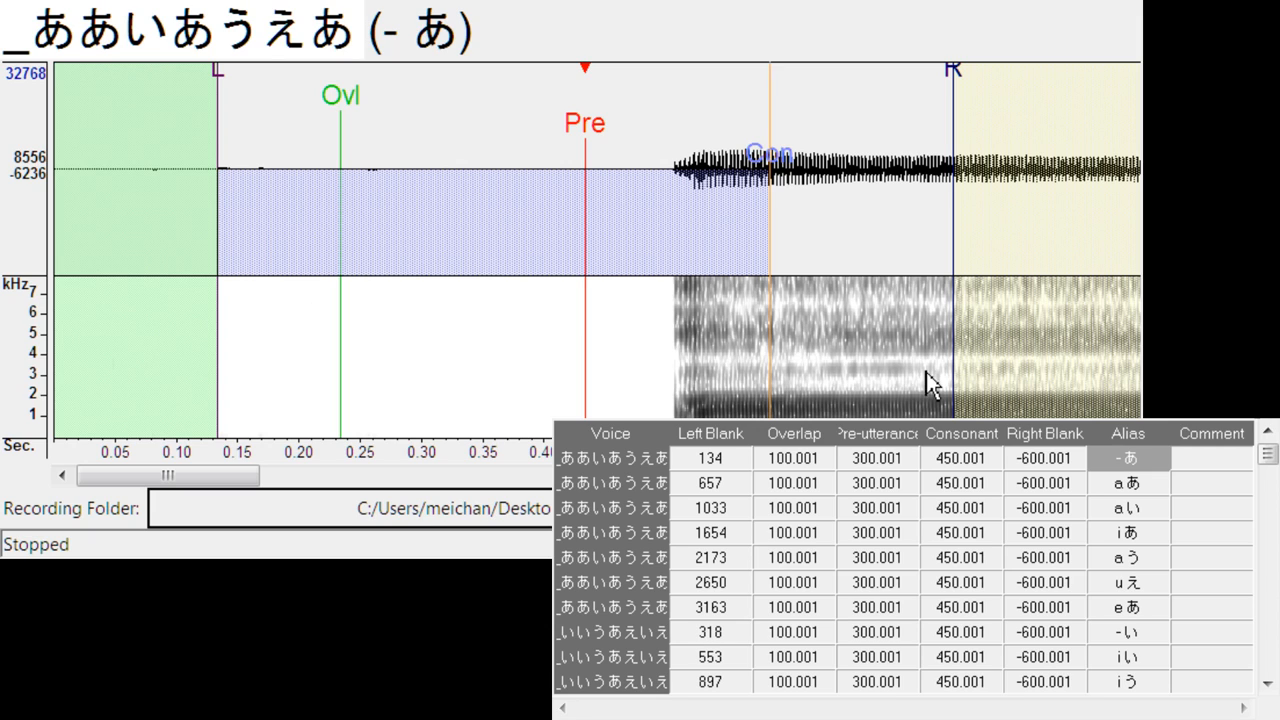
- Align the pre-utterance of - あ, a あ and a い in _ああいあうえあ with the vowel onsets, at left blanks of about 229, 711 and 1265
{"action": "left_click_drag", "start_coordinate": [588, 122], "coordinate": [705, 140]}
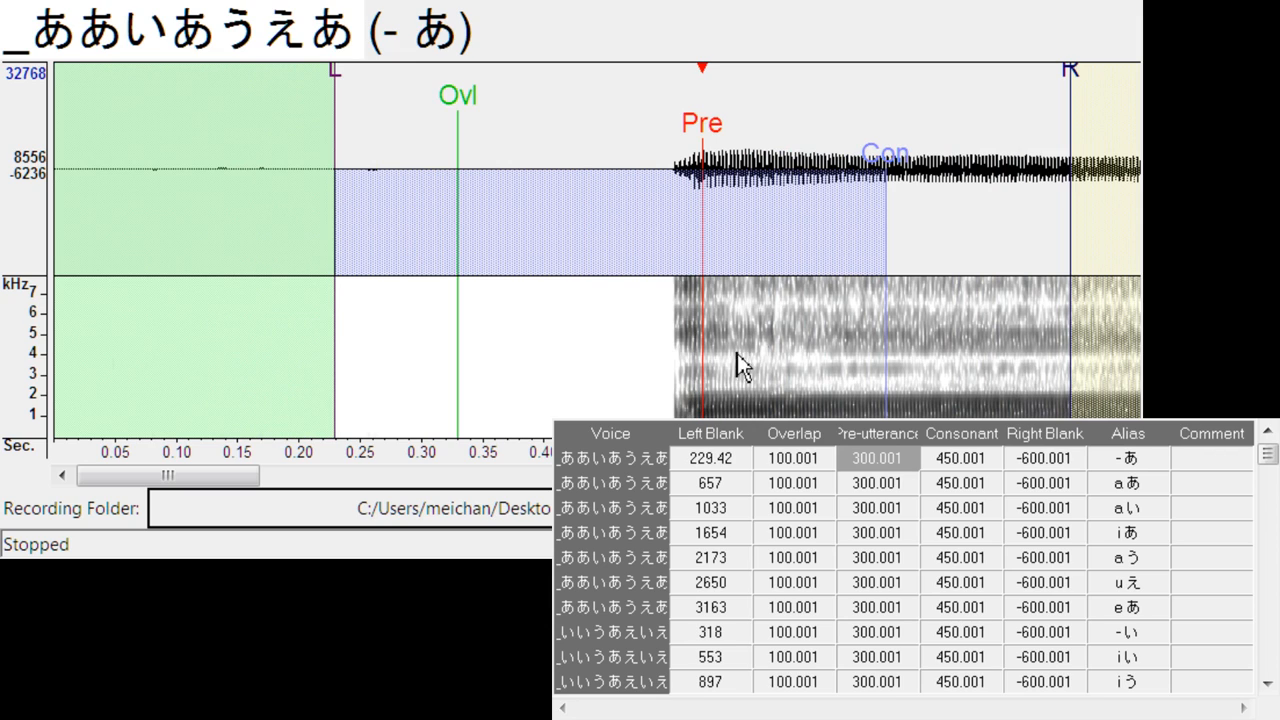
{"action": "key", "text": "Down"}
{"action": "key", "text": "Up"}
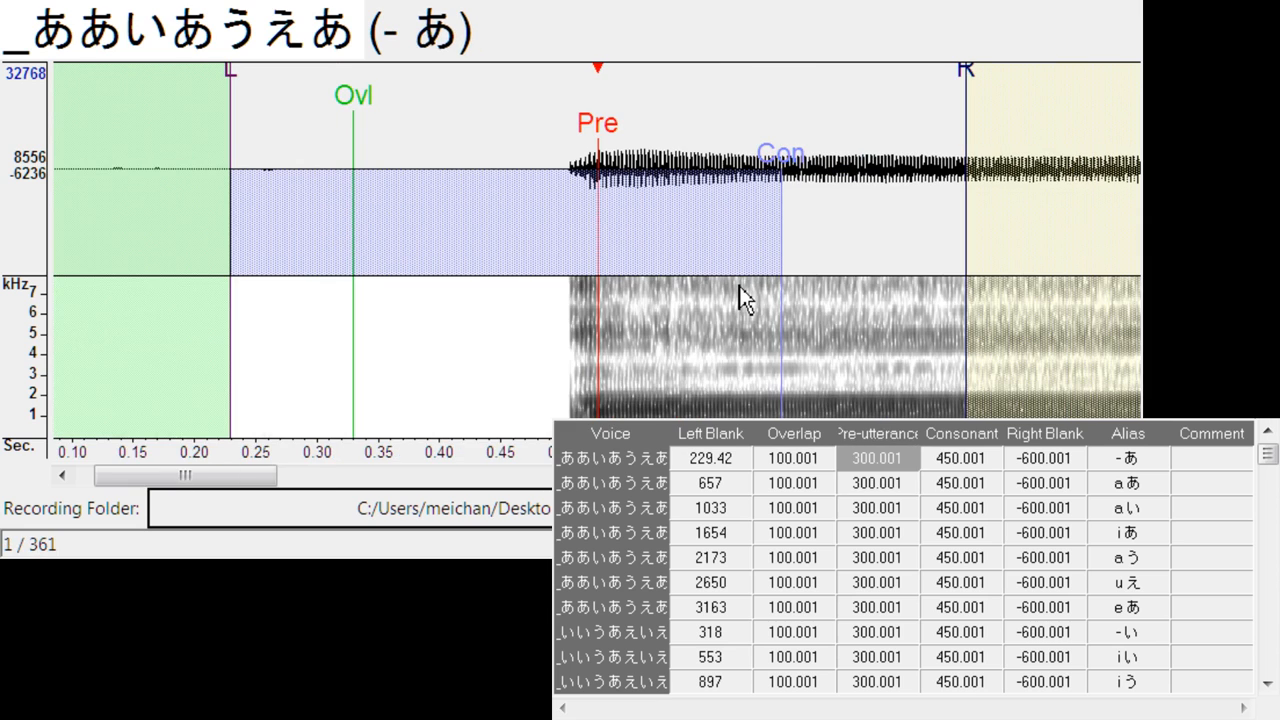
{"action": "key", "text": "Down"}
{"action": "left_click_drag", "start_coordinate": [603, 131], "coordinate": [899, 133]}
{"action": "key", "text": "Down"}
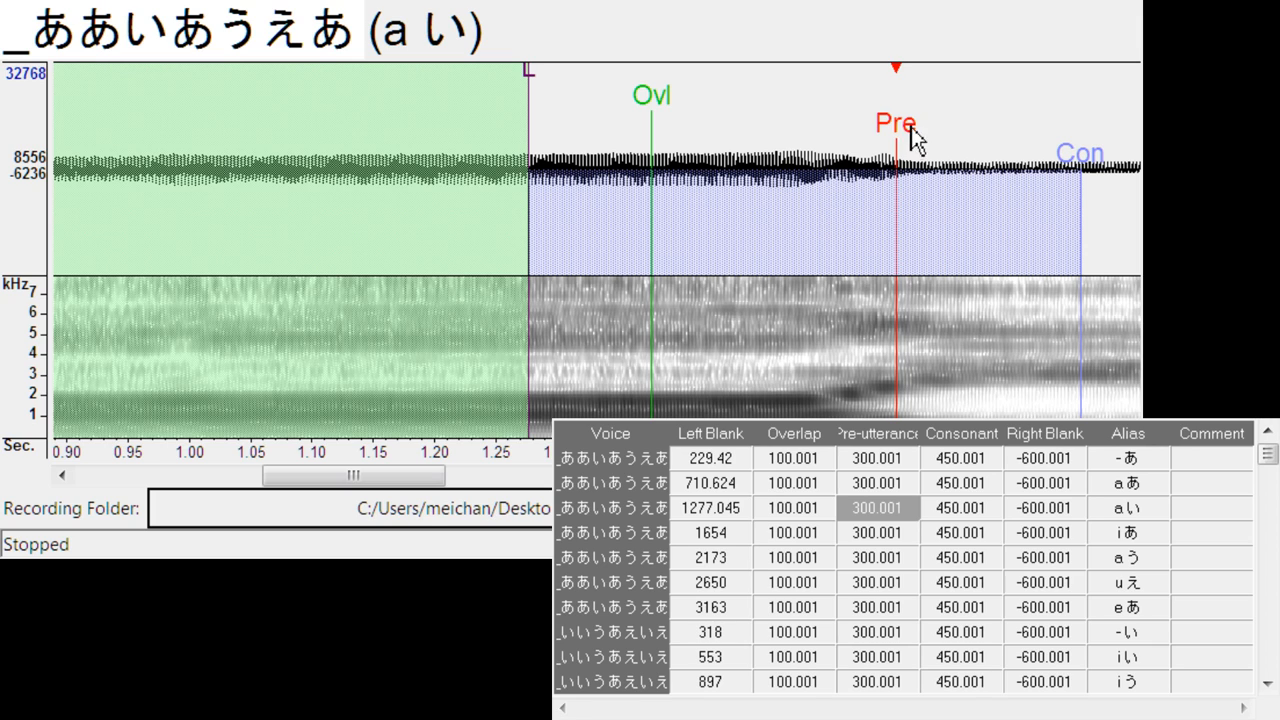
{"action": "left_click_drag", "start_coordinate": [910, 133], "coordinate": [893, 134]}
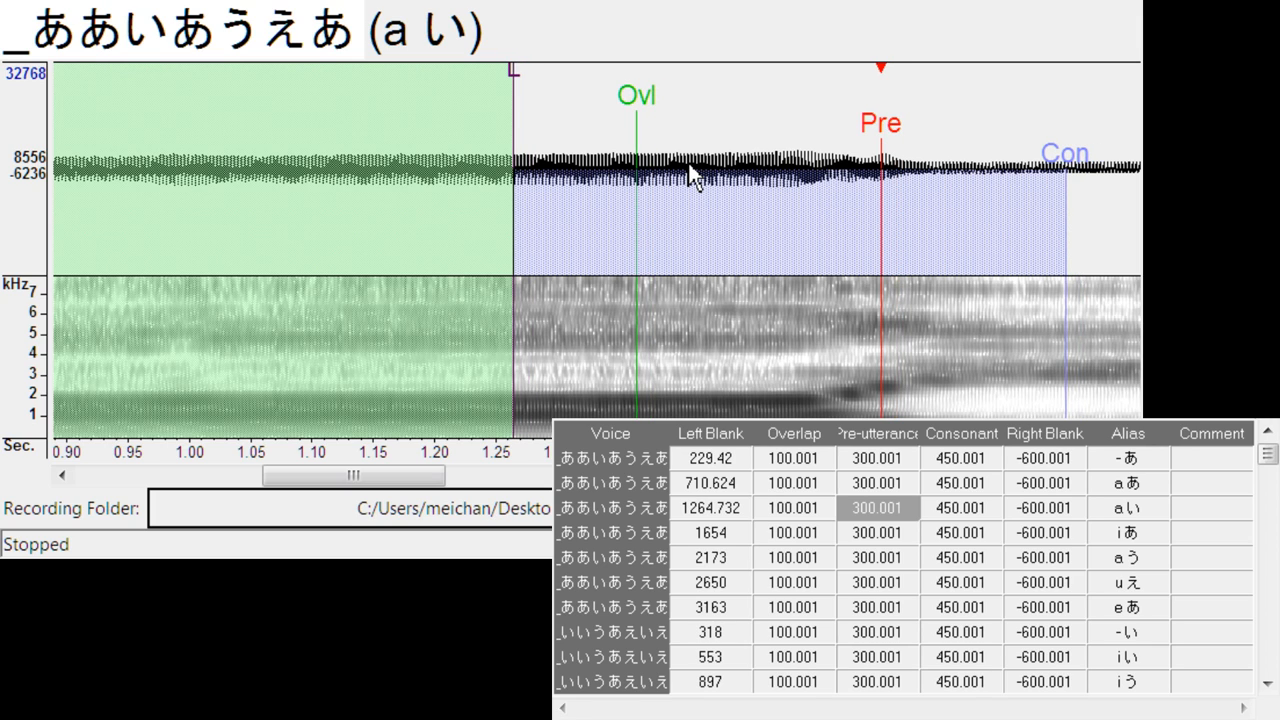
- Align the pre-utterance of i あ and a う with their vowel transitions, shifting the left blanks to about 1802 and 2318
{"action": "key", "text": "Down"}
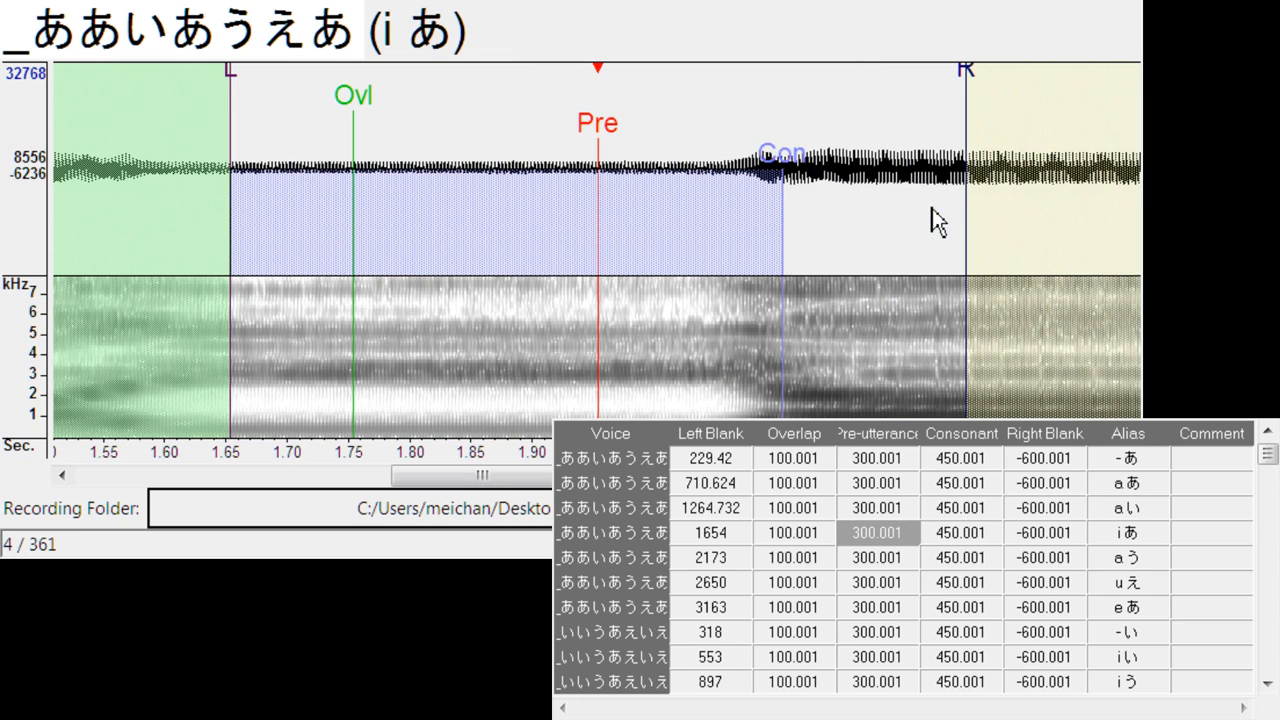
{"action": "mouse_move", "coordinate": [606, 138]}
{"action": "left_mouse_down"}
{"action": "mouse_move", "coordinate": [799, 142]}
{"action": "mouse_move", "coordinate": [781, 143]}
{"action": "left_mouse_up"}
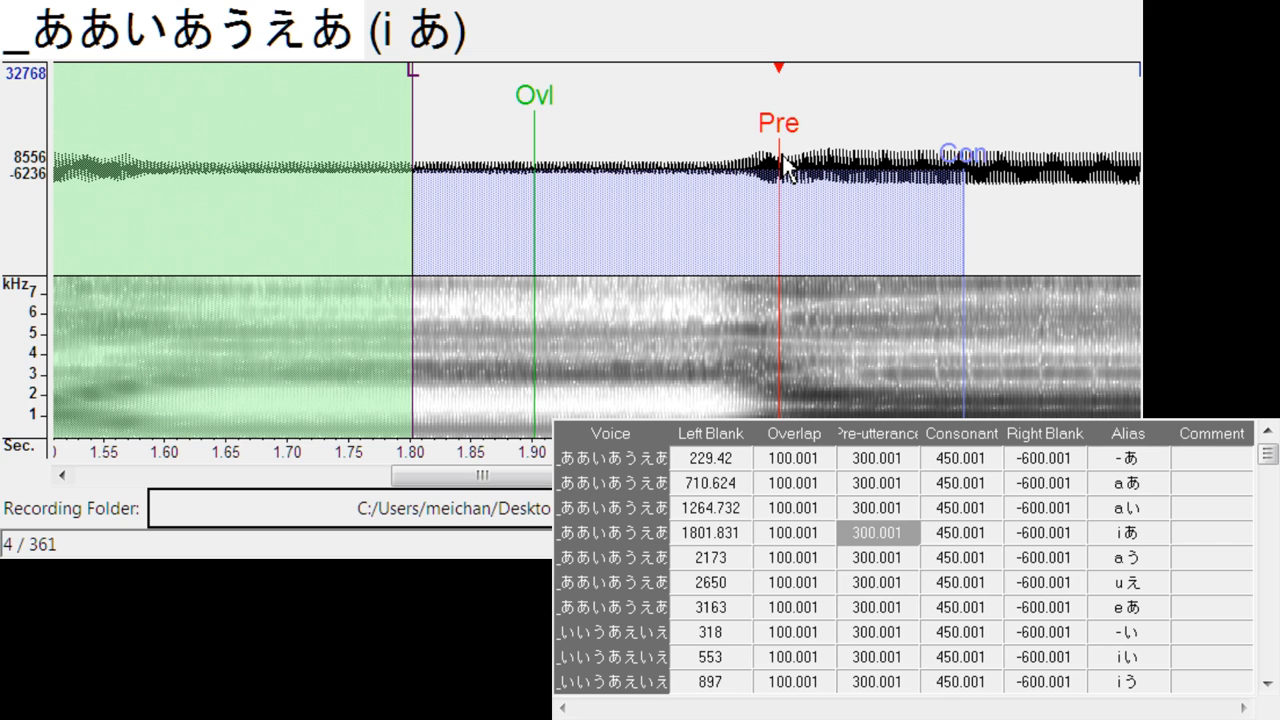
{"action": "key", "text": "Down"}
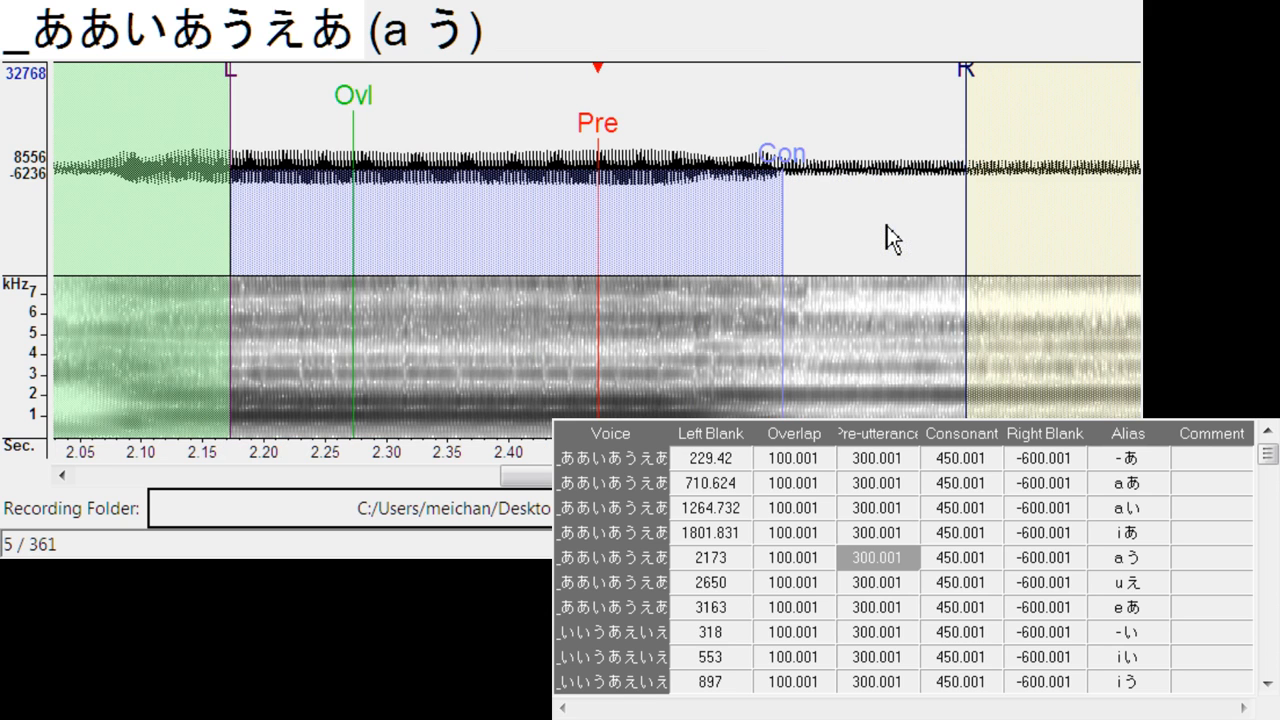
{"action": "mouse_move", "coordinate": [690, 115]}
{"action": "left_mouse_down"}
{"action": "mouse_move", "coordinate": [672, 150]}
{"action": "mouse_move", "coordinate": [772, 148]}
{"action": "mouse_move", "coordinate": [782, 162]}
{"action": "left_mouse_up"}
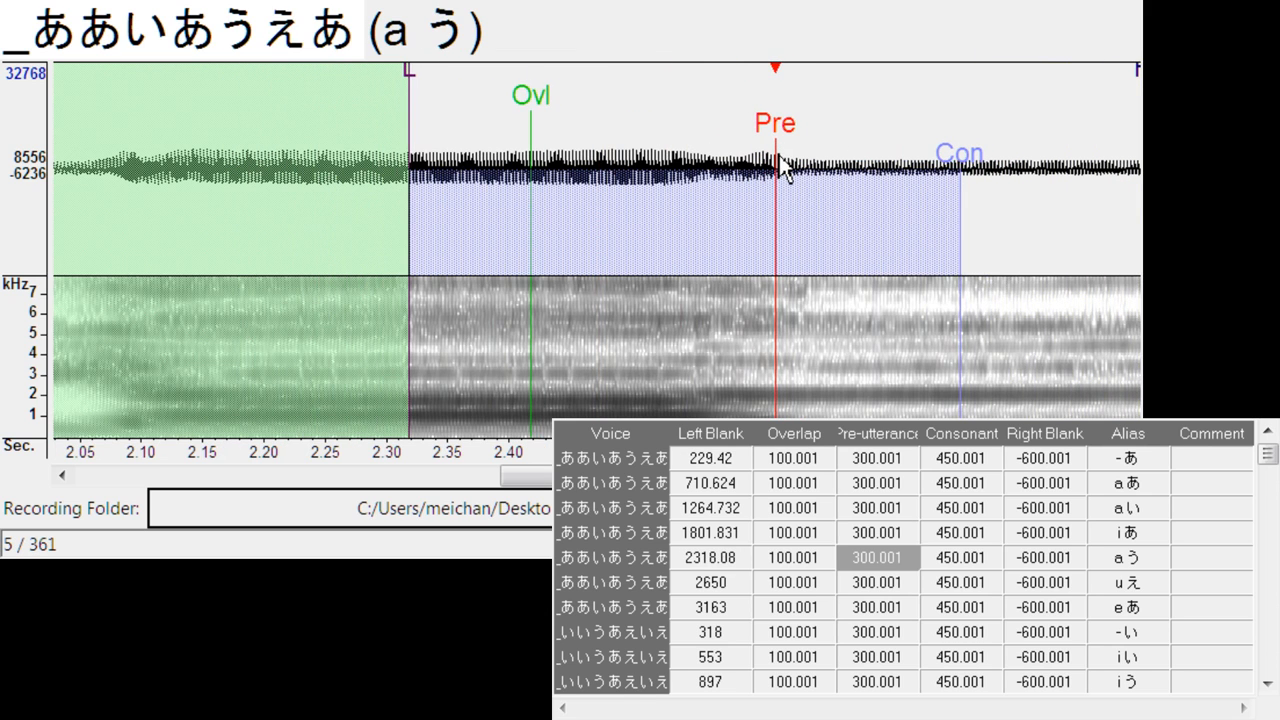
{"action": "left_click", "coordinate": [697, 180]}
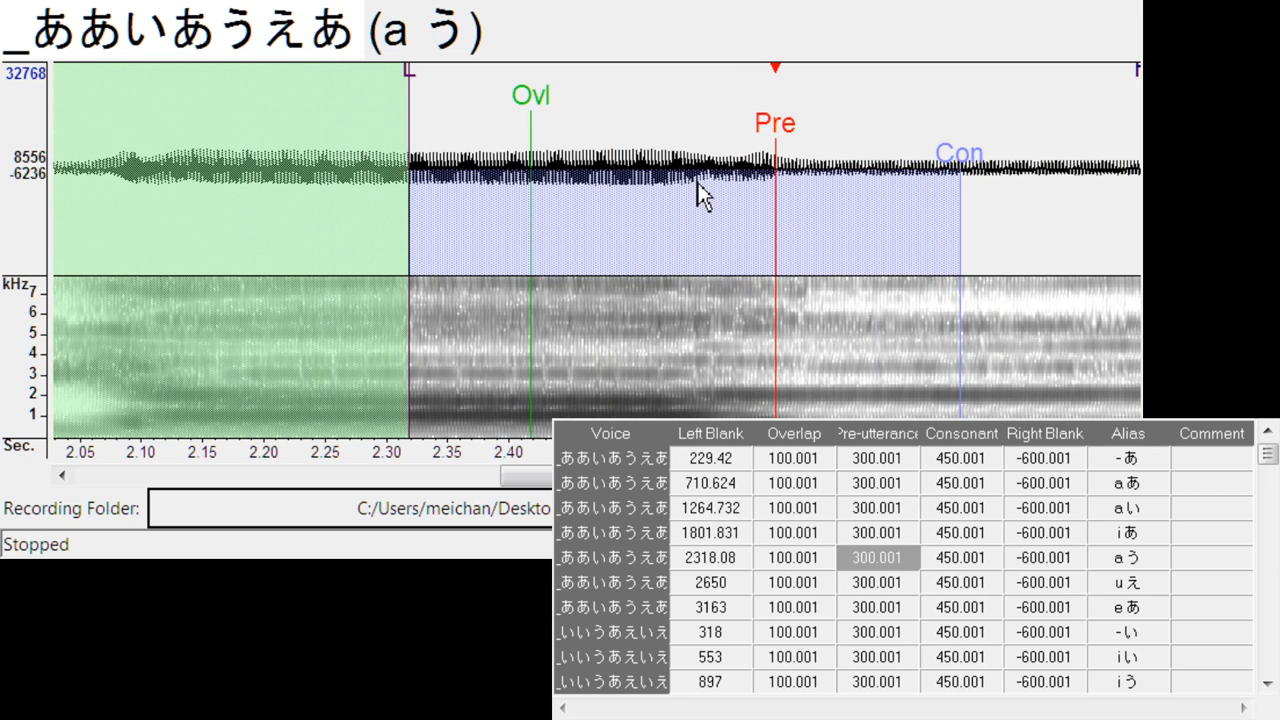
- Align the pre-utterance of u え and e あ with their vowel transitions, shifting the left blanks to about 2830 and 3323
{"action": "key", "text": "Down"}
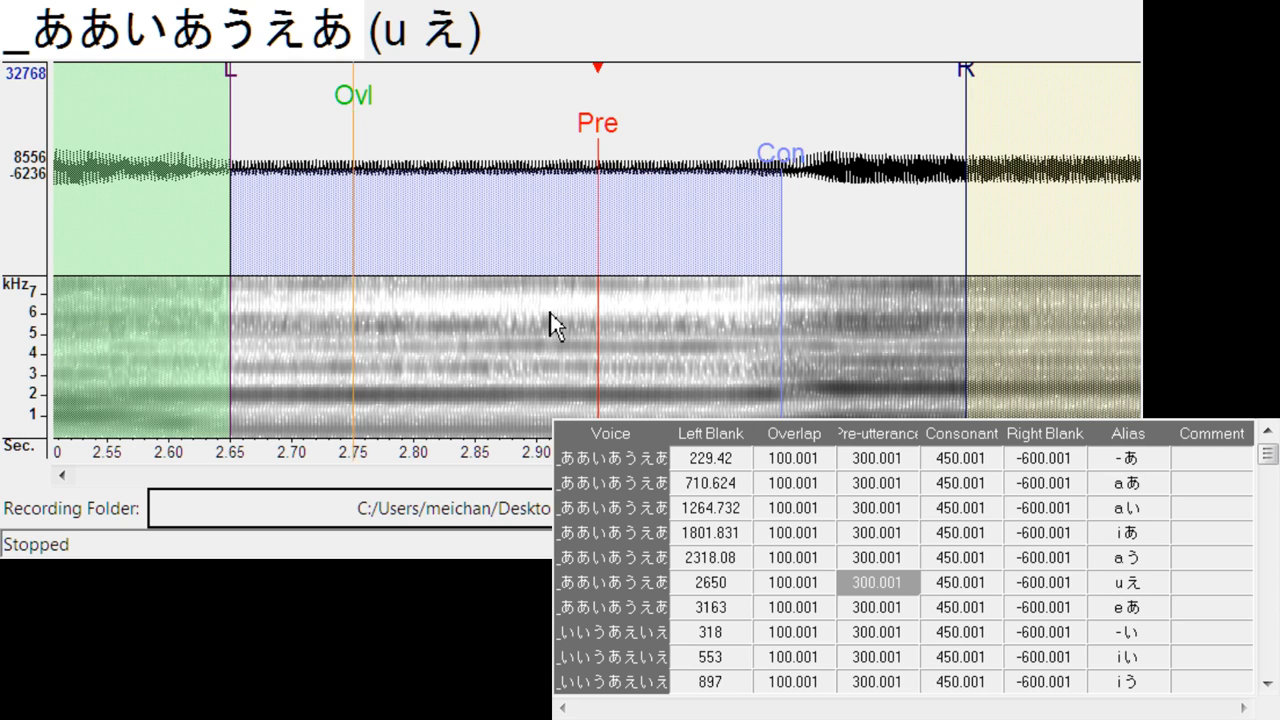
{"action": "left_click_drag", "start_coordinate": [598, 150], "coordinate": [819, 156]}
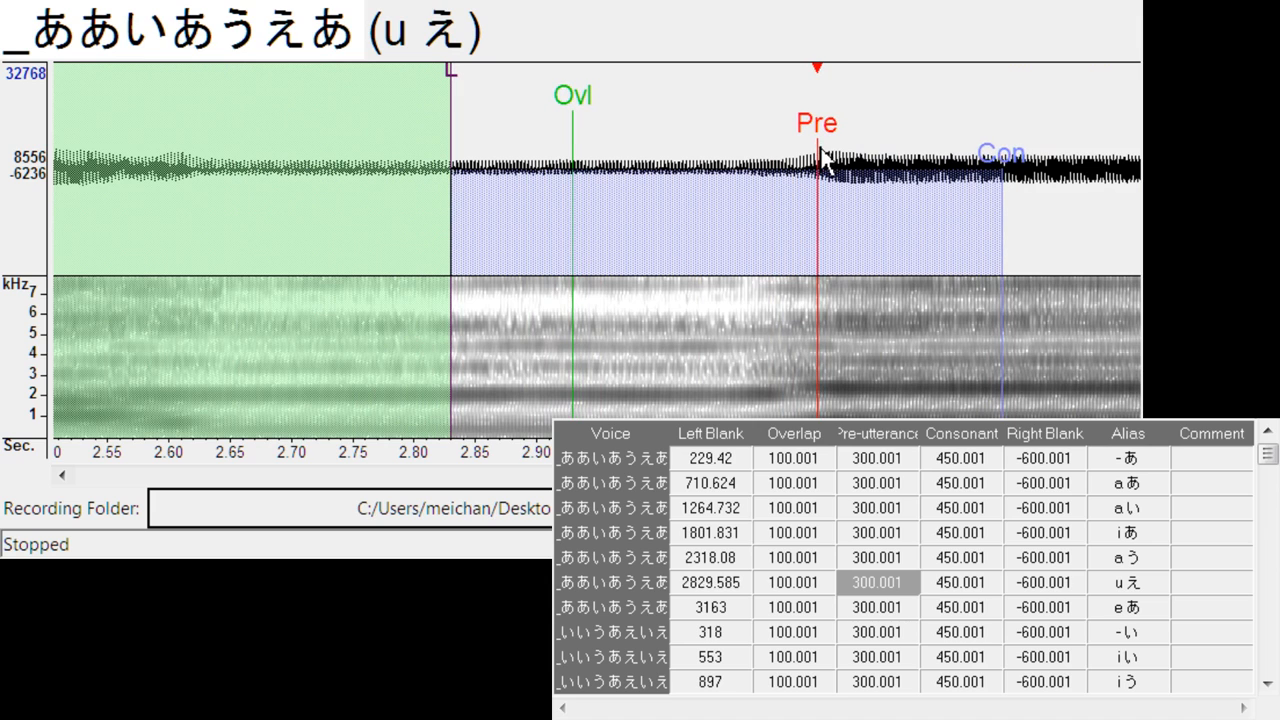
{"action": "key", "text": "Down"}
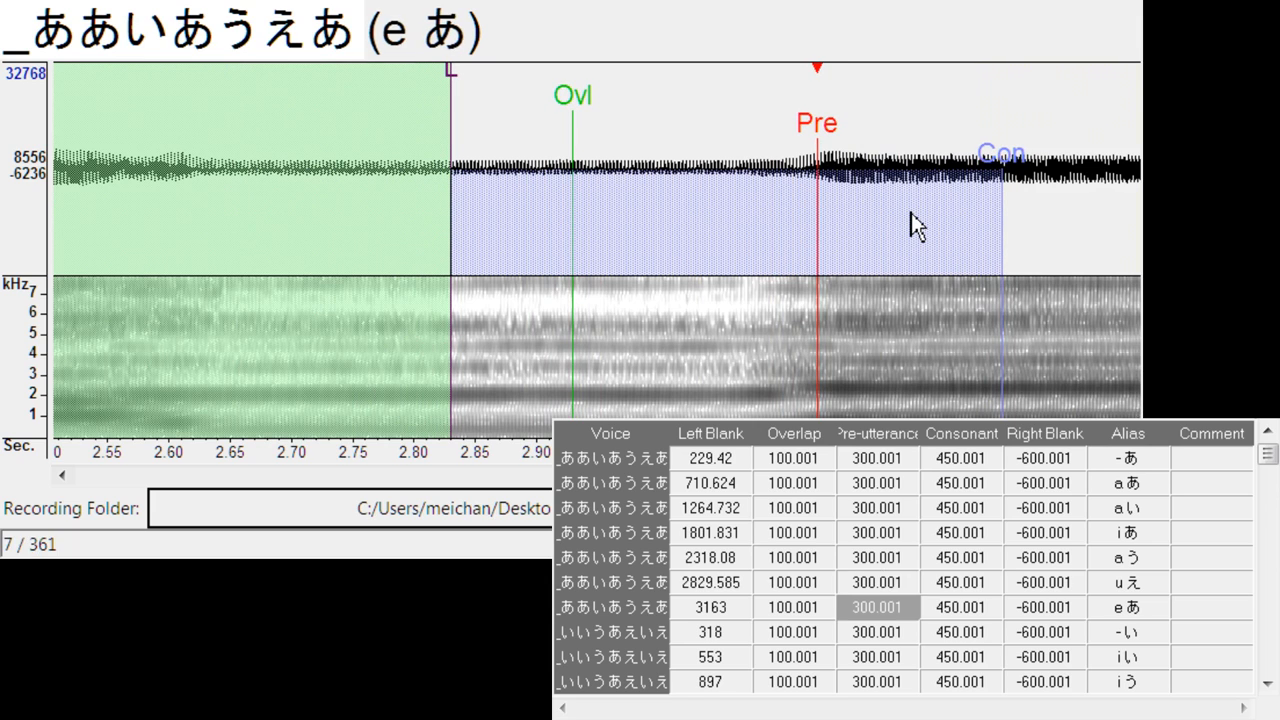
{"action": "left_click_drag", "start_coordinate": [600, 135], "coordinate": [797, 175]}
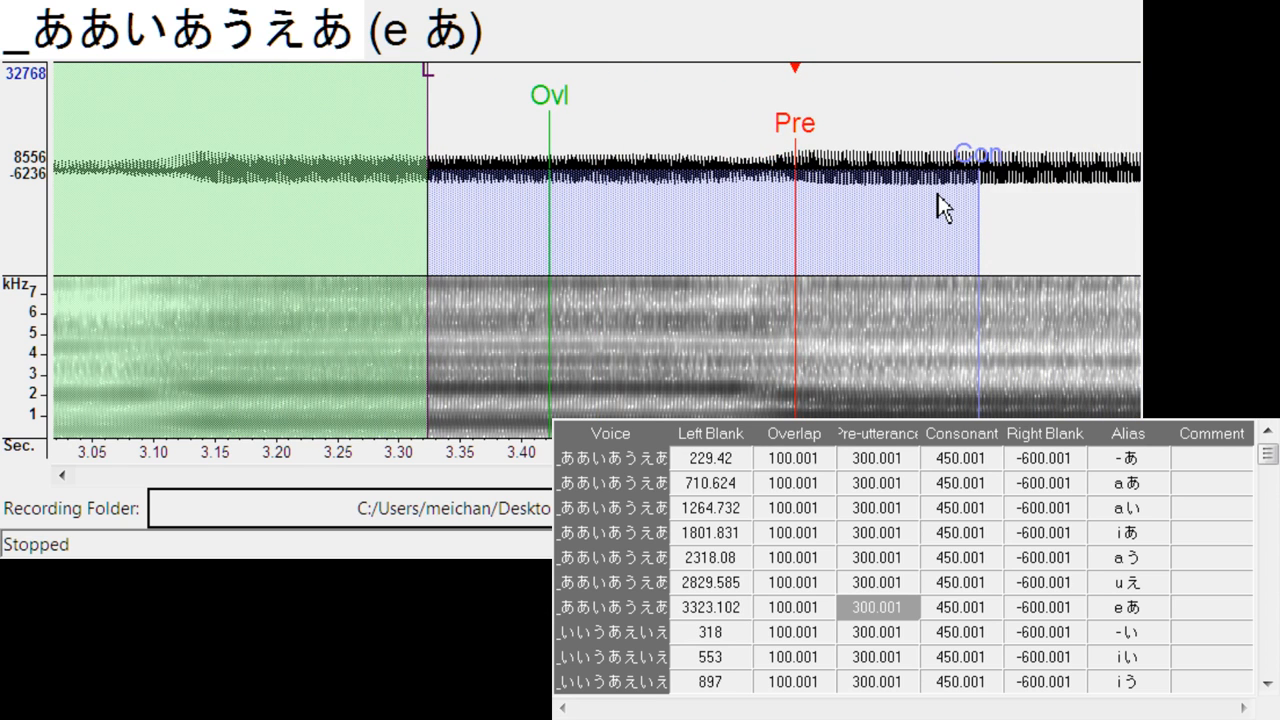
- Align the pre-utterance of - い and i い in _いいうあえいえ with the vowel onsets, at left blanks of about 122 and 674
{"action": "key", "text": "Down"}
{"action": "left_click_drag", "start_coordinate": [585, 152], "coordinate": [366, 206]}
{"action": "key", "text": "Down"}
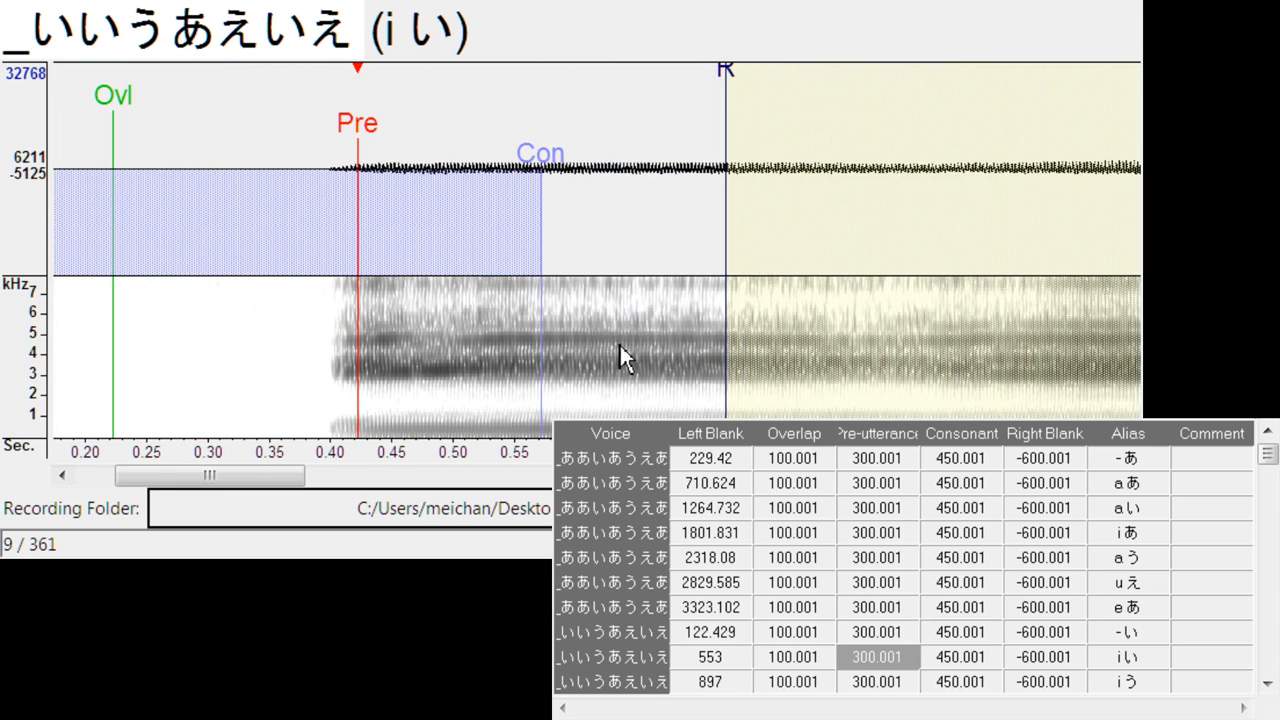
{"action": "left_click_drag", "start_coordinate": [593, 142], "coordinate": [742, 165]}
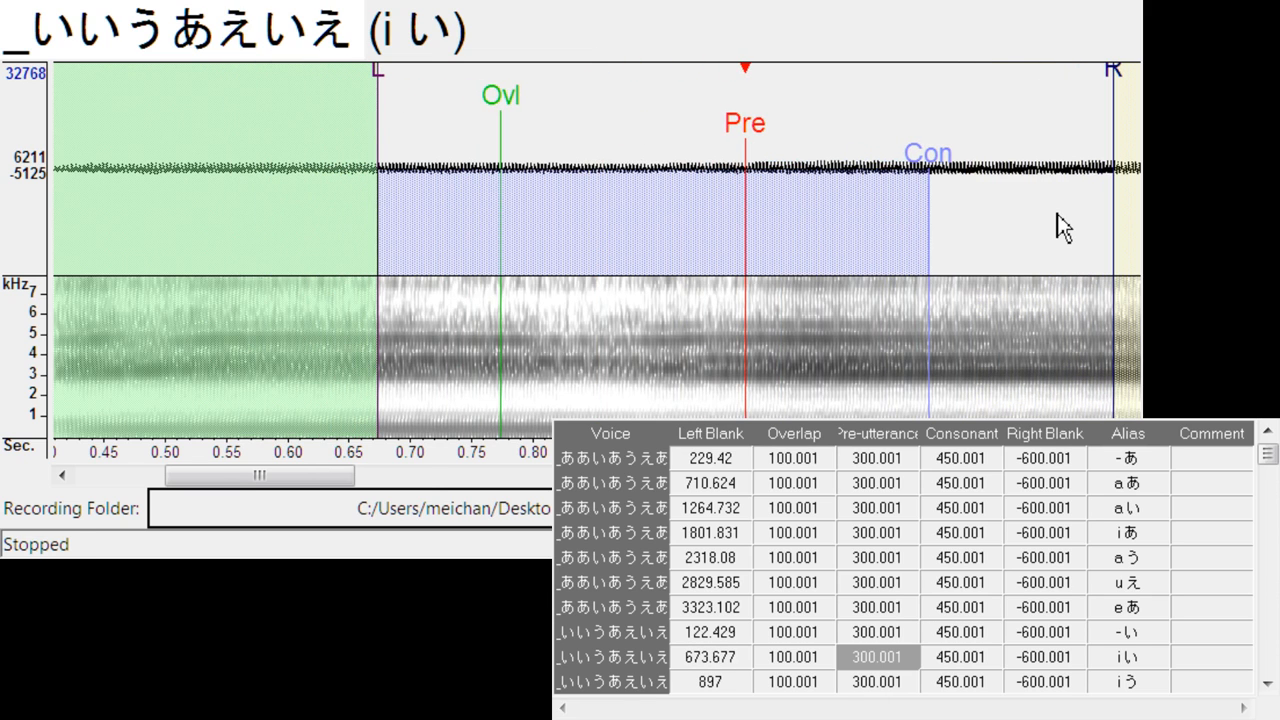
- Align the pre-utterance of i う with the start of う, shifting its left blank to about 1197 and keeping the consonant at 450.001
{"action": "key", "text": "Down"}
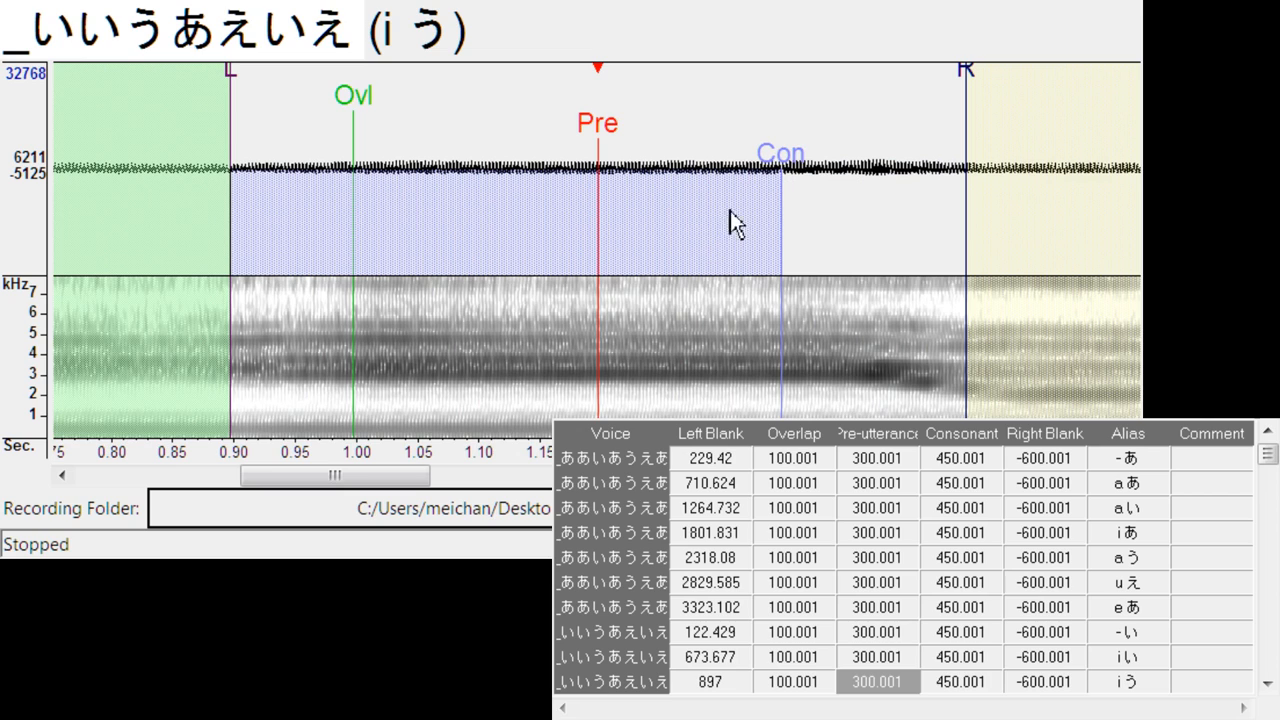
{"action": "mouse_move", "coordinate": [782, 170]}
{"action": "left_mouse_down"}
{"action": "mouse_move", "coordinate": [794, 171]}
{"action": "mouse_move", "coordinate": [786, 206]}
{"action": "mouse_move", "coordinate": [723, 215]}
{"action": "left_mouse_up"}
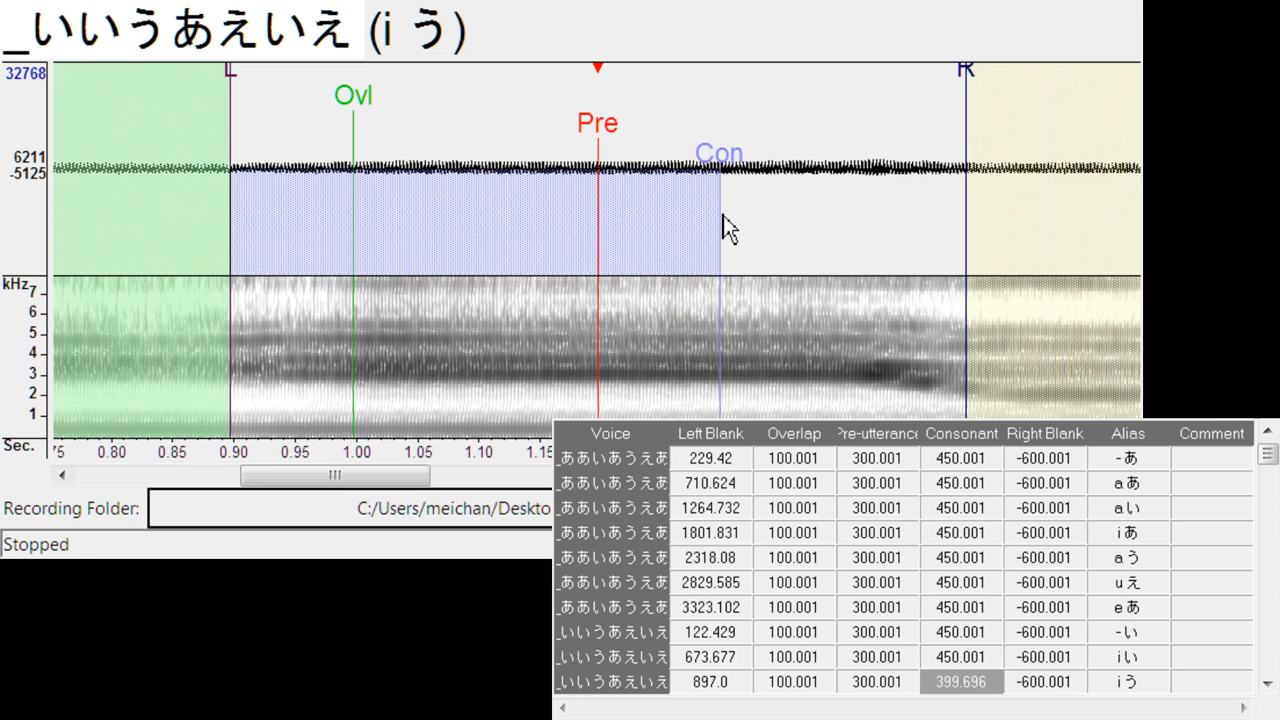
{"action": "key", "text": "ctrl+z"}
{"action": "mouse_move", "coordinate": [599, 150]}
{"action": "left_mouse_down"}
{"action": "mouse_move", "coordinate": [937, 160]}
{"action": "mouse_move", "coordinate": [968, 126]}
{"action": "left_mouse_up"}
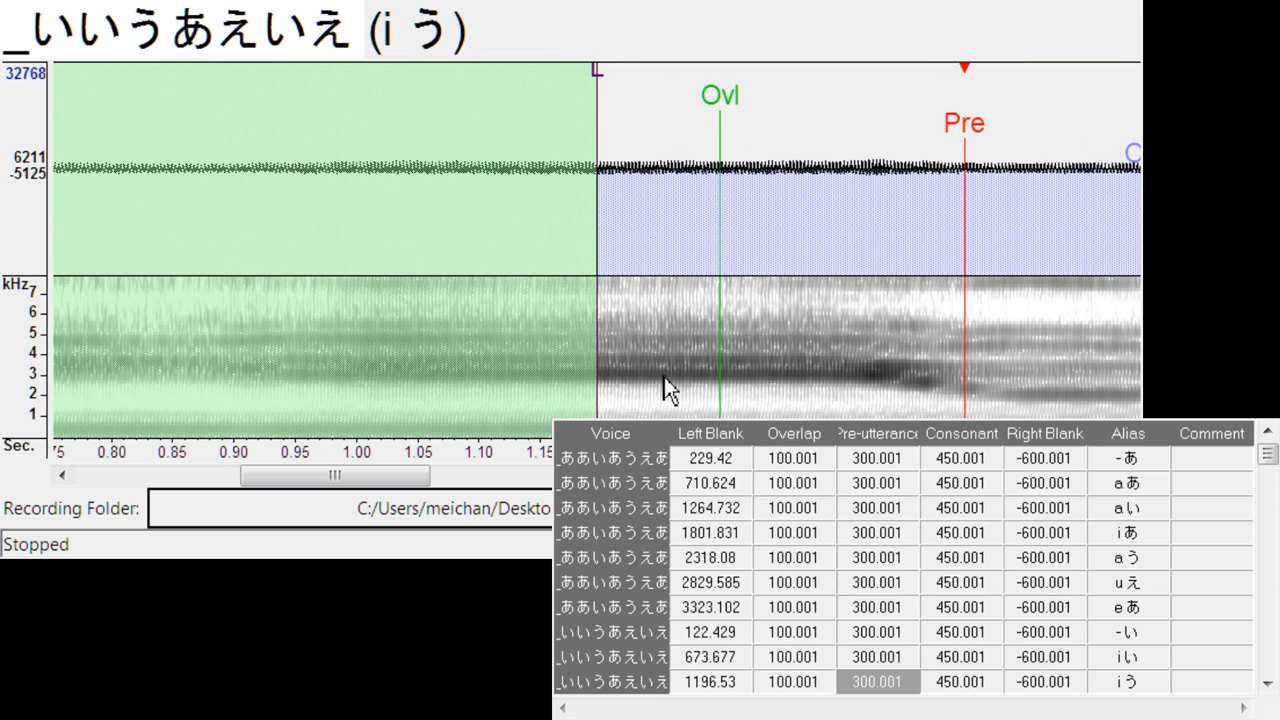
- Align the pre-utterance of u あ and a え with their vowel transitions, shifting the left blanks to about 1668 and 2190
{"action": "key", "text": "Down"}
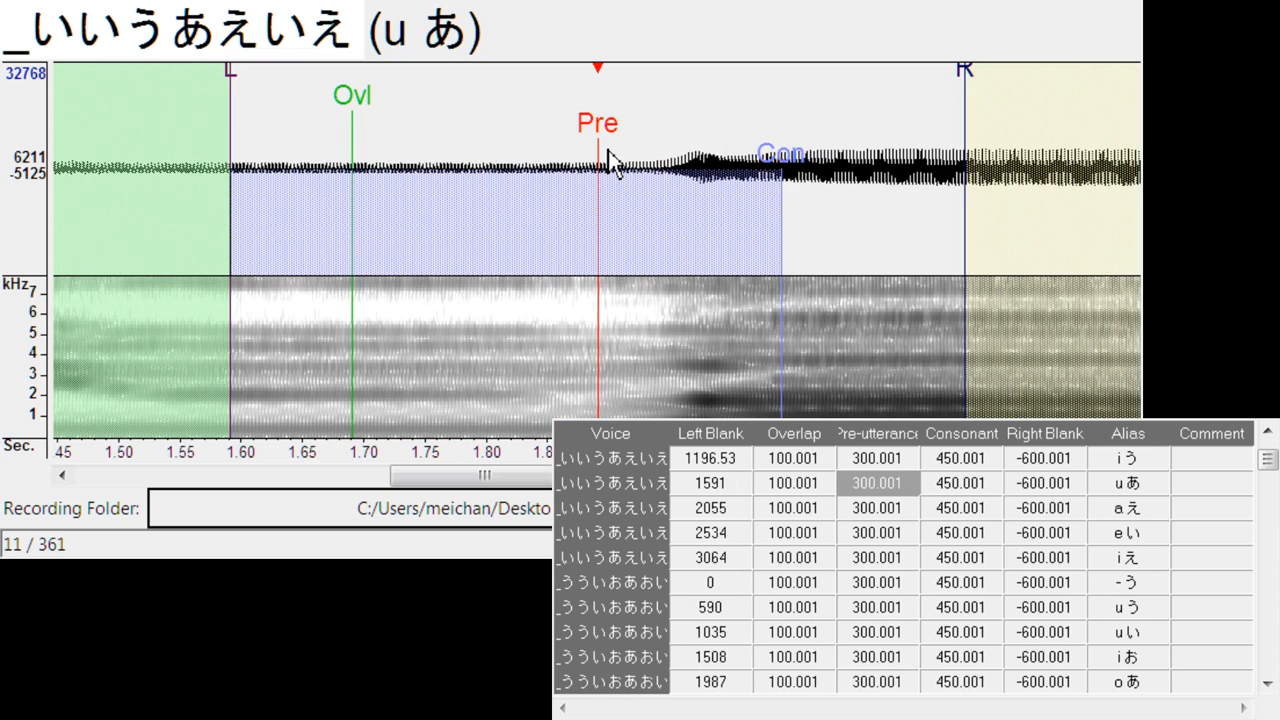
{"action": "left_click_drag", "start_coordinate": [600, 152], "coordinate": [694, 155]}
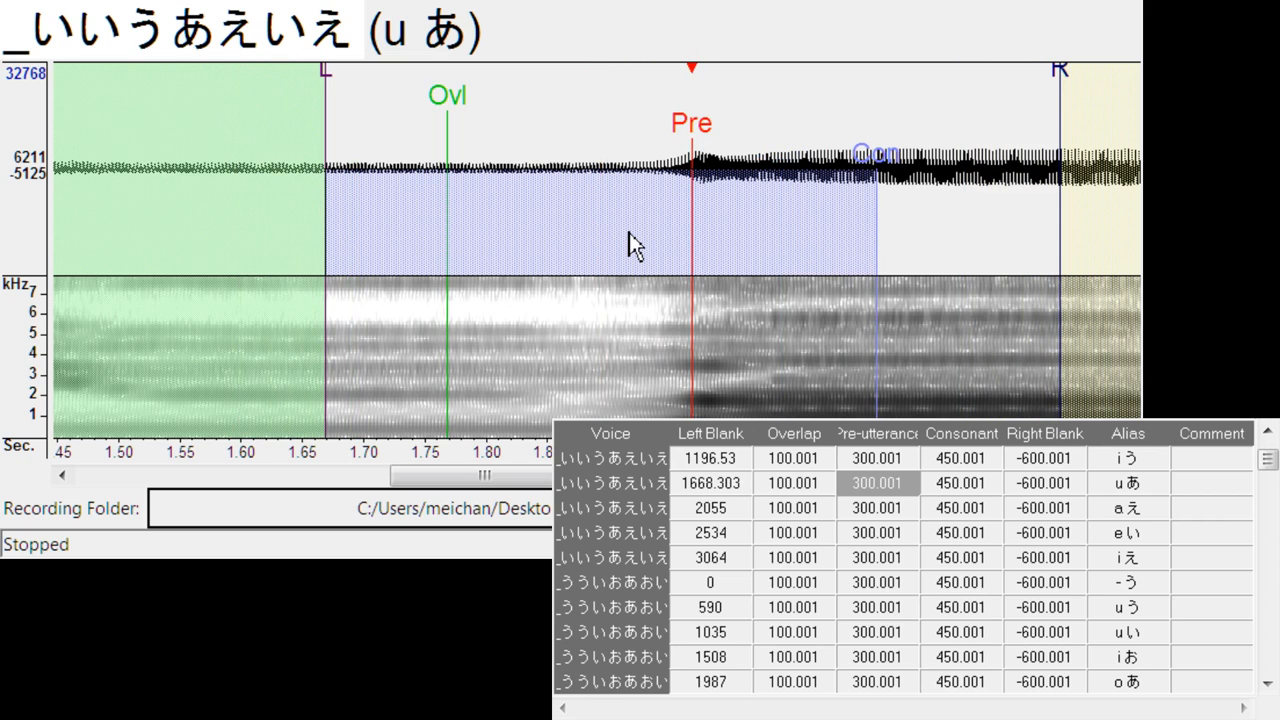
{"action": "key", "text": "Down"}
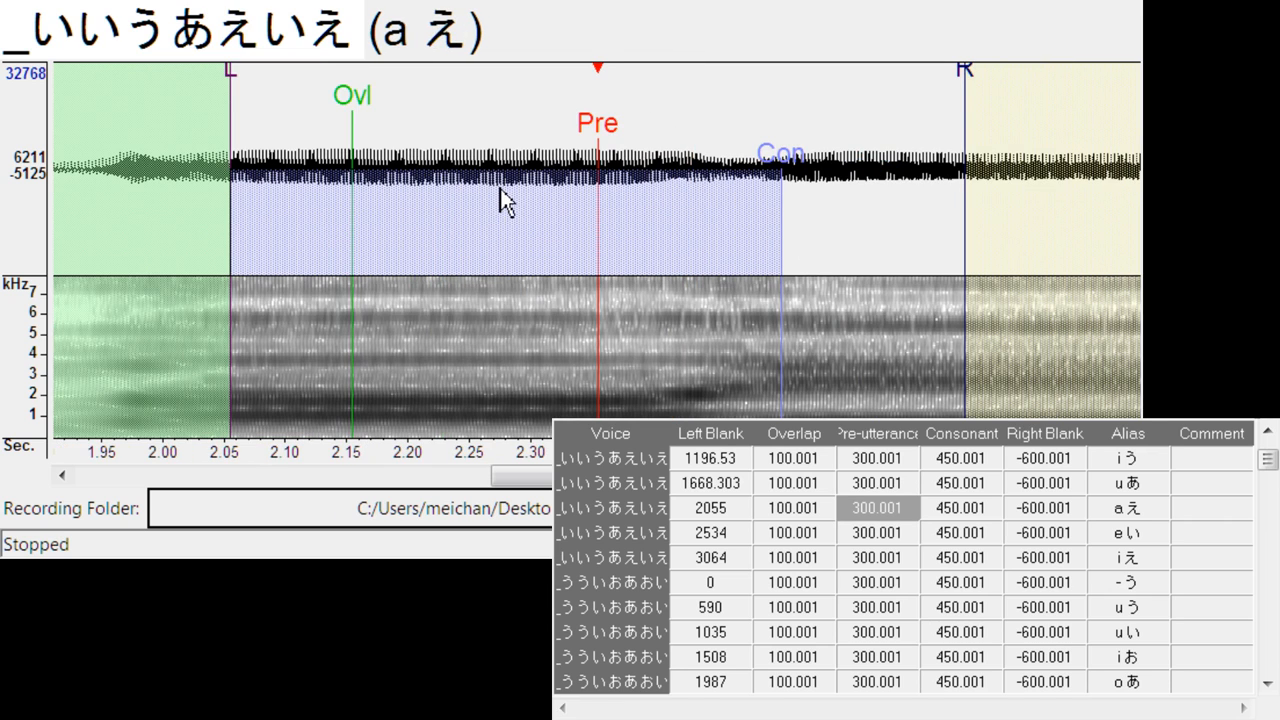
{"action": "mouse_move", "coordinate": [601, 152]}
{"action": "left_mouse_down"}
{"action": "mouse_move", "coordinate": [777, 152]}
{"action": "mouse_move", "coordinate": [769, 170]}
{"action": "left_mouse_up"}
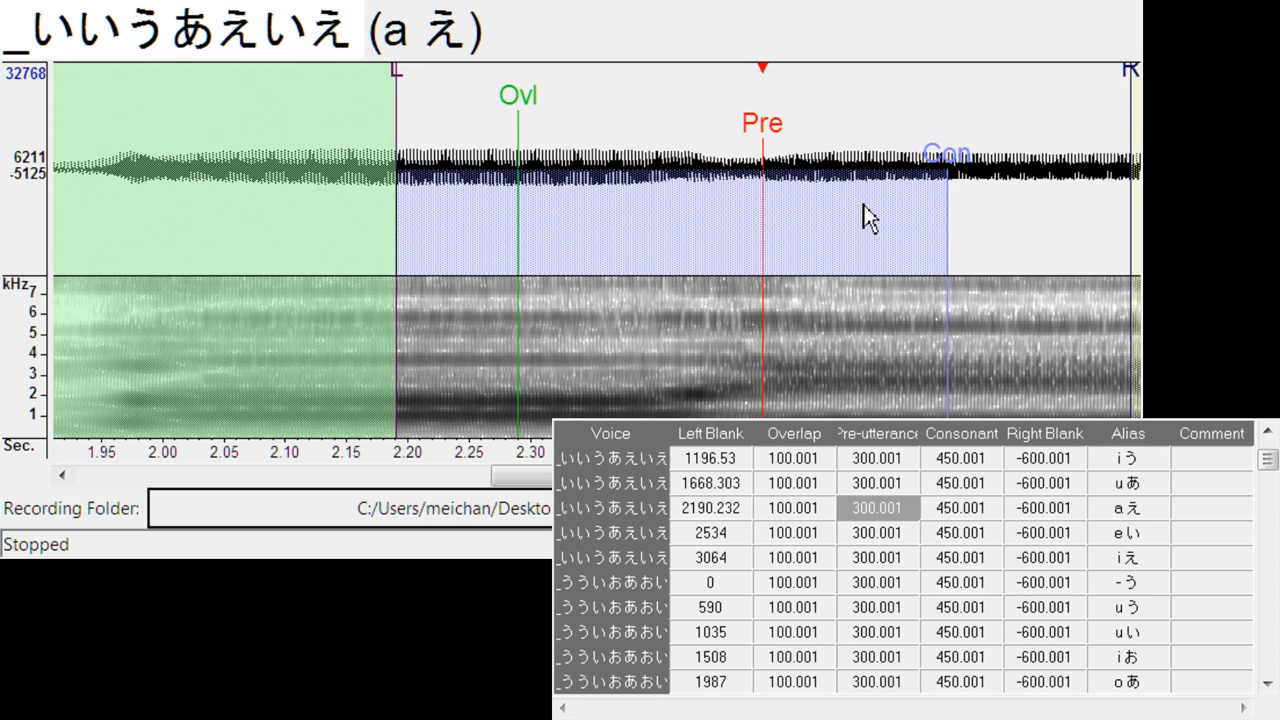
- Align the pre-utterance of e い and i え with their vowel transitions, shifting the left blanks to about 2717 and 3231
{"action": "key", "text": "Down"}
{"action": "mouse_move", "coordinate": [610, 130]}
{"action": "left_mouse_down"}
{"action": "mouse_move", "coordinate": [840, 148]}
{"action": "mouse_move", "coordinate": [827, 163]}
{"action": "left_mouse_up"}
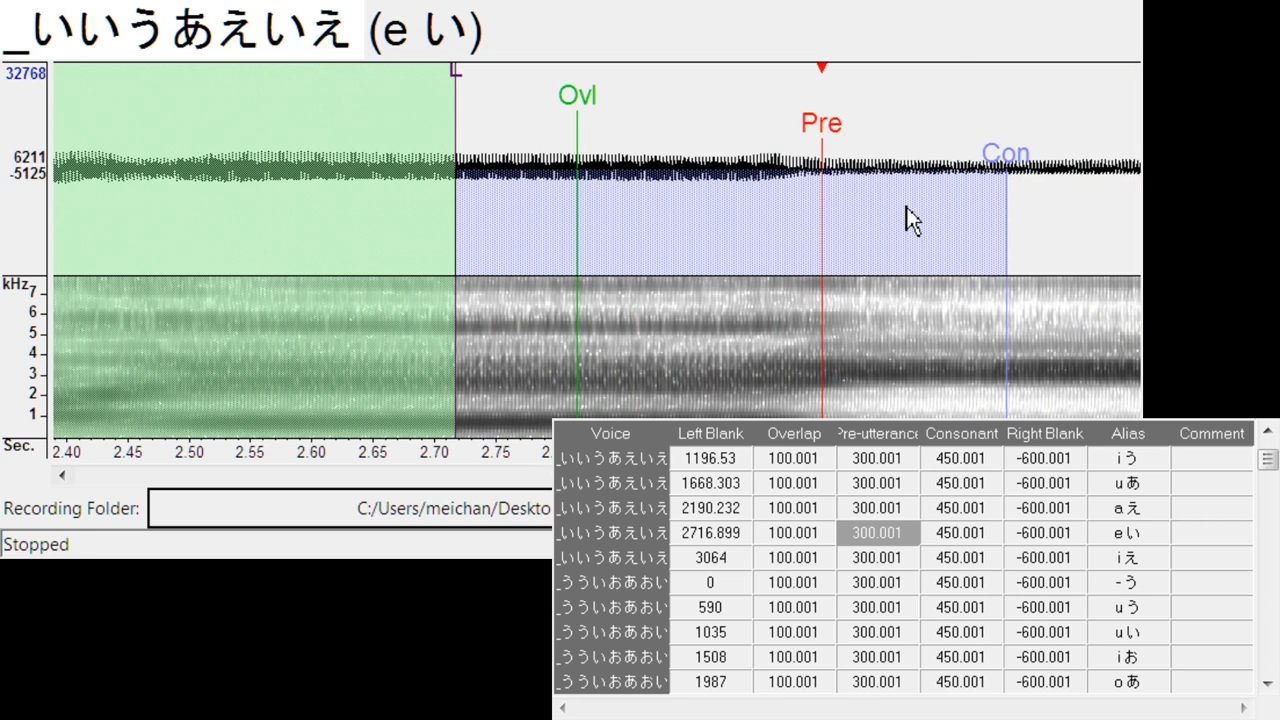
{"action": "key", "text": "Down"}
{"action": "left_click_drag", "start_coordinate": [630, 137], "coordinate": [807, 157]}
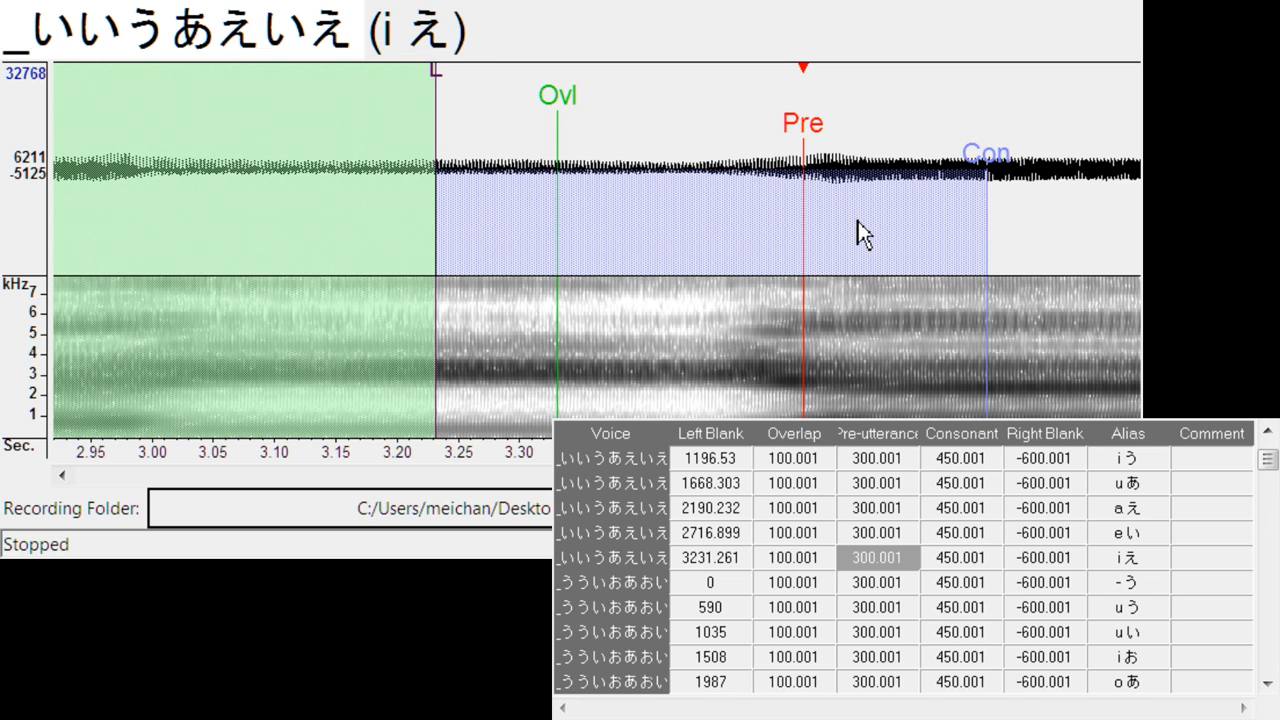
- Align the pre-utterance of - う, u う and u い in _うういおあおい with the vowel onsets, at left blanks of about 138, 646 and 1123
{"action": "key", "text": "Down"}
{"action": "mouse_move", "coordinate": [443, 143]}
{"action": "left_mouse_down"}
{"action": "mouse_move", "coordinate": [565, 130]}
{"action": "mouse_move", "coordinate": [668, 150]}
{"action": "left_mouse_up"}
{"action": "key", "text": "Down"}
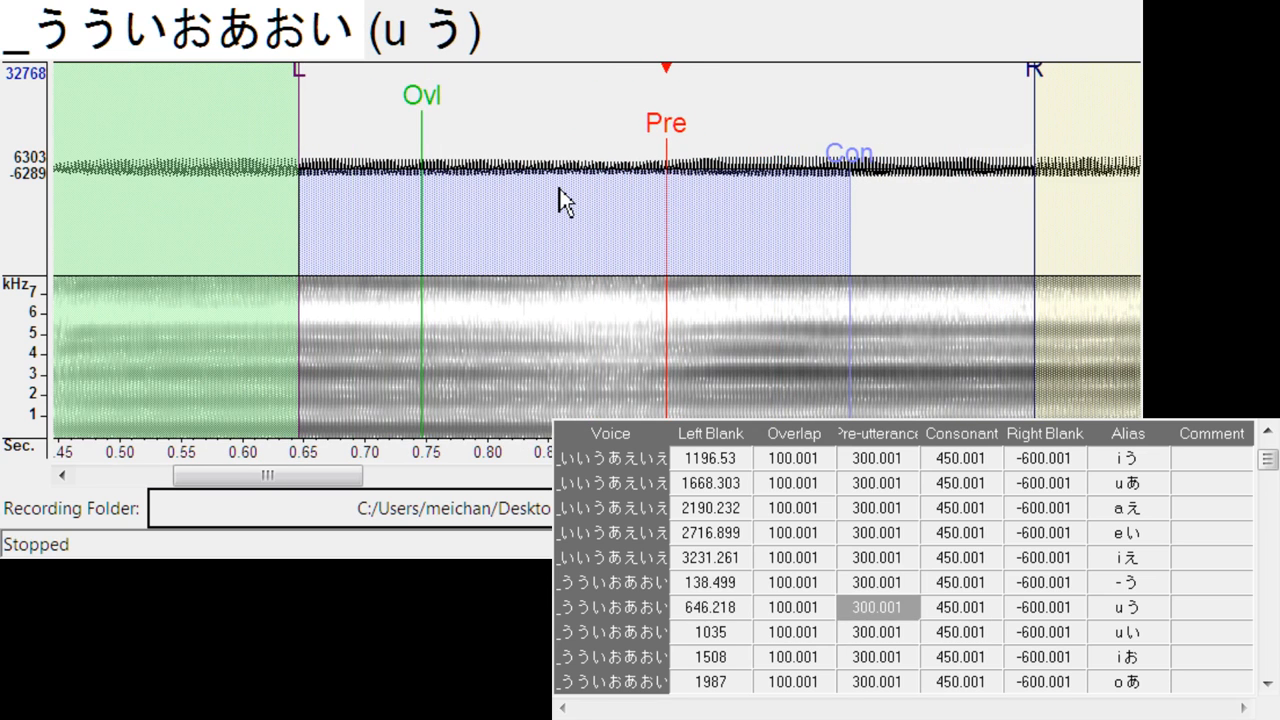
{"action": "key", "text": "Down"}
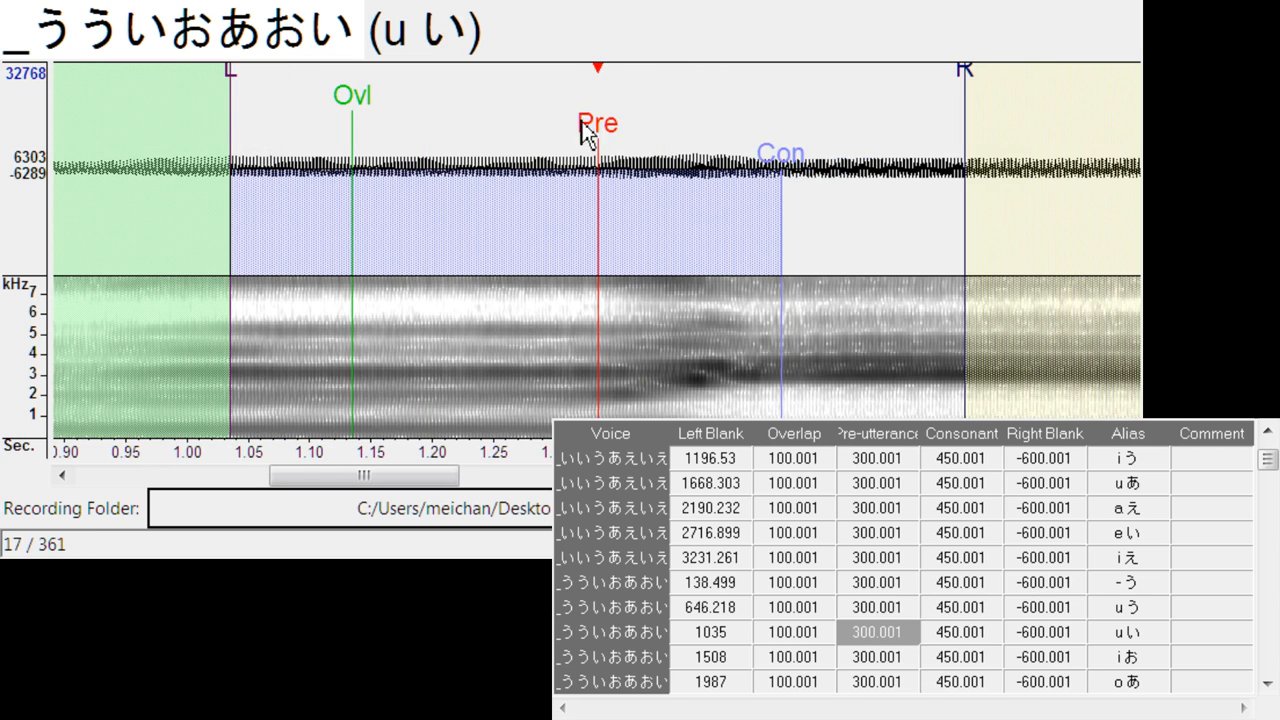
{"action": "mouse_move", "coordinate": [590, 128]}
{"action": "left_mouse_down"}
{"action": "mouse_move", "coordinate": [730, 160]}
{"action": "mouse_move", "coordinate": [716, 206]}
{"action": "mouse_move", "coordinate": [617, 177]}
{"action": "left_mouse_up"}
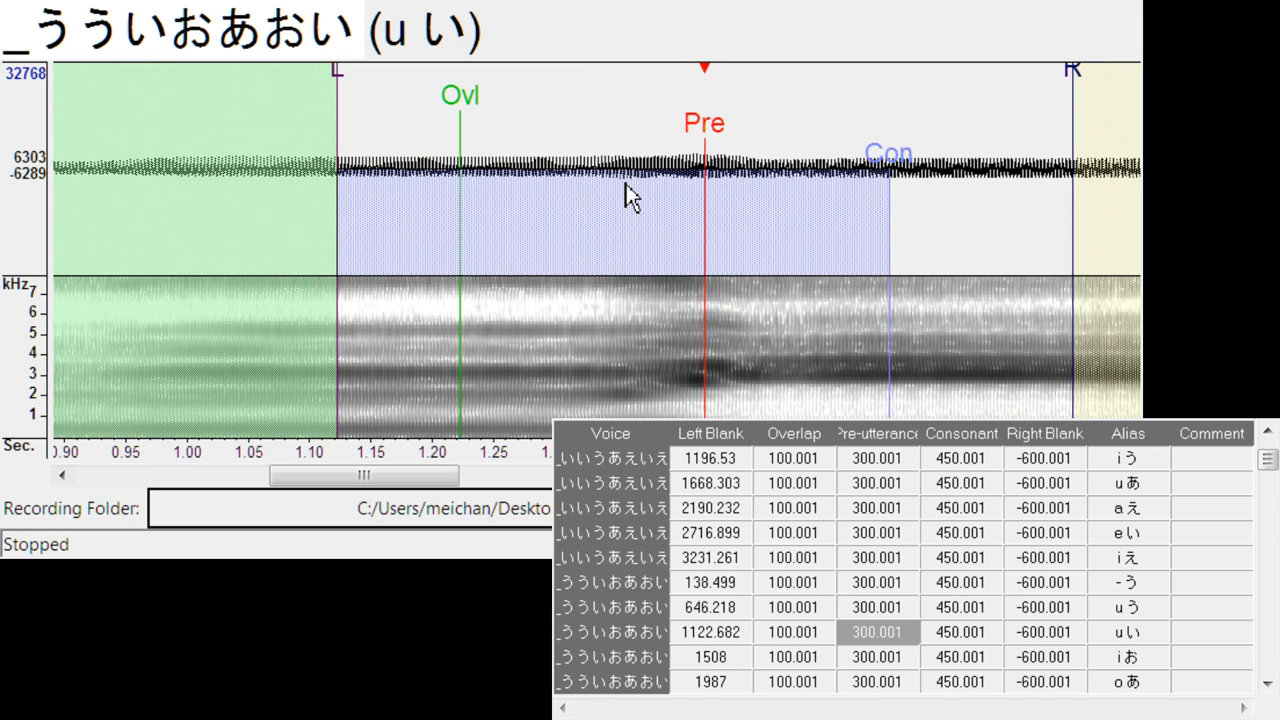
- Align the pre-utterance of i お and o あ with their vowel transitions, shifting the left blanks to about 1646 and 2081
{"action": "key", "text": "Down"}
{"action": "left_click_drag", "start_coordinate": [591, 160], "coordinate": [769, 152]}
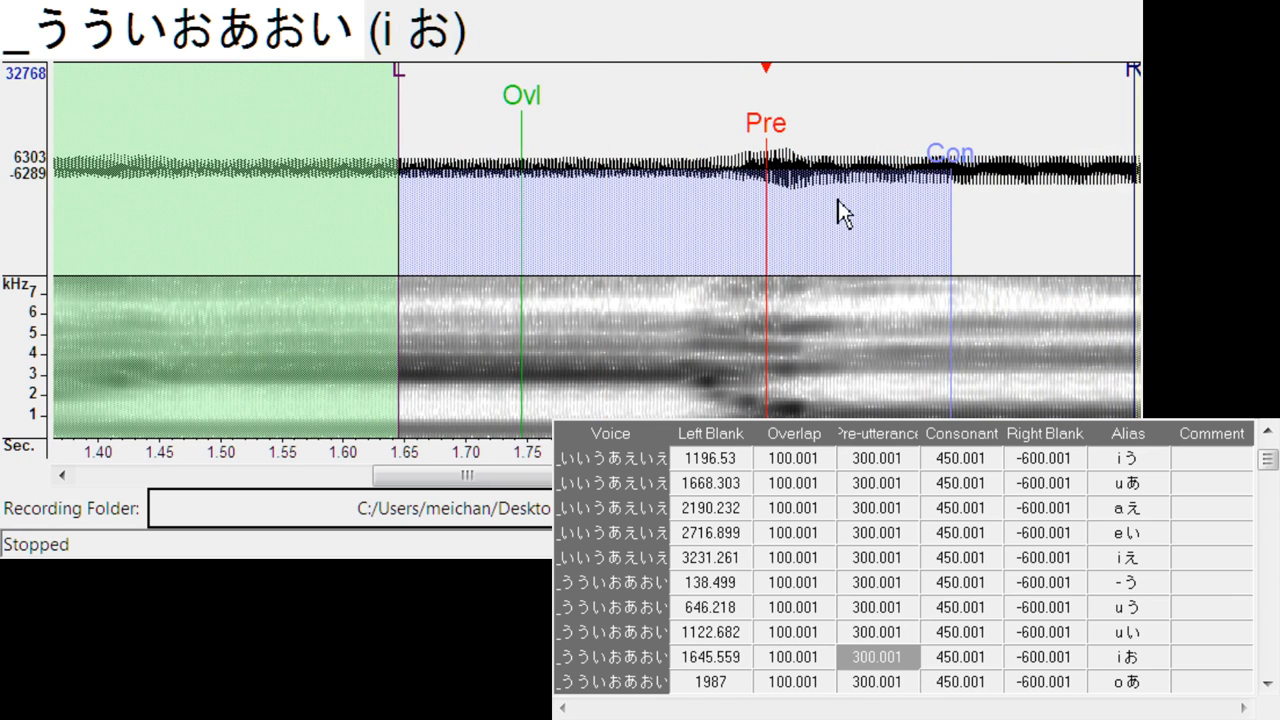
{"action": "key", "text": "Down"}
{"action": "left_click_drag", "start_coordinate": [598, 150], "coordinate": [718, 160]}
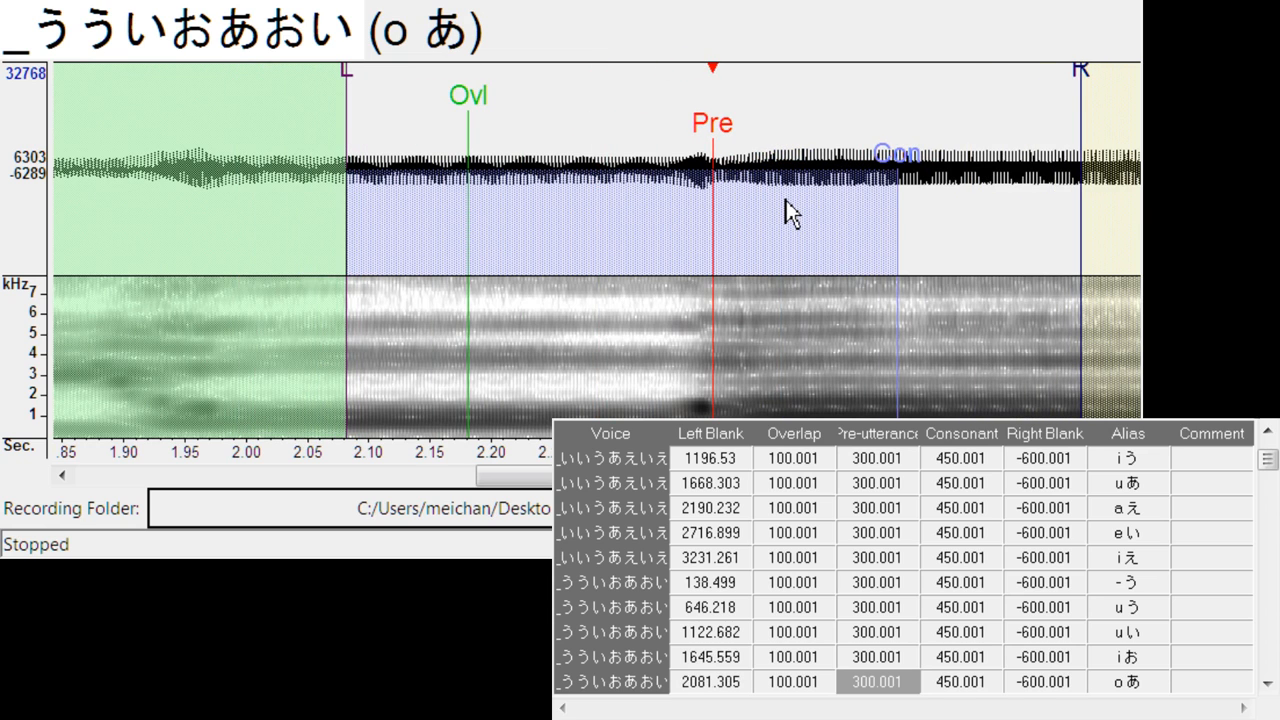
- Align the pre-utterance of a お and o い with their vowel transitions, shifting the left blanks to about 2584 and 3100
{"action": "key", "text": "Down"}
{"action": "mouse_move", "coordinate": [572, 134]}
{"action": "left_mouse_down"}
{"action": "mouse_move", "coordinate": [720, 137]}
{"action": "mouse_move", "coordinate": [766, 157]}
{"action": "left_mouse_up"}
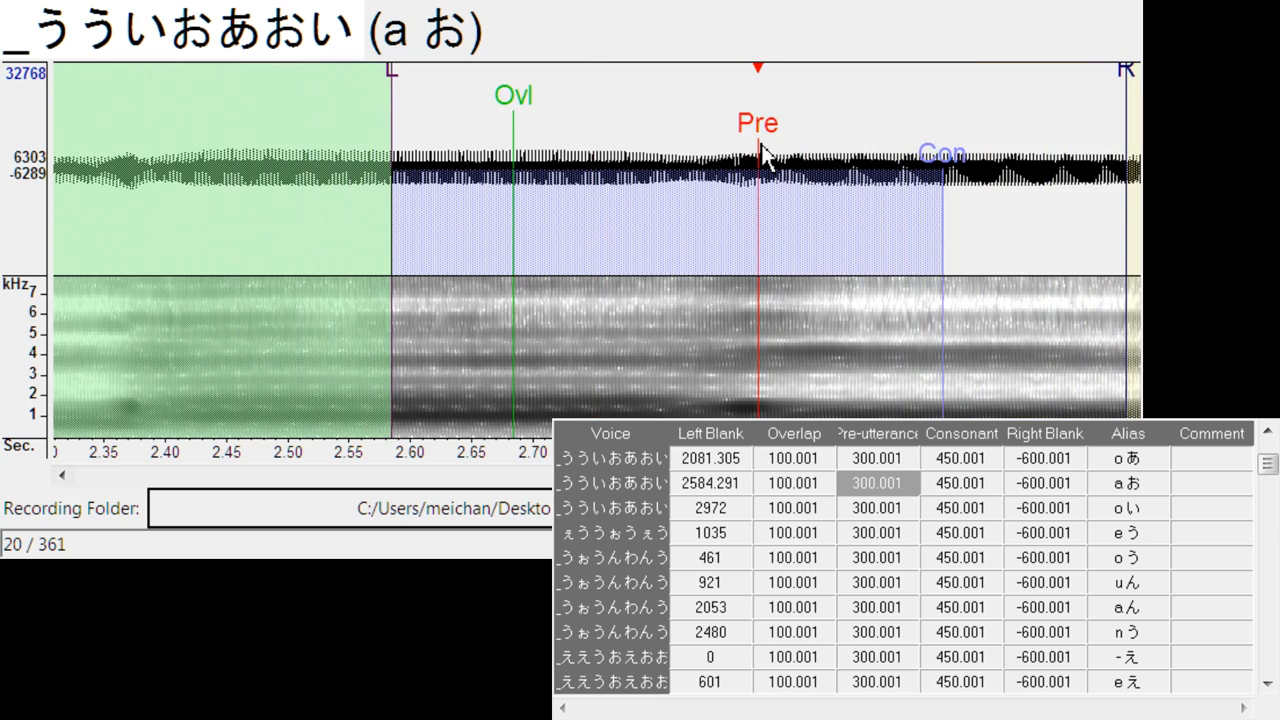
{"action": "key", "text": "Down"}
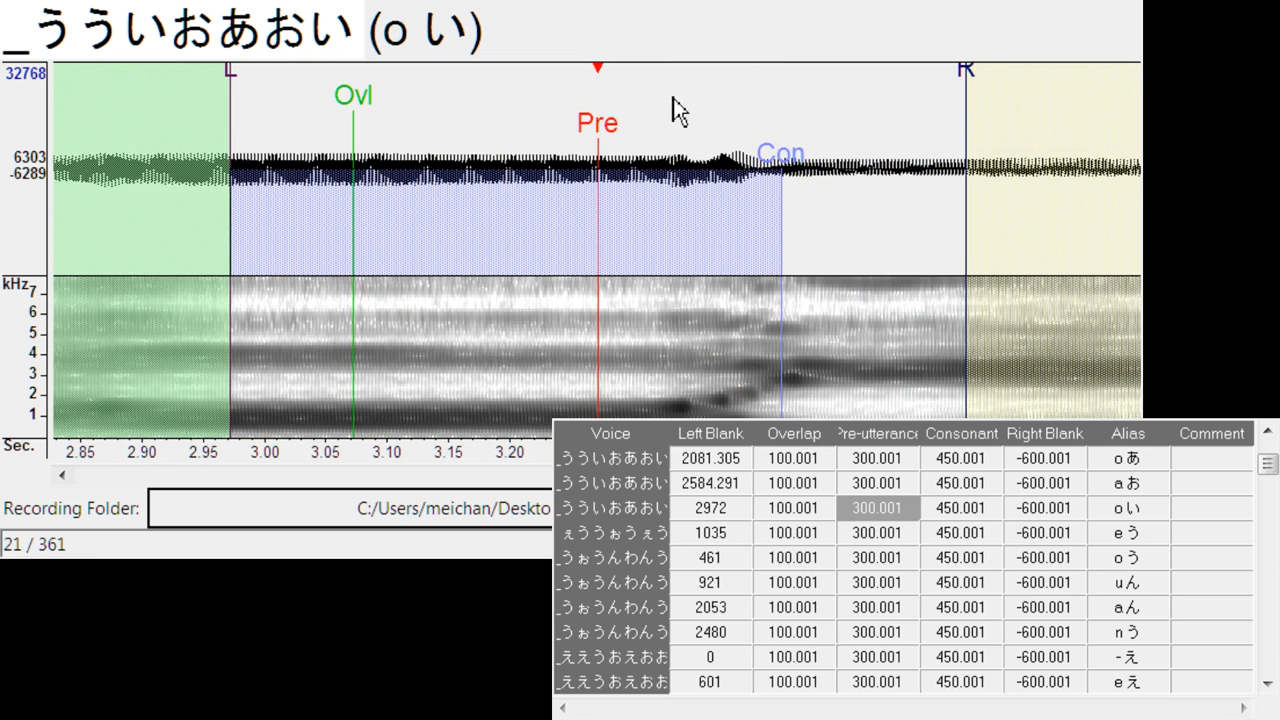
{"action": "mouse_move", "coordinate": [620, 138]}
{"action": "left_mouse_down"}
{"action": "mouse_move", "coordinate": [771, 160]}
{"action": "mouse_move", "coordinate": [757, 157]}
{"action": "left_mouse_up"}
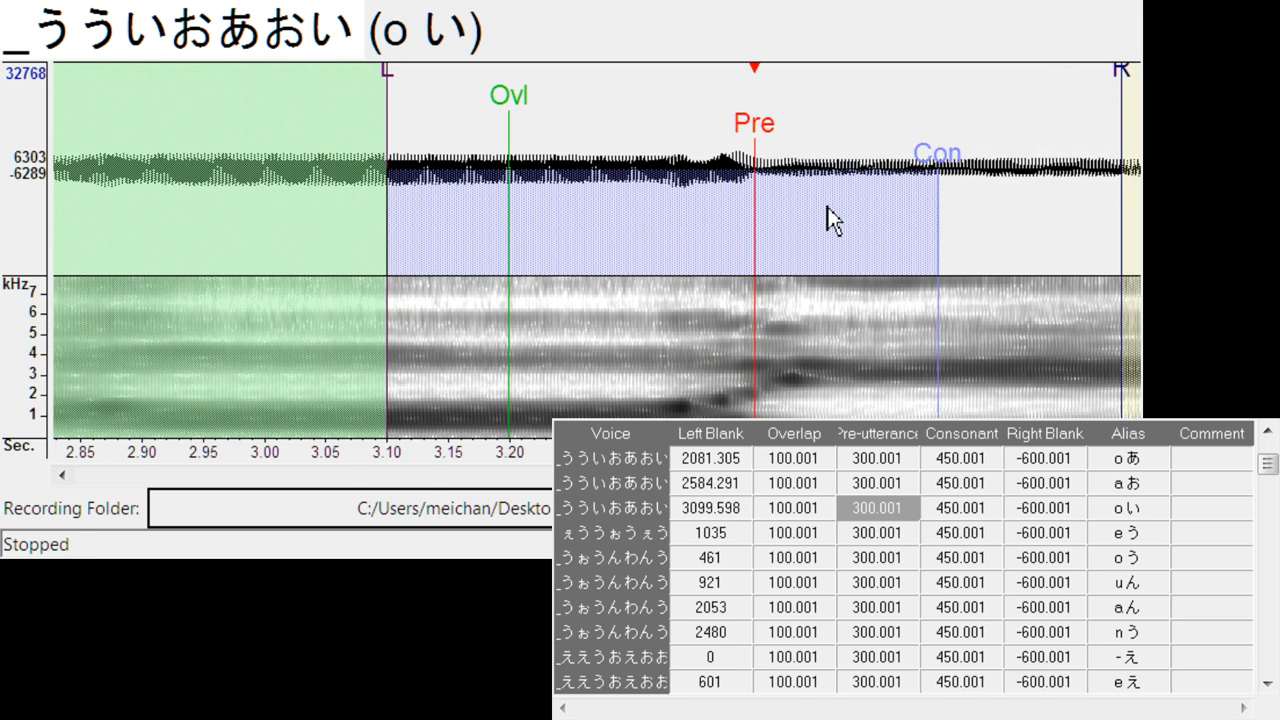
- Align the pre-utterance of the e う, o う and u ん entries with their sound transitions, at left blanks of about 1126, 544 and 1069
{"action": "key", "text": "Down"}
{"action": "mouse_move", "coordinate": [592, 136]}
{"action": "left_mouse_down"}
{"action": "mouse_move", "coordinate": [727, 142]}
{"action": "mouse_move", "coordinate": [712, 150]}
{"action": "left_mouse_up"}
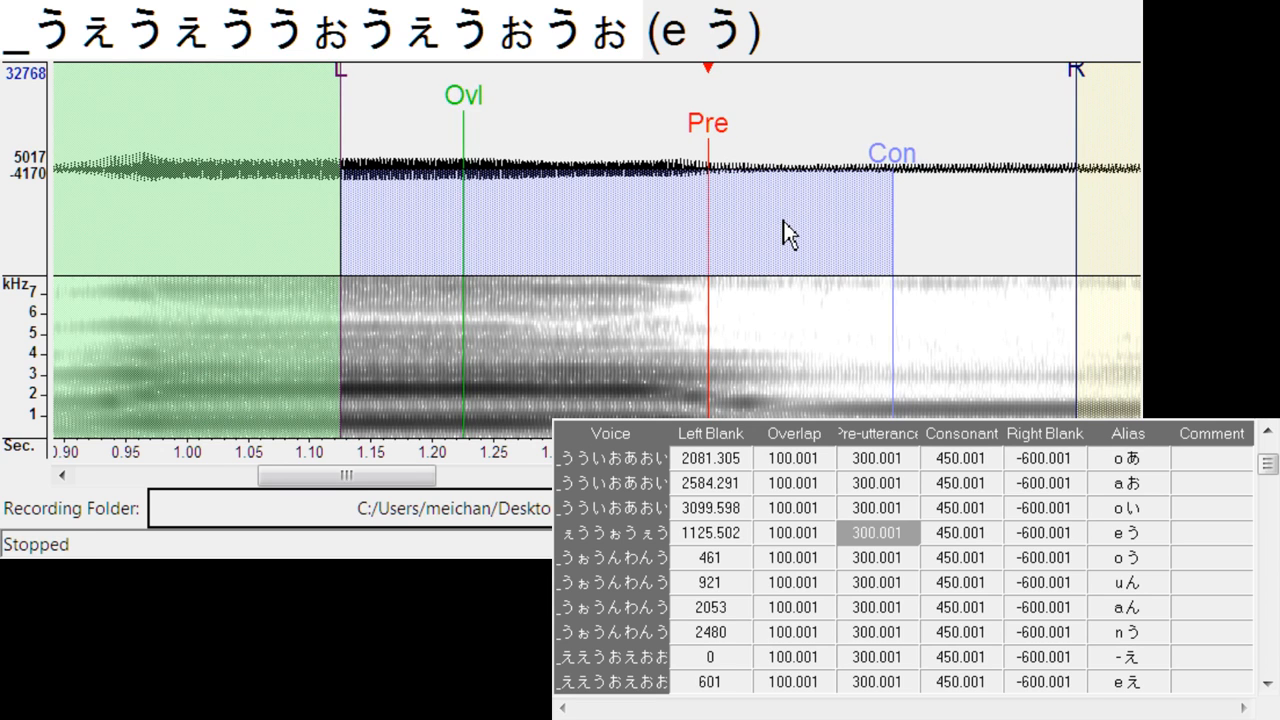
{"action": "key", "text": "Down"}
{"action": "left_click_drag", "start_coordinate": [625, 140], "coordinate": [706, 163]}
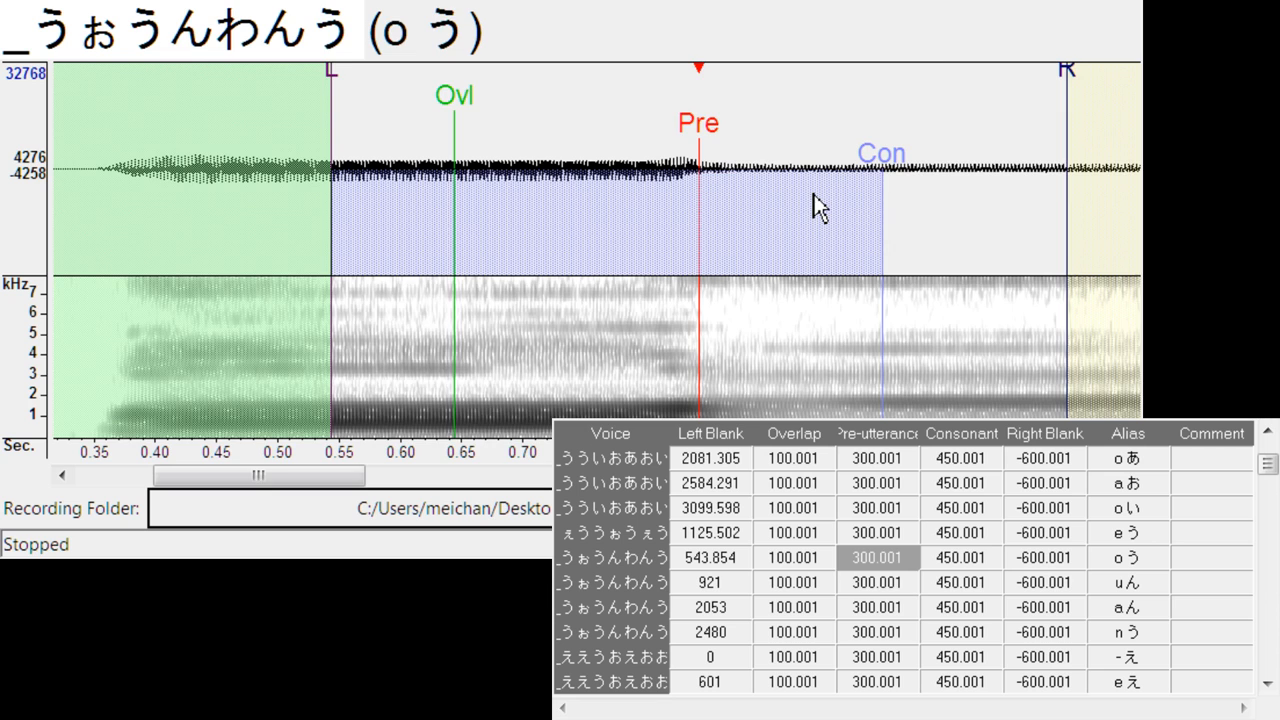
{"action": "key", "text": "Down"}
{"action": "left_click_drag", "start_coordinate": [596, 150], "coordinate": [785, 165]}
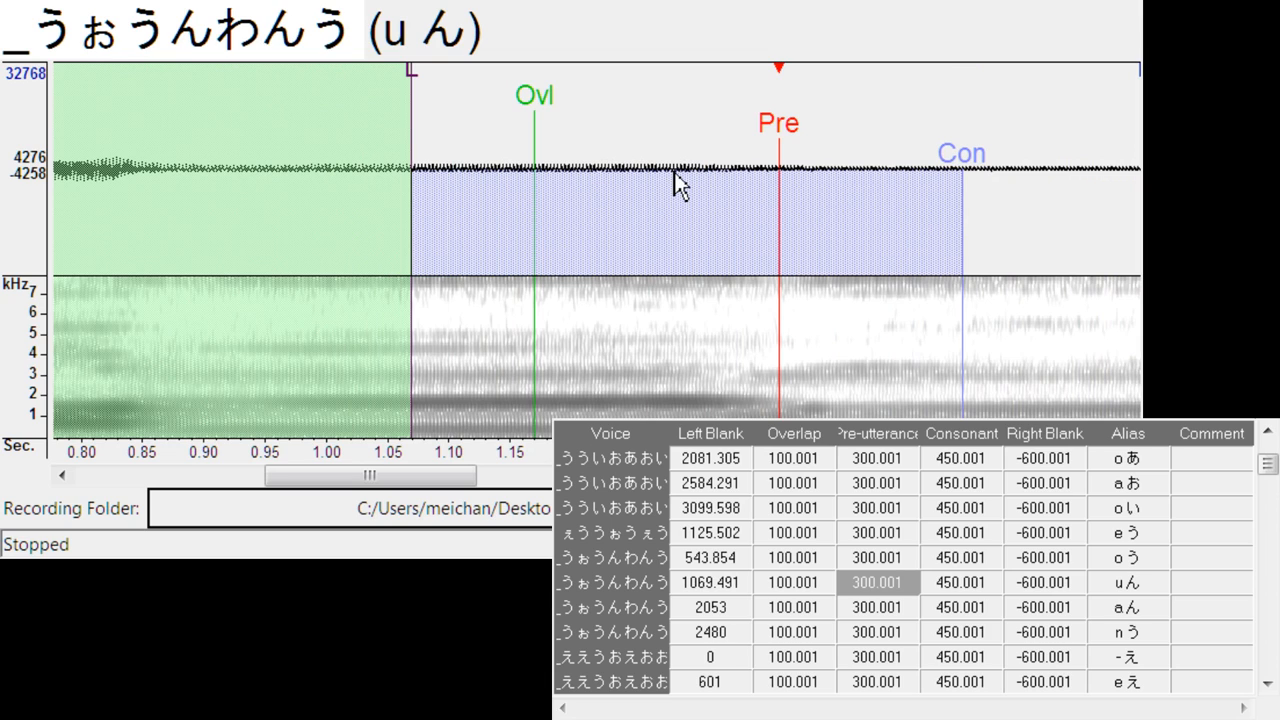
- Align the pre-utterance of a ん and n う in _うぉうんわんう with their sound transitions, at left blanks of about 2155 and 2708
{"action": "key", "text": "space"}
{"action": "key", "text": "space"}
{"action": "key", "text": "Down"}
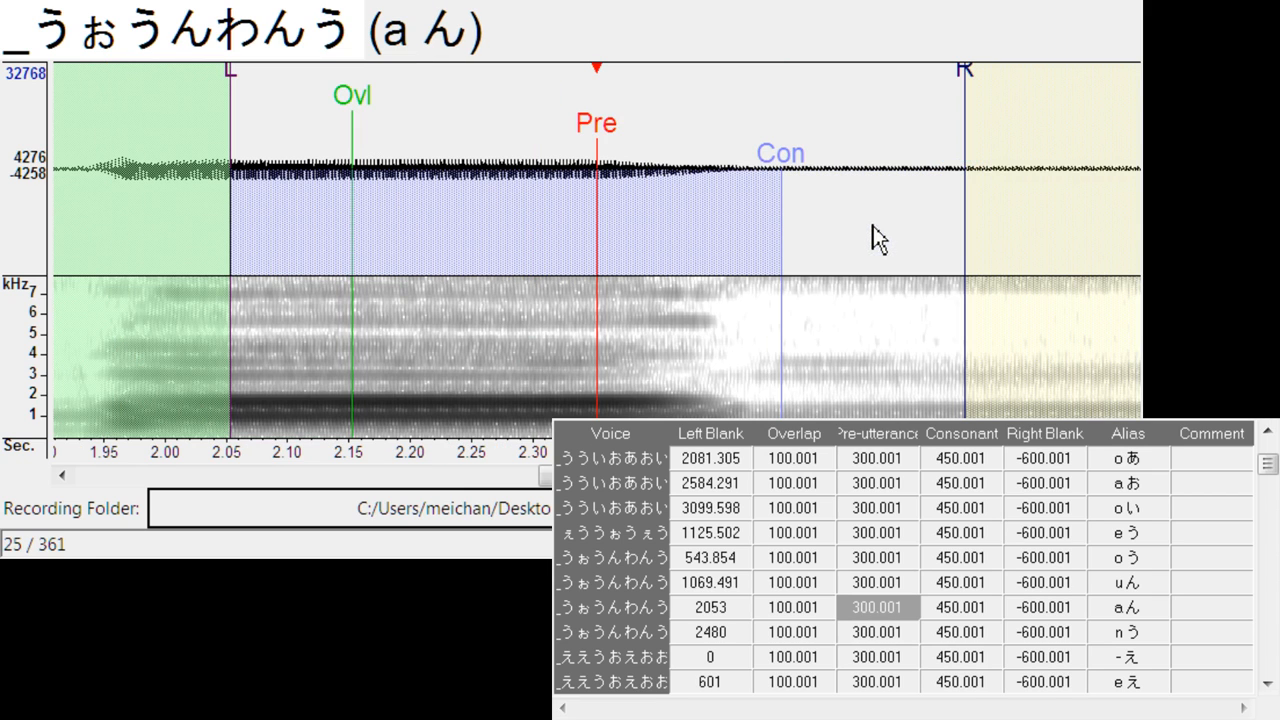
{"action": "mouse_move", "coordinate": [606, 145]}
{"action": "left_mouse_down"}
{"action": "mouse_move", "coordinate": [708, 146]}
{"action": "mouse_move", "coordinate": [727, 160]}
{"action": "left_mouse_up"}
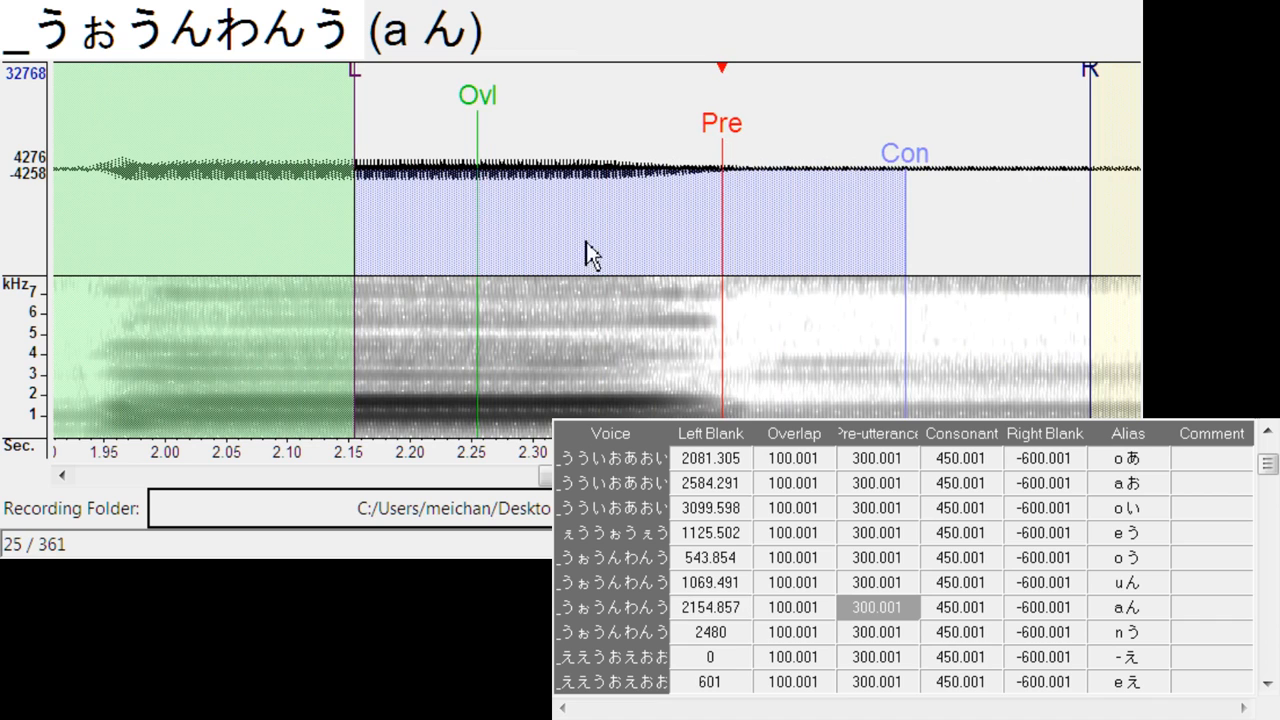
{"action": "key", "text": "Down"}
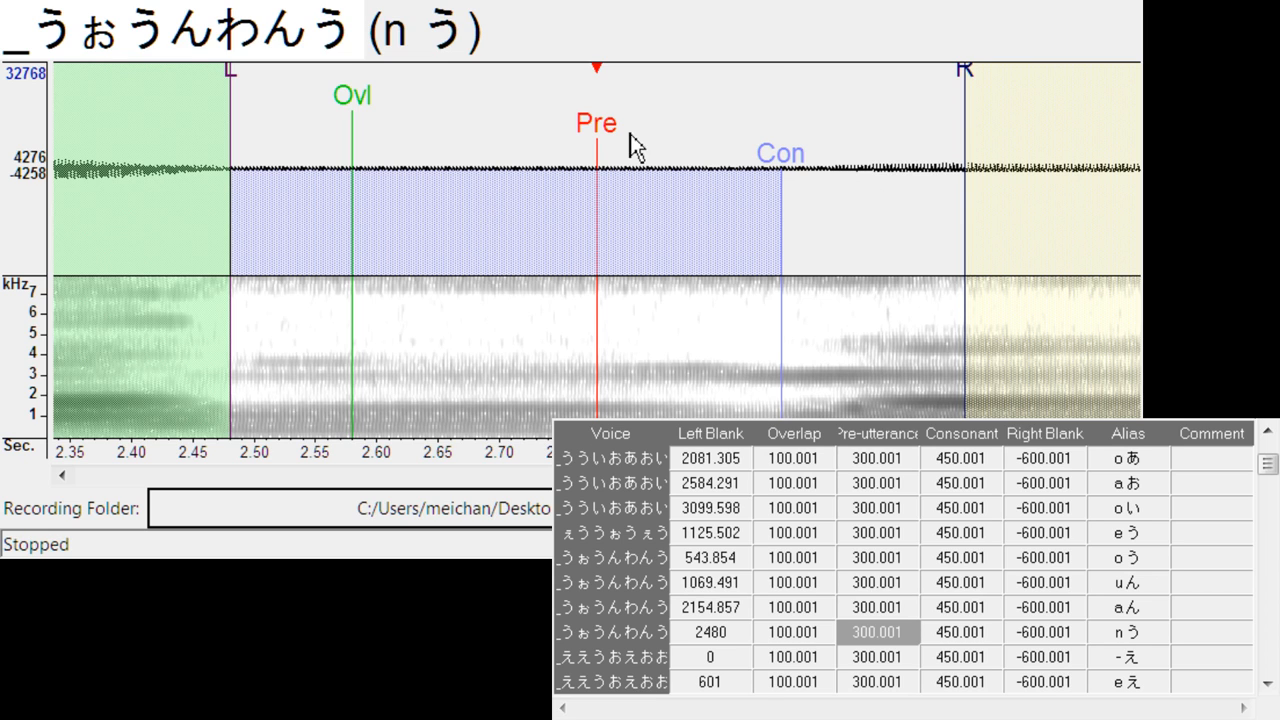
{"action": "mouse_move", "coordinate": [629, 137]}
{"action": "left_mouse_down"}
{"action": "mouse_move", "coordinate": [828, 130]}
{"action": "mouse_move", "coordinate": [880, 150]}
{"action": "left_mouse_up"}
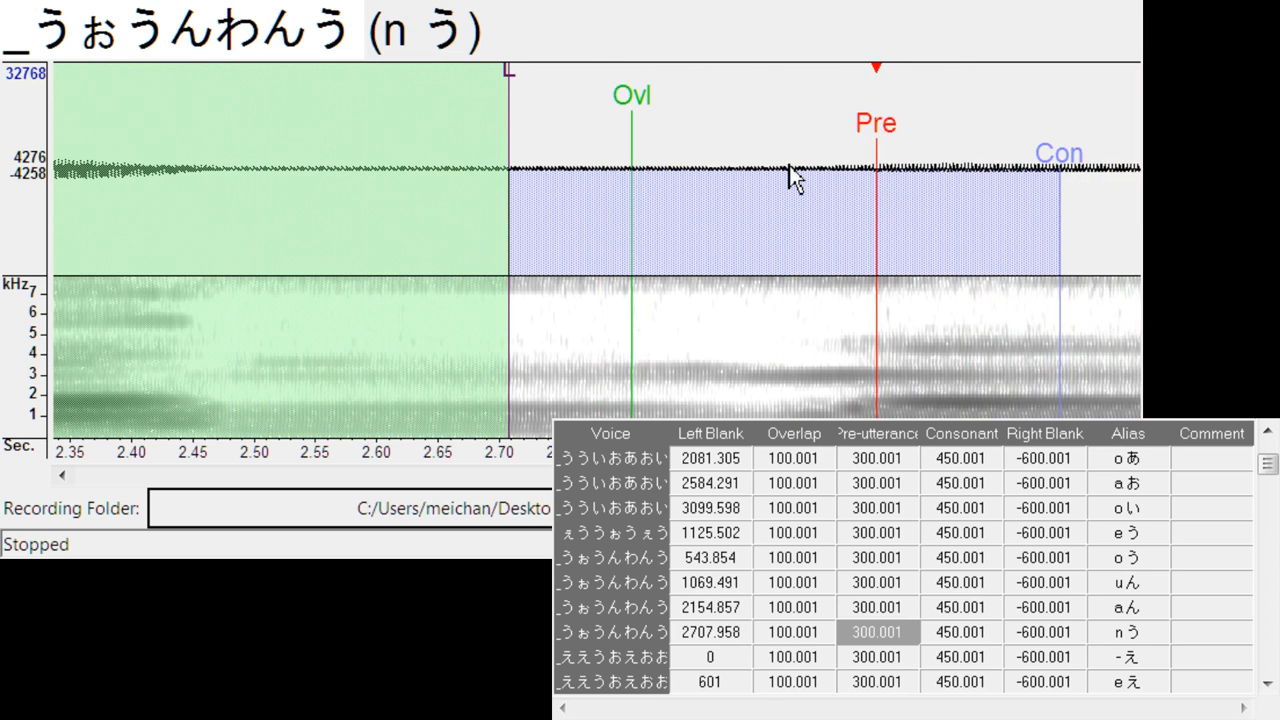
- Align the pre-utterance of - え, e え and u お in _ええうおえおお with the vowel onsets, at left blanks of about 208, 698 and 1722
{"action": "key", "text": "Down"}
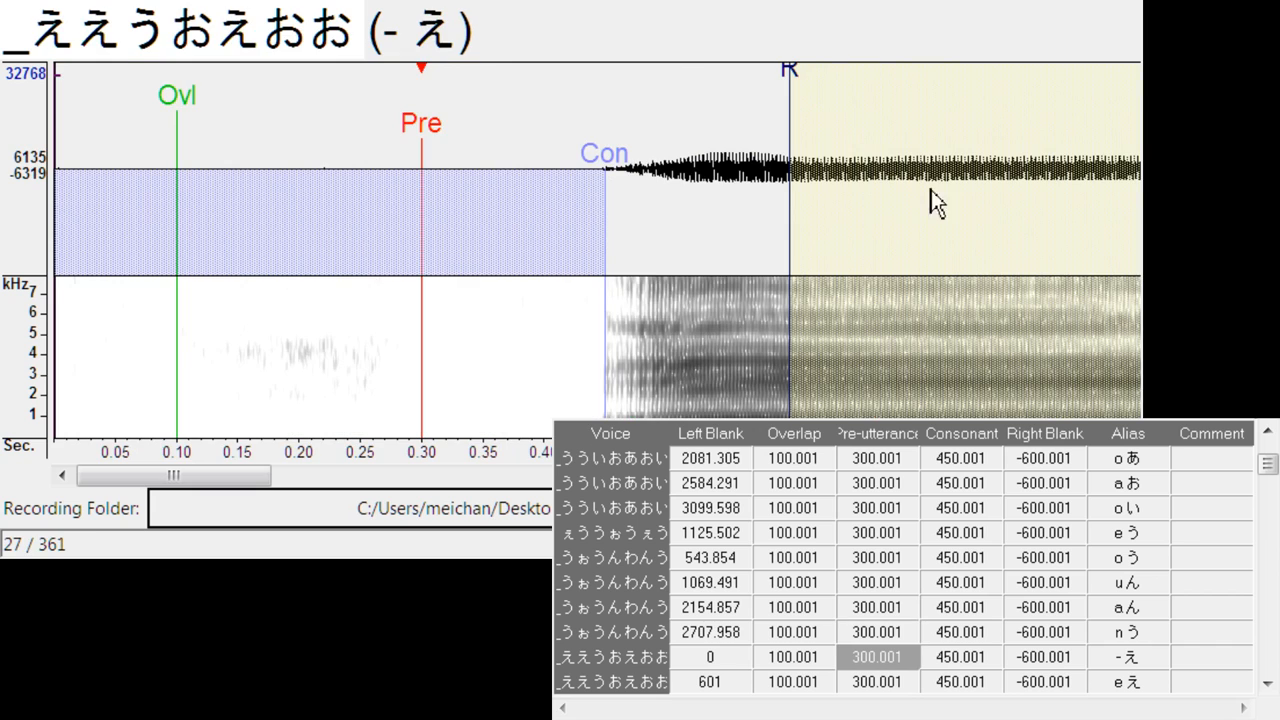
{"action": "left_click_drag", "start_coordinate": [480, 163], "coordinate": [680, 150]}
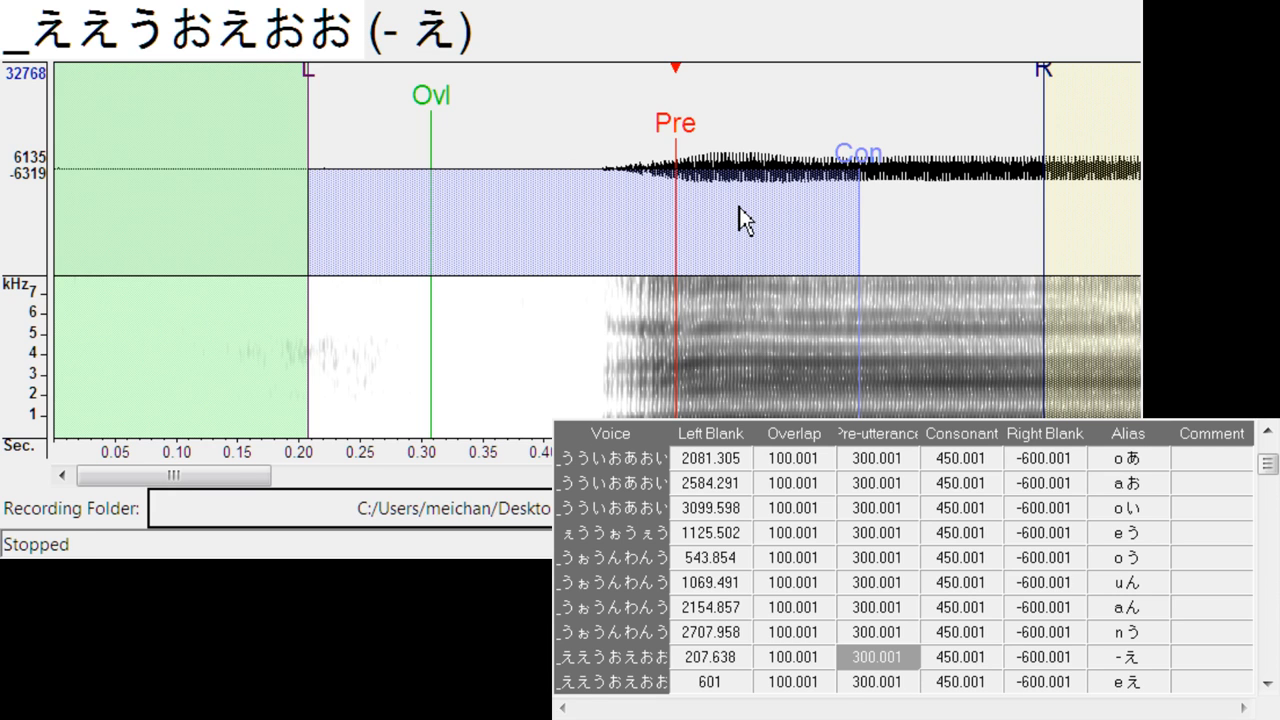
{"action": "key", "text": "Down"}
{"action": "mouse_move", "coordinate": [611, 155]}
{"action": "left_mouse_down"}
{"action": "mouse_move", "coordinate": [737, 157]}
{"action": "mouse_move", "coordinate": [718, 156]}
{"action": "left_mouse_up"}
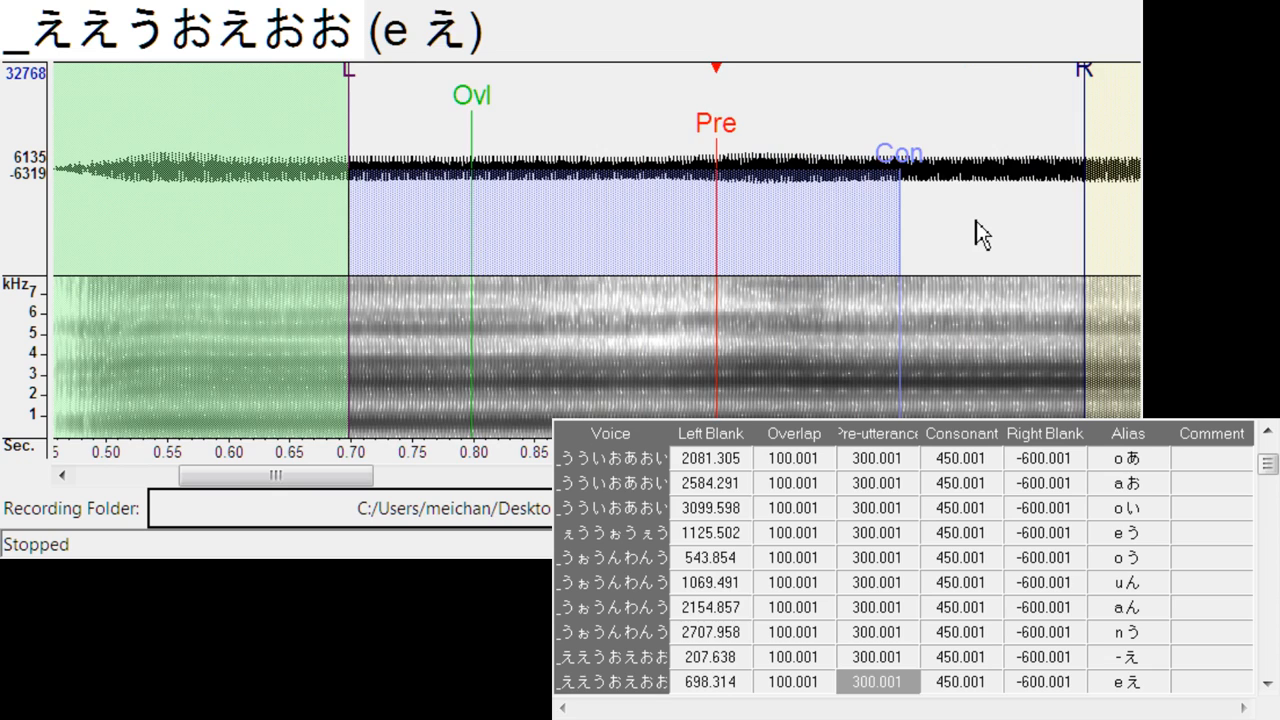
{"action": "key", "text": "Down"}
{"action": "left_click_drag", "start_coordinate": [592, 145], "coordinate": [752, 150]}
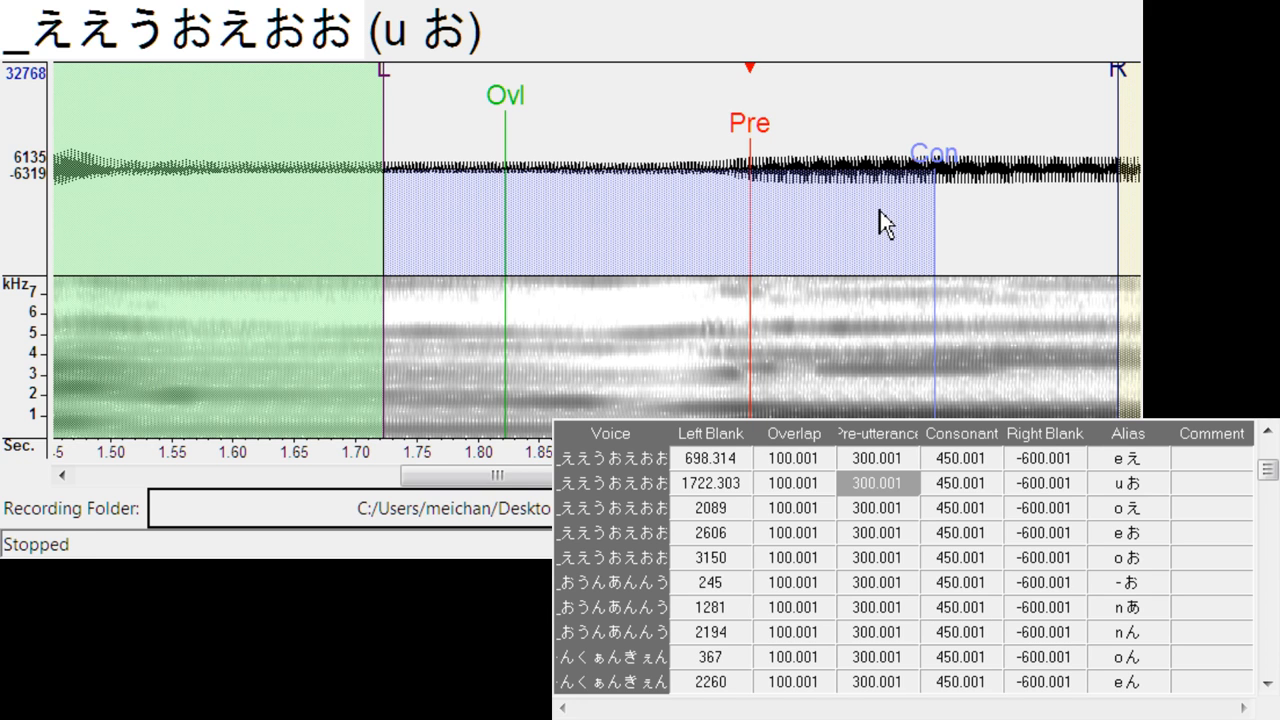
- Align the pre-utterance of o え, e お and o お with their vowel transitions, shifting the left blanks to about 2223, 2747 and 3216
{"action": "key", "text": "Down"}
{"action": "left_click_drag", "start_coordinate": [600, 145], "coordinate": [752, 178]}
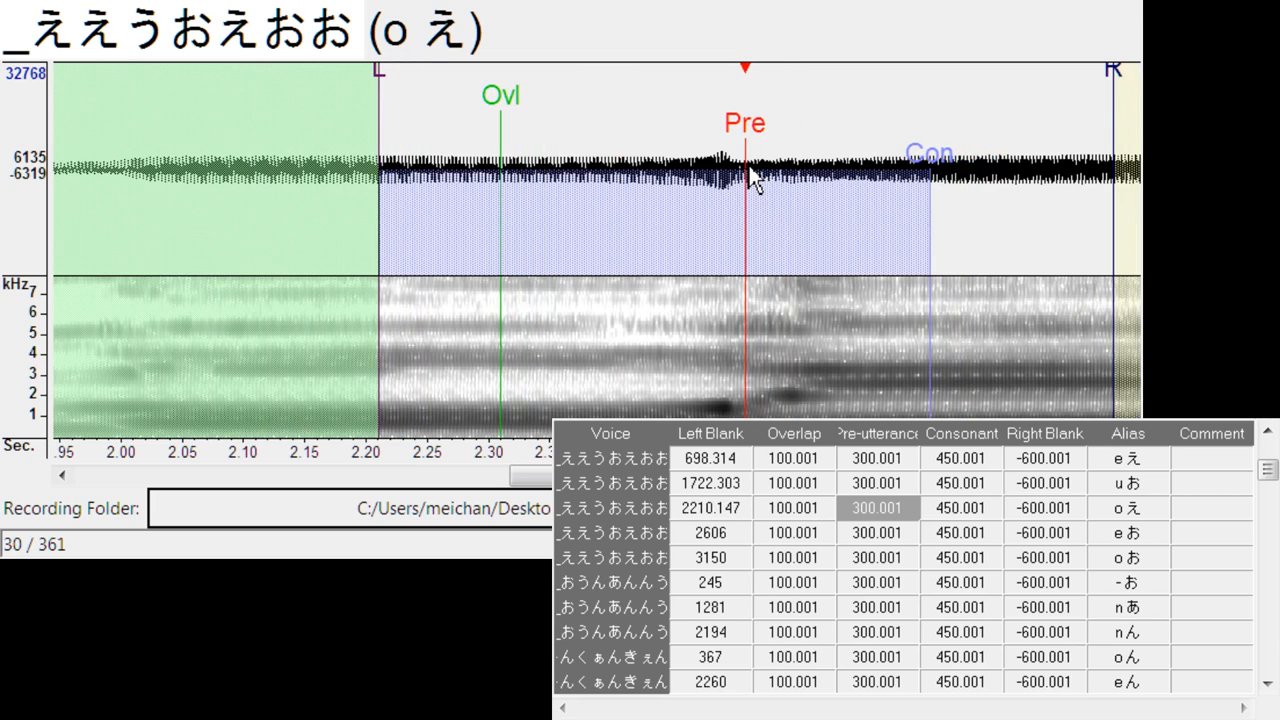
{"action": "left_click", "coordinate": [694, 231]}
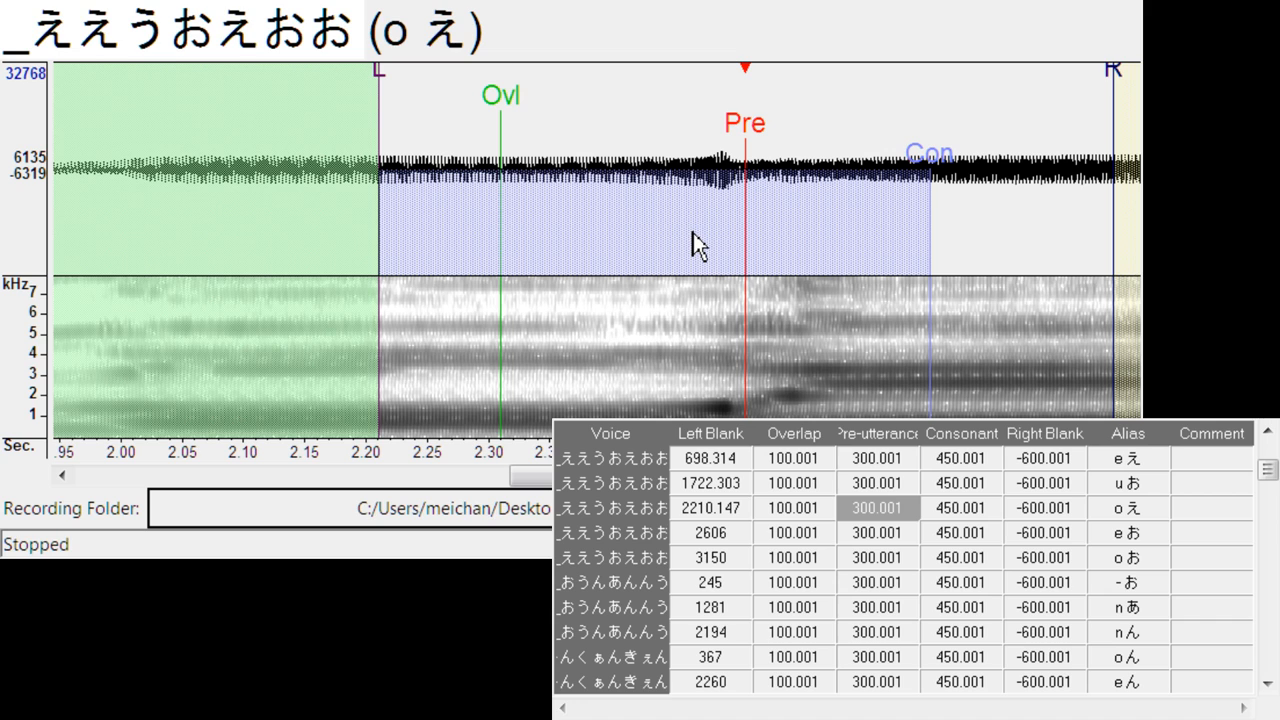
{"action": "left_click_drag", "start_coordinate": [757, 163], "coordinate": [765, 145]}
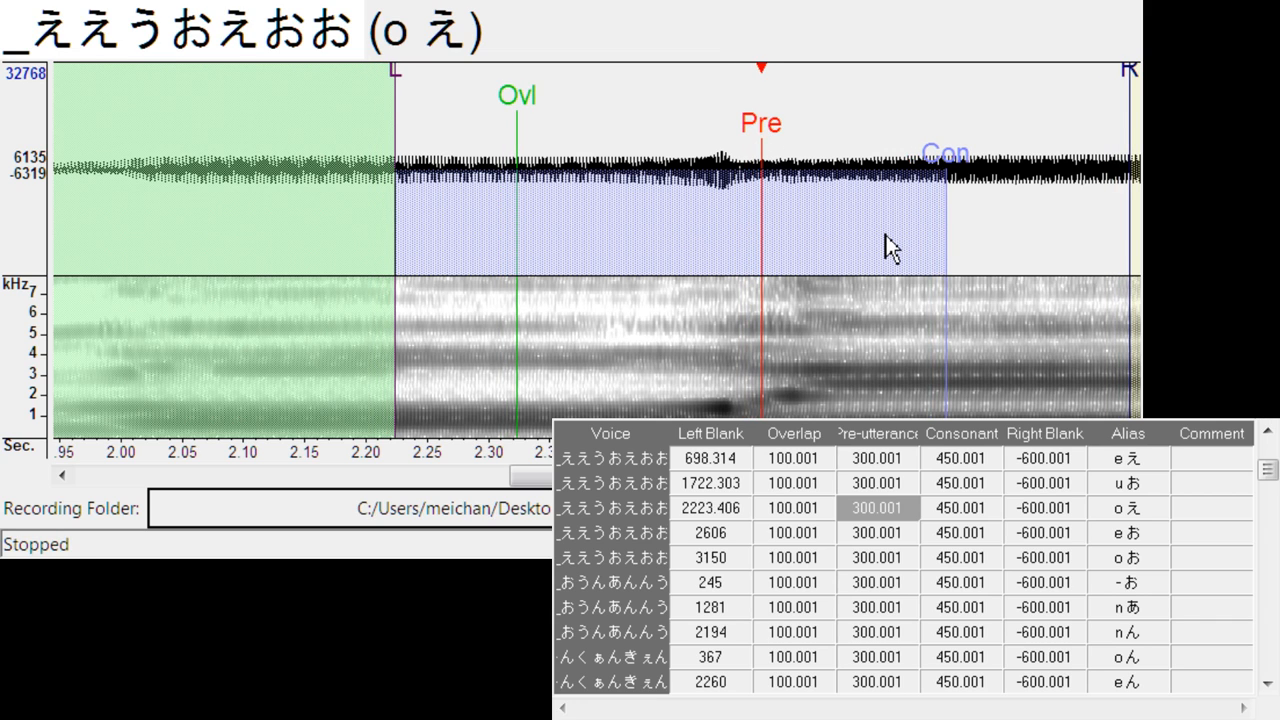
{"action": "key", "text": "Down"}
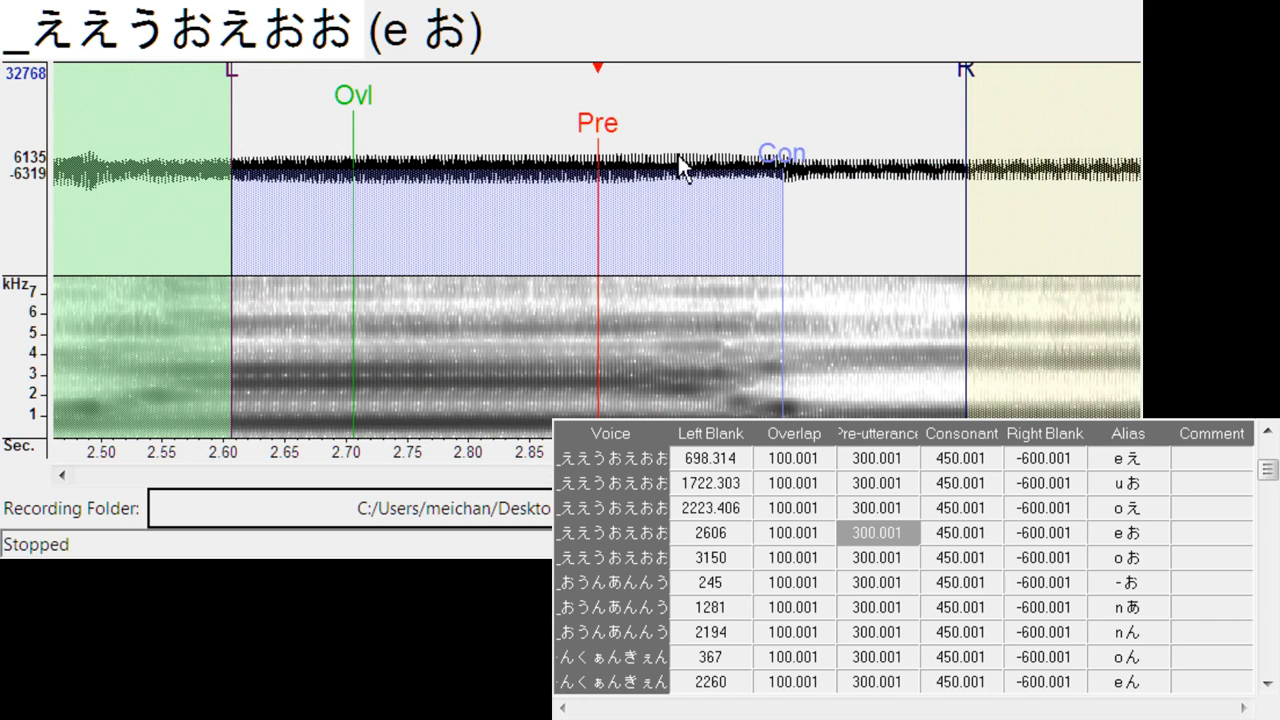
{"action": "mouse_move", "coordinate": [598, 150]}
{"action": "left_mouse_down"}
{"action": "mouse_move", "coordinate": [786, 163]}
{"action": "mouse_move", "coordinate": [774, 165]}
{"action": "left_mouse_up"}
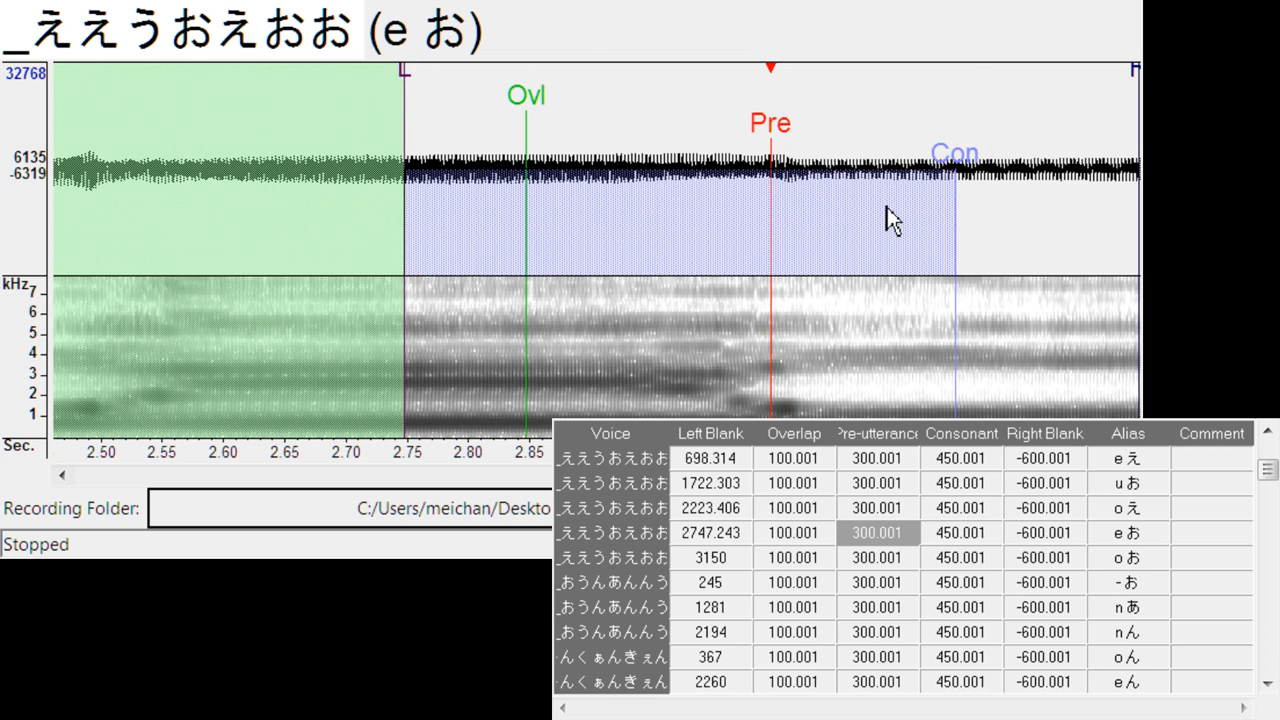
{"action": "key", "text": "Down"}
{"action": "left_click_drag", "start_coordinate": [605, 145], "coordinate": [683, 165]}
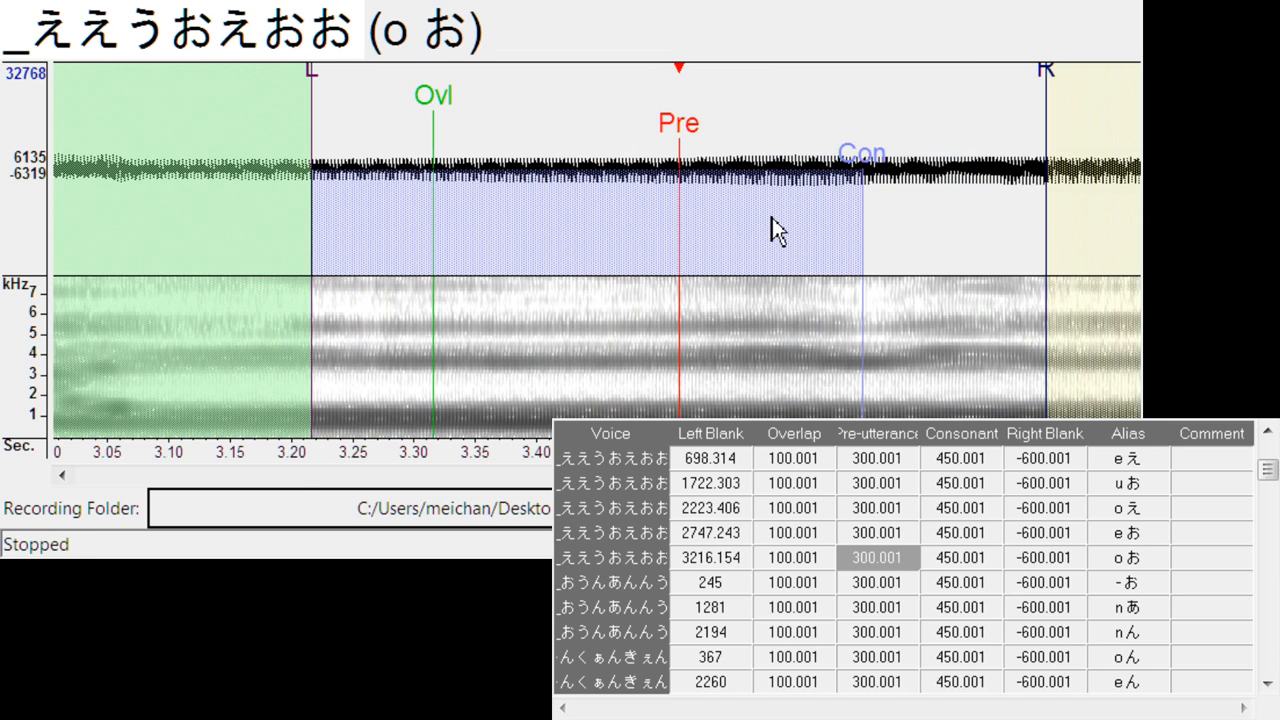
- Align the pre-utterance of - お, n あ and n ん in _おうんあんんう with the sound onsets, at left blanks of about 21, 1405 and 2383
{"action": "key", "text": "Down"}
{"action": "mouse_move", "coordinate": [612, 132]}
{"action": "left_mouse_down"}
{"action": "mouse_move", "coordinate": [312, 181]}
{"action": "mouse_move", "coordinate": [327, 182]}
{"action": "left_mouse_up"}
{"action": "key", "text": "Down"}
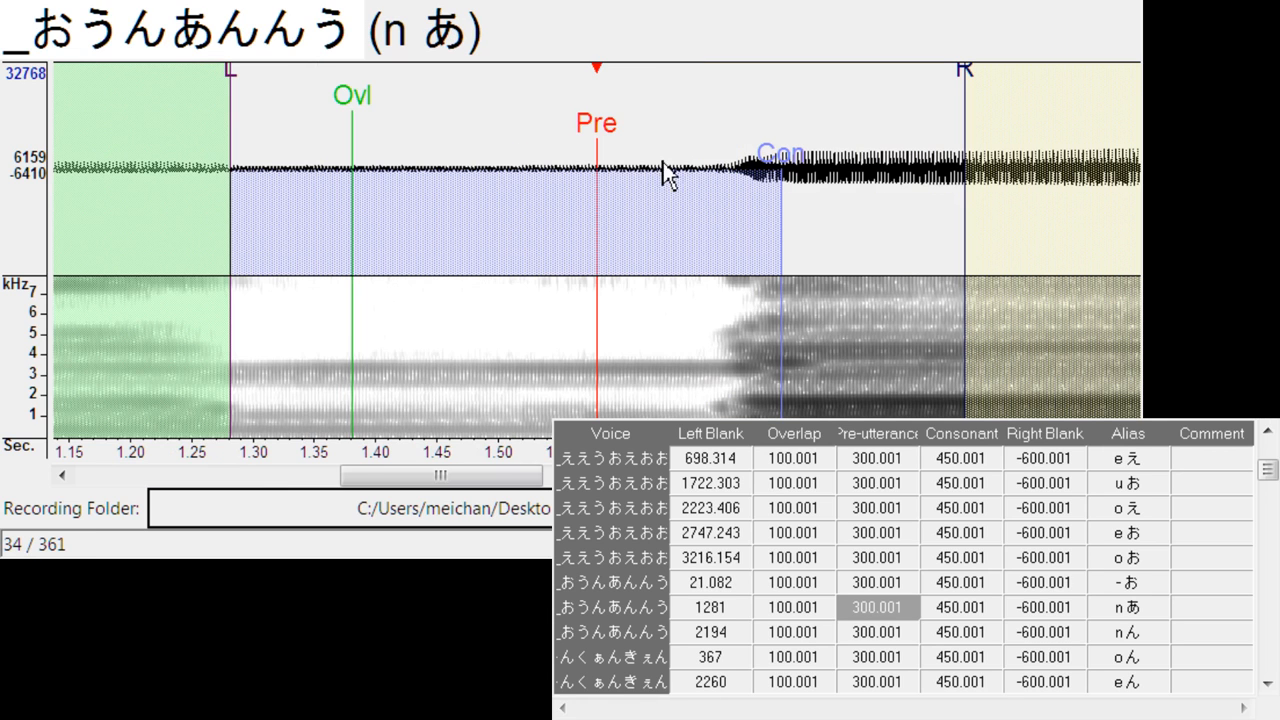
{"action": "left_click_drag", "start_coordinate": [603, 145], "coordinate": [752, 166]}
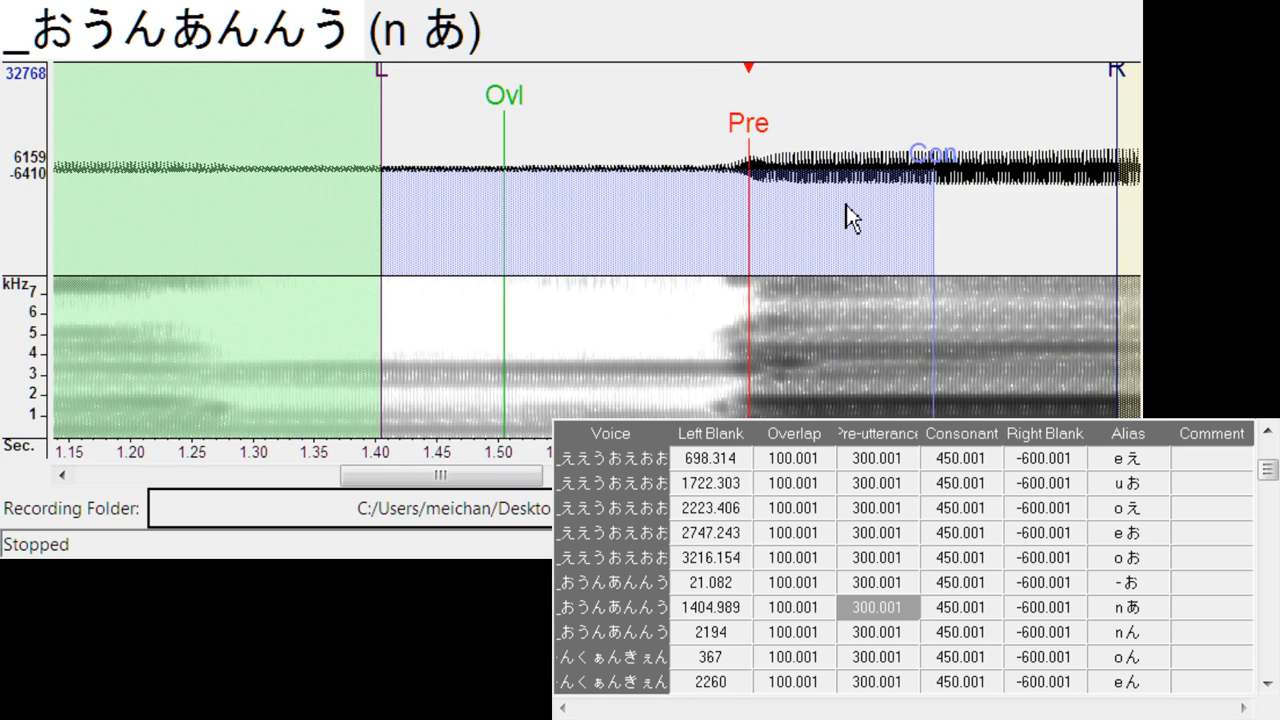
{"action": "key", "text": "Down"}
{"action": "left_click_drag", "start_coordinate": [617, 133], "coordinate": [846, 149]}
{"action": "scroll", "coordinate": [816, 325], "scroll_direction": "down", "scroll_amount": 3}
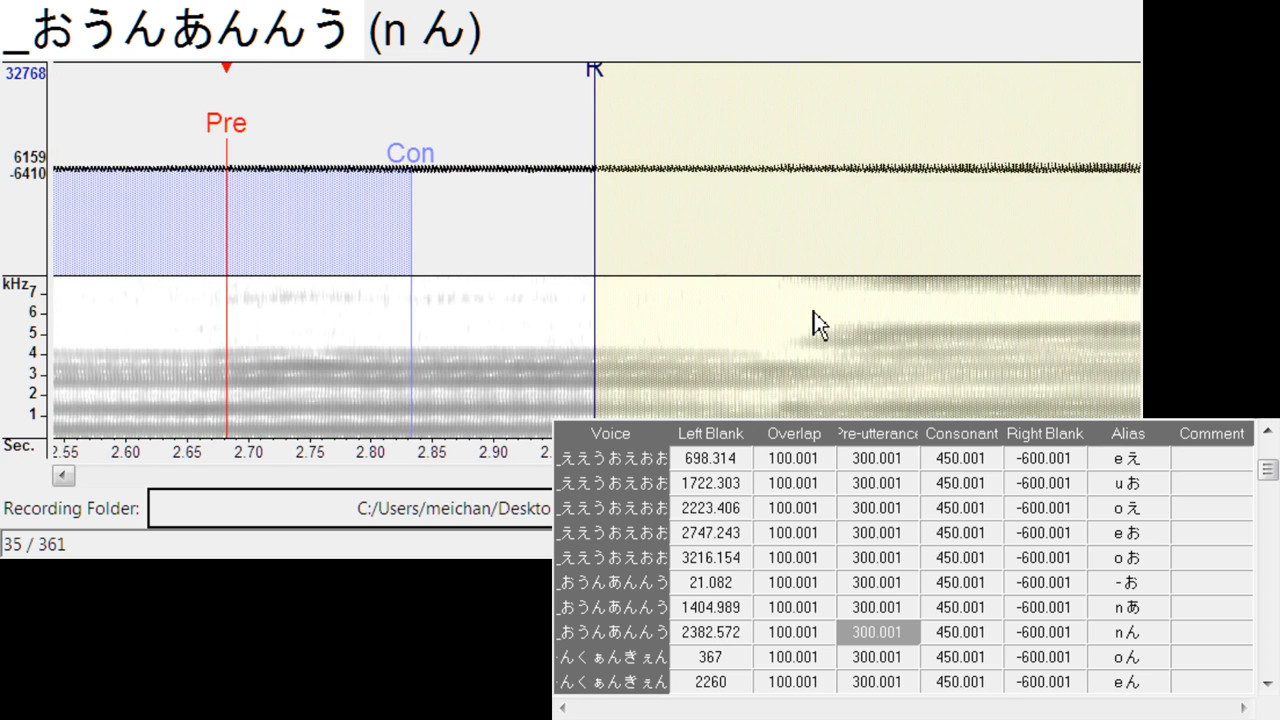
- Align the pre-utterance of o ん and e ん in _くぉんくぁんきぇんきょ with the start of each ん, at left blanks of about 372 and 2365
{"action": "key", "text": "Down"}
{"action": "left_click_drag", "start_coordinate": [598, 140], "coordinate": [604, 141]}
{"action": "key", "text": "Down"}
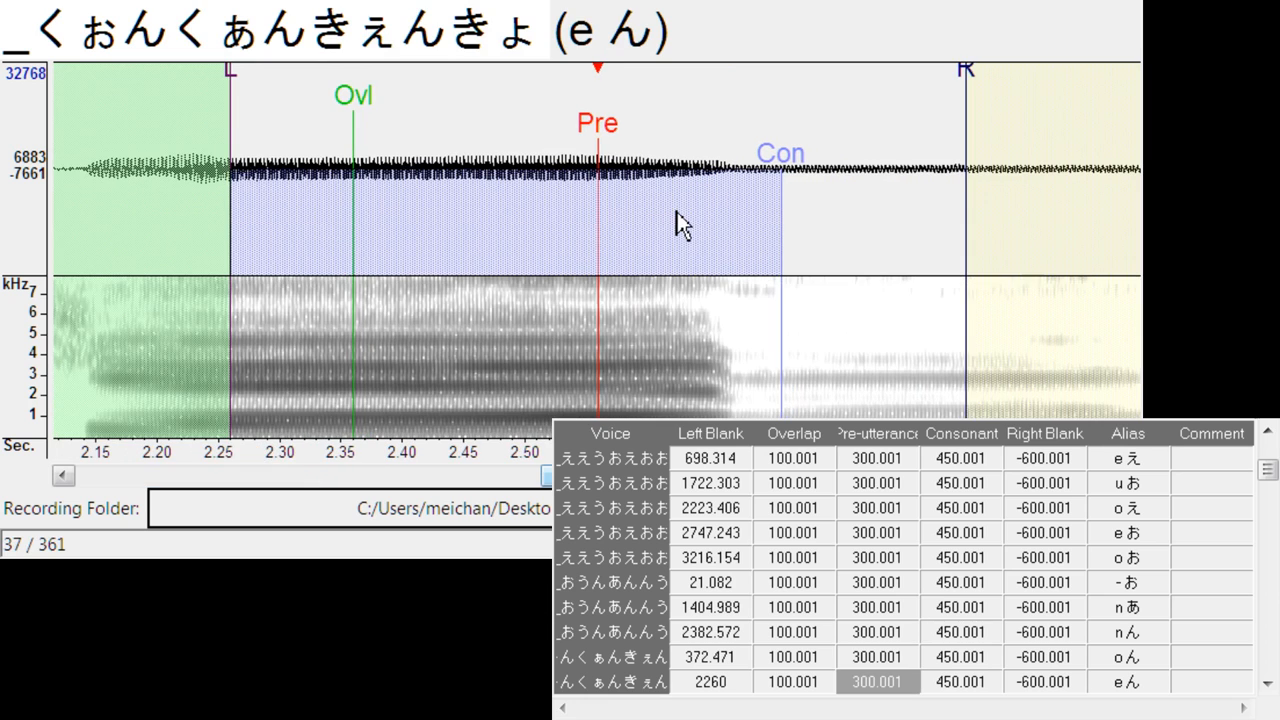
{"action": "left_click_drag", "start_coordinate": [601, 131], "coordinate": [728, 140]}
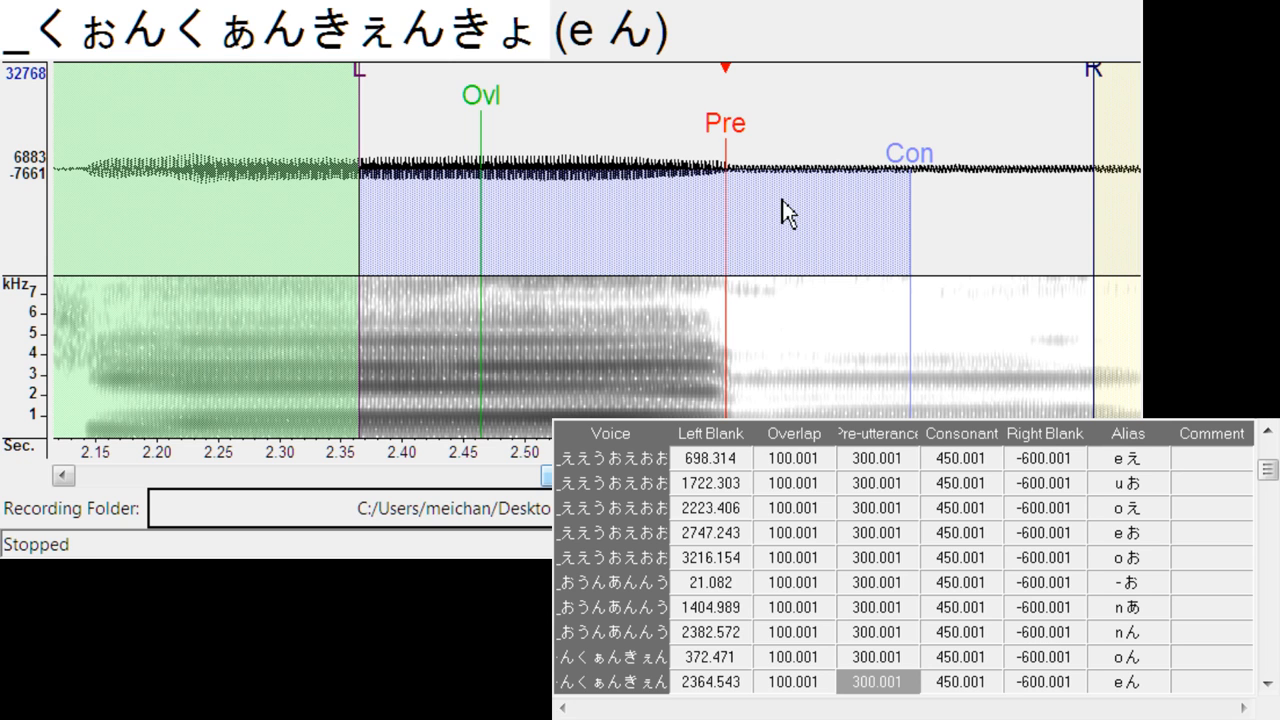
- Align the pre-utterance of - ん, n い and i ん in _んいんいぇんよ with the sound transitions, at left blanks of about 248, 695 and 1228
{"action": "key", "text": "Down"}
{"action": "mouse_move", "coordinate": [597, 131]}
{"action": "left_mouse_down"}
{"action": "mouse_move", "coordinate": [275, 172]}
{"action": "mouse_move", "coordinate": [305, 166]}
{"action": "mouse_move", "coordinate": [293, 167]}
{"action": "left_mouse_up"}
{"action": "key", "text": "Down"}
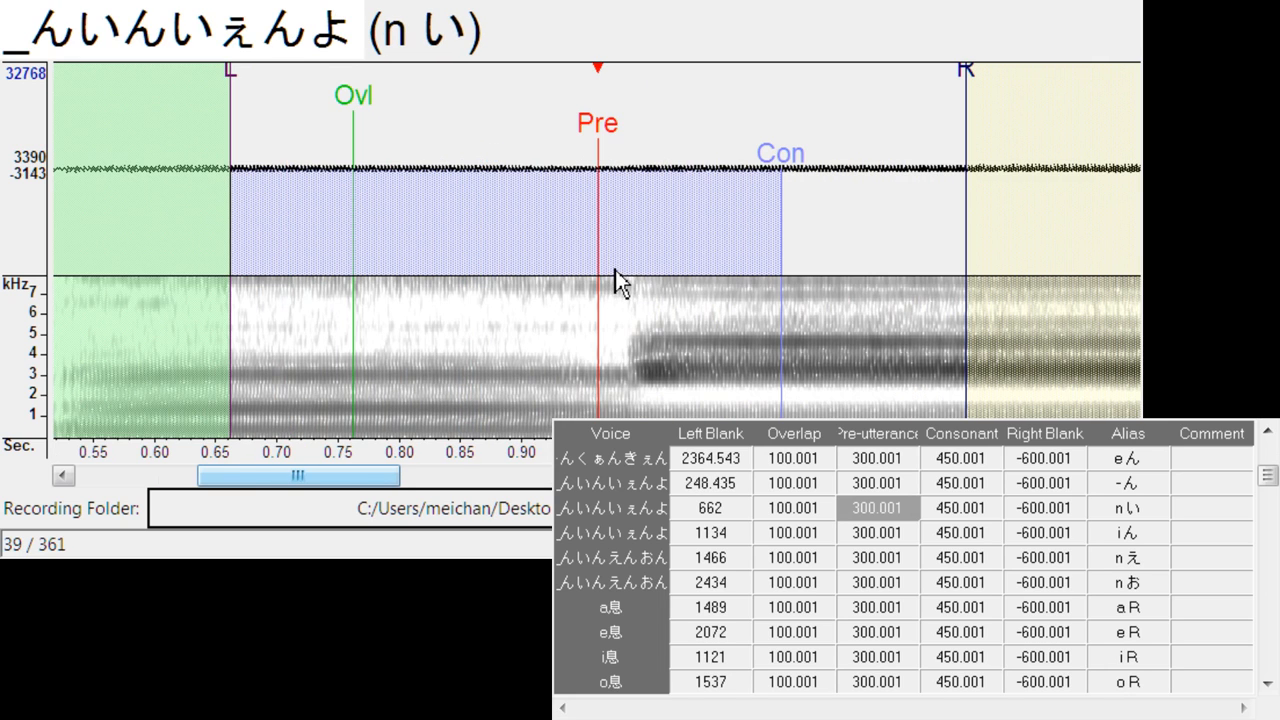
{"action": "left_click_drag", "start_coordinate": [606, 132], "coordinate": [717, 160]}
{"action": "key", "text": "Down"}
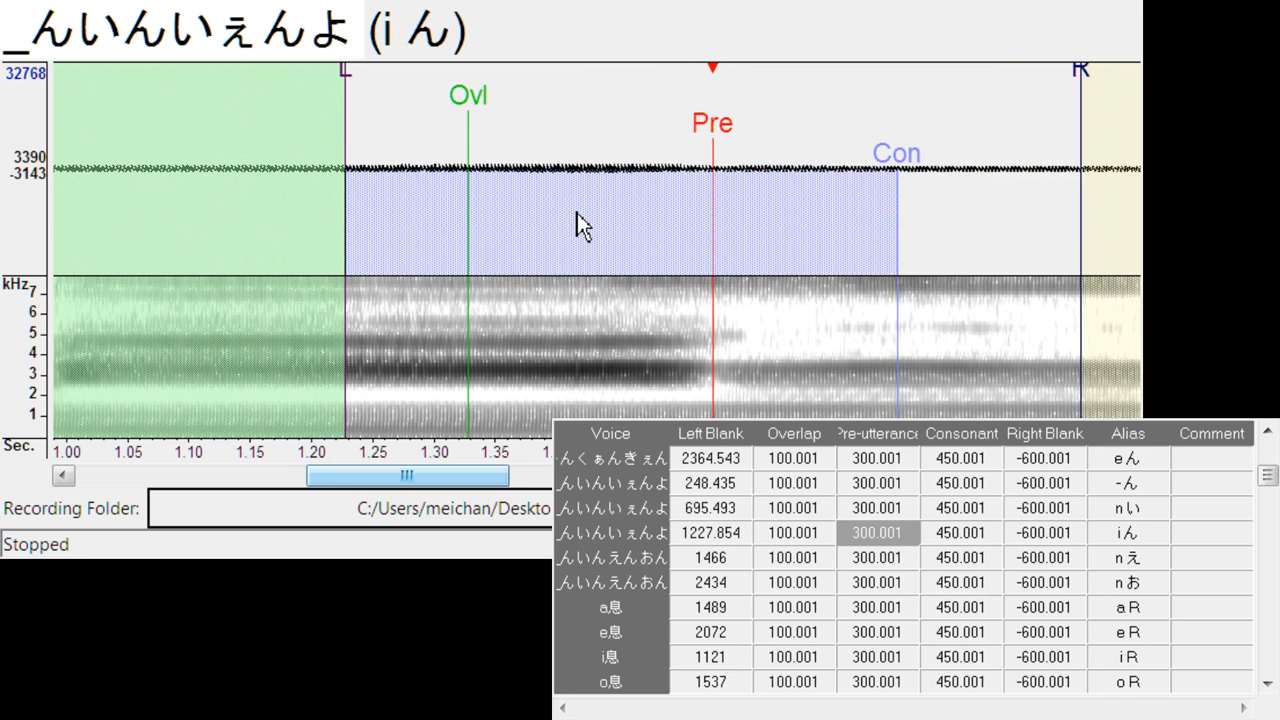
- Align the pre-utterance of n え and n お in _んいんえんおん with the vowel onsets, at left blanks of about 1521 and 2464
{"action": "key", "text": "Down"}
{"action": "mouse_move", "coordinate": [600, 140]}
{"action": "left_mouse_down"}
{"action": "mouse_move", "coordinate": [678, 158]}
{"action": "mouse_move", "coordinate": [666, 160]}
{"action": "left_mouse_up"}
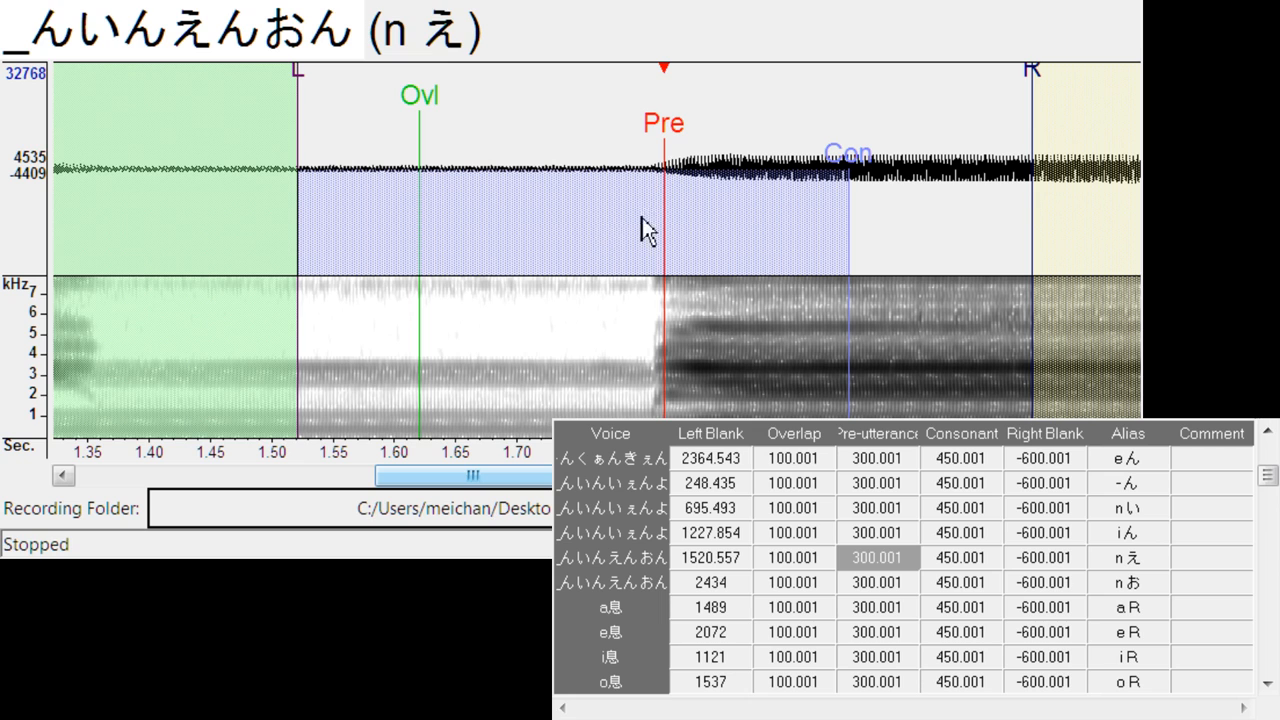
{"action": "key", "text": "Down"}
{"action": "left_click_drag", "start_coordinate": [602, 135], "coordinate": [638, 133]}
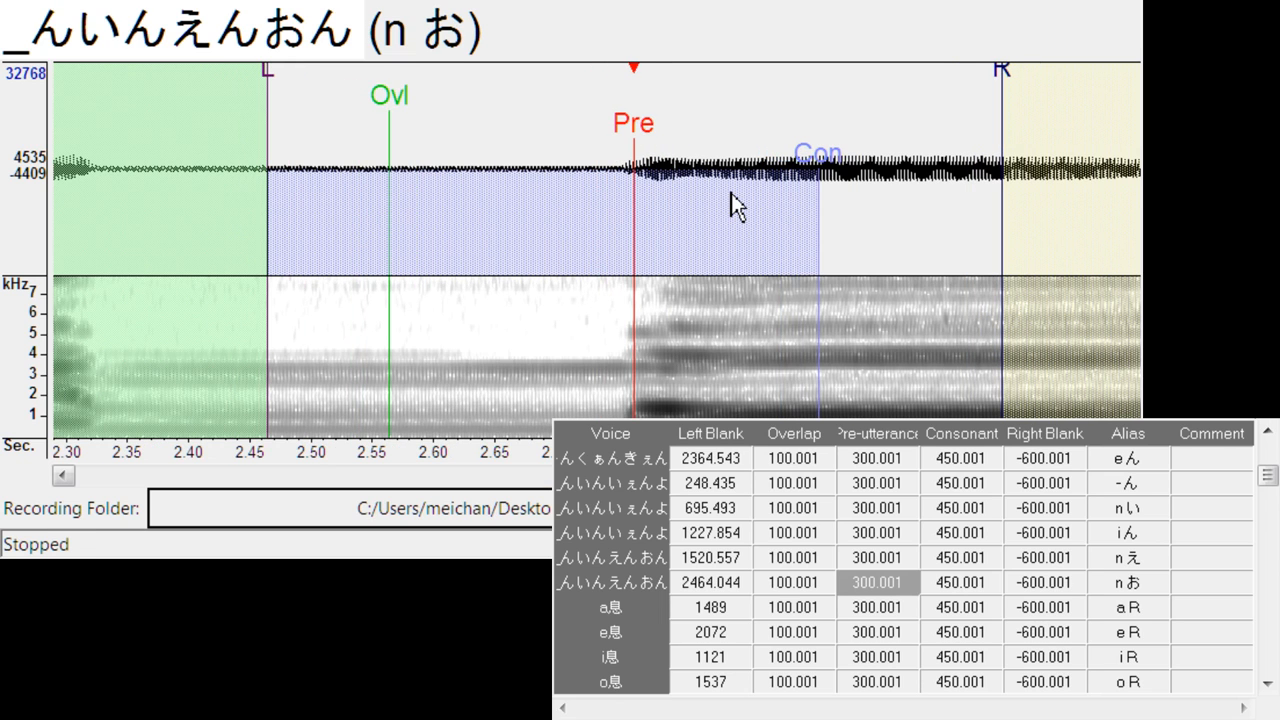
- Position the pre-utterance of the a R and e R breath endings within the breath noise, at left blanks of about 1549 and 2163
{"action": "key", "text": "Down"}
{"action": "mouse_move", "coordinate": [622, 134]}
{"action": "left_mouse_down"}
{"action": "mouse_move", "coordinate": [462, 159]}
{"action": "mouse_move", "coordinate": [499, 178]}
{"action": "left_mouse_up"}
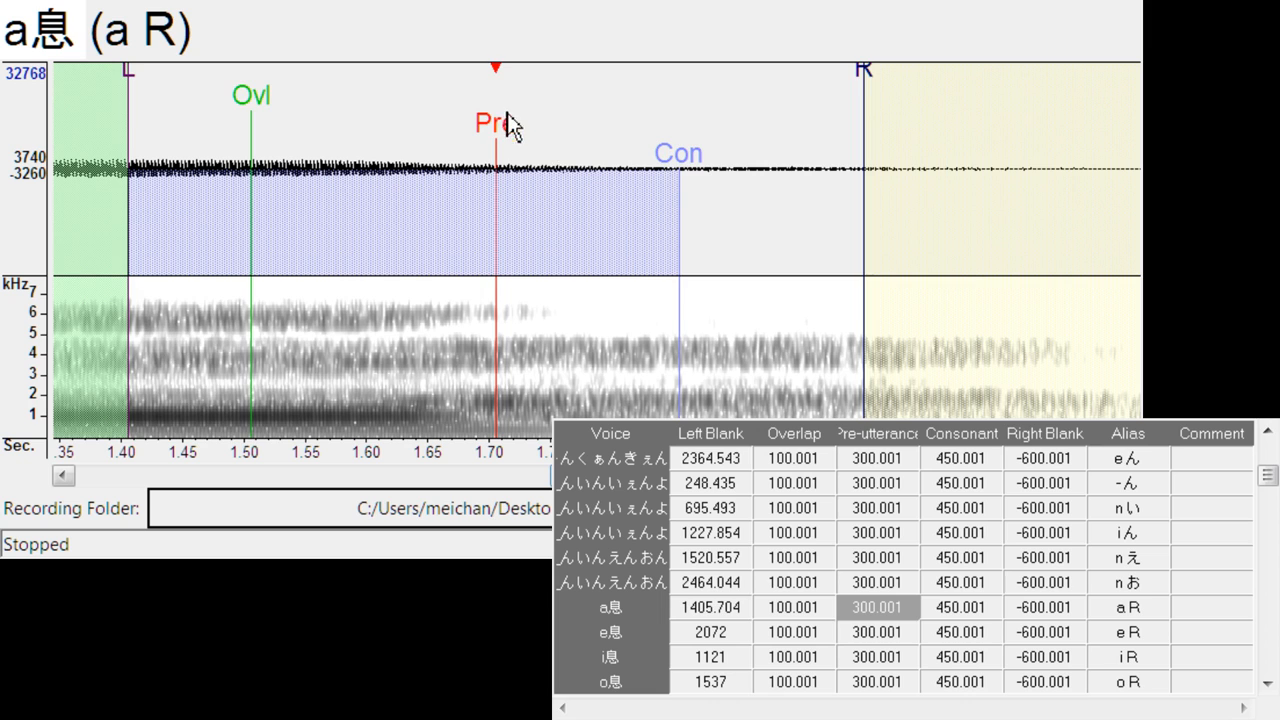
{"action": "left_click_drag", "start_coordinate": [505, 126], "coordinate": [671, 165]}
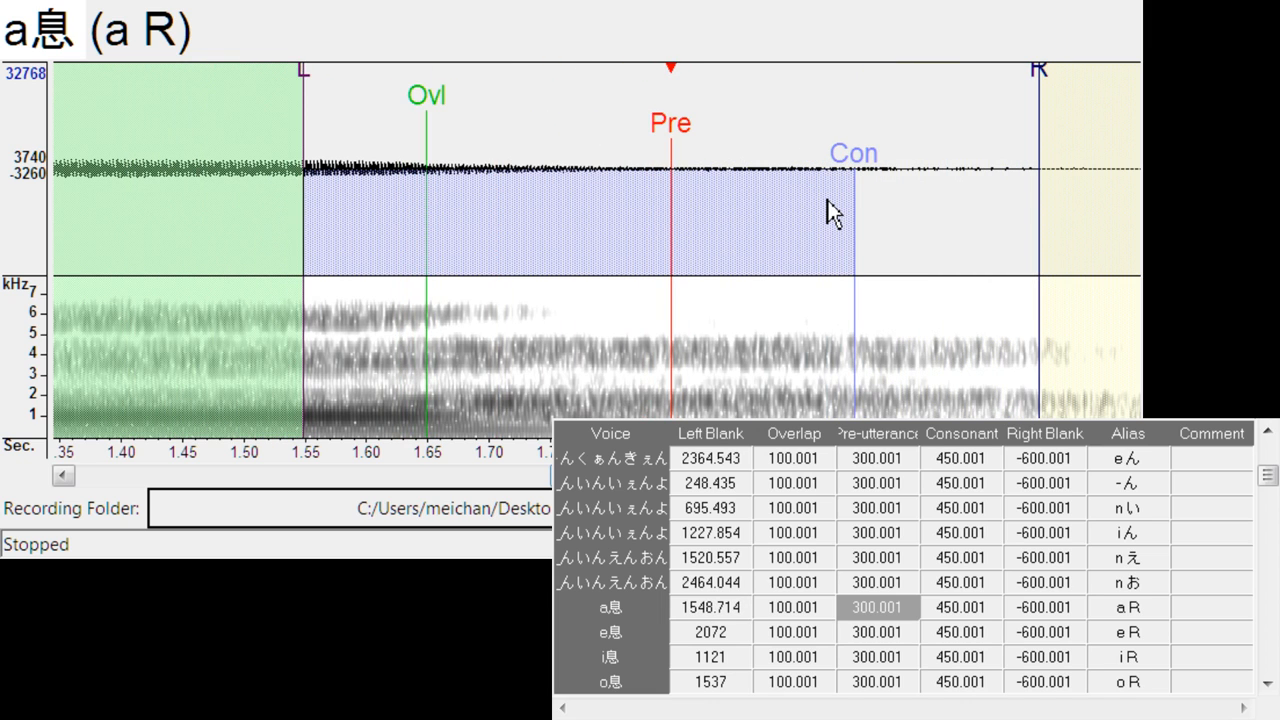
{"action": "key", "text": "Down"}
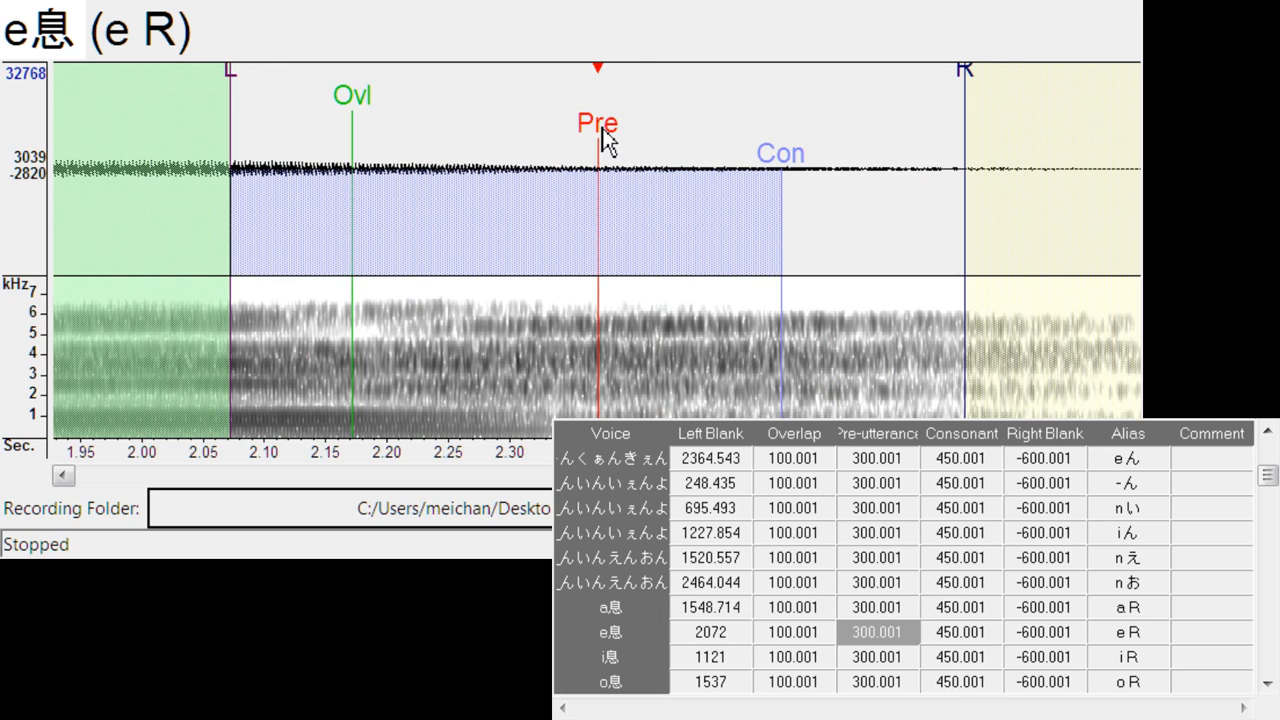
{"action": "left_click_drag", "start_coordinate": [601, 130], "coordinate": [694, 197]}
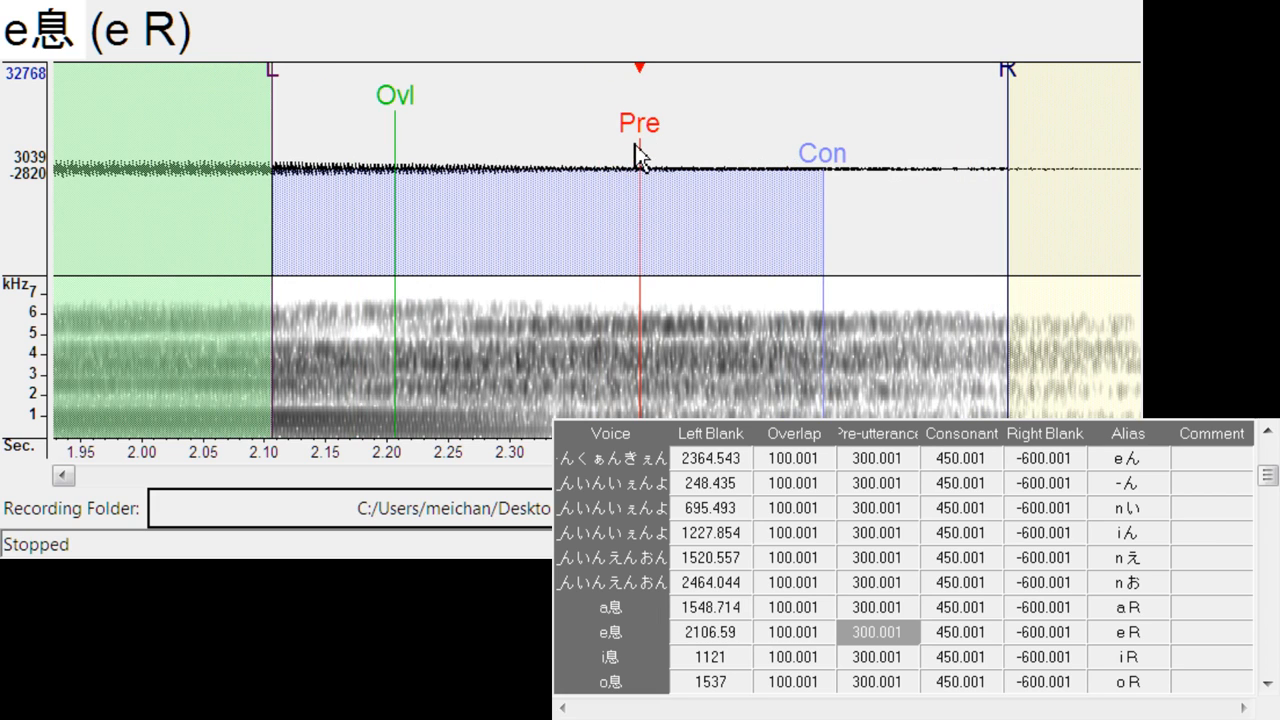
{"action": "mouse_move", "coordinate": [638, 157]}
{"action": "left_mouse_down"}
{"action": "mouse_move", "coordinate": [723, 157]}
{"action": "mouse_move", "coordinate": [700, 163]}
{"action": "mouse_move", "coordinate": [714, 171]}
{"action": "left_mouse_up"}
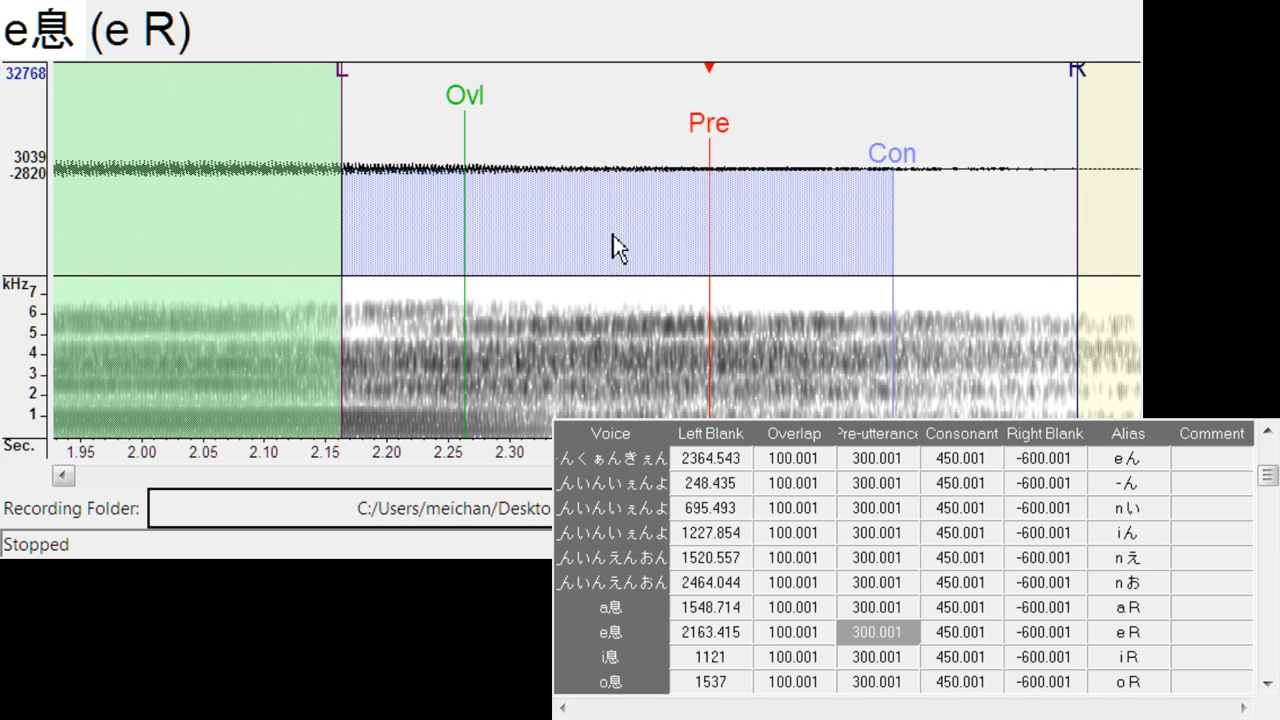
- Align the pre-utterance of the i R, o R and u R breath endings with the vowel fade-outs, at left blanks of about 1116, 1534 and 1759
{"action": "key", "text": "Down"}
{"action": "left_click_drag", "start_coordinate": [601, 134], "coordinate": [598, 160]}
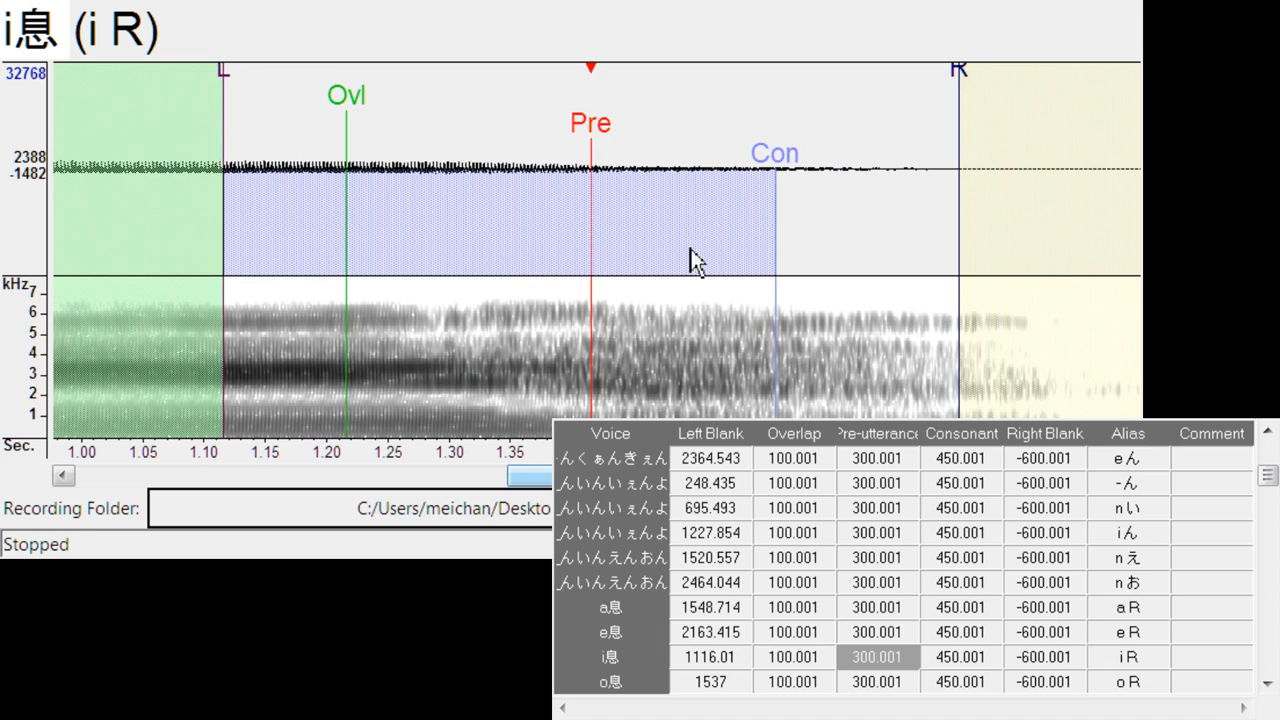
{"action": "key", "text": "Down"}
{"action": "left_click_drag", "start_coordinate": [587, 135], "coordinate": [596, 135]}
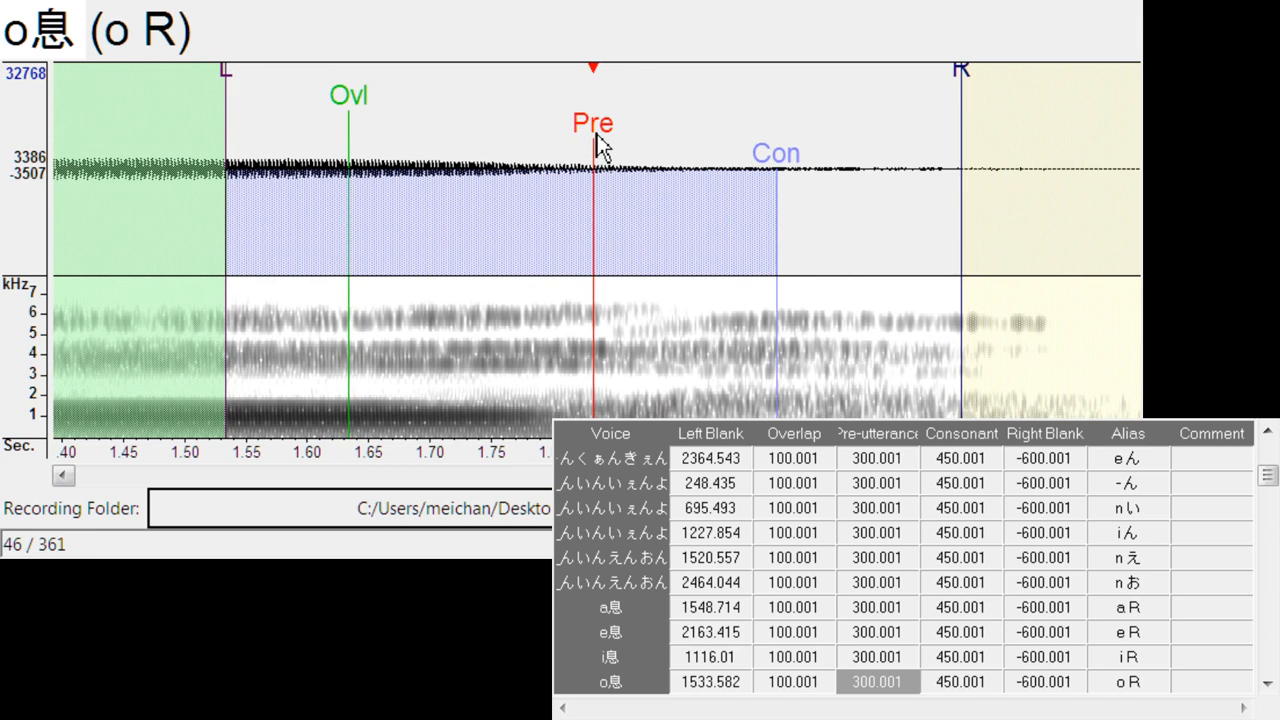
{"action": "key", "text": "Down"}
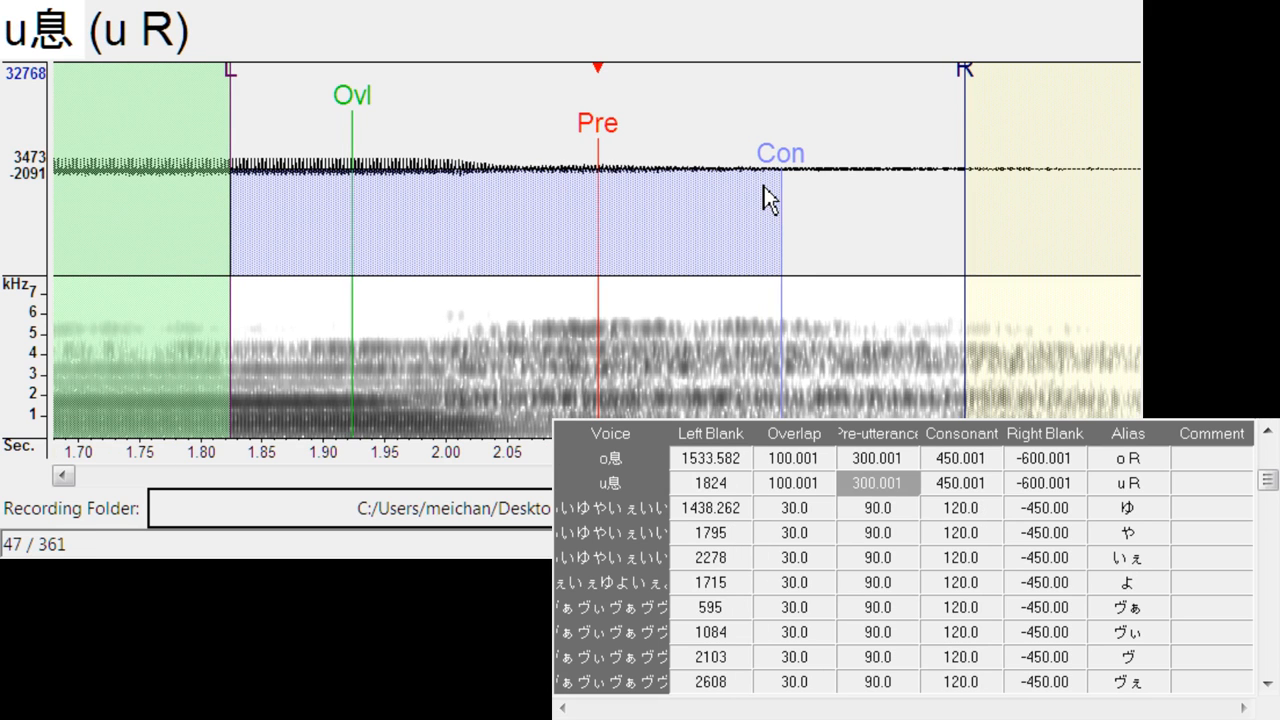
{"action": "left_click_drag", "start_coordinate": [598, 160], "coordinate": [521, 170]}
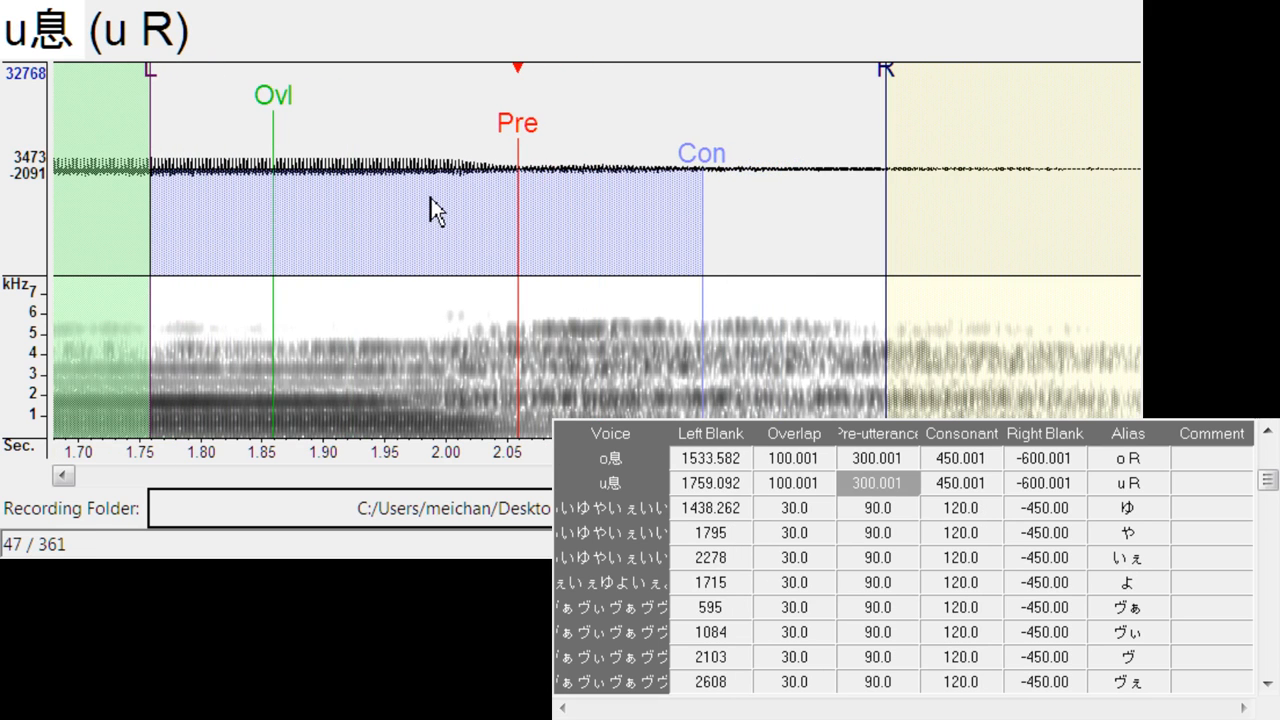
- Play back the ゆ entry in _いいゆやいぇいいぇ and align its pre-utterance with the vowel onset, at a left blank of about 1433
{"action": "key", "text": "Down"}
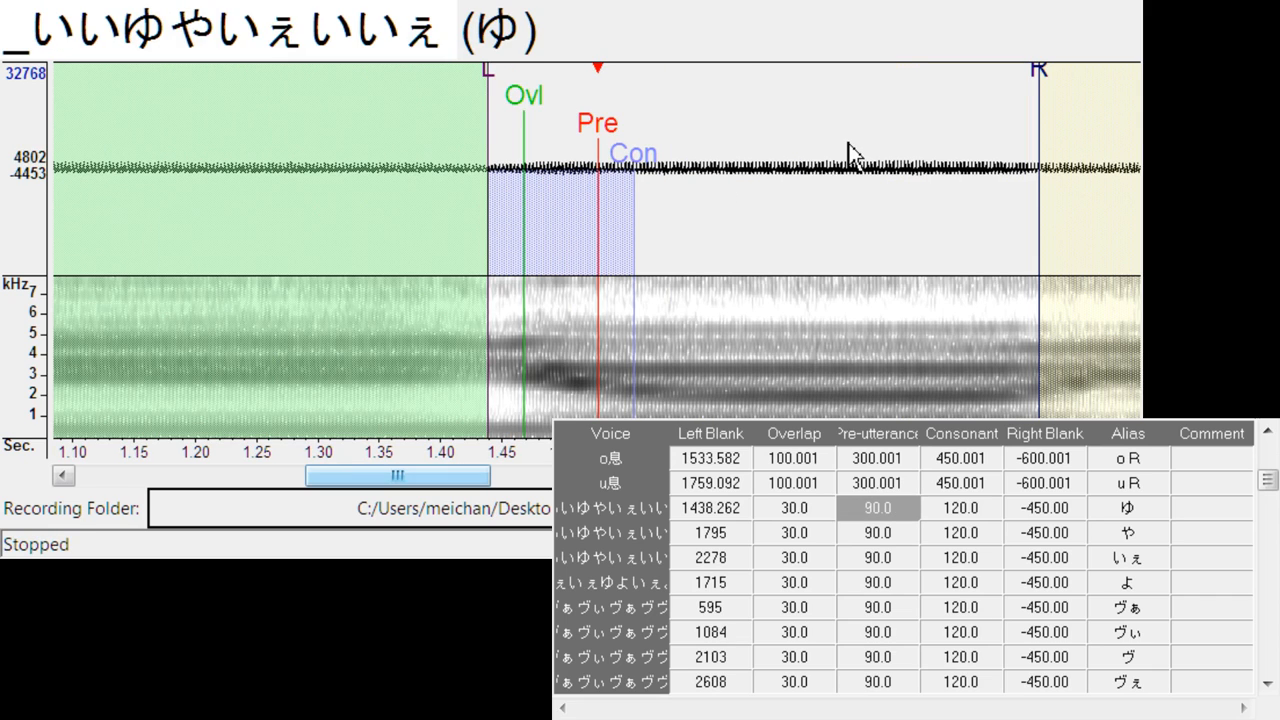
{"action": "left_click_drag", "start_coordinate": [598, 138], "coordinate": [610, 132]}
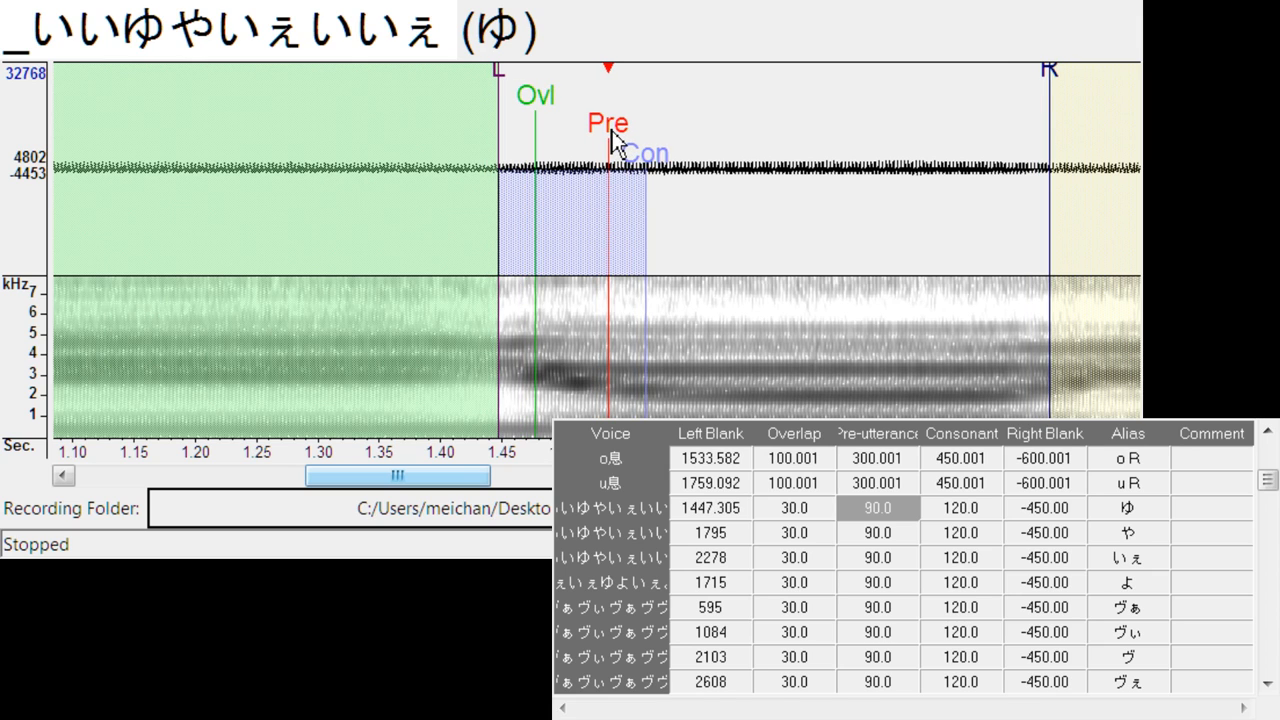
{"action": "key", "text": "space"}
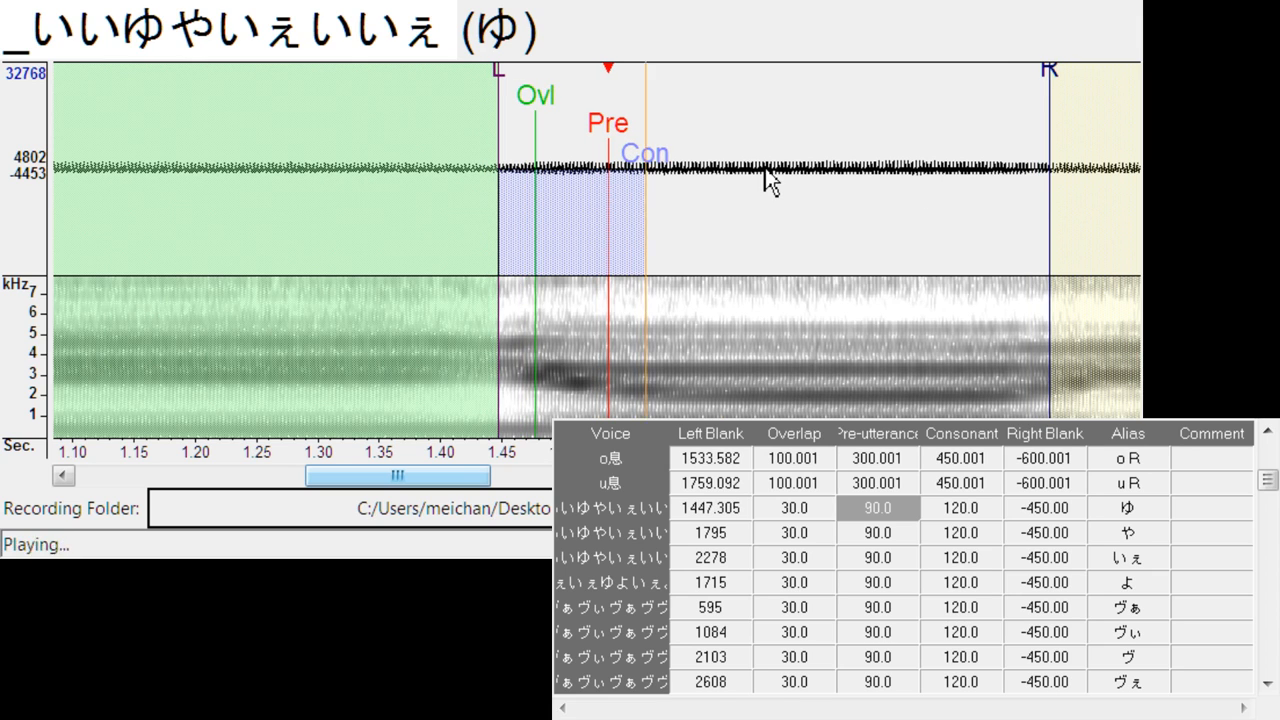
{"action": "left_click_drag", "start_coordinate": [608, 140], "coordinate": [594, 144]}
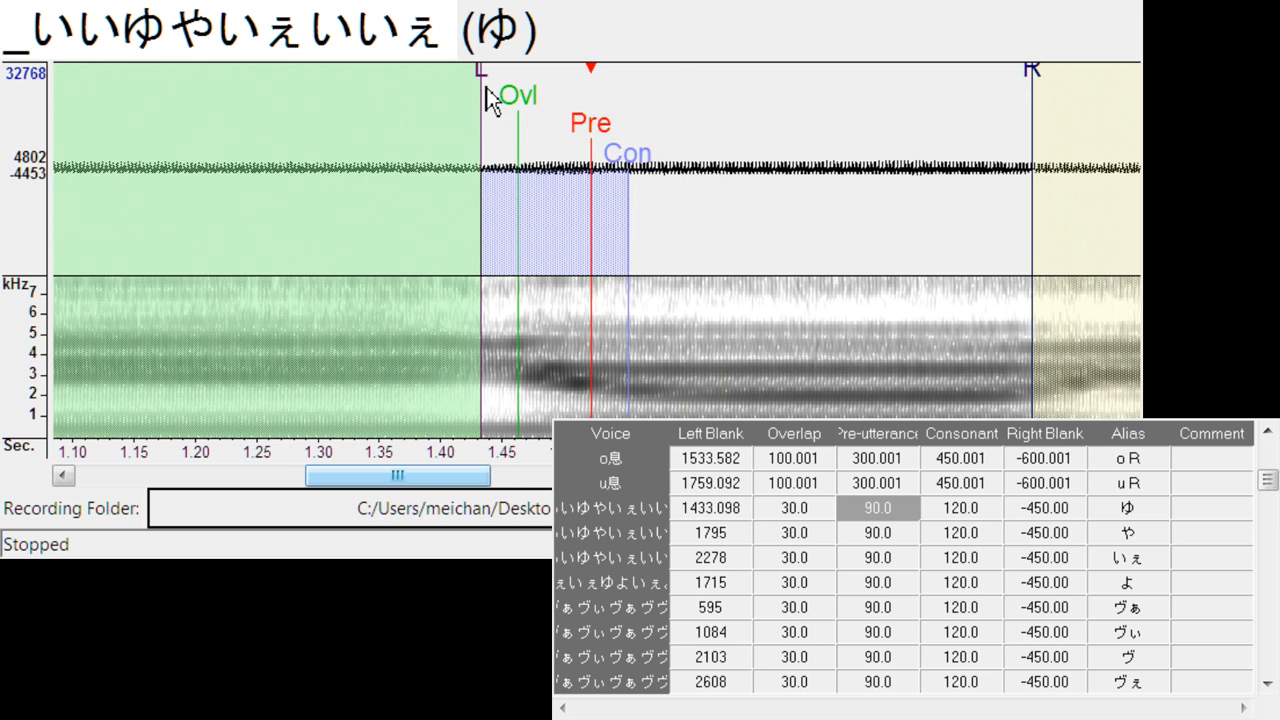
- Set ゆ's left blank to about 1431 and overlap to about 24.6, and align や's pre-utterance with its vowel onset at a left blank of about 1935
{"action": "left_click_drag", "start_coordinate": [486, 90], "coordinate": [509, 112]}
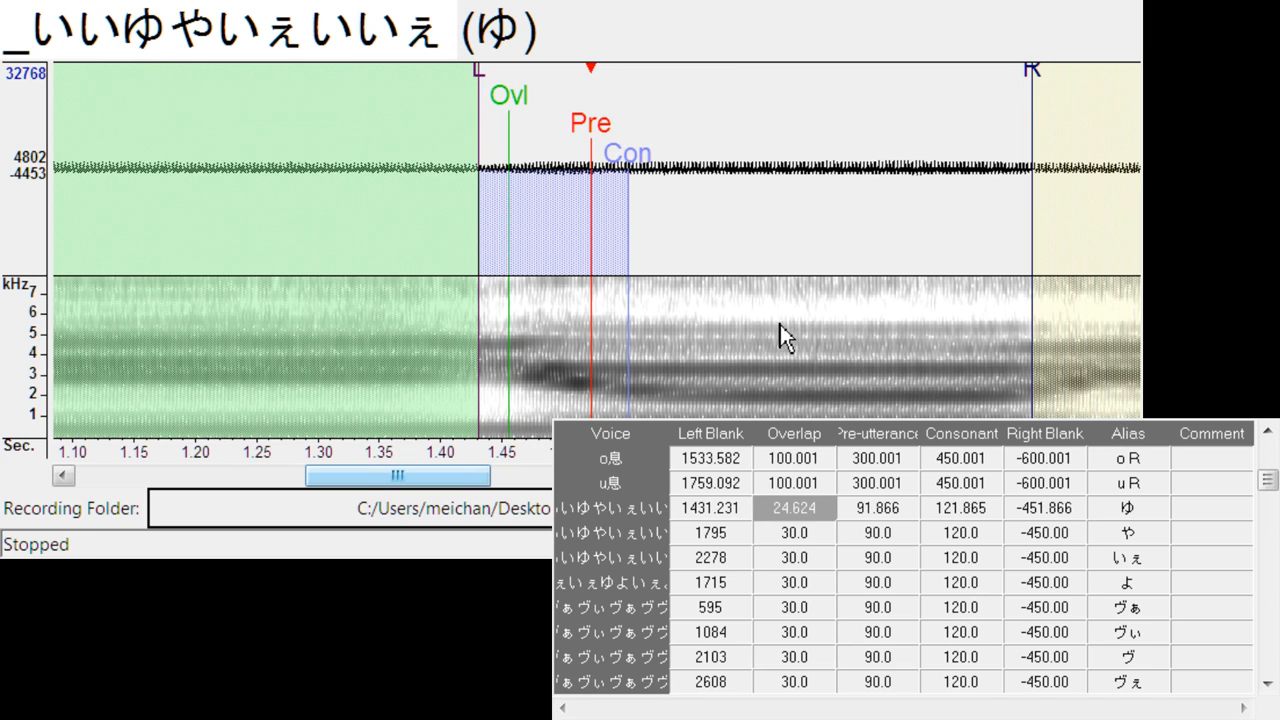
{"action": "key", "text": "Down"}
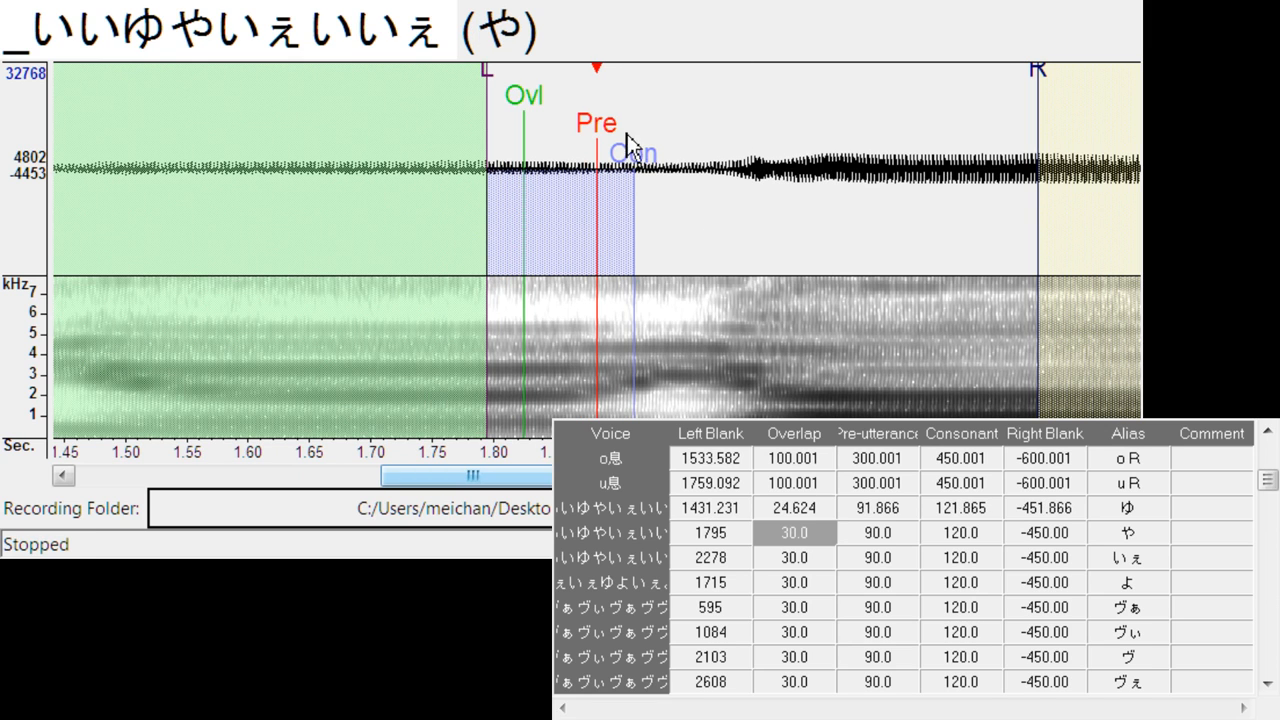
{"action": "mouse_move", "coordinate": [600, 160]}
{"action": "left_mouse_down"}
{"action": "mouse_move", "coordinate": [800, 168]}
{"action": "mouse_move", "coordinate": [782, 170]}
{"action": "left_mouse_up"}
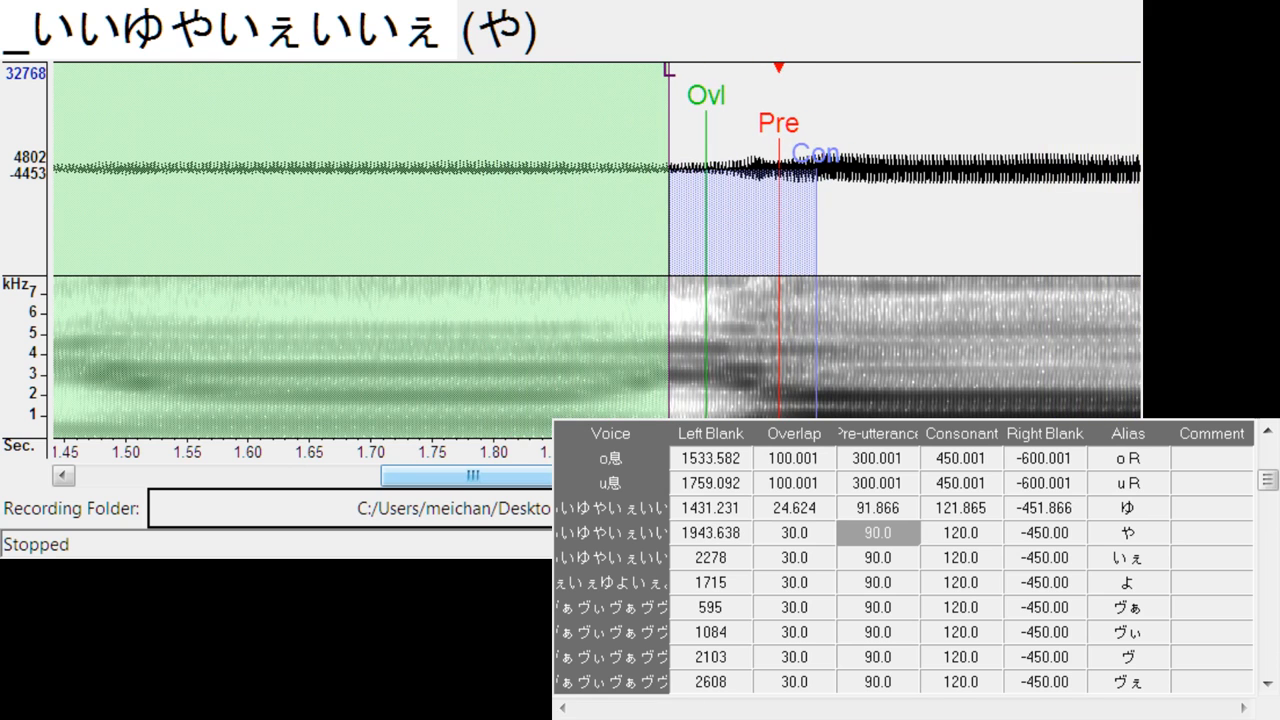
{"action": "left_click_drag", "start_coordinate": [559, 476], "coordinate": [611, 476]}
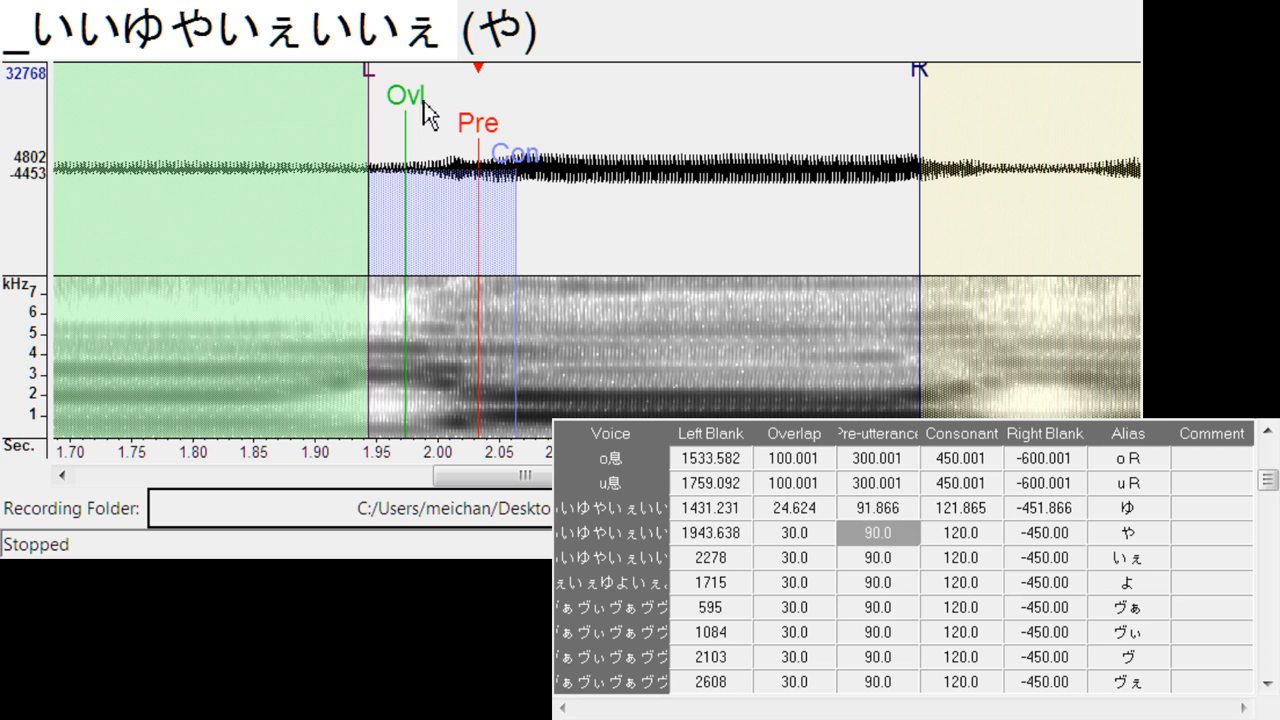
{"action": "left_click_drag", "start_coordinate": [479, 140], "coordinate": [470, 141]}
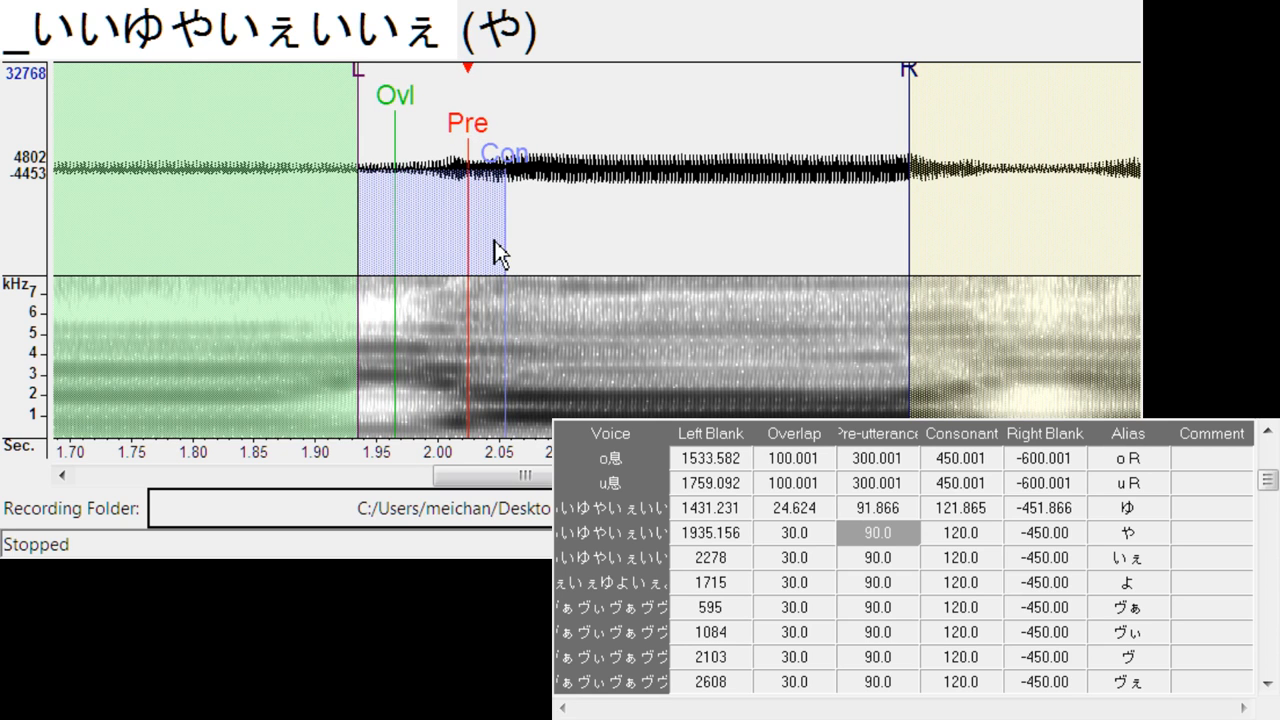
- Align the pre-utterance of いぇ and よ with the vowel onsets, at left blanks of about 2467 and 1864, with よ's overlap at about 29.4
{"action": "key", "text": "Down"}
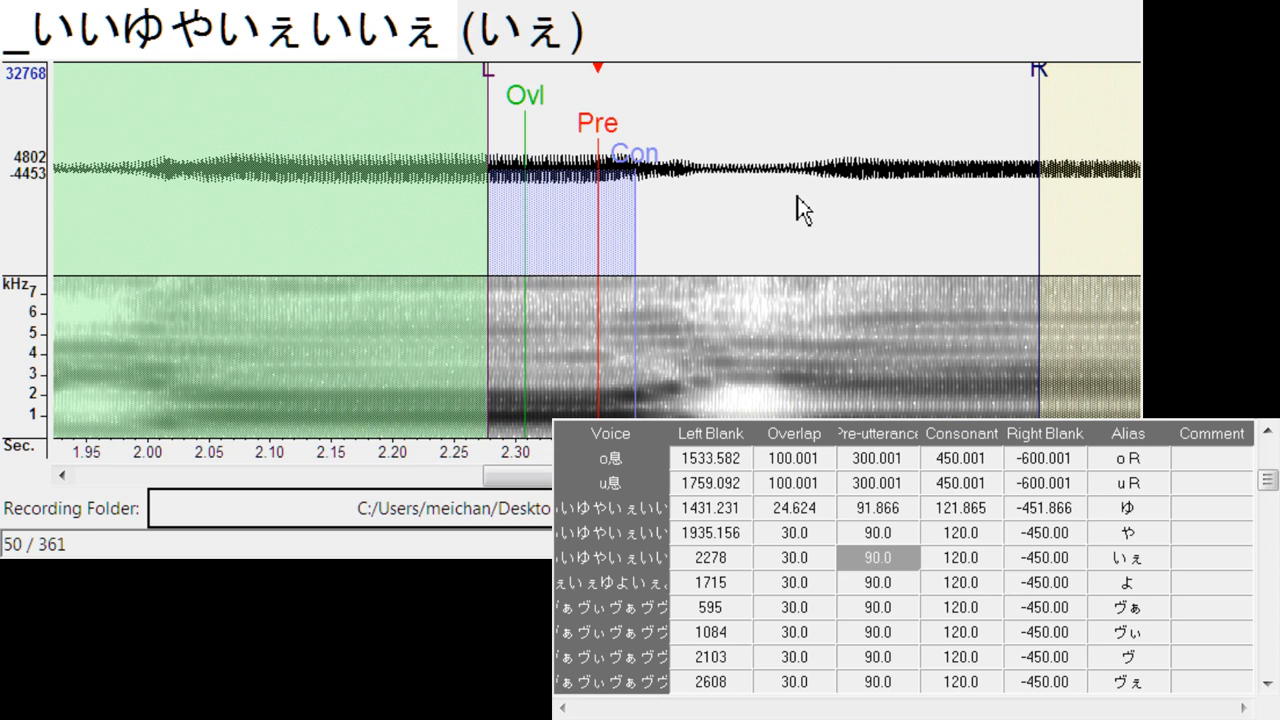
{"action": "mouse_move", "coordinate": [597, 141]}
{"action": "left_mouse_down"}
{"action": "mouse_move", "coordinate": [823, 147]}
{"action": "mouse_move", "coordinate": [834, 165]}
{"action": "left_mouse_up"}
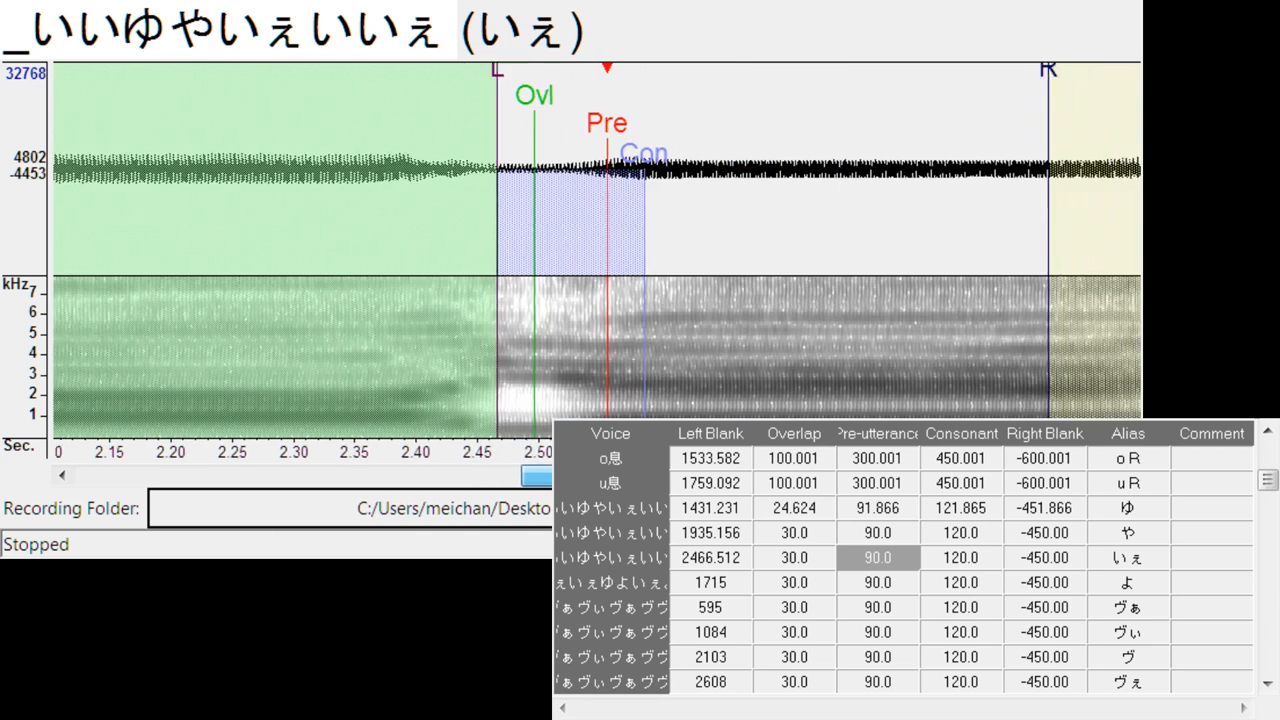
{"action": "key", "text": "Down"}
{"action": "mouse_move", "coordinate": [595, 130]}
{"action": "left_mouse_down"}
{"action": "mouse_move", "coordinate": [810, 134]}
{"action": "mouse_move", "coordinate": [797, 134]}
{"action": "left_mouse_up"}
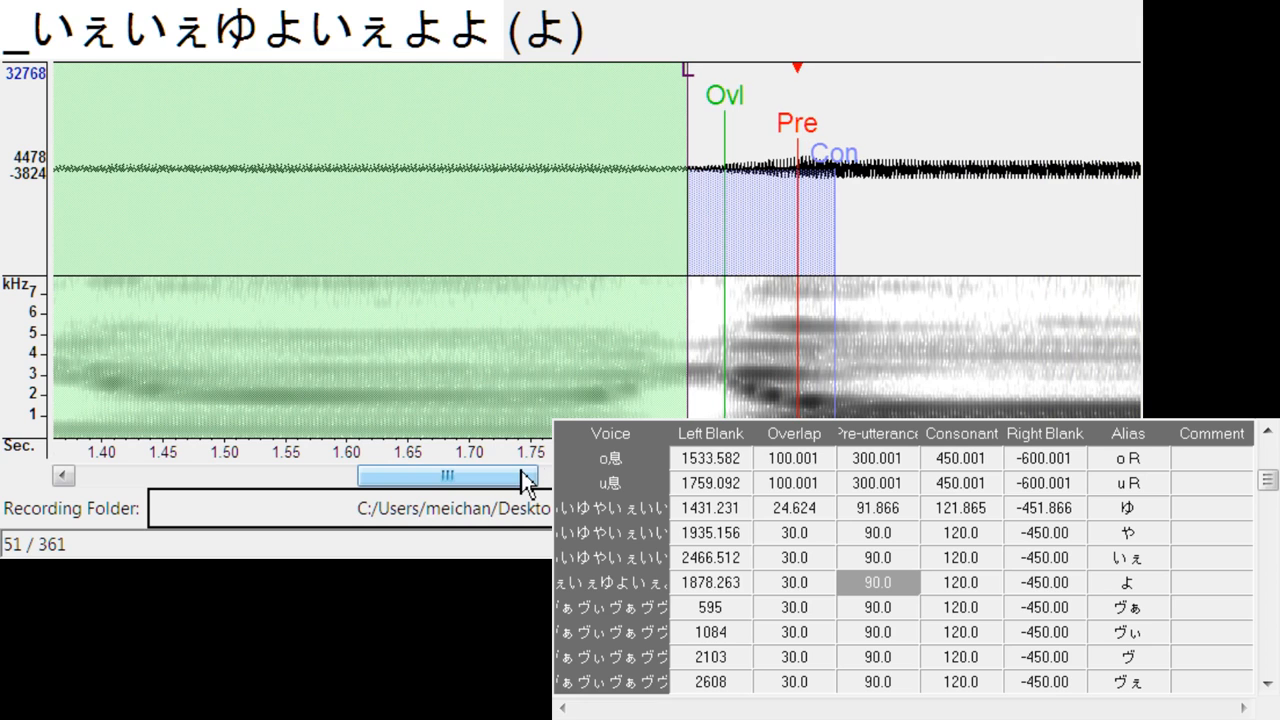
{"action": "left_click_drag", "start_coordinate": [527, 490], "coordinate": [592, 490]}
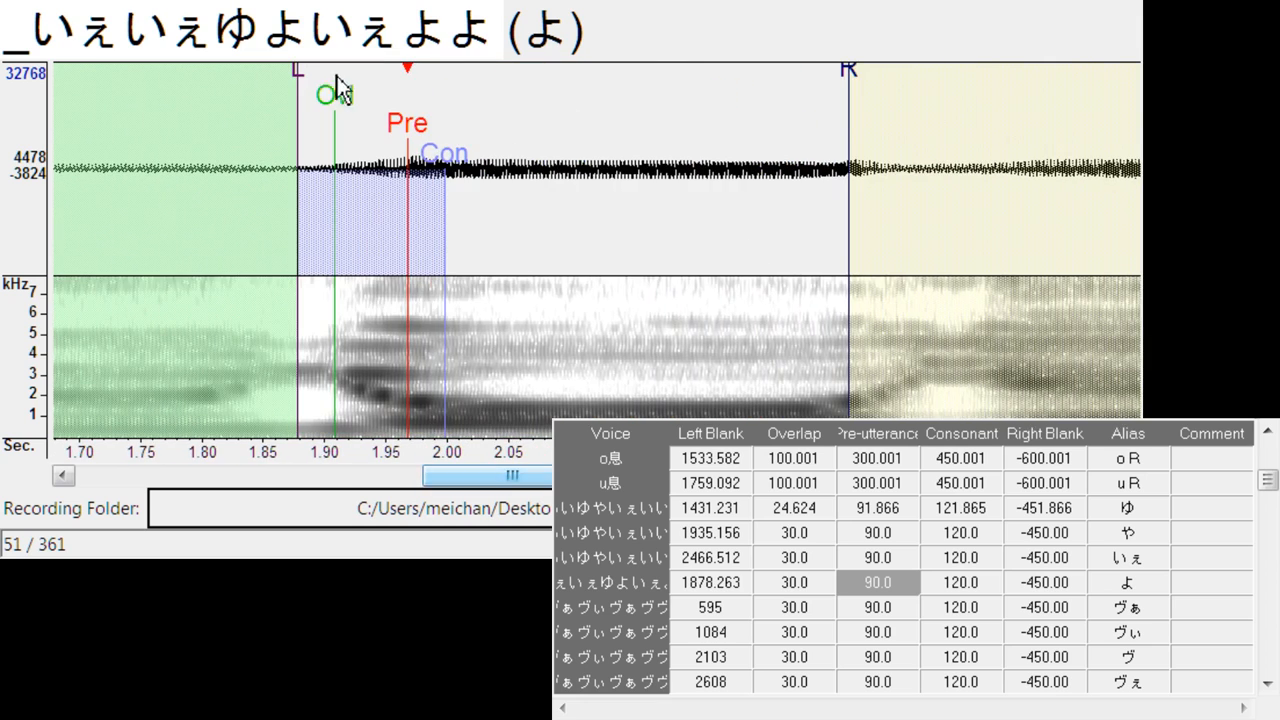
{"action": "left_click", "coordinate": [436, 243]}
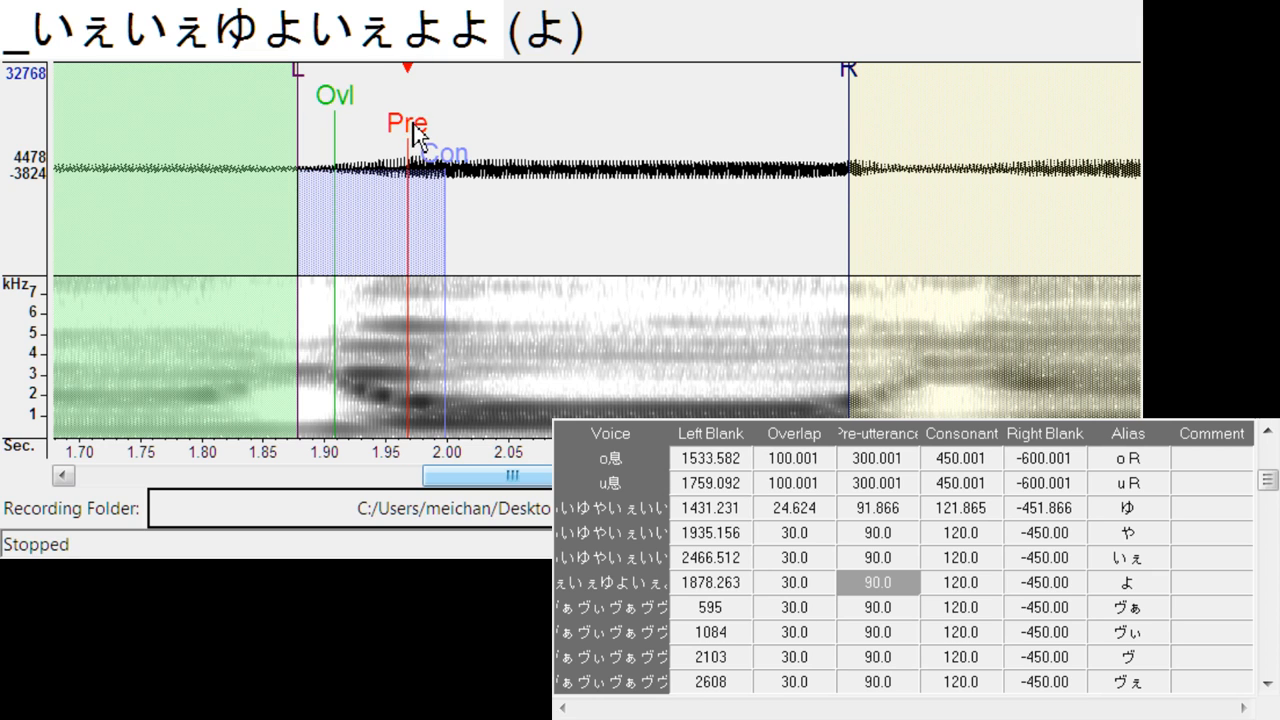
{"action": "left_click_drag", "start_coordinate": [414, 132], "coordinate": [411, 133]}
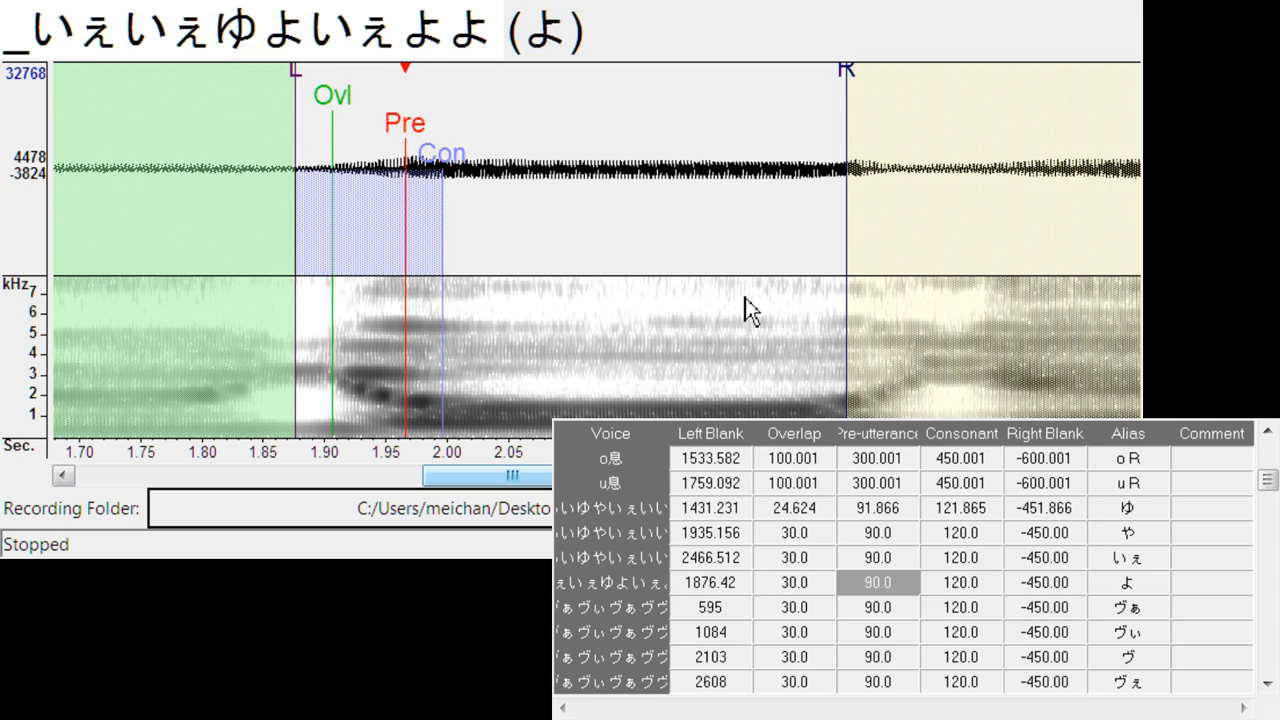
{"action": "left_click_drag", "start_coordinate": [406, 142], "coordinate": [393, 143]}
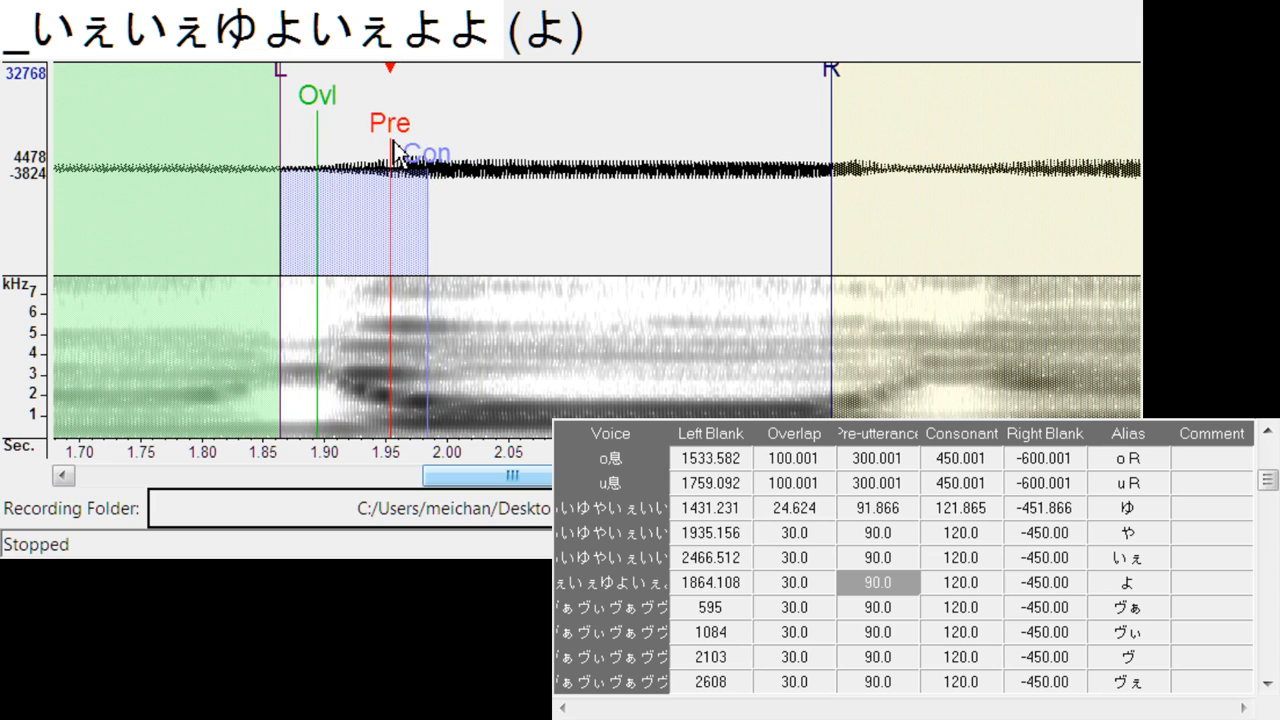
{"action": "left_click_drag", "start_coordinate": [321, 120], "coordinate": [320, 120]}
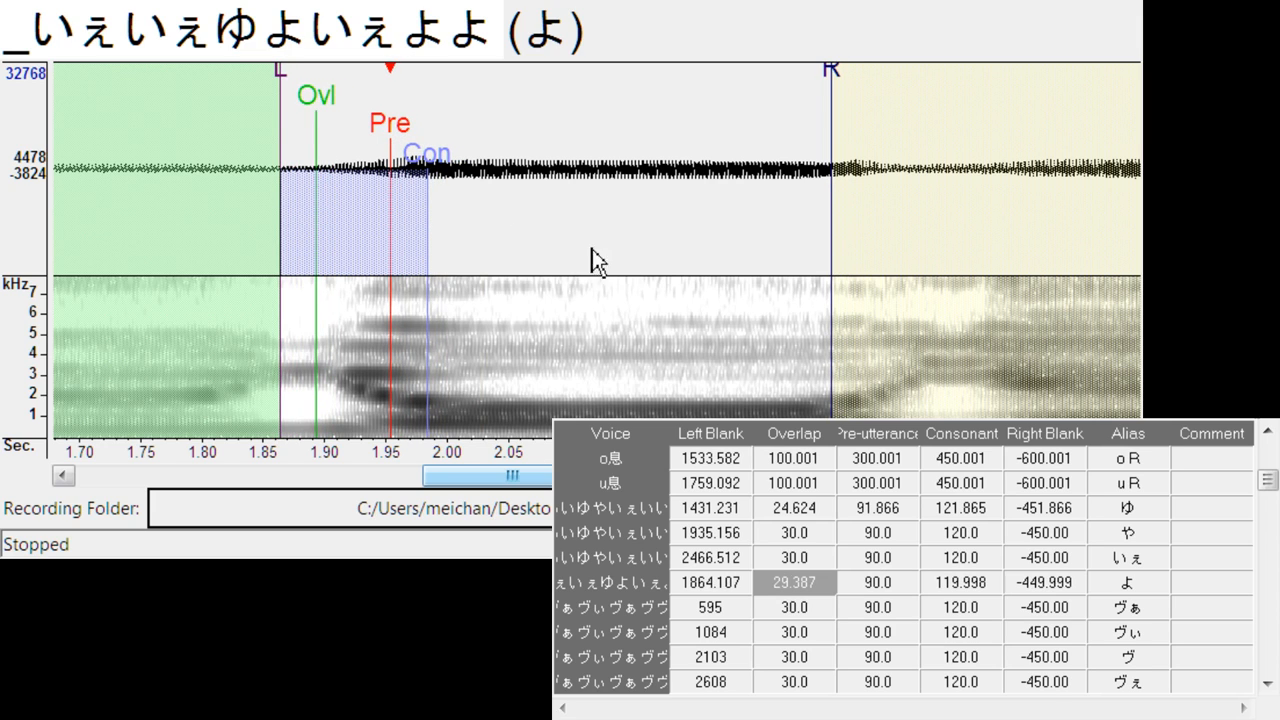
- Align ヴぁ's pre-utterance with the vowel onset, setting its left blank to about 704 and overlap to about 24.6, and play it back
{"action": "key", "text": "Down"}
{"action": "mouse_move", "coordinate": [596, 135]}
{"action": "left_mouse_down"}
{"action": "mouse_move", "coordinate": [690, 140]}
{"action": "mouse_move", "coordinate": [726, 155]}
{"action": "mouse_move", "coordinate": [708, 158]}
{"action": "mouse_move", "coordinate": [719, 165]}
{"action": "left_mouse_up"}
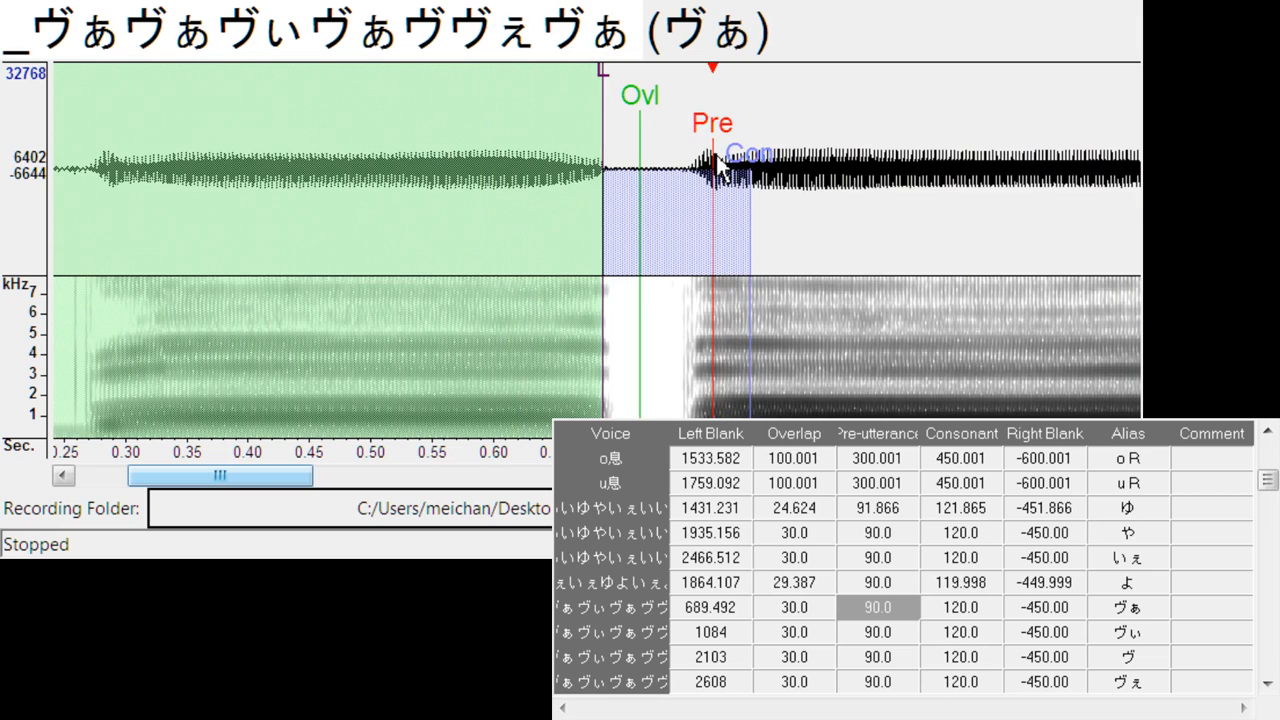
{"action": "mouse_move", "coordinate": [605, 64]}
{"action": "left_mouse_down"}
{"action": "mouse_move", "coordinate": [631, 68]}
{"action": "mouse_move", "coordinate": [620, 70]}
{"action": "mouse_move", "coordinate": [653, 116]}
{"action": "left_mouse_up"}
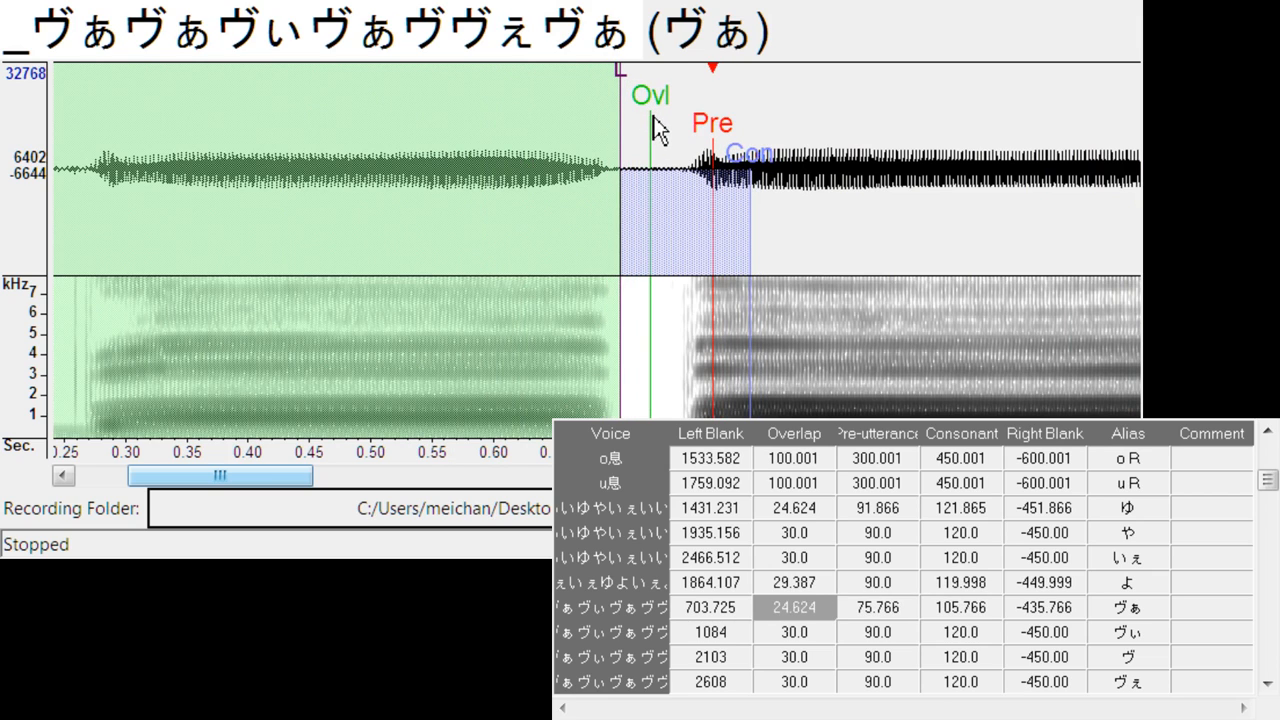
{"action": "key", "text": "space"}
{"action": "left_click_drag", "start_coordinate": [297, 478], "coordinate": [406, 478]}
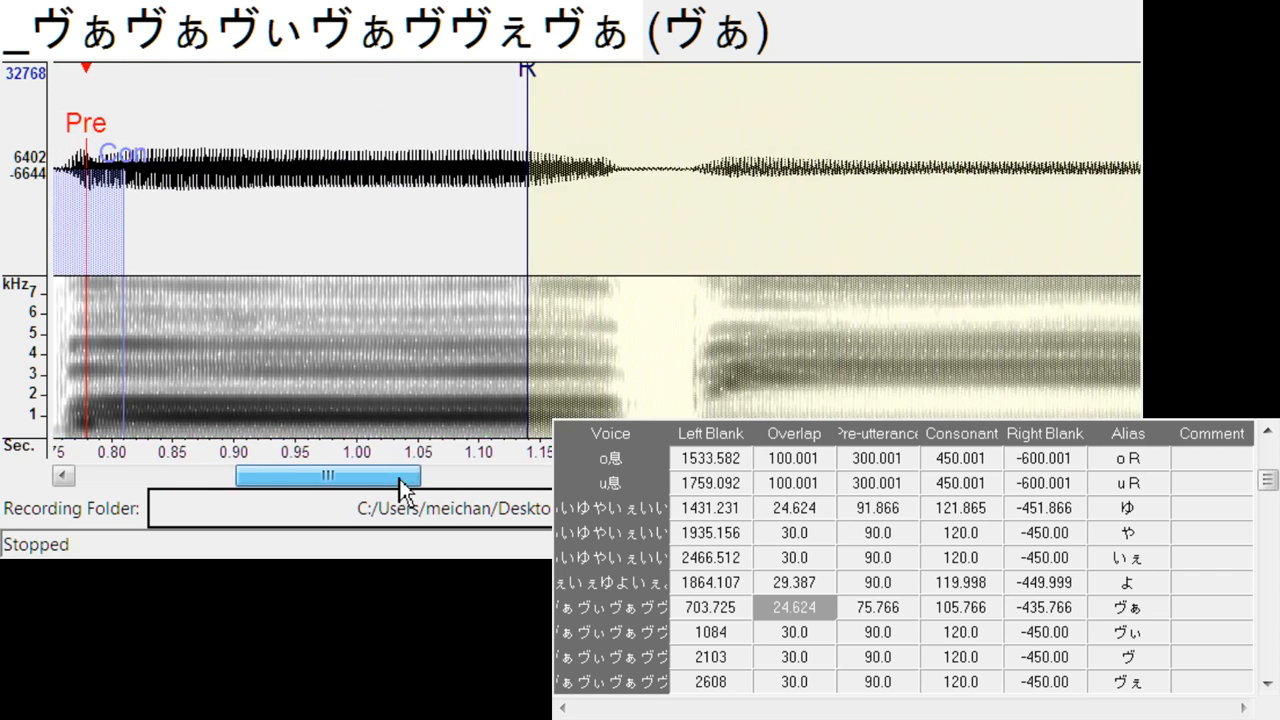
- Align the pre-utterance of ヴぃ and ヴ in _ヴぁヴぁヴぃヴぁヴヴぇヴぁ with the vowel onsets, at left blanks of about 1216 and 2269
{"action": "key", "text": "Down"}
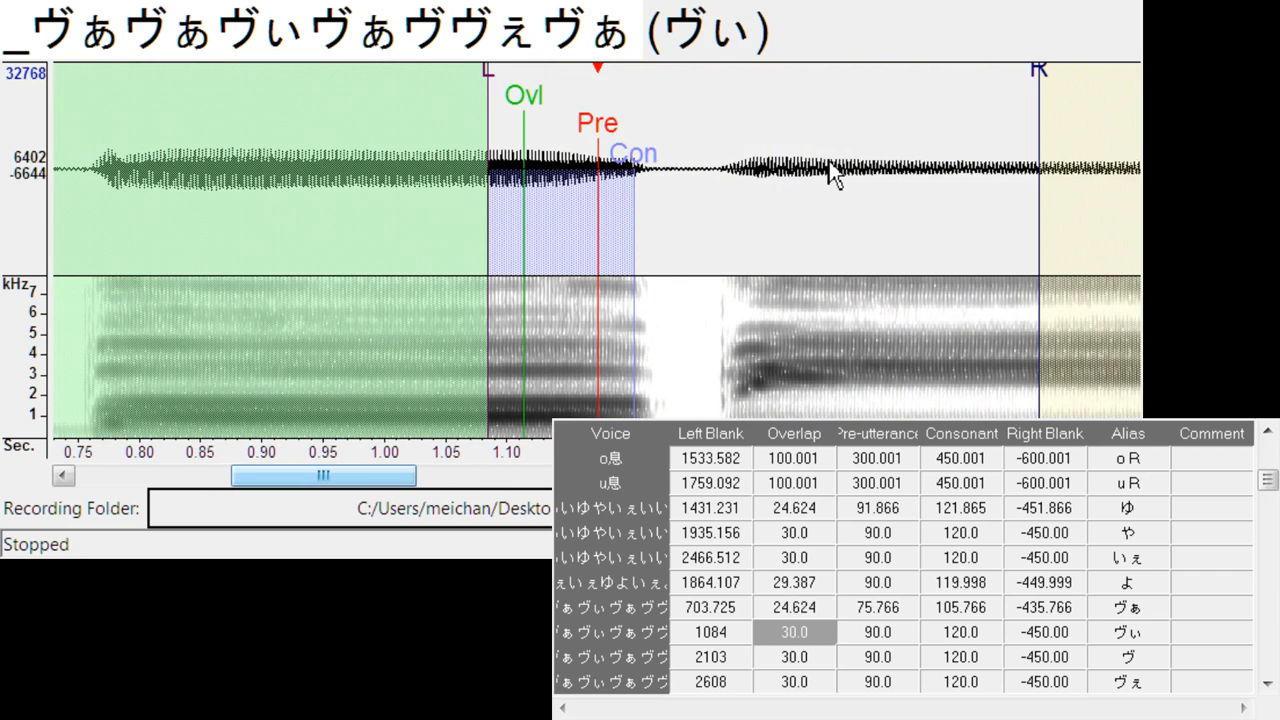
{"action": "left_click_drag", "start_coordinate": [598, 142], "coordinate": [762, 150]}
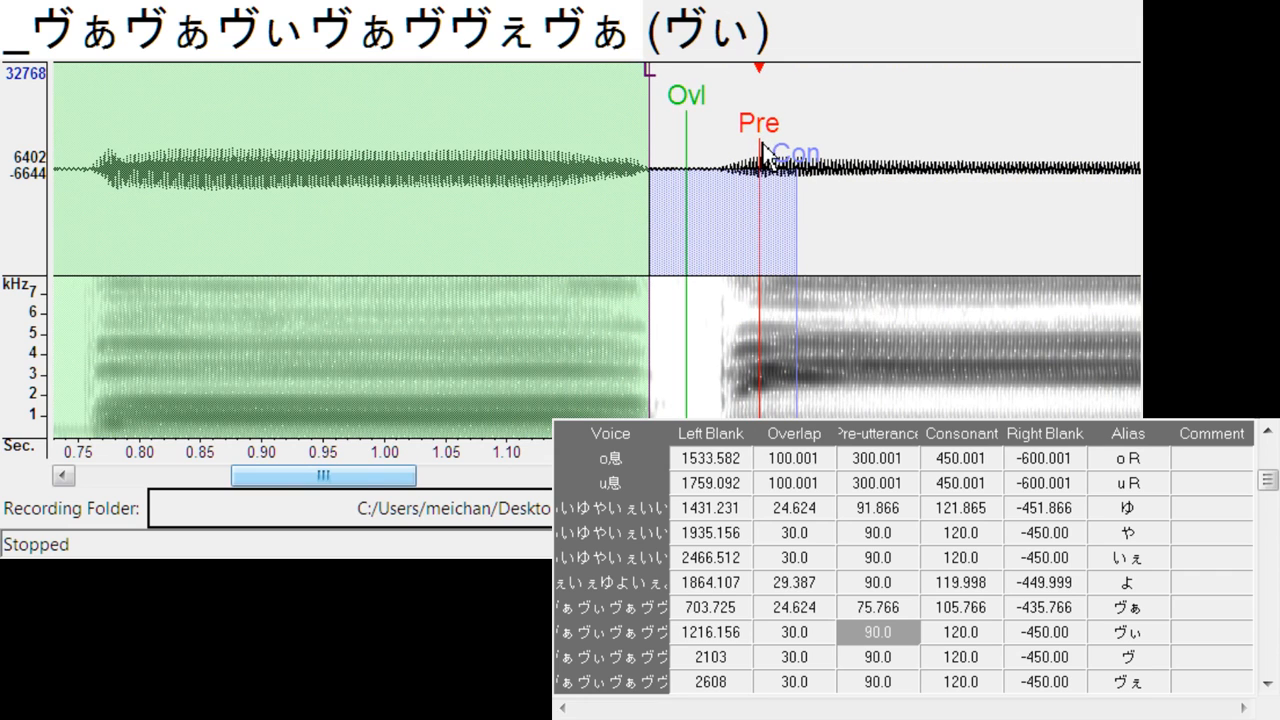
{"action": "left_click_drag", "start_coordinate": [336, 486], "coordinate": [403, 478]}
{"action": "key", "text": "Down"}
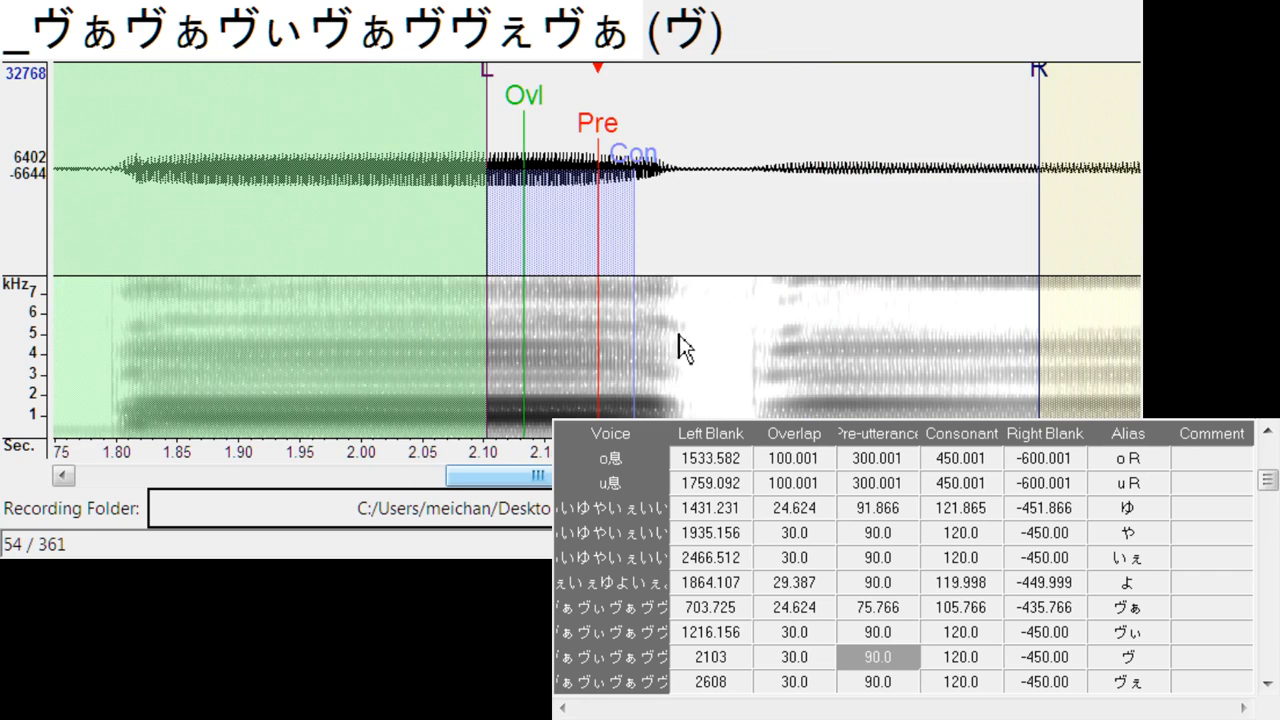
{"action": "left_click_drag", "start_coordinate": [584, 135], "coordinate": [803, 156]}
{"action": "left_click_drag", "start_coordinate": [519, 475], "coordinate": [578, 476]}
- Align ヴぇ's pre-utterance with the vowel onset, at a left blank of about 2754
{"action": "key", "text": "Down"}
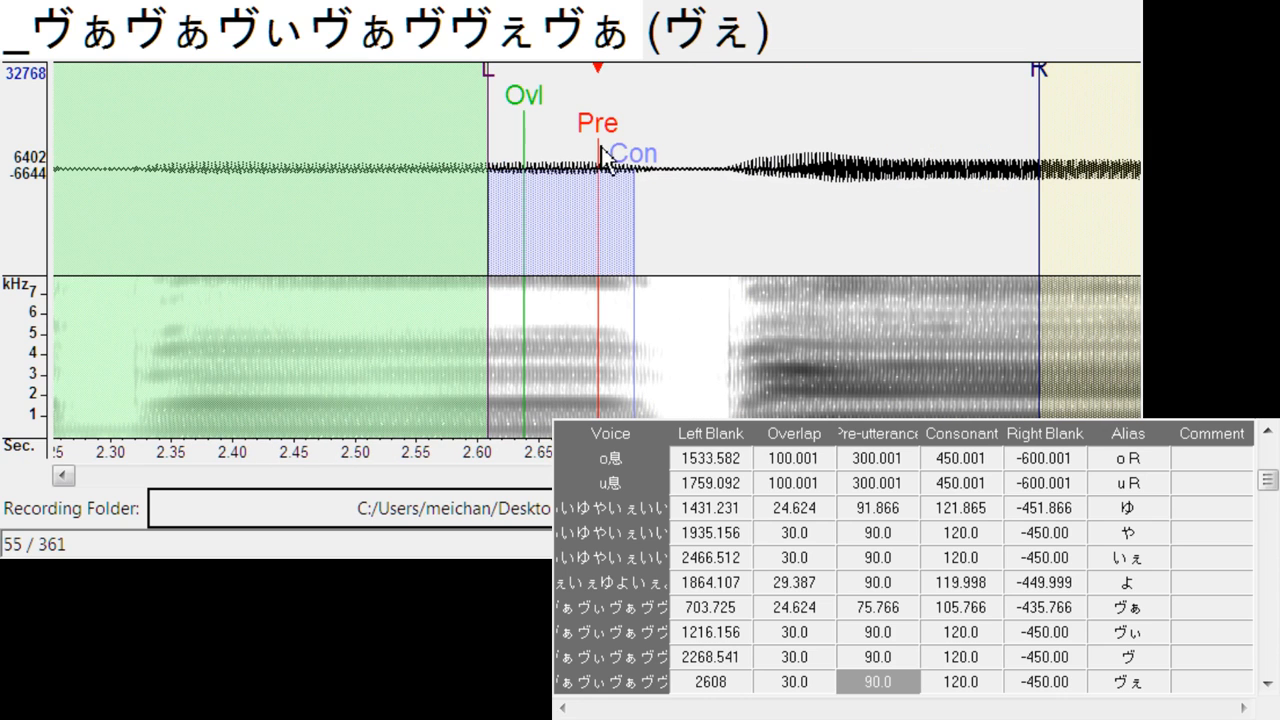
{"action": "left_click_drag", "start_coordinate": [601, 155], "coordinate": [780, 141]}
{"action": "scroll", "coordinate": [780, 141], "scroll_direction": "down", "scroll_amount": 3}
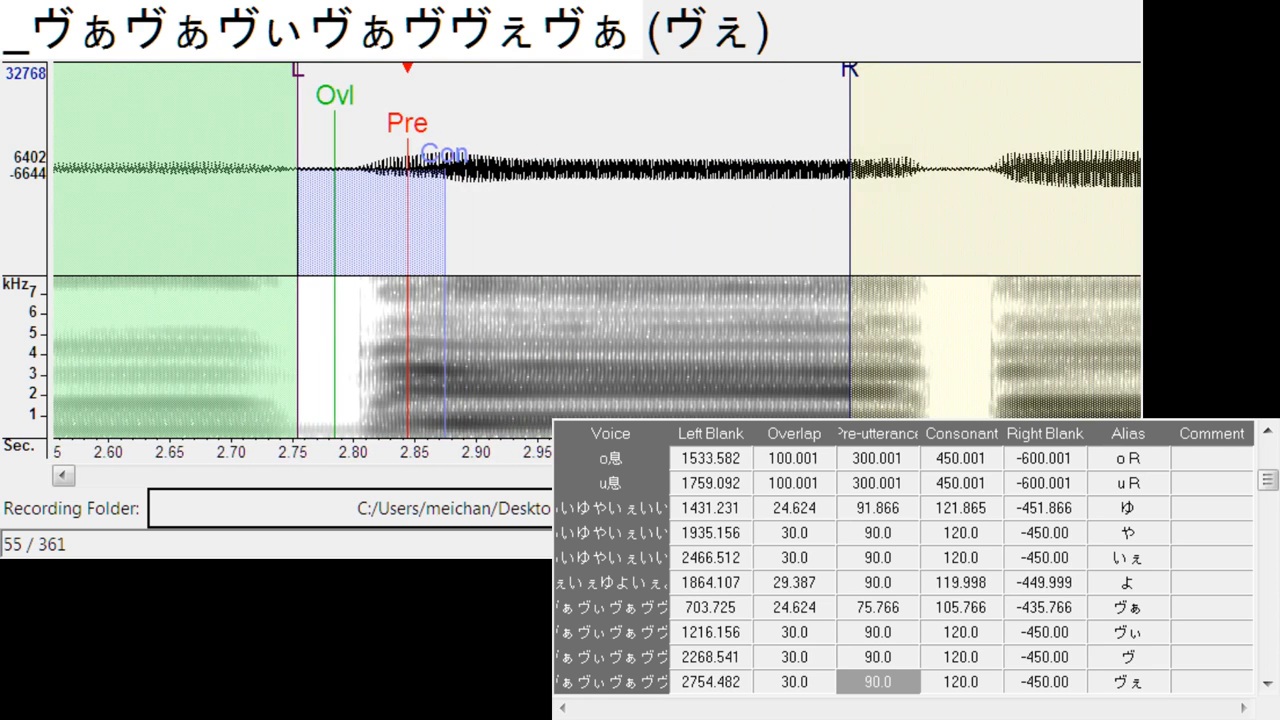
- Align うぃ's pre-utterance in _うぃうぃうわうぇうぃうぇ with the transition into the vowel, at a left blank of about 970
{"action": "key", "text": "Down"}
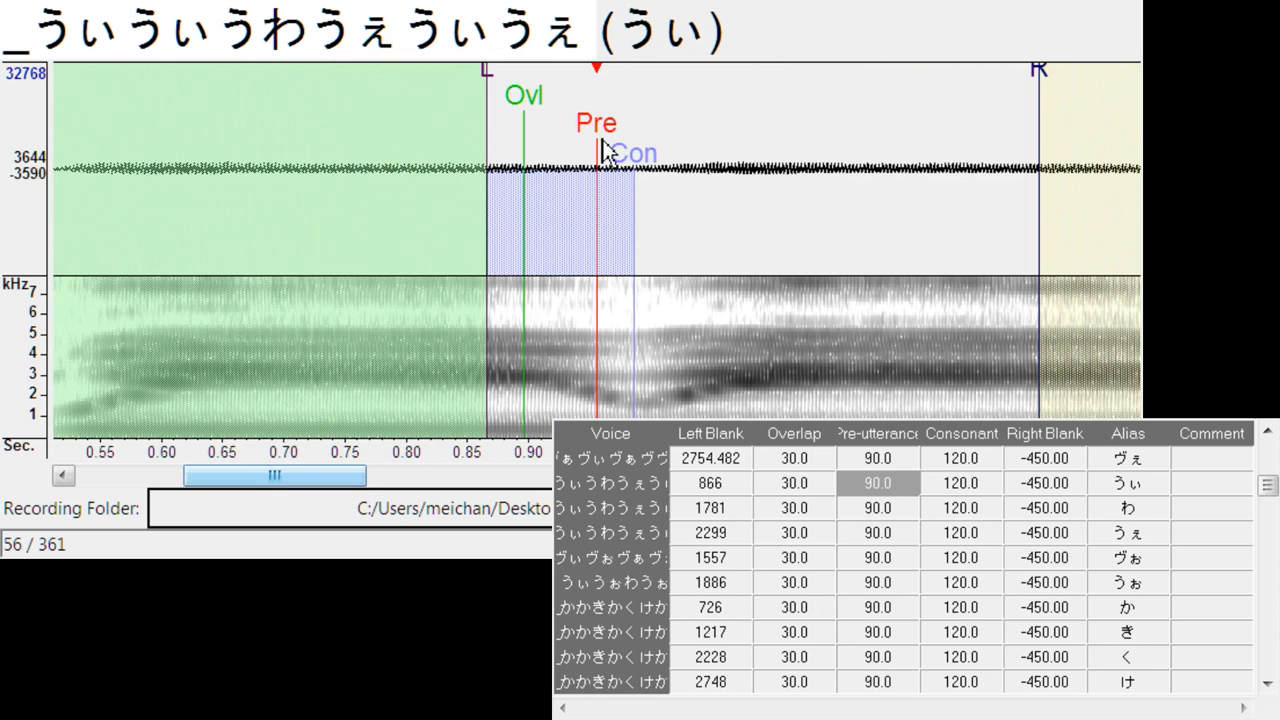
{"action": "mouse_move", "coordinate": [603, 151]}
{"action": "left_mouse_down"}
{"action": "mouse_move", "coordinate": [720, 140]}
{"action": "mouse_move", "coordinate": [712, 192]}
{"action": "mouse_move", "coordinate": [712, 148]}
{"action": "mouse_move", "coordinate": [671, 142]}
{"action": "left_mouse_up"}
{"action": "left_click", "coordinate": [834, 172]}
{"action": "left_click", "coordinate": [834, 172]}
{"action": "left_click", "coordinate": [834, 172]}
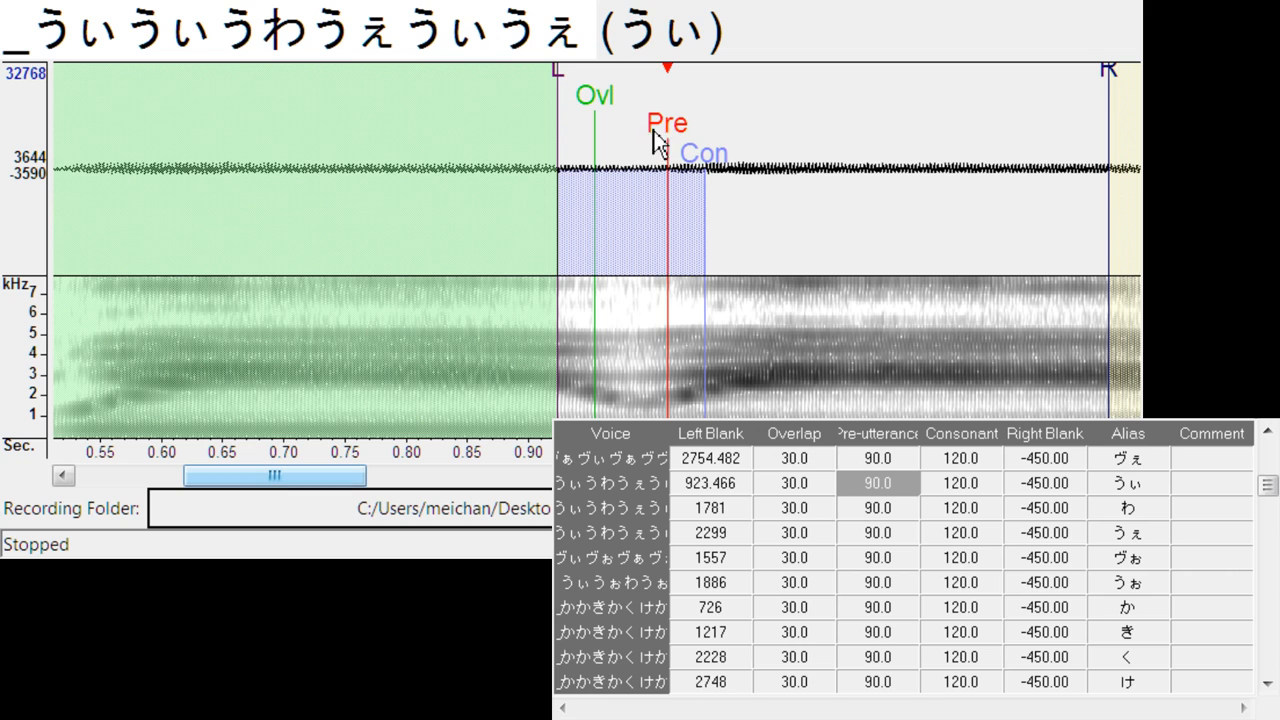
{"action": "left_click", "coordinate": [761, 155]}
{"action": "mouse_move", "coordinate": [686, 150]}
{"action": "left_mouse_down"}
{"action": "mouse_move", "coordinate": [729, 151]}
{"action": "mouse_move", "coordinate": [731, 137]}
{"action": "mouse_move", "coordinate": [712, 266]}
{"action": "left_mouse_up"}
{"action": "left_click_drag", "start_coordinate": [316, 483], "coordinate": [374, 483]}
- Align わ's pre-utterance with the vowel onset, with left blank about 1951, overlap 32.2 and right blank about -384
{"action": "key", "text": "Down"}
{"action": "mouse_move", "coordinate": [585, 147]}
{"action": "left_mouse_down"}
{"action": "mouse_move", "coordinate": [630, 128]}
{"action": "mouse_move", "coordinate": [815, 120]}
{"action": "left_mouse_up"}
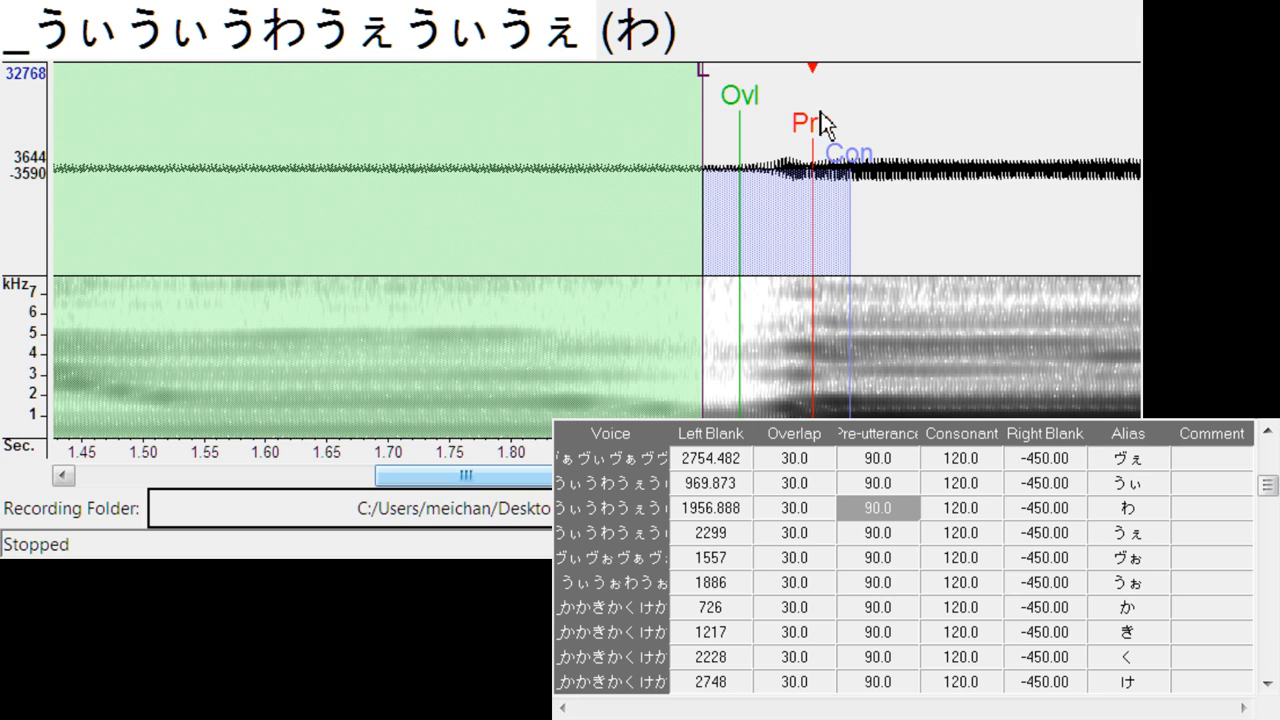
{"action": "mouse_move", "coordinate": [823, 129]}
{"action": "left_mouse_down"}
{"action": "mouse_move", "coordinate": [783, 125]}
{"action": "mouse_move", "coordinate": [820, 132]}
{"action": "left_mouse_up"}
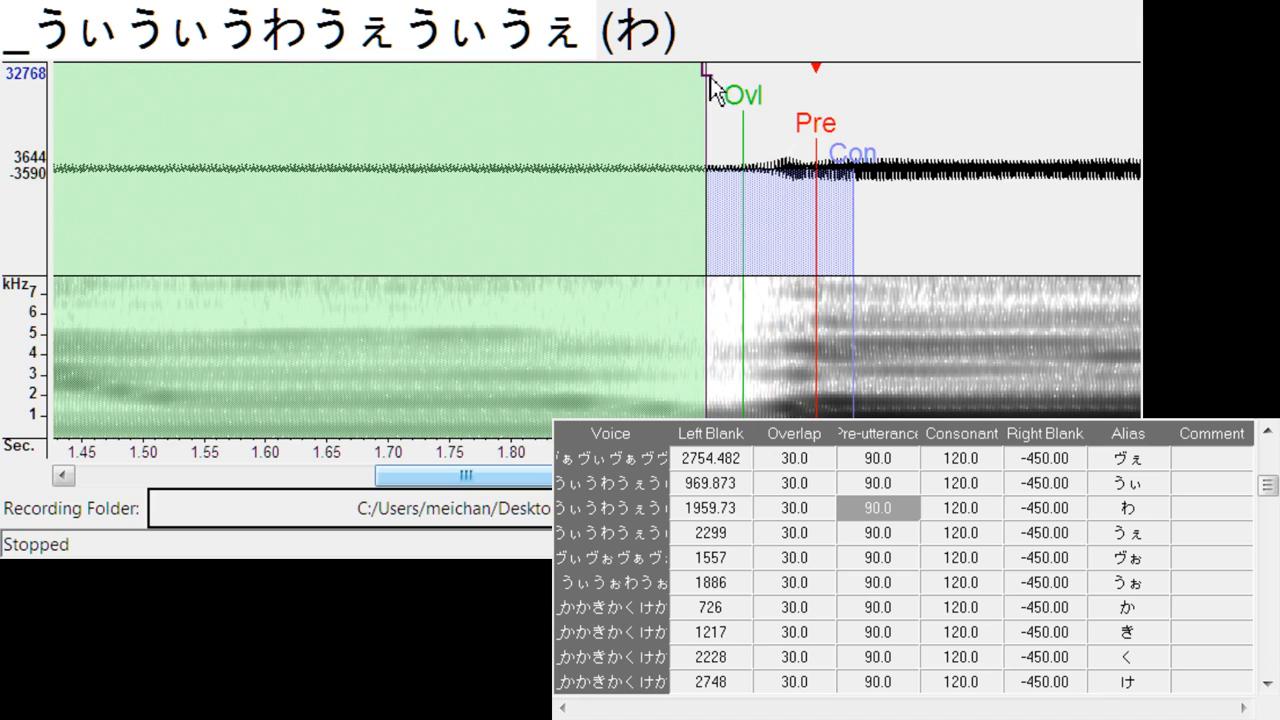
{"action": "mouse_move", "coordinate": [712, 88]}
{"action": "left_mouse_down"}
{"action": "mouse_move", "coordinate": [700, 91]}
{"action": "mouse_move", "coordinate": [754, 114]}
{"action": "mouse_move", "coordinate": [740, 125]}
{"action": "left_mouse_up"}
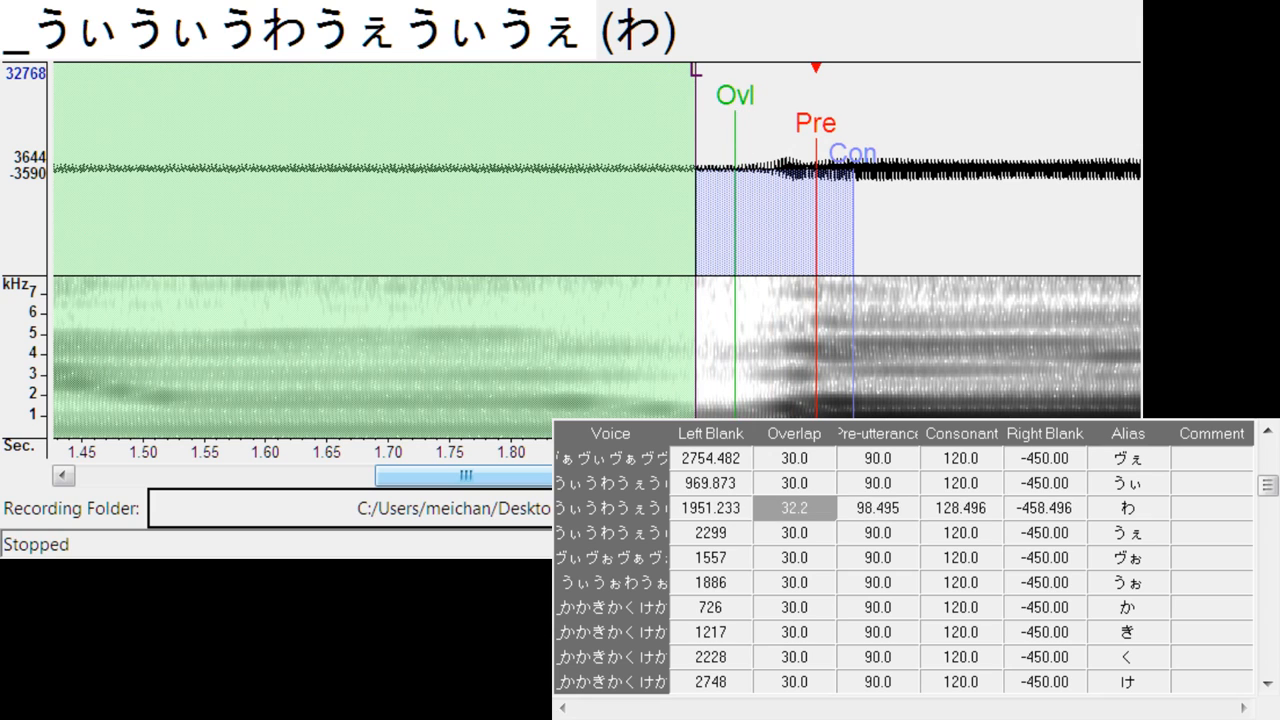
{"action": "left_click_drag", "start_coordinate": [554, 475], "coordinate": [607, 475]}
{"action": "left_click_drag", "start_coordinate": [948, 80], "coordinate": [858, 130]}
- Align うぇ's pre-utterance in _うぃうぃうわうぇうぃうぇ with the vowel onset, at a left blank of about 2442
{"action": "key", "text": "Down"}
{"action": "left_click_drag", "start_coordinate": [599, 140], "coordinate": [774, 152]}
{"action": "left_click_drag", "start_coordinate": [592, 475], "coordinate": [639, 475]}
{"action": "left_click", "coordinate": [473, 199]}
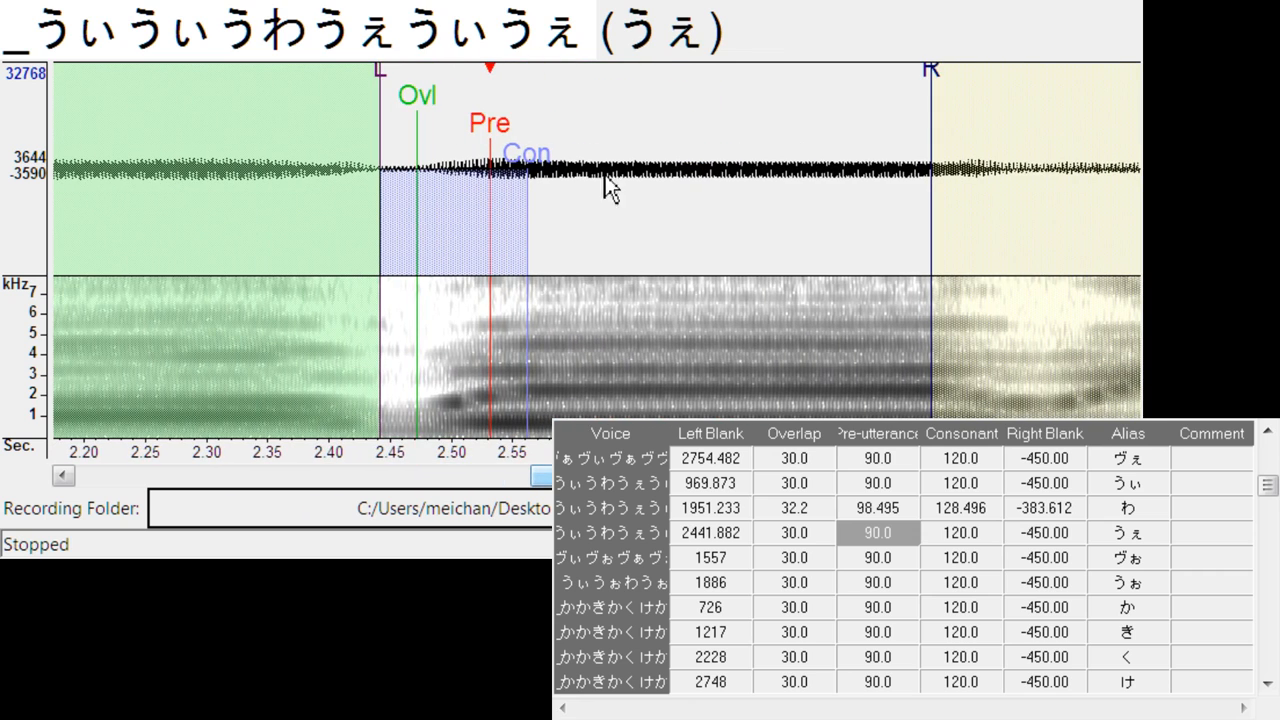
- Align the pre-utterance of ヴぉ and うぉ with the vowel onsets, at left blanks of about 1713 and 2057
{"action": "key", "text": "Down"}
{"action": "mouse_move", "coordinate": [607, 128]}
{"action": "left_mouse_down"}
{"action": "mouse_move", "coordinate": [803, 140]}
{"action": "mouse_move", "coordinate": [791, 153]}
{"action": "left_mouse_up"}
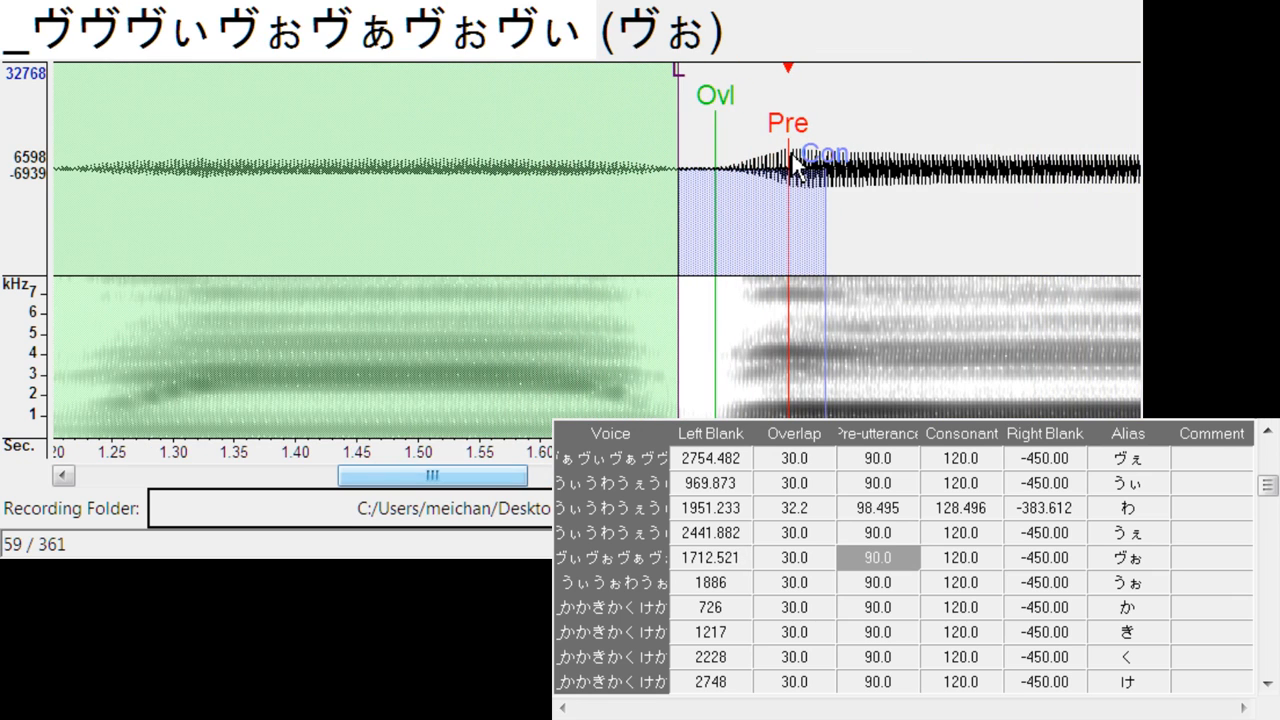
{"action": "left_click_drag", "start_coordinate": [520, 487], "coordinate": [556, 478]}
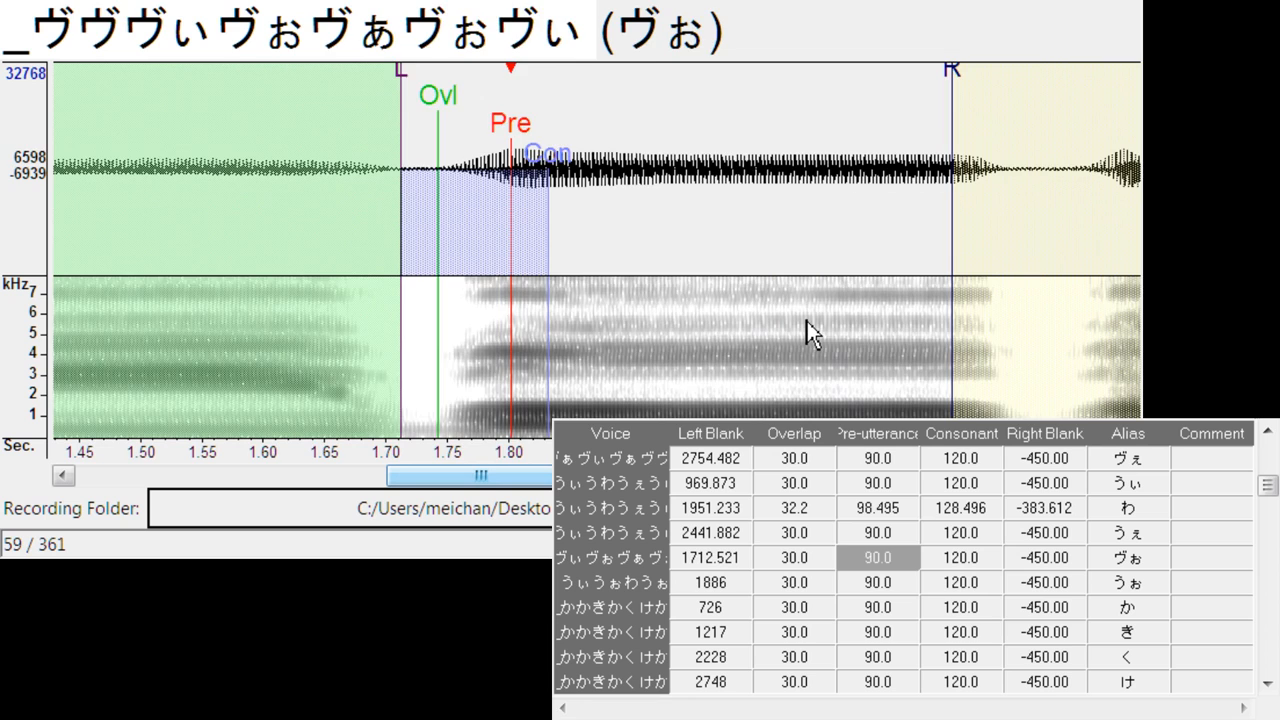
{"action": "key", "text": "Down"}
{"action": "left_click_drag", "start_coordinate": [630, 150], "coordinate": [810, 215]}
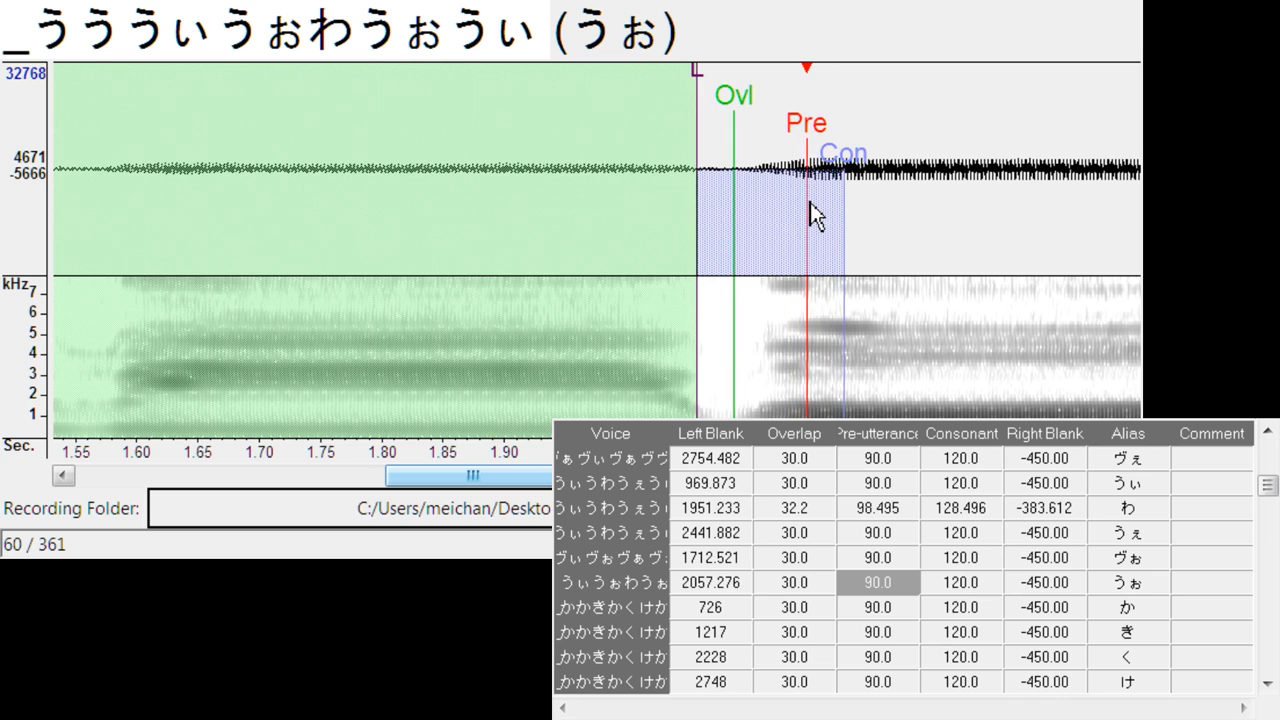
{"action": "left_click_drag", "start_coordinate": [555, 478], "coordinate": [607, 478]}
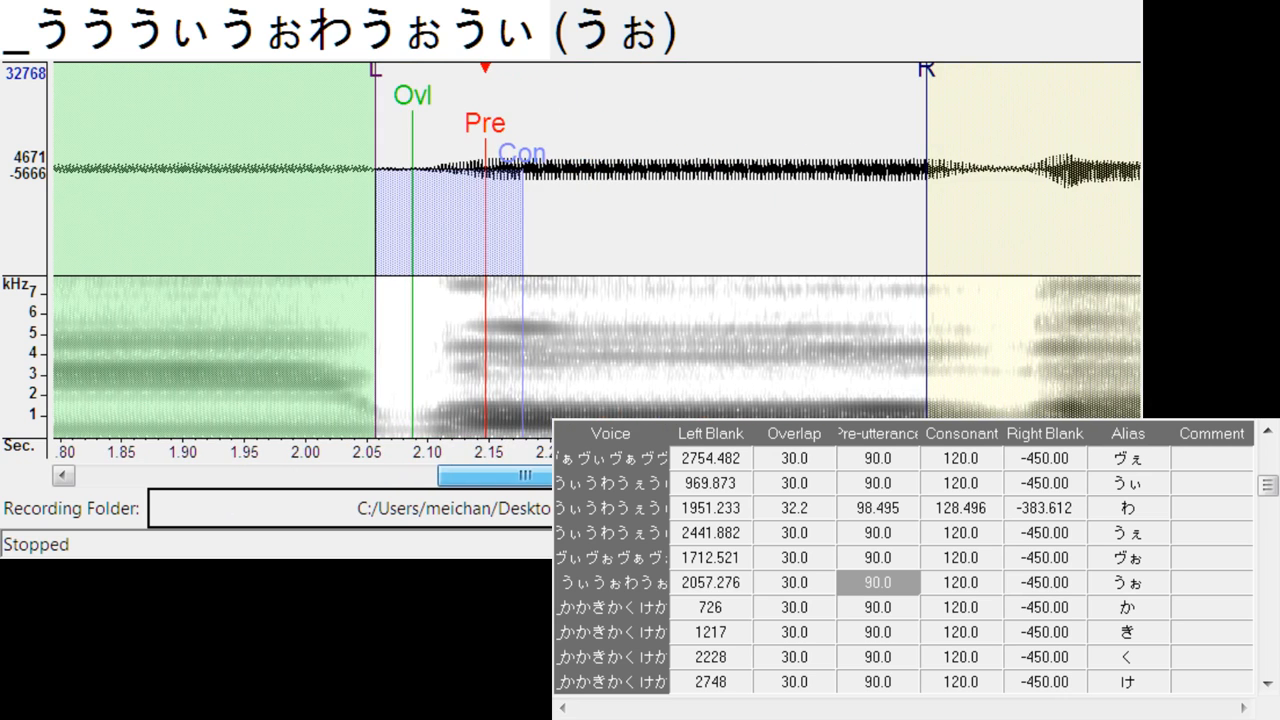
- Align か's pre-utterance in _かかきかくけか with the vowel onset after the consonant burst, at a left blank of about 840
{"action": "key", "text": "Down"}
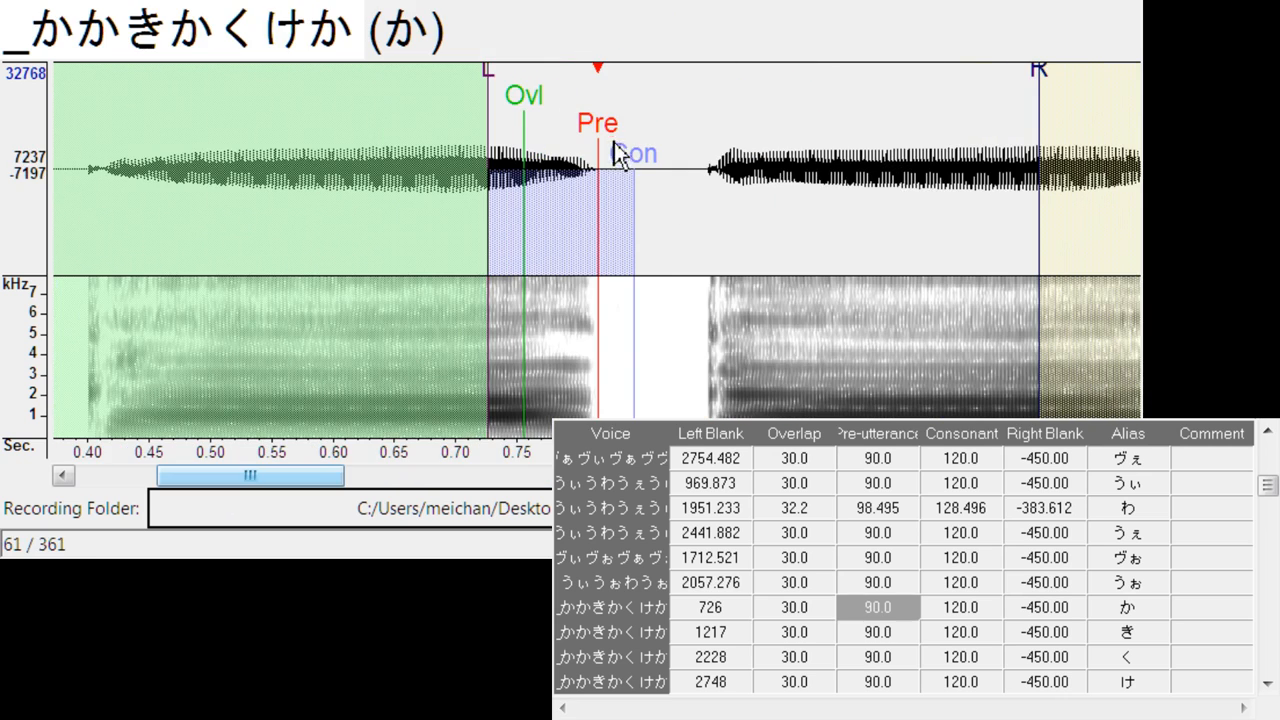
{"action": "left_click_drag", "start_coordinate": [614, 142], "coordinate": [742, 155]}
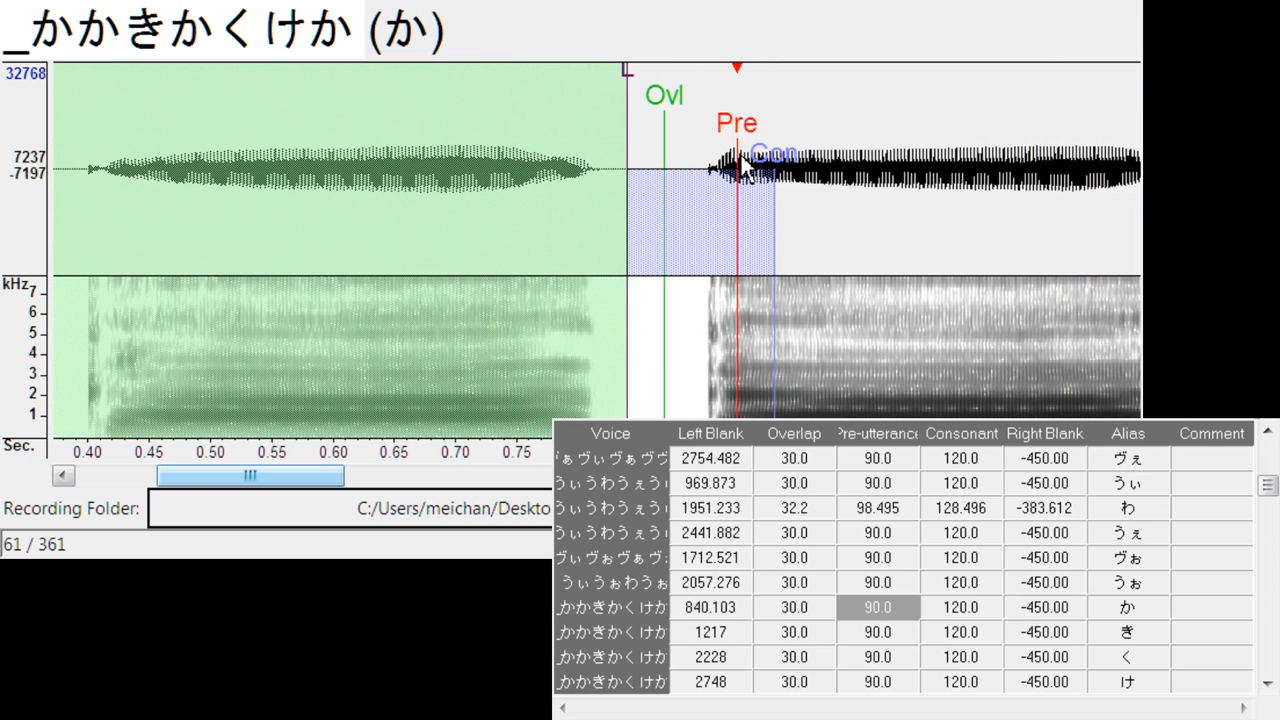
{"action": "left_click_drag", "start_coordinate": [349, 487], "coordinate": [418, 487]}
- Set the right blank to -350 for all aliases from か through りゃ
{"action": "left_click", "coordinate": [1075, 608]}
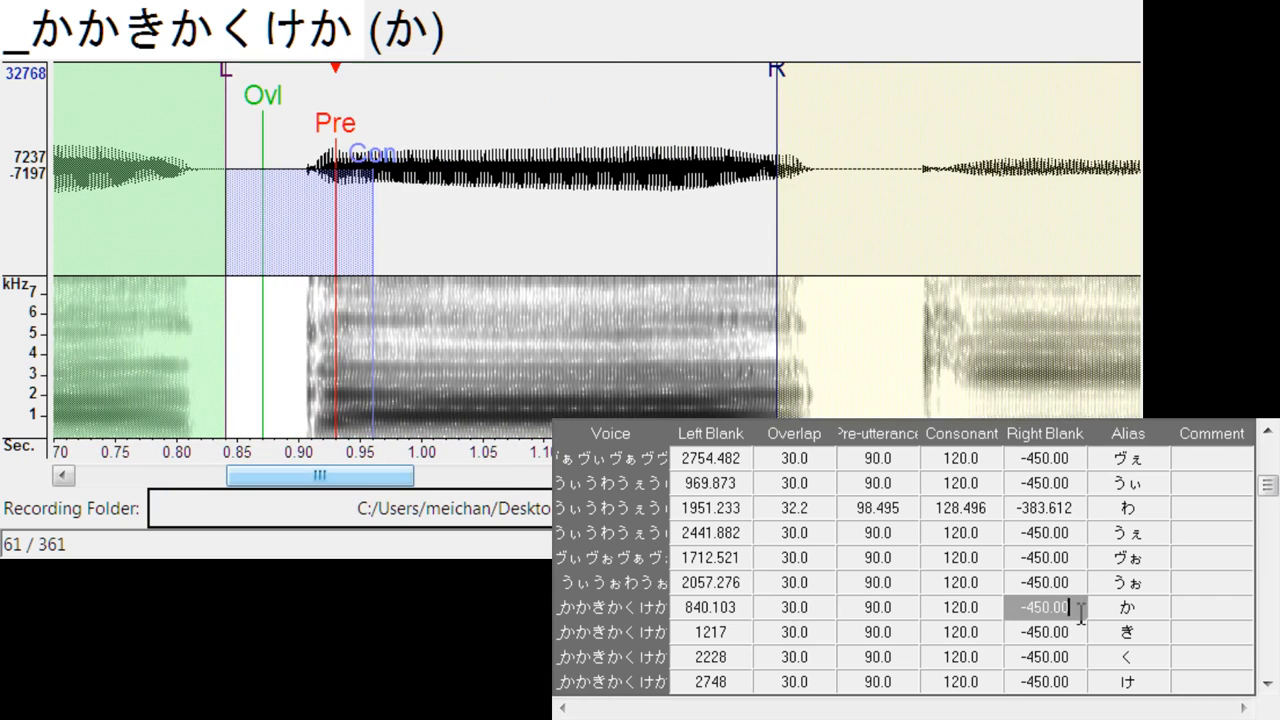
{"action": "key", "text": "BackSpace"}
{"action": "key", "text": "BackSpace"}
{"action": "key", "text": "BackSpace"}
{"action": "key", "text": "BackSpace"}
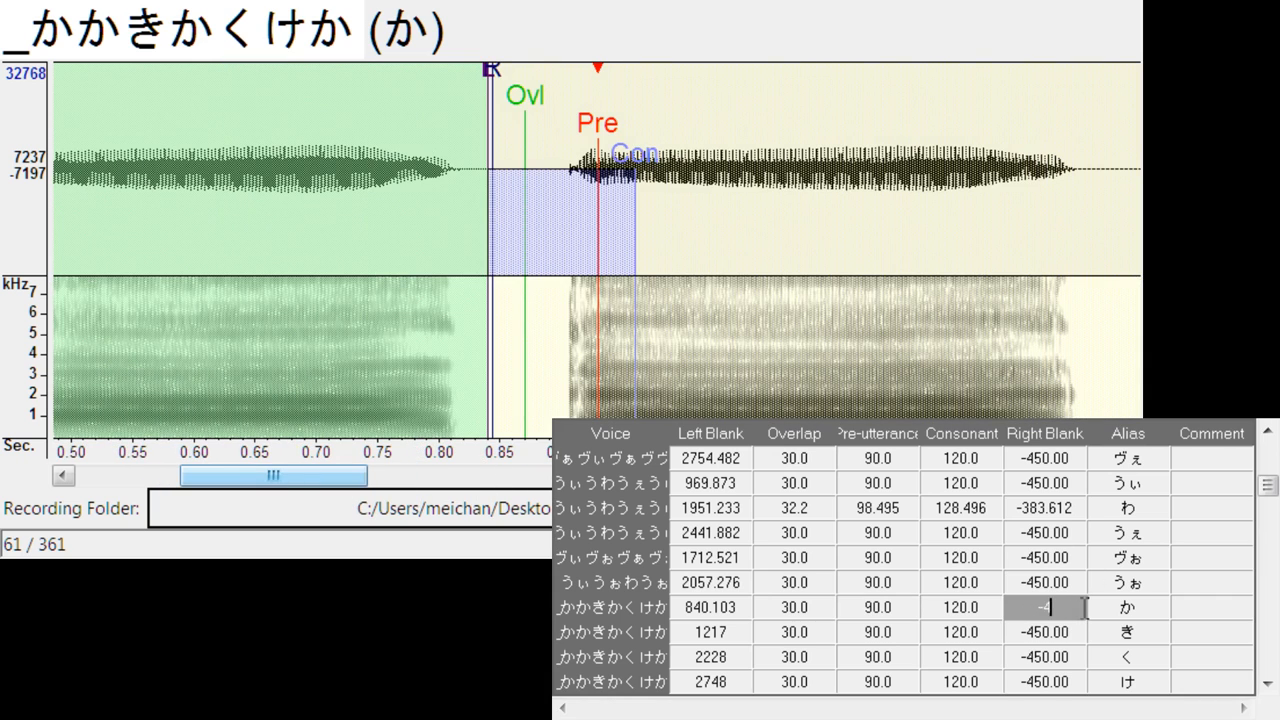
{"action": "type", "text": "9"}
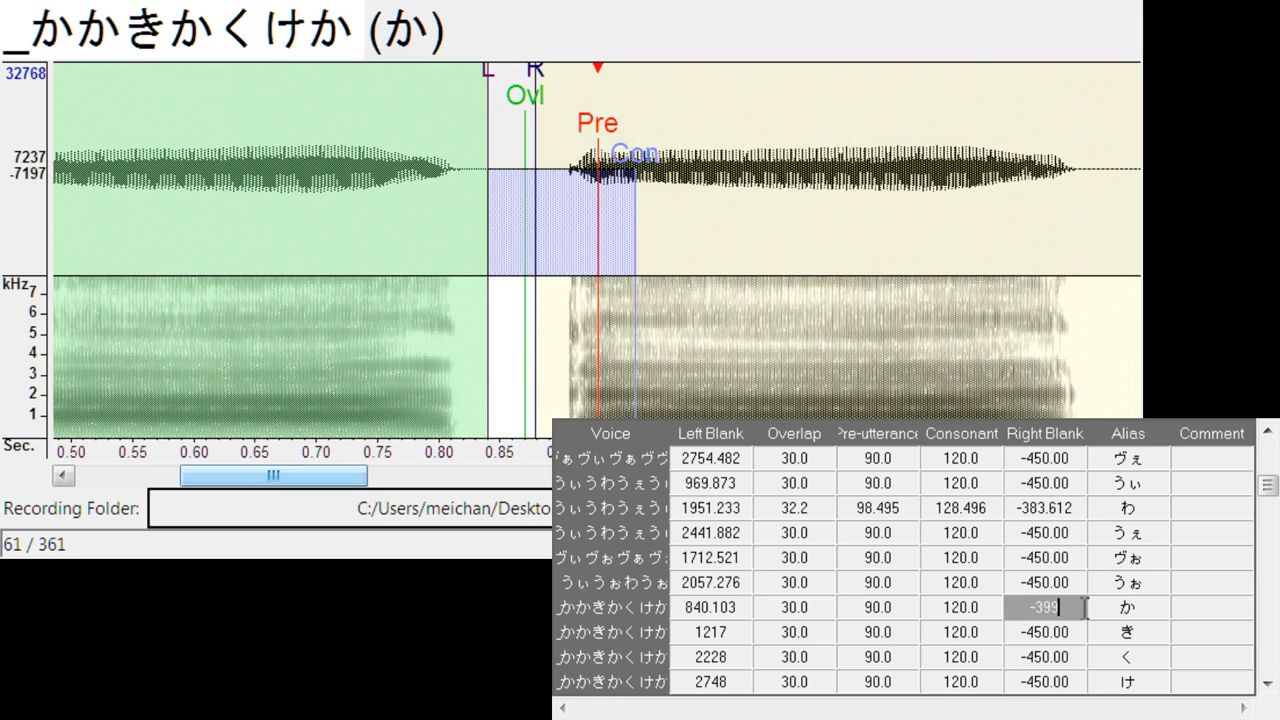
{"action": "key", "text": "BackSpace"}
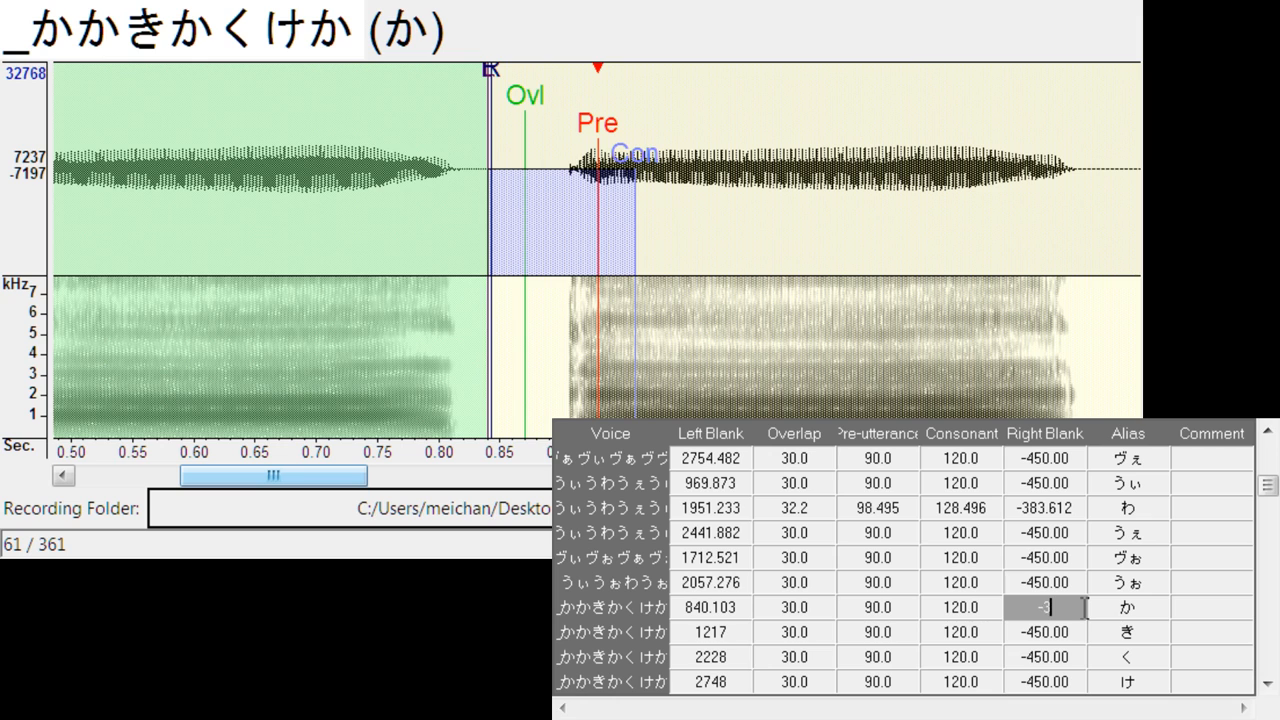
{"action": "type", "text": "50"}
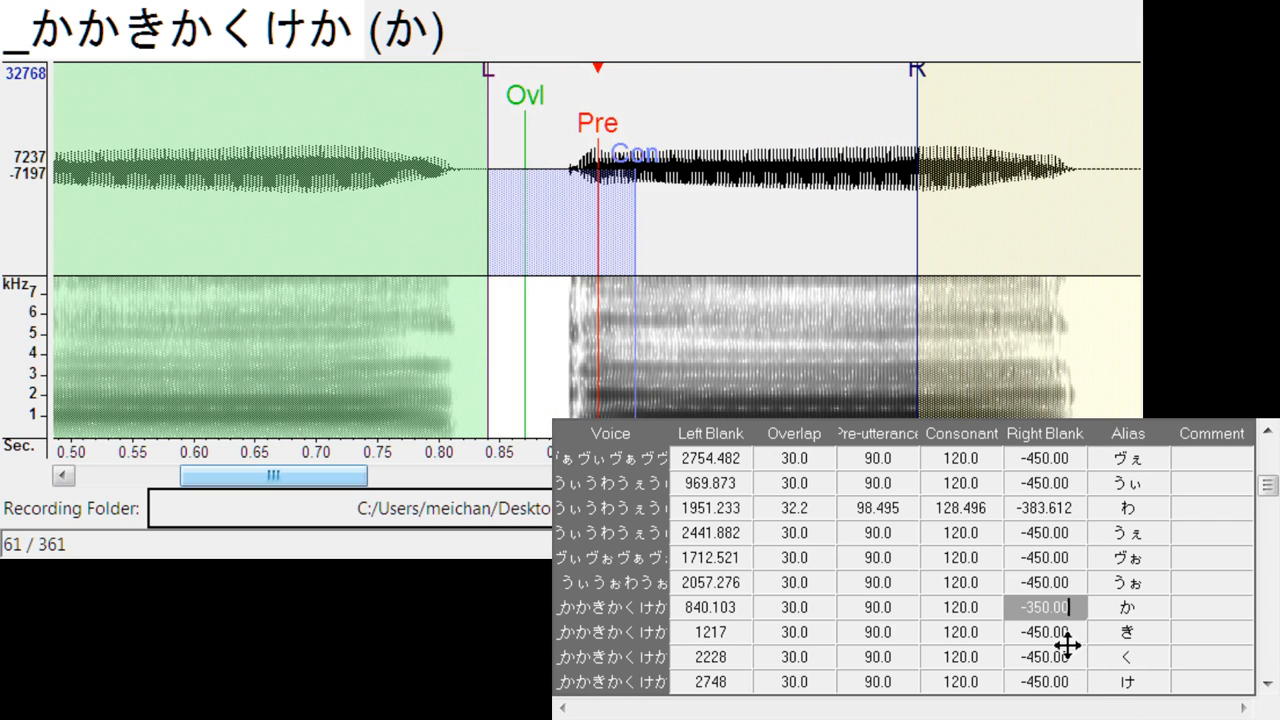
{"action": "left_click_drag", "start_coordinate": [1067, 645], "coordinate": [1079, 565]}
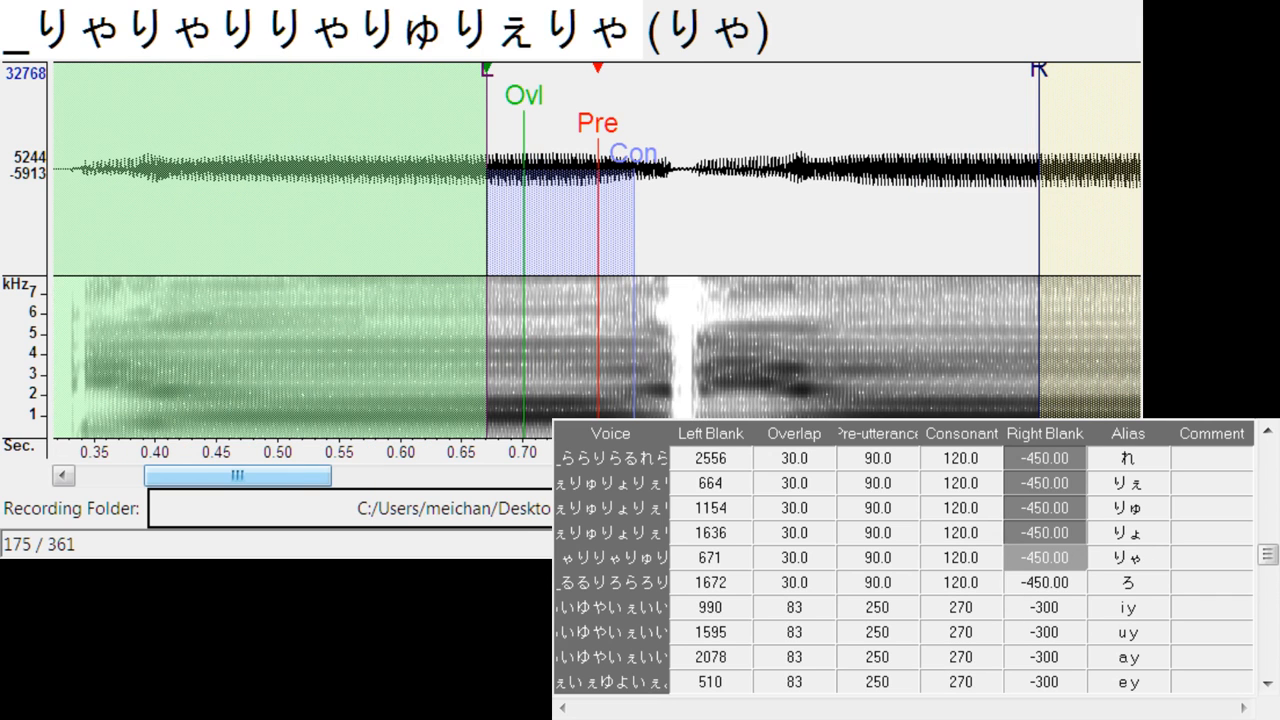
{"action": "key", "text": "Return"}
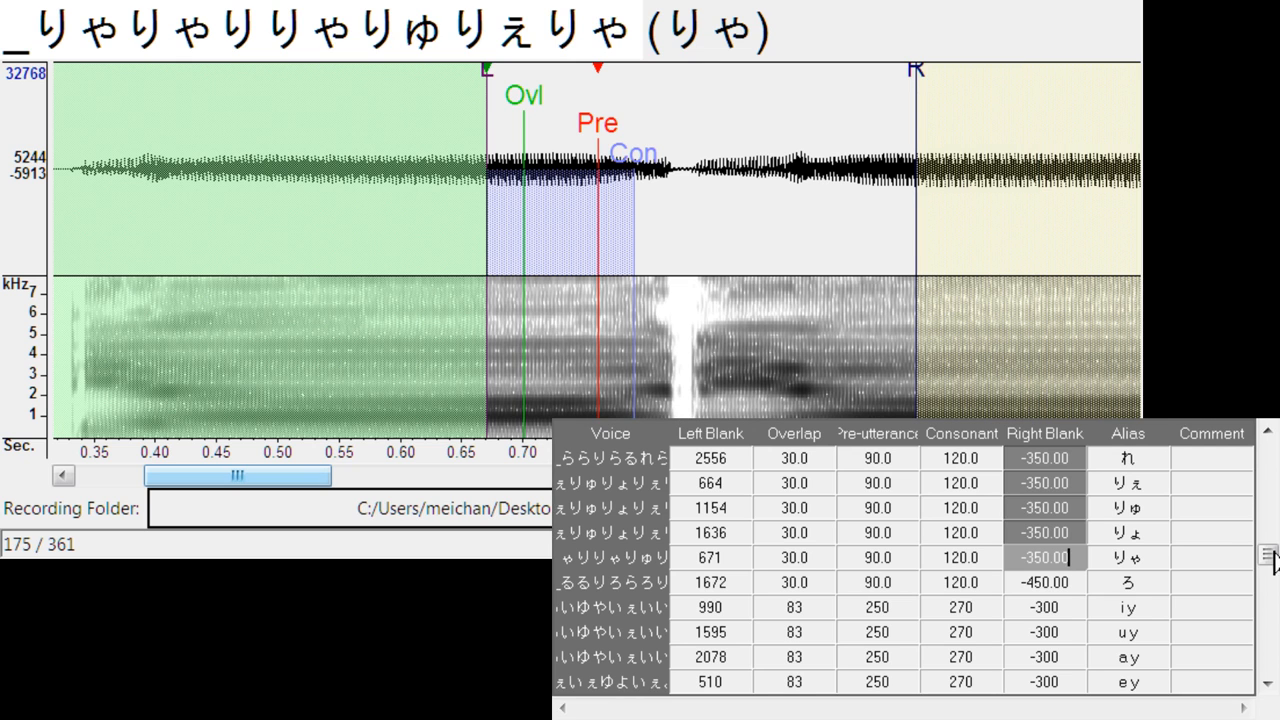
- Align き's pre-utterance in _かかきかくけか with the vowel onset, with left blank about 1342 and overlap about 36 before the consonant burst
{"action": "left_click_drag", "start_coordinate": [1271, 556], "coordinate": [1269, 492]}
{"action": "left_click", "coordinate": [1043, 512]}
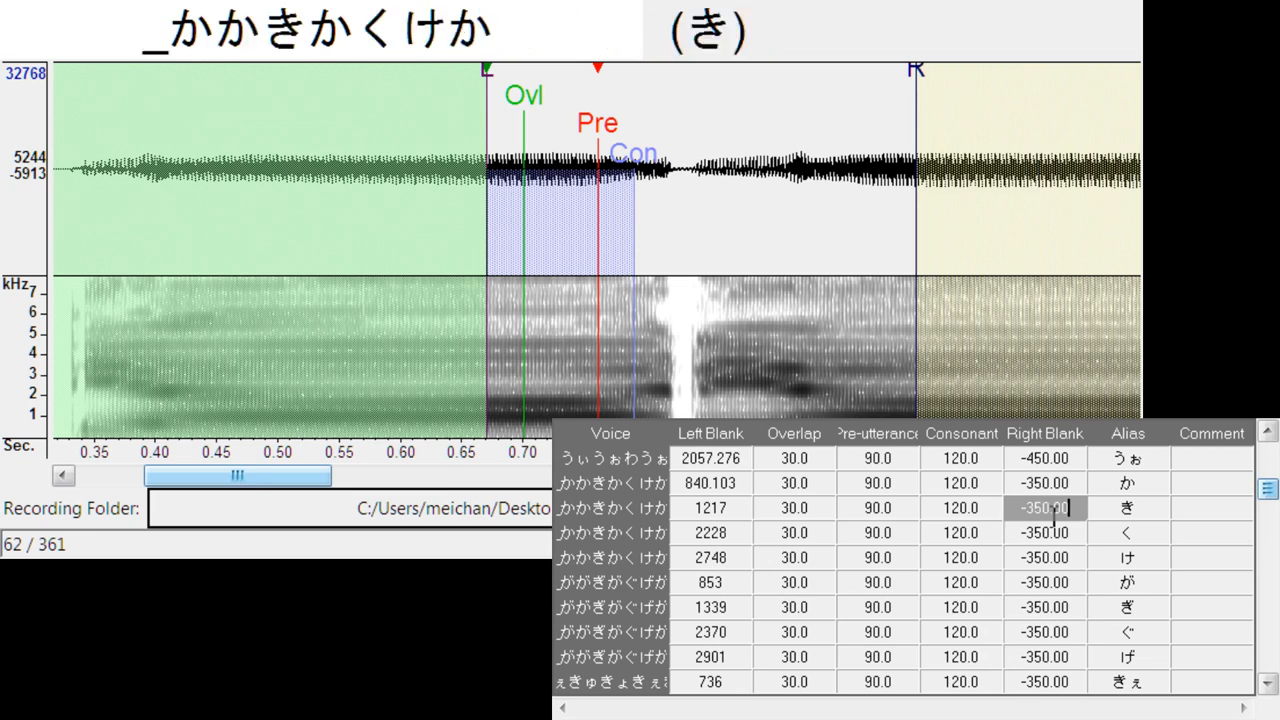
{"action": "left_click", "coordinate": [1062, 483]}
{"action": "key", "text": "Down"}
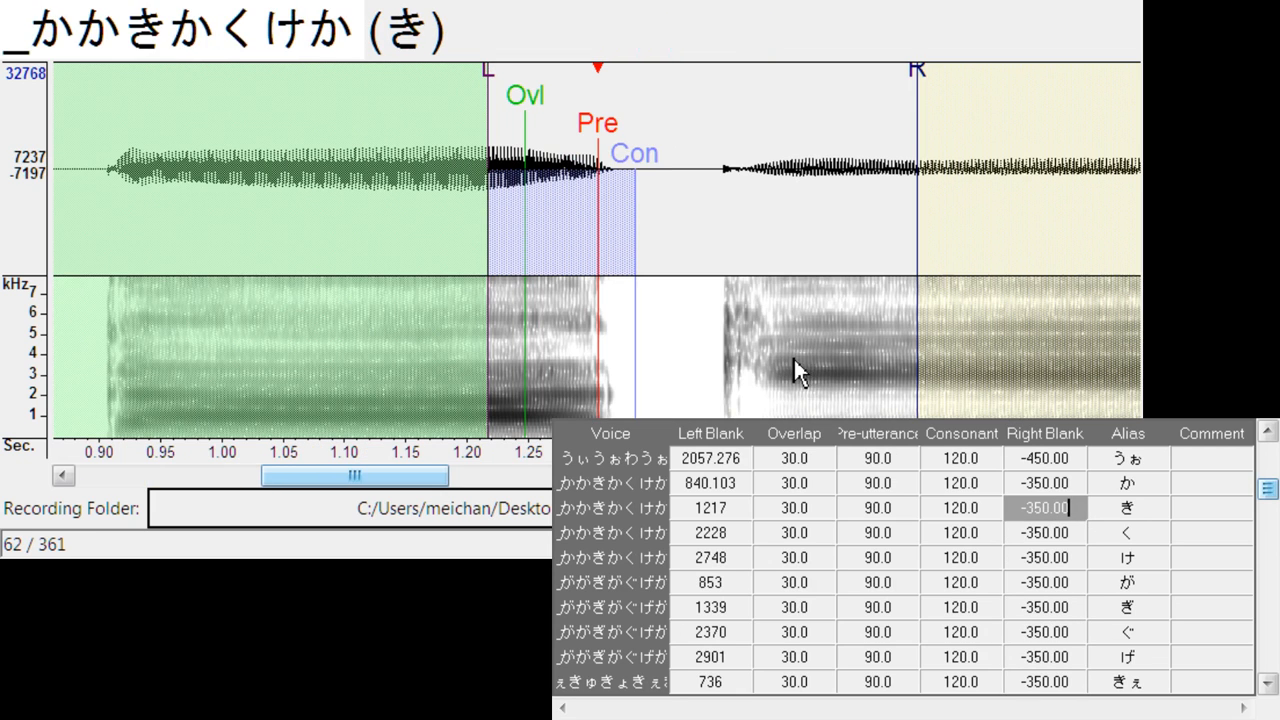
{"action": "left_click_drag", "start_coordinate": [605, 205], "coordinate": [778, 222]}
{"action": "left_click_drag", "start_coordinate": [656, 68], "coordinate": [690, 112]}
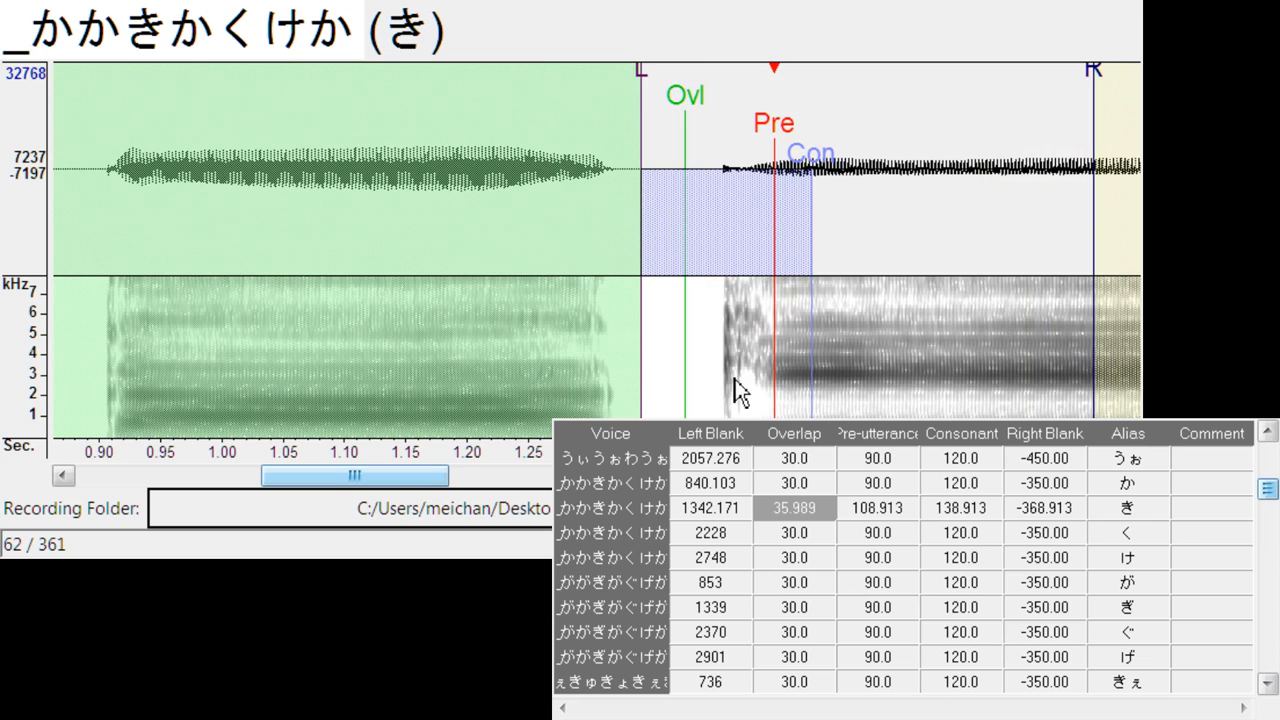
- Align the pre-utterance of く and け with the vowel onsets, at left blanks of about 2388 and 2925, with く's overlap about 28.4
{"action": "key", "text": "Down"}
{"action": "left_click_drag", "start_coordinate": [603, 122], "coordinate": [809, 190]}
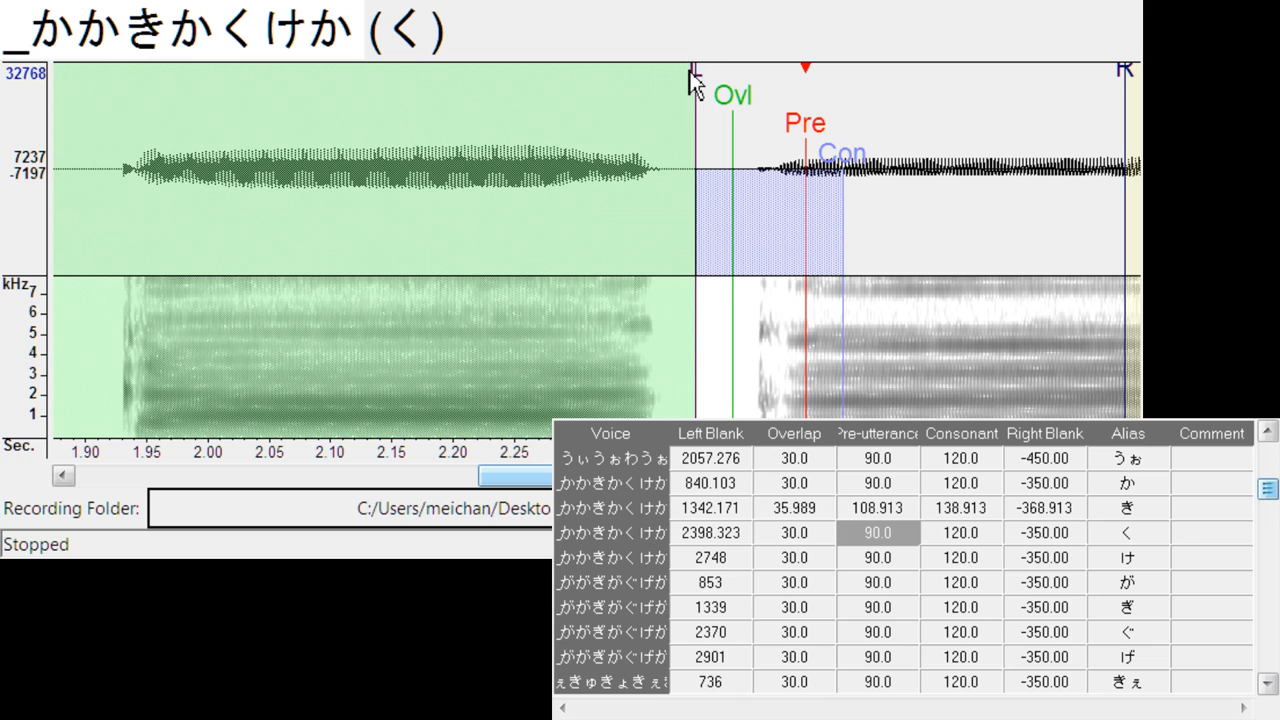
{"action": "left_click_drag", "start_coordinate": [697, 82], "coordinate": [718, 106]}
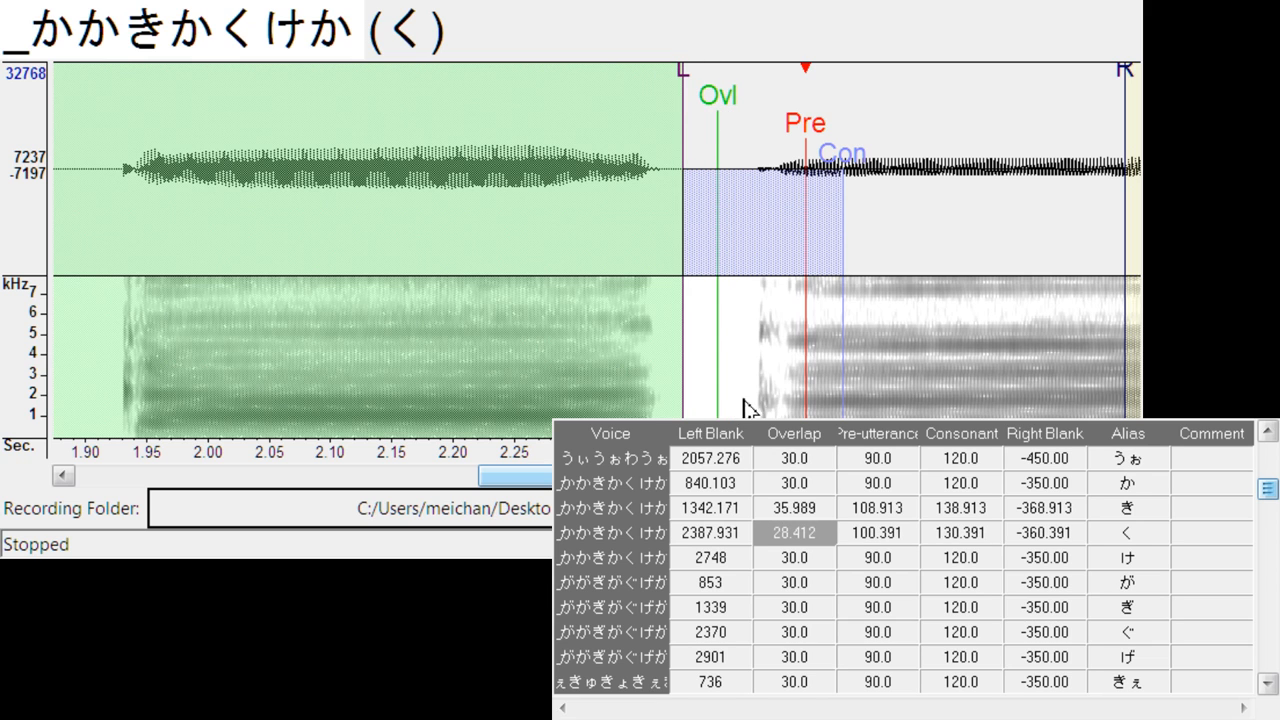
{"action": "key", "text": "Down"}
{"action": "left_click_drag", "start_coordinate": [600, 128], "coordinate": [817, 266]}
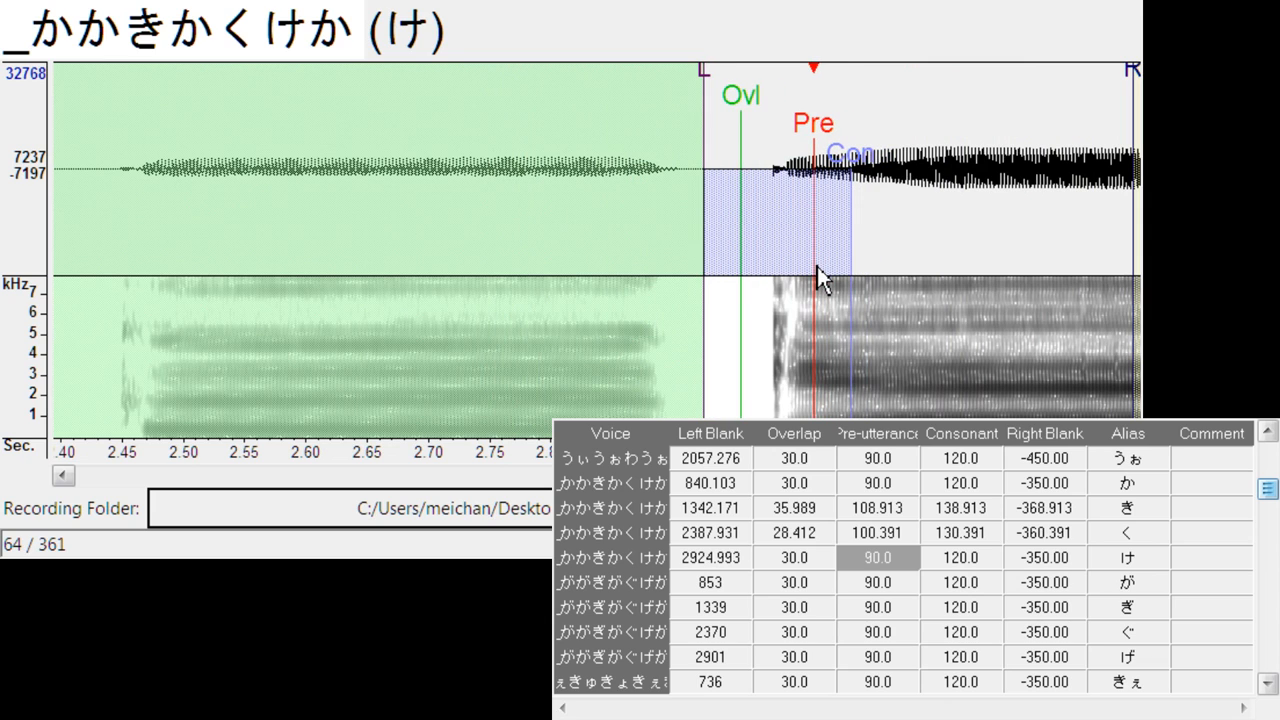
- Align が's pre-utterance in _ががぎがぐげが with the vowel onset, with left blank about 989, overlap 13.9 and consonant about 124
{"action": "key", "text": "Down"}
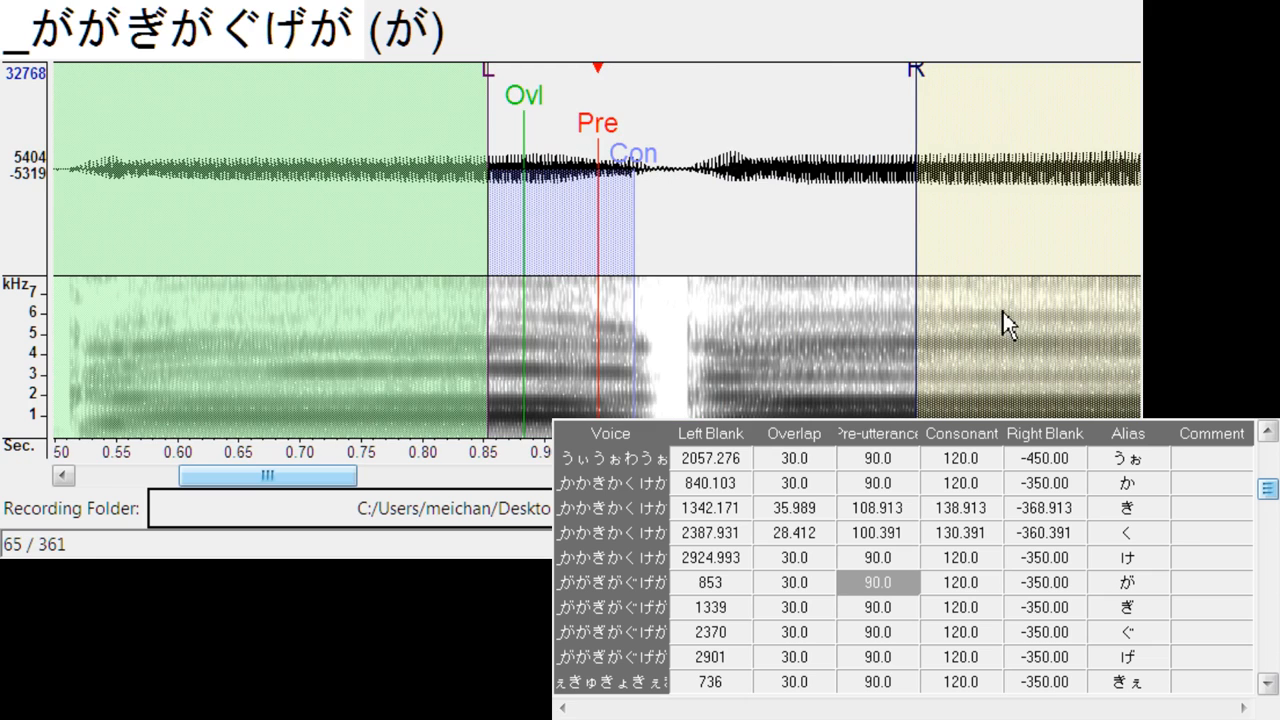
{"action": "left_click_drag", "start_coordinate": [614, 122], "coordinate": [747, 121]}
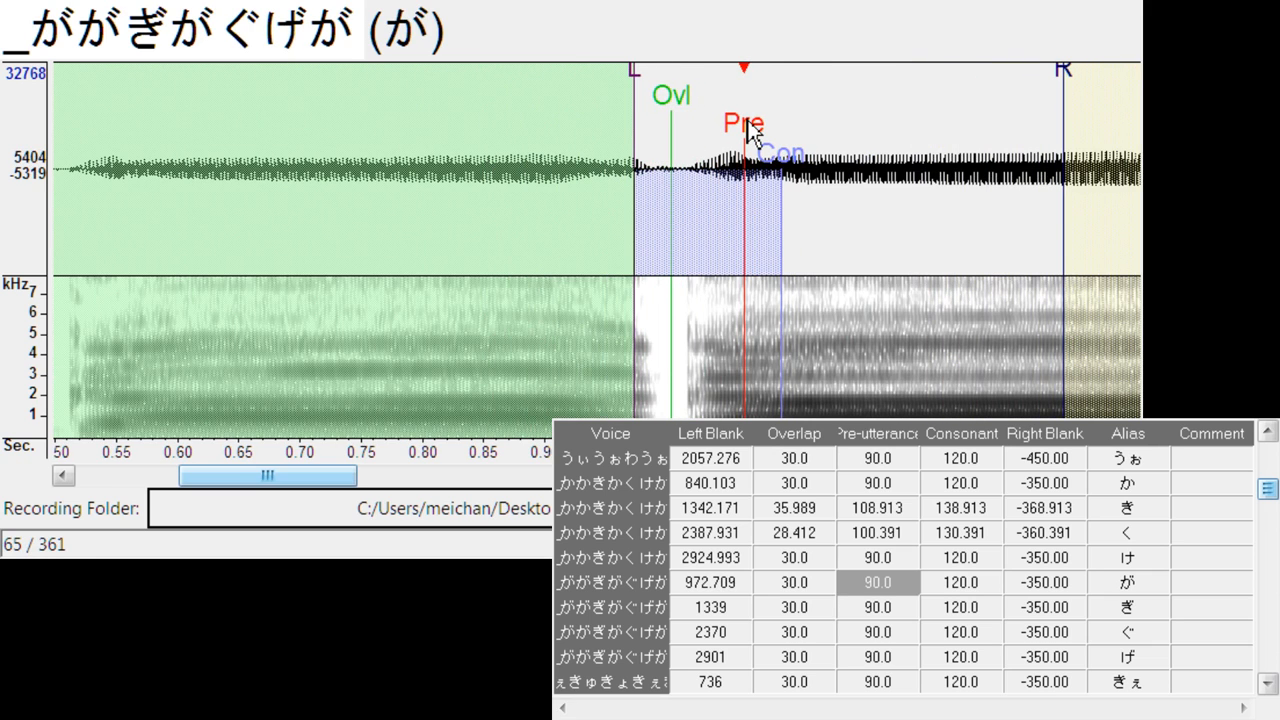
{"action": "left_click_drag", "start_coordinate": [635, 72], "coordinate": [656, 78]}
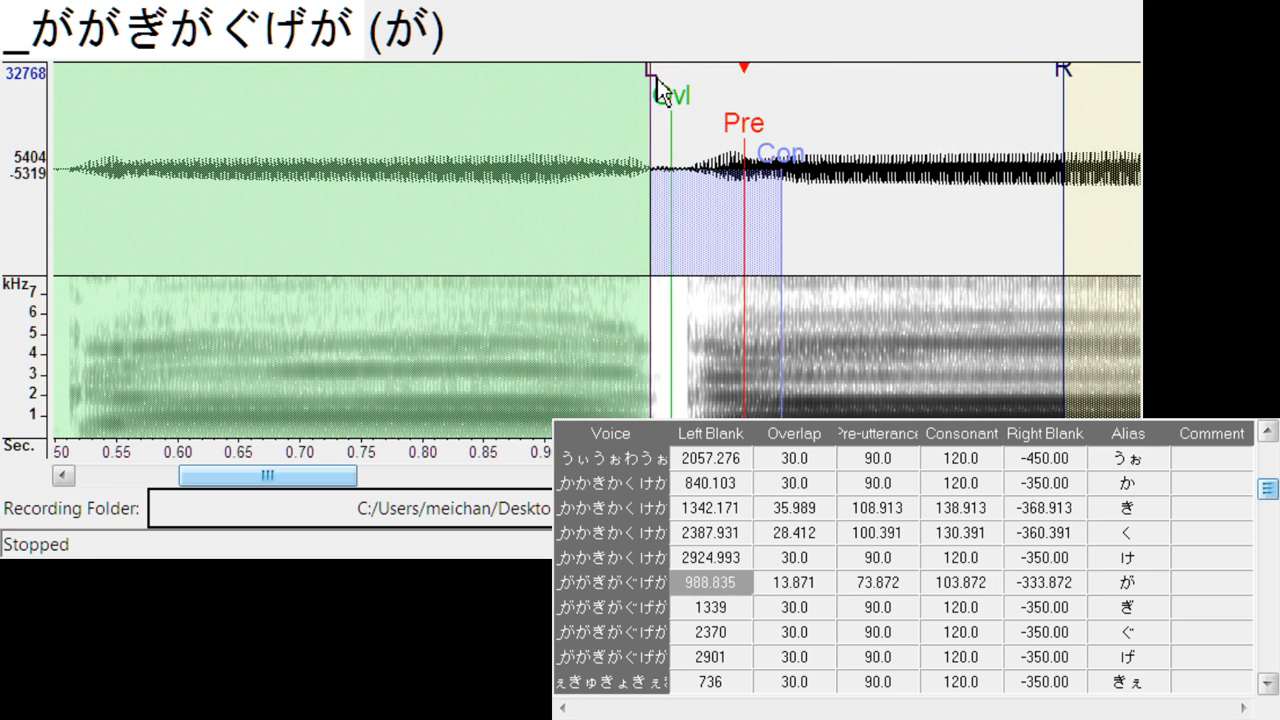
{"action": "left_click_drag", "start_coordinate": [776, 180], "coordinate": [806, 180]}
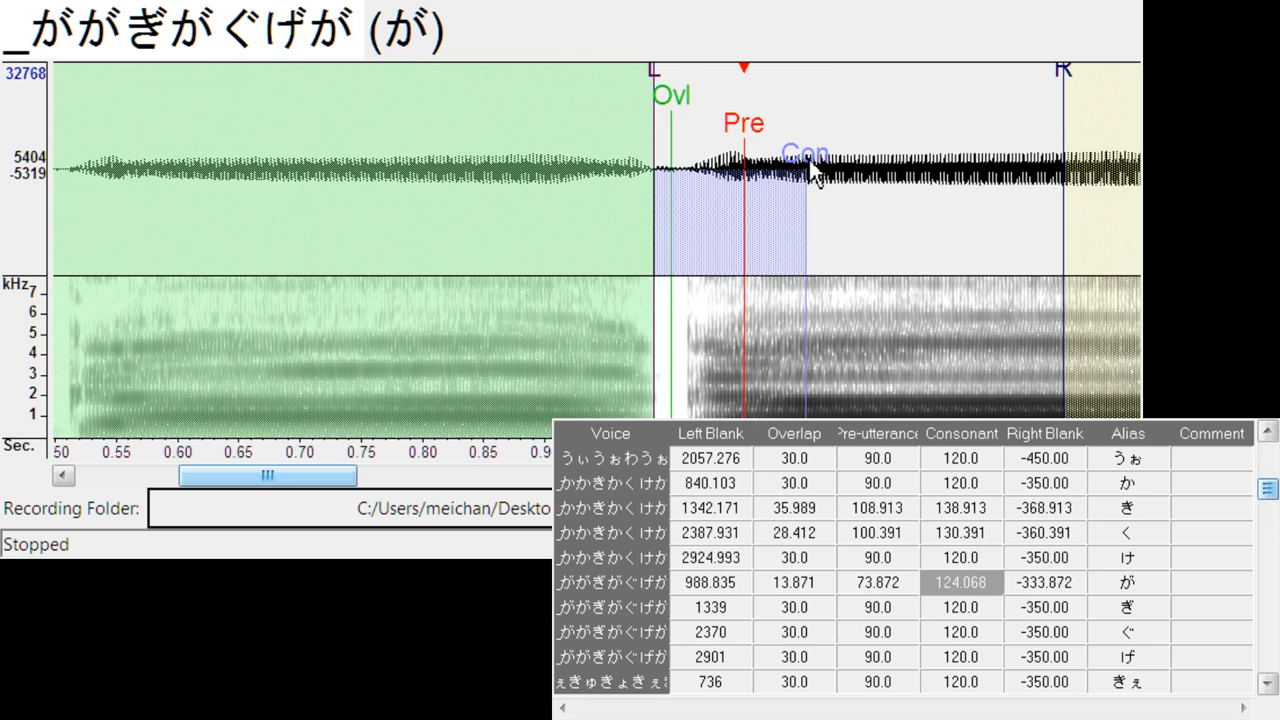
- Align the pre-utterance of ぎ and ぐ with the vowel onsets, at left blanks of about 1498 and 2563 and overlaps of about 10.4 and 16.7
{"action": "key", "text": "Down"}
{"action": "left_click_drag", "start_coordinate": [593, 131], "coordinate": [788, 151]}
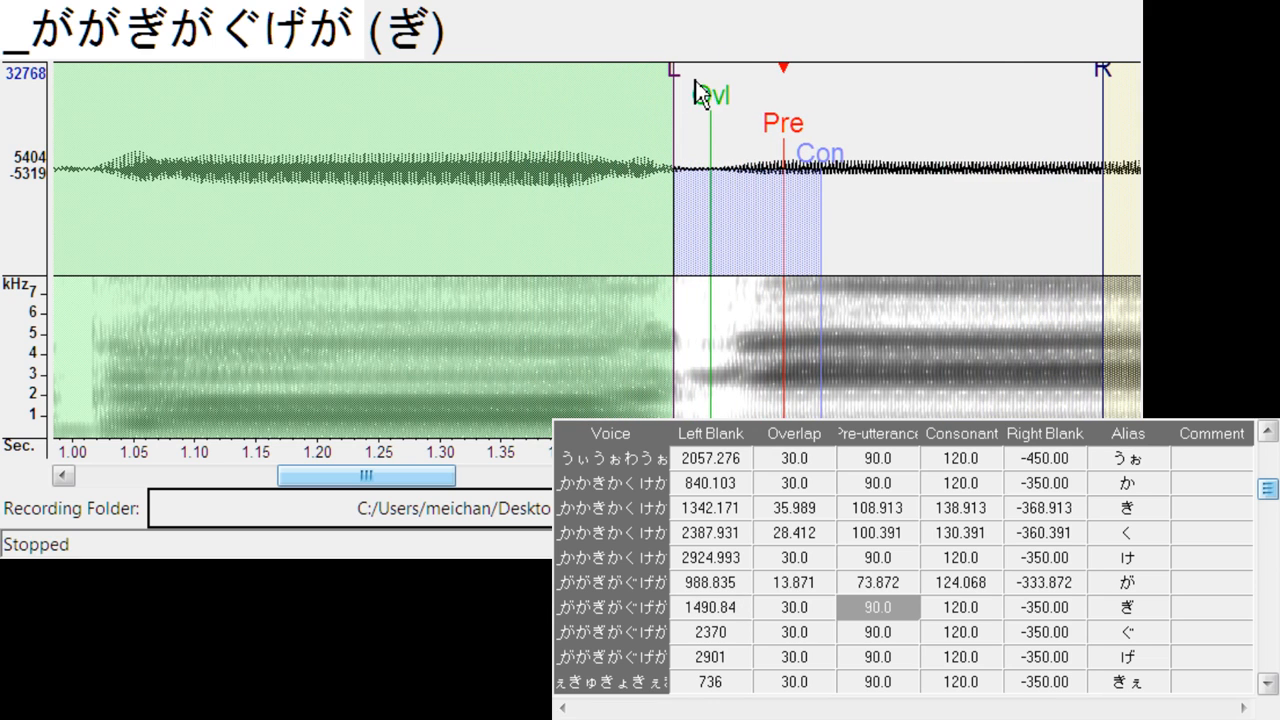
{"action": "mouse_move", "coordinate": [697, 87]}
{"action": "left_mouse_down"}
{"action": "mouse_move", "coordinate": [713, 89]}
{"action": "mouse_move", "coordinate": [695, 96]}
{"action": "left_mouse_up"}
{"action": "key", "text": "Down"}
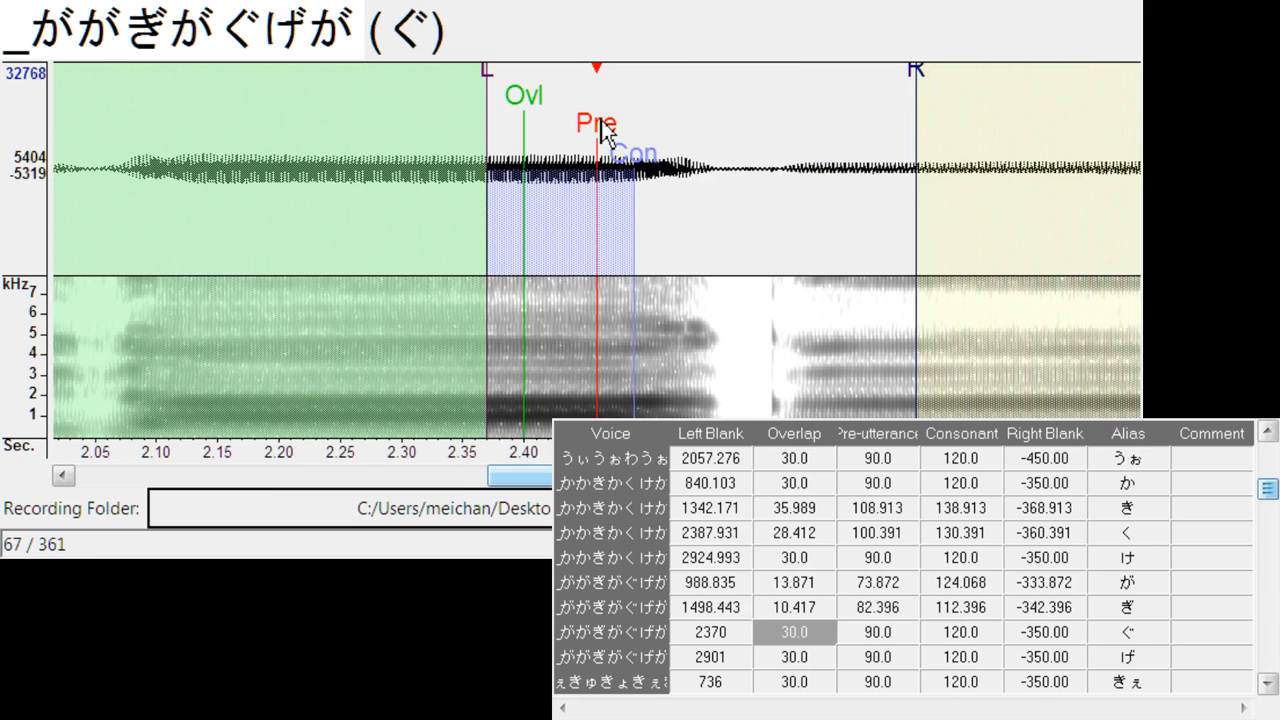
{"action": "left_click_drag", "start_coordinate": [600, 122], "coordinate": [817, 129]}
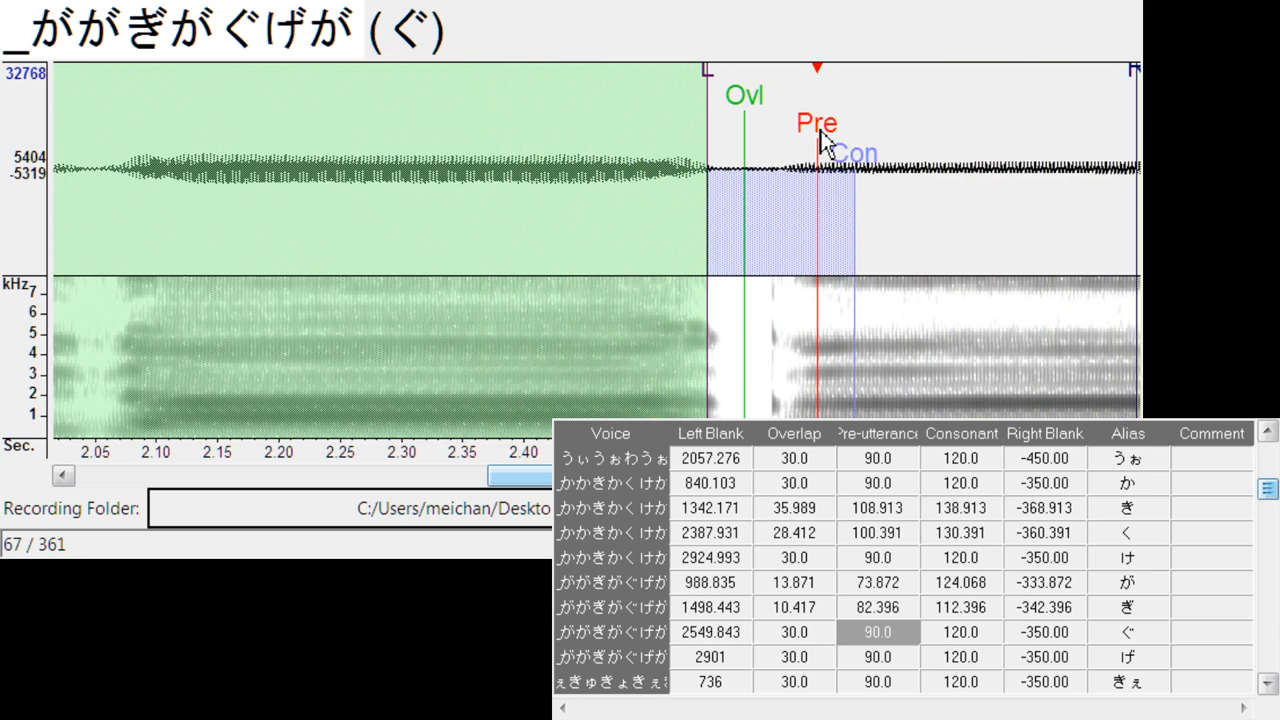
{"action": "left_click_drag", "start_coordinate": [708, 72], "coordinate": [726, 79]}
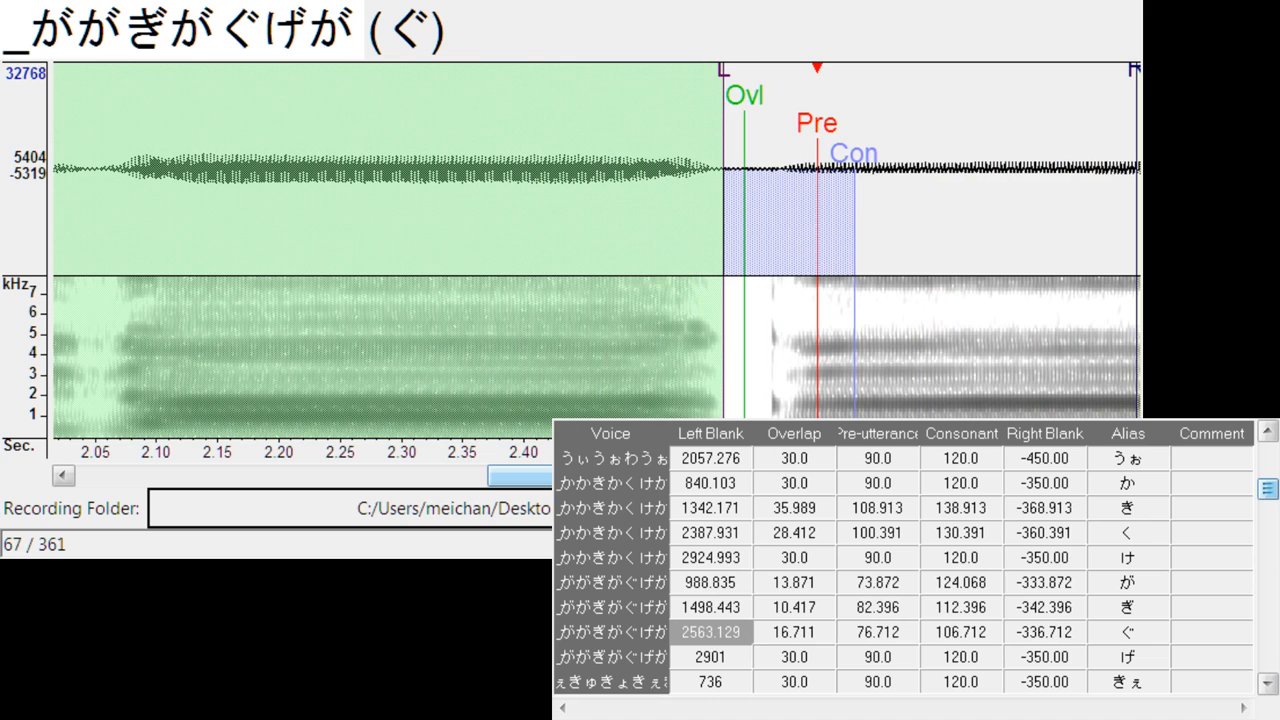
- Align げ's pre-utterance with the vowel onset, with left blank about 3087, overlap 12.9 and consonant extended to about 130.7
{"action": "left_click_drag", "start_coordinate": [656, 476], "coordinate": [697, 476]}
{"action": "key", "text": "Down"}
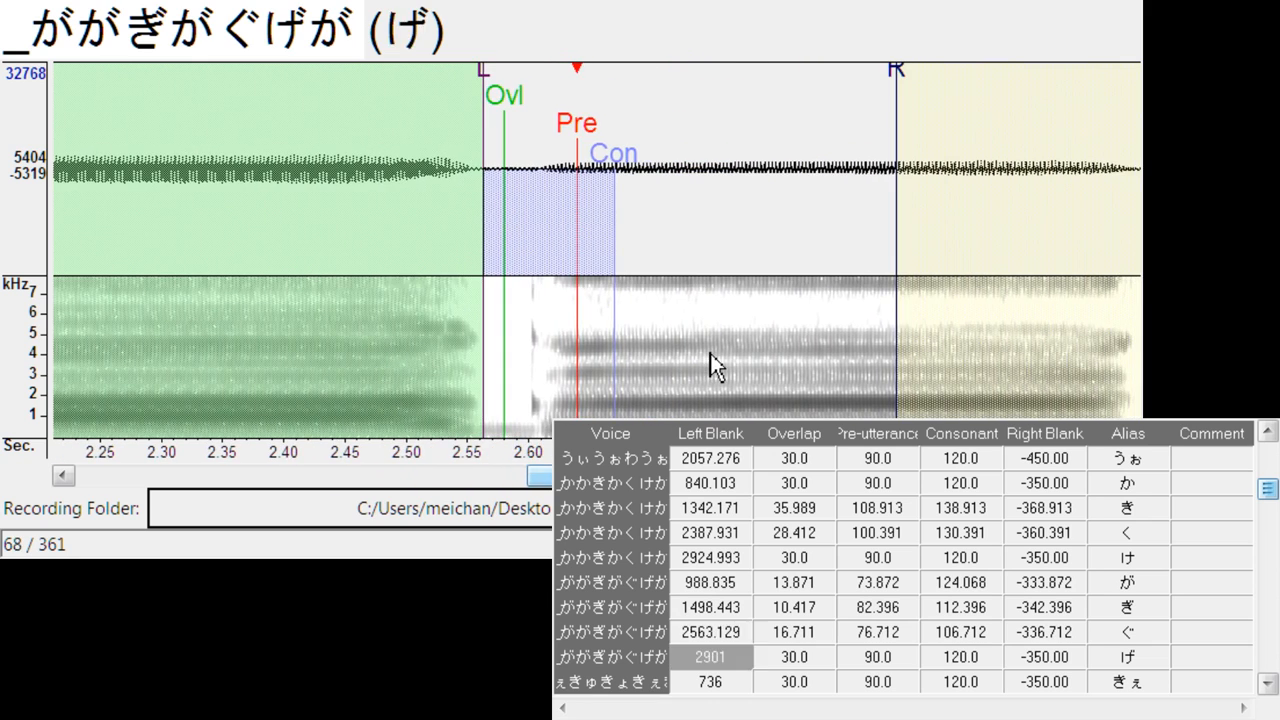
{"action": "left_click_drag", "start_coordinate": [598, 150], "coordinate": [808, 204]}
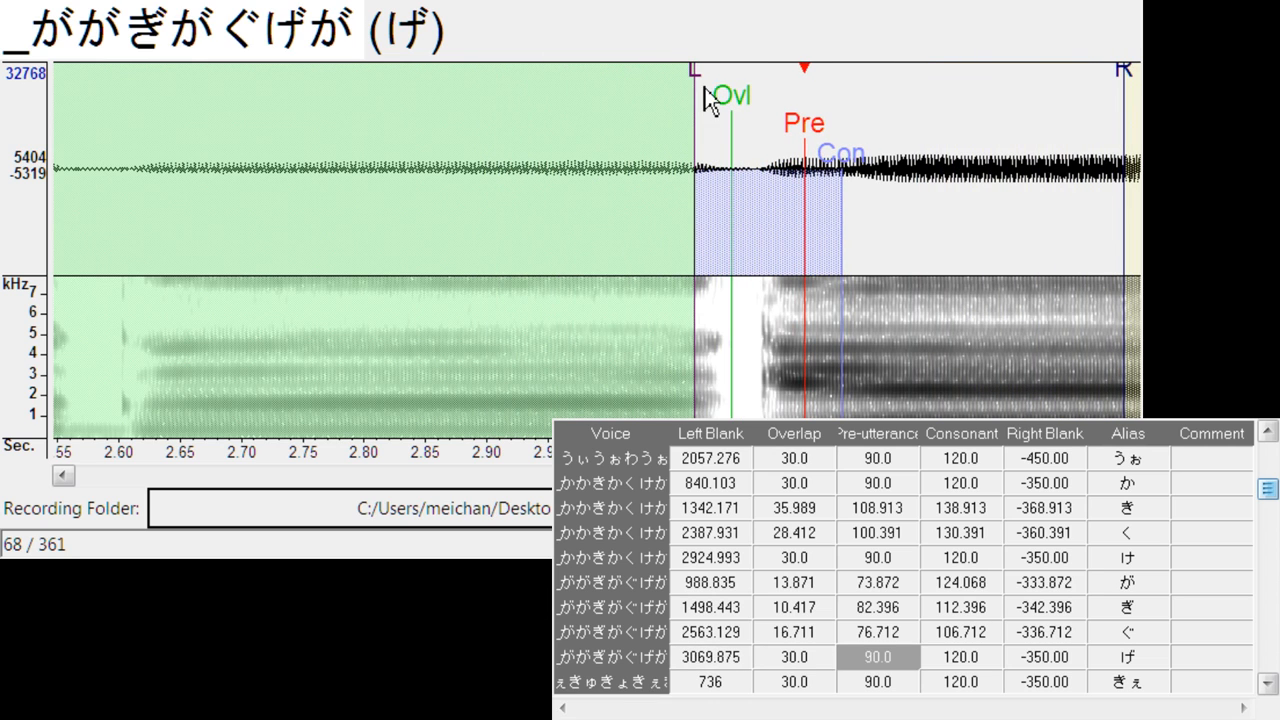
{"action": "mouse_move", "coordinate": [697, 71]}
{"action": "left_mouse_down"}
{"action": "mouse_move", "coordinate": [724, 71]}
{"action": "mouse_move", "coordinate": [718, 80]}
{"action": "left_mouse_up"}
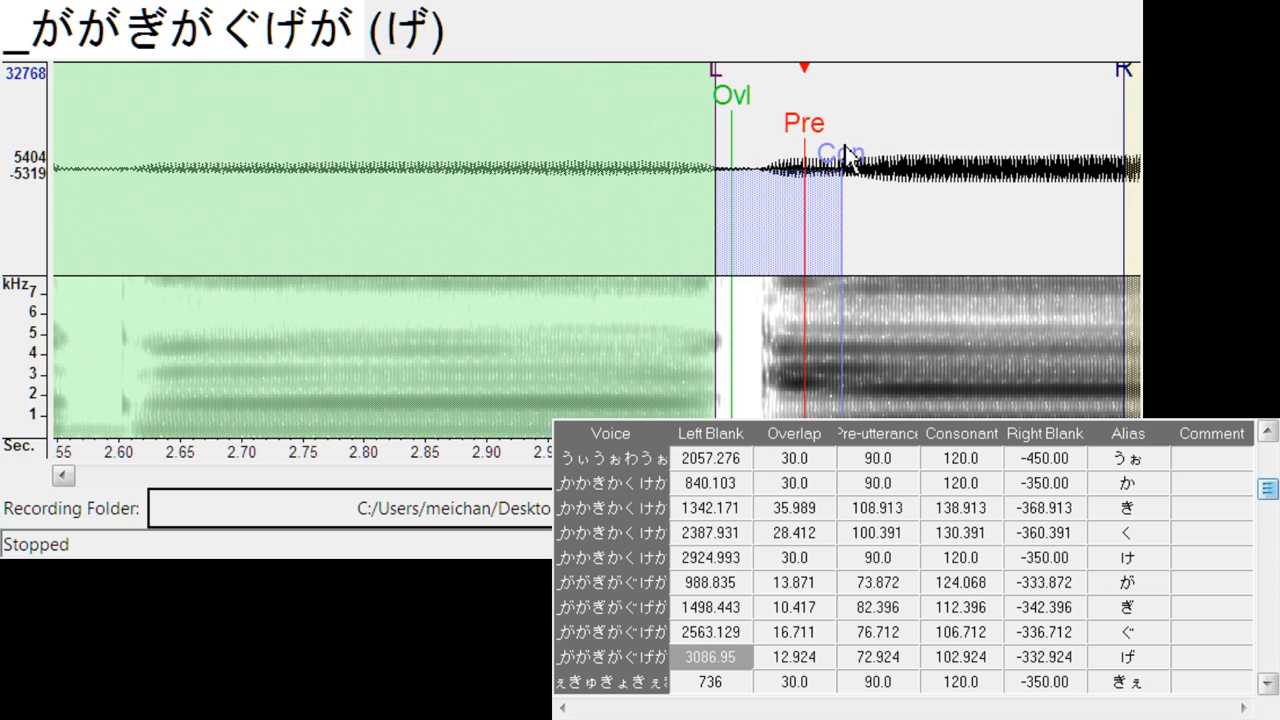
{"action": "left_click_drag", "start_coordinate": [848, 158], "coordinate": [876, 165]}
- Align the pre-utterance of きぇ and きゅ with the vowel onsets, at left blanks of about 851 and 1357, with きゅ's overlap about 24.6
{"action": "key", "text": "Down"}
{"action": "mouse_move", "coordinate": [622, 150]}
{"action": "left_mouse_down"}
{"action": "mouse_move", "coordinate": [766, 158]}
{"action": "mouse_move", "coordinate": [741, 177]}
{"action": "left_mouse_up"}
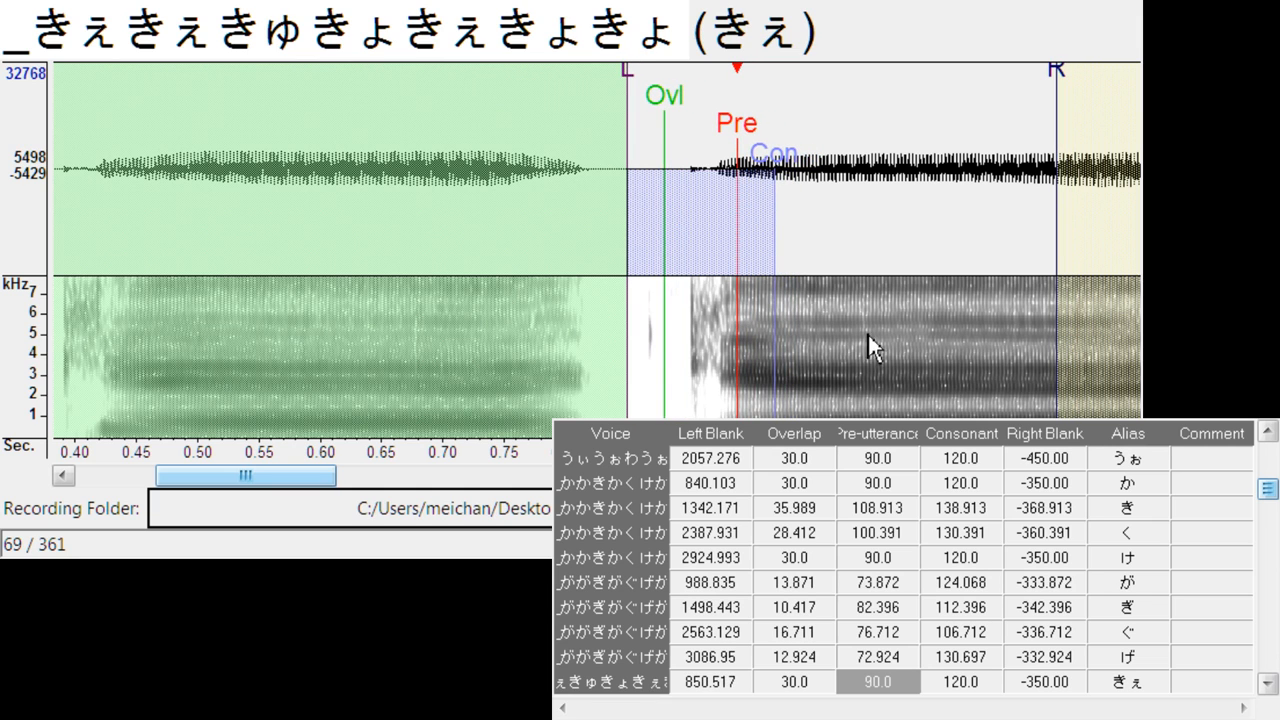
{"action": "key", "text": "Down"}
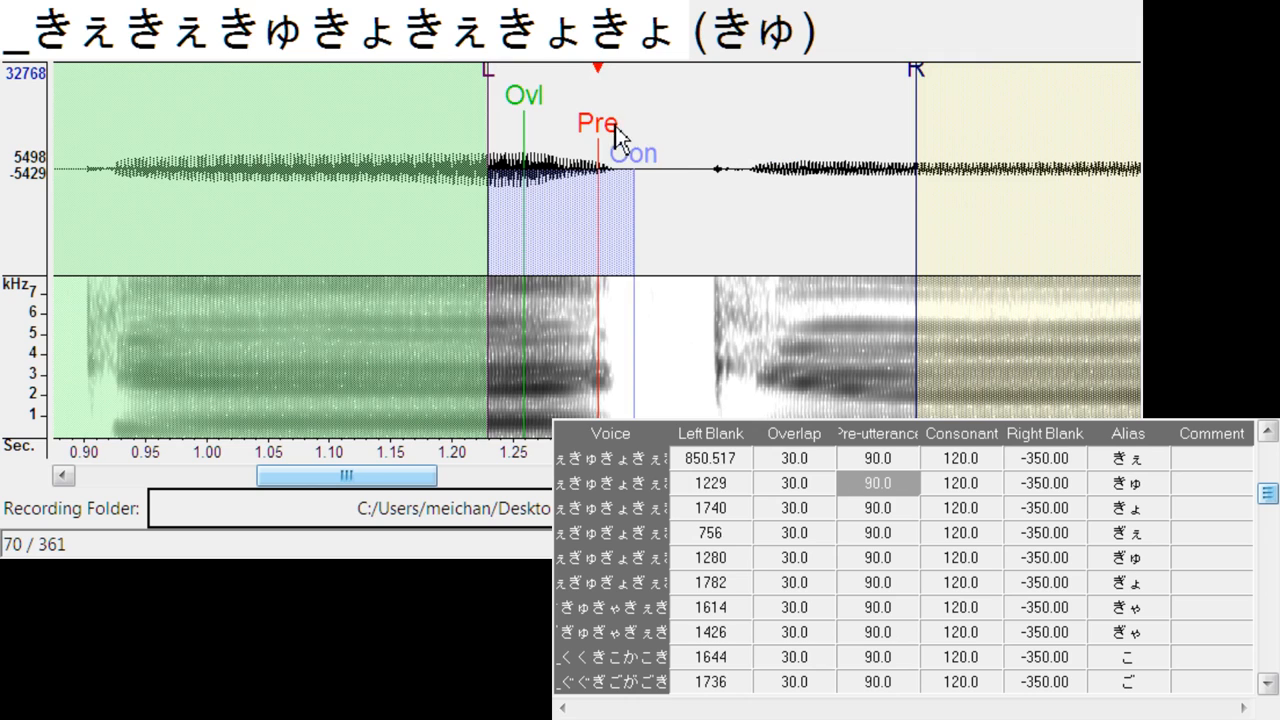
{"action": "left_click_drag", "start_coordinate": [618, 135], "coordinate": [795, 148]}
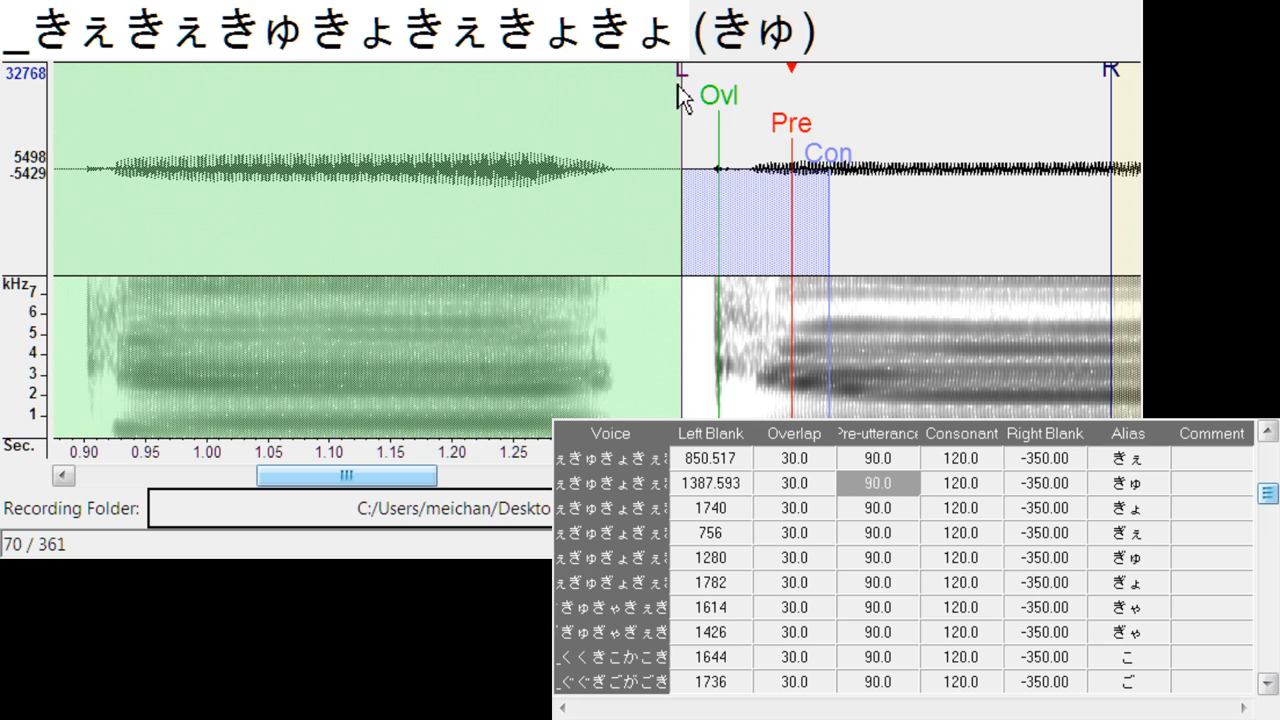
{"action": "mouse_move", "coordinate": [683, 89]}
{"action": "left_mouse_down"}
{"action": "mouse_move", "coordinate": [646, 92]}
{"action": "mouse_move", "coordinate": [693, 104]}
{"action": "mouse_move", "coordinate": [675, 105]}
{"action": "left_mouse_up"}
- Align きょ's pre-utterance with the vowel onset, moving the left blank to about 1882 and the overlap to about 38.8 before the burst
{"action": "key", "text": "Down"}
{"action": "mouse_move", "coordinate": [612, 175]}
{"action": "left_mouse_down"}
{"action": "mouse_move", "coordinate": [844, 149]}
{"action": "mouse_move", "coordinate": [820, 150]}
{"action": "left_mouse_up"}
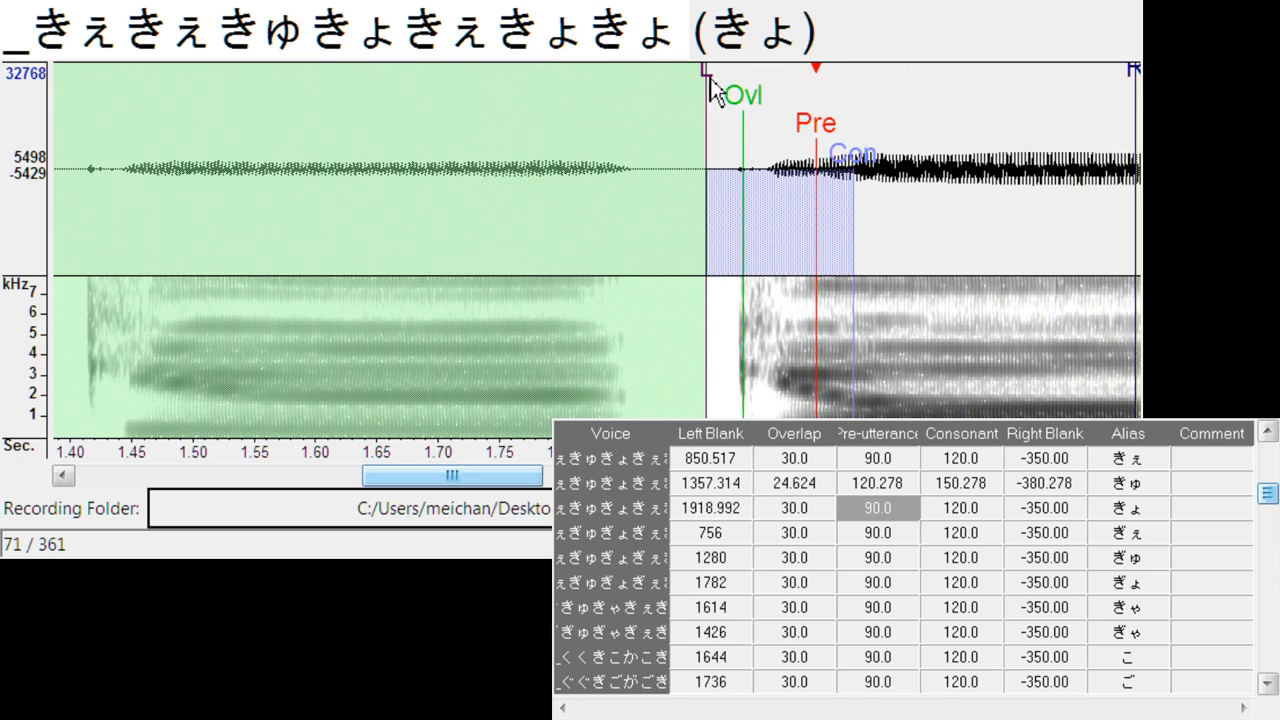
{"action": "left_click_drag", "start_coordinate": [707, 85], "coordinate": [664, 100]}
{"action": "mouse_move", "coordinate": [741, 108]}
{"action": "left_mouse_down"}
{"action": "mouse_move", "coordinate": [694, 117]}
{"action": "mouse_move", "coordinate": [711, 117]}
{"action": "left_mouse_up"}
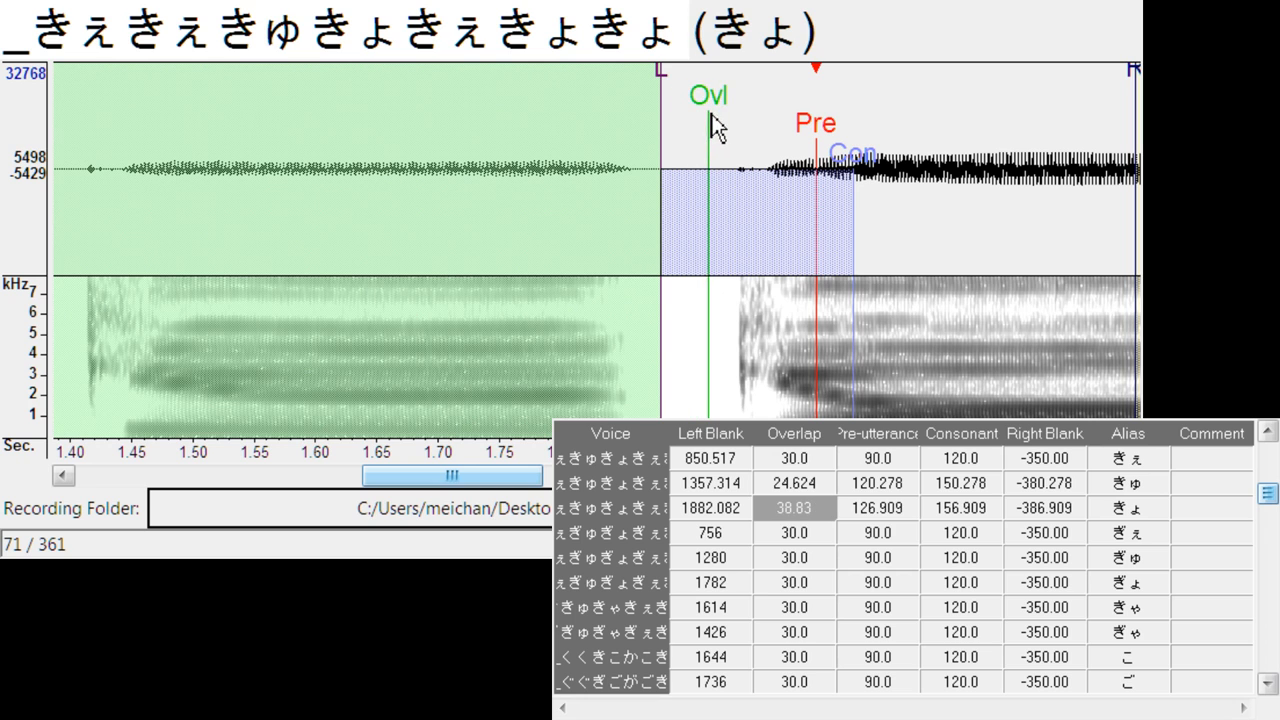
- Align the pre-utterance of ぎぇ and ぎゅ with the vowel onsets, at left blanks of about 895 and 1419 and overlaps of about 20.8 and 28.4
{"action": "key", "text": "Down"}
{"action": "mouse_move", "coordinate": [597, 136]}
{"action": "left_mouse_down"}
{"action": "mouse_move", "coordinate": [808, 166]}
{"action": "mouse_move", "coordinate": [787, 185]}
{"action": "mouse_move", "coordinate": [781, 173]}
{"action": "left_mouse_up"}
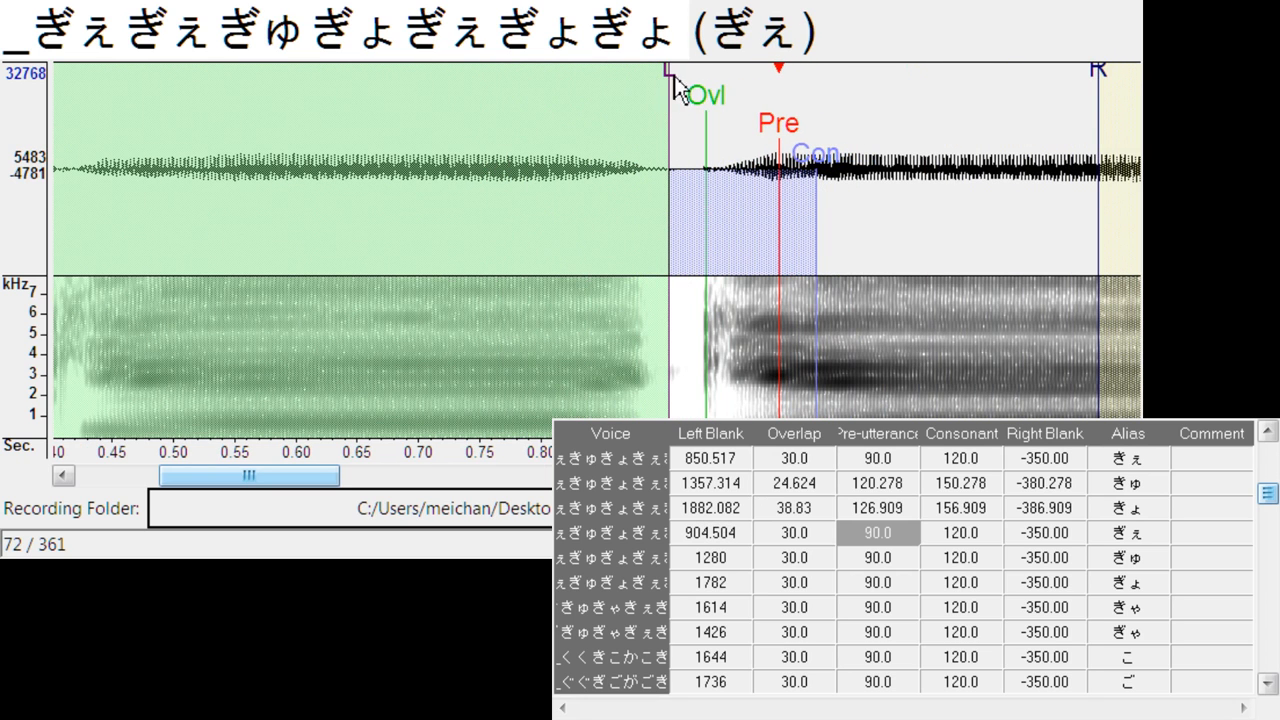
{"action": "mouse_move", "coordinate": [676, 87]}
{"action": "left_mouse_down"}
{"action": "mouse_move", "coordinate": [665, 88]}
{"action": "mouse_move", "coordinate": [688, 128]}
{"action": "left_mouse_up"}
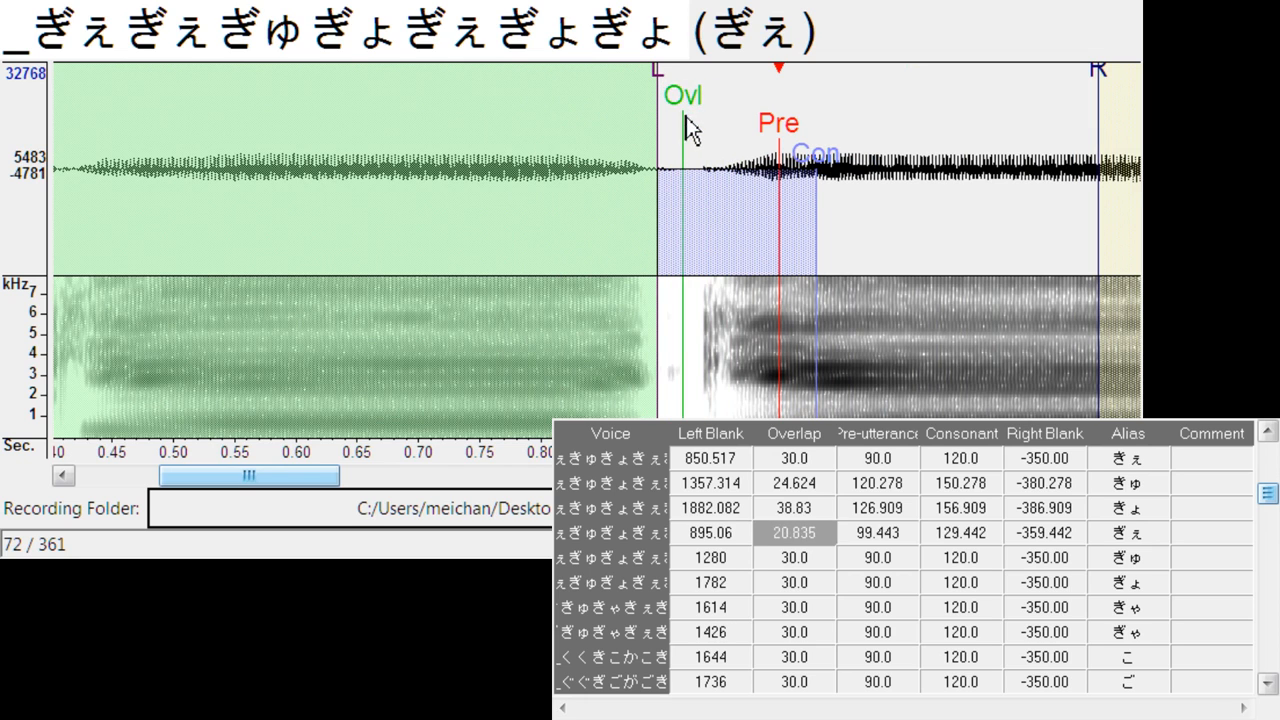
{"action": "key", "text": "Down"}
{"action": "left_click_drag", "start_coordinate": [615, 143], "coordinate": [770, 141]}
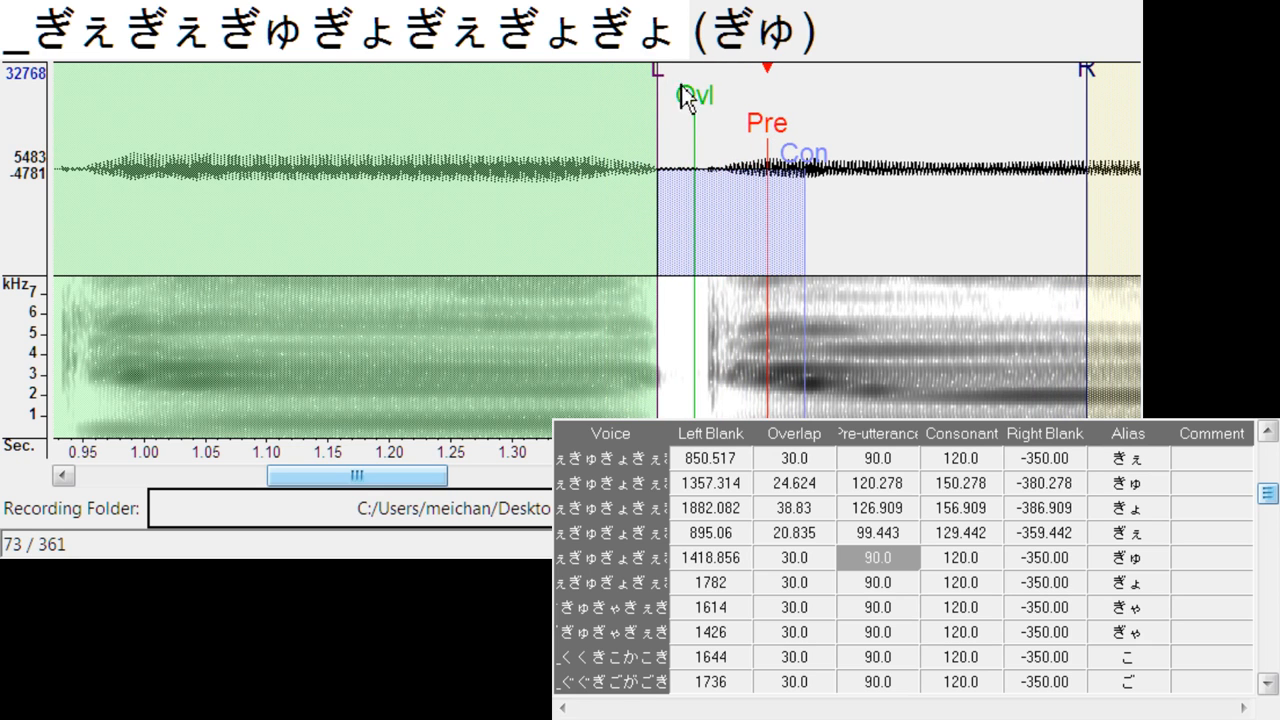
{"action": "left_click_drag", "start_coordinate": [699, 102], "coordinate": [696, 108]}
- Align ぎょ's pre-utterance with the vowel onset, with left blank about 1938, overlap 15.2 and consonant about 163.8
{"action": "key", "text": "Down"}
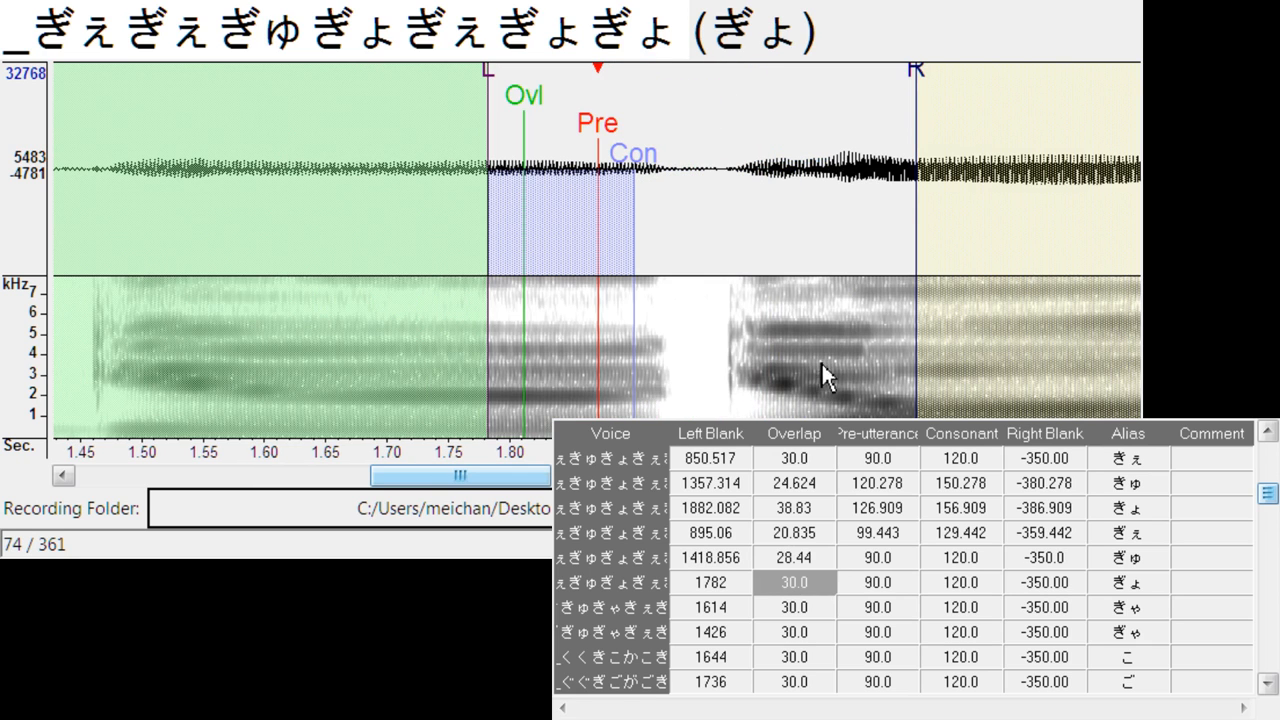
{"action": "mouse_move", "coordinate": [606, 124]}
{"action": "left_mouse_down"}
{"action": "mouse_move", "coordinate": [811, 137]}
{"action": "mouse_move", "coordinate": [880, 170]}
{"action": "left_mouse_up"}
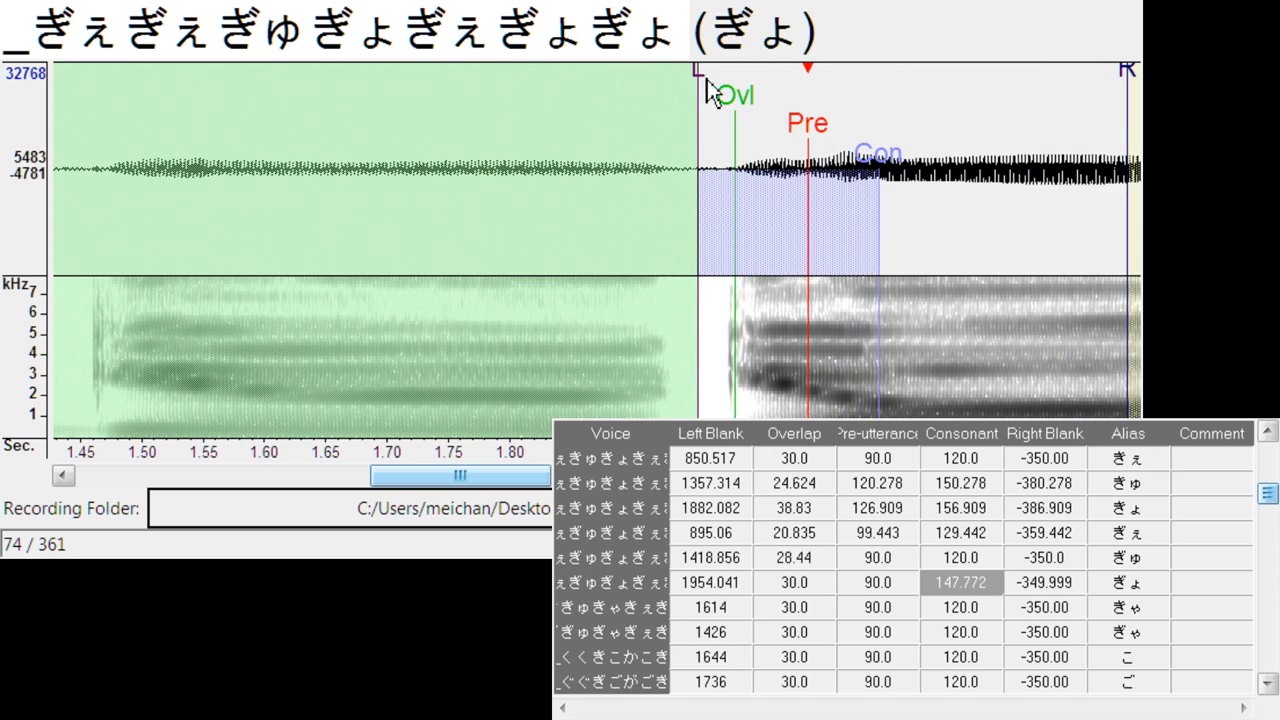
{"action": "mouse_move", "coordinate": [708, 81]}
{"action": "left_mouse_down"}
{"action": "mouse_move", "coordinate": [678, 92]}
{"action": "mouse_move", "coordinate": [709, 92]}
{"action": "mouse_move", "coordinate": [697, 96]}
{"action": "left_mouse_up"}
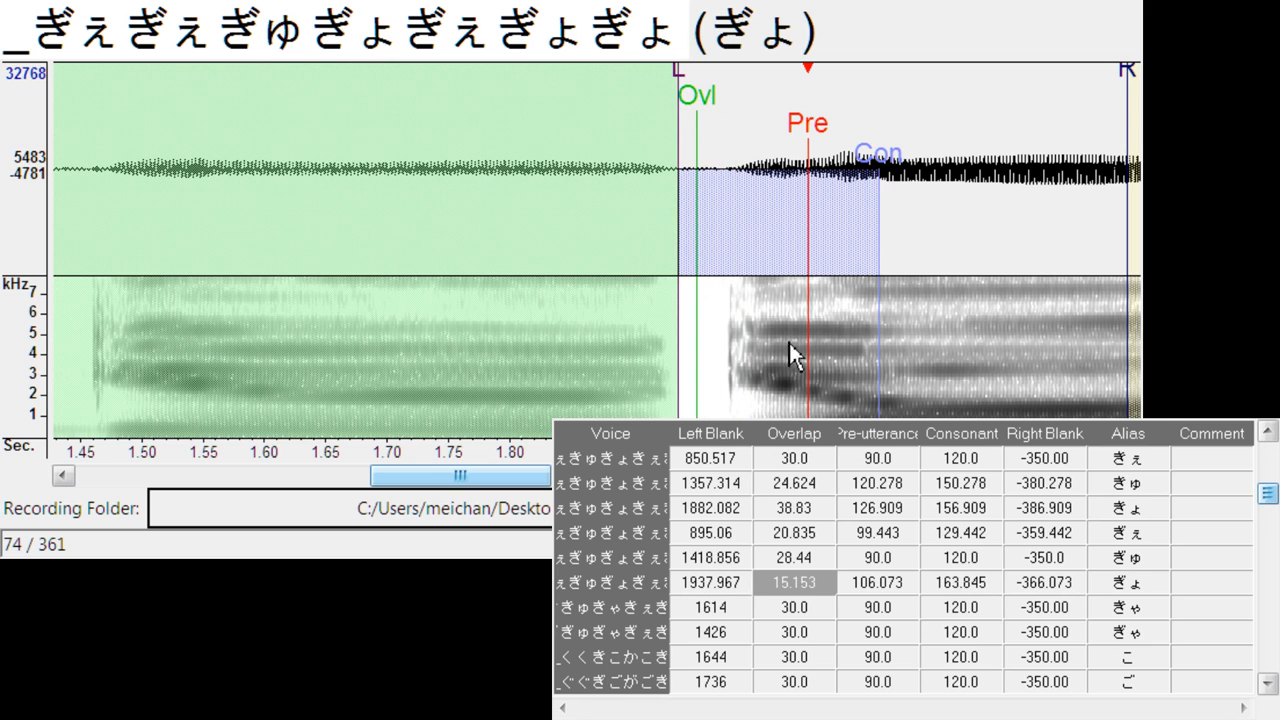
- Align きゃ's pre-utterance with the vowel onset, with left blank about 1747, overlap about 34.1 before the burst and consonant about 173.3
{"action": "key", "text": "Down"}
{"action": "left_click_drag", "start_coordinate": [606, 127], "coordinate": [812, 130]}
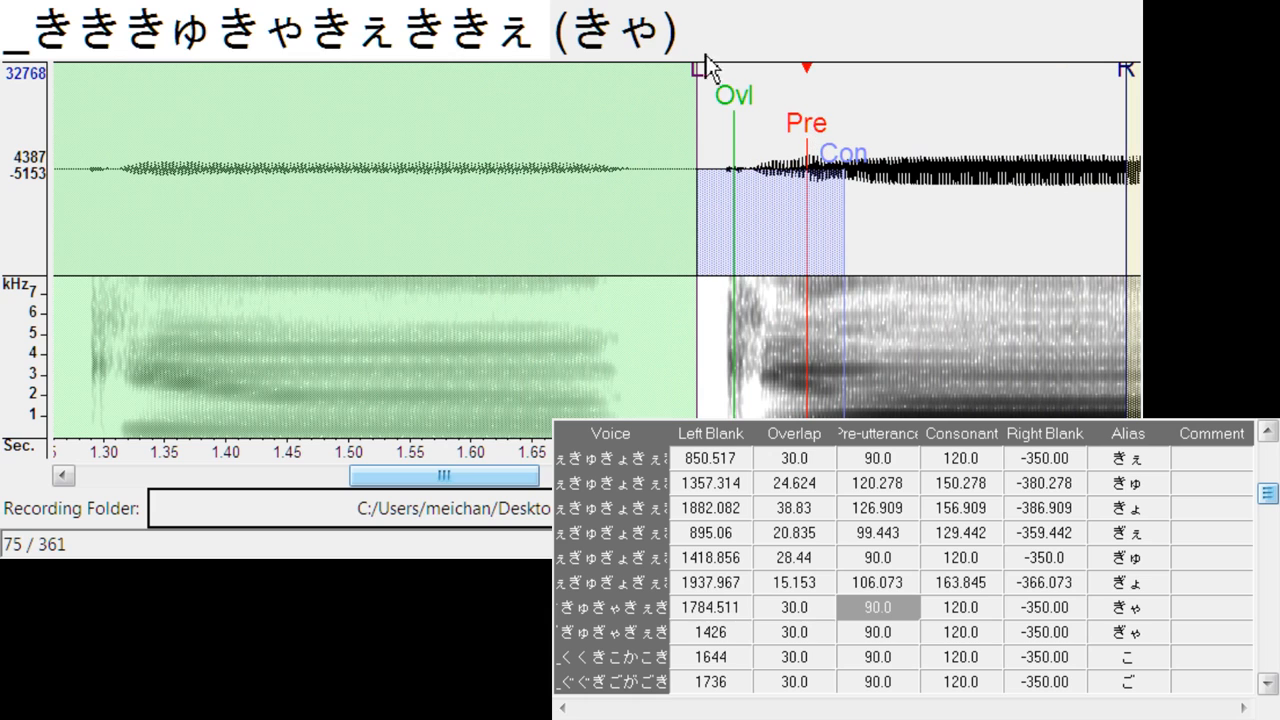
{"action": "mouse_move", "coordinate": [706, 68]}
{"action": "left_mouse_down"}
{"action": "mouse_move", "coordinate": [709, 80]}
{"action": "mouse_move", "coordinate": [656, 107]}
{"action": "left_mouse_up"}
{"action": "left_click_drag", "start_coordinate": [733, 113], "coordinate": [697, 117]}
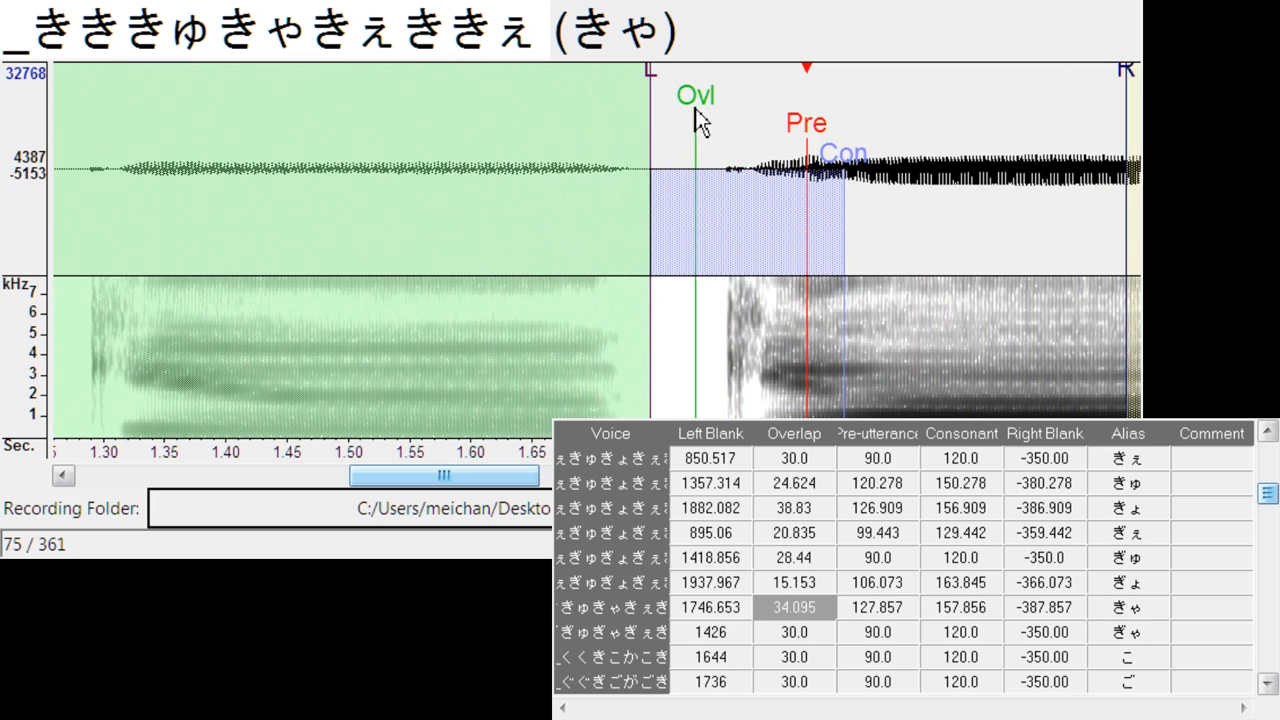
{"action": "left_click_drag", "start_coordinate": [846, 165], "coordinate": [867, 165]}
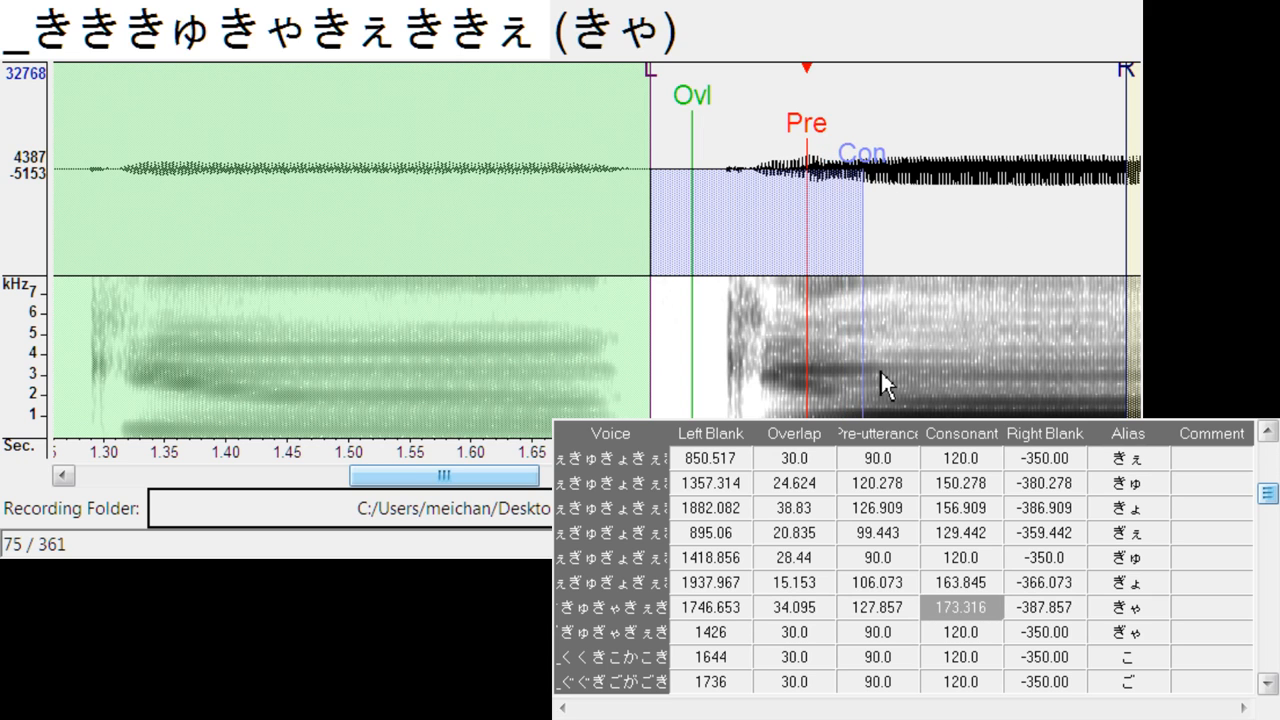
- Align ぎゃ's pre-utterance with the vowel onset, with left blank about 1563, overlap about 18.9 and consonant about 173.3
{"action": "key", "text": "Down"}
{"action": "left_click_drag", "start_coordinate": [610, 142], "coordinate": [802, 153]}
{"action": "mouse_move", "coordinate": [678, 82]}
{"action": "left_mouse_down"}
{"action": "mouse_move", "coordinate": [658, 86]}
{"action": "mouse_move", "coordinate": [708, 105]}
{"action": "mouse_move", "coordinate": [681, 136]}
{"action": "left_mouse_up"}
{"action": "left_click_drag", "start_coordinate": [840, 152], "coordinate": [873, 168]}
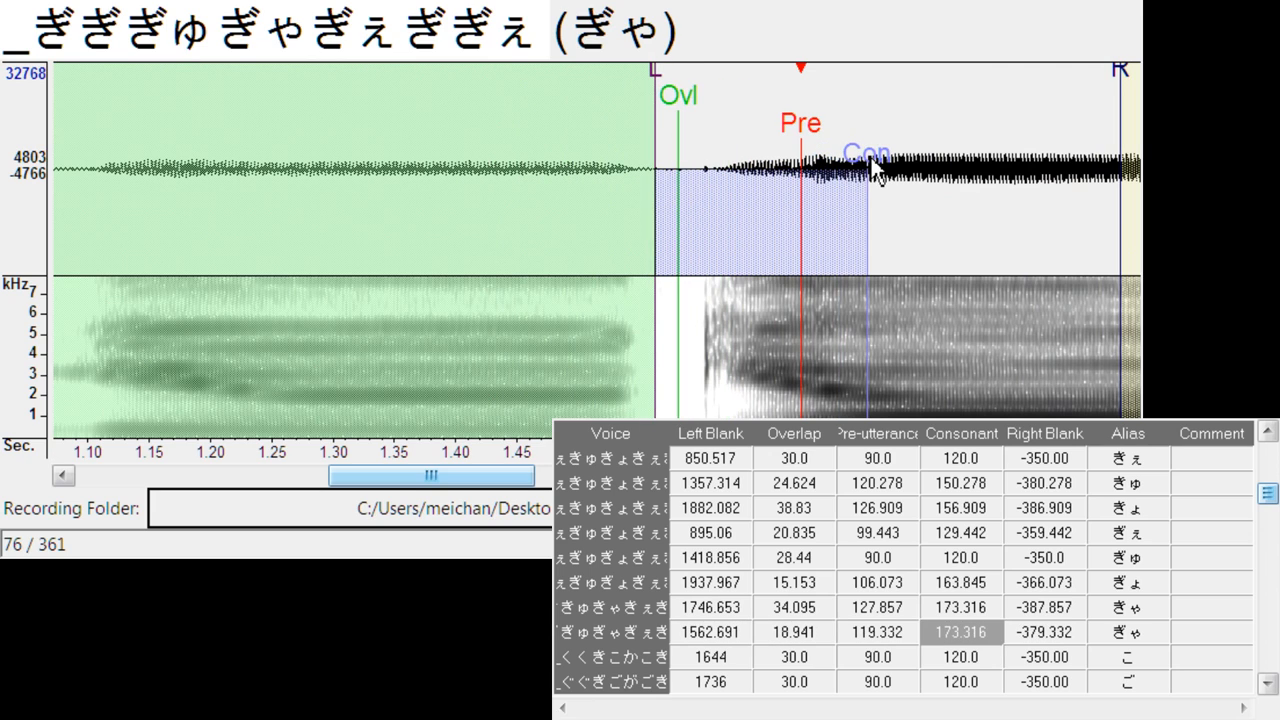
- Align こ's pre-utterance with the vowel onset, with left blank about 1802, overlap about 25.6 and consonant about 151.5
{"action": "key", "text": "Down"}
{"action": "left_click_drag", "start_coordinate": [605, 150], "coordinate": [871, 166]}
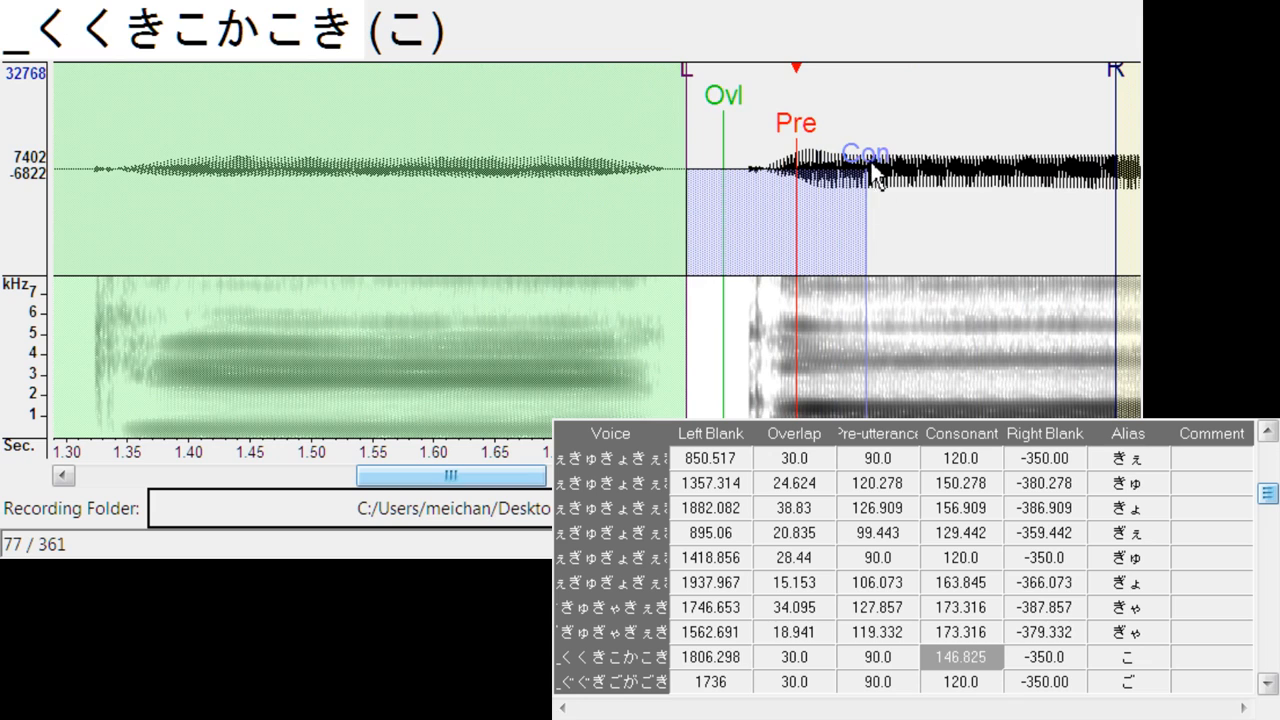
{"action": "mouse_move", "coordinate": [698, 86]}
{"action": "left_mouse_down"}
{"action": "mouse_move", "coordinate": [686, 100]}
{"action": "mouse_move", "coordinate": [712, 106]}
{"action": "left_mouse_up"}
- Align ご's pre-utterance with the vowel onset and move the left blank to about 1926, past the end of the preceding vowel
{"action": "key", "text": "Down"}
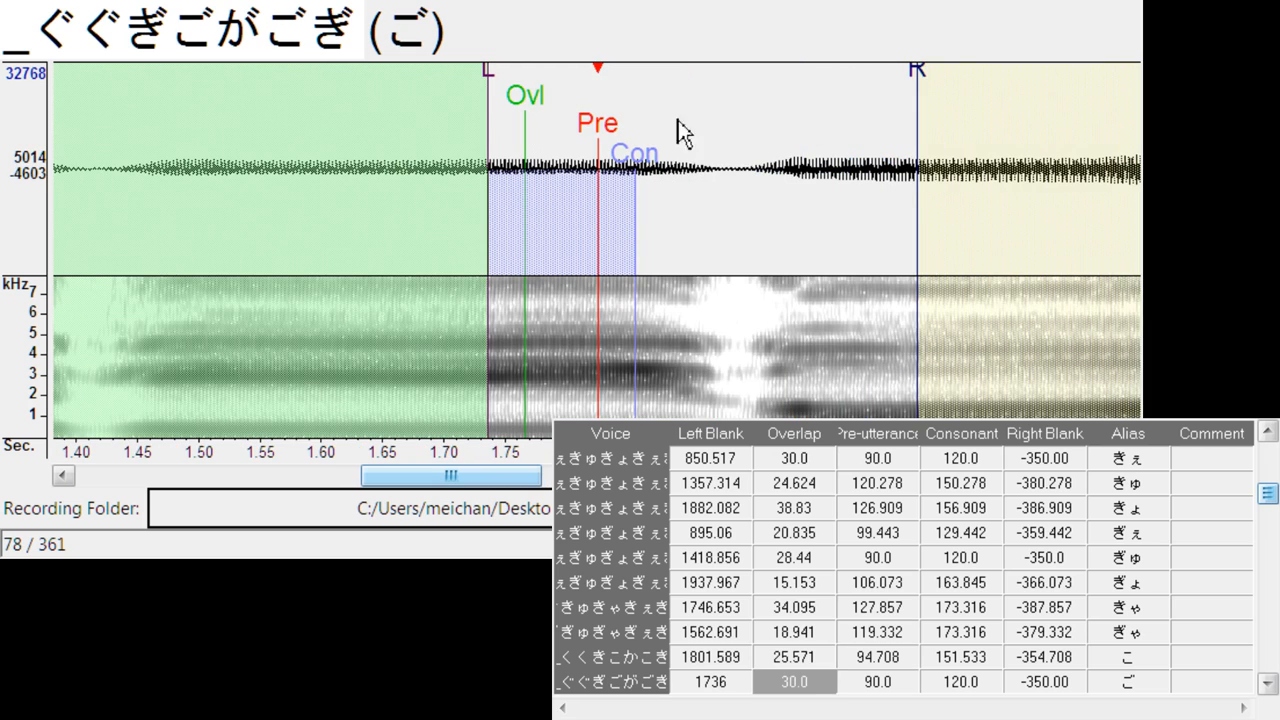
{"action": "mouse_move", "coordinate": [608, 128]}
{"action": "left_mouse_down"}
{"action": "mouse_move", "coordinate": [824, 130]}
{"action": "mouse_move", "coordinate": [812, 140]}
{"action": "left_mouse_up"}
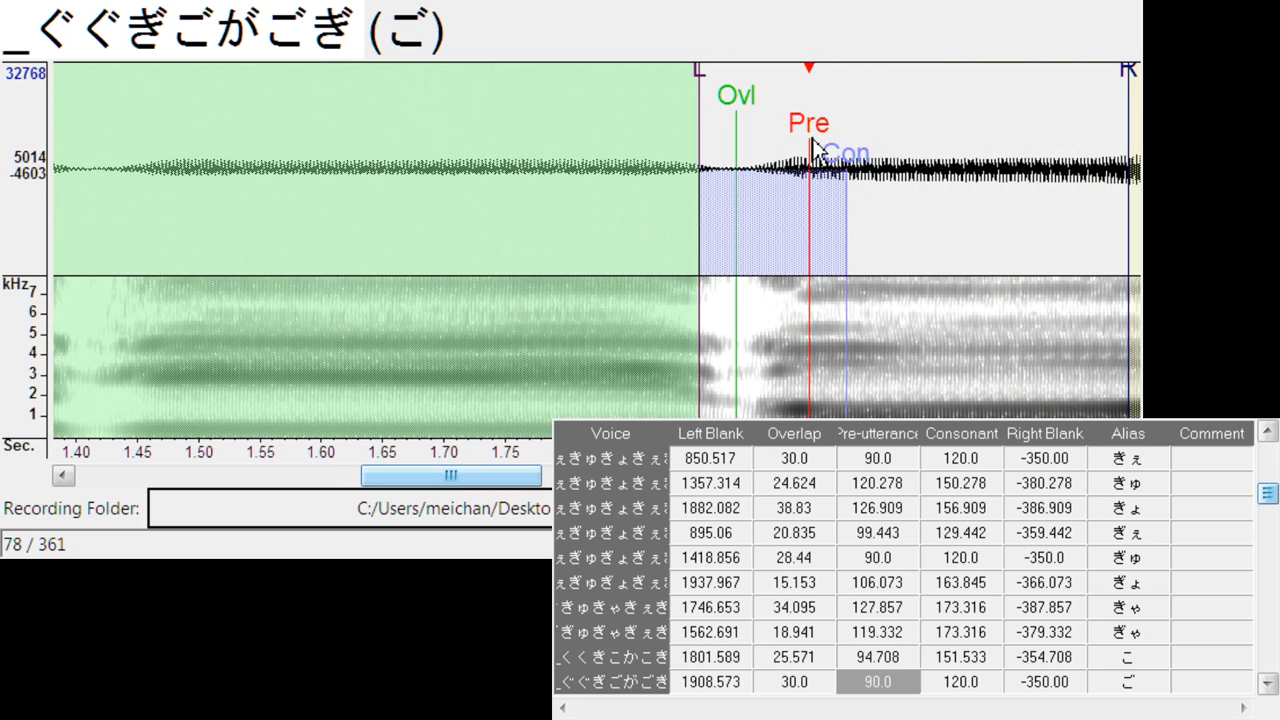
{"action": "left_click_drag", "start_coordinate": [702, 79], "coordinate": [722, 76]}
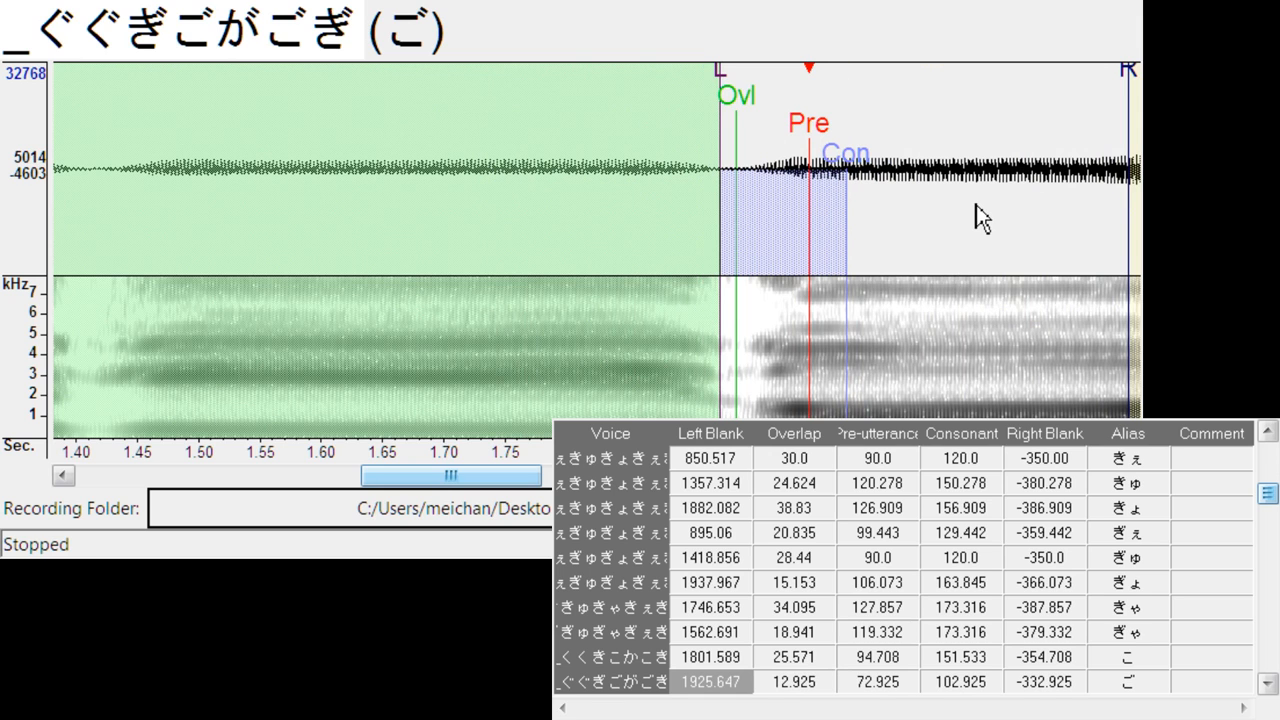
- Align the pre-utterance of さ and すぃ with the vowel onsets, at left blanks of about 793 and 1287, with すぃ's overlap about 36.9
{"action": "key", "text": "Down"}
{"action": "left_click_drag", "start_coordinate": [590, 145], "coordinate": [733, 120]}
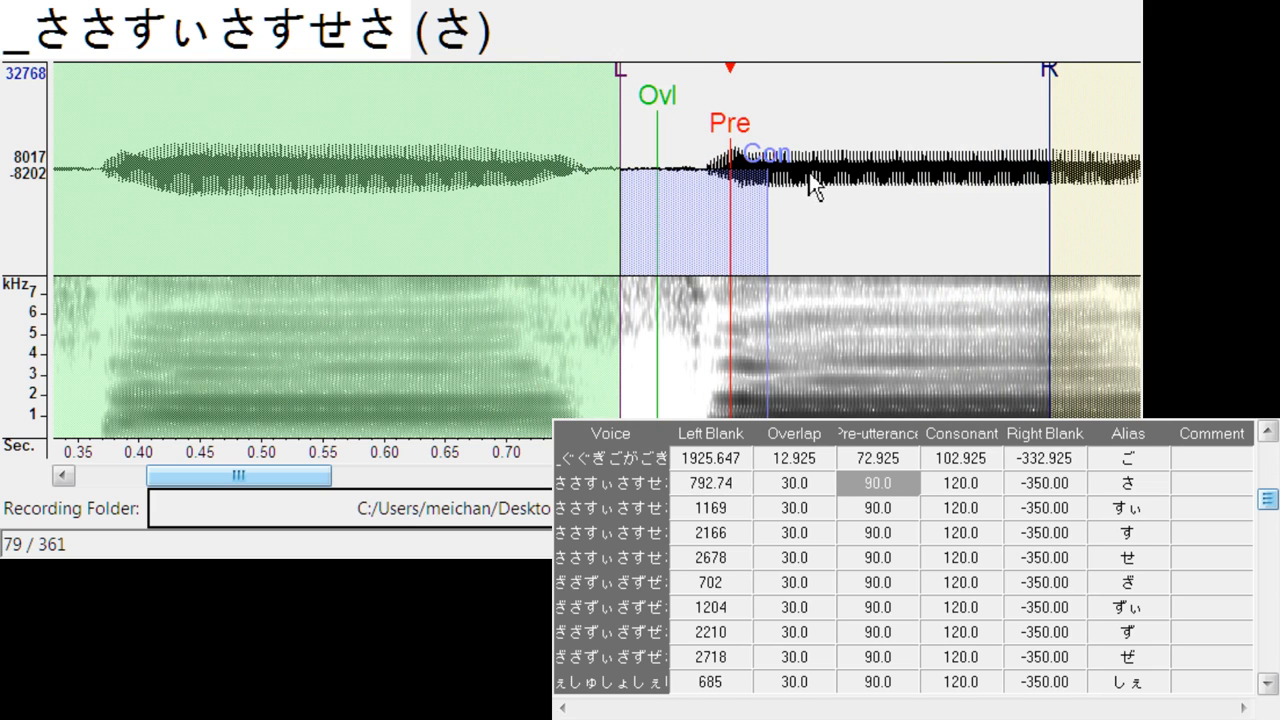
{"action": "key", "text": "Down"}
{"action": "left_click_drag", "start_coordinate": [587, 127], "coordinate": [771, 145]}
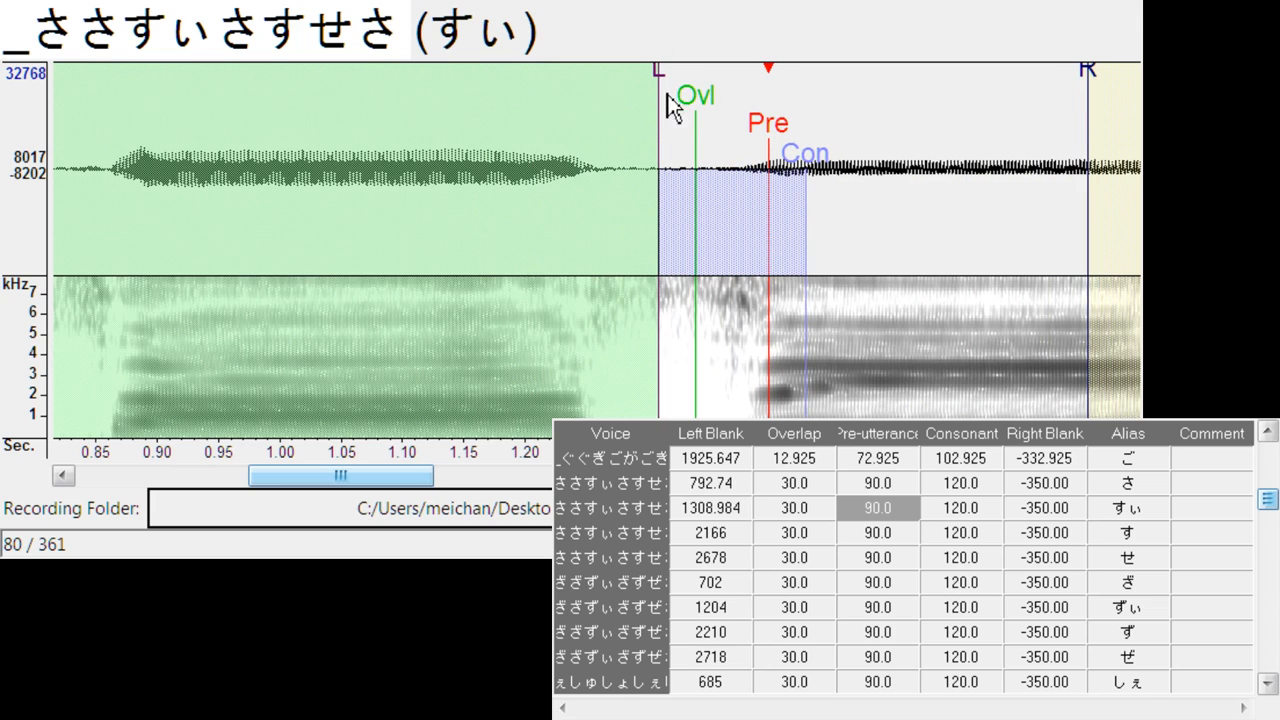
{"action": "mouse_move", "coordinate": [665, 98]}
{"action": "left_mouse_down"}
{"action": "mouse_move", "coordinate": [637, 100]}
{"action": "mouse_move", "coordinate": [678, 105]}
{"action": "left_mouse_up"}
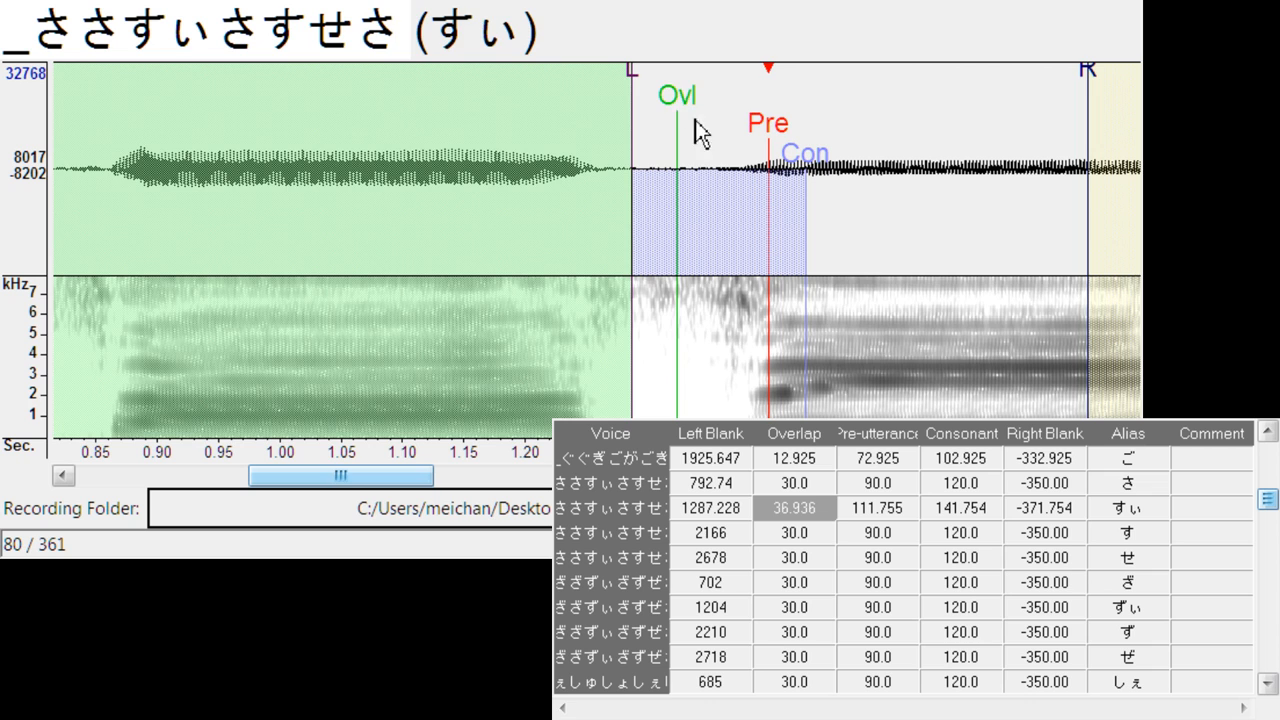
- Align す's pre-utterance with the vowel onset, with left blank about 2303, overlap about 67.2 and consonant about 192.3
{"action": "key", "text": "Down"}
{"action": "left_click_drag", "start_coordinate": [604, 146], "coordinate": [826, 152]}
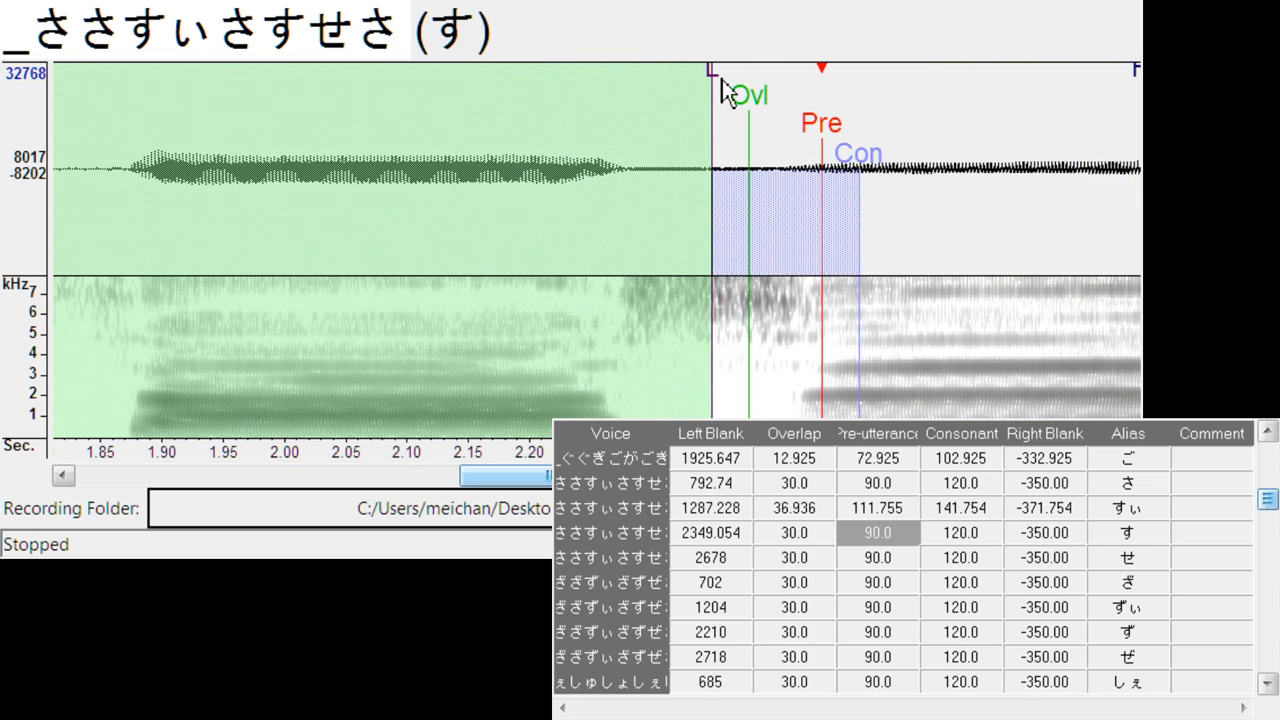
{"action": "left_click_drag", "start_coordinate": [722, 79], "coordinate": [655, 110]}
{"action": "mouse_move", "coordinate": [754, 110]}
{"action": "left_mouse_down"}
{"action": "mouse_move", "coordinate": [726, 118]}
{"action": "mouse_move", "coordinate": [741, 112]}
{"action": "left_mouse_up"}
{"action": "left_click_drag", "start_coordinate": [850, 176], "coordinate": [893, 176]}
- Align せ's pre-utterance with the vowel onset, with left blank about 2814, overlap about 36.9 and consonant about 164.8
{"action": "key", "text": "Down"}
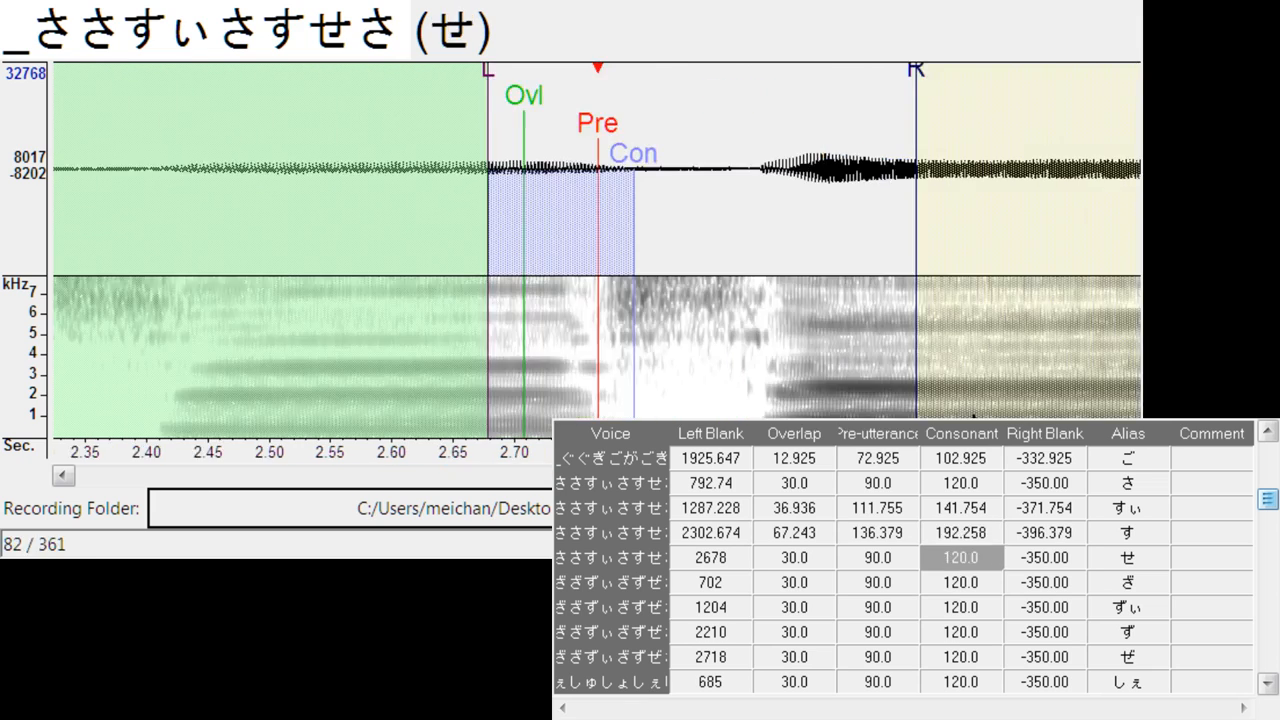
{"action": "left_click_drag", "start_coordinate": [608, 173], "coordinate": [790, 112]}
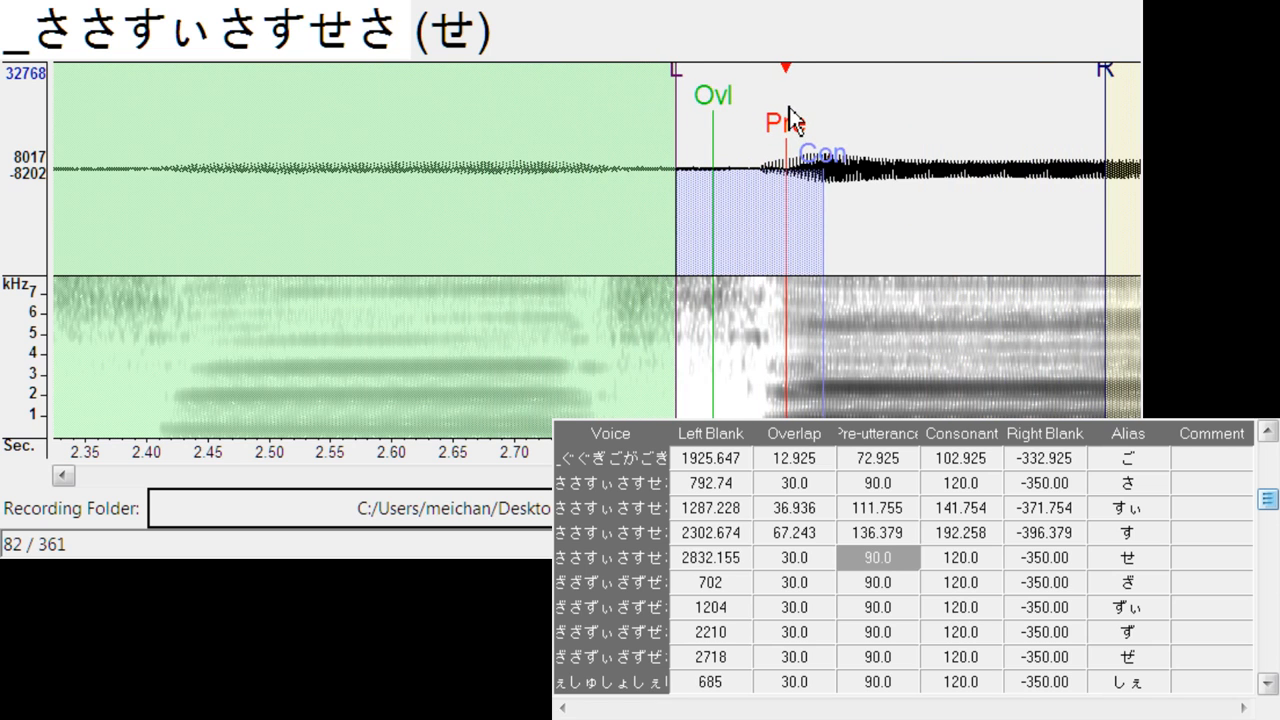
{"action": "left_click_drag", "start_coordinate": [829, 163], "coordinate": [858, 155]}
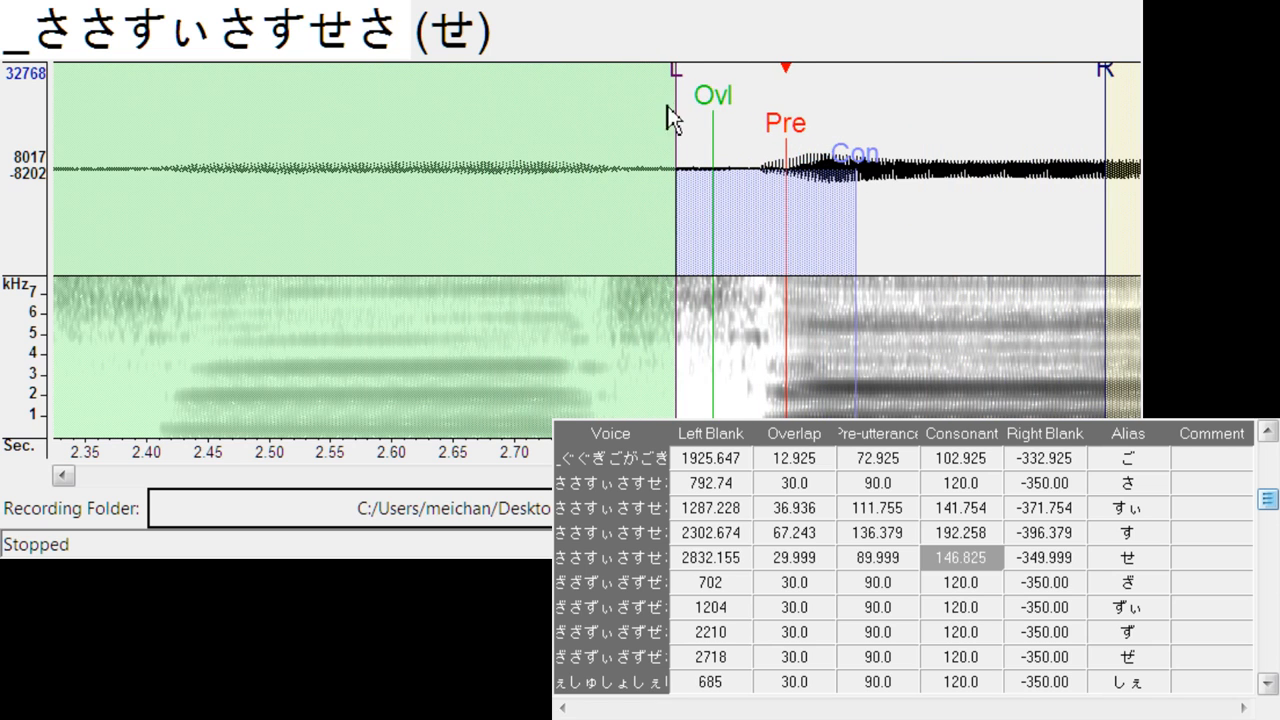
{"action": "left_click_drag", "start_coordinate": [675, 95], "coordinate": [650, 88]}
{"action": "left_click_drag", "start_coordinate": [721, 118], "coordinate": [703, 115]}
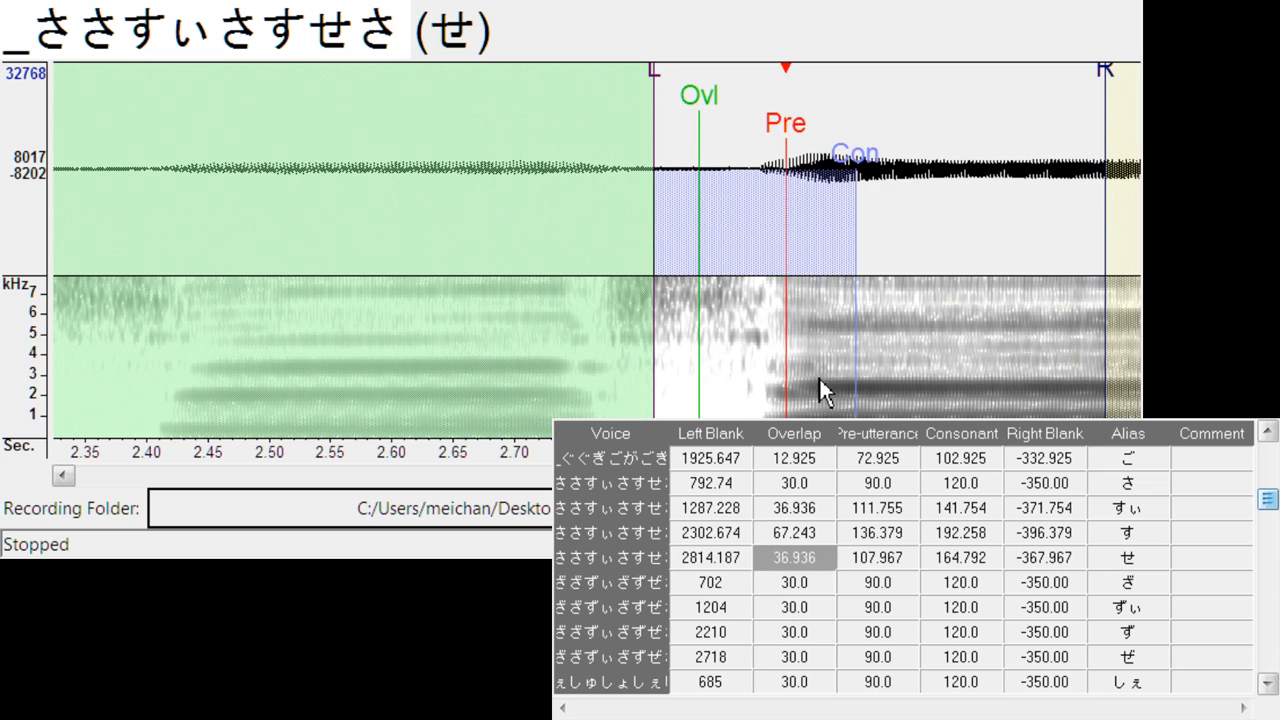
- Align the pre-utterance of ざ and ずぃ with the vowel onsets, at left blanks of about 816 and 1334 and consonants of about 156.3 and 178.1
{"action": "key", "text": "Down"}
{"action": "left_click_drag", "start_coordinate": [606, 151], "coordinate": [822, 157]}
{"action": "key", "text": "Down"}
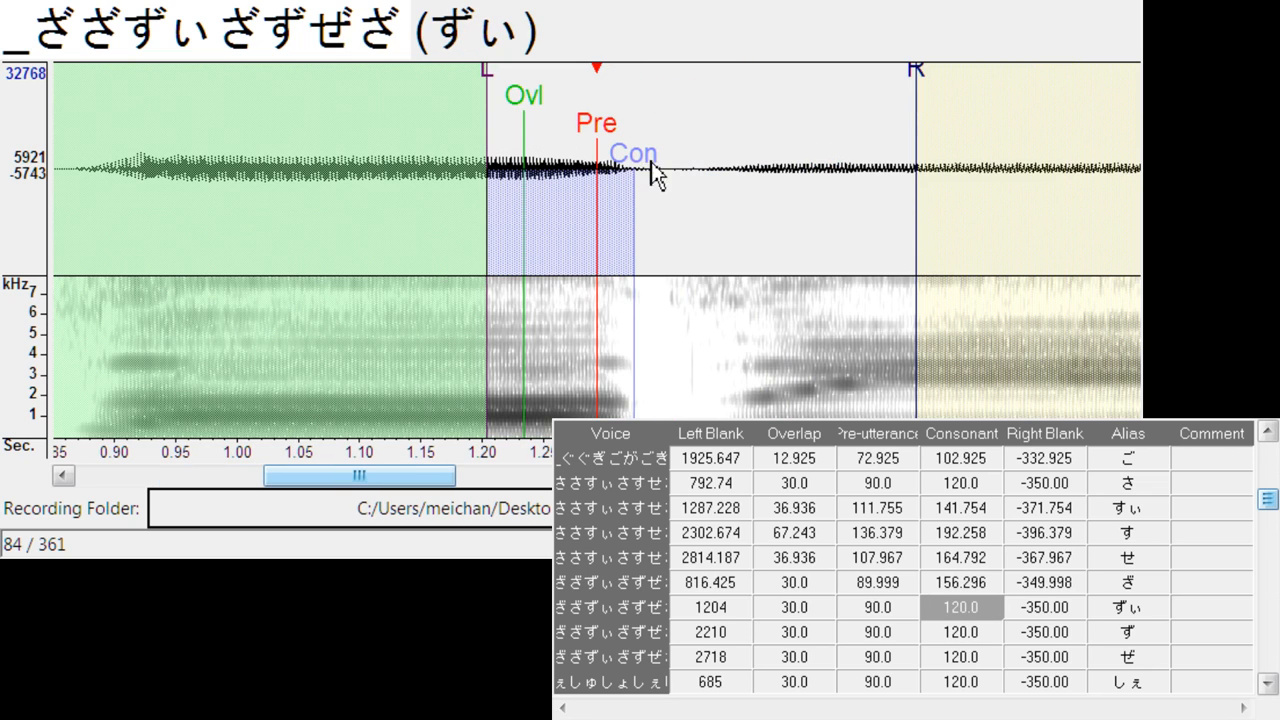
{"action": "mouse_move", "coordinate": [600, 148]}
{"action": "left_mouse_down"}
{"action": "mouse_move", "coordinate": [761, 144]}
{"action": "mouse_move", "coordinate": [862, 172]}
{"action": "left_mouse_up"}
- Align the pre-utterance of ず and ぜ with the vowel onsets, at left blanks of about 2372 and 2892
{"action": "key", "text": "Down"}
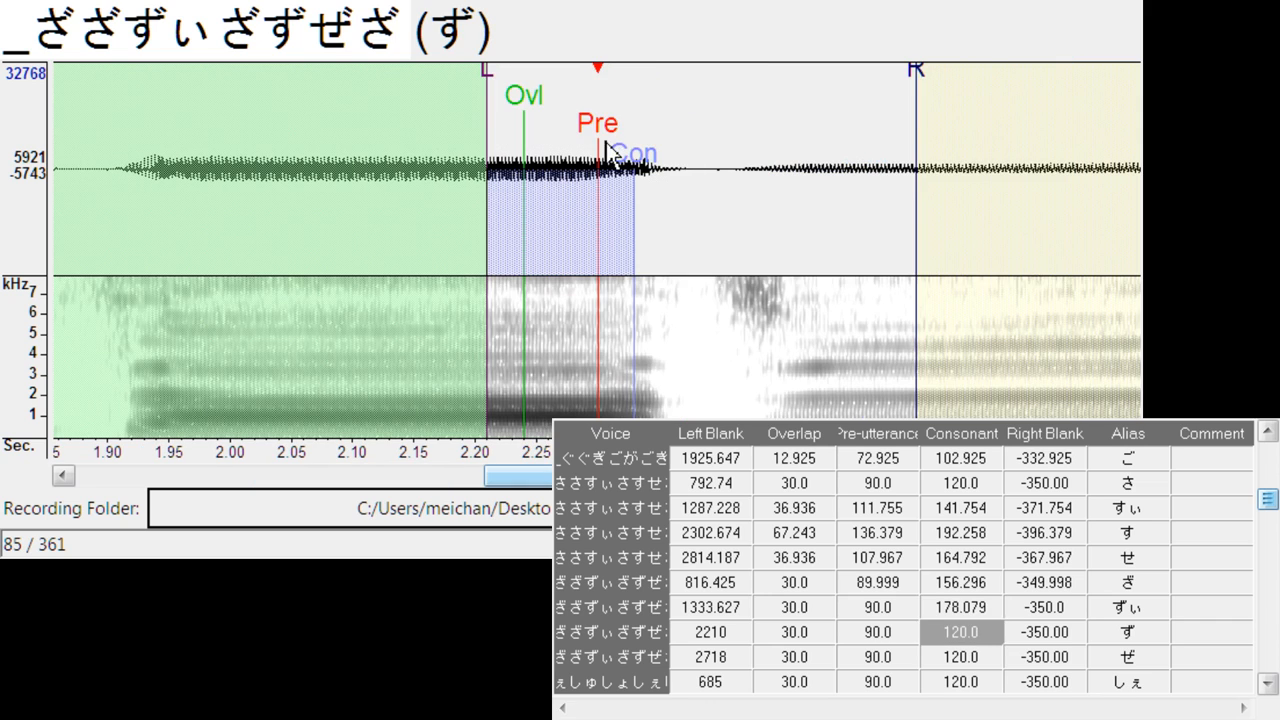
{"action": "left_click_drag", "start_coordinate": [606, 148], "coordinate": [800, 165]}
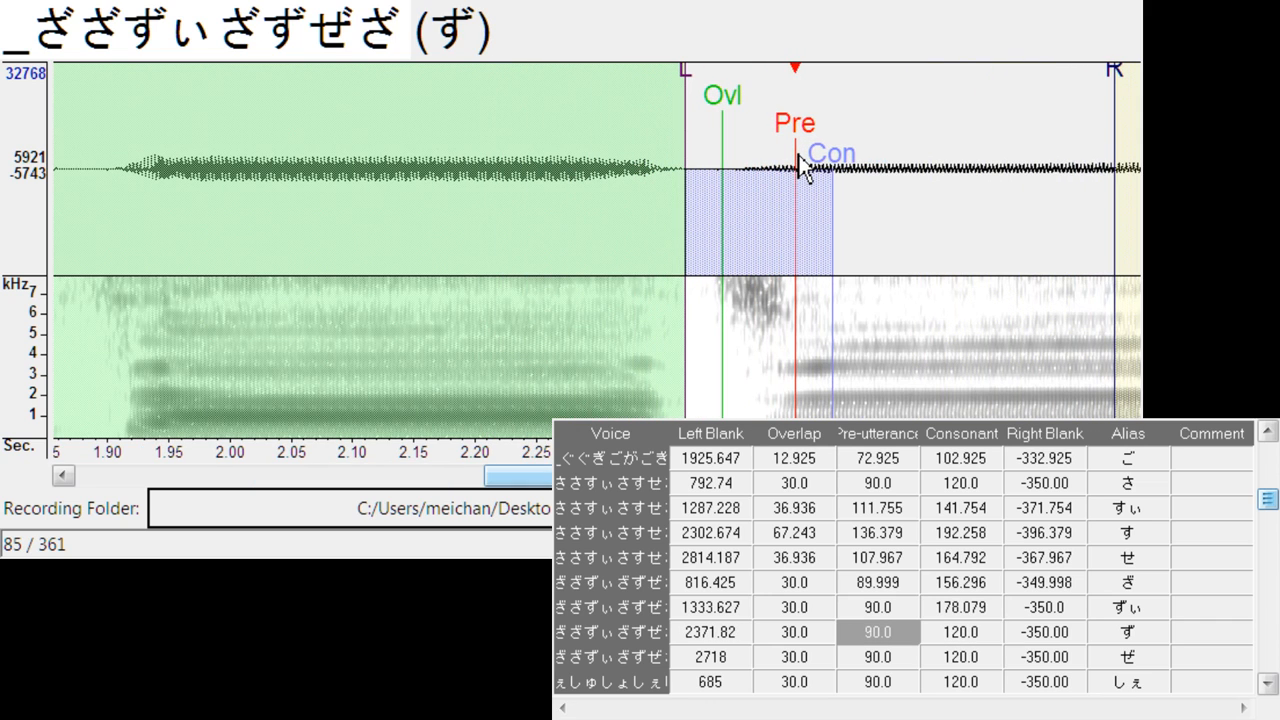
{"action": "key", "text": "Down"}
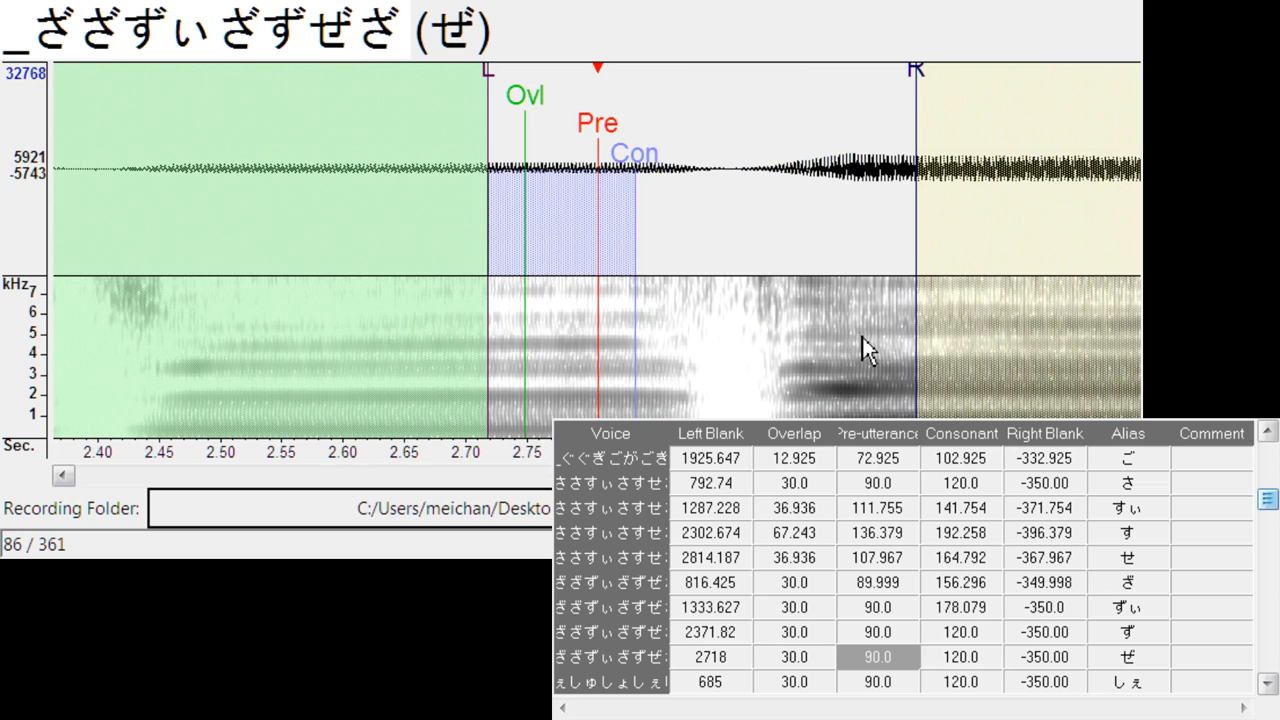
{"action": "left_click_drag", "start_coordinate": [622, 122], "coordinate": [814, 176]}
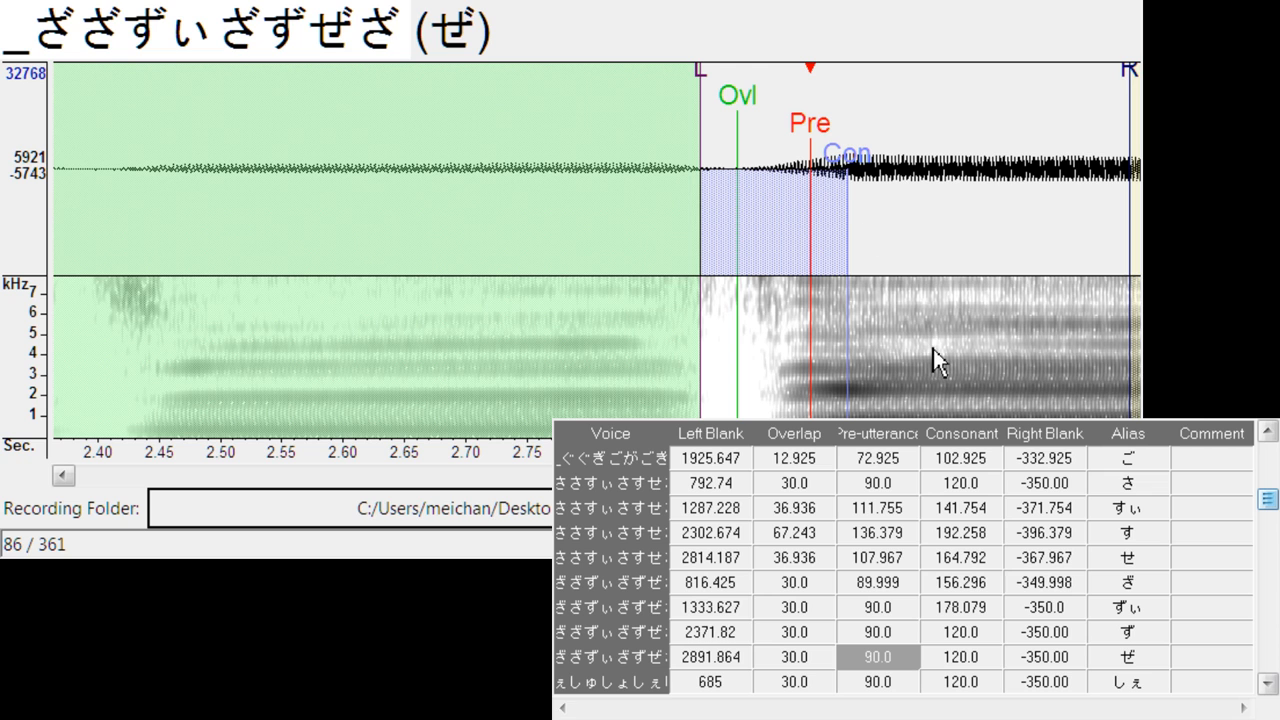
- Align しぇ, しゅ and しょ with the vowel onsets at left blanks of about 811, 1354 and 1842, with consonants about 149.7 for しぇ and 159.1 for しょ
{"action": "key", "text": "Down"}
{"action": "left_click_drag", "start_coordinate": [595, 143], "coordinate": [826, 175]}
{"action": "key", "text": "Down"}
{"action": "left_click_drag", "start_coordinate": [724, 183], "coordinate": [794, 240]}
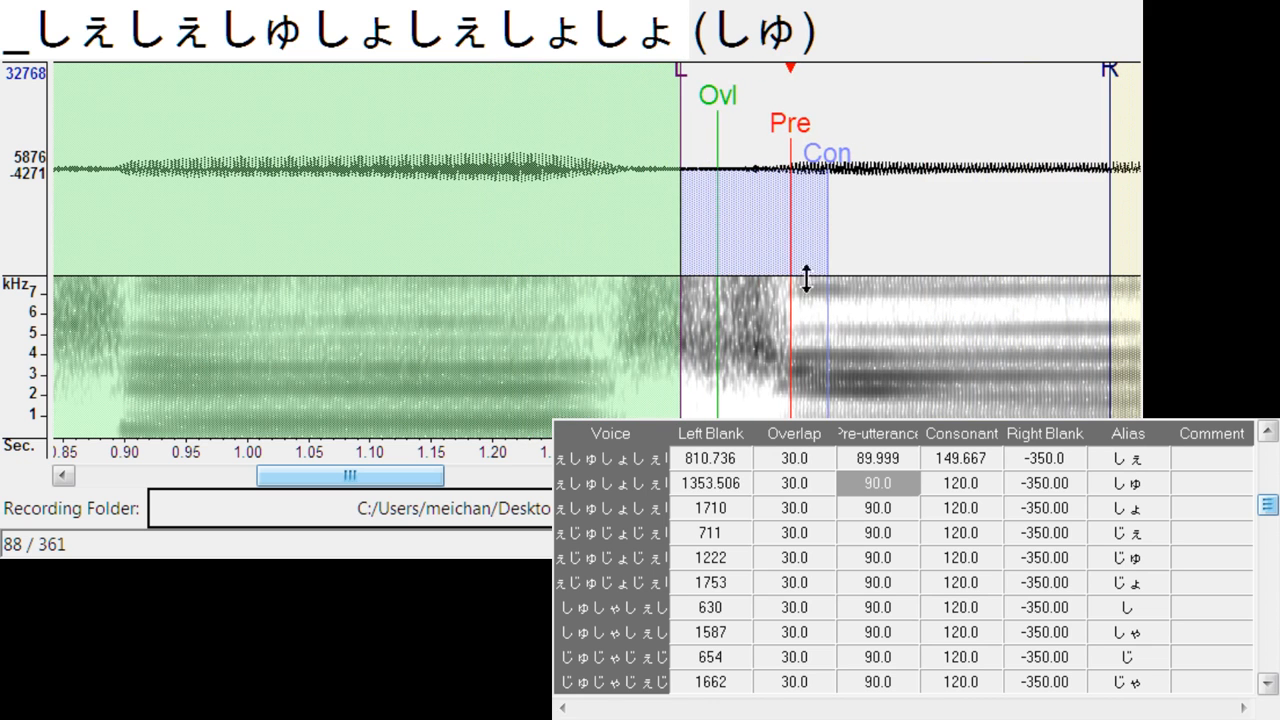
{"action": "key", "text": "Down"}
{"action": "mouse_move", "coordinate": [638, 137]}
{"action": "left_mouse_down"}
{"action": "mouse_move", "coordinate": [698, 172]}
{"action": "mouse_move", "coordinate": [846, 178]}
{"action": "left_mouse_up"}
- Align じぇ and じゅ with the vowel onsets at left blanks of about 837 and 1377, with じぇ's consonant about 167.6 and じゅ's overlap about 14.2
{"action": "key", "text": "Down"}
{"action": "mouse_move", "coordinate": [605, 130]}
{"action": "left_mouse_down"}
{"action": "mouse_move", "coordinate": [629, 127]}
{"action": "mouse_move", "coordinate": [743, 202]}
{"action": "mouse_move", "coordinate": [735, 216]}
{"action": "left_mouse_up"}
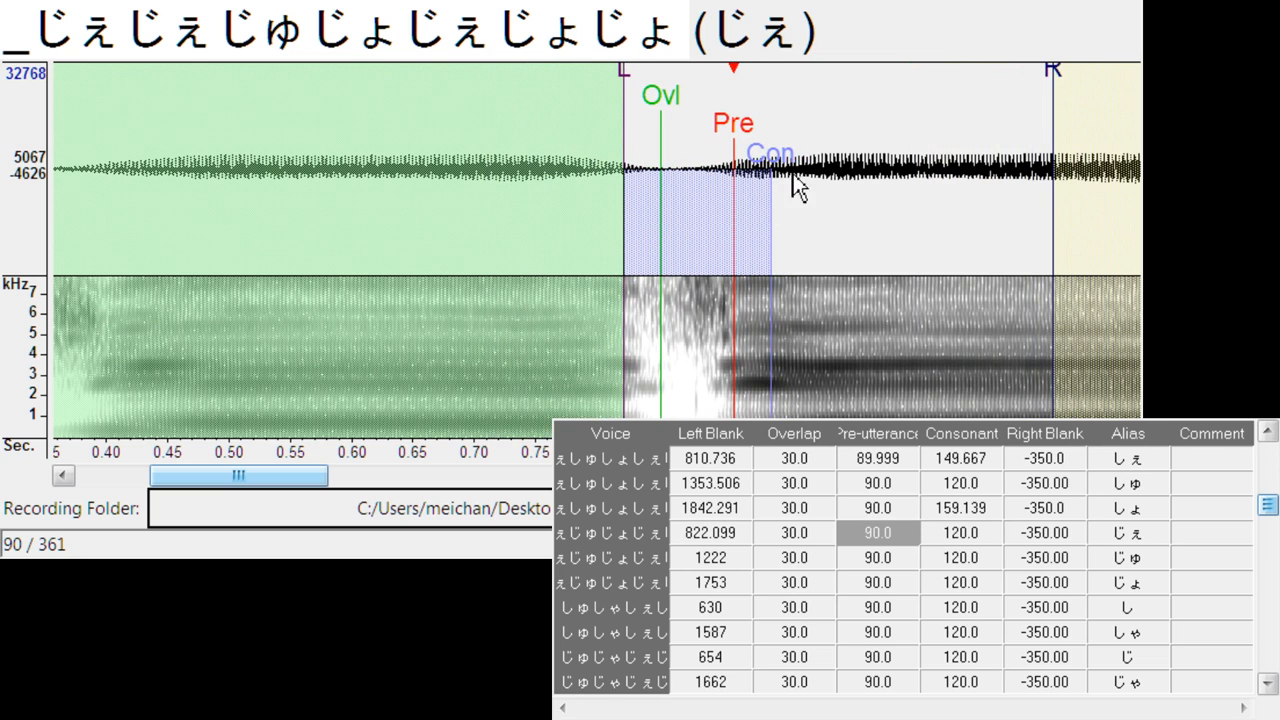
{"action": "left_click_drag", "start_coordinate": [793, 185], "coordinate": [851, 165]}
{"action": "mouse_move", "coordinate": [623, 100]}
{"action": "left_mouse_down"}
{"action": "mouse_move", "coordinate": [641, 77]}
{"action": "mouse_move", "coordinate": [667, 110]}
{"action": "mouse_move", "coordinate": [795, 170]}
{"action": "left_mouse_up"}
{"action": "key", "text": "Down"}
{"action": "left_click_drag", "start_coordinate": [722, 119], "coordinate": [700, 122]}
- Align じょ's pre-utterance with the vowel onset, moving the left blank to about 1901 and the overlap to about 22.7
{"action": "key", "text": "Down"}
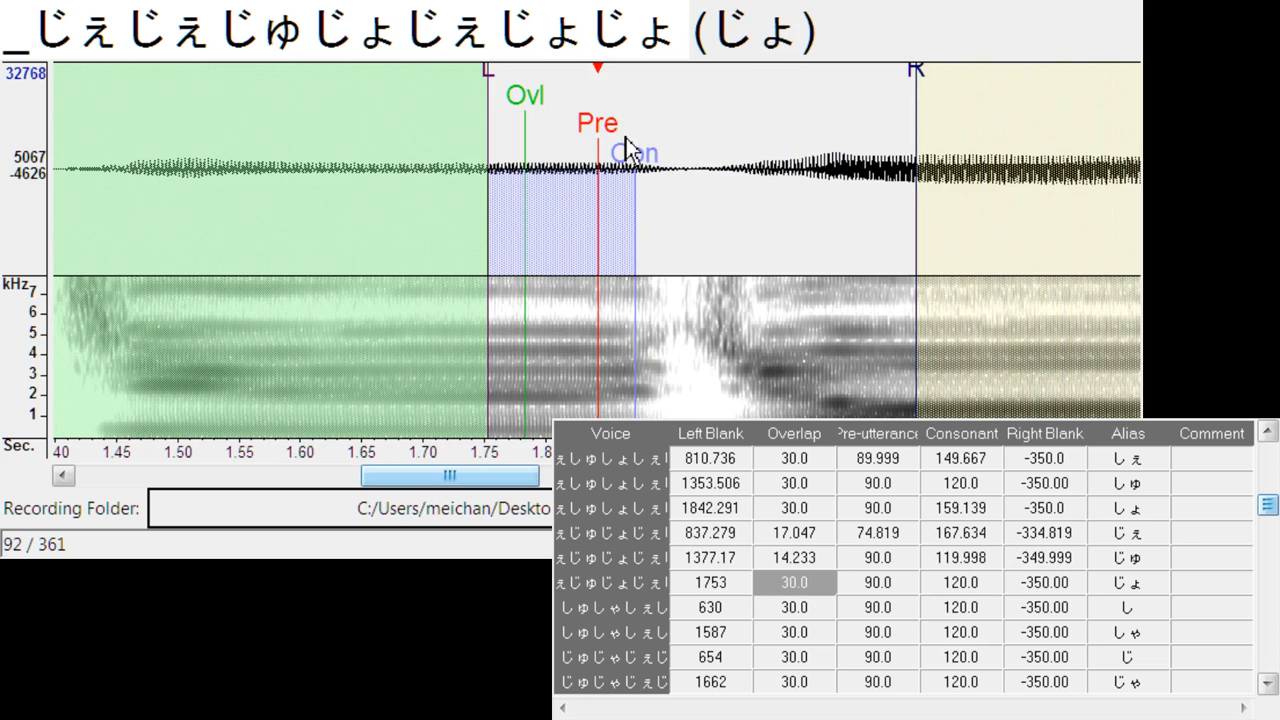
{"action": "mouse_move", "coordinate": [625, 138]}
{"action": "left_mouse_down"}
{"action": "mouse_move", "coordinate": [808, 155]}
{"action": "mouse_move", "coordinate": [799, 160]}
{"action": "left_mouse_up"}
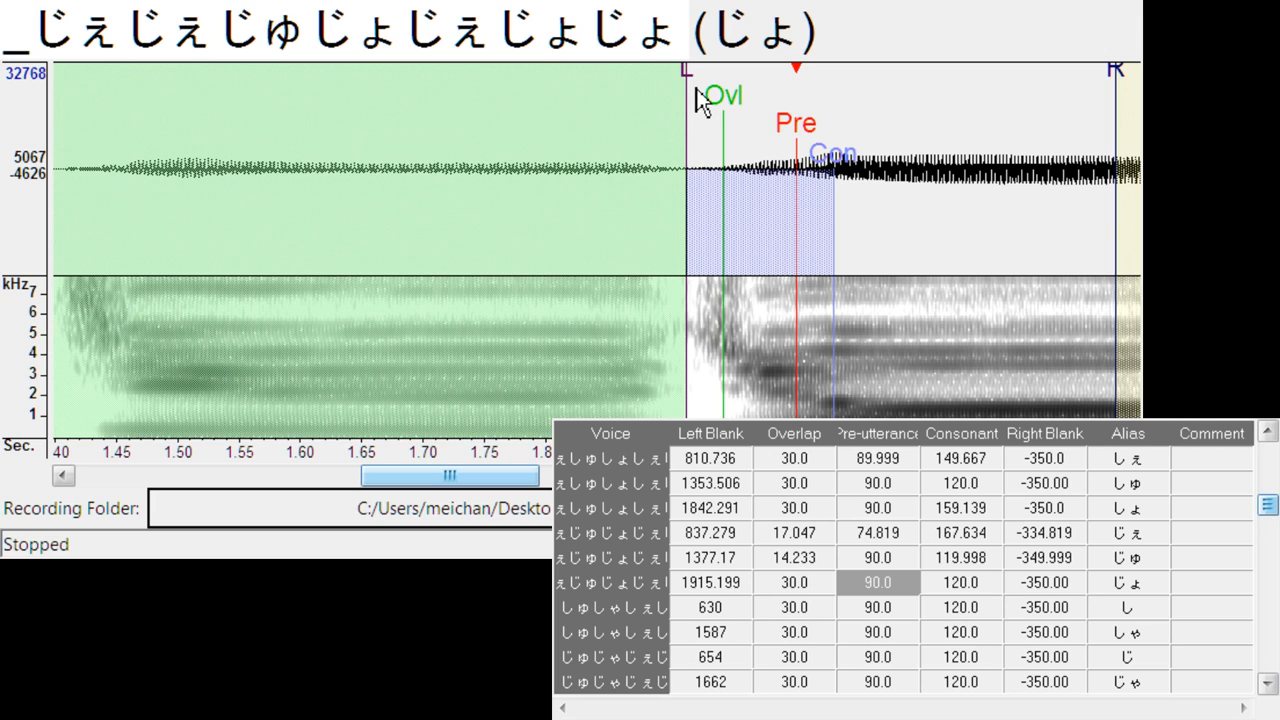
{"action": "mouse_move", "coordinate": [690, 100]}
{"action": "left_mouse_down"}
{"action": "mouse_move", "coordinate": [668, 95]}
{"action": "mouse_move", "coordinate": [699, 115]}
{"action": "left_mouse_up"}
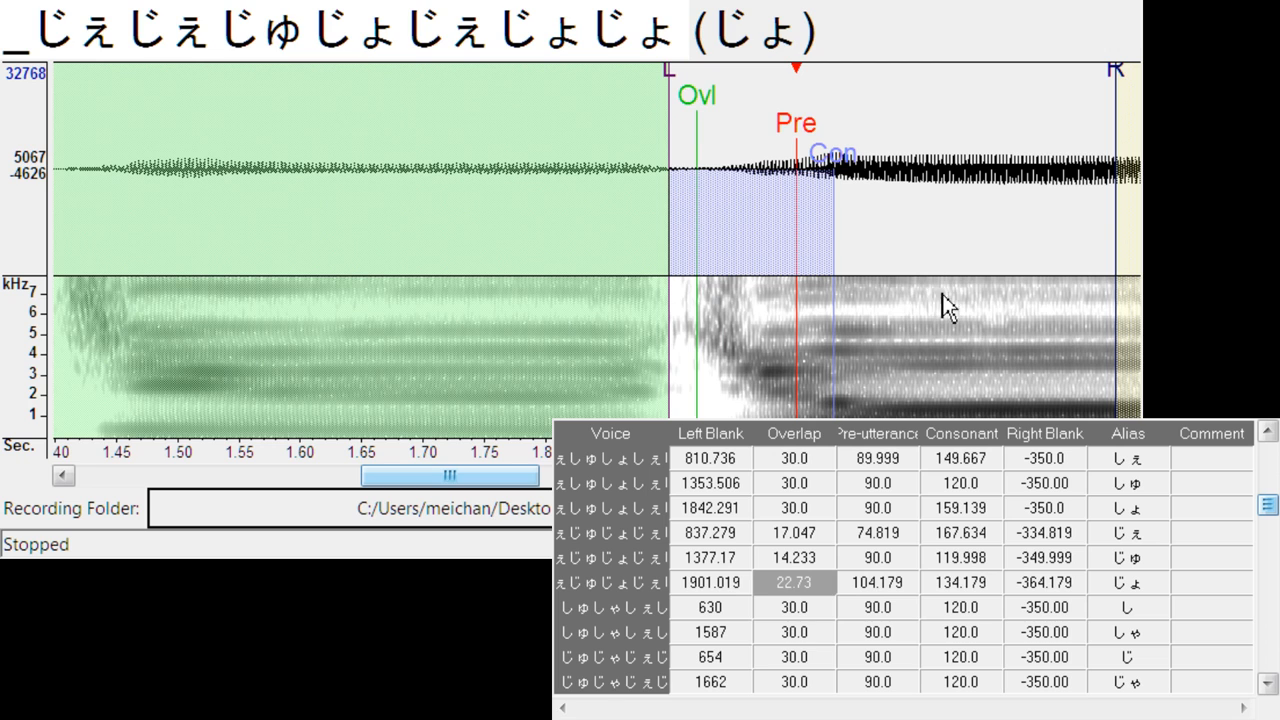
- Align the pre-utterance of し and しゃ with the vowel onsets, at left blanks of about 748 and 1739 and consonants of about 149.7 and 180
{"action": "key", "text": "Down"}
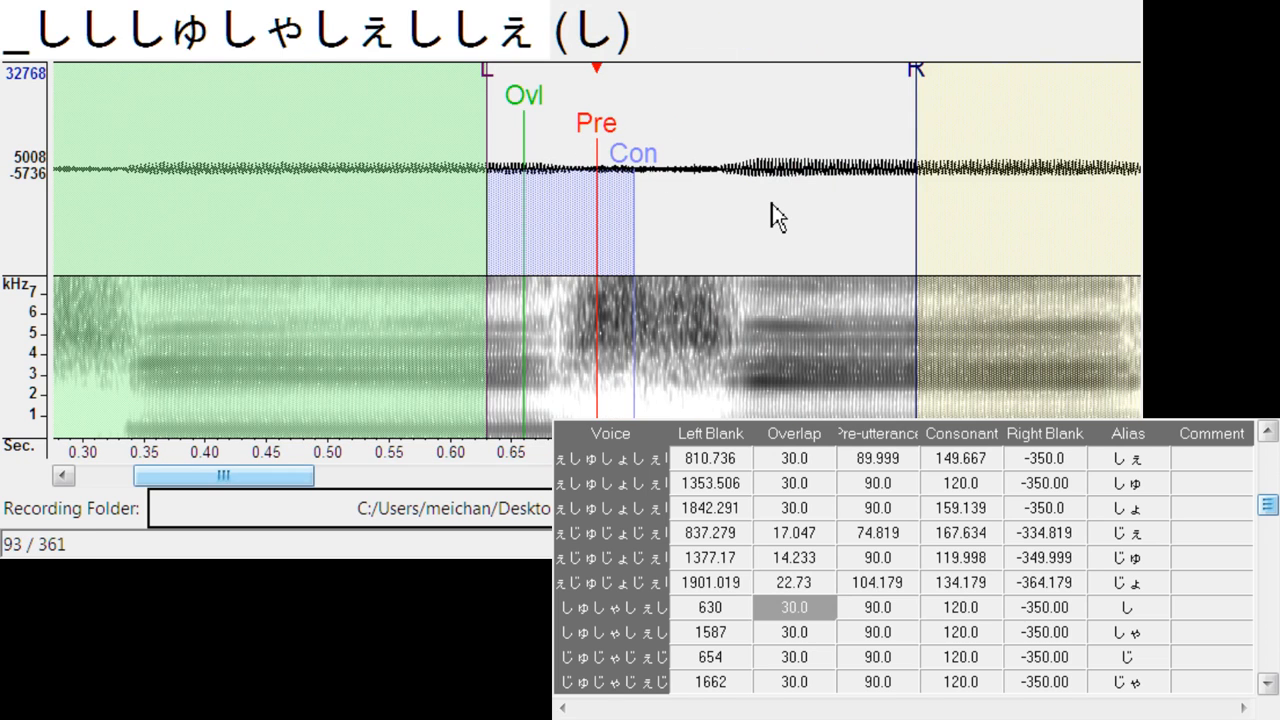
{"action": "key", "text": "Up"}
{"action": "key", "text": "Down"}
{"action": "mouse_move", "coordinate": [600, 170]}
{"action": "left_mouse_down"}
{"action": "mouse_move", "coordinate": [635, 122]}
{"action": "mouse_move", "coordinate": [745, 125]}
{"action": "left_mouse_up"}
{"action": "left_click_drag", "start_coordinate": [838, 155], "coordinate": [816, 156]}
{"action": "key", "text": "Down"}
{"action": "mouse_move", "coordinate": [604, 128]}
{"action": "left_mouse_down"}
{"action": "mouse_move", "coordinate": [788, 163]}
{"action": "mouse_move", "coordinate": [788, 139]}
{"action": "mouse_move", "coordinate": [894, 160]}
{"action": "left_mouse_up"}
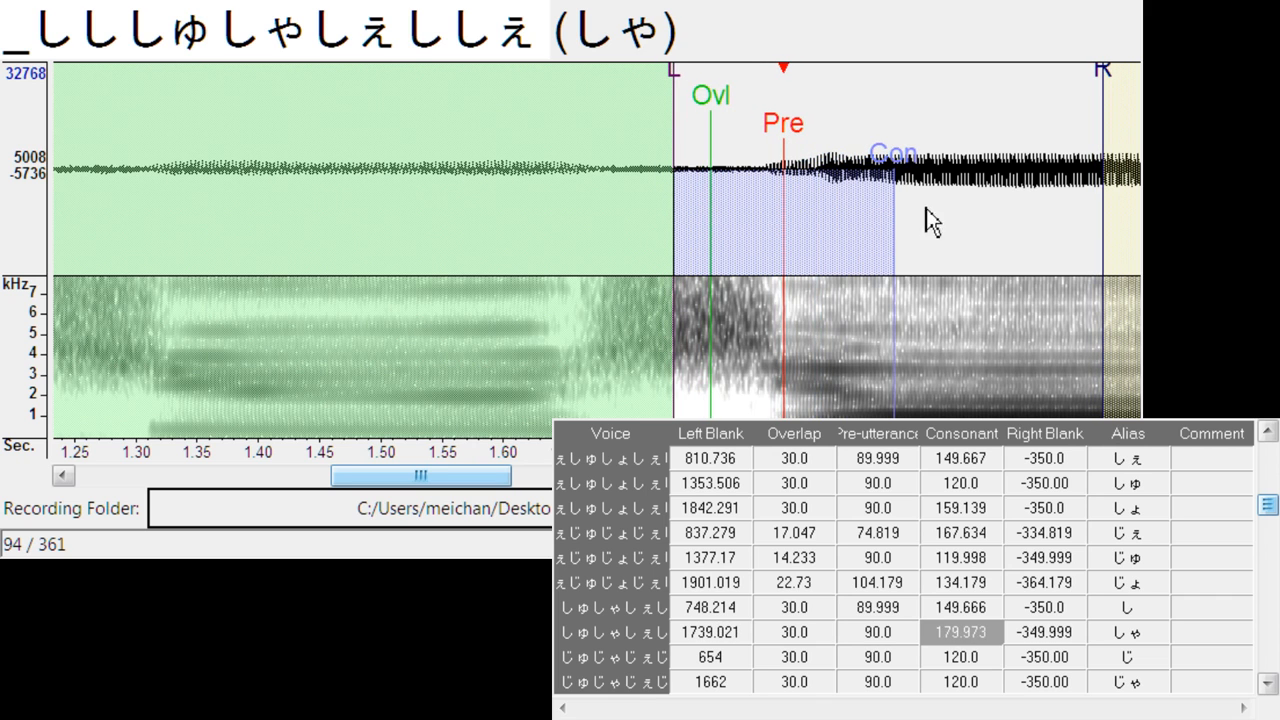
- Align じ and じゃ with the vowel onsets at left blanks of about 773 and 1800, with じゃ's overlap about 12.3 and consonant about 155.3
{"action": "key", "text": "Down"}
{"action": "mouse_move", "coordinate": [600, 138]}
{"action": "left_mouse_down"}
{"action": "mouse_move", "coordinate": [716, 152]}
{"action": "mouse_move", "coordinate": [724, 165]}
{"action": "mouse_move", "coordinate": [727, 154]}
{"action": "left_mouse_up"}
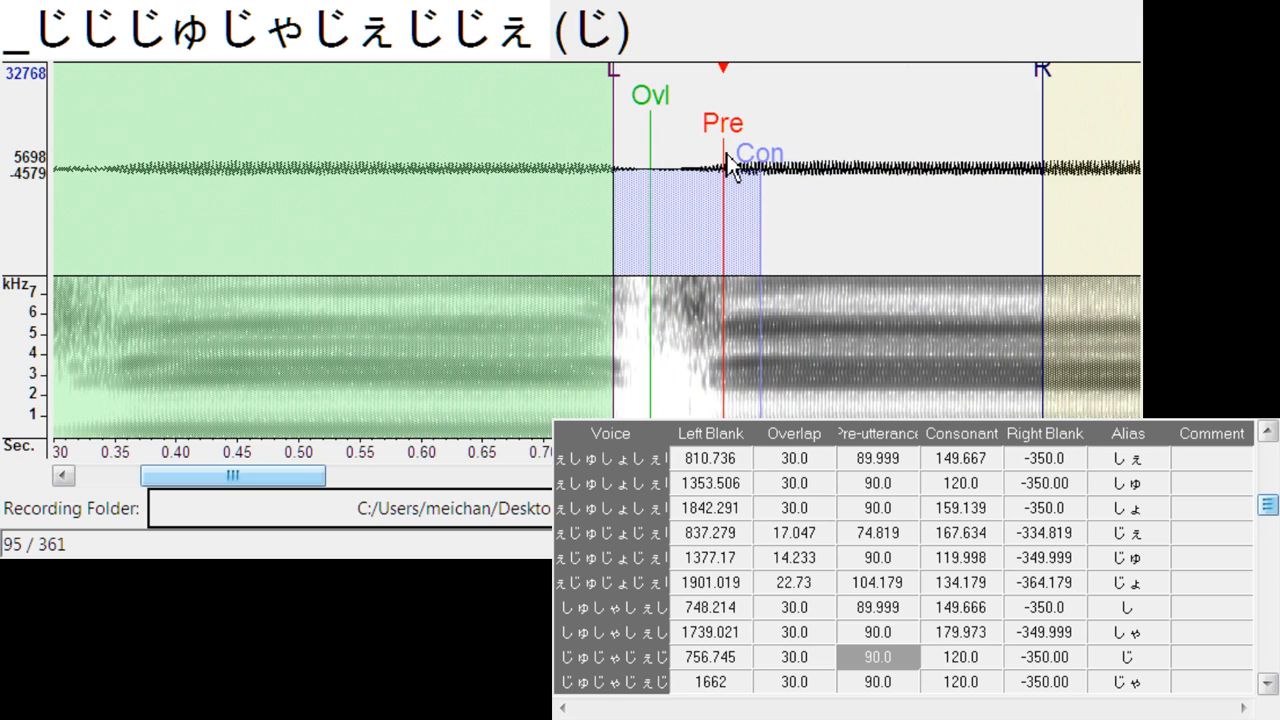
{"action": "mouse_move", "coordinate": [614, 78]}
{"action": "left_mouse_down"}
{"action": "mouse_move", "coordinate": [636, 87]}
{"action": "mouse_move", "coordinate": [615, 127]}
{"action": "mouse_move", "coordinate": [782, 128]}
{"action": "mouse_move", "coordinate": [771, 129]}
{"action": "left_mouse_up"}
{"action": "key", "text": "Down"}
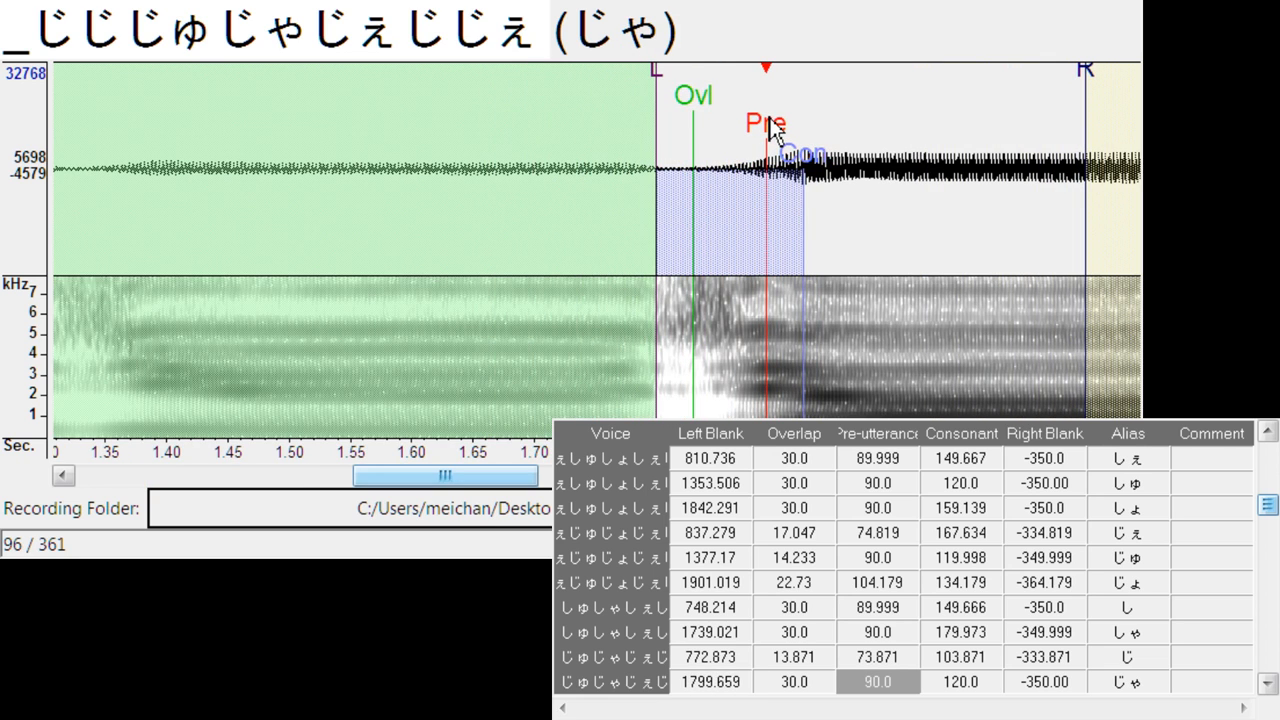
{"action": "left_click_drag", "start_coordinate": [705, 92], "coordinate": [676, 108]}
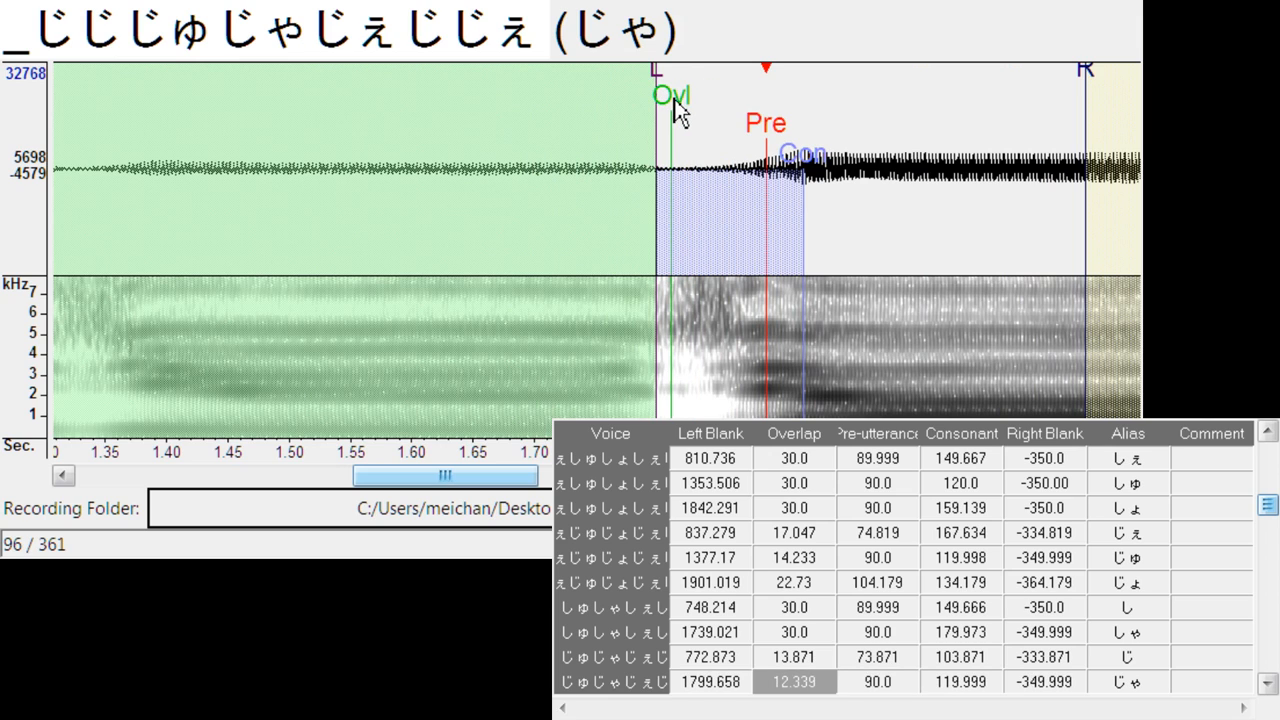
{"action": "left_click_drag", "start_coordinate": [800, 146], "coordinate": [850, 180]}
- Align the pre-utterance of そ and ぞ with the vowel onsets, at left blanks of about 1977 and 1878 and consonants of about 171.4 and 162.9
{"action": "key", "text": "Down"}
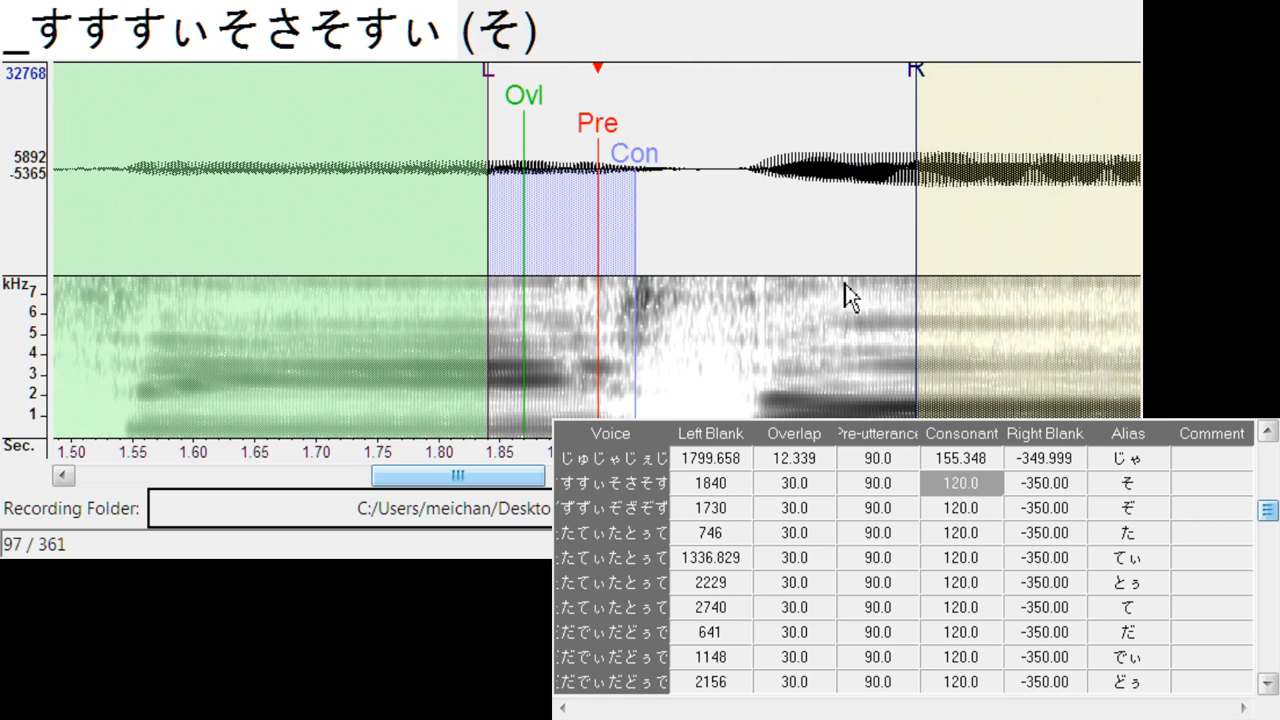
{"action": "mouse_move", "coordinate": [605, 143]}
{"action": "left_mouse_down"}
{"action": "mouse_move", "coordinate": [772, 143]}
{"action": "mouse_move", "coordinate": [866, 160]}
{"action": "left_mouse_up"}
{"action": "key", "text": "Down"}
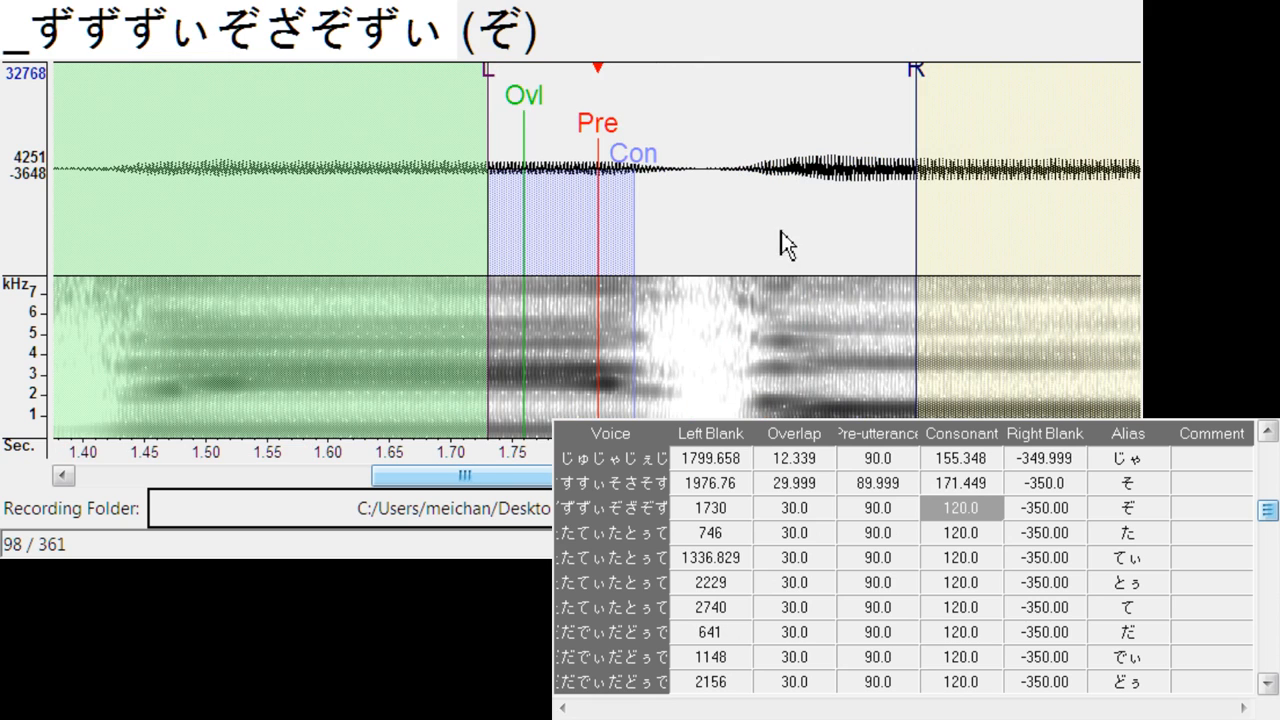
{"action": "left_click_drag", "start_coordinate": [598, 150], "coordinate": [868, 176]}
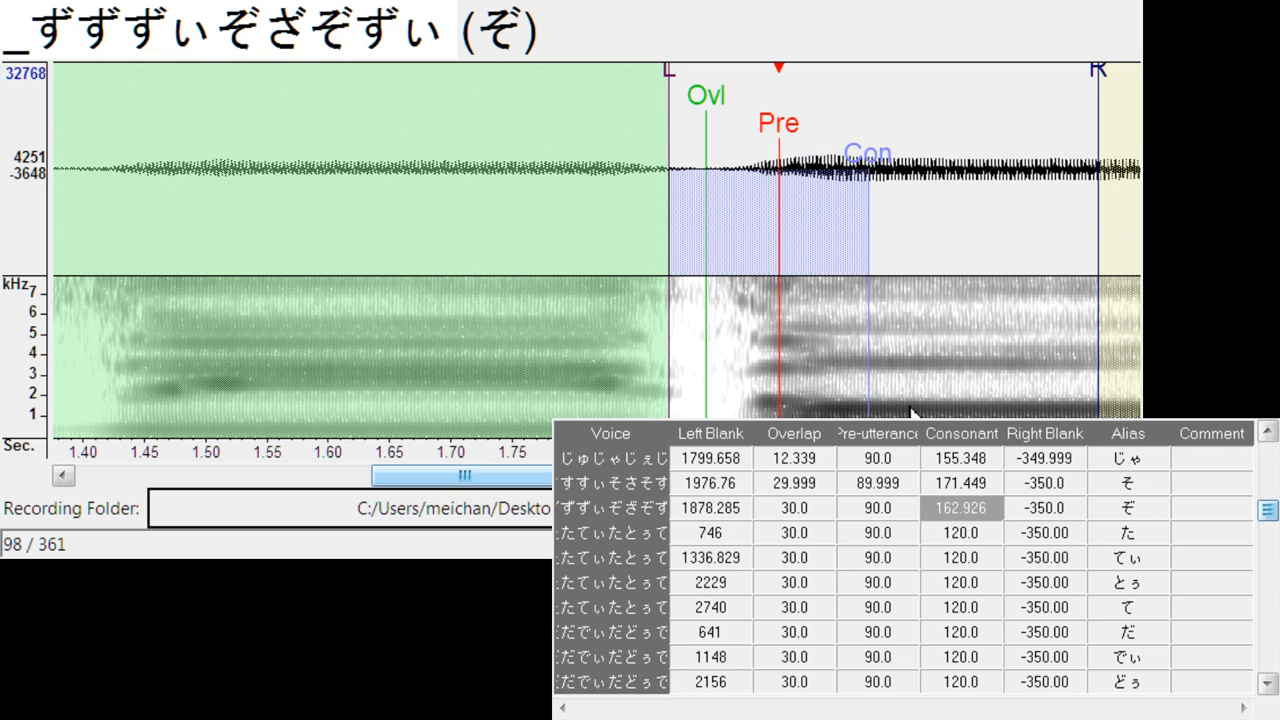
- Align た's pre-utterance with the vowel onset, at a left blank of about 863
{"action": "key", "text": "Down"}
{"action": "mouse_move", "coordinate": [629, 152]}
{"action": "left_mouse_down"}
{"action": "mouse_move", "coordinate": [748, 166]}
{"action": "mouse_move", "coordinate": [744, 184]}
{"action": "left_mouse_up"}
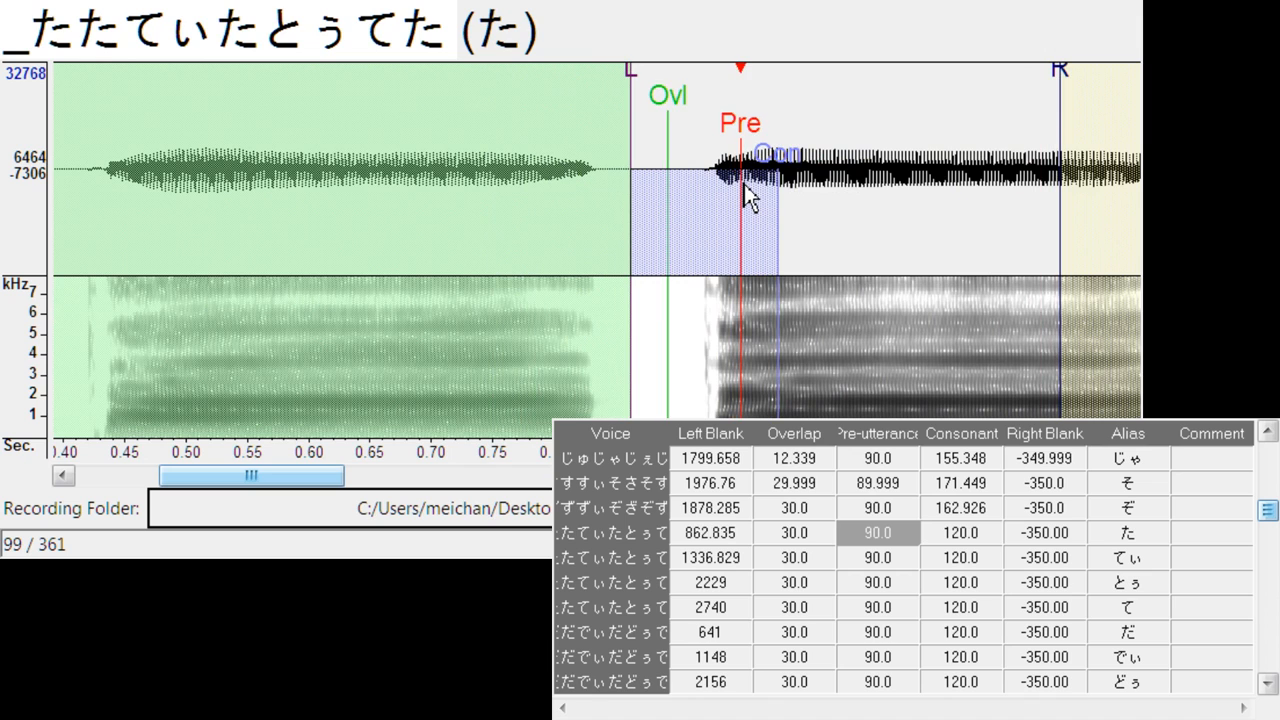
- Align the pre-utterance of てぃ, とぅ and て with the vowel onsets, at left blanks of about 1344, 2402 and 2899
{"action": "key", "text": "Down"}
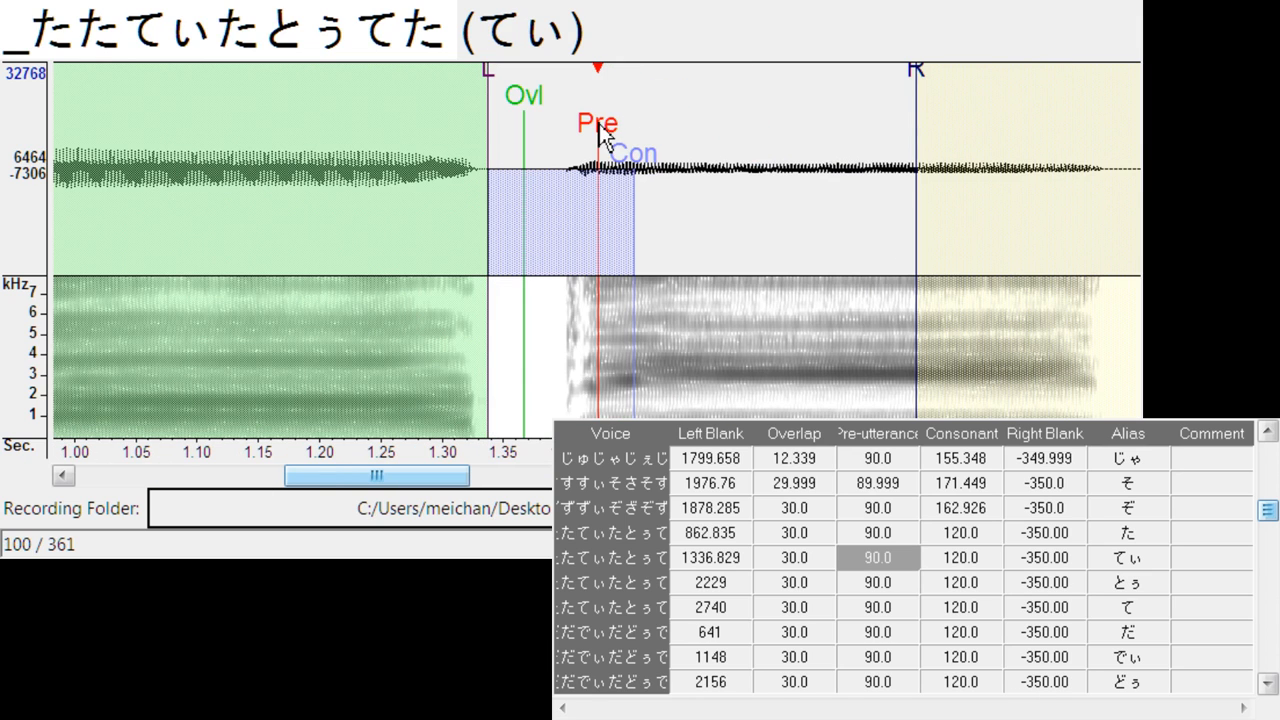
{"action": "left_click_drag", "start_coordinate": [598, 128], "coordinate": [812, 168]}
{"action": "key", "text": "Down"}
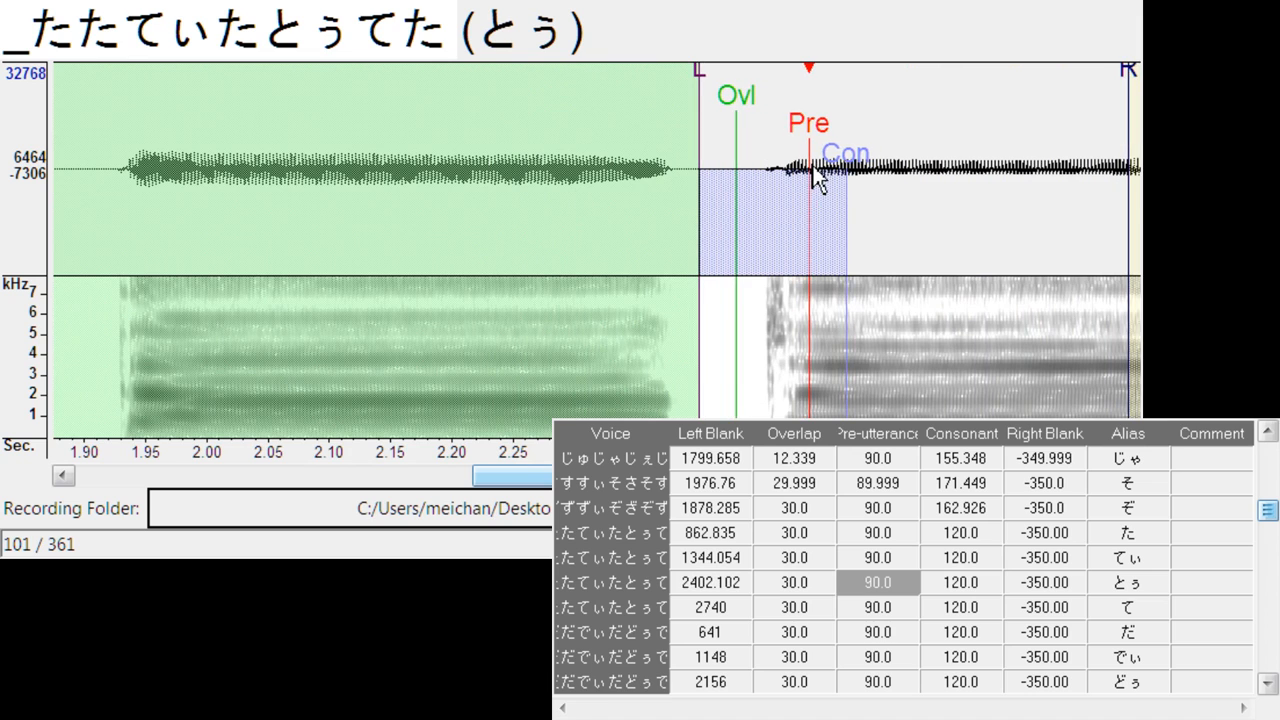
{"action": "key", "text": "Down"}
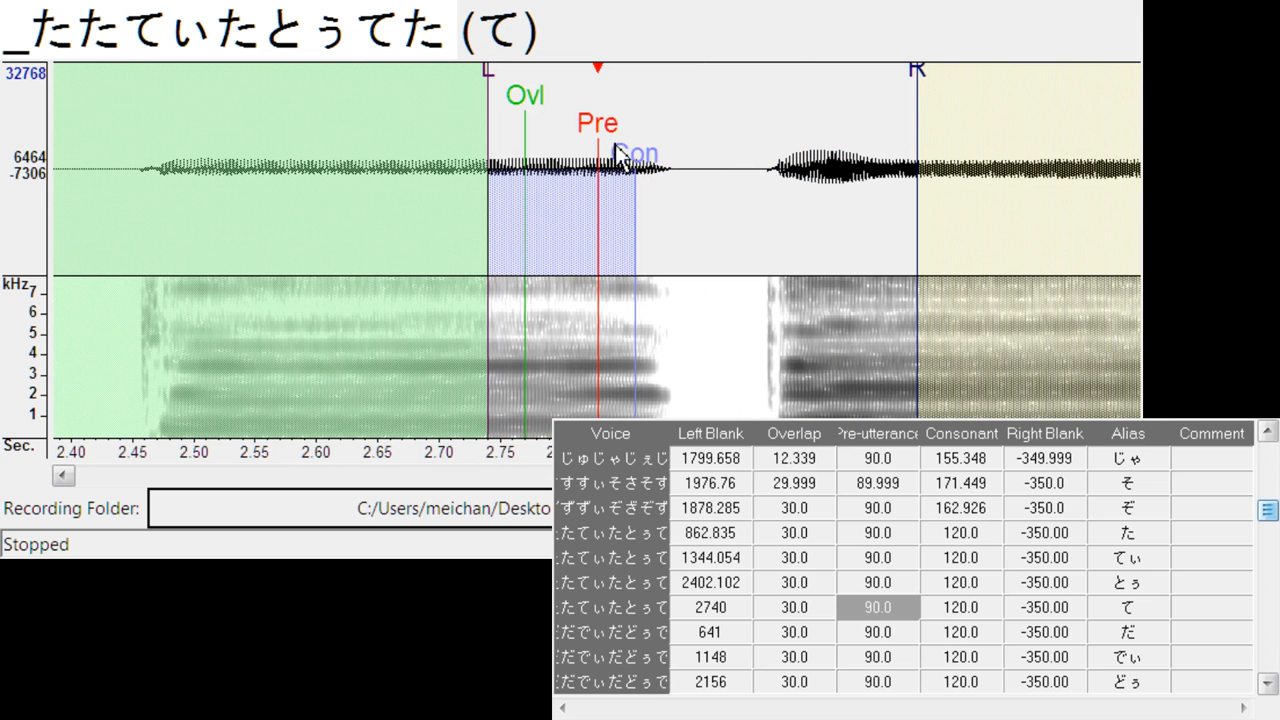
{"action": "left_click_drag", "start_coordinate": [597, 140], "coordinate": [800, 176]}
- Align だ and でぃ with the vowel onsets at left blanks of about 787 and 1301, with overlaps of about 18 and 14.2
{"action": "key", "text": "Down"}
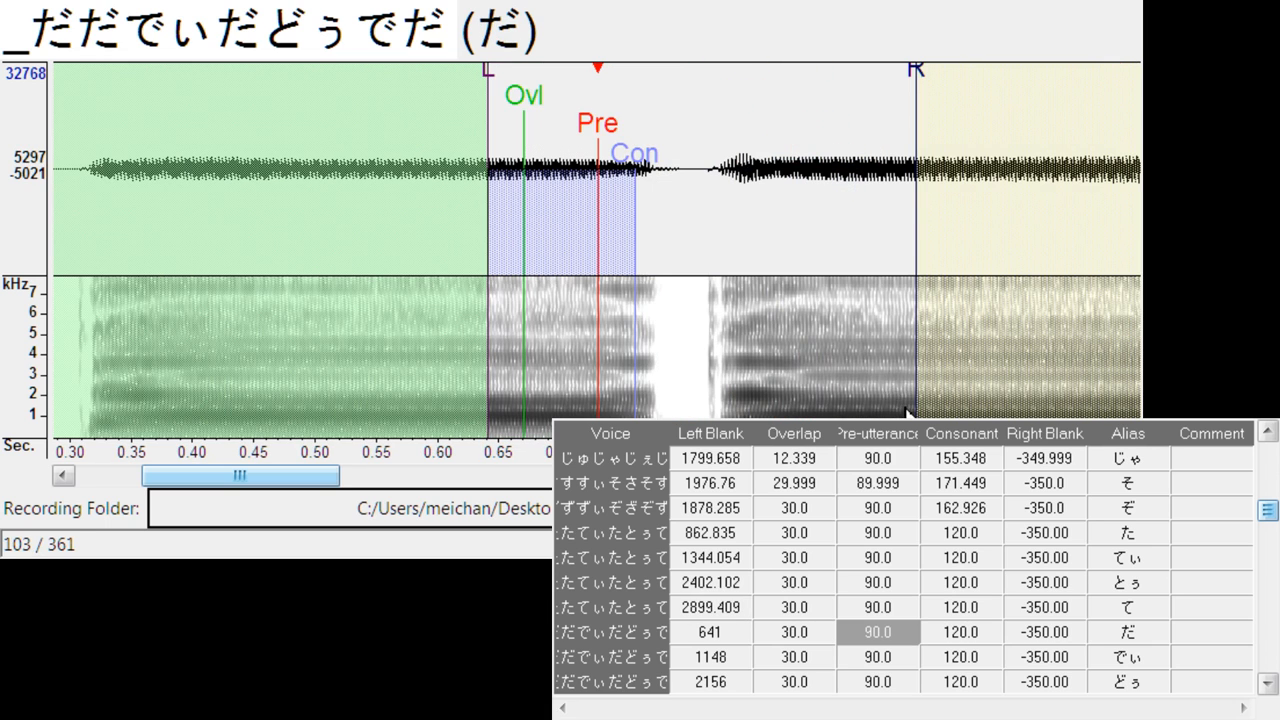
{"action": "mouse_move", "coordinate": [551, 106]}
{"action": "left_mouse_down"}
{"action": "mouse_move", "coordinate": [651, 143]}
{"action": "mouse_move", "coordinate": [757, 157]}
{"action": "mouse_move", "coordinate": [758, 222]}
{"action": "left_mouse_up"}
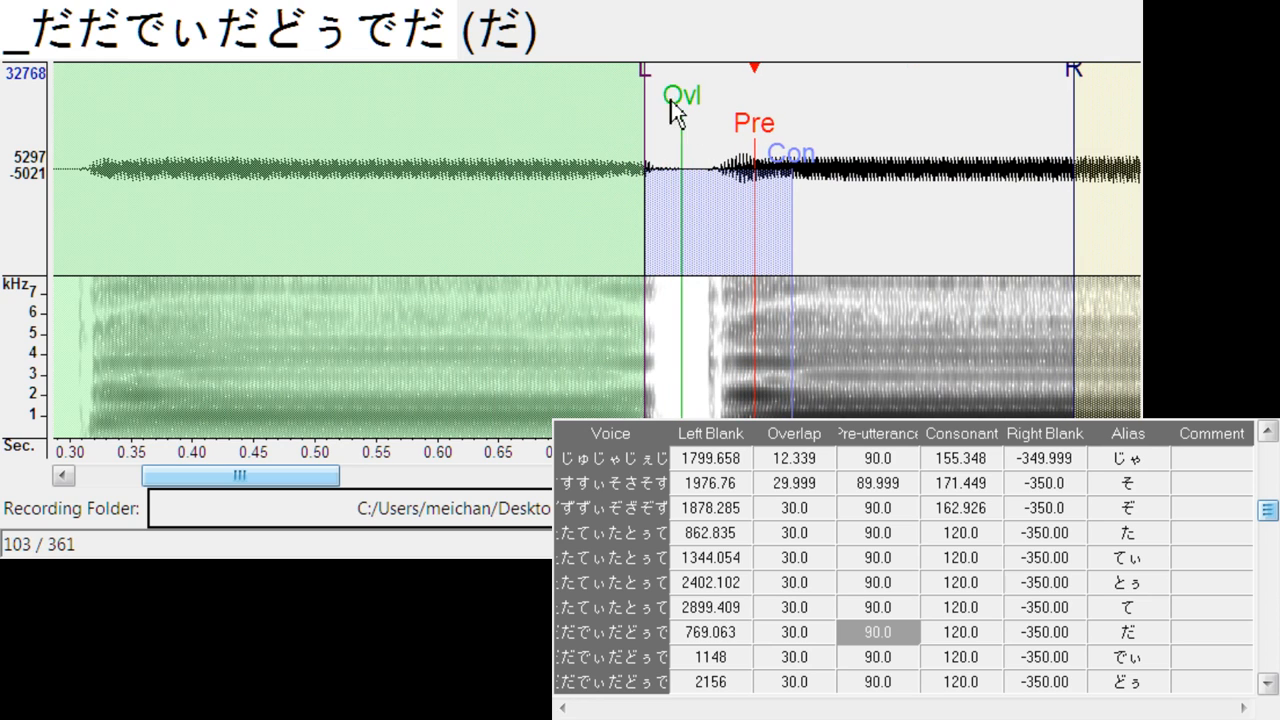
{"action": "left_click_drag", "start_coordinate": [646, 71], "coordinate": [691, 111]}
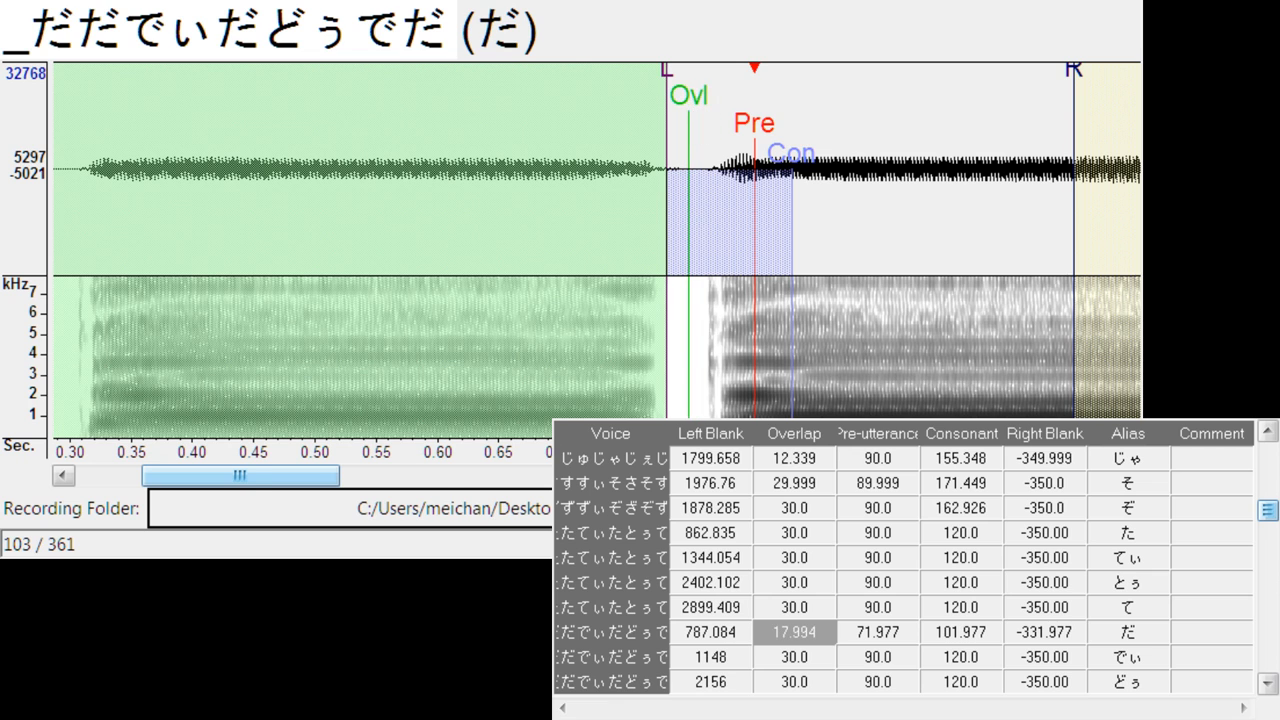
{"action": "key", "text": "Down"}
{"action": "left_click_drag", "start_coordinate": [601, 113], "coordinate": [759, 141]}
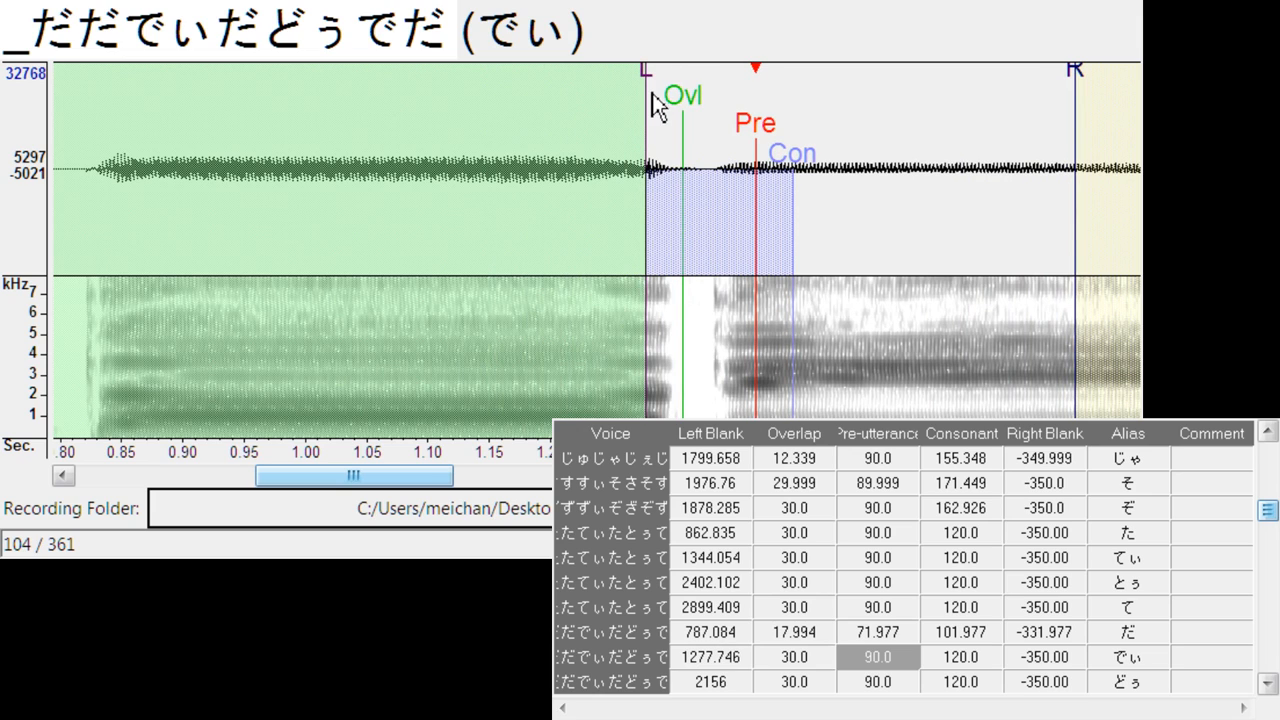
{"action": "mouse_move", "coordinate": [651, 90]}
{"action": "left_mouse_down"}
{"action": "mouse_move", "coordinate": [677, 80]}
{"action": "mouse_move", "coordinate": [693, 99]}
{"action": "left_mouse_up"}
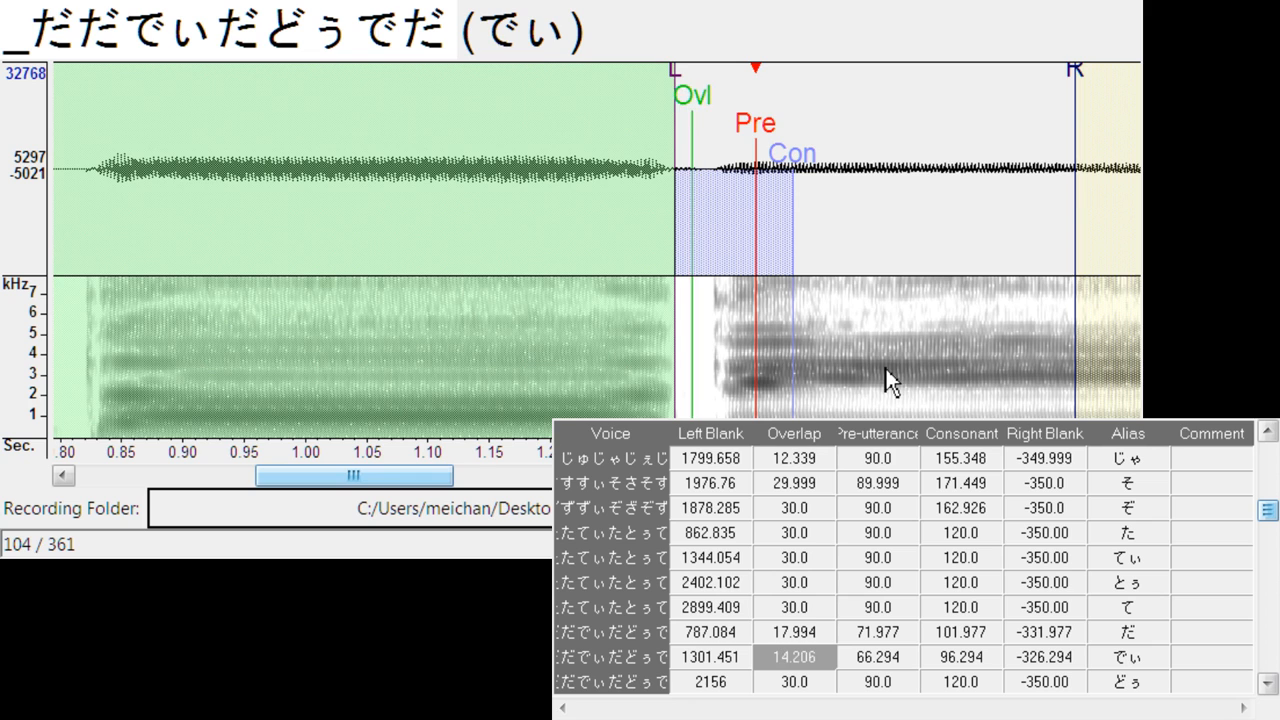
- Align どぅ and で with the vowel onsets at left blanks of about 2325 and 2825, with overlaps of about 13.9 and 17.7
{"action": "key", "text": "Down"}
{"action": "left_click_drag", "start_coordinate": [598, 123], "coordinate": [788, 150]}
{"action": "left_click_drag", "start_coordinate": [679, 91], "coordinate": [697, 86]}
{"action": "key", "text": "Down"}
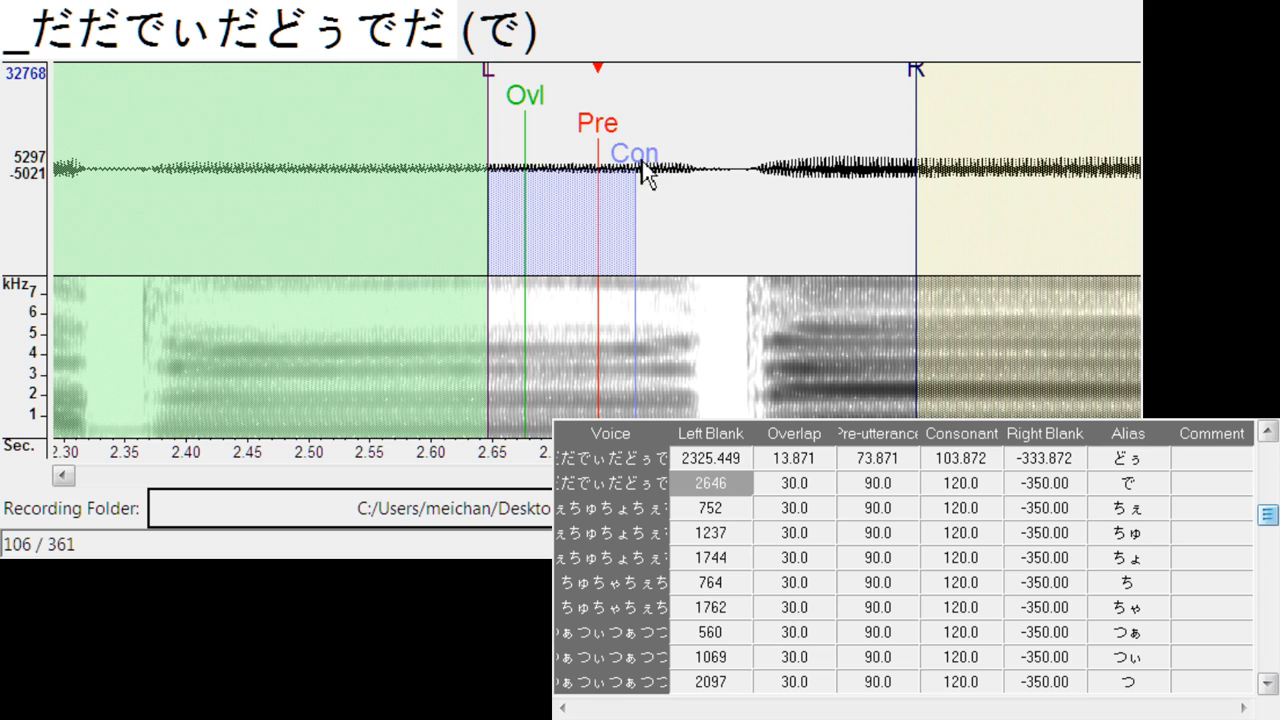
{"action": "left_click_drag", "start_coordinate": [603, 128], "coordinate": [804, 133]}
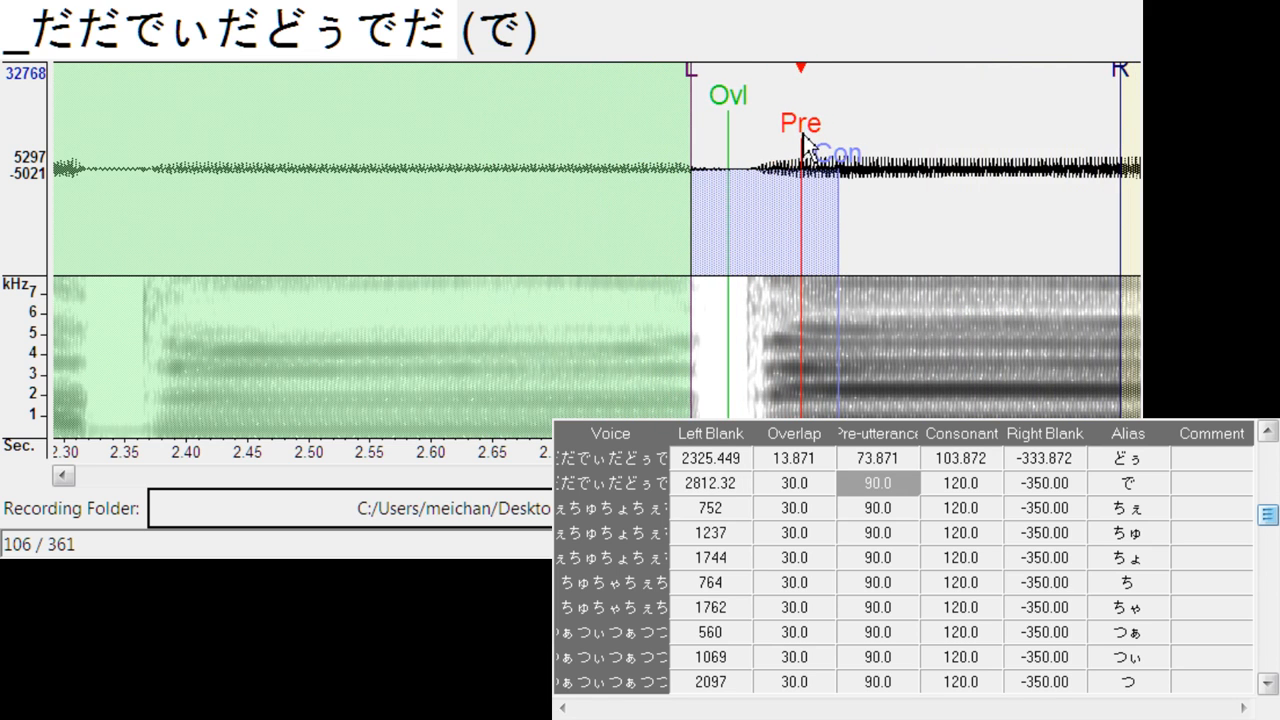
{"action": "left_click_drag", "start_coordinate": [687, 80], "coordinate": [706, 85]}
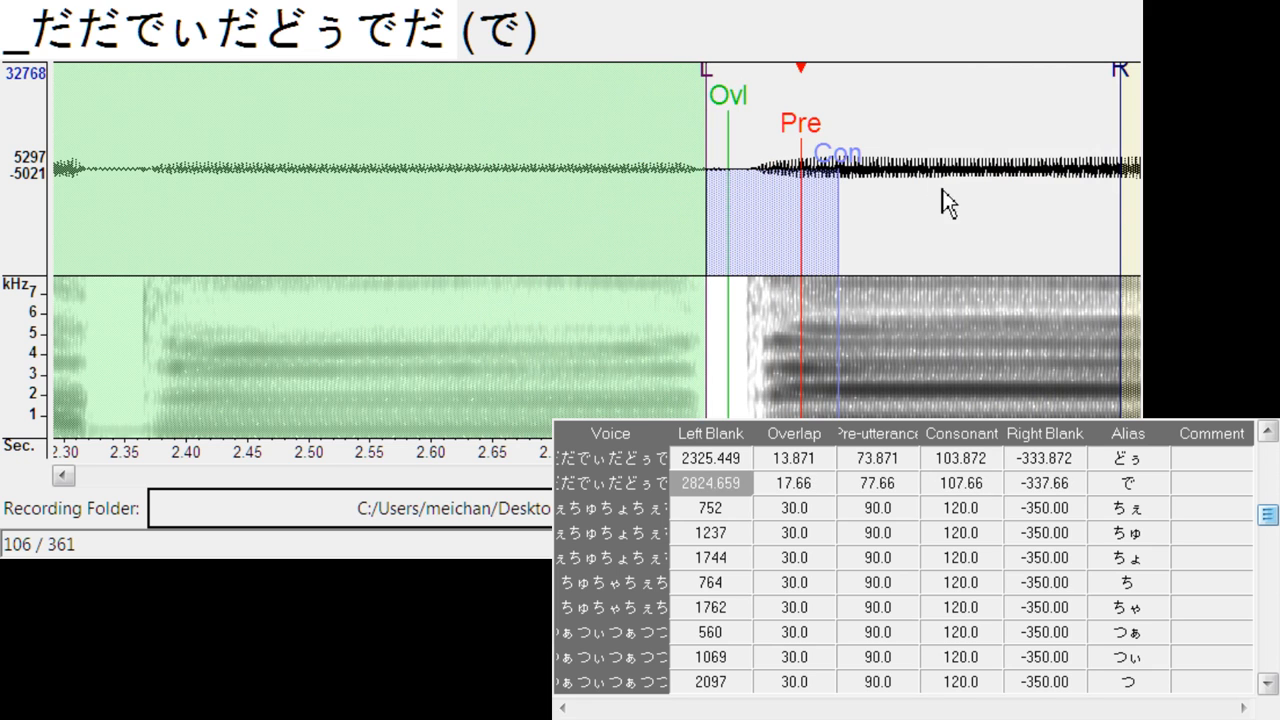
- Align ちぇ with its onset: left blank about 841, overlap about 23.7, pre-utterance about 110.8 and consonant about 179.9
{"action": "key", "text": "Down"}
{"action": "left_click_drag", "start_coordinate": [612, 121], "coordinate": [737, 122]}
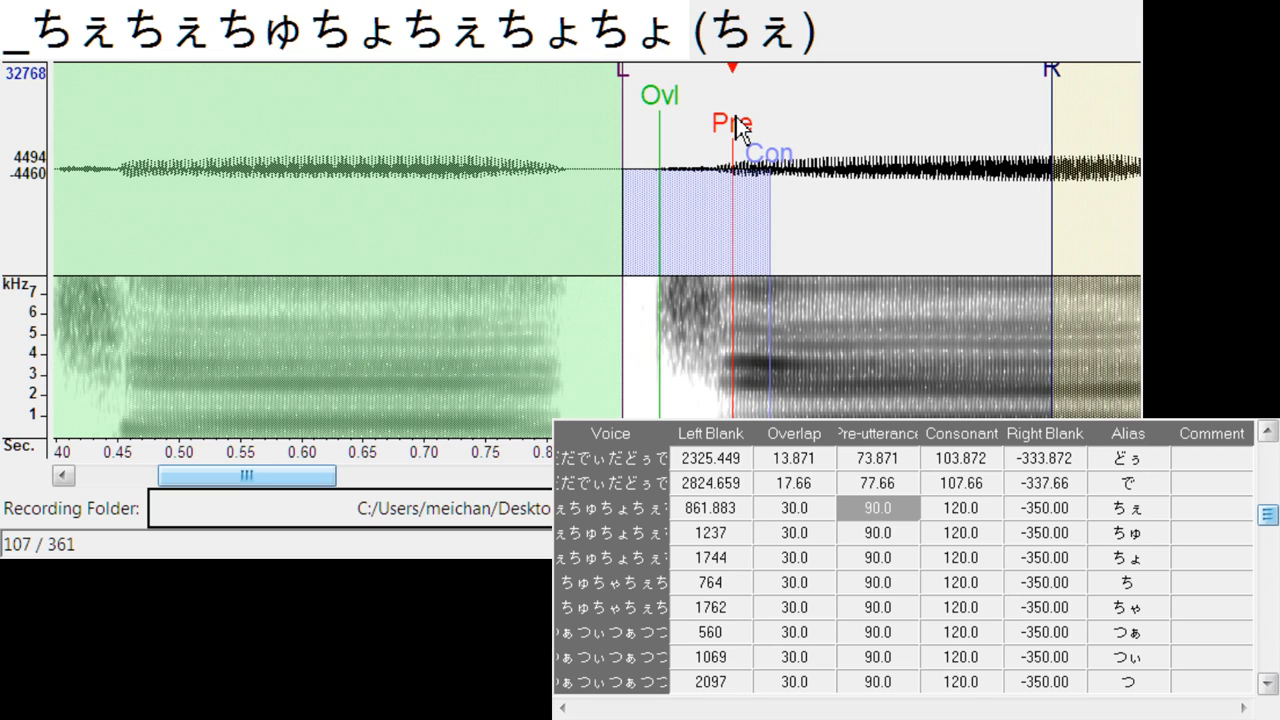
{"action": "mouse_move", "coordinate": [629, 80]}
{"action": "left_mouse_down"}
{"action": "mouse_move", "coordinate": [597, 106]}
{"action": "mouse_move", "coordinate": [671, 103]}
{"action": "mouse_move", "coordinate": [640, 115]}
{"action": "left_mouse_up"}
{"action": "mouse_move", "coordinate": [829, 193]}
{"action": "left_mouse_down"}
{"action": "mouse_move", "coordinate": [838, 162]}
{"action": "mouse_move", "coordinate": [818, 170]}
{"action": "left_mouse_up"}
- Align ちゅ with its onset: left blank about 1358, overlap about 29.4, pre-utterance about 117.4 and consonant about 182.8
{"action": "key", "text": "Down"}
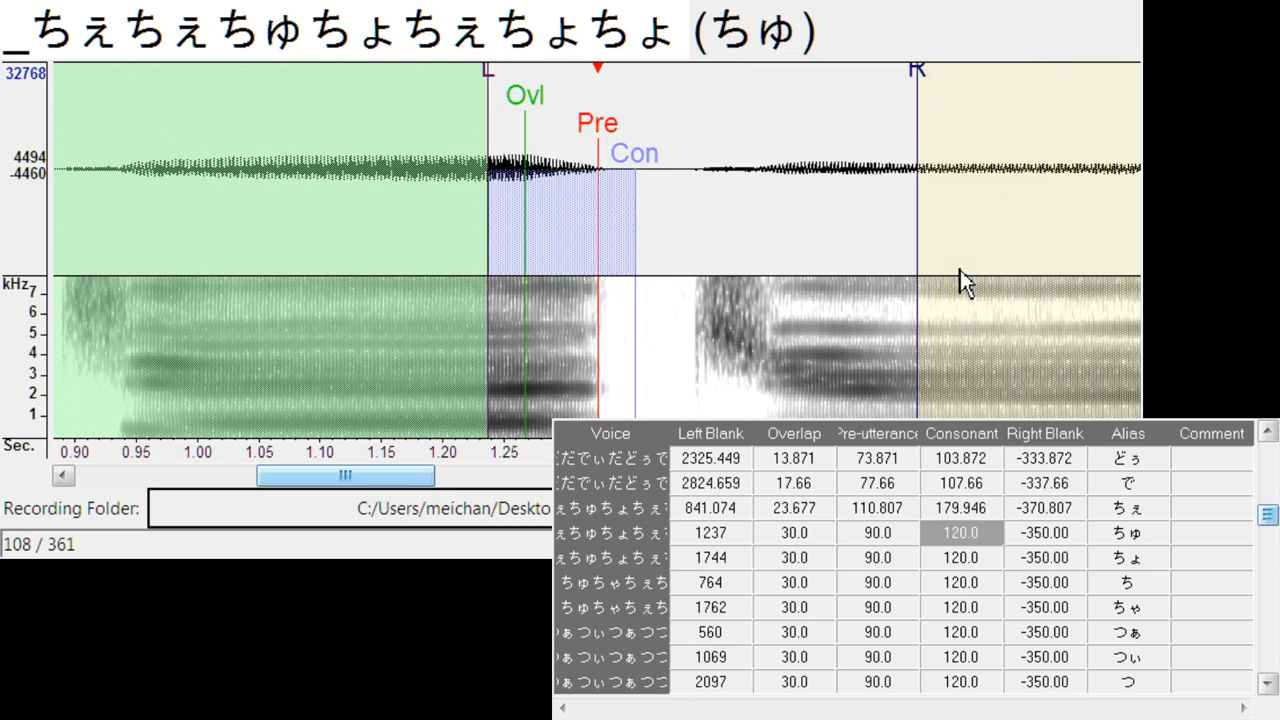
{"action": "left_click_drag", "start_coordinate": [598, 127], "coordinate": [783, 123]}
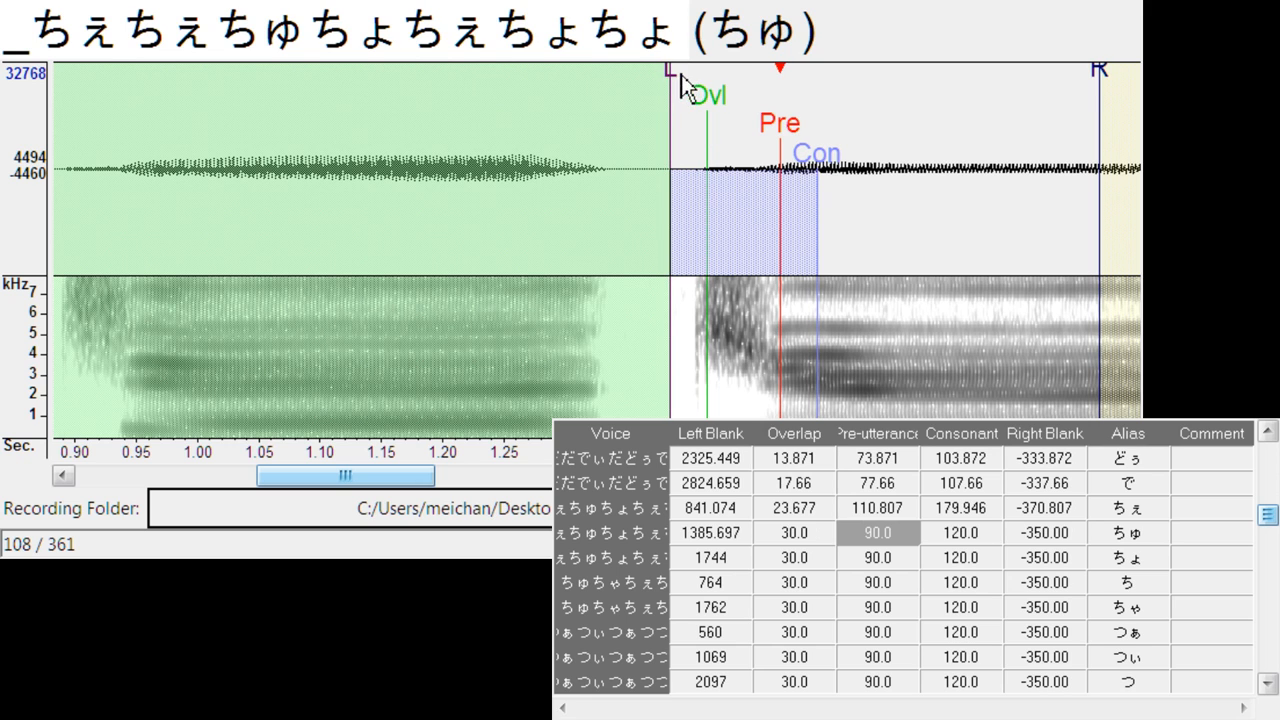
{"action": "mouse_move", "coordinate": [669, 100]}
{"action": "left_mouse_down"}
{"action": "mouse_move", "coordinate": [634, 110]}
{"action": "mouse_move", "coordinate": [691, 106]}
{"action": "mouse_move", "coordinate": [677, 110]}
{"action": "left_mouse_up"}
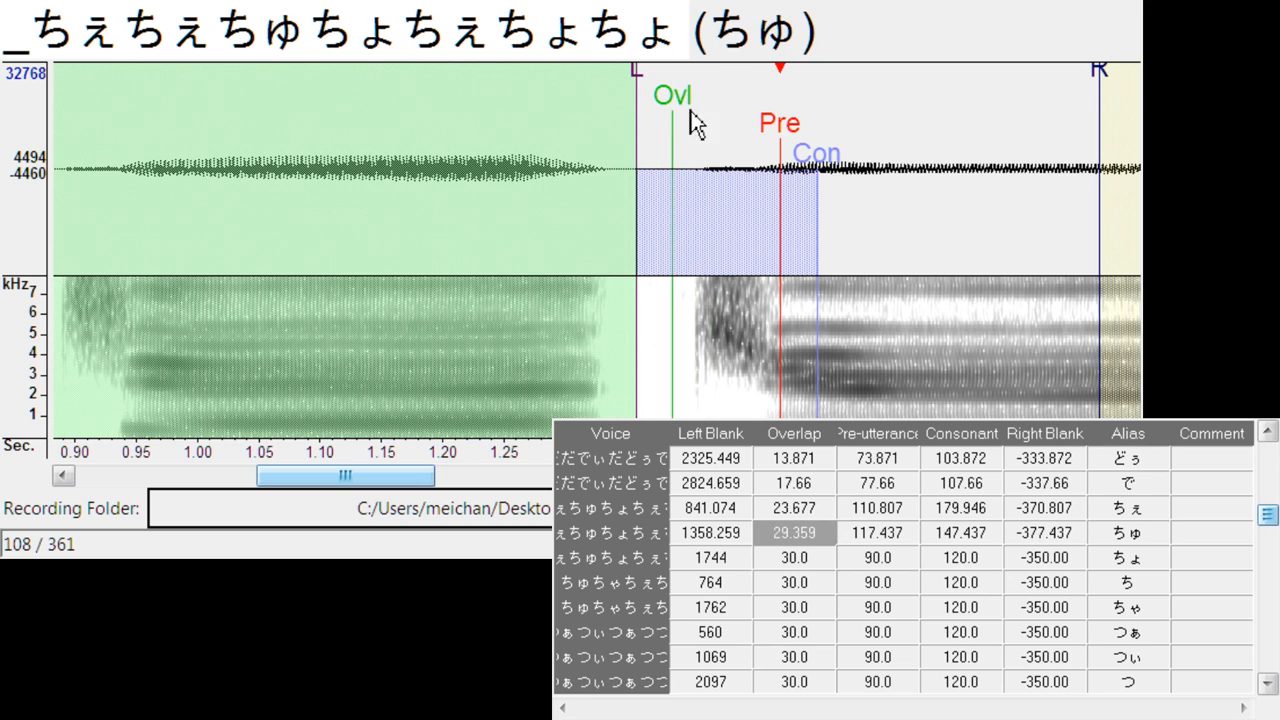
{"action": "left_click_drag", "start_coordinate": [820, 176], "coordinate": [868, 178]}
- Align ちょ with its onset: left blank about 1853, overlap about 24.6, pre-utterance about 110.8 and consonant about 163.8
{"action": "key", "text": "Down"}
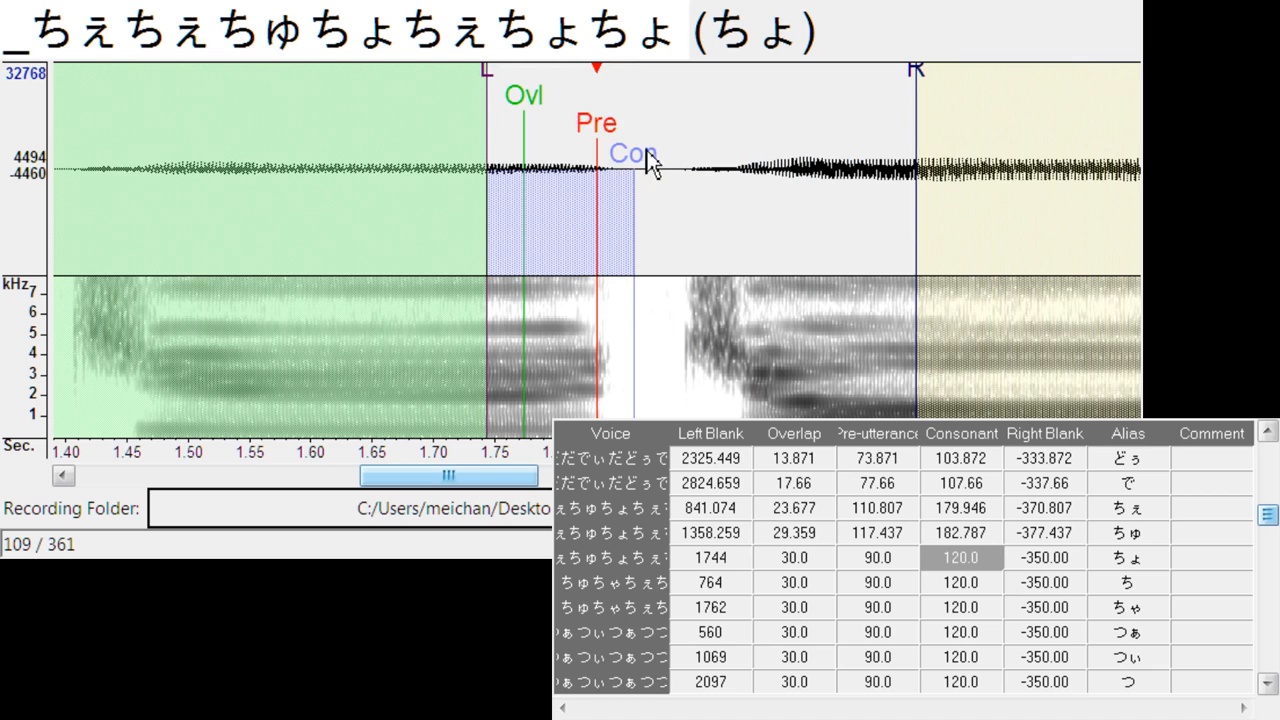
{"action": "mouse_move", "coordinate": [605, 135]}
{"action": "left_mouse_down"}
{"action": "mouse_move", "coordinate": [657, 127]}
{"action": "mouse_move", "coordinate": [766, 157]}
{"action": "mouse_move", "coordinate": [754, 162]}
{"action": "left_mouse_up"}
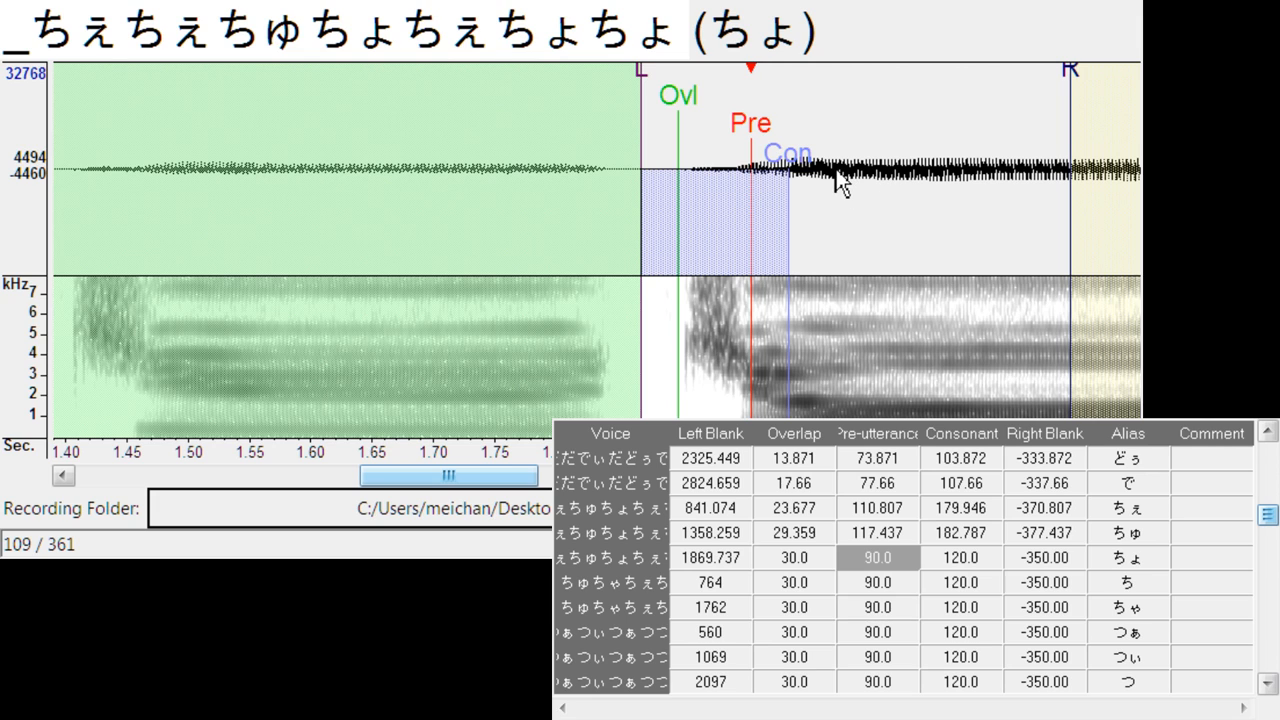
{"action": "mouse_move", "coordinate": [829, 180]}
{"action": "left_mouse_down"}
{"action": "mouse_move", "coordinate": [803, 180]}
{"action": "mouse_move", "coordinate": [820, 180]}
{"action": "left_mouse_up"}
{"action": "mouse_move", "coordinate": [638, 68]}
{"action": "left_mouse_down"}
{"action": "mouse_move", "coordinate": [619, 86]}
{"action": "mouse_move", "coordinate": [652, 105]}
{"action": "left_mouse_up"}
{"action": "left_click_drag", "start_coordinate": [751, 125], "coordinate": [758, 127]}
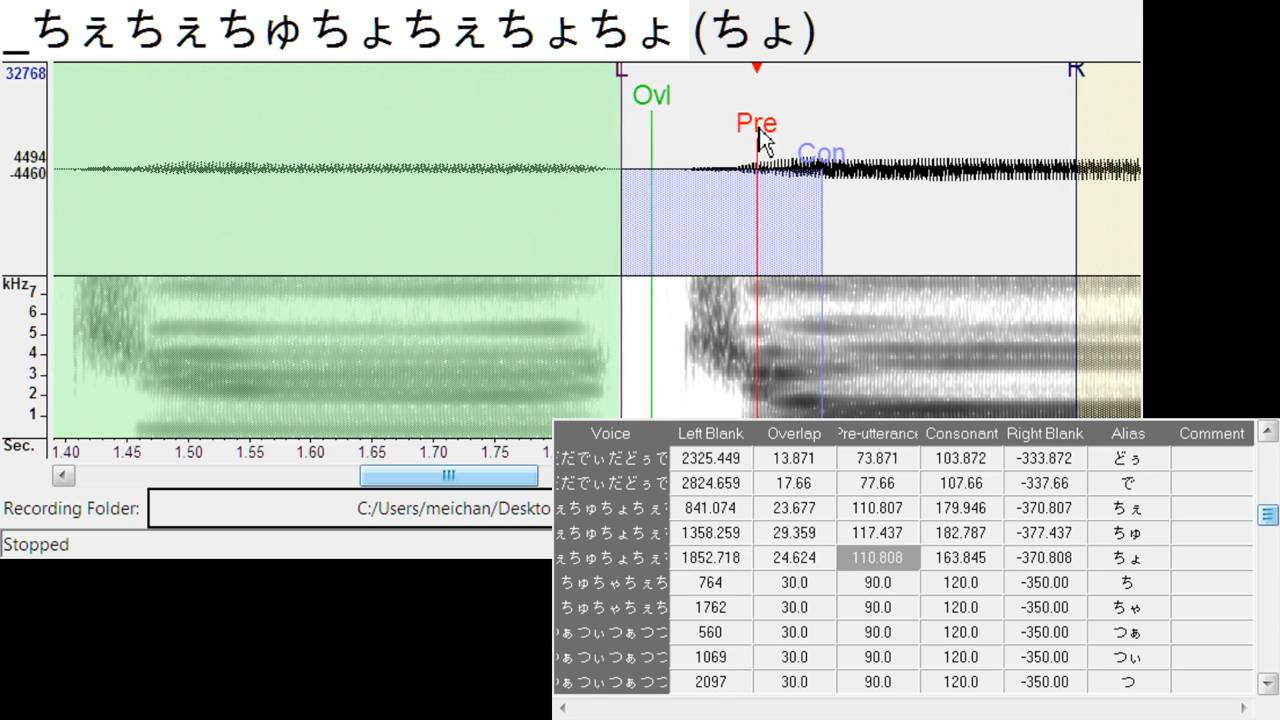
- Align ち with its onset: left blank about 837, overlap about 36, pre-utterance about 139.2 and consonant about 198.9
{"action": "key", "text": "Down"}
{"action": "mouse_move", "coordinate": [608, 128]}
{"action": "left_mouse_down"}
{"action": "mouse_move", "coordinate": [747, 123]}
{"action": "mouse_move", "coordinate": [832, 167]}
{"action": "left_mouse_up"}
{"action": "mouse_move", "coordinate": [638, 96]}
{"action": "left_mouse_down"}
{"action": "mouse_move", "coordinate": [606, 106]}
{"action": "mouse_move", "coordinate": [583, 140]}
{"action": "left_mouse_up"}
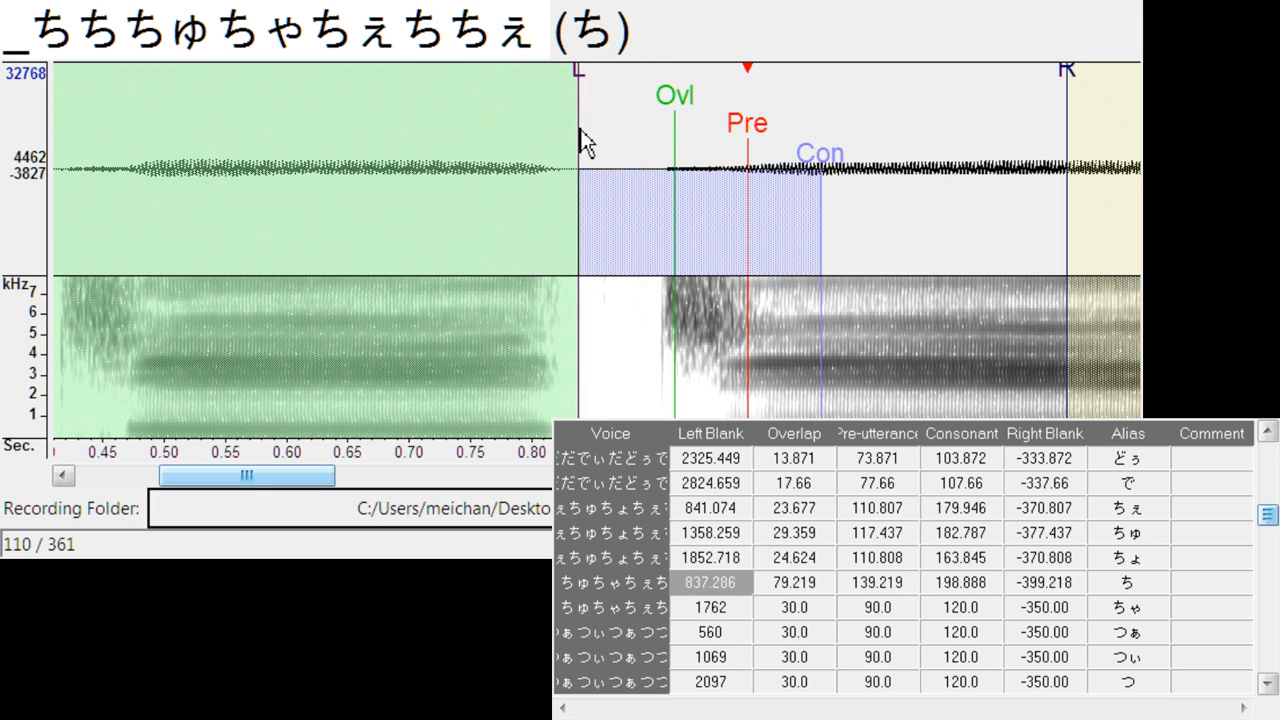
{"action": "mouse_move", "coordinate": [660, 106]}
{"action": "left_mouse_down"}
{"action": "mouse_move", "coordinate": [623, 128]}
{"action": "mouse_move", "coordinate": [903, 166]}
{"action": "left_mouse_up"}
- Align ちゃ with its onset: left blank about 1892, overlap about 25.6, pre-utterance about 120.3 and consonant about 202.7
{"action": "key", "text": "Down"}
{"action": "left_click_drag", "start_coordinate": [680, 86], "coordinate": [648, 105]}
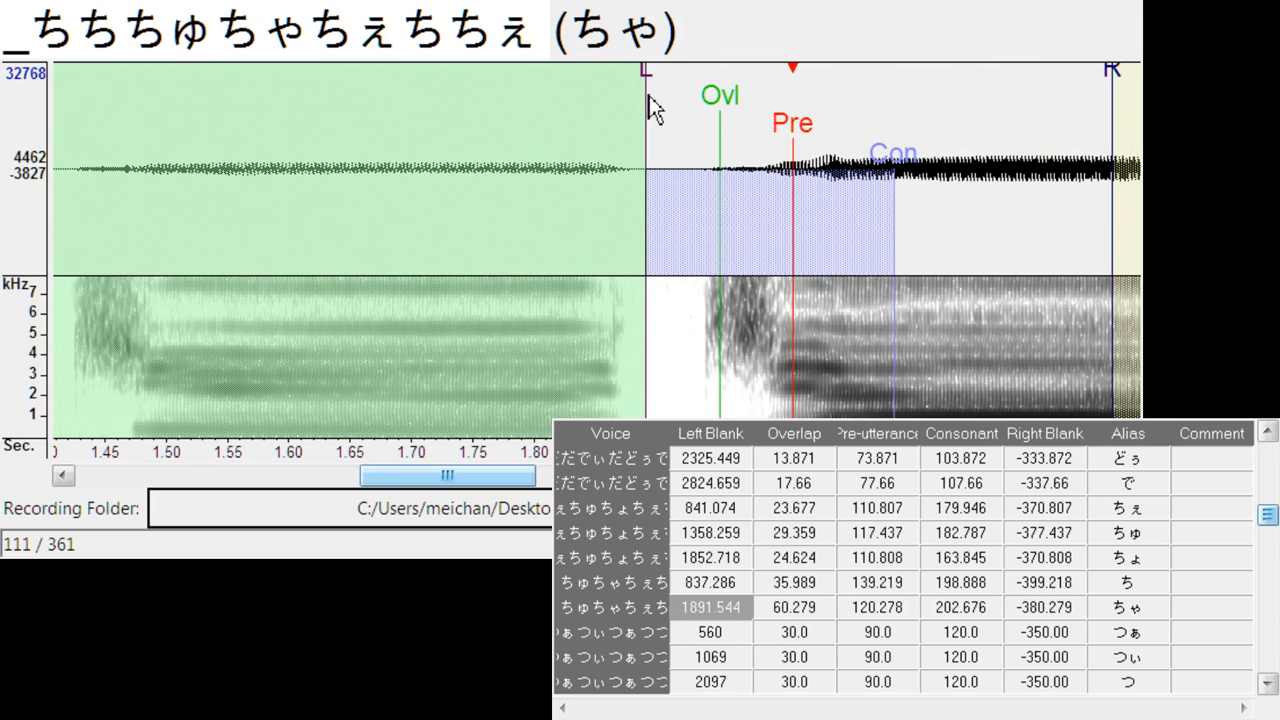
{"action": "left_click_drag", "start_coordinate": [735, 110], "coordinate": [680, 125]}
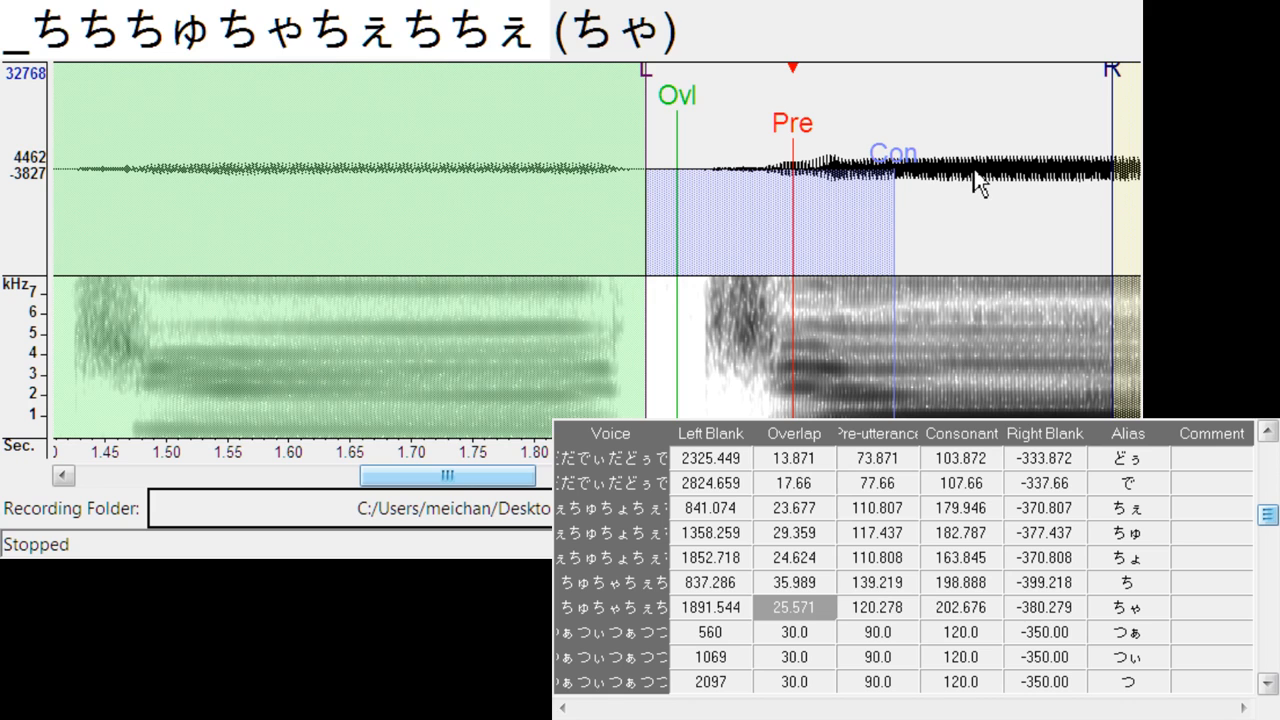
- Align つぁ with its onset: left blank about 650, overlap about 35, pre-utterance about 123.1 and consonant about 180.9
{"action": "key", "text": "Down"}
{"action": "mouse_move", "coordinate": [591, 126]}
{"action": "left_mouse_down"}
{"action": "mouse_move", "coordinate": [688, 160]}
{"action": "mouse_move", "coordinate": [760, 205]}
{"action": "mouse_move", "coordinate": [752, 240]}
{"action": "left_mouse_up"}
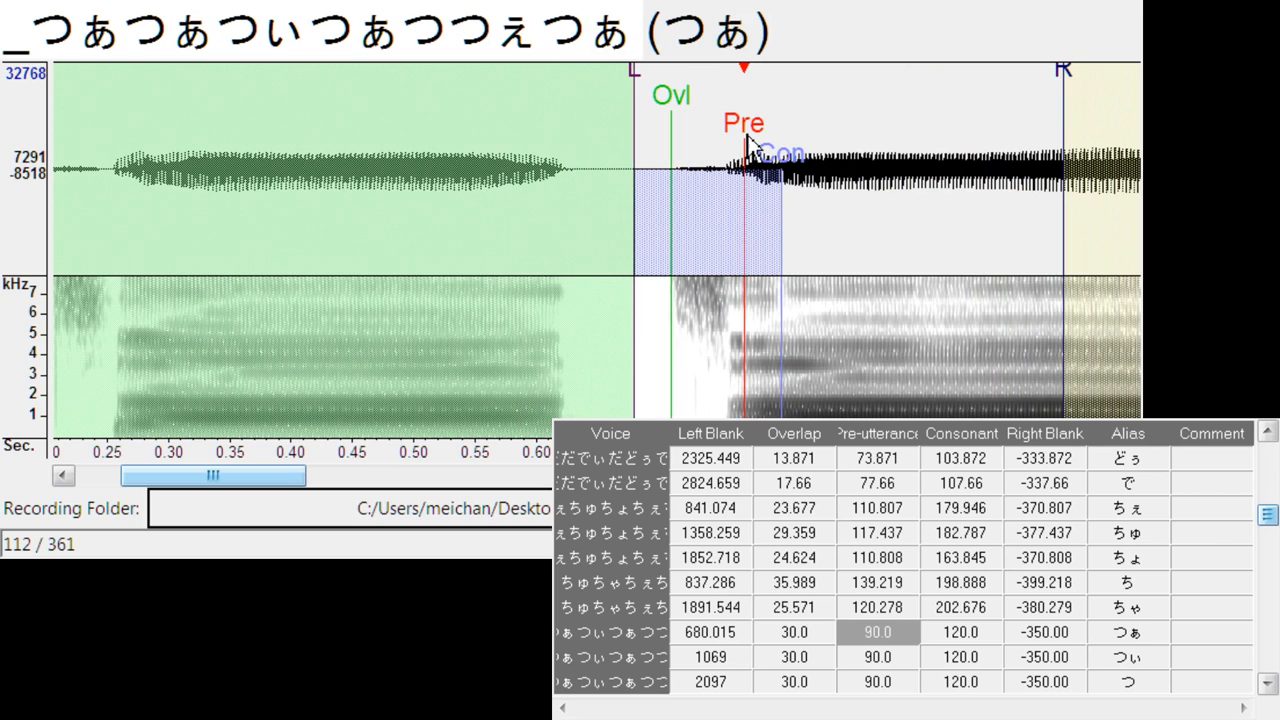
{"action": "left_click_drag", "start_coordinate": [749, 135], "coordinate": [752, 133]}
{"action": "mouse_move", "coordinate": [640, 95]}
{"action": "left_mouse_down"}
{"action": "mouse_move", "coordinate": [603, 104]}
{"action": "mouse_move", "coordinate": [643, 120]}
{"action": "left_mouse_up"}
{"action": "left_click", "coordinate": [818, 180]}
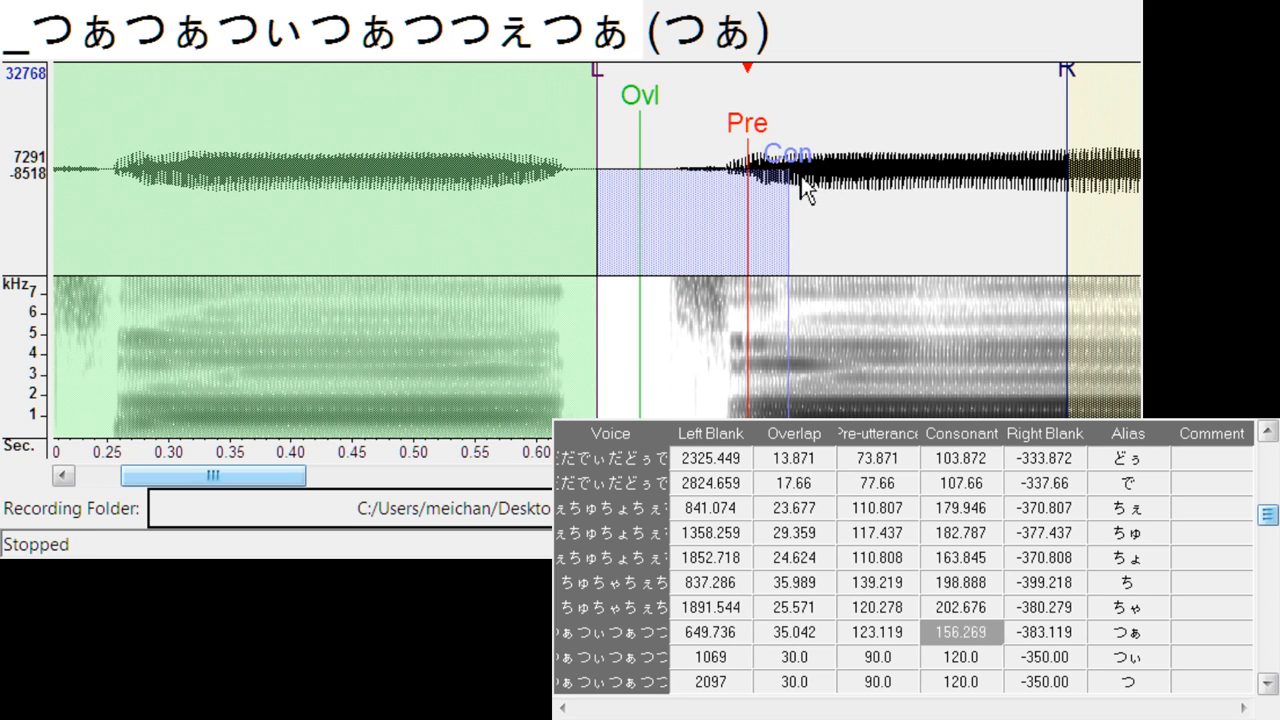
- Align つぃ with its onset: left blank about 1192, overlap about 19.9, pre-utterance about 121.2 and consonant about 201.7
{"action": "key", "text": "Down"}
{"action": "mouse_move", "coordinate": [601, 140]}
{"action": "left_mouse_down"}
{"action": "mouse_move", "coordinate": [653, 135]}
{"action": "mouse_move", "coordinate": [789, 160]}
{"action": "left_mouse_up"}
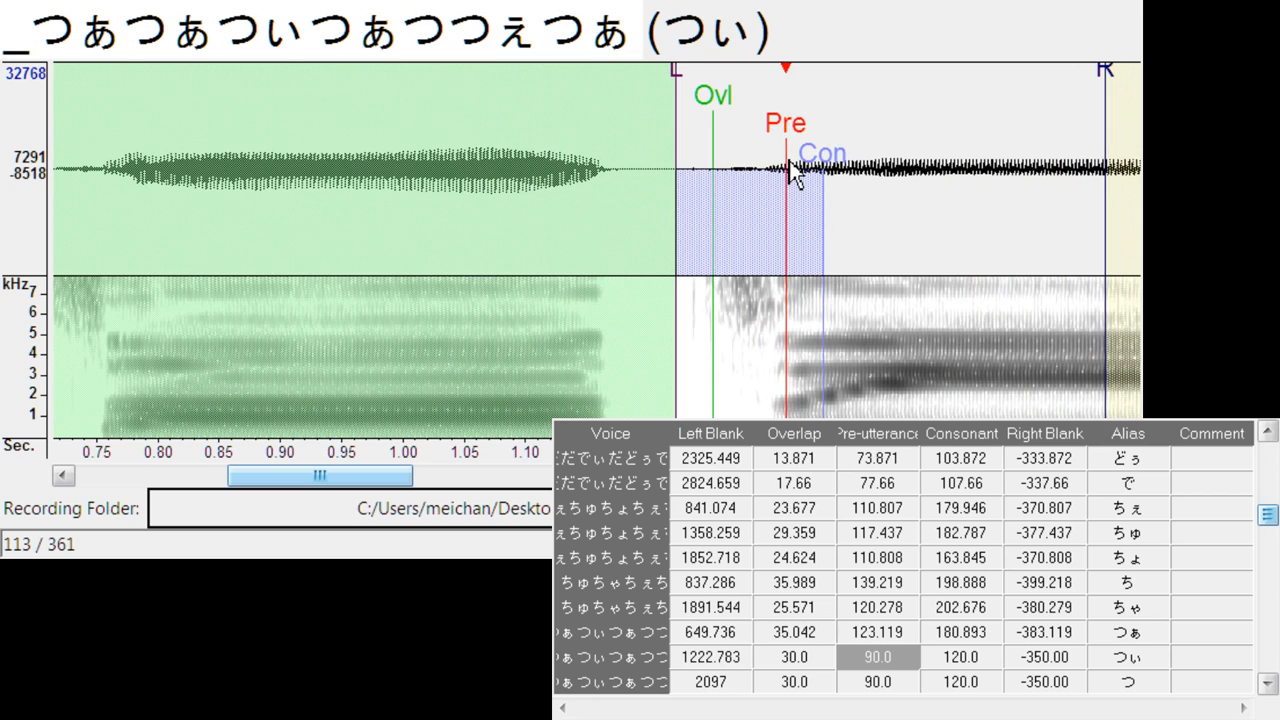
{"action": "left_click_drag", "start_coordinate": [679, 90], "coordinate": [638, 87]}
{"action": "left_click_drag", "start_coordinate": [706, 110], "coordinate": [661, 106]}
{"action": "left_click_drag", "start_coordinate": [857, 171], "coordinate": [885, 178]}
- Align つ with its onset: left blank about 2213, overlap about 18, pre-utterance about 135.4 and consonant about 198.9
{"action": "key", "text": "Down"}
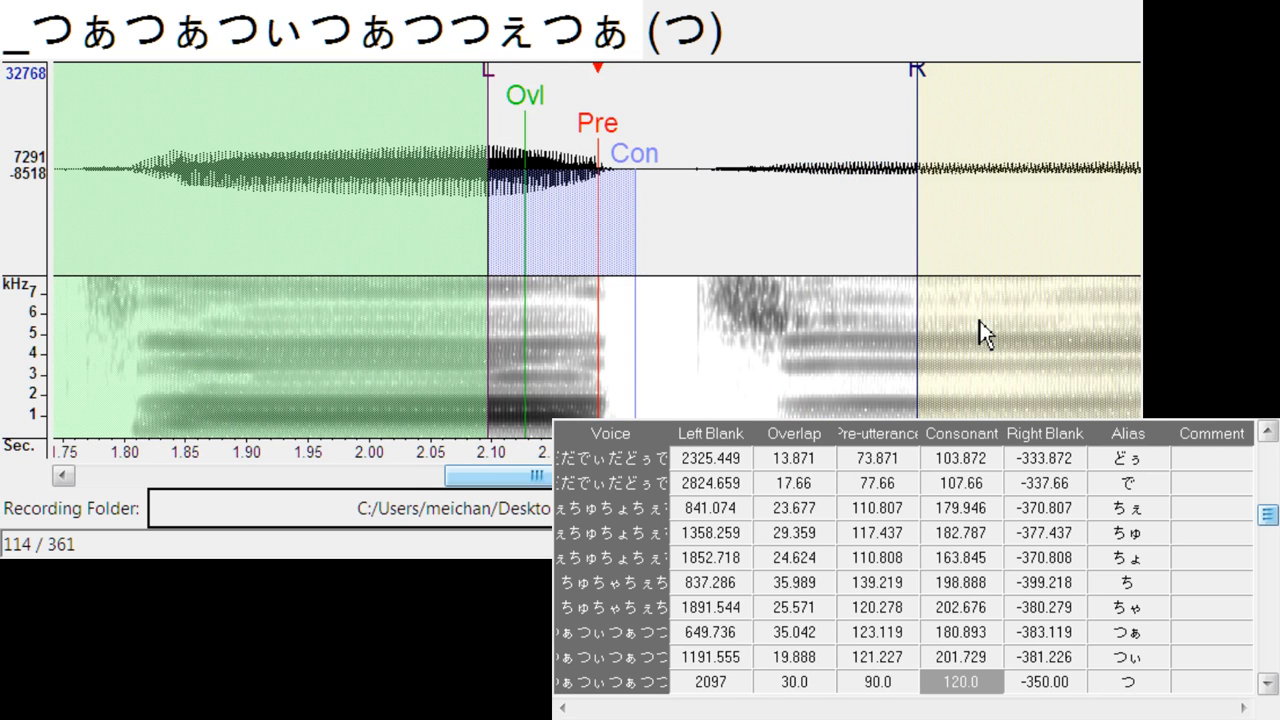
{"action": "left_click_drag", "start_coordinate": [603, 140], "coordinate": [799, 120]}
{"action": "left_click_drag", "start_coordinate": [688, 96], "coordinate": [633, 100]}
{"action": "left_click_drag", "start_coordinate": [736, 115], "coordinate": [665, 134]}
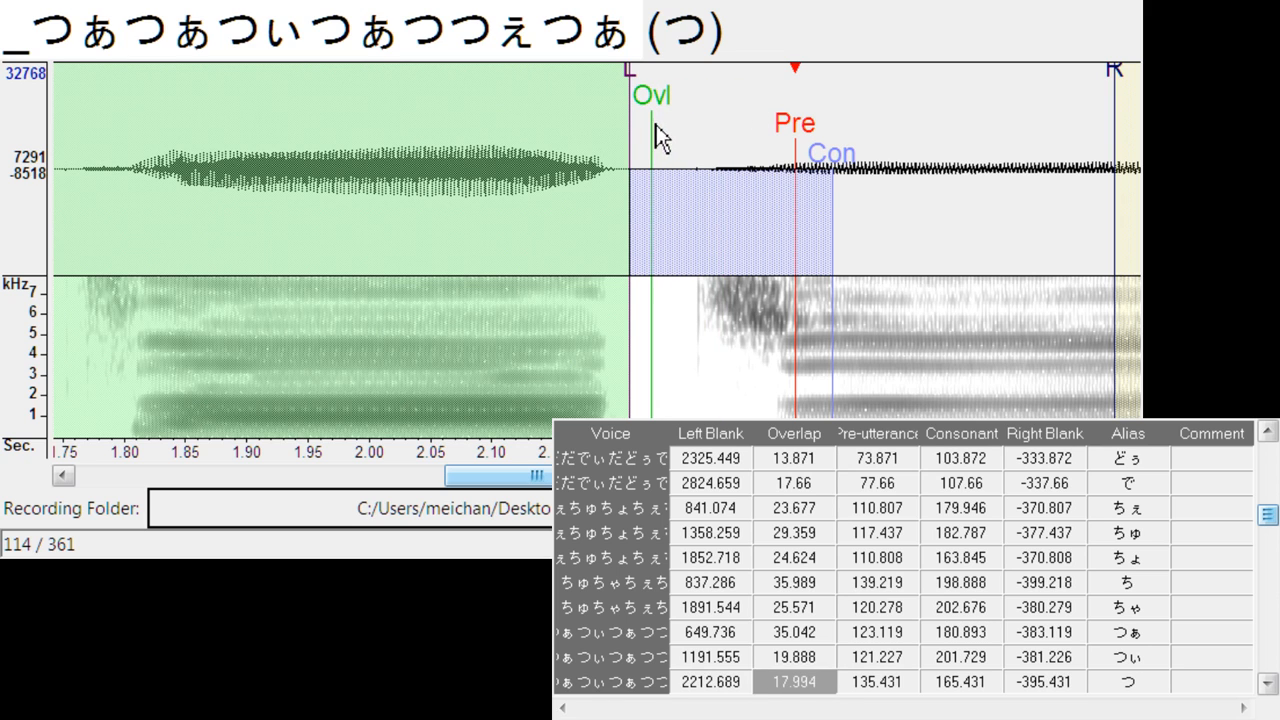
{"action": "left_click_drag", "start_coordinate": [818, 153], "coordinate": [859, 155]}
- Align つぇ with its onset: left blank about 2753, overlap about 25.6, pre-utterance about 123.1 and consonant about 232
{"action": "key", "text": "Down"}
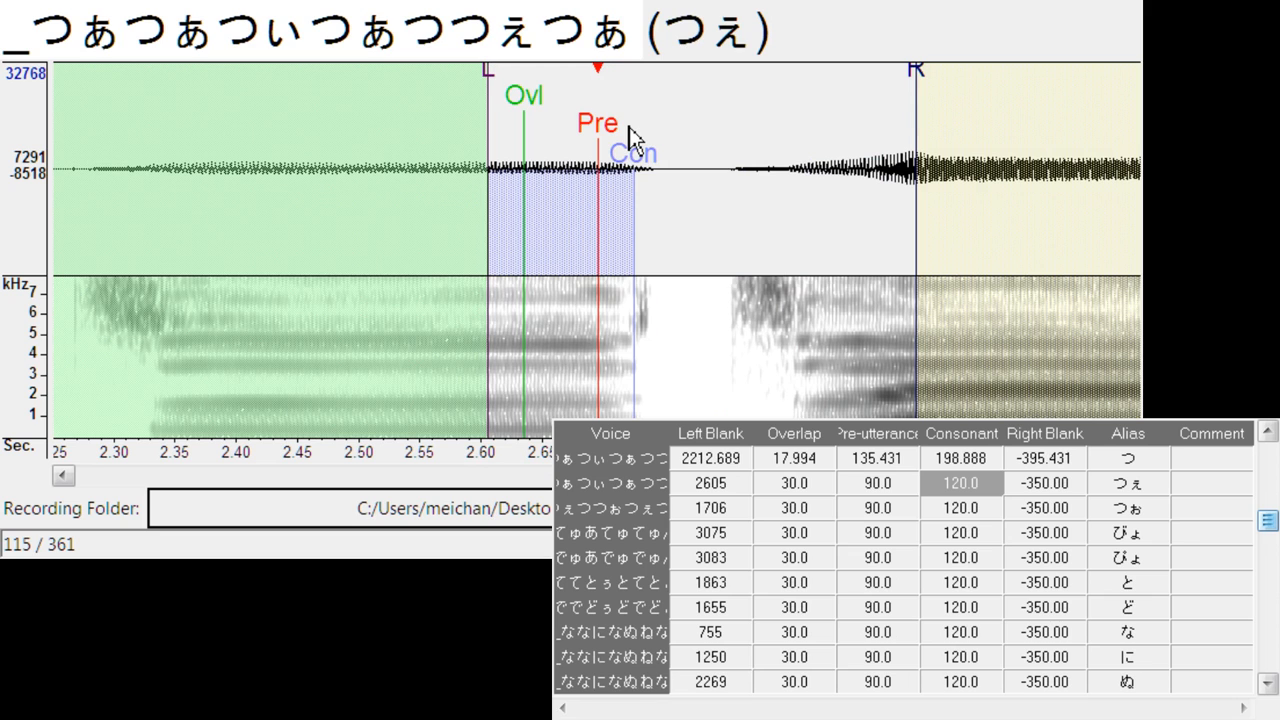
{"action": "mouse_move", "coordinate": [612, 126]}
{"action": "left_mouse_down"}
{"action": "mouse_move", "coordinate": [817, 118]}
{"action": "mouse_move", "coordinate": [955, 167]}
{"action": "left_mouse_up"}
{"action": "mouse_move", "coordinate": [707, 85]}
{"action": "left_mouse_down"}
{"action": "mouse_move", "coordinate": [674, 94]}
{"action": "mouse_move", "coordinate": [701, 126]}
{"action": "left_mouse_up"}
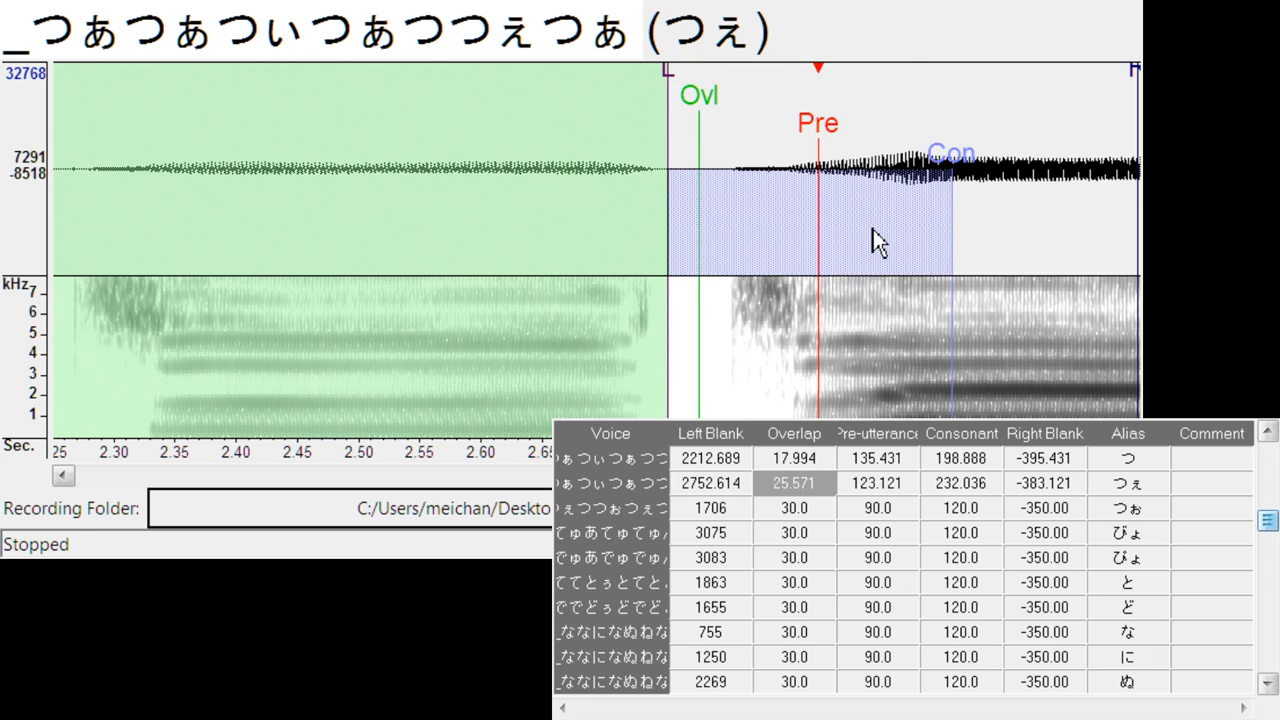
- Align つぉ with its onset: left blank about 1821, overlap about 26.5, pre-utterance about 131.6 and consonant about 226.4
{"action": "key", "text": "Down"}
{"action": "mouse_move", "coordinate": [597, 128]}
{"action": "left_mouse_down"}
{"action": "mouse_move", "coordinate": [805, 138]}
{"action": "mouse_move", "coordinate": [782, 139]}
{"action": "mouse_move", "coordinate": [909, 171]}
{"action": "left_mouse_up"}
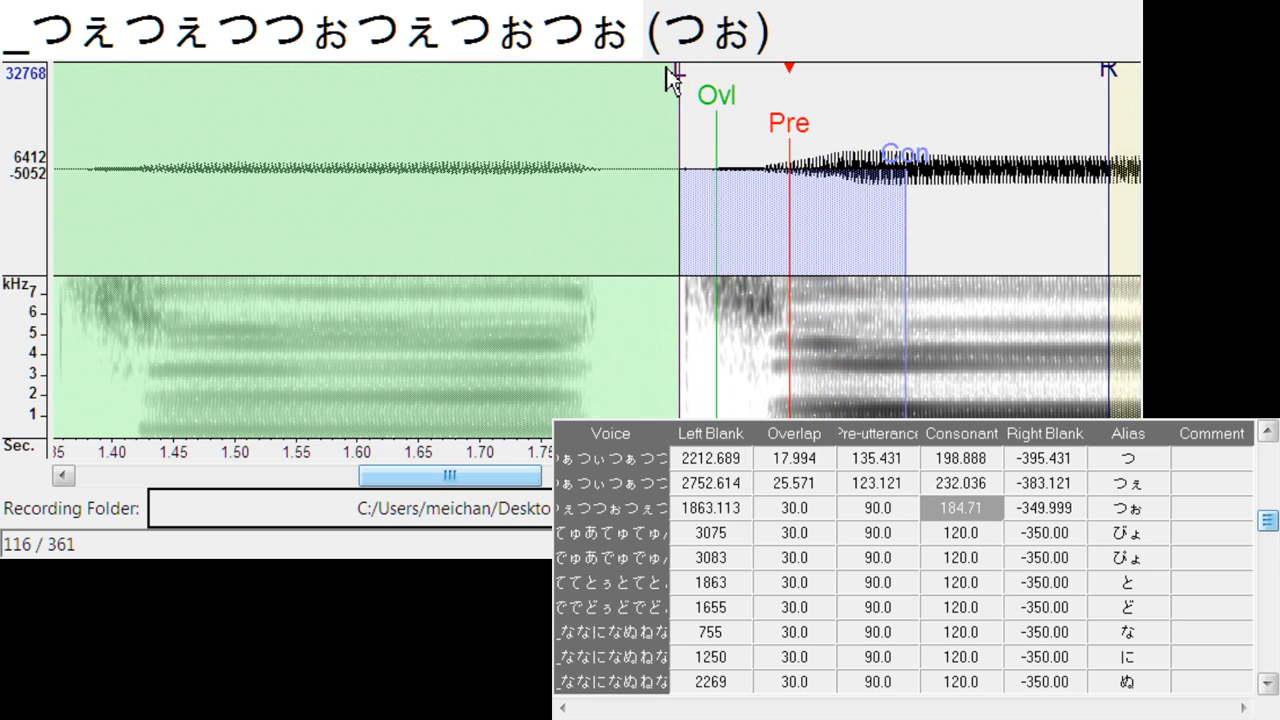
{"action": "left_click_drag", "start_coordinate": [684, 78], "coordinate": [630, 121]}
{"action": "left_click_drag", "start_coordinate": [706, 111], "coordinate": [660, 124]}
- Align びょ with its onset: left blank about 3393, overlap about 19.9, pre-utterance about 110.8, consonant about 224.5 and right blank about -431.9
{"action": "key", "text": "Down"}
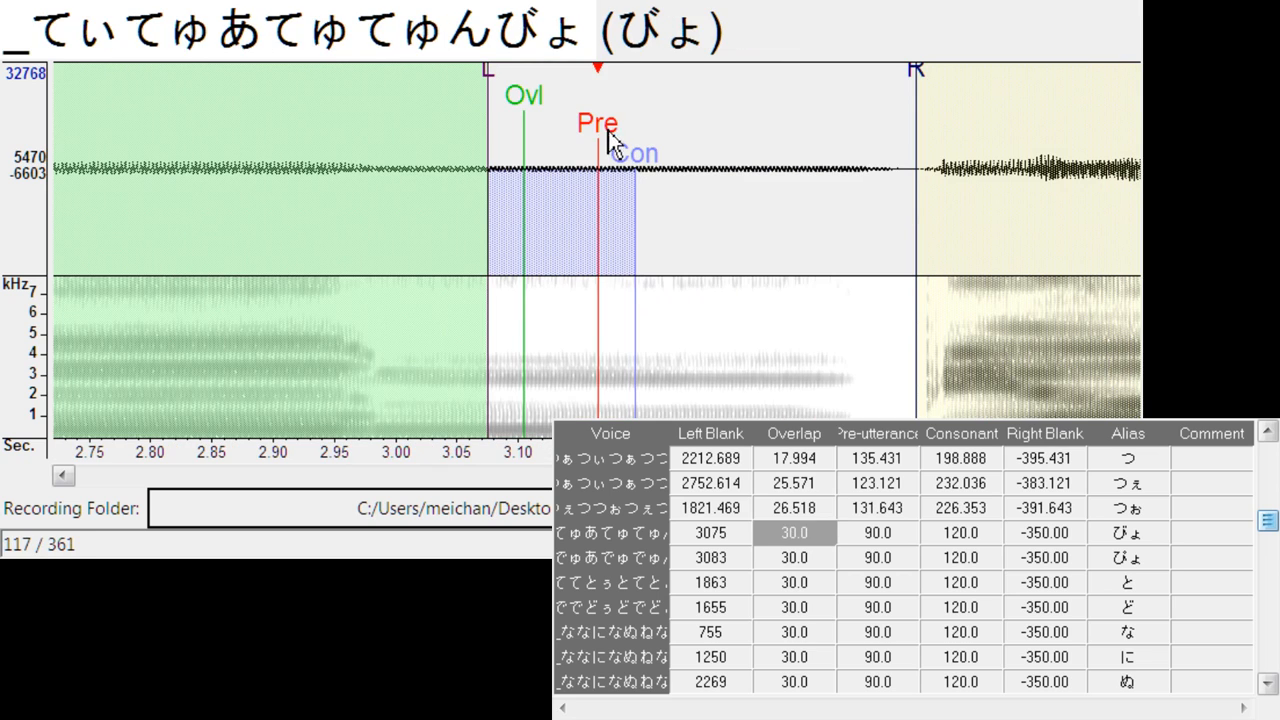
{"action": "left_click", "coordinate": [1018, 142]}
{"action": "left_click", "coordinate": [1018, 142]}
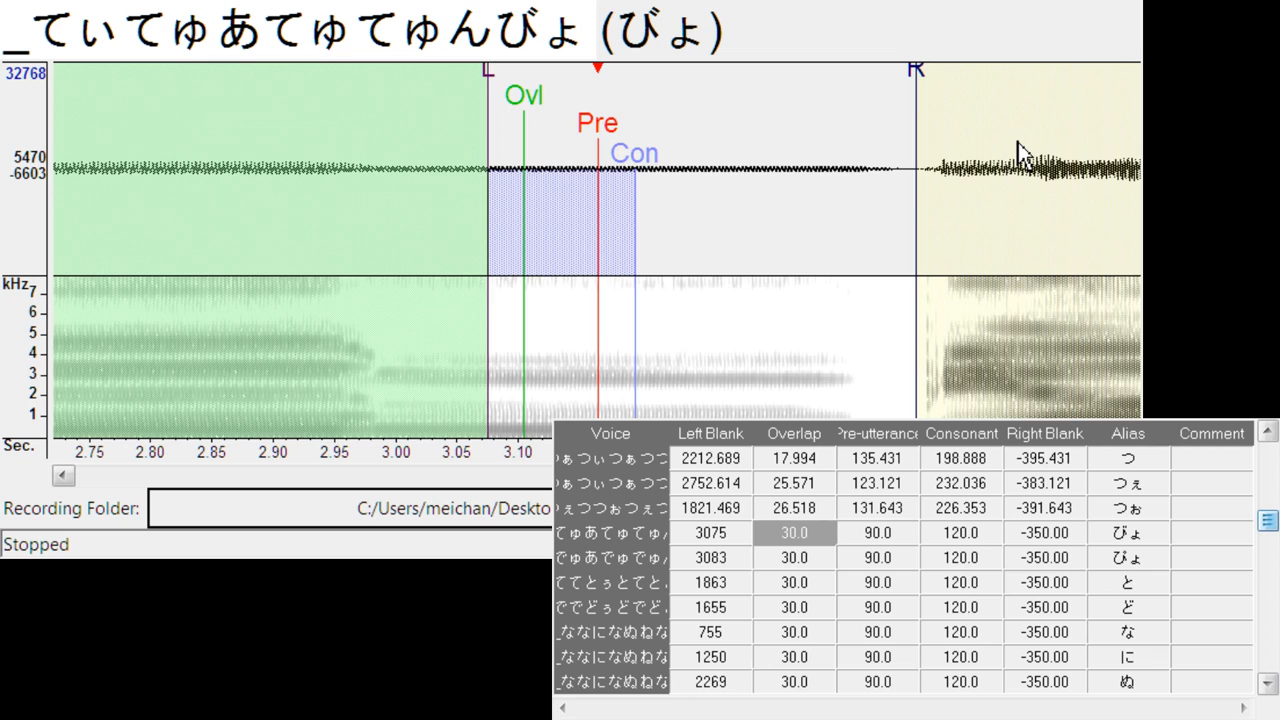
{"action": "mouse_move", "coordinate": [605, 130]}
{"action": "left_mouse_down"}
{"action": "mouse_move", "coordinate": [974, 178]}
{"action": "mouse_move", "coordinate": [961, 200]}
{"action": "mouse_move", "coordinate": [1016, 210]}
{"action": "left_mouse_up"}
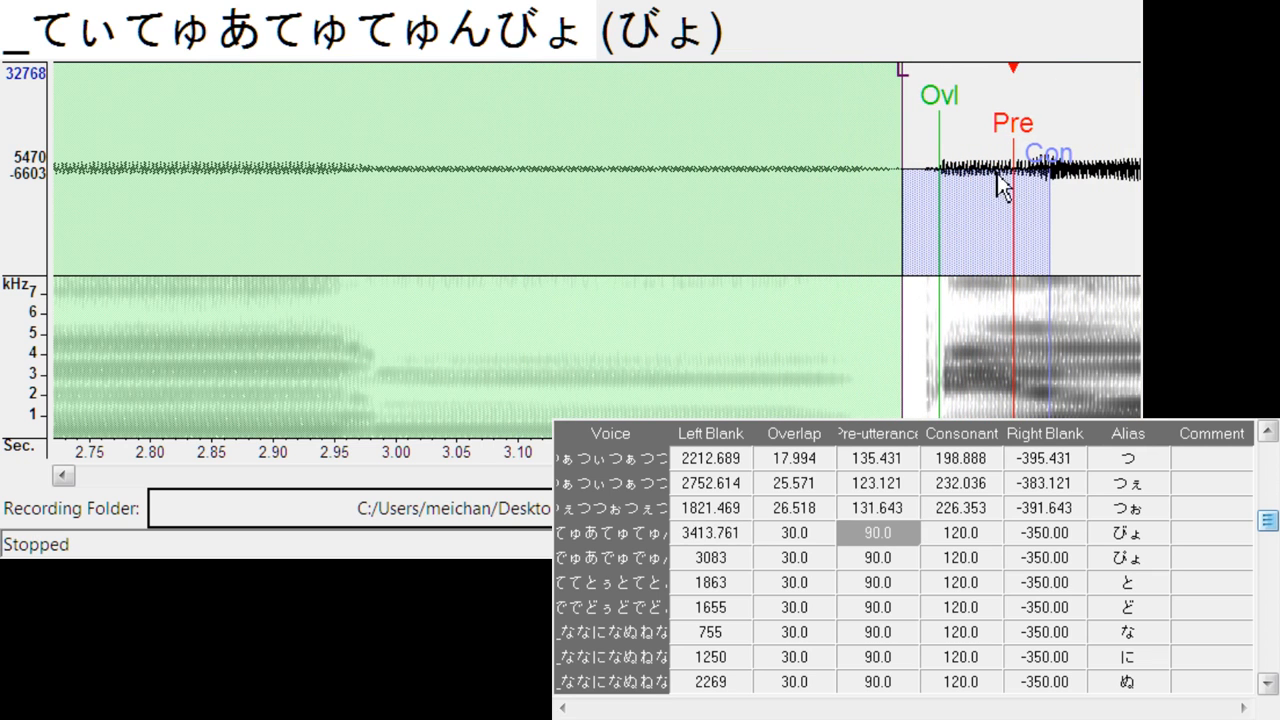
{"action": "left_click_drag", "start_coordinate": [903, 84], "coordinate": [878, 88]}
{"action": "left_click_drag", "start_coordinate": [940, 125], "coordinate": [905, 127]}
{"action": "left_click_drag", "start_coordinate": [700, 475], "coordinate": [750, 475]}
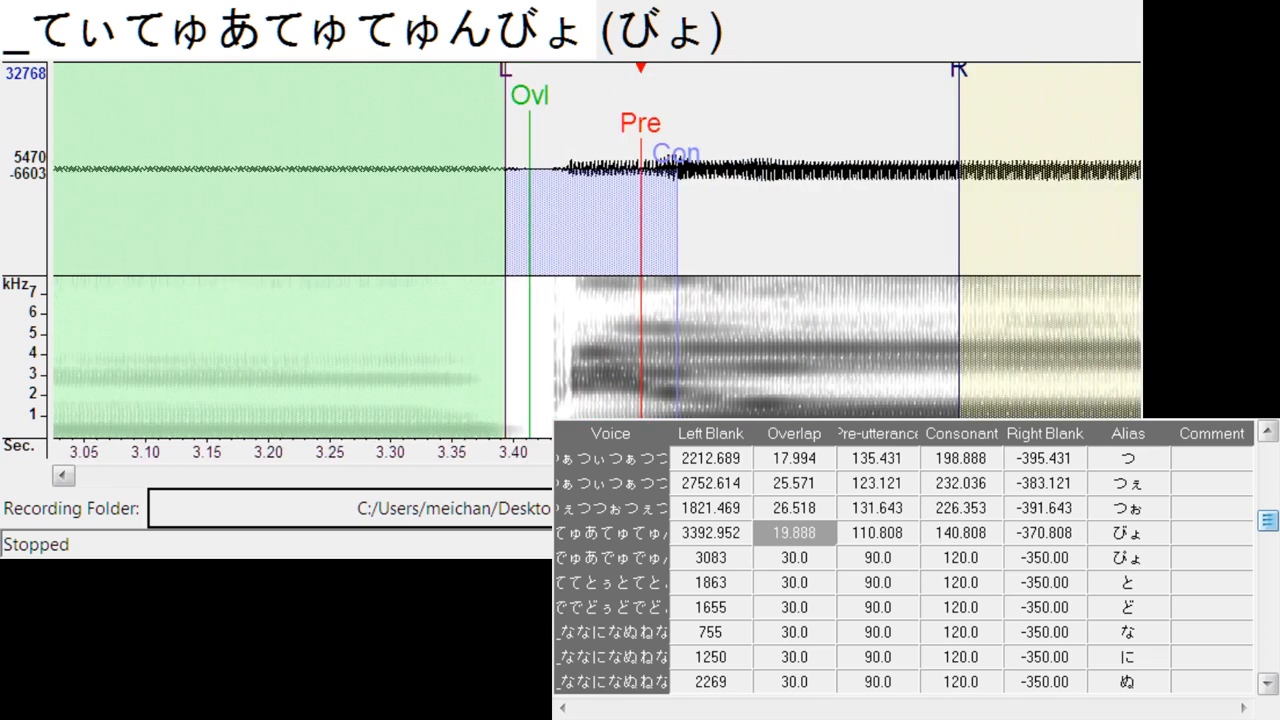
{"action": "left_click_drag", "start_coordinate": [705, 168], "coordinate": [781, 170]}
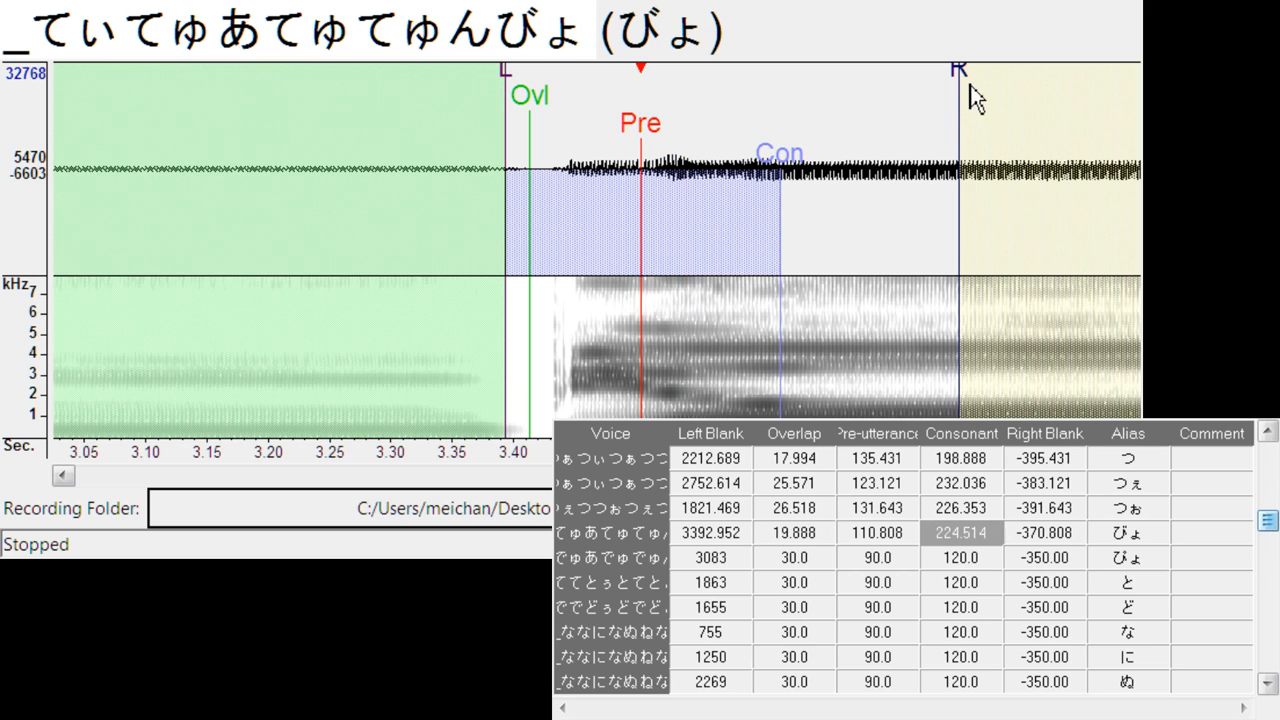
{"action": "left_click_drag", "start_coordinate": [970, 85], "coordinate": [1034, 80]}
{"action": "key", "text": "Down"}
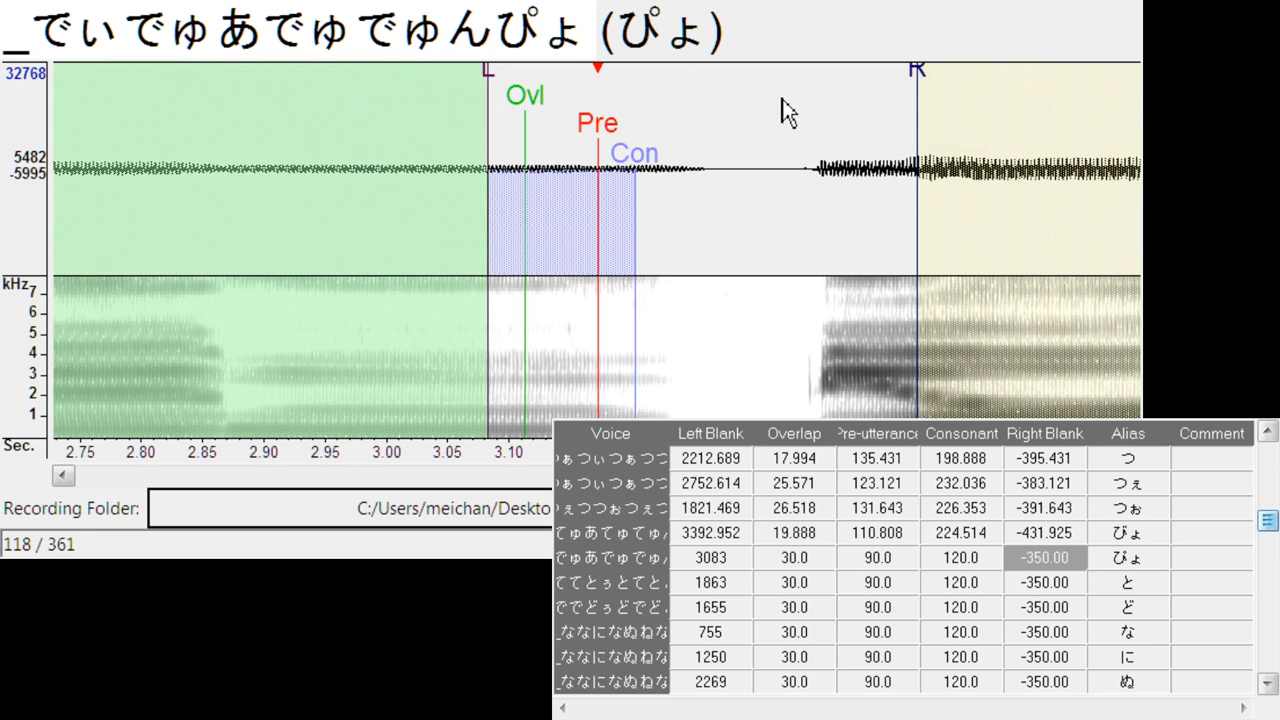
- Align ぴょ with its onset: left blank about 3275, overlap about 21.8, pre-utterance about 112.7, consonant about 215.9 and right blank about -372.7
{"action": "key", "text": "space"}
{"action": "mouse_move", "coordinate": [603, 150]}
{"action": "left_mouse_down"}
{"action": "mouse_move", "coordinate": [848, 165]}
{"action": "mouse_move", "coordinate": [866, 151]}
{"action": "mouse_move", "coordinate": [971, 180]}
{"action": "mouse_move", "coordinate": [986, 172]}
{"action": "left_mouse_up"}
{"action": "mouse_move", "coordinate": [754, 71]}
{"action": "left_mouse_down"}
{"action": "mouse_move", "coordinate": [730, 82]}
{"action": "mouse_move", "coordinate": [751, 112]}
{"action": "left_mouse_up"}
{"action": "left_click_drag", "start_coordinate": [738, 113], "coordinate": [748, 113]}
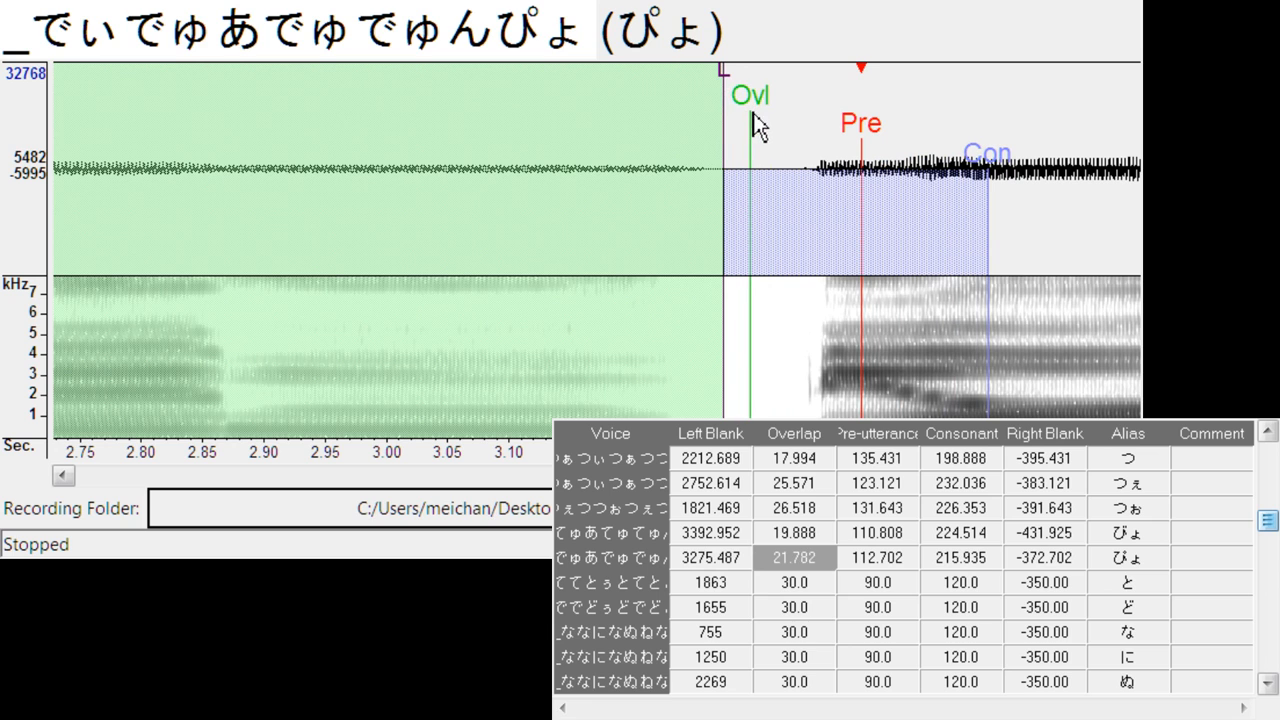
- Align と with its onset: left blank about 2044, overlap about 30, pre-utterance about 90 and consonant about 144
{"action": "key", "text": "Down"}
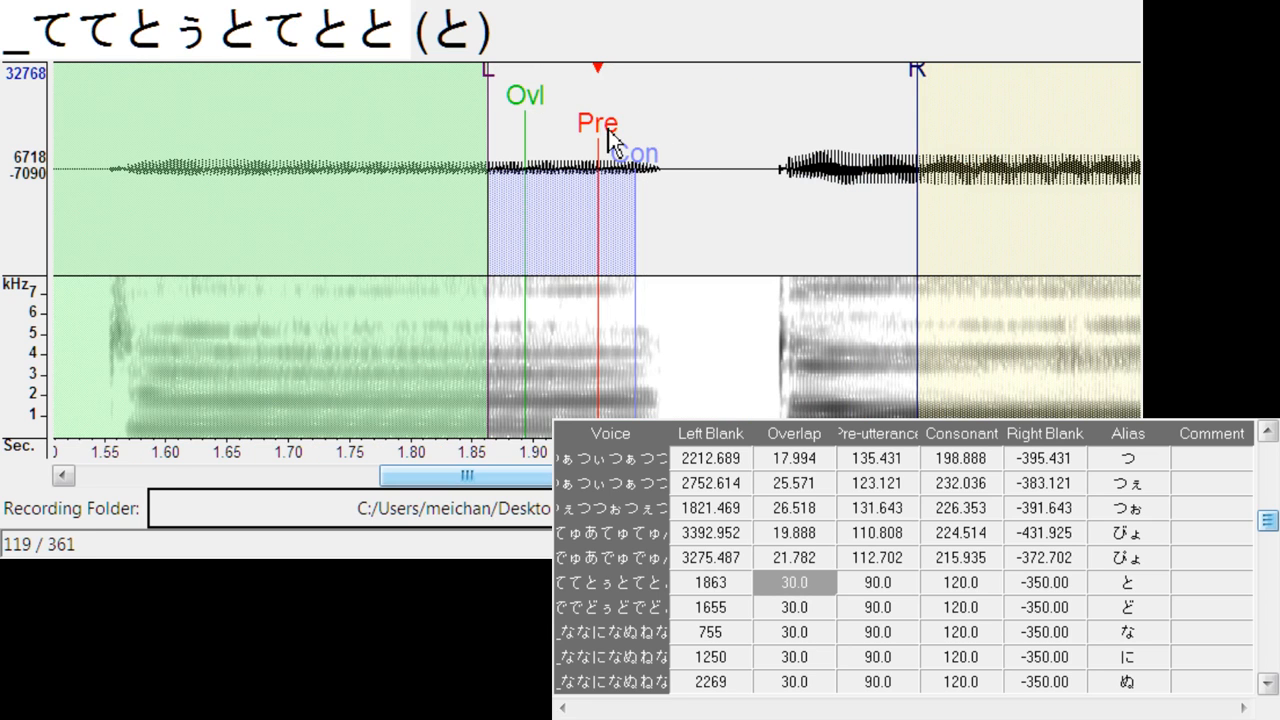
{"action": "mouse_move", "coordinate": [608, 130]}
{"action": "left_mouse_down"}
{"action": "mouse_move", "coordinate": [832, 156]}
{"action": "mouse_move", "coordinate": [820, 153]}
{"action": "left_mouse_up"}
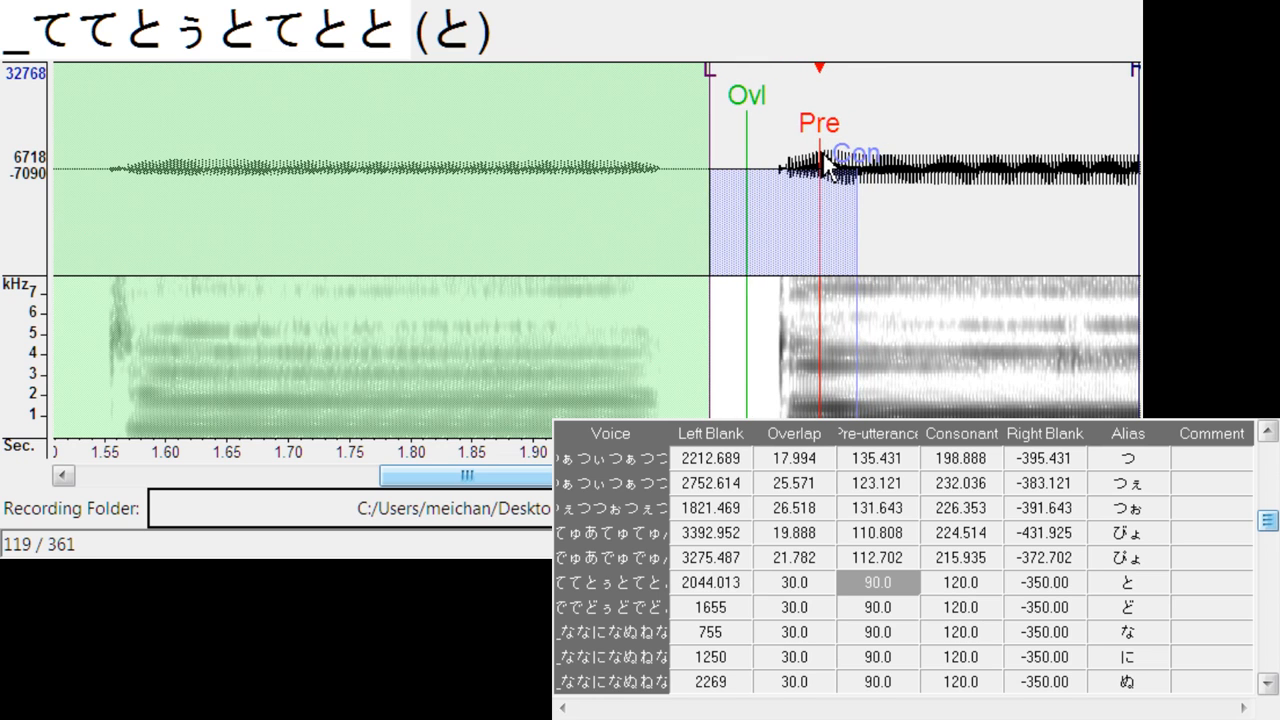
{"action": "left_click_drag", "start_coordinate": [512, 478], "coordinate": [538, 482]}
{"action": "left_click_drag", "start_coordinate": [705, 156], "coordinate": [734, 165]}
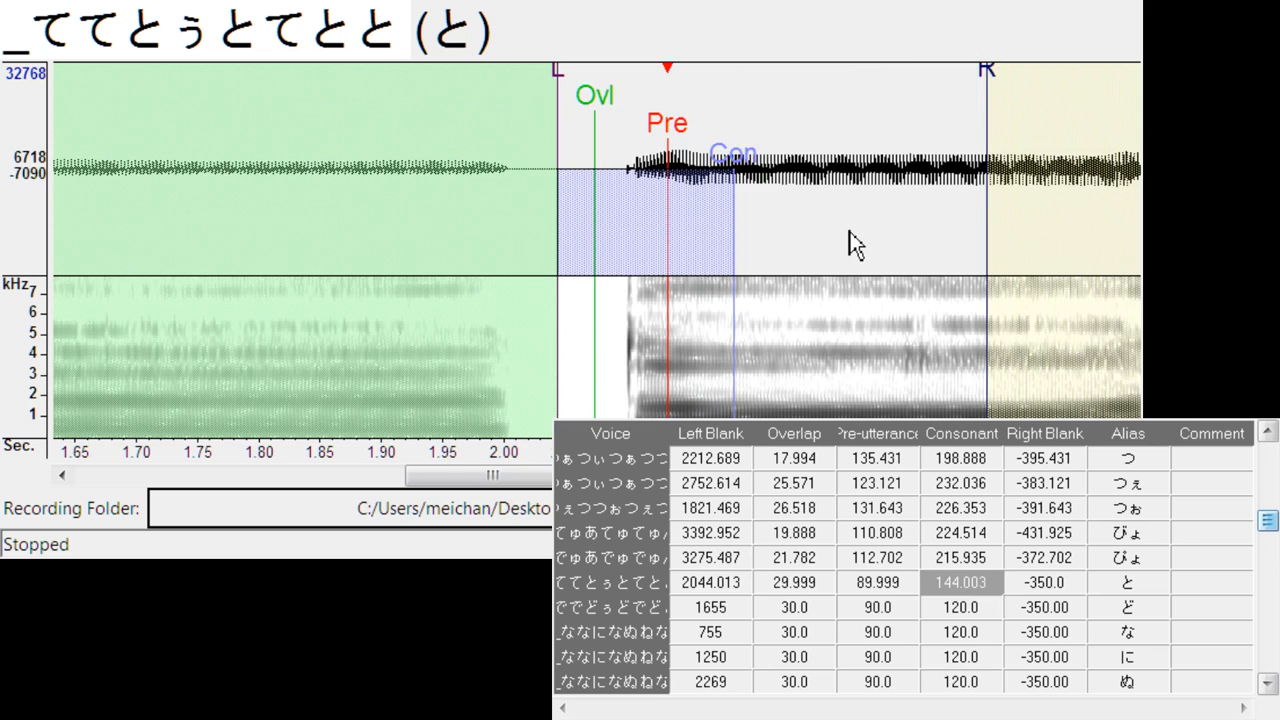
- Align ど with its onset: left blank about 1808, overlap about 18, pre-utterance about 81.4, consonant about 141.1 and right blank about -341.4
{"action": "key", "text": "Down"}
{"action": "left_click_drag", "start_coordinate": [592, 122], "coordinate": [777, 145]}
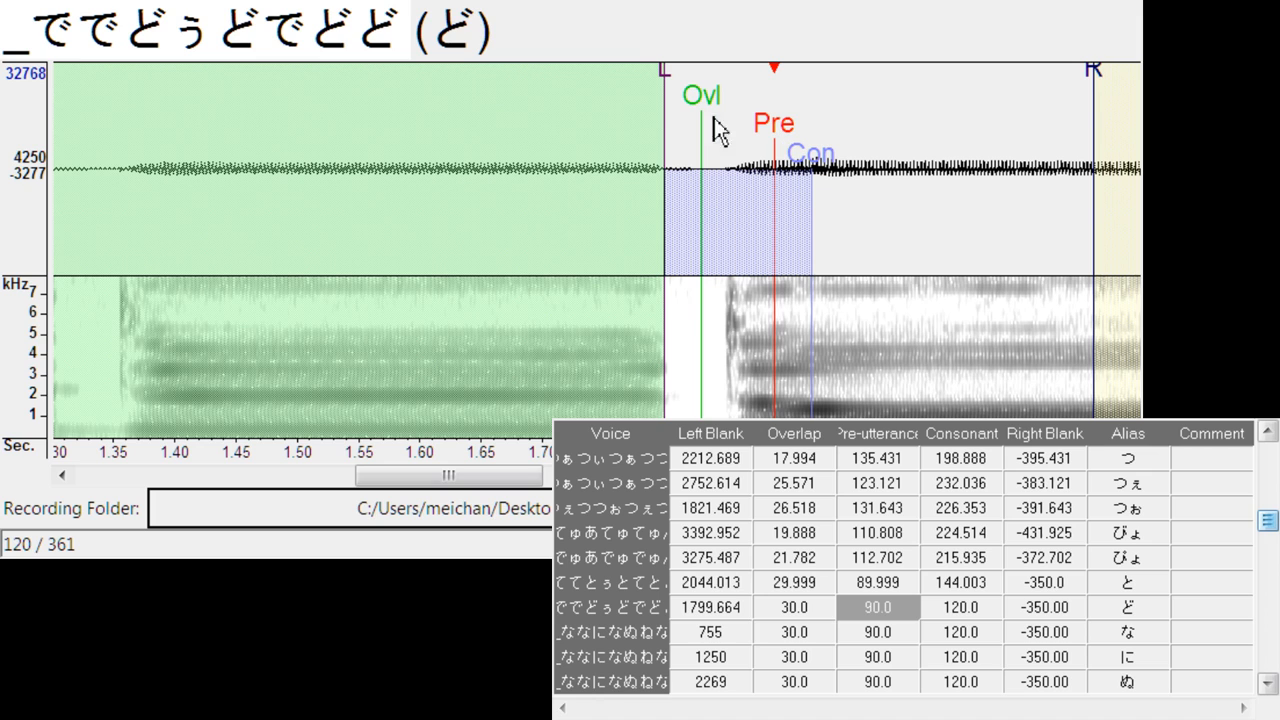
{"action": "mouse_move", "coordinate": [669, 71]}
{"action": "left_mouse_down"}
{"action": "mouse_move", "coordinate": [686, 82]}
{"action": "mouse_move", "coordinate": [667, 88]}
{"action": "mouse_move", "coordinate": [700, 106]}
{"action": "left_mouse_up"}
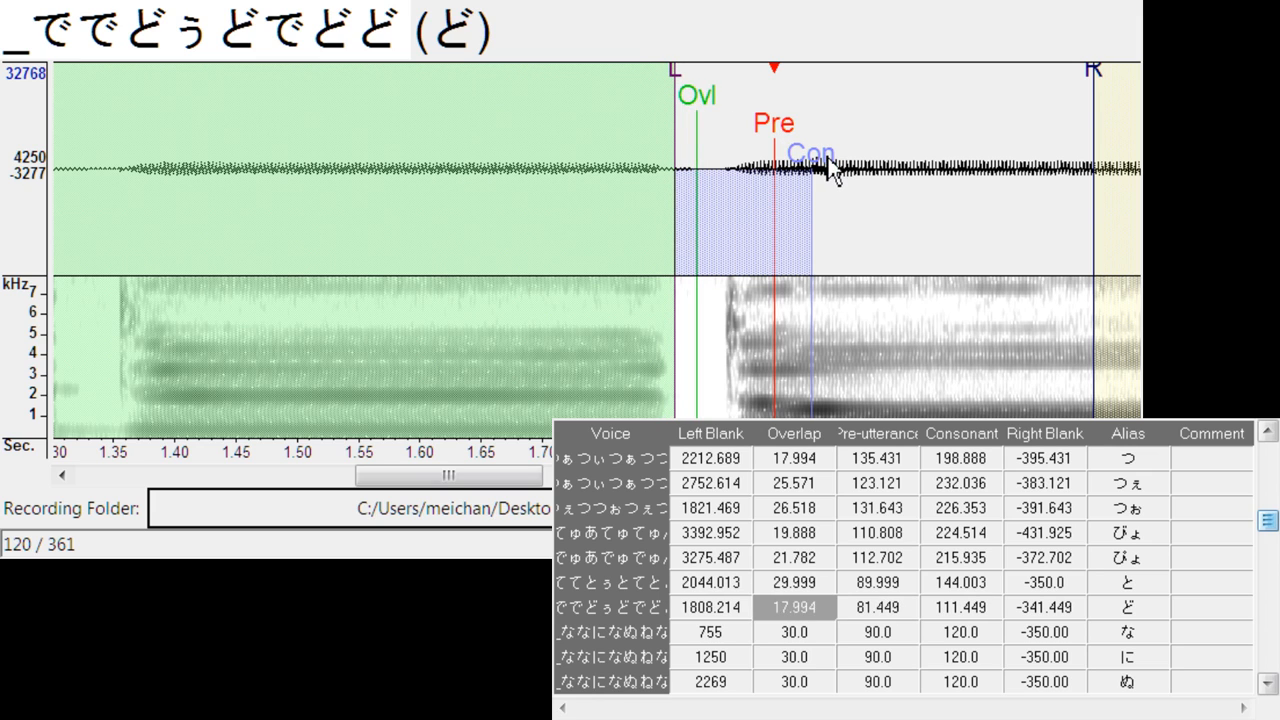
{"action": "left_click_drag", "start_coordinate": [827, 157], "coordinate": [895, 173]}
- Align な with its onset: left blank about 894, overlap about 15.2, pre-utterance about 49.2, consonant about 79.2 and right blank about -309.2
{"action": "key", "text": "Down"}
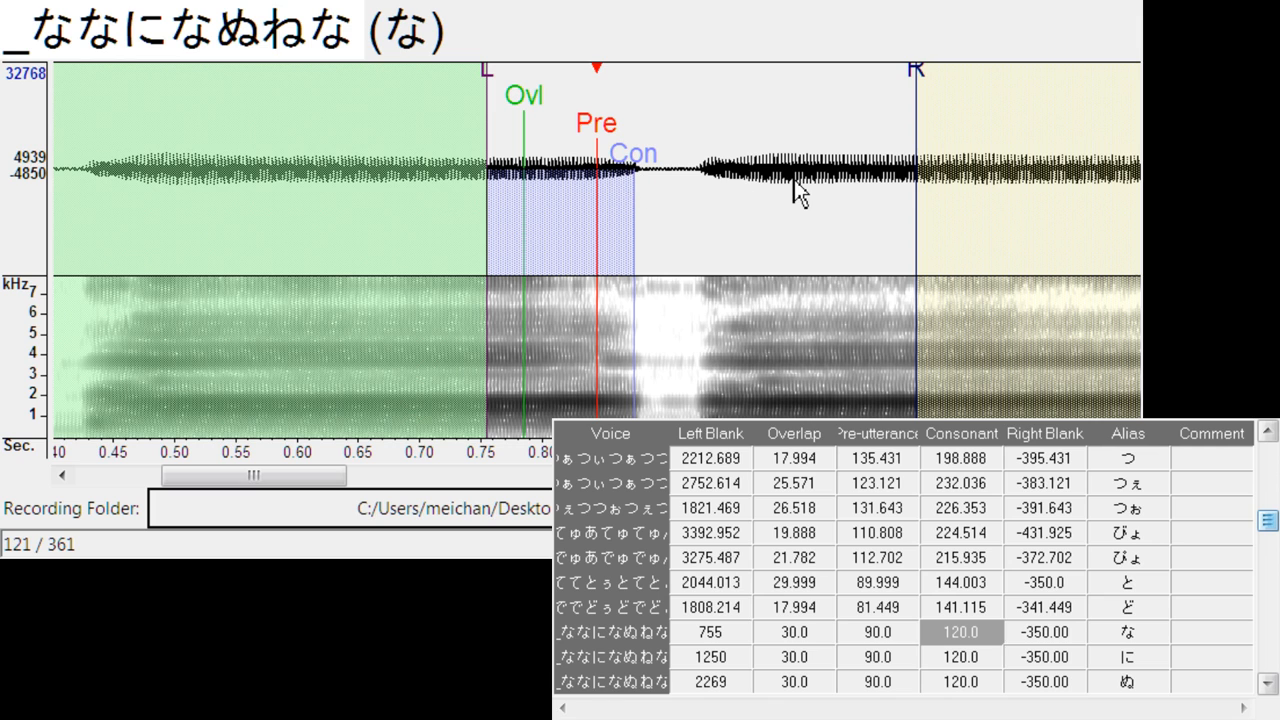
{"action": "left_click_drag", "start_coordinate": [597, 128], "coordinate": [721, 152]}
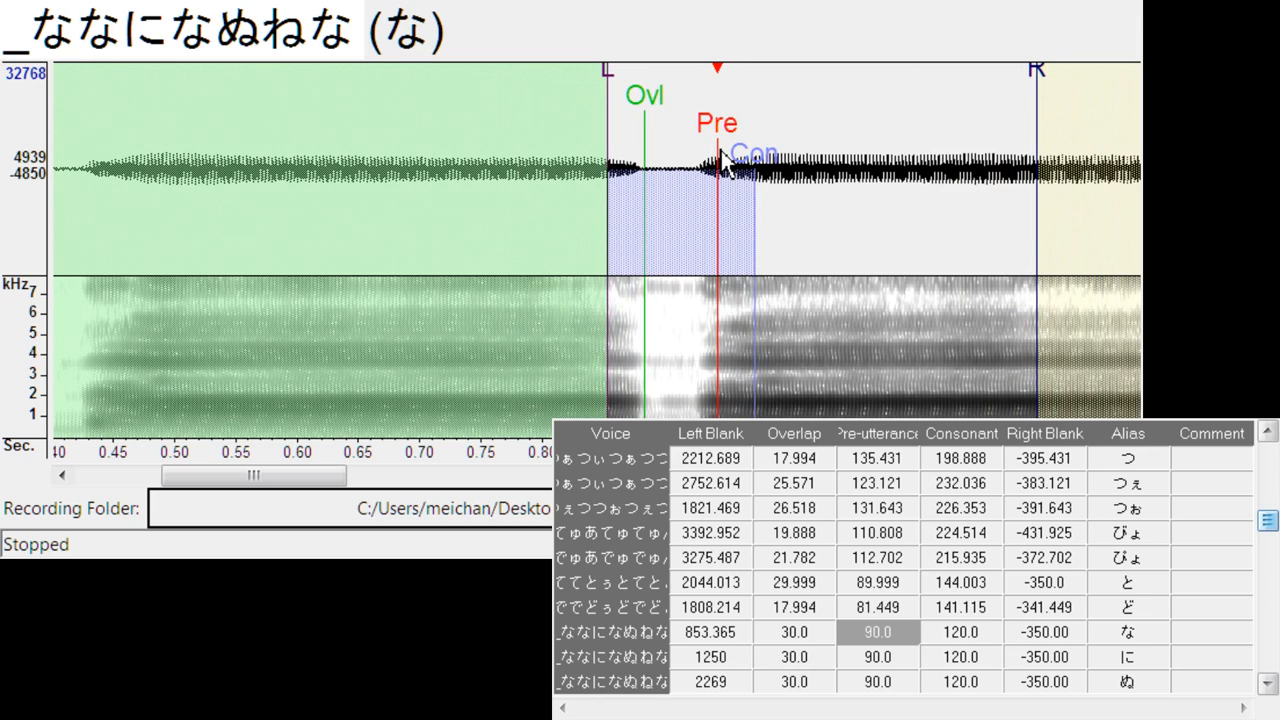
{"action": "left_click_drag", "start_coordinate": [597, 80], "coordinate": [683, 116]}
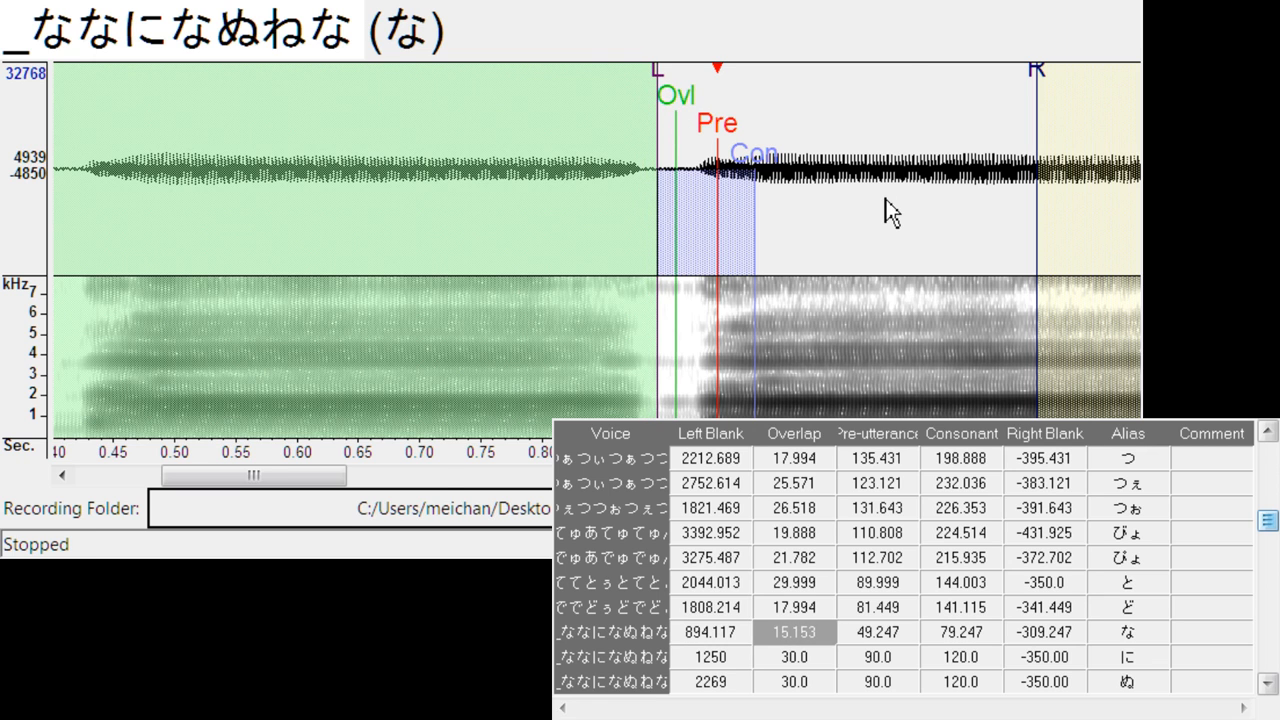
- Align に with its onset: left blank about 1417, overlap about 20.8, pre-utterance about 60.6, consonant about 119.3 and right blank about -320.6
{"action": "key", "text": "Down"}
{"action": "left_click_drag", "start_coordinate": [600, 142], "coordinate": [769, 133]}
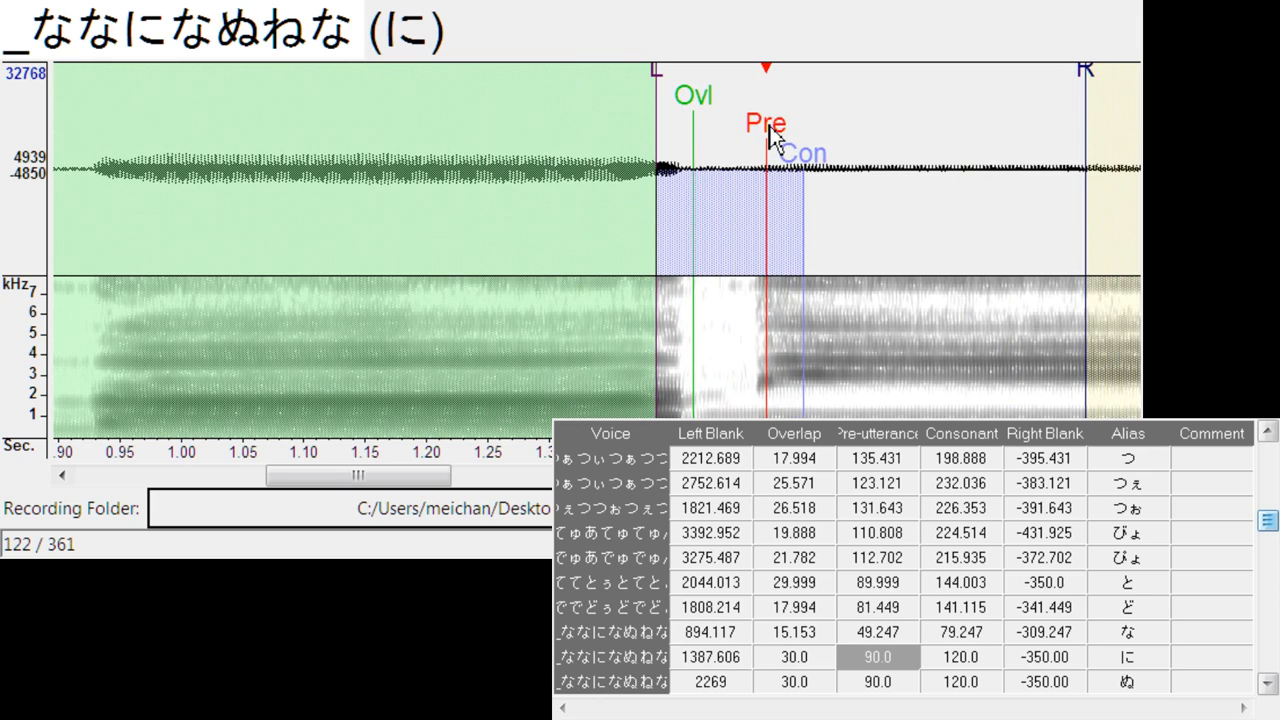
{"action": "left_click_drag", "start_coordinate": [660, 74], "coordinate": [718, 113]}
{"action": "left_click_drag", "start_coordinate": [824, 165], "coordinate": [840, 165]}
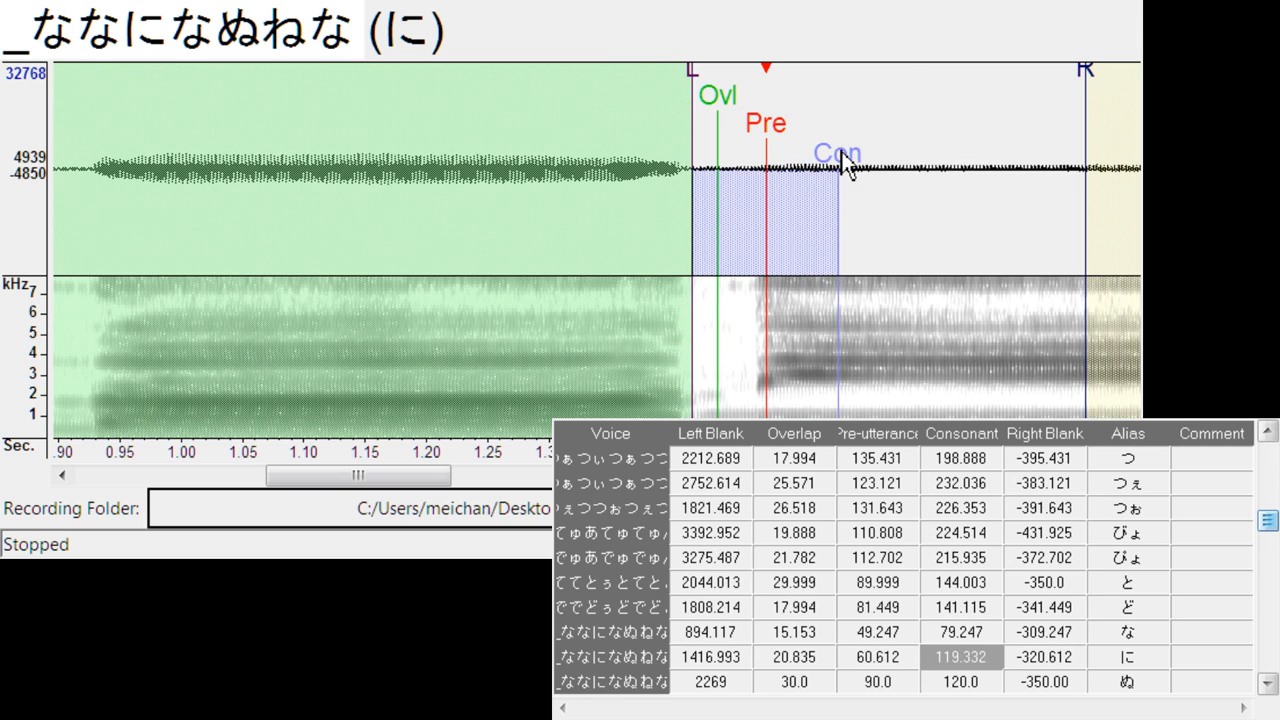
- Align ぬ with its onset: left blank about 2450, overlap about 26.5, pre-utterance about 73.9, consonant about 125 and right blank about -333.9
{"action": "key", "text": "Down"}
{"action": "left_click_drag", "start_coordinate": [612, 138], "coordinate": [808, 143]}
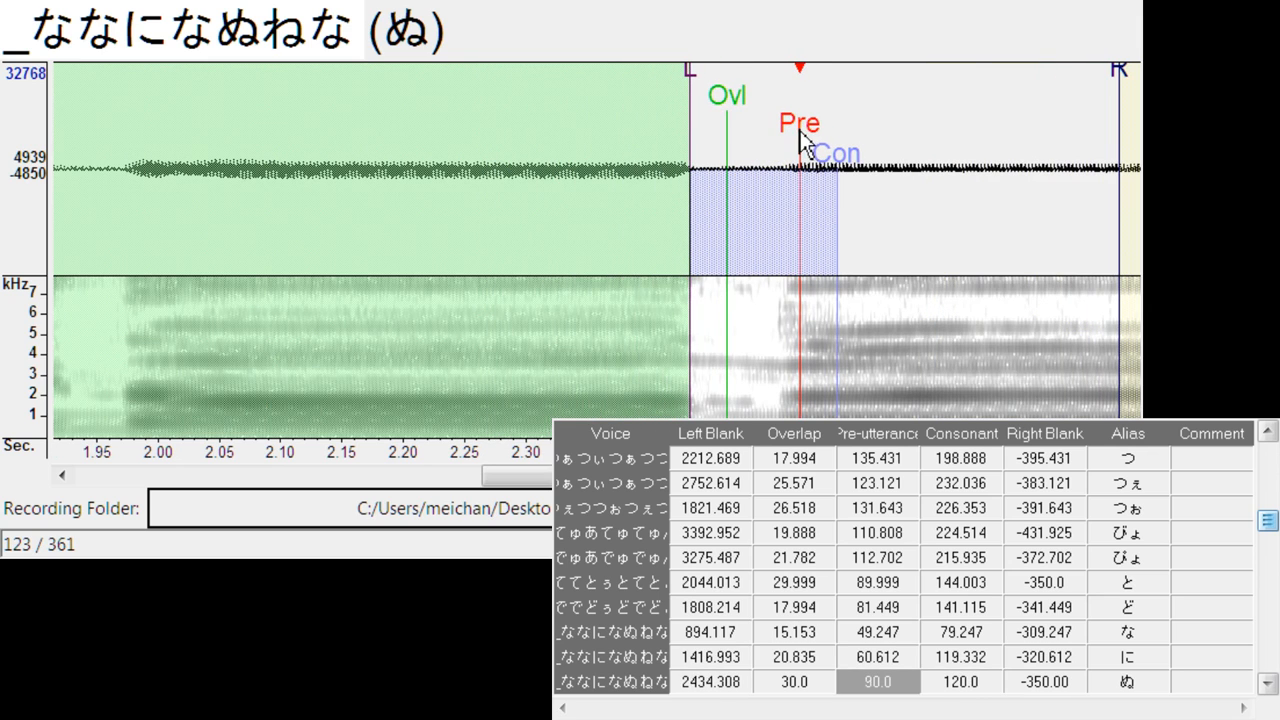
{"action": "left_click_drag", "start_coordinate": [690, 98], "coordinate": [709, 88]}
{"action": "left_click_drag", "start_coordinate": [717, 100], "coordinate": [742, 100]}
{"action": "left_click_drag", "start_coordinate": [852, 178], "coordinate": [871, 175]}
- Align ね with its onset: left blank about 2966, overlap about 15.2, pre-utterance about 53, consonant about 83 and right blank about -313
{"action": "key", "text": "Down"}
{"action": "left_click_drag", "start_coordinate": [598, 125], "coordinate": [768, 144]}
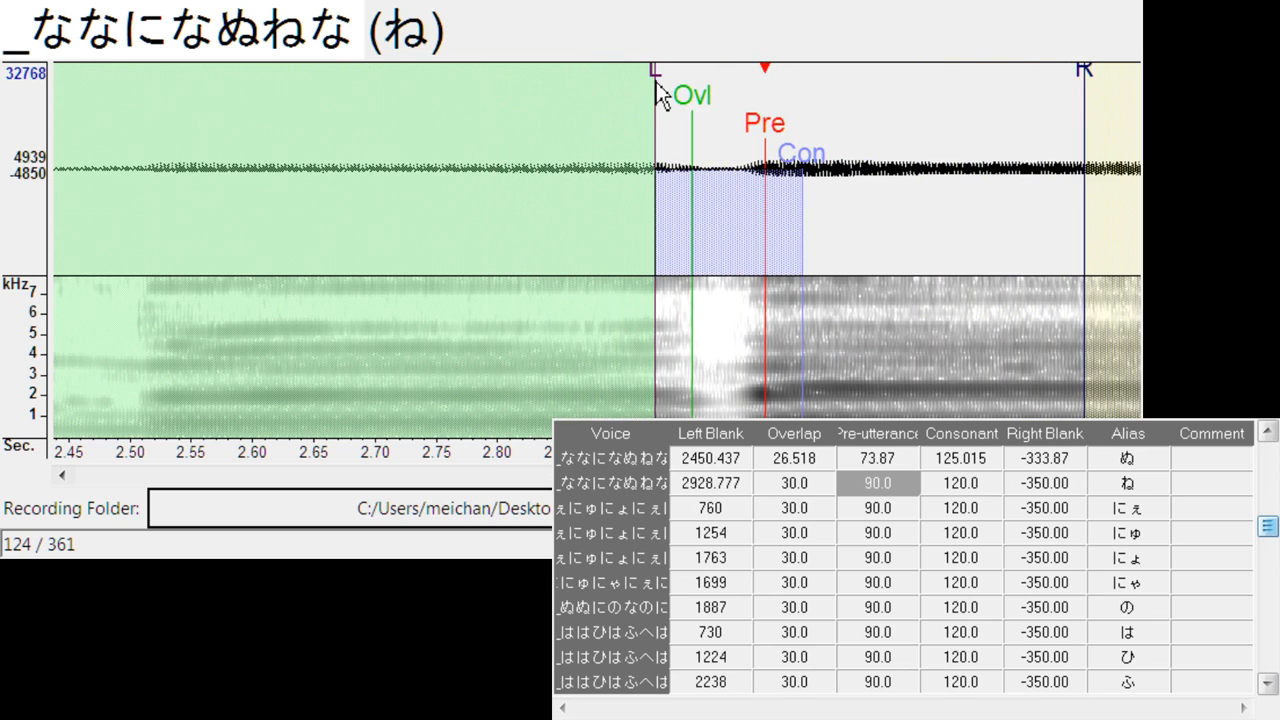
{"action": "left_click_drag", "start_coordinate": [657, 98], "coordinate": [721, 101]}
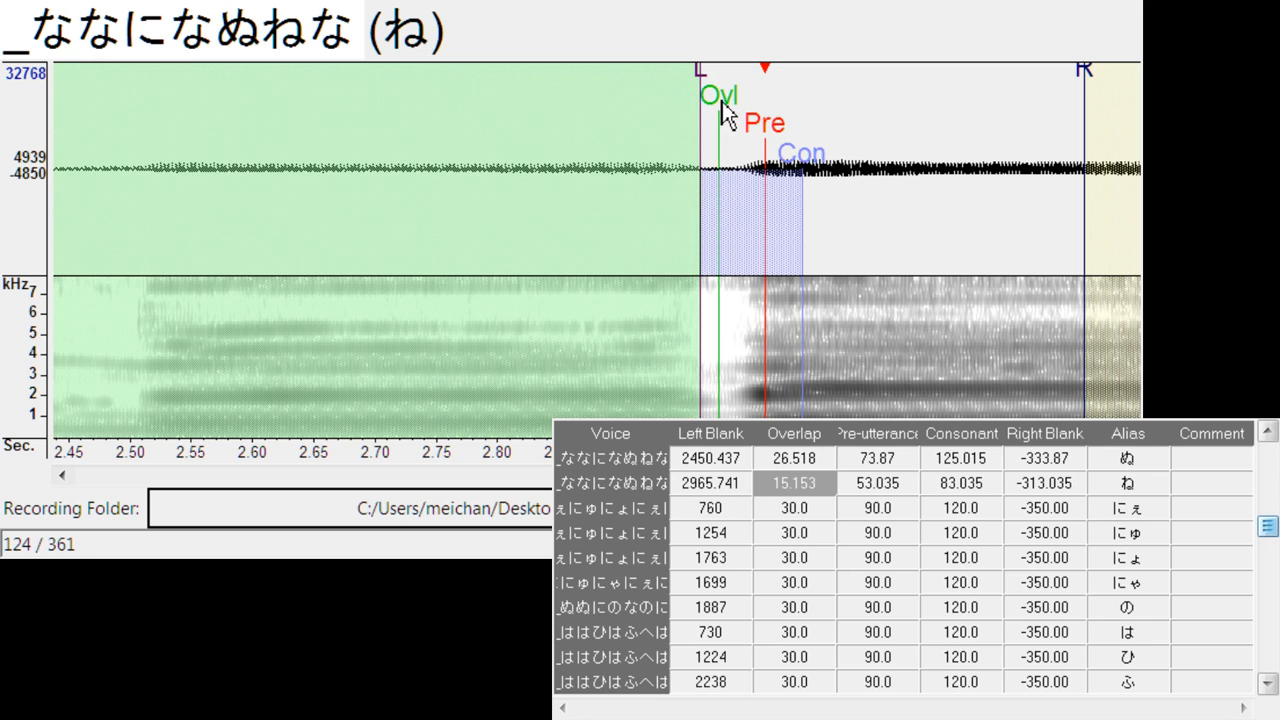
- Align にぇ with its onset: left blank about 887, overlap about 23.7, pre-utterance about 94.7, consonant about 161 and right blank about -354.7
{"action": "key", "text": "Down"}
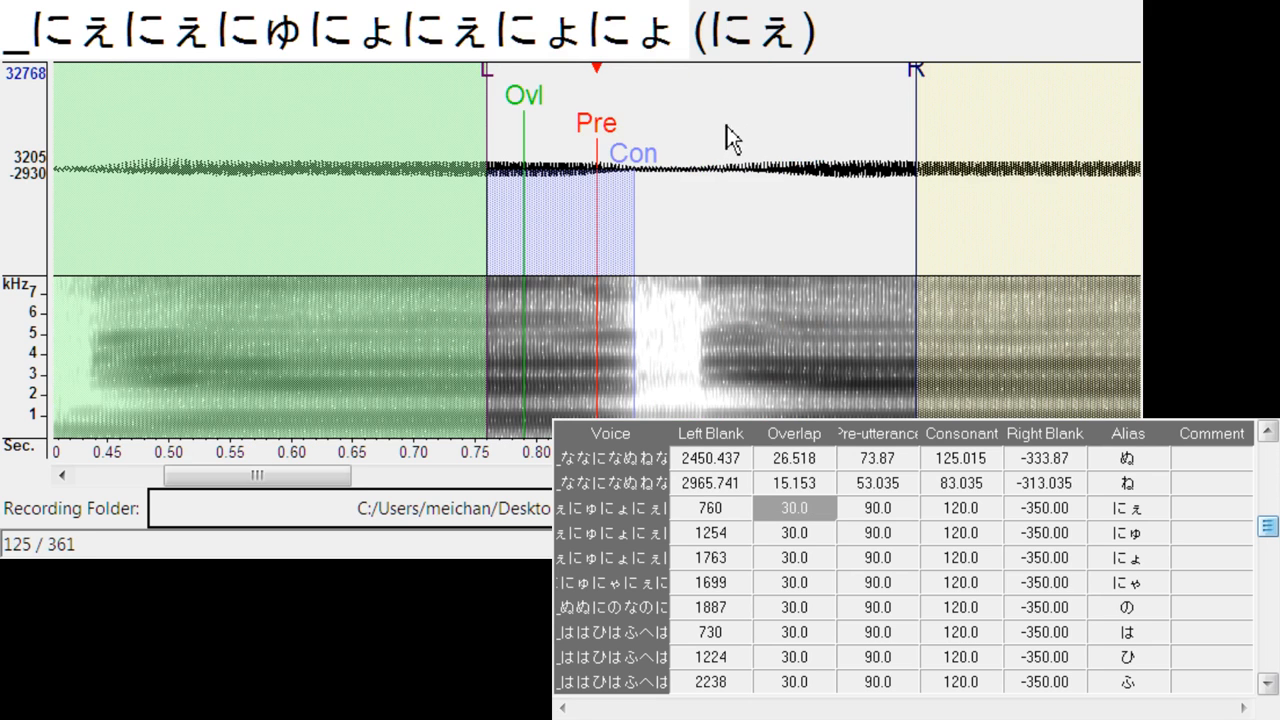
{"action": "mouse_move", "coordinate": [620, 140]}
{"action": "left_mouse_down"}
{"action": "mouse_move", "coordinate": [790, 146]}
{"action": "mouse_move", "coordinate": [763, 157]}
{"action": "left_mouse_up"}
{"action": "mouse_move", "coordinate": [651, 92]}
{"action": "left_mouse_down"}
{"action": "mouse_move", "coordinate": [666, 120]}
{"action": "mouse_move", "coordinate": [675, 112]}
{"action": "left_mouse_up"}
{"action": "left_click_drag", "start_coordinate": [797, 160], "coordinate": [863, 186]}
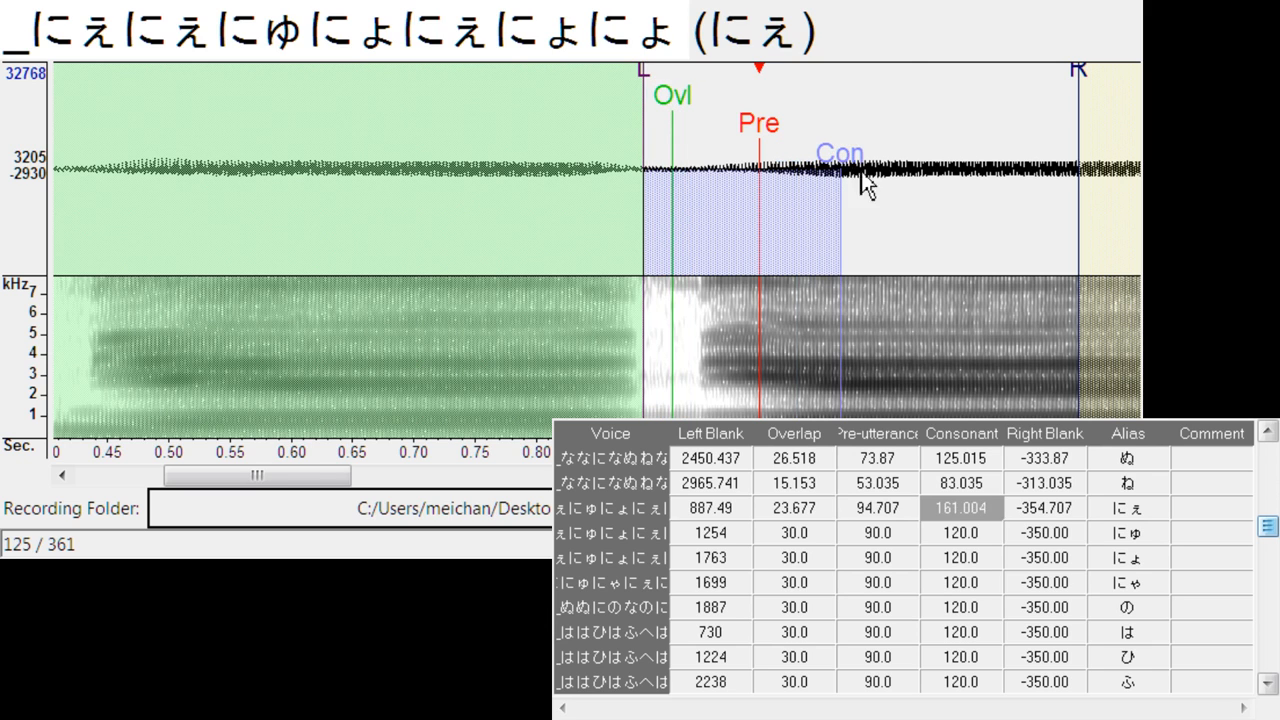
- Align にゅ with its onset: left blank about 1404, overlap about 20.8, pre-utterance about 61.6, consonant about 185.6 and right blank about -321.6
{"action": "key", "text": "Down"}
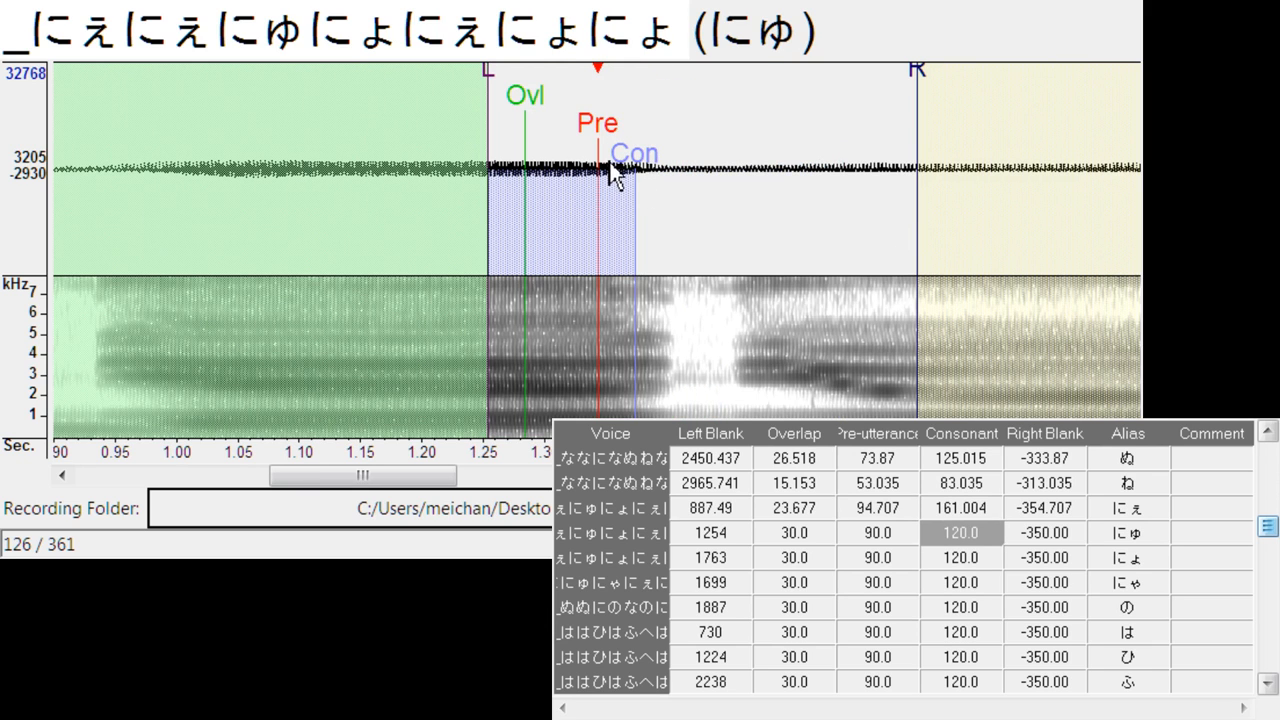
{"action": "mouse_move", "coordinate": [598, 130]}
{"action": "left_mouse_down"}
{"action": "mouse_move", "coordinate": [760, 127]}
{"action": "mouse_move", "coordinate": [748, 125]}
{"action": "mouse_move", "coordinate": [900, 168]}
{"action": "left_mouse_up"}
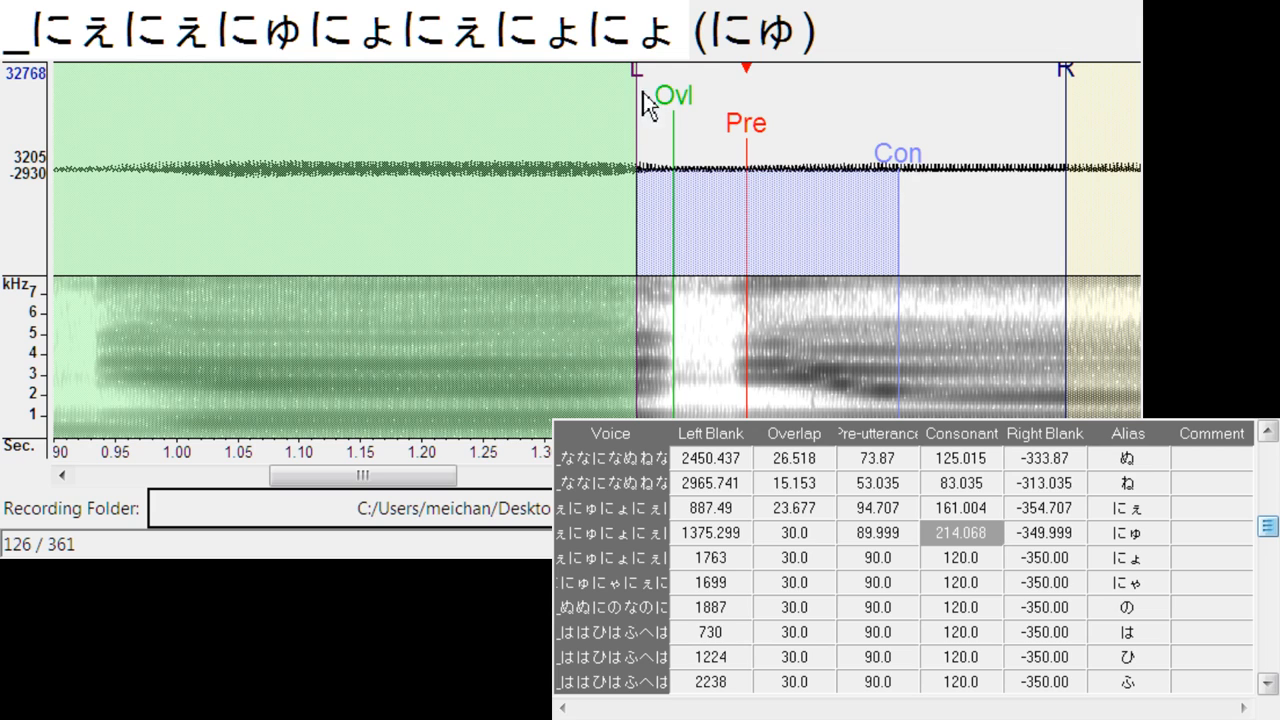
{"action": "mouse_move", "coordinate": [645, 100]}
{"action": "left_mouse_down"}
{"action": "mouse_move", "coordinate": [722, 100]}
{"action": "mouse_move", "coordinate": [697, 113]}
{"action": "left_mouse_up"}
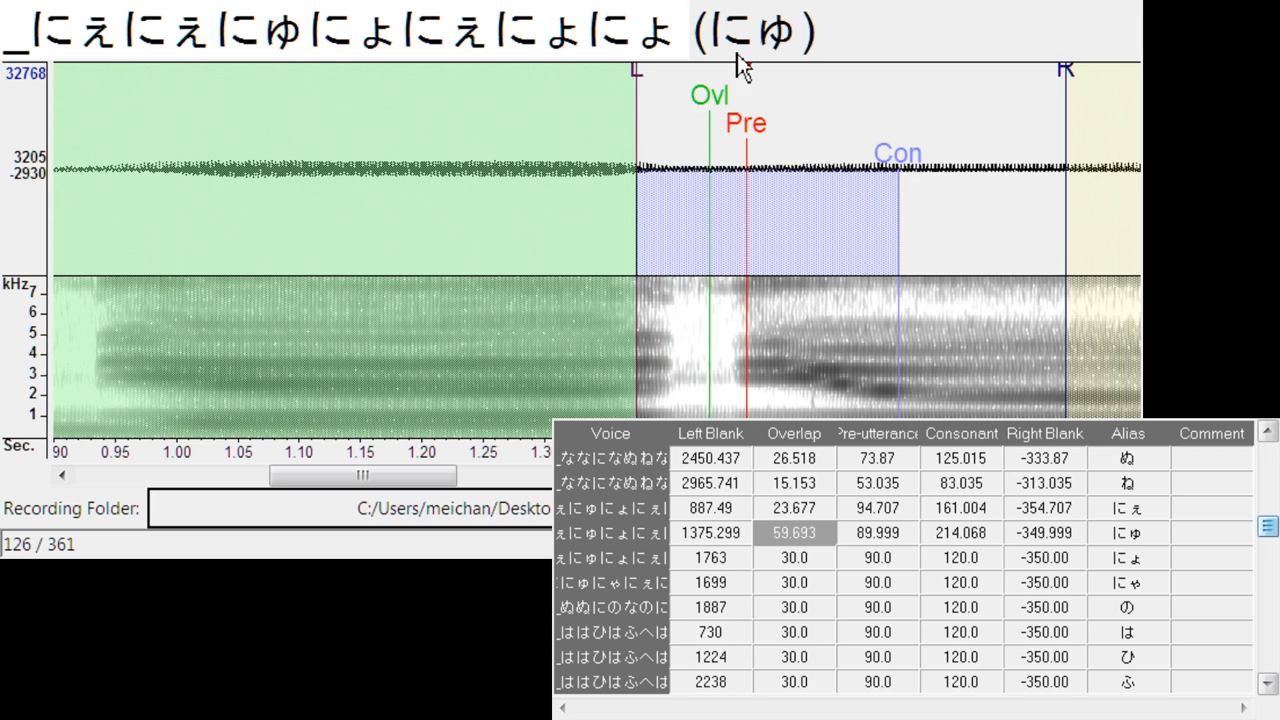
{"action": "left_click_drag", "start_coordinate": [643, 84], "coordinate": [698, 105]}
- Align にょ with its onset: left blank about 1945, overlap about 19.9, pre-utterance about 79.6, consonant about 159.1 and right blank about -339.6
{"action": "key", "text": "Down"}
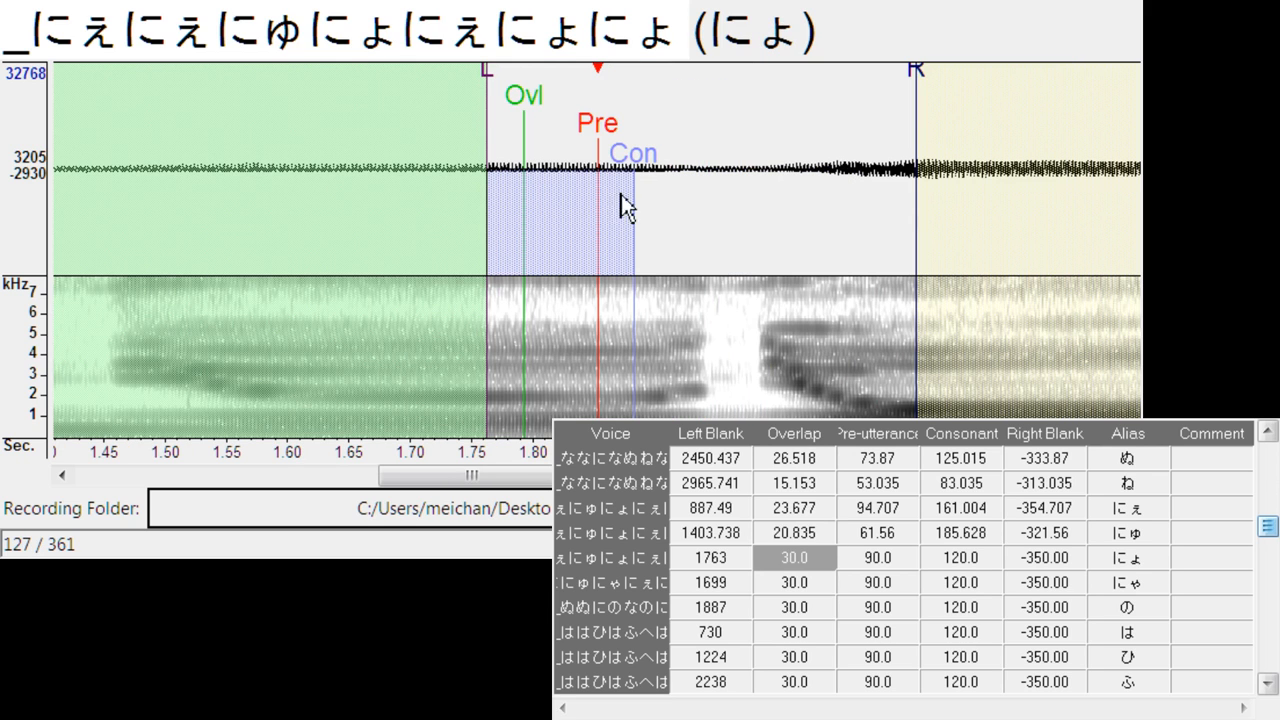
{"action": "mouse_move", "coordinate": [578, 133]}
{"action": "left_mouse_down"}
{"action": "mouse_move", "coordinate": [772, 154]}
{"action": "mouse_move", "coordinate": [811, 175]}
{"action": "mouse_move", "coordinate": [810, 159]}
{"action": "left_mouse_up"}
{"action": "left_click_drag", "start_coordinate": [699, 81], "coordinate": [731, 106]}
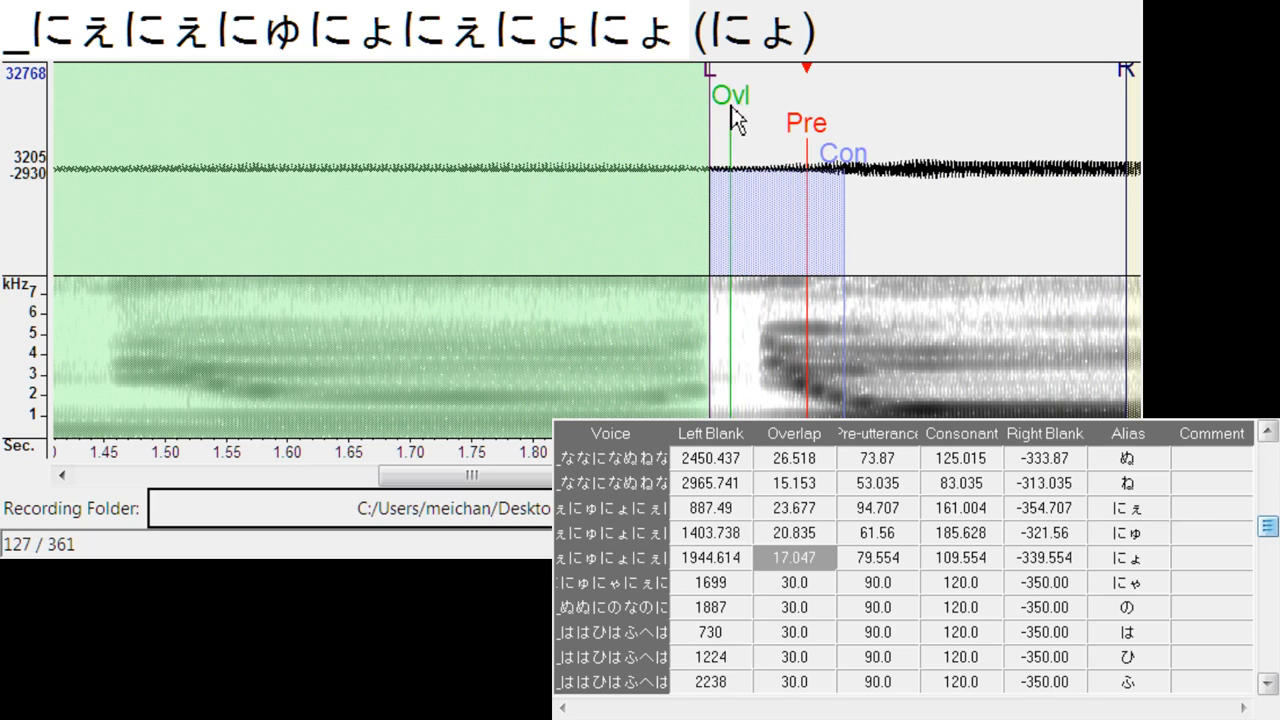
{"action": "left_click_drag", "start_coordinate": [862, 166], "coordinate": [900, 183]}
{"action": "left_click_drag", "start_coordinate": [746, 106], "coordinate": [737, 106]}
{"action": "left_click_drag", "start_coordinate": [525, 477], "coordinate": [557, 477]}
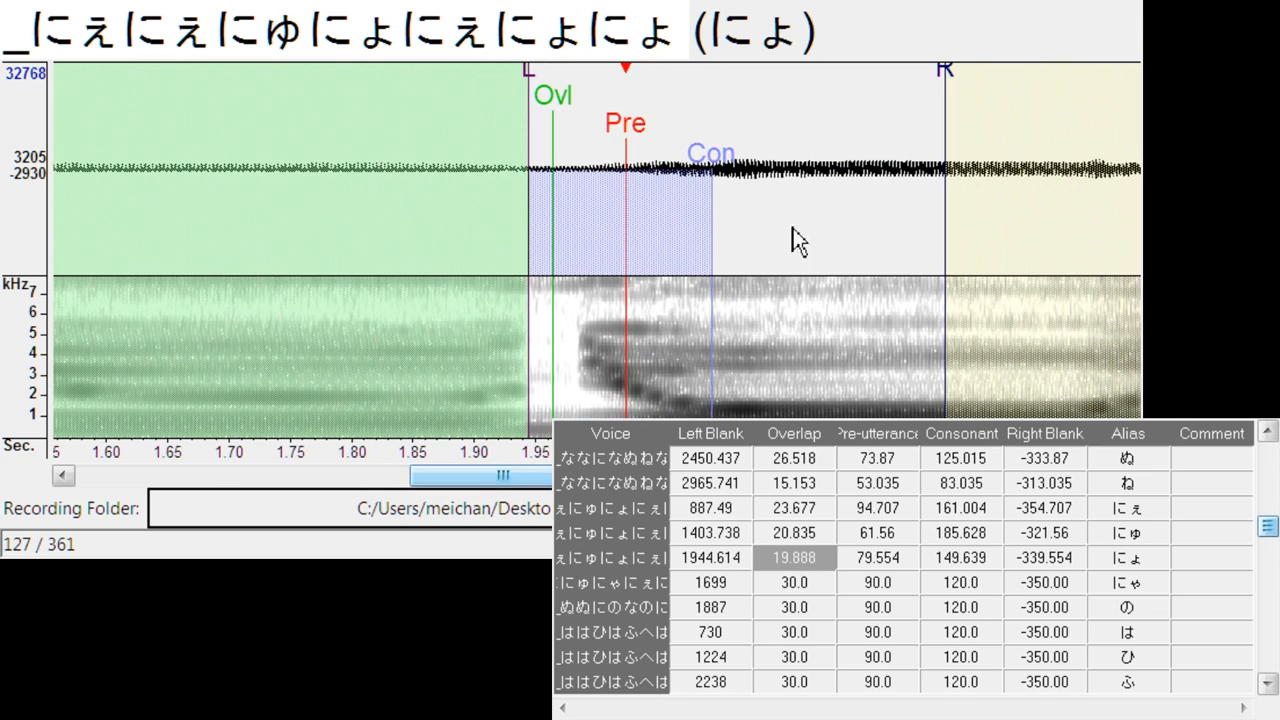
{"action": "double_click", "coordinate": [726, 173]}
{"action": "left_click_drag", "start_coordinate": [730, 185], "coordinate": [741, 175]}
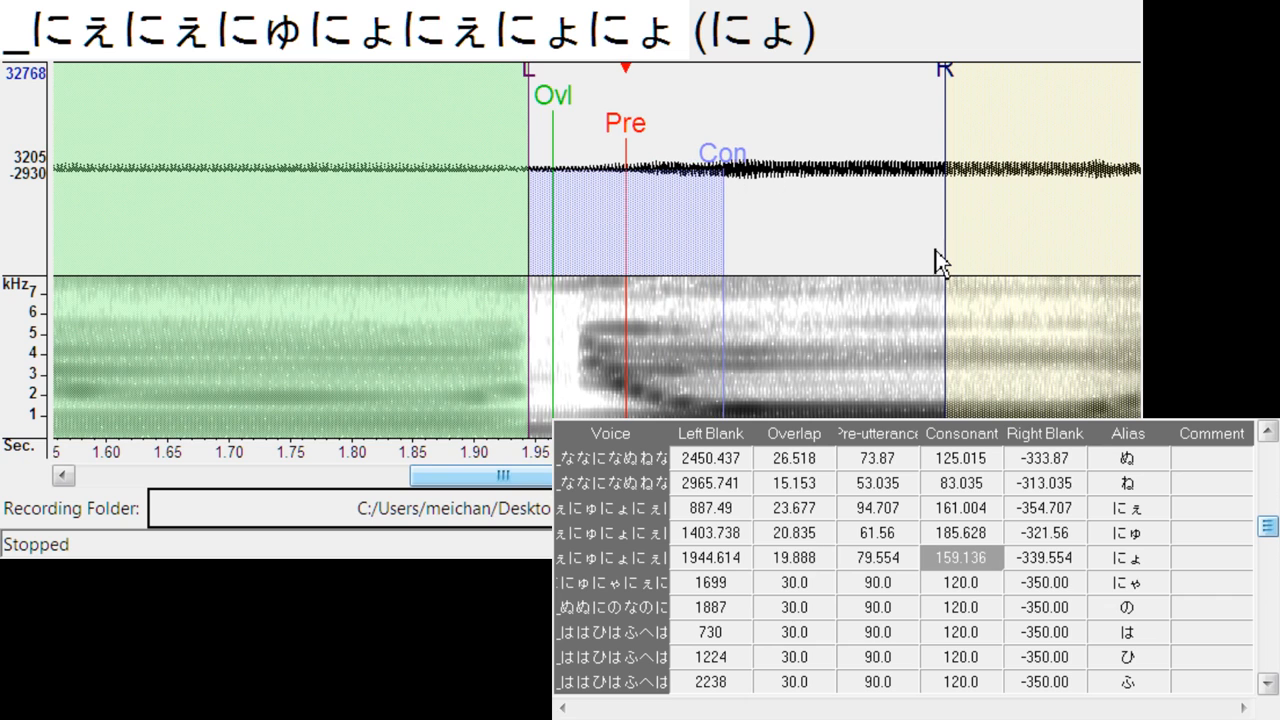
- Align にゃ with its onset: left blank about 1857, overlap about 15.2, pre-utterance about 101.3, consonant about 166.7 and right blank about -361.3
{"action": "key", "text": "Down"}
{"action": "mouse_move", "coordinate": [594, 129]}
{"action": "left_mouse_down"}
{"action": "mouse_move", "coordinate": [701, 129]}
{"action": "mouse_move", "coordinate": [809, 155]}
{"action": "left_mouse_up"}
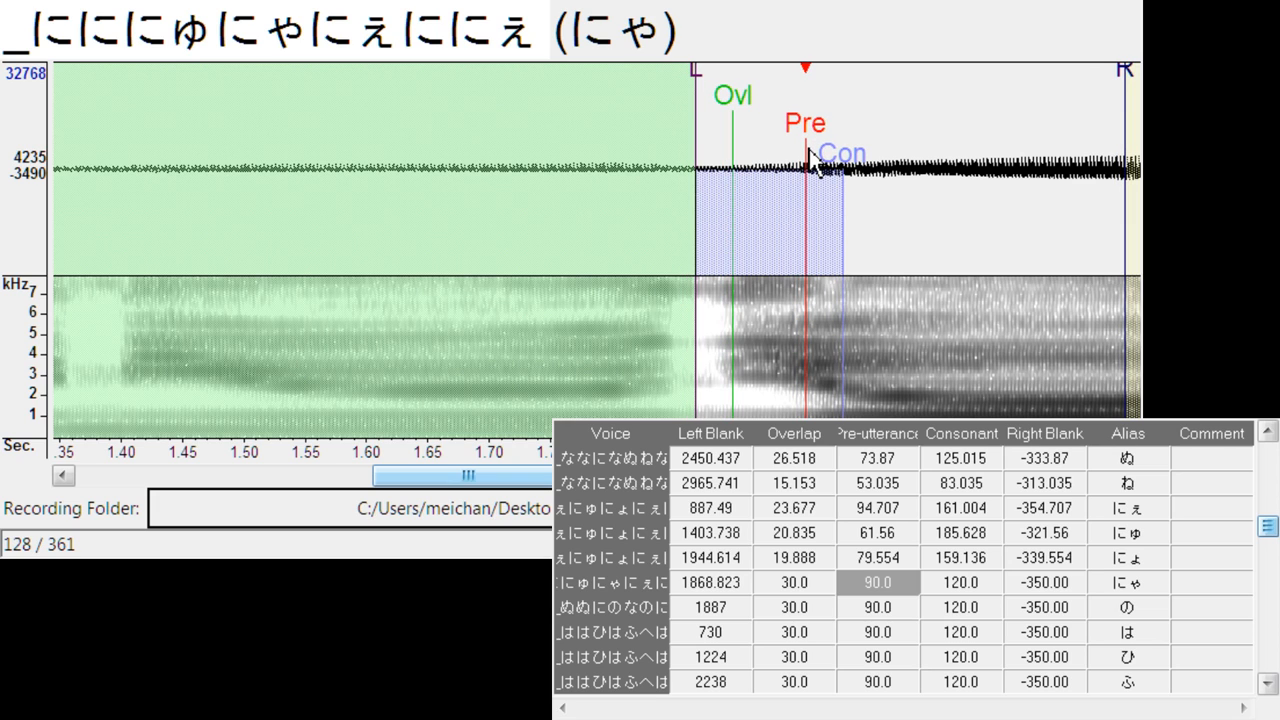
{"action": "mouse_move", "coordinate": [693, 95]}
{"action": "left_mouse_down"}
{"action": "mouse_move", "coordinate": [681, 88]}
{"action": "mouse_move", "coordinate": [703, 121]}
{"action": "left_mouse_up"}
{"action": "left_click_drag", "start_coordinate": [847, 164], "coordinate": [889, 157]}
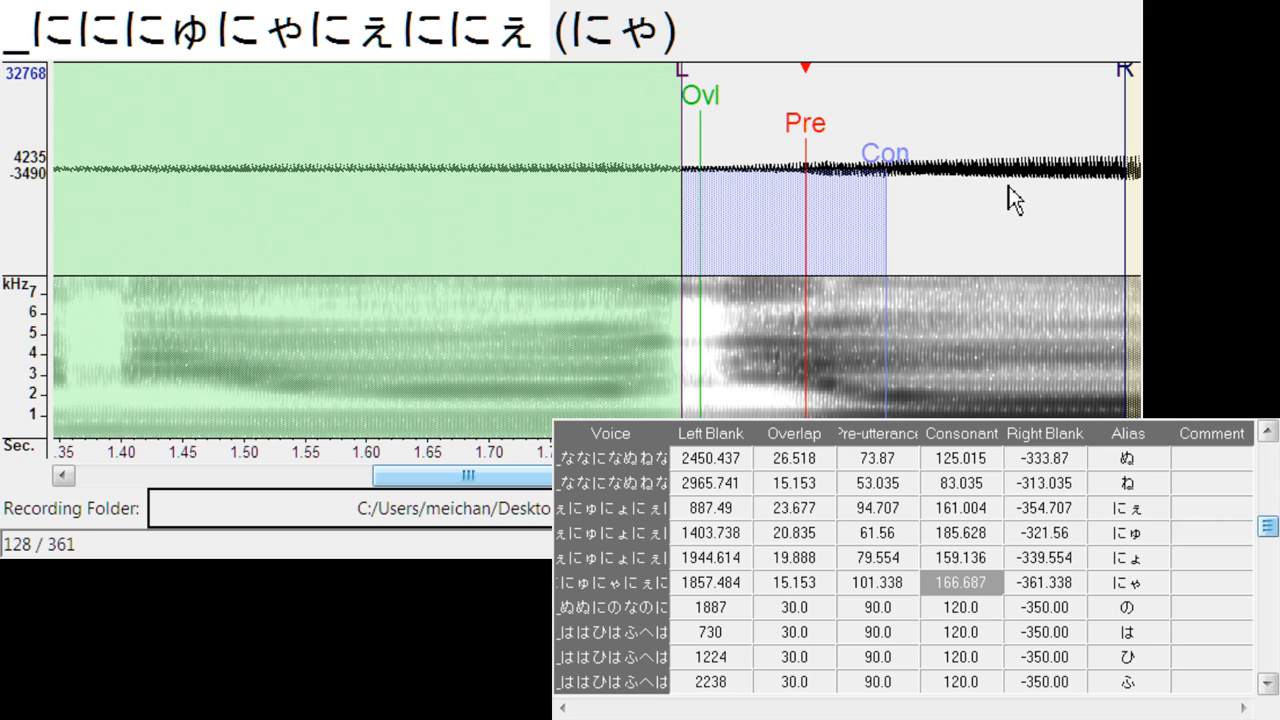
- Align の with its onset: left blank about 2070.6, overlap about 11.4, pre-utterance about 52.1, consonant about 134.5 and right blank about -312.1
{"action": "key", "text": "Down"}
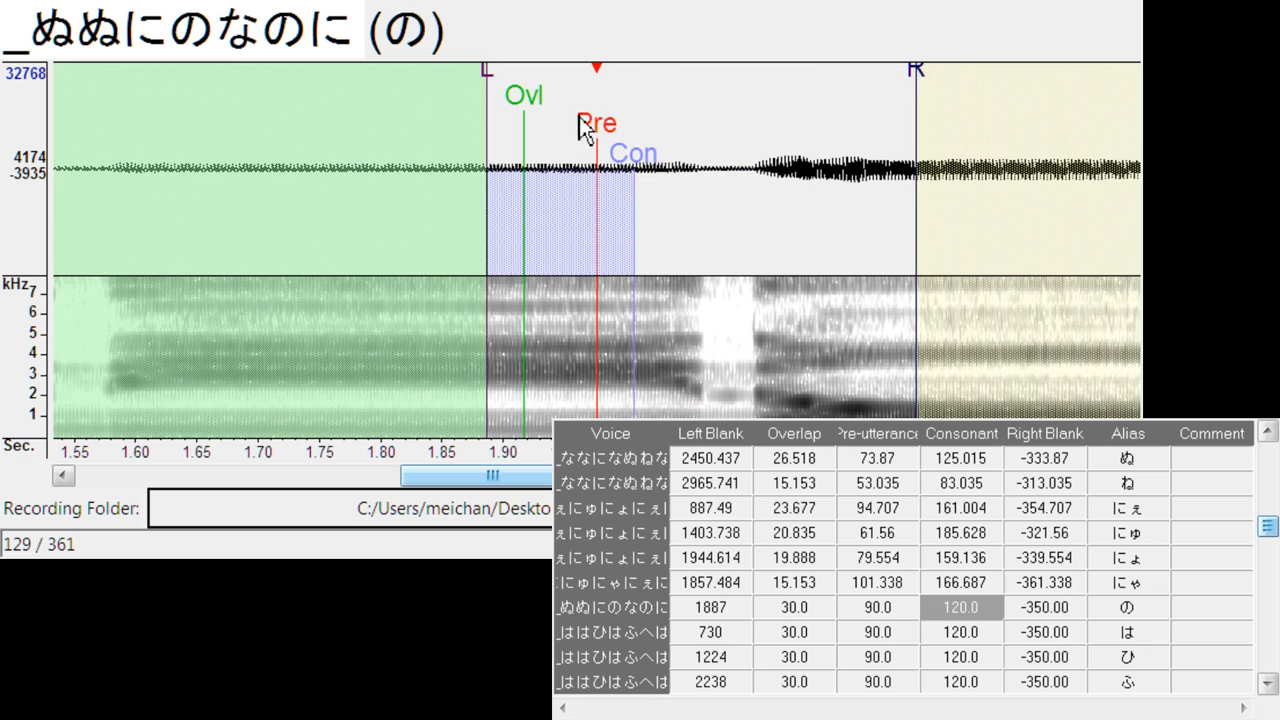
{"action": "left_click_drag", "start_coordinate": [583, 128], "coordinate": [877, 165]}
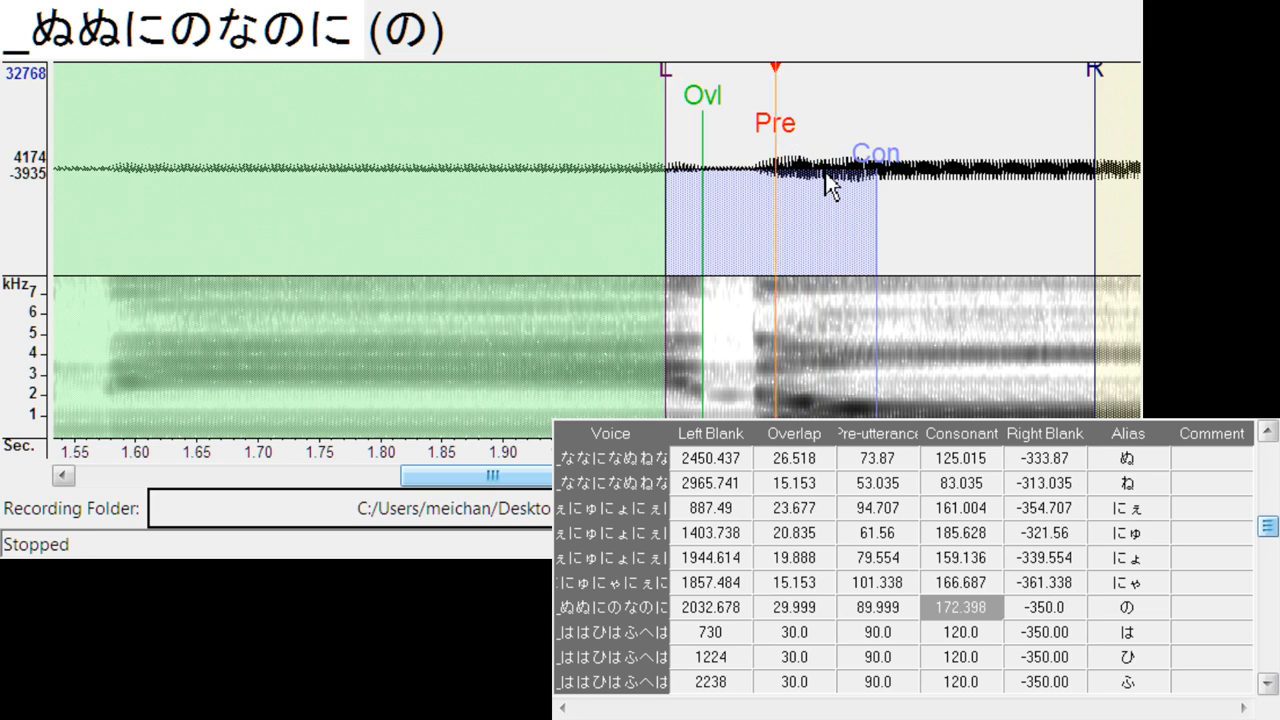
{"action": "left_click_drag", "start_coordinate": [669, 90], "coordinate": [728, 115]}
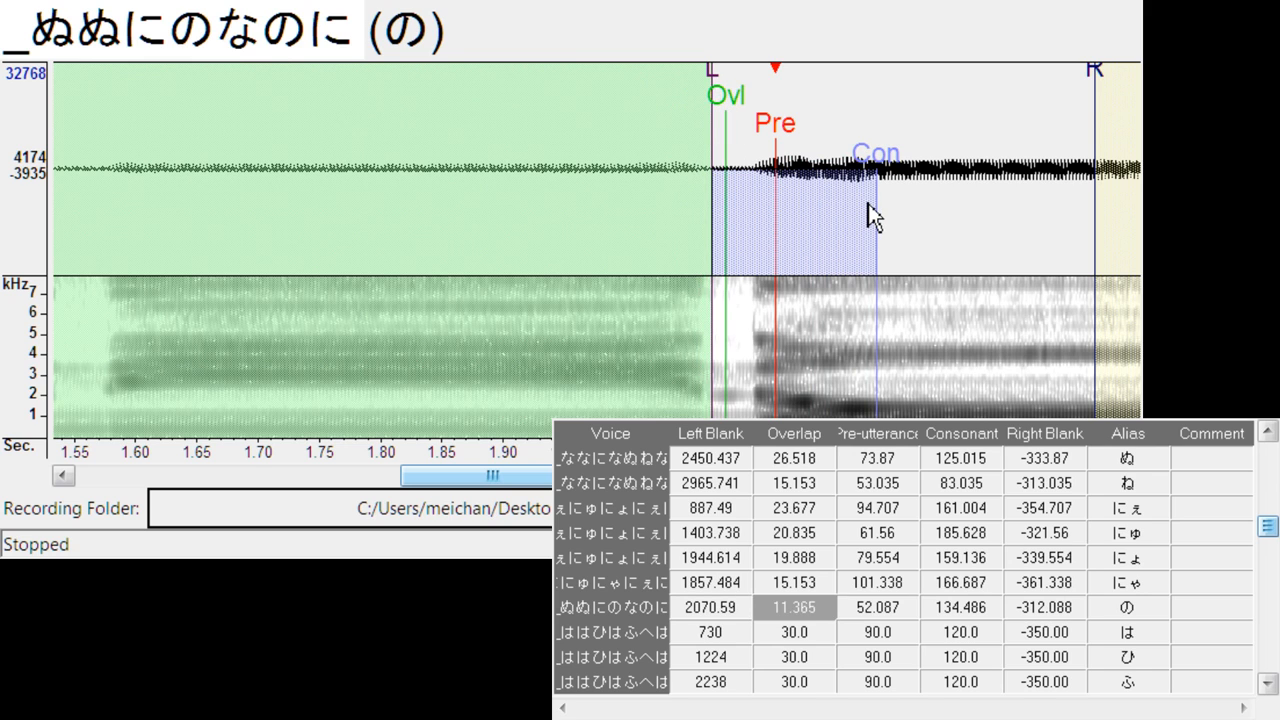
- Align は with its onset: left blank about 834.4, overlap about 26.5, pre-utterance about 99.4, consonant about 129.4 and right blank about -359.4
{"action": "key", "text": "Down"}
{"action": "left_click_drag", "start_coordinate": [628, 162], "coordinate": [743, 165]}
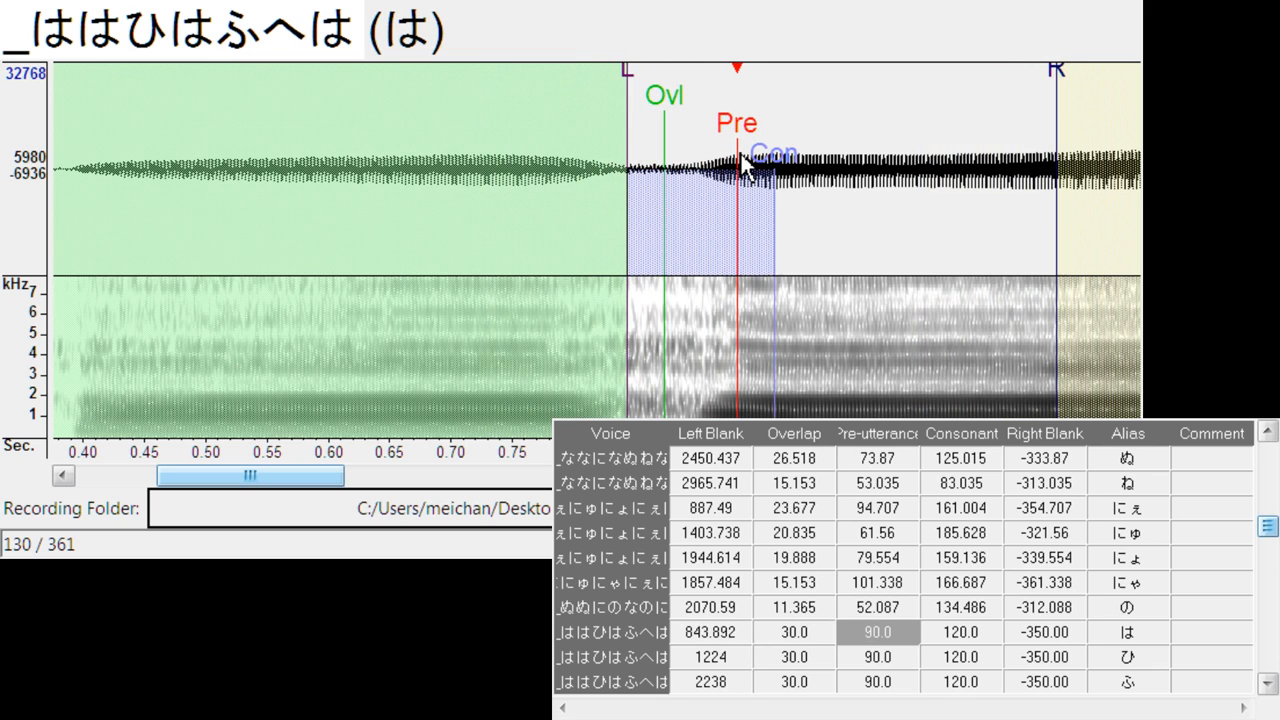
{"action": "mouse_move", "coordinate": [623, 114]}
{"action": "left_mouse_down"}
{"action": "mouse_move", "coordinate": [634, 84]}
{"action": "mouse_move", "coordinate": [617, 94]}
{"action": "mouse_move", "coordinate": [649, 108]}
{"action": "left_mouse_up"}
{"action": "left_click", "coordinate": [664, 106]}
{"action": "left_click", "coordinate": [690, 223]}
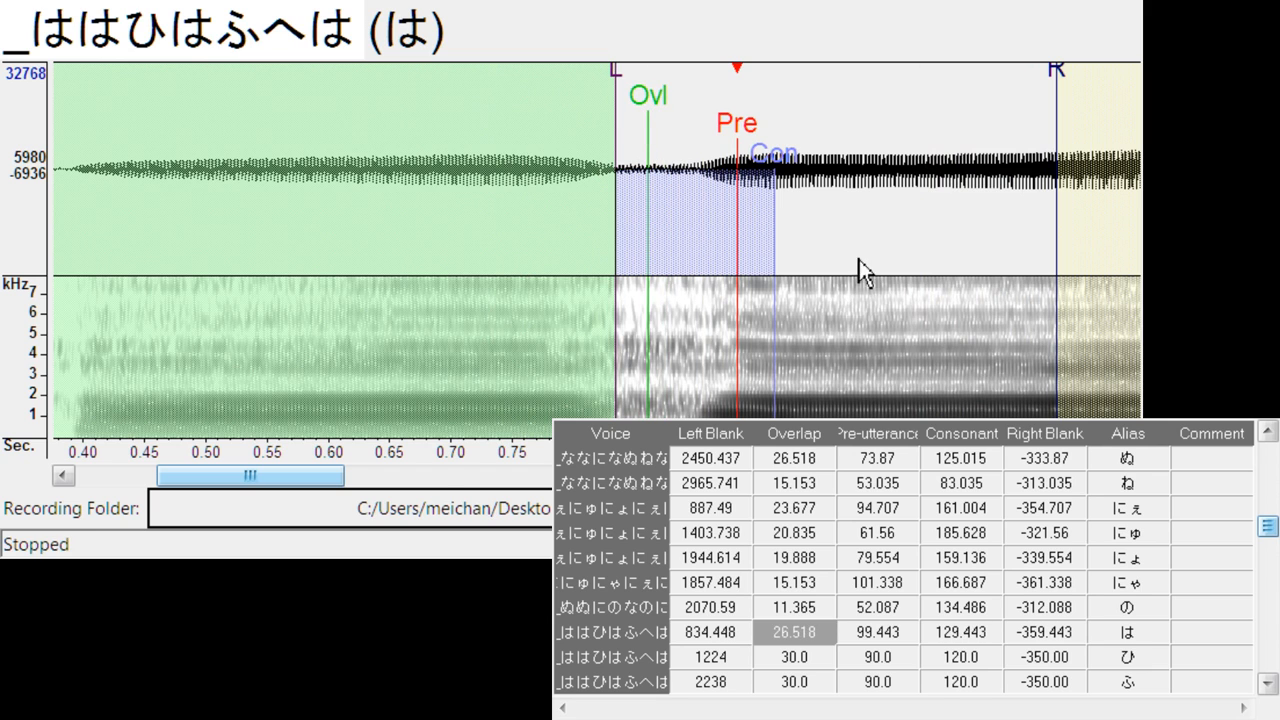
- Align ひ with its onset at left blank about 1346.9, and ふ at left blank about 2366.1, overlap about 13.3 and consonant about 144.9
{"action": "key", "text": "Down"}
{"action": "left_click_drag", "start_coordinate": [600, 143], "coordinate": [751, 144]}
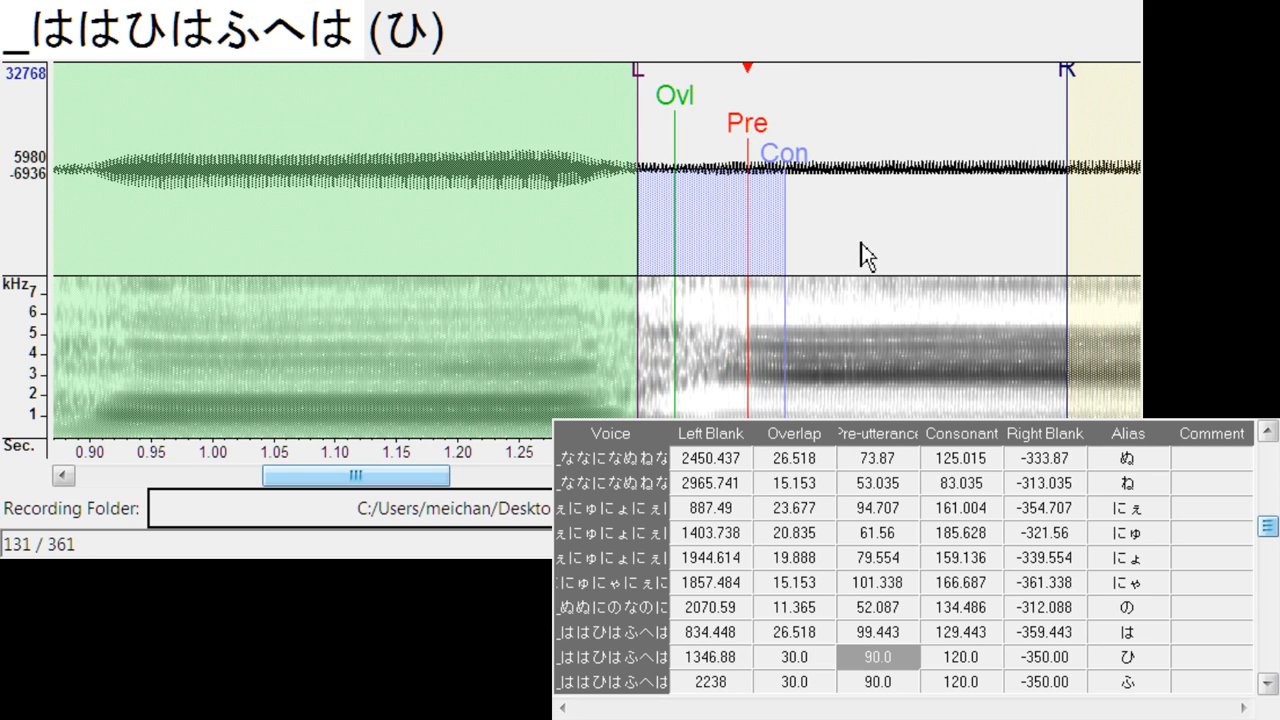
{"action": "key", "text": "Down"}
{"action": "left_click_drag", "start_coordinate": [583, 123], "coordinate": [758, 158]}
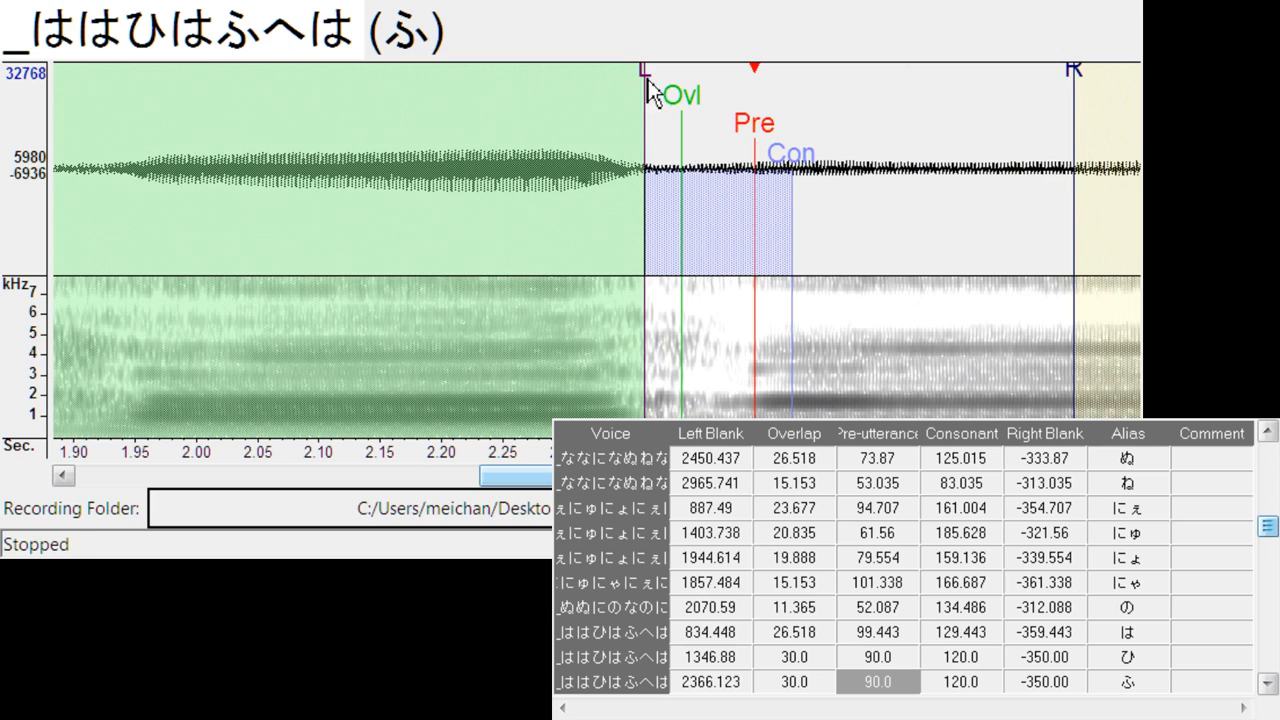
{"action": "left_click_drag", "start_coordinate": [683, 100], "coordinate": [663, 113]}
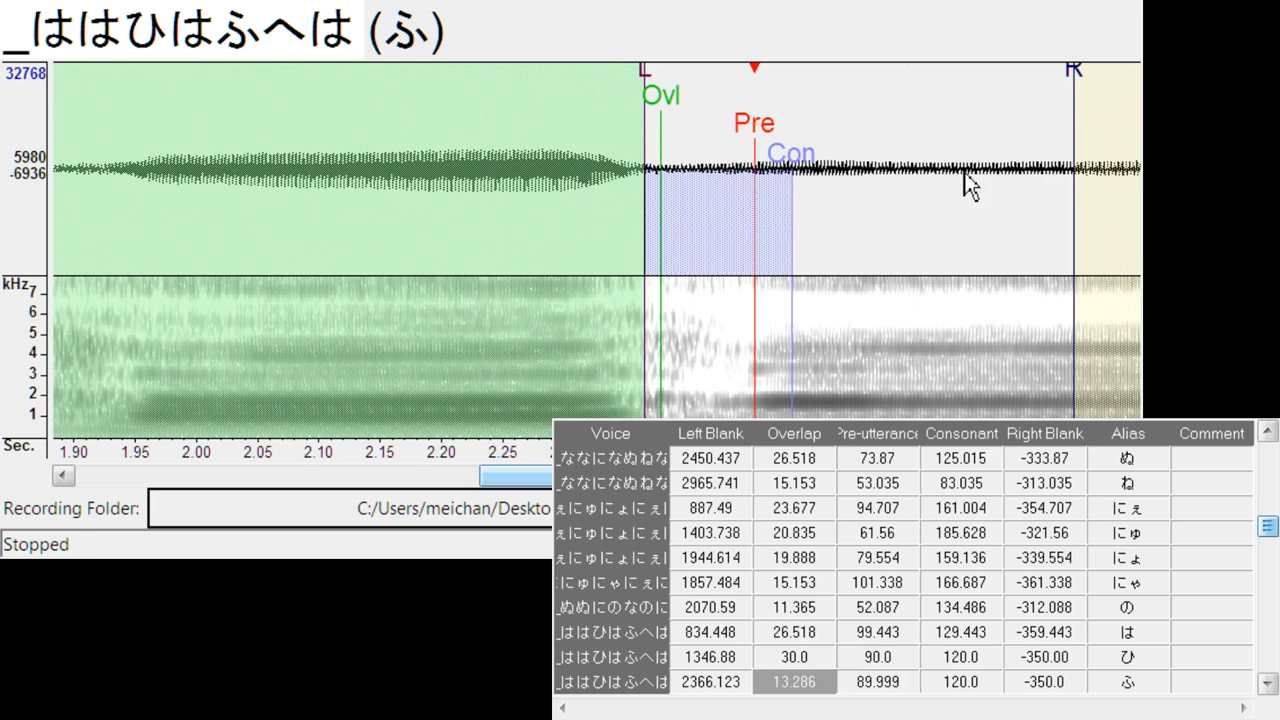
{"action": "left_click_drag", "start_coordinate": [794, 158], "coordinate": [825, 160]}
- Align へ at left blank about 2901.3, consonant about 139.2, and ば at left blank about 808.9, overlap about 24.3, pre-utterance about 84.3, consonant about 114.3
{"action": "key", "text": "Down"}
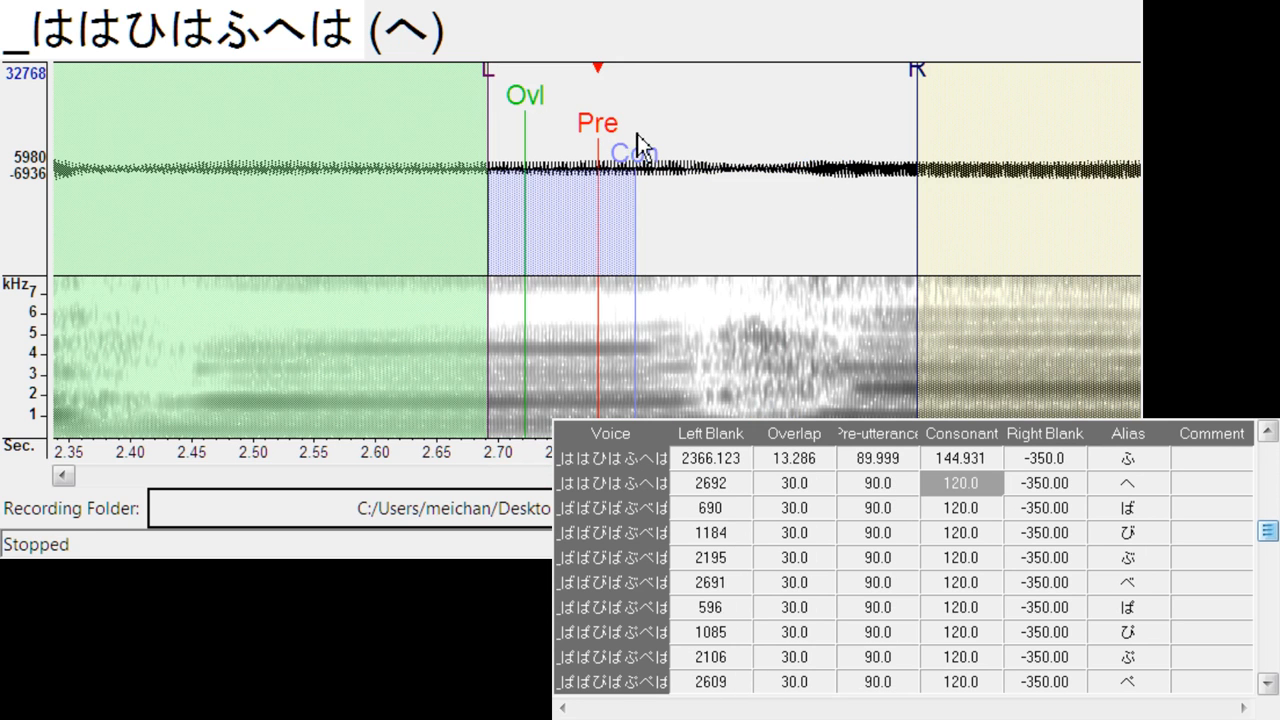
{"action": "mouse_move", "coordinate": [611, 138]}
{"action": "left_mouse_down"}
{"action": "mouse_move", "coordinate": [855, 132]}
{"action": "mouse_move", "coordinate": [915, 171]}
{"action": "left_mouse_up"}
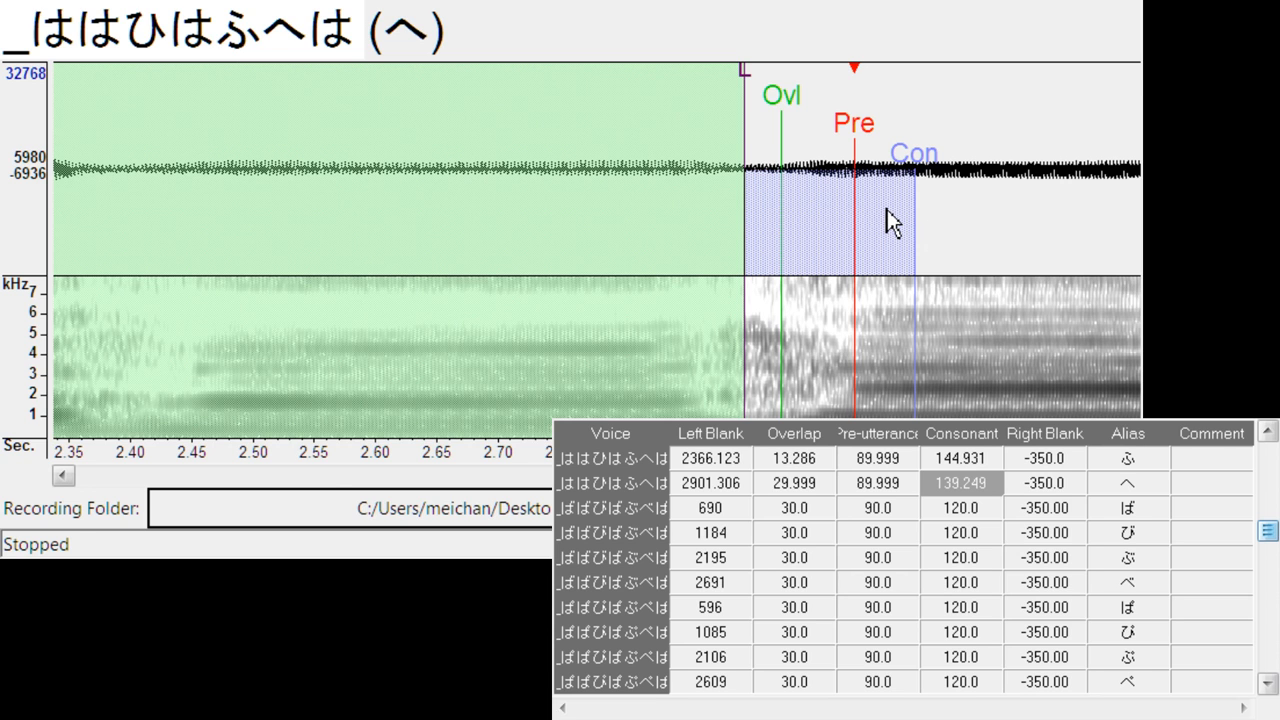
{"action": "key", "text": "Down"}
{"action": "left_click_drag", "start_coordinate": [612, 140], "coordinate": [742, 152]}
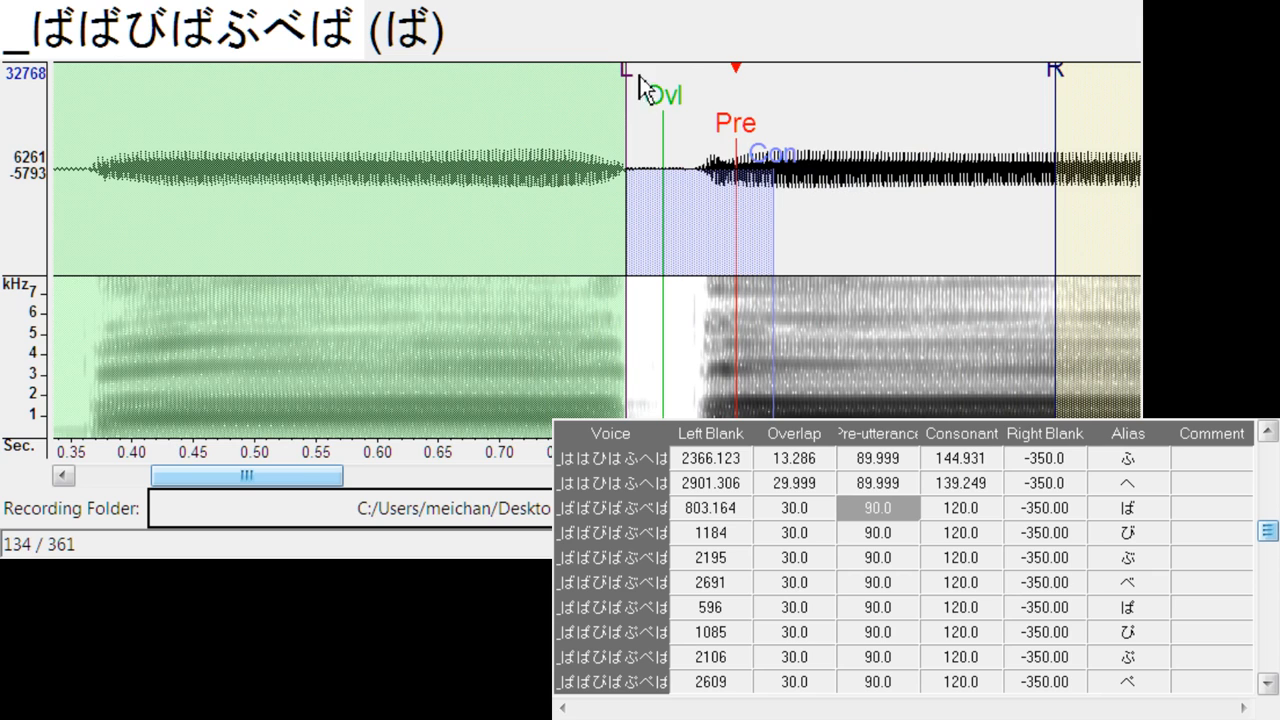
{"action": "left_click_drag", "start_coordinate": [623, 89], "coordinate": [637, 83]}
- Shift the parameter sets of び, ぶ and べ to their onsets, with left blanks about 1334.6, 2344.4 and 2858.7
{"action": "key", "text": "Down"}
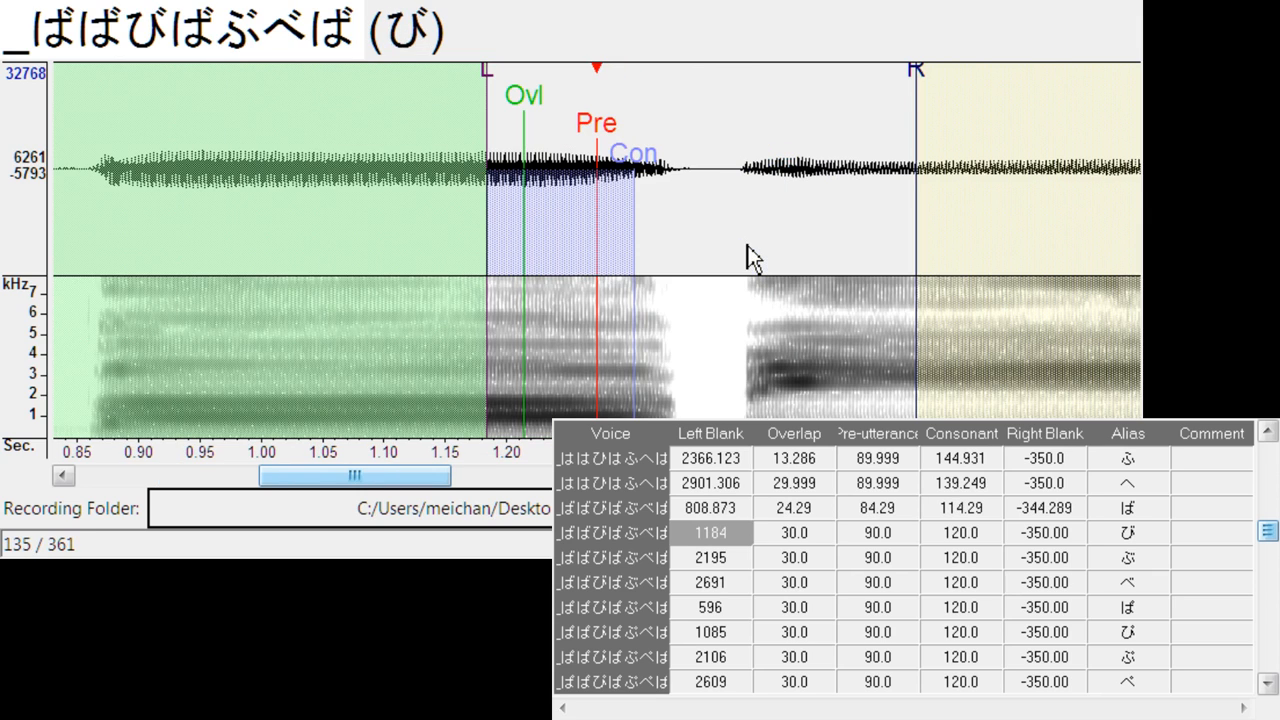
{"action": "left_click_drag", "start_coordinate": [605, 152], "coordinate": [785, 130]}
{"action": "key", "text": "Down"}
{"action": "left_click_drag", "start_coordinate": [608, 146], "coordinate": [785, 148]}
{"action": "key", "text": "Down"}
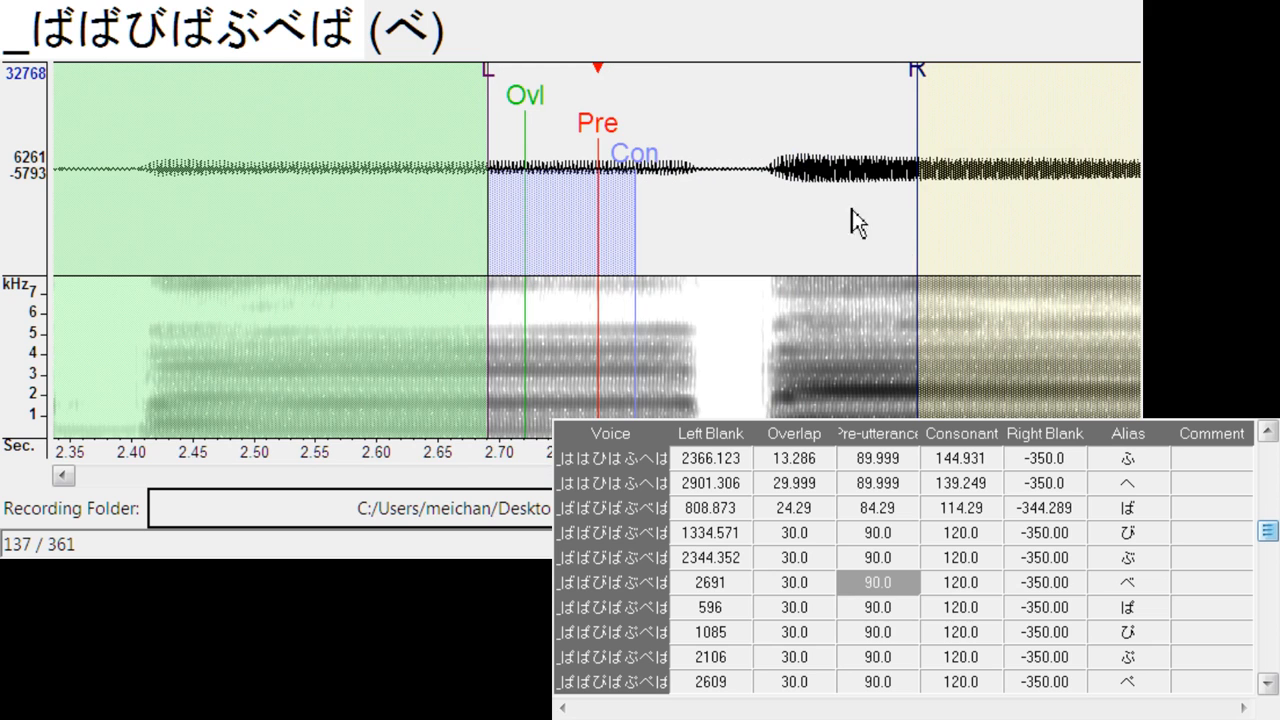
{"action": "left_click_drag", "start_coordinate": [628, 136], "coordinate": [807, 140]}
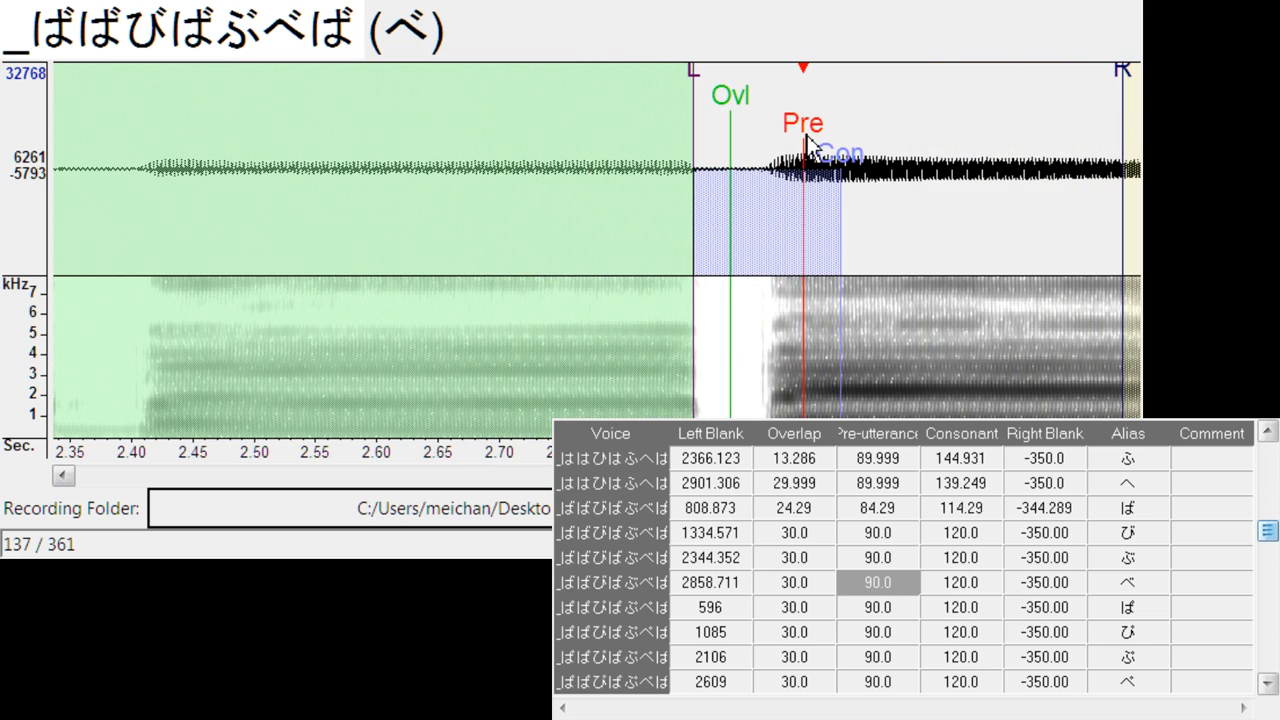
- Shift the parameter sets of ぱ, ぴ, ぷ and ぺ to their onsets, with left blanks about 707.5, 1245.5, 2279 and 2782.9
{"action": "key", "text": "Down"}
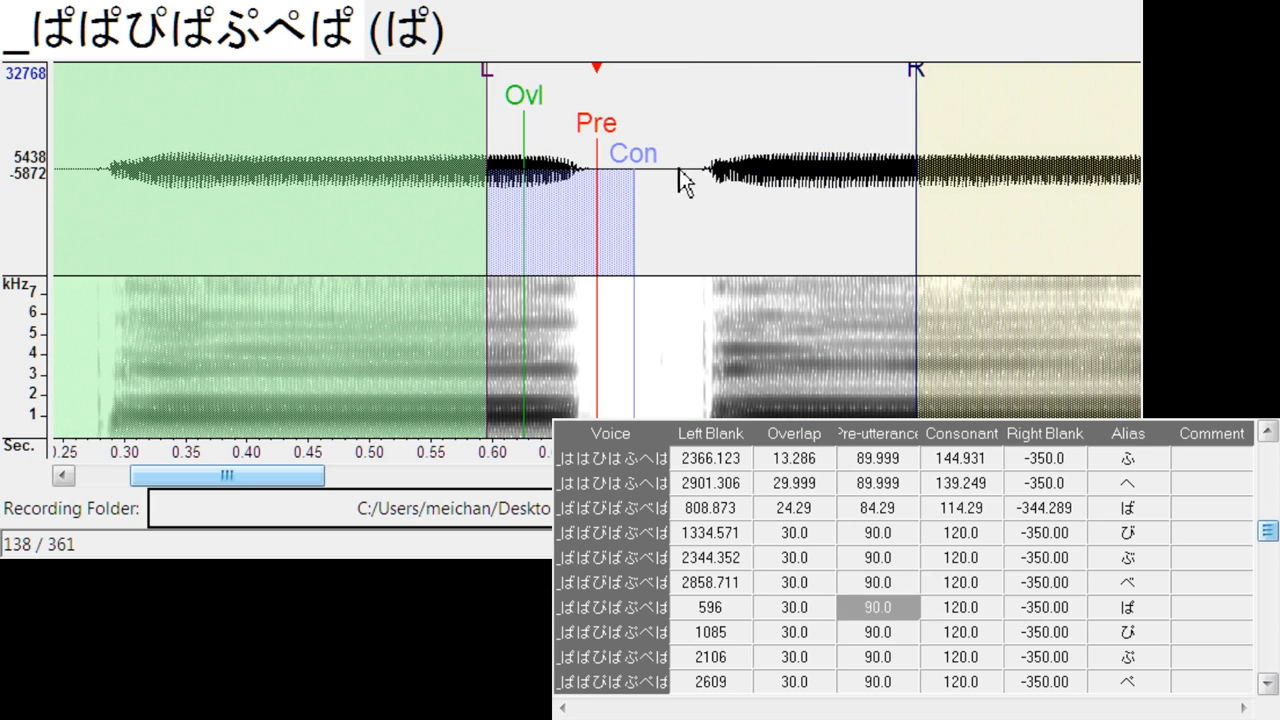
{"action": "left_click_drag", "start_coordinate": [597, 122], "coordinate": [736, 150]}
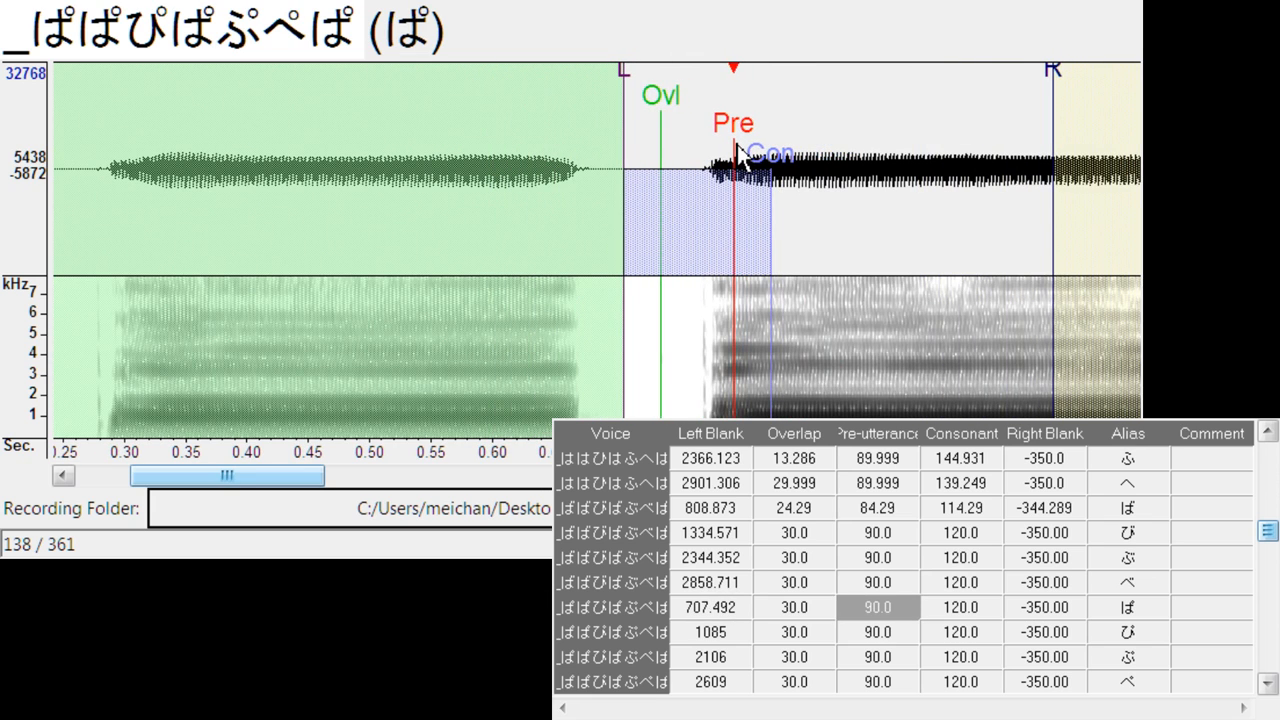
{"action": "key", "text": "Down"}
{"action": "left_click_drag", "start_coordinate": [605, 135], "coordinate": [800, 140]}
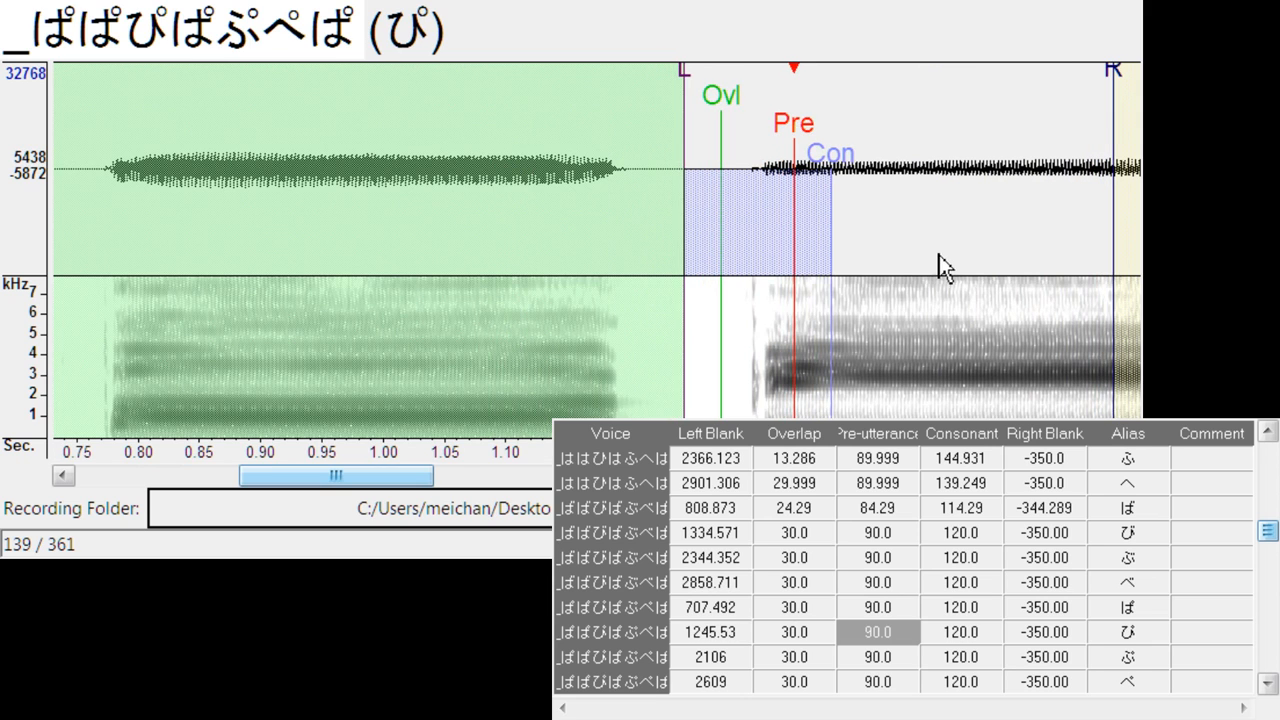
{"action": "key", "text": "Down"}
{"action": "mouse_move", "coordinate": [591, 124]}
{"action": "left_mouse_down"}
{"action": "mouse_move", "coordinate": [781, 234]}
{"action": "mouse_move", "coordinate": [825, 236]}
{"action": "mouse_move", "coordinate": [812, 238]}
{"action": "left_mouse_up"}
{"action": "key", "text": "Down"}
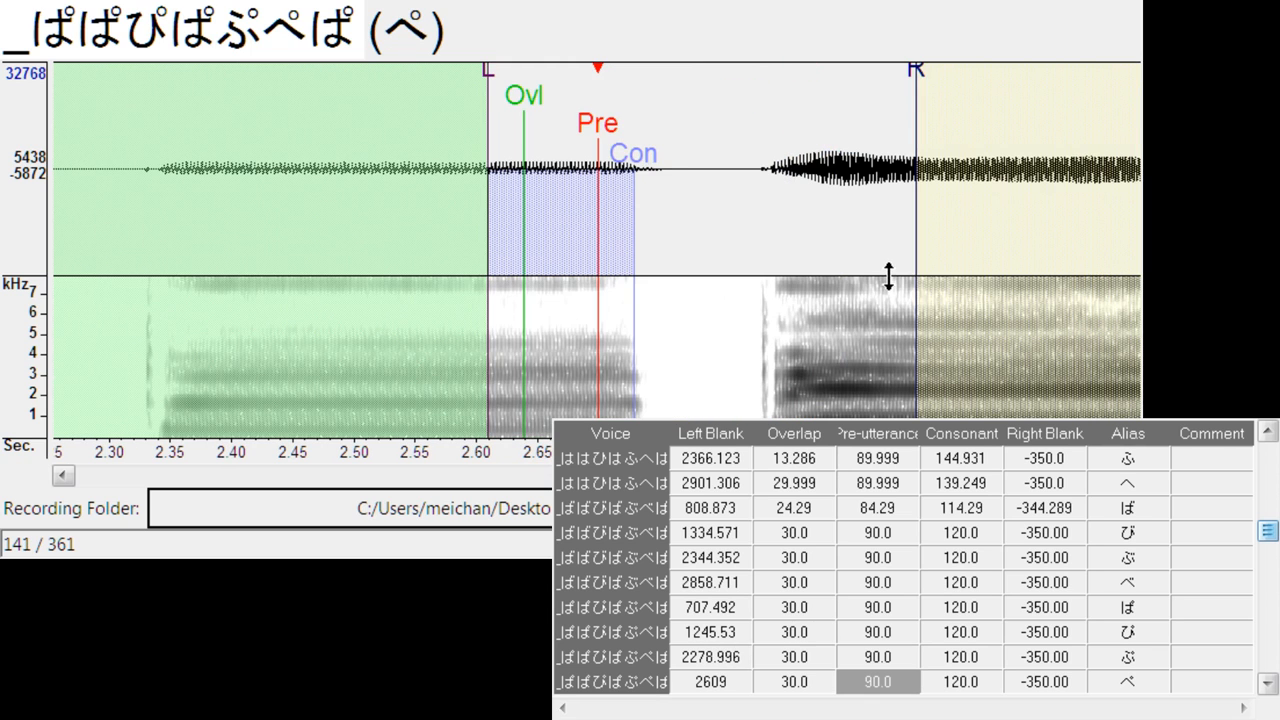
{"action": "mouse_move", "coordinate": [597, 200]}
{"action": "left_mouse_down"}
{"action": "mouse_move", "coordinate": [837, 149]}
{"action": "mouse_move", "coordinate": [814, 150]}
{"action": "left_mouse_up"}
- Align ひぇ at left blank about 763.4 with consonant about 144.9, and ひゅ at left blank about 1269.2 with consonant about 144
{"action": "key", "text": "Down"}
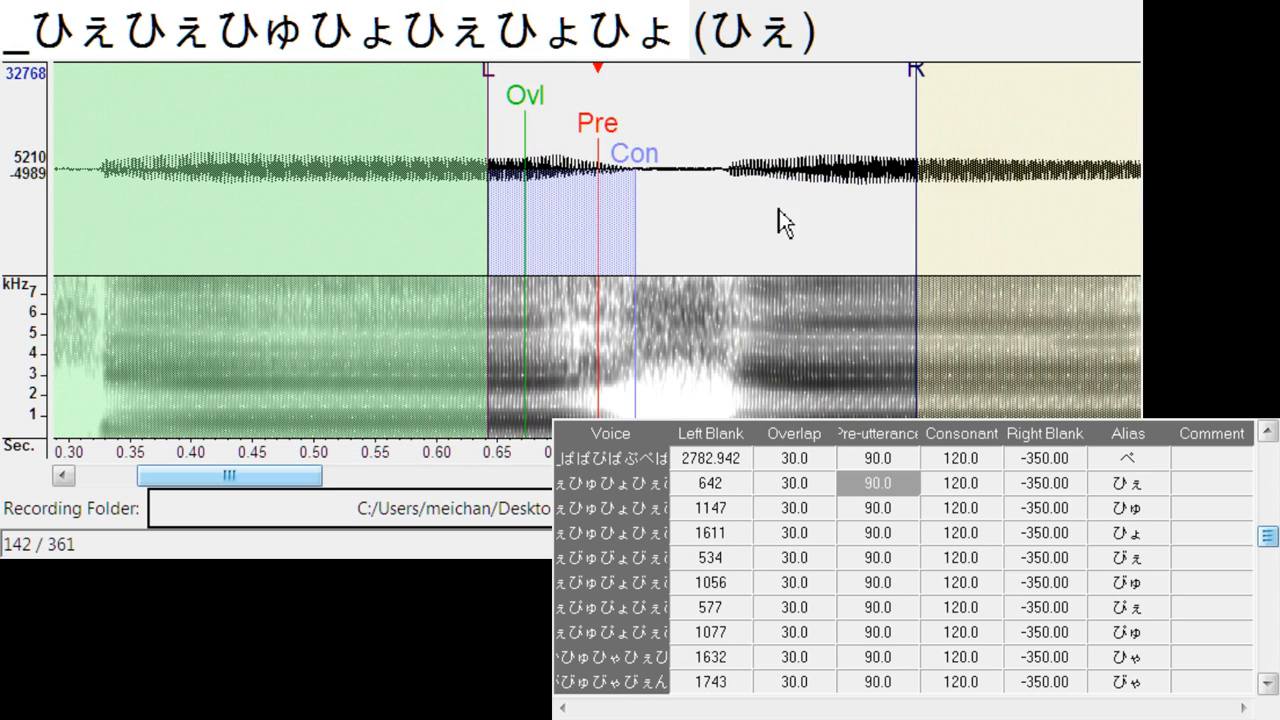
{"action": "left_click_drag", "start_coordinate": [594, 128], "coordinate": [750, 135]}
{"action": "left_click_drag", "start_coordinate": [828, 160], "coordinate": [818, 155]}
{"action": "key", "text": "Down"}
{"action": "mouse_move", "coordinate": [600, 125]}
{"action": "left_mouse_down"}
{"action": "mouse_move", "coordinate": [757, 120]}
{"action": "mouse_move", "coordinate": [817, 155]}
{"action": "left_mouse_up"}
- Align ひょ with its onset at left blank about 1740.9 and extend its consonant to about 177.1
{"action": "key", "text": "Down"}
{"action": "left_click_drag", "start_coordinate": [603, 125], "coordinate": [760, 118]}
{"action": "left_click_drag", "start_coordinate": [795, 158], "coordinate": [864, 200]}
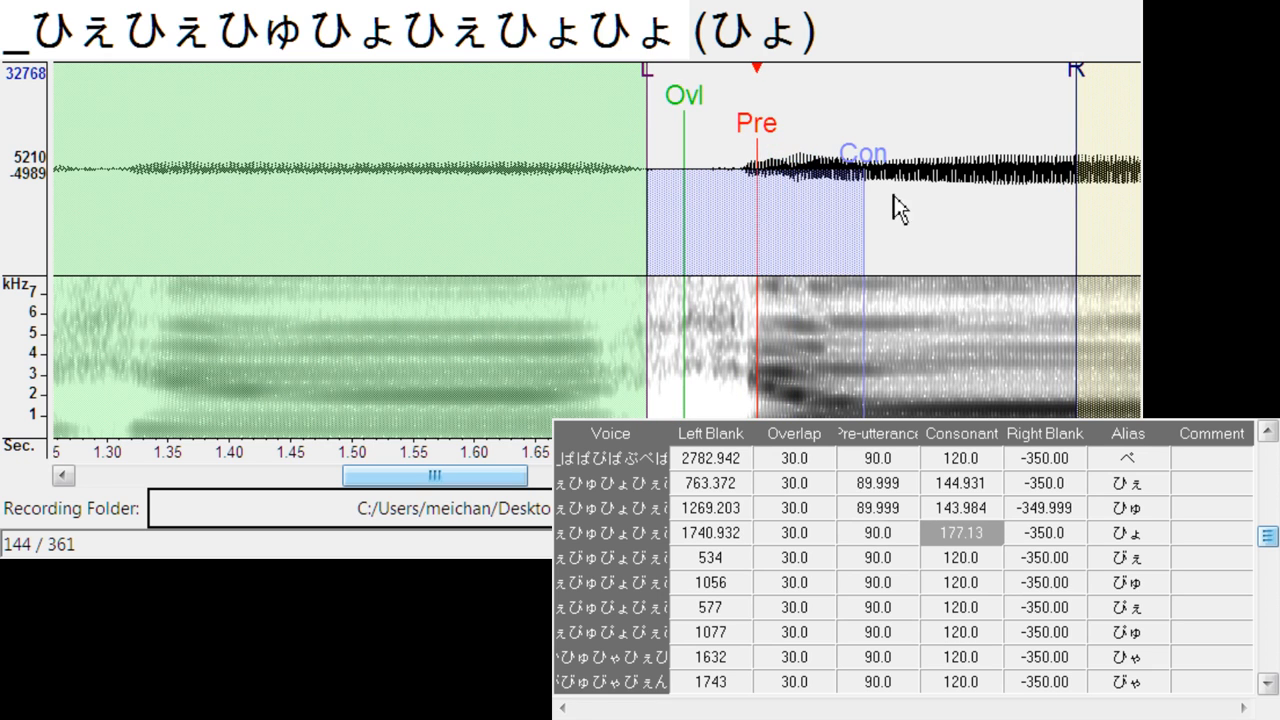
- Align びぇ at left blank about 675.3, and びゅ at left blank about 1198.2, overlap about 26.2, pre-utterance about 86.2 and consonant about 116.2
{"action": "key", "text": "Down"}
{"action": "left_click_drag", "start_coordinate": [600, 123], "coordinate": [773, 118]}
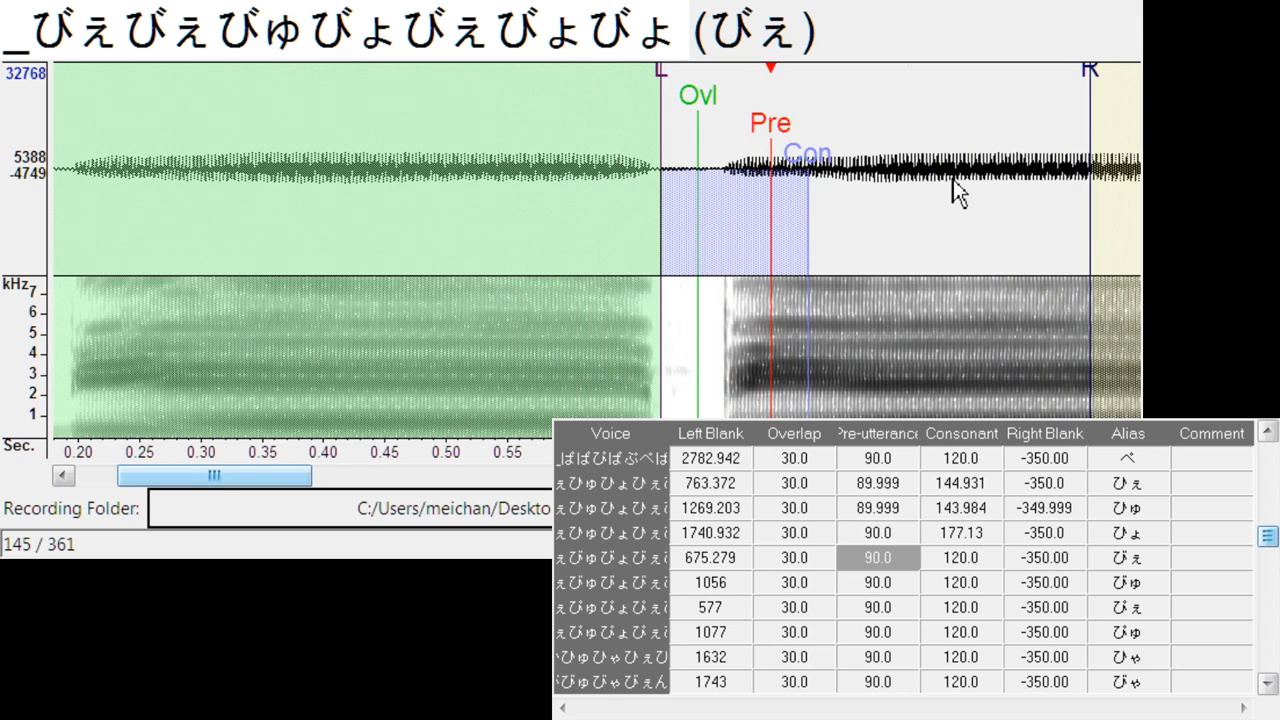
{"action": "key", "text": "Down"}
{"action": "left_click_drag", "start_coordinate": [606, 123], "coordinate": [770, 121]}
{"action": "left_click_drag", "start_coordinate": [657, 85], "coordinate": [662, 86]}
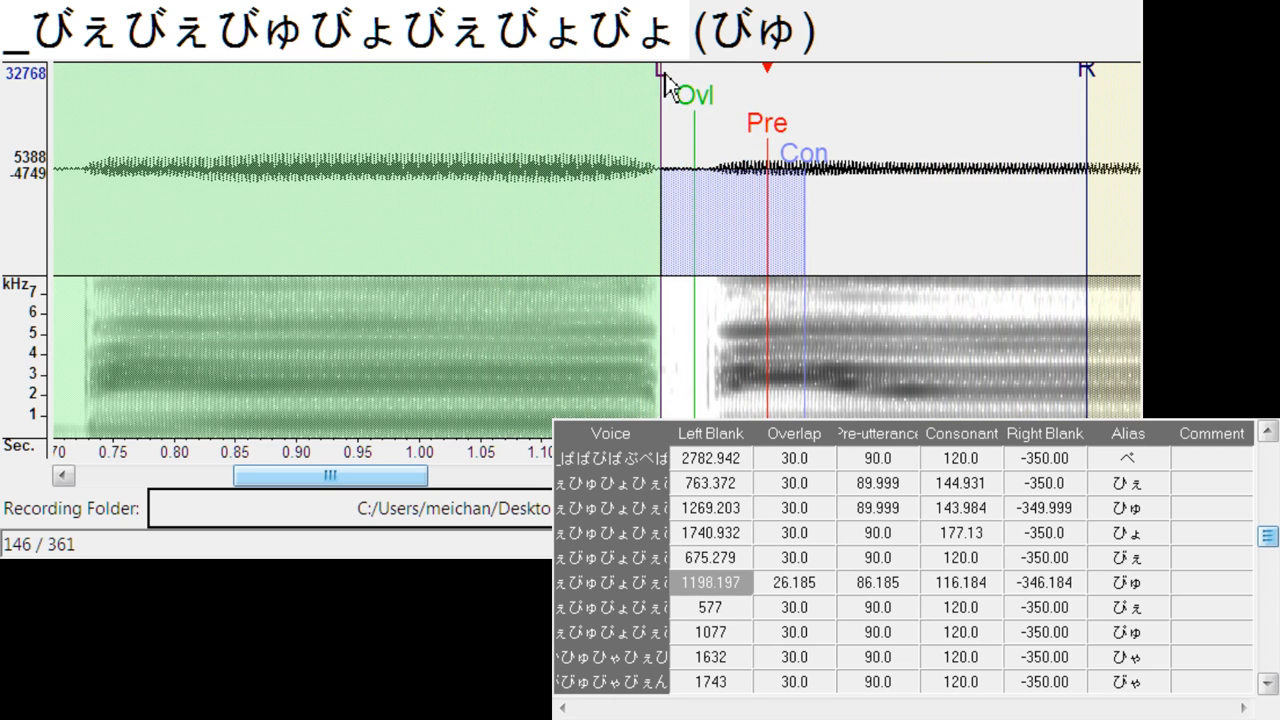
- Align ぴぇ with its onset at left blank about 691.4, and ぴゅ at left blank about 1234.2 with consonant about 178.1
{"action": "key", "text": "Down"}
{"action": "left_click_drag", "start_coordinate": [610, 133], "coordinate": [742, 126]}
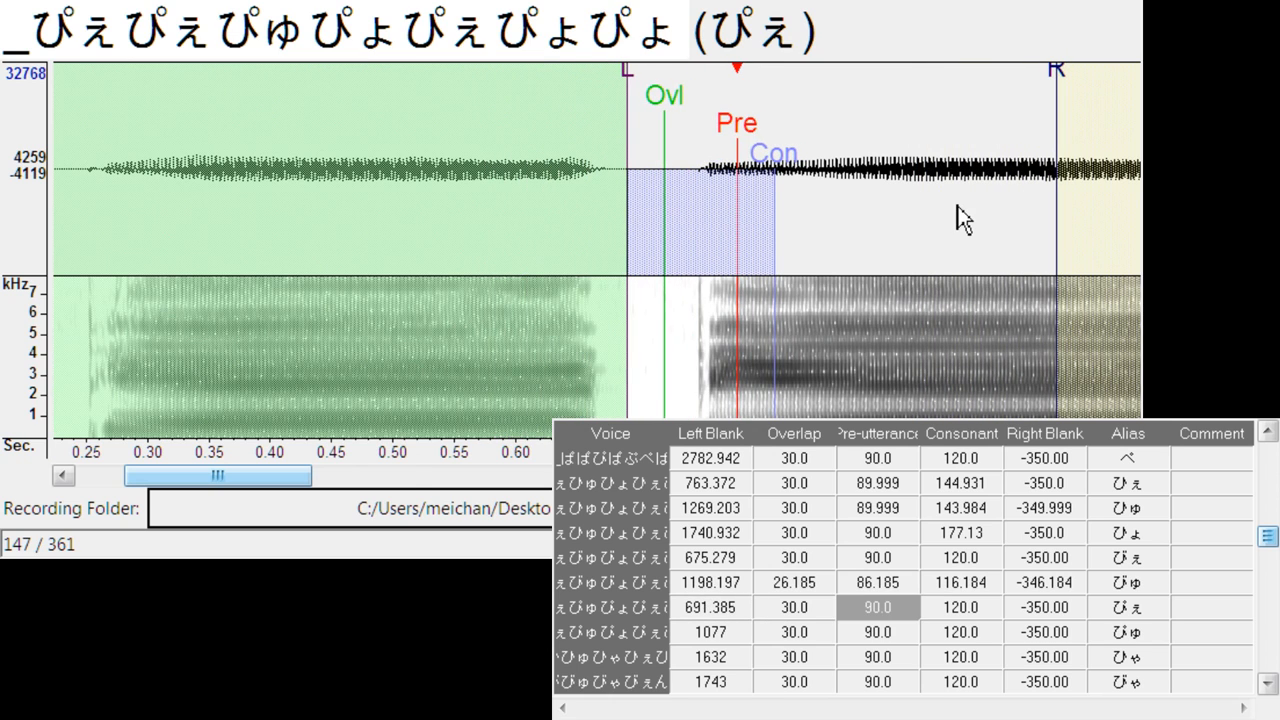
{"action": "key", "text": "Down"}
{"action": "mouse_move", "coordinate": [606, 123]}
{"action": "left_mouse_down"}
{"action": "mouse_move", "coordinate": [812, 130]}
{"action": "mouse_move", "coordinate": [789, 138]}
{"action": "mouse_move", "coordinate": [900, 179]}
{"action": "left_mouse_up"}
- Align ひゃ with its onset: left blank about 1763.7, overlap about 44.5, pre-utterance about 126, consonant about 156 and right blank about -386
{"action": "key", "text": "Down"}
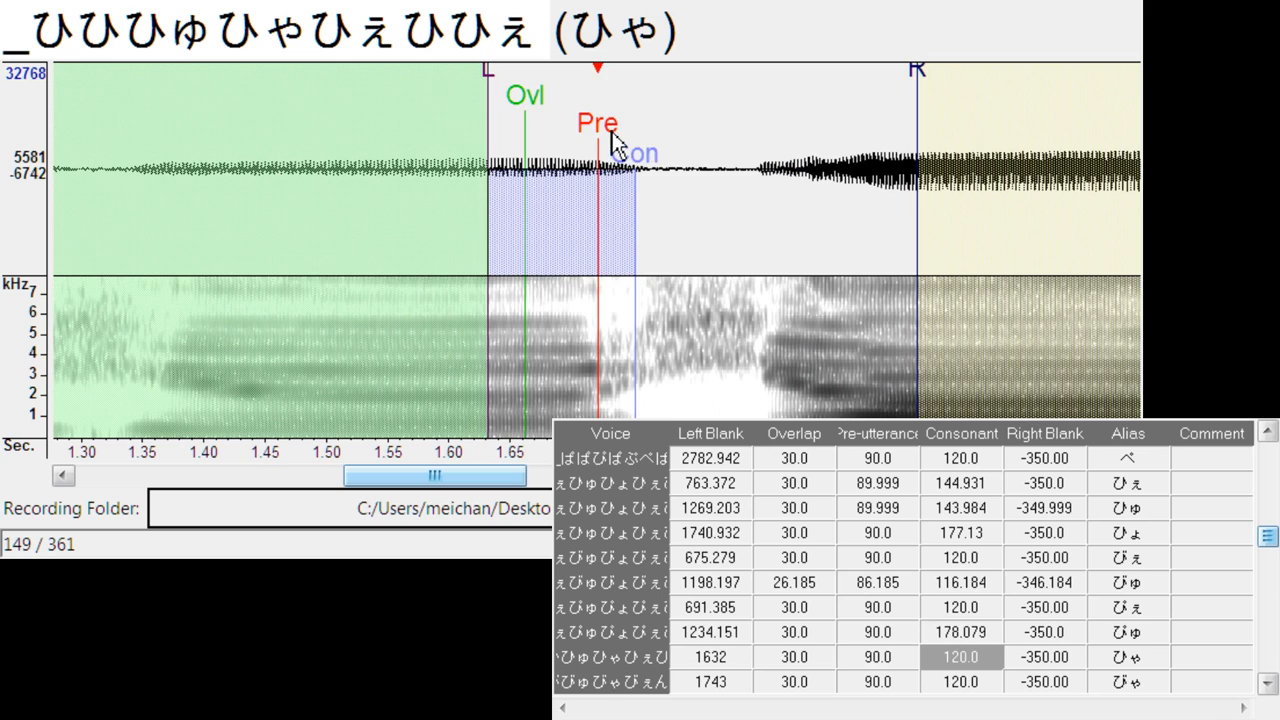
{"action": "mouse_move", "coordinate": [613, 143]}
{"action": "left_mouse_down"}
{"action": "mouse_move", "coordinate": [829, 194]}
{"action": "mouse_move", "coordinate": [807, 186]}
{"action": "left_mouse_up"}
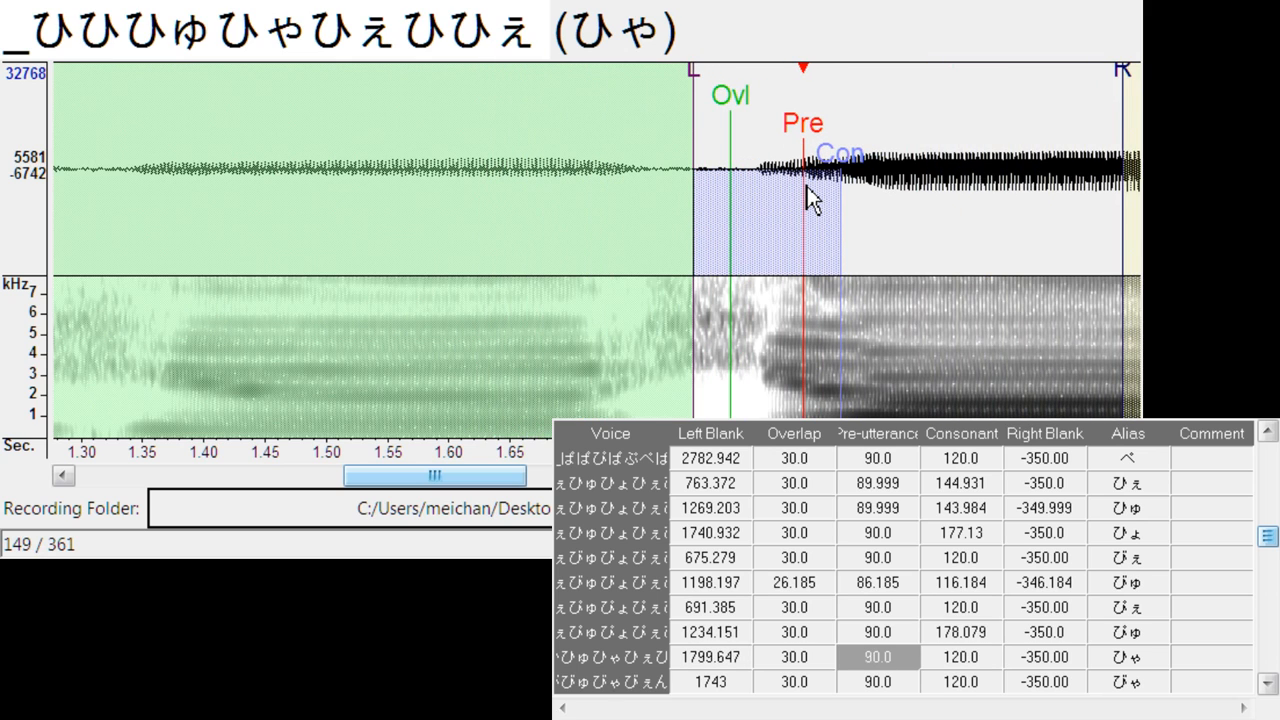
{"action": "mouse_move", "coordinate": [695, 98]}
{"action": "left_mouse_down"}
{"action": "mouse_move", "coordinate": [649, 106]}
{"action": "mouse_move", "coordinate": [708, 112]}
{"action": "left_mouse_up"}
{"action": "key", "text": "Down"}
{"action": "key", "text": "Up"}
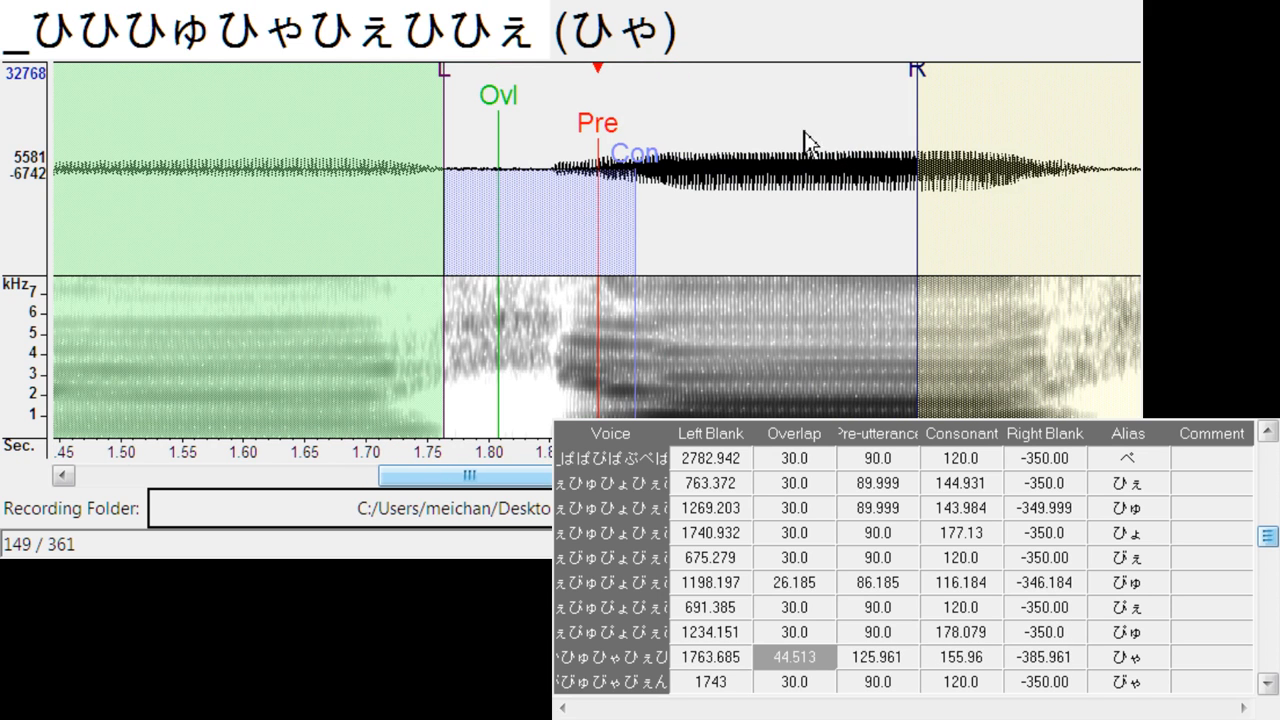
- Extend the consonant of ぴゅ to about 204.6 and the consonant of ひゃ to about 199.9
{"action": "key", "text": "Up"}
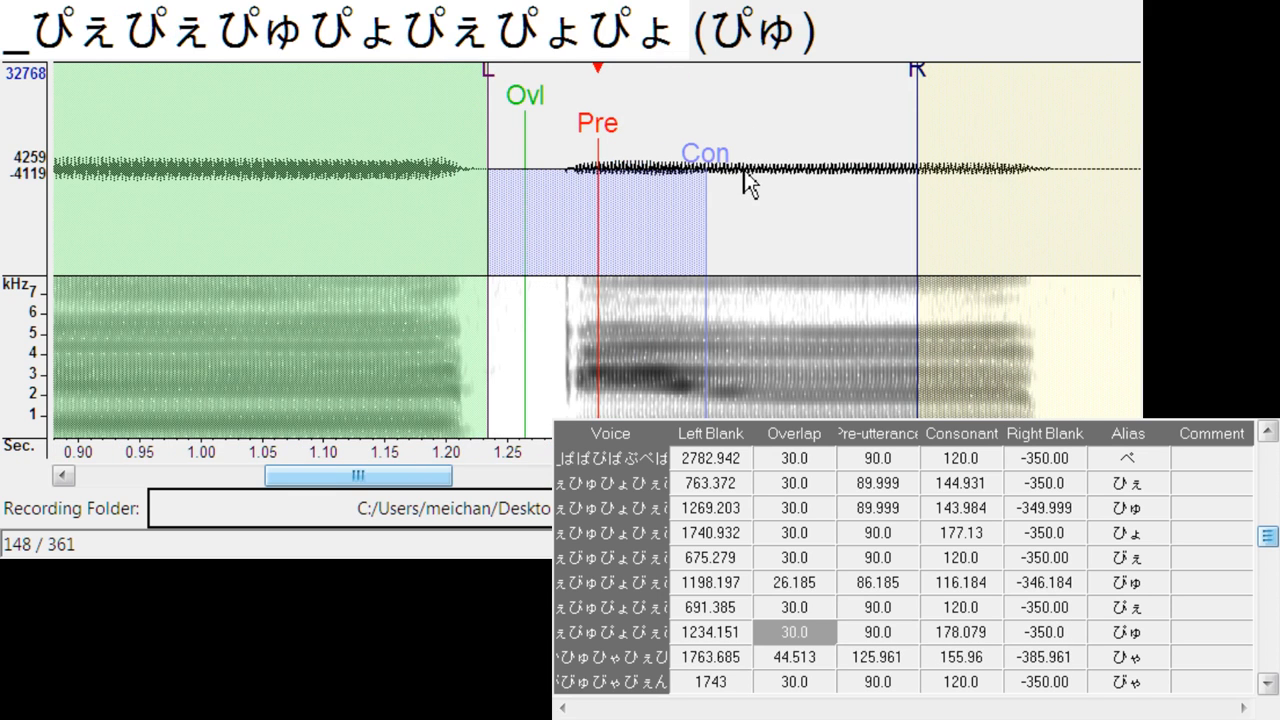
{"action": "left_click_drag", "start_coordinate": [707, 168], "coordinate": [742, 163]}
{"action": "key", "text": "Down"}
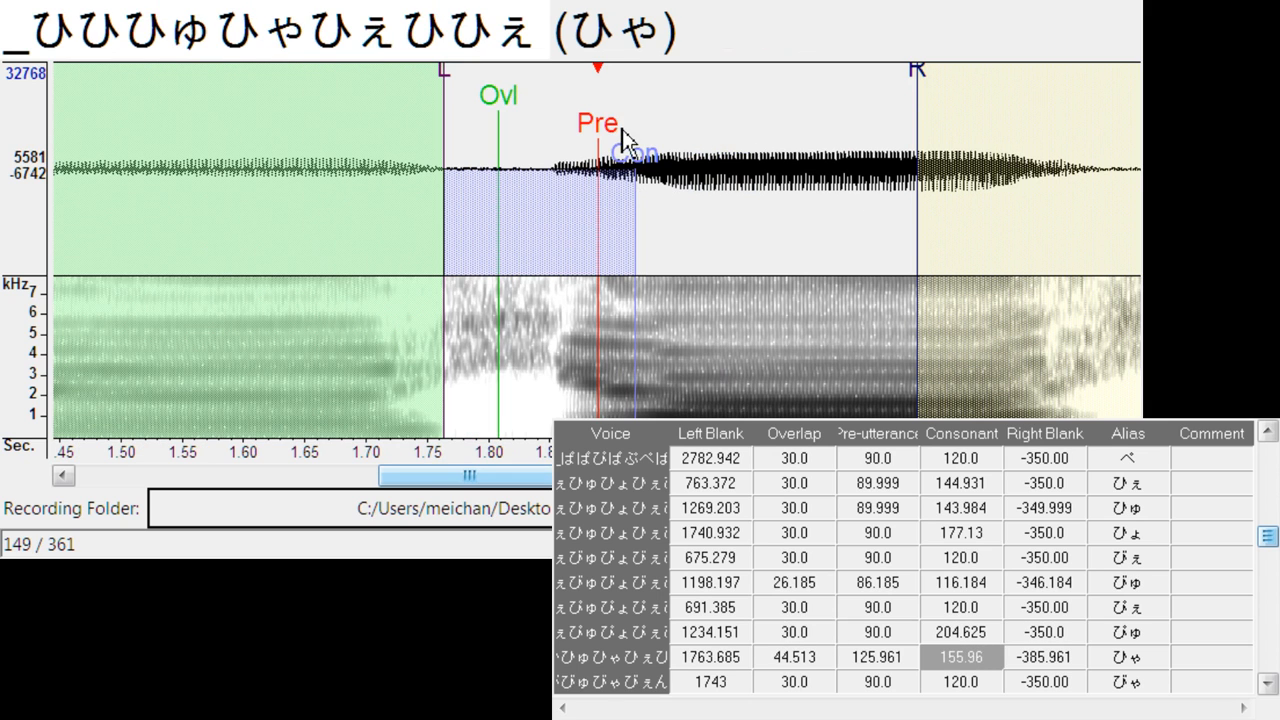
{"action": "key", "text": "Down"}
{"action": "key", "text": "Up"}
{"action": "left_click_drag", "start_coordinate": [651, 168], "coordinate": [712, 168]}
- Align びゃ with its onset: left blank about 1898.2, overlap about 18 and consonant about 174.3
{"action": "key", "text": "Down"}
{"action": "left_click_drag", "start_coordinate": [632, 152], "coordinate": [789, 151]}
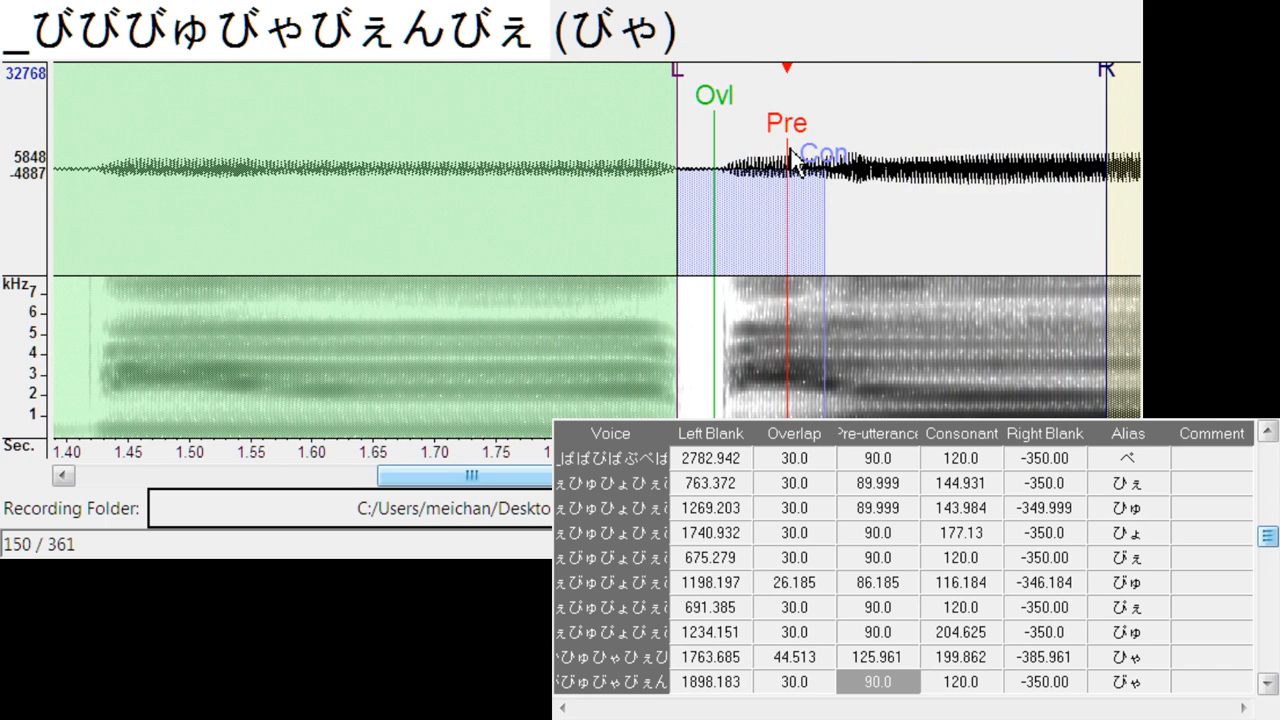
{"action": "left_click_drag", "start_coordinate": [713, 109], "coordinate": [699, 118]}
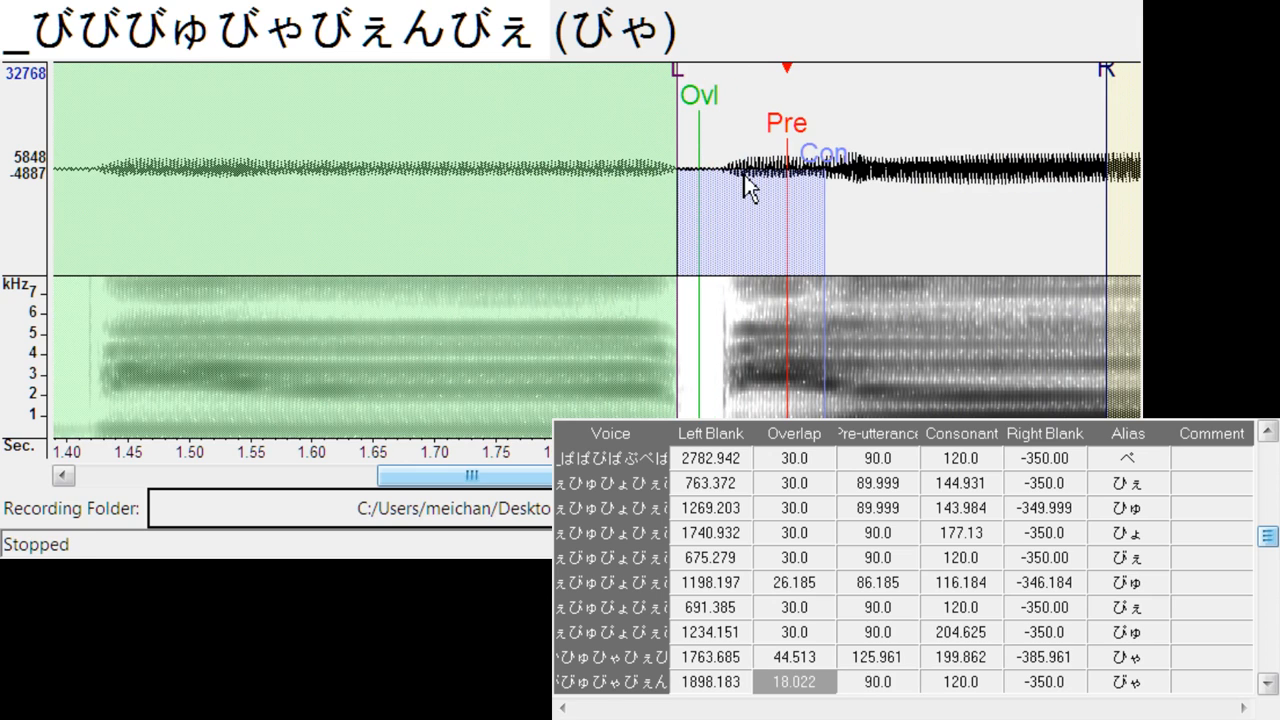
{"action": "mouse_move", "coordinate": [824, 156]}
{"action": "left_mouse_down"}
{"action": "mouse_move", "coordinate": [875, 161]}
{"action": "mouse_move", "coordinate": [848, 195]}
{"action": "left_mouse_up"}
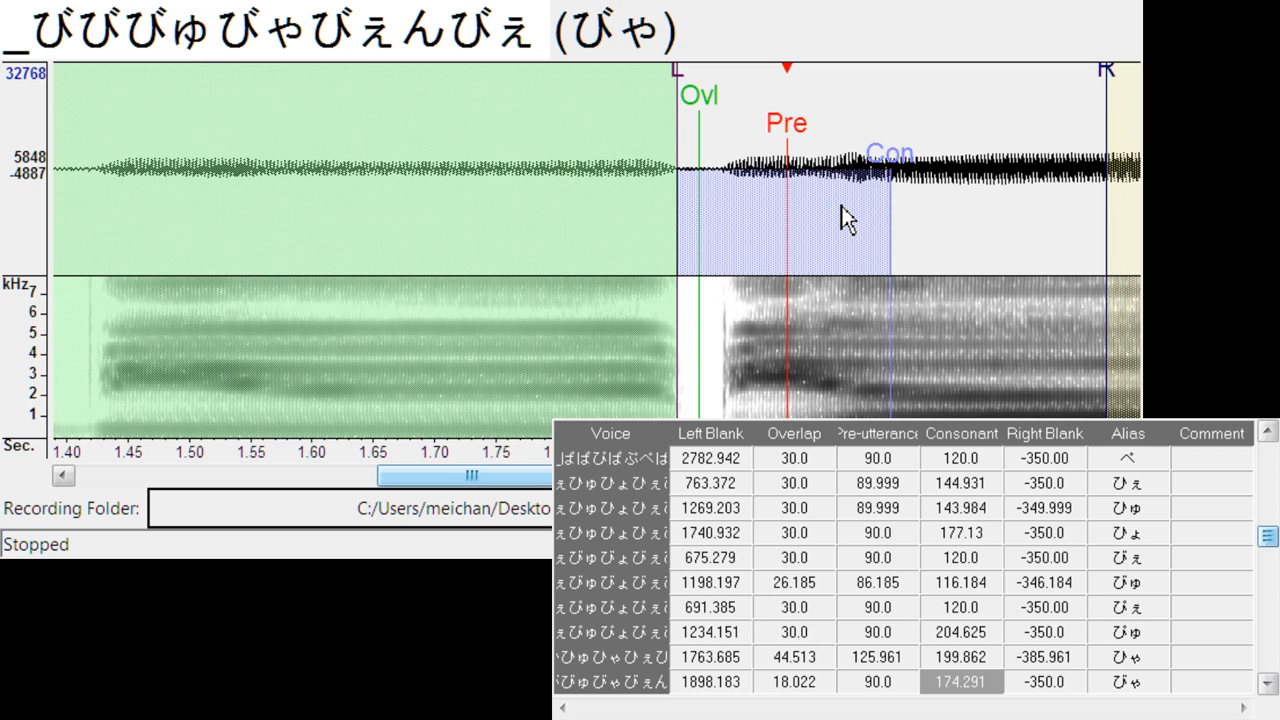
- Align ぴゃ with its onset: left blank about 1751.4, overlap about 29.4, pre-utterance about 135.4, consonant about 192.3 and right blank about -395.4
{"action": "key", "text": "Down"}
{"action": "left_click_drag", "start_coordinate": [661, 147], "coordinate": [844, 147]}
{"action": "mouse_move", "coordinate": [714, 85]}
{"action": "left_mouse_down"}
{"action": "mouse_move", "coordinate": [657, 104]}
{"action": "mouse_move", "coordinate": [679, 119]}
{"action": "left_mouse_up"}
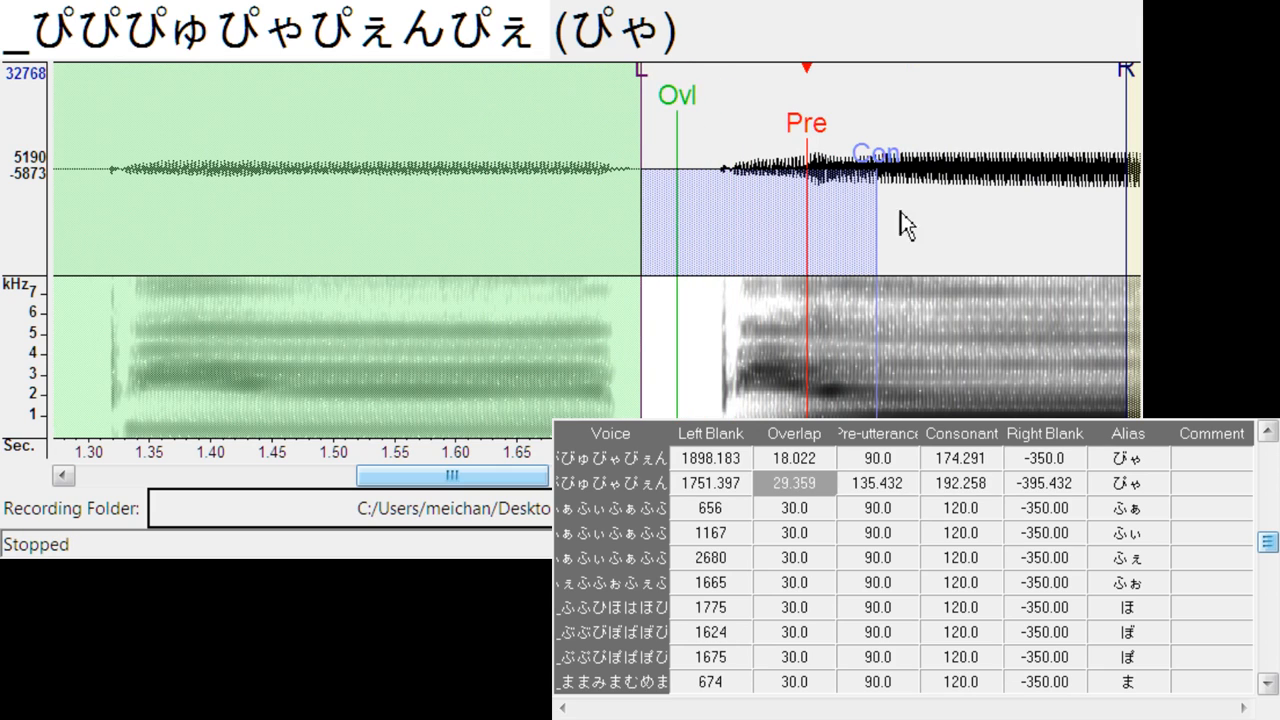
- Align ふぁ with its onset at left blank about 787.1 with consonant about 180.9, and ふぃ at left blank about 1289.1
{"action": "key", "text": "Down"}
{"action": "mouse_move", "coordinate": [600, 150]}
{"action": "left_mouse_down"}
{"action": "mouse_move", "coordinate": [787, 160]}
{"action": "mouse_move", "coordinate": [760, 160]}
{"action": "left_mouse_up"}
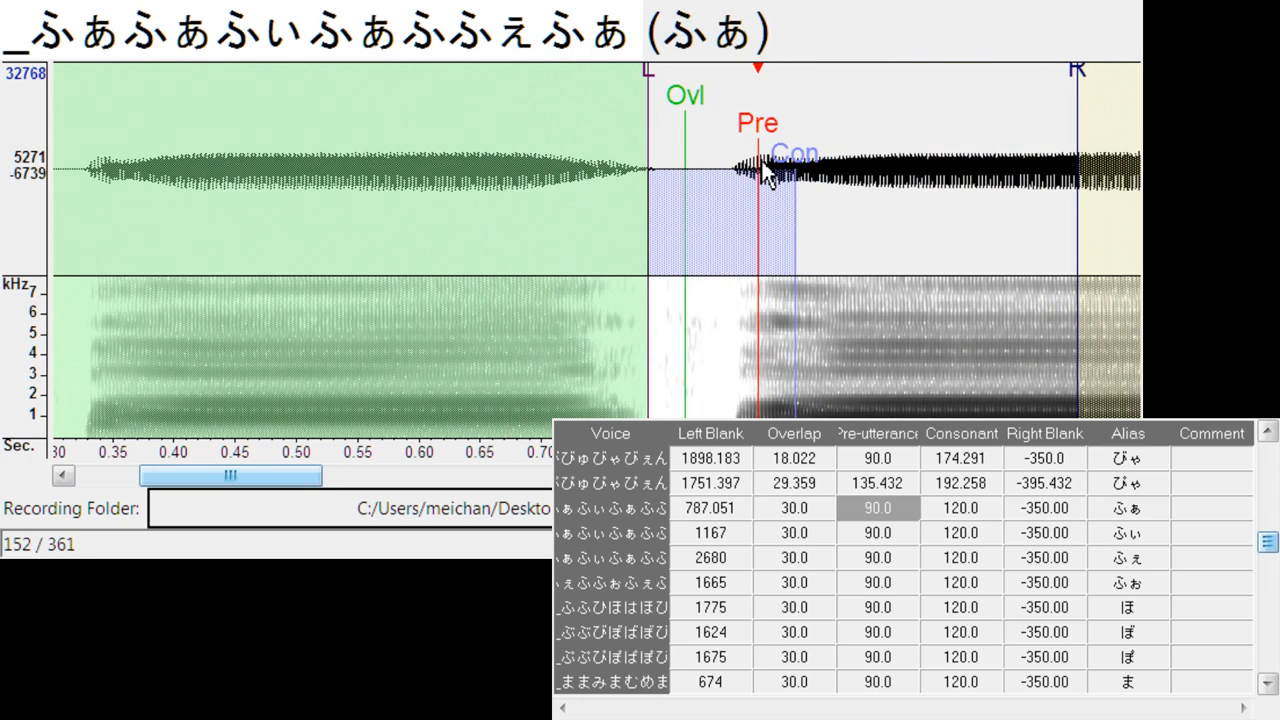
{"action": "left_click_drag", "start_coordinate": [758, 209], "coordinate": [814, 199]}
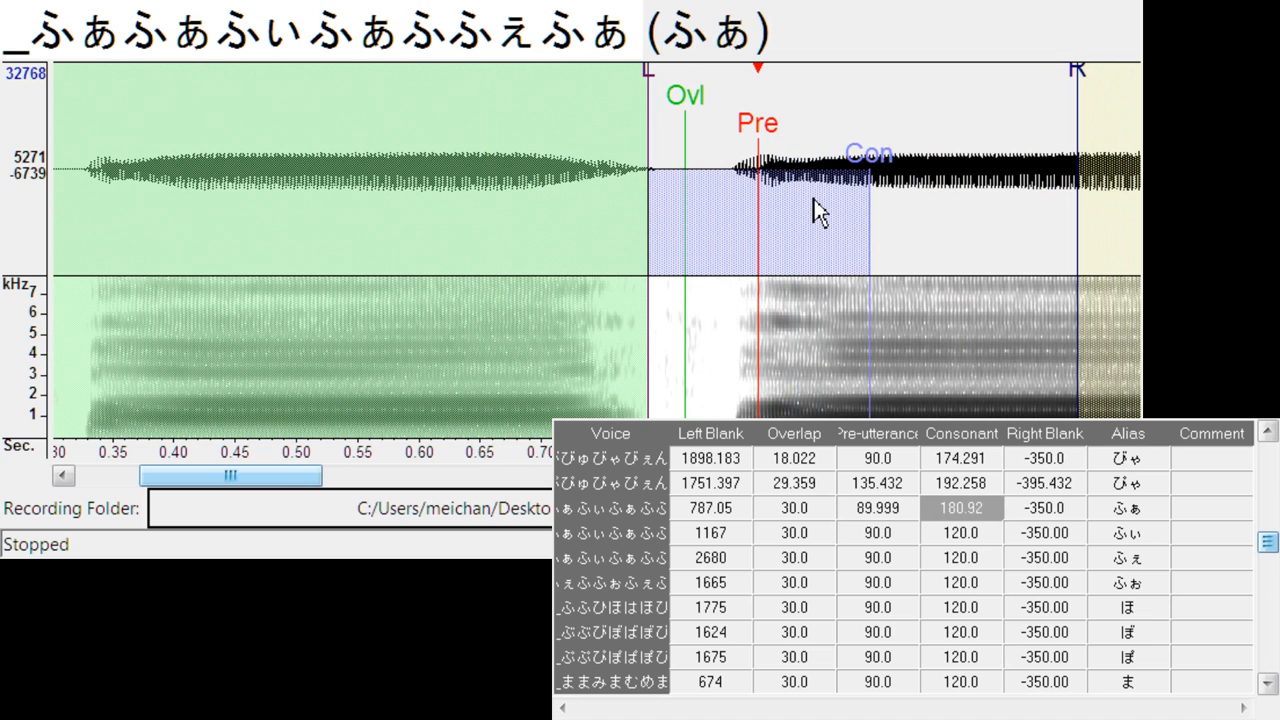
{"action": "key", "text": "Down"}
{"action": "mouse_move", "coordinate": [592, 122]}
{"action": "left_mouse_down"}
{"action": "mouse_move", "coordinate": [729, 129]}
{"action": "mouse_move", "coordinate": [733, 116]}
{"action": "mouse_move", "coordinate": [751, 138]}
{"action": "left_mouse_up"}
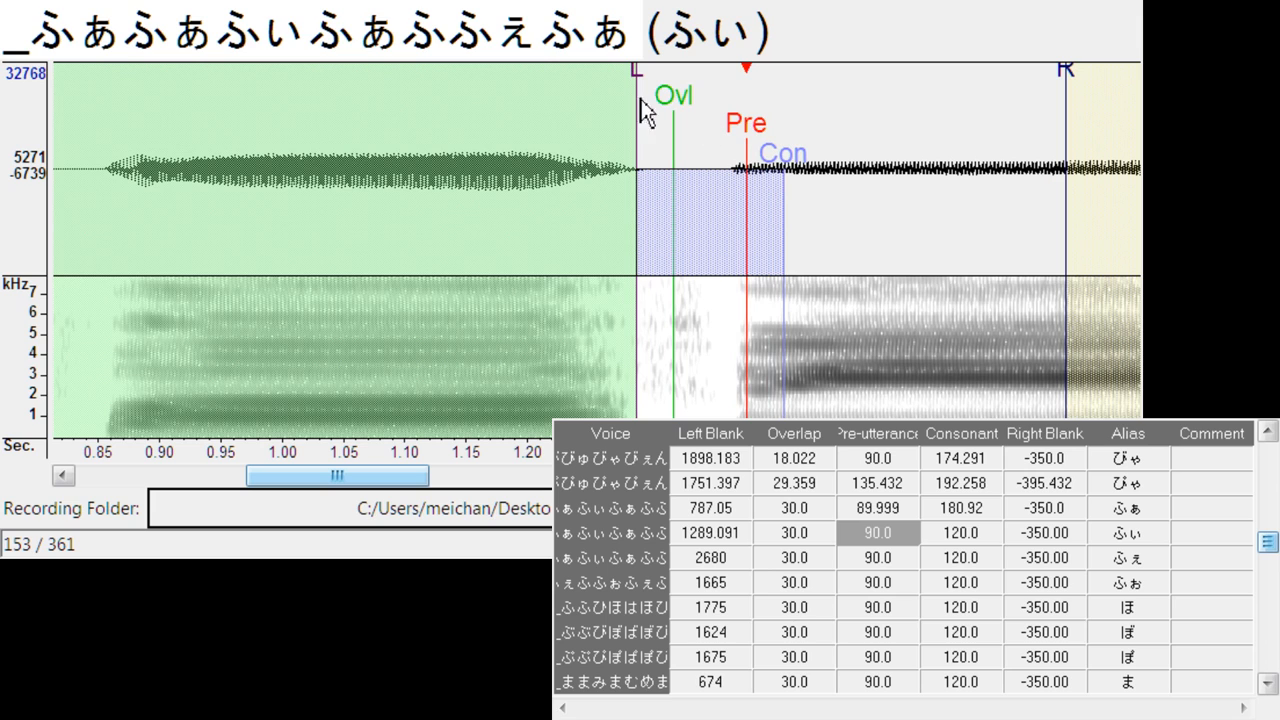
- Set ふぃ to left blank about 1292, overlap about 27.1 and consonant about 157.2, and align ふぇ at left blank about 2853.9 with consonant about 155.3
{"action": "left_click_drag", "start_coordinate": [783, 155], "coordinate": [833, 155]}
{"action": "left_click_drag", "start_coordinate": [640, 80], "coordinate": [643, 79]}
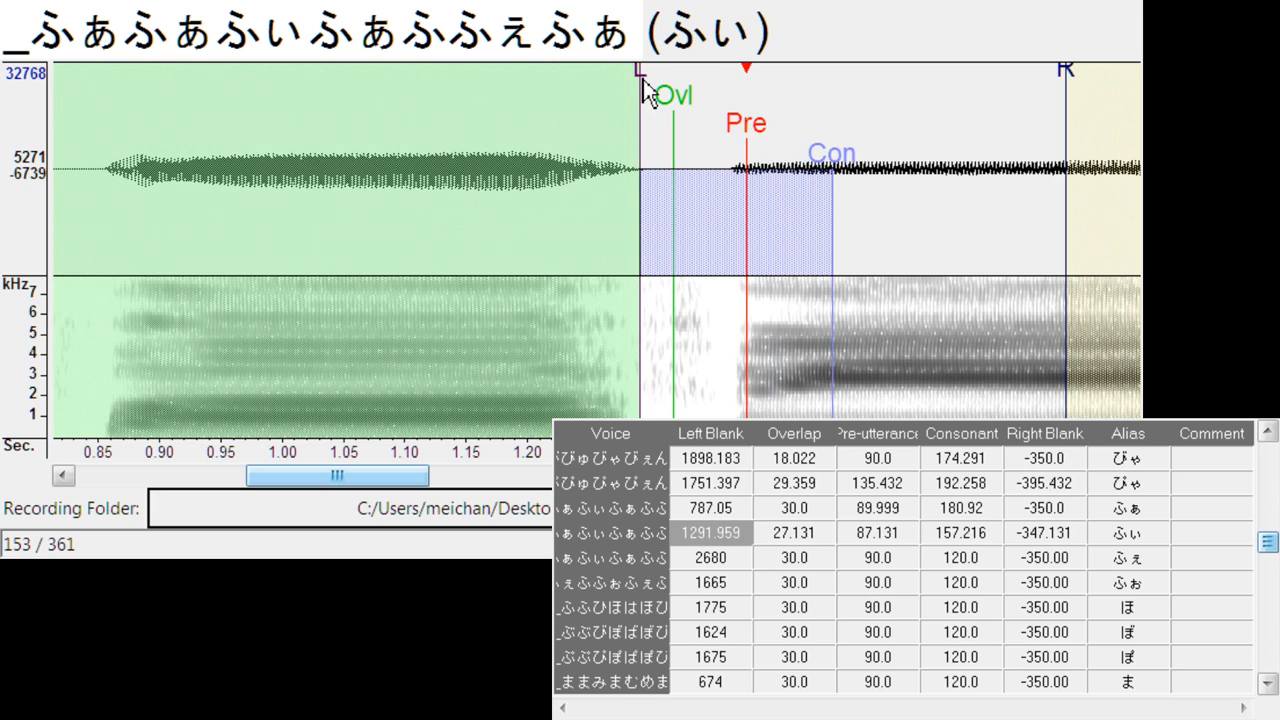
{"action": "key", "text": "Down"}
{"action": "mouse_move", "coordinate": [605, 135]}
{"action": "left_mouse_down"}
{"action": "mouse_move", "coordinate": [816, 141]}
{"action": "mouse_move", "coordinate": [876, 175]}
{"action": "mouse_move", "coordinate": [892, 162]}
{"action": "left_mouse_up"}
- Align ふぉ at left blank about 1818.6 with consonant about 149.6, and ほ at left blank about 1939.8 with consonant about 148.7
{"action": "key", "text": "Down"}
{"action": "mouse_move", "coordinate": [606, 148]}
{"action": "left_mouse_down"}
{"action": "mouse_move", "coordinate": [797, 135]}
{"action": "mouse_move", "coordinate": [786, 128]}
{"action": "mouse_move", "coordinate": [860, 164]}
{"action": "left_mouse_up"}
{"action": "left_click_drag", "start_coordinate": [674, 74], "coordinate": [679, 76]}
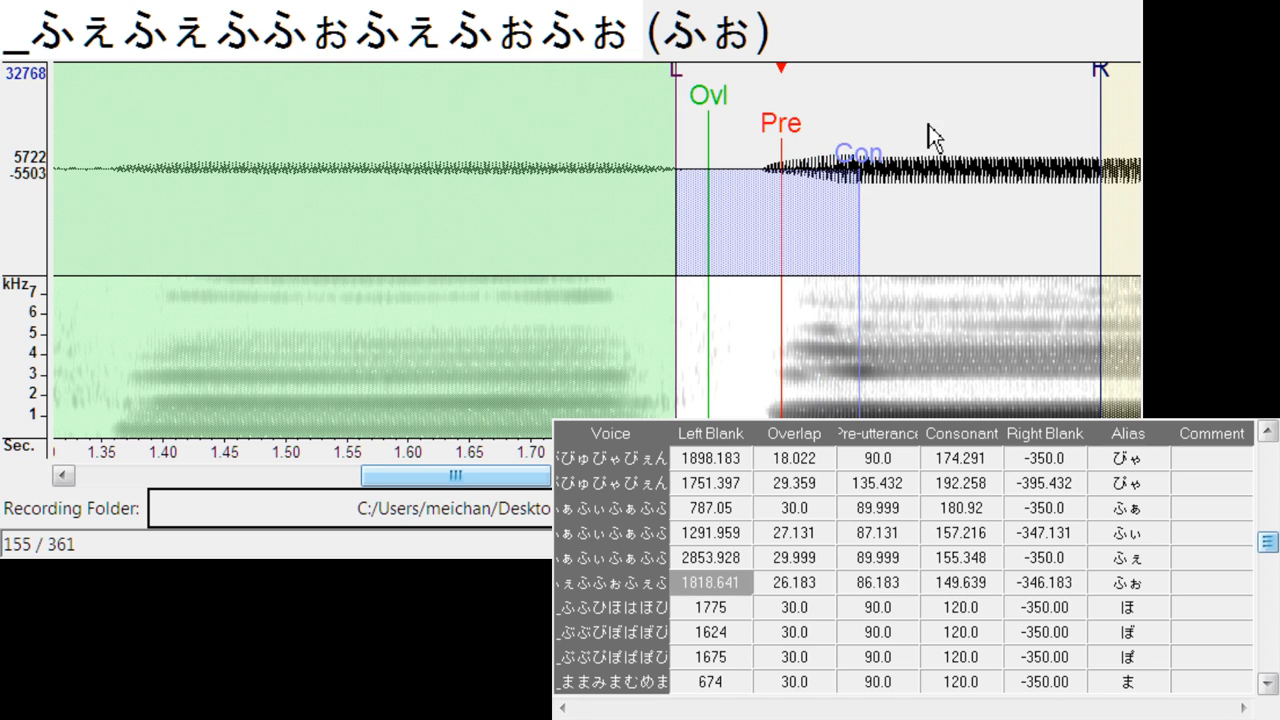
{"action": "key", "text": "Down"}
{"action": "left_click_drag", "start_coordinate": [570, 133], "coordinate": [769, 130]}
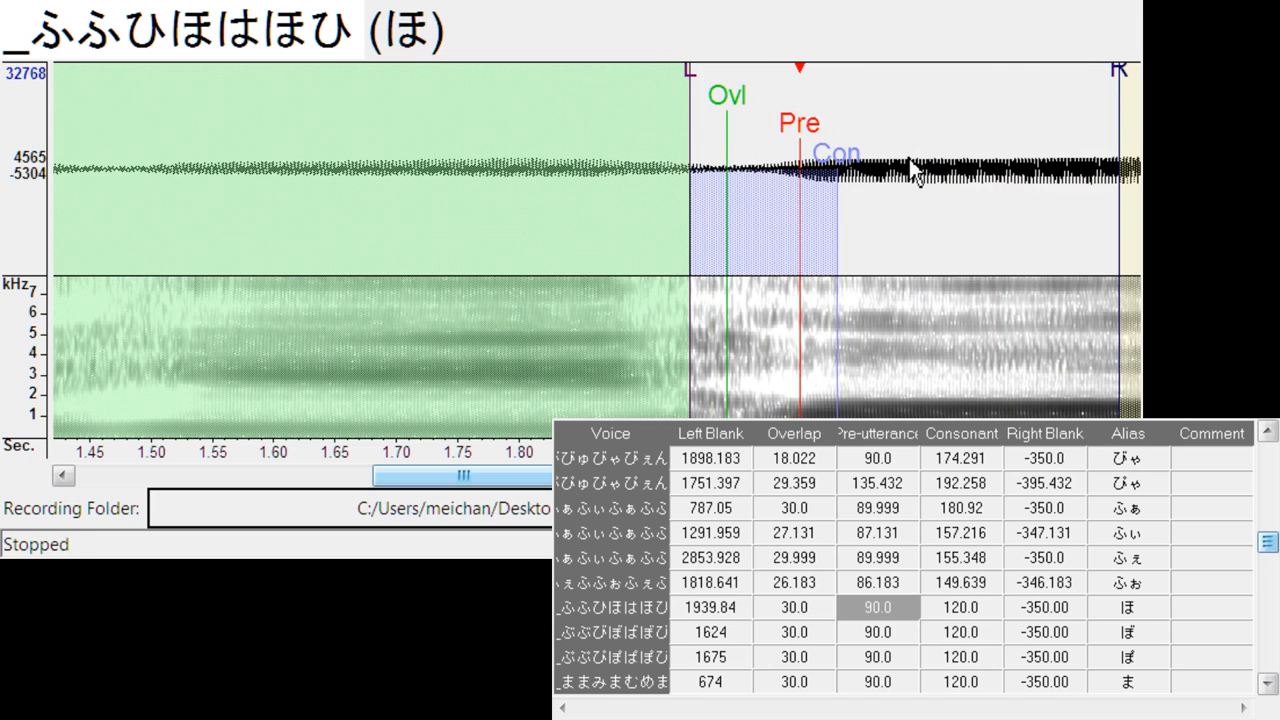
{"action": "left_click_drag", "start_coordinate": [837, 165], "coordinate": [875, 161]}
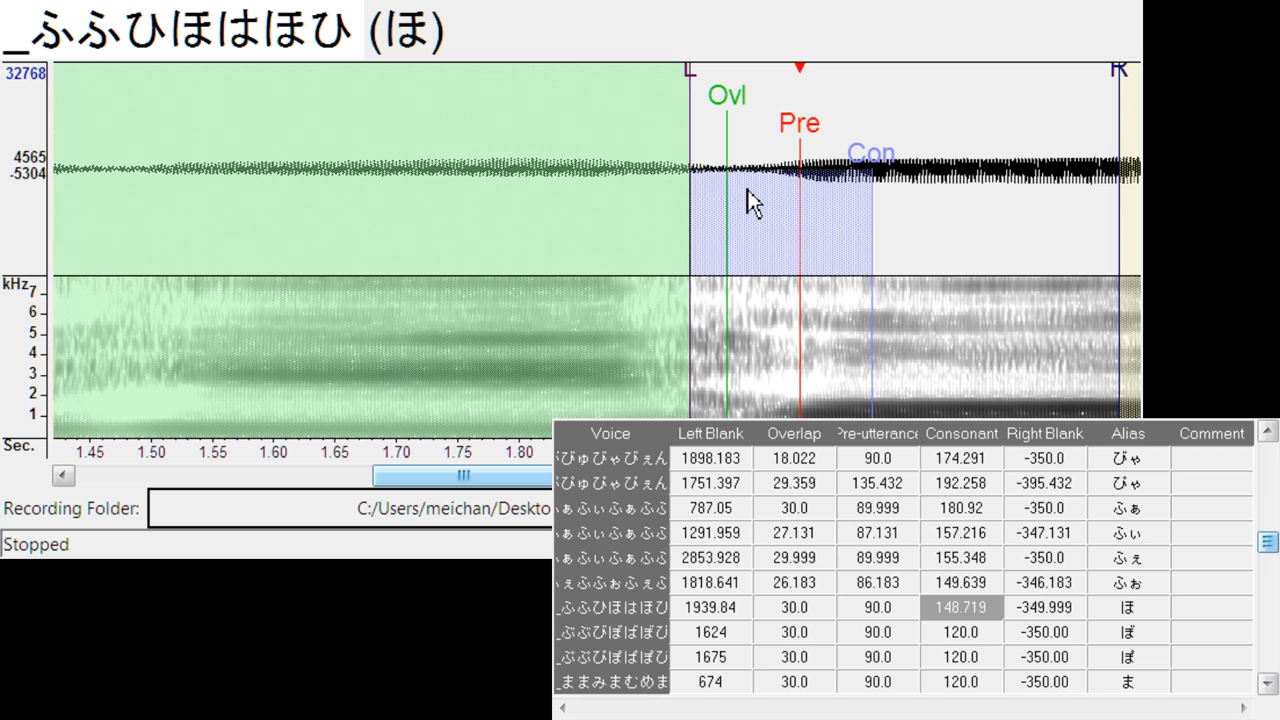
- Align ぼ at left blank about 1796.9 with overlap about 27.1, and ぽ at left blank about 1828.1 with overlap 32.2 and pre-utterance about 115.5
{"action": "key", "text": "Down"}
{"action": "left_click_drag", "start_coordinate": [647, 128], "coordinate": [809, 122]}
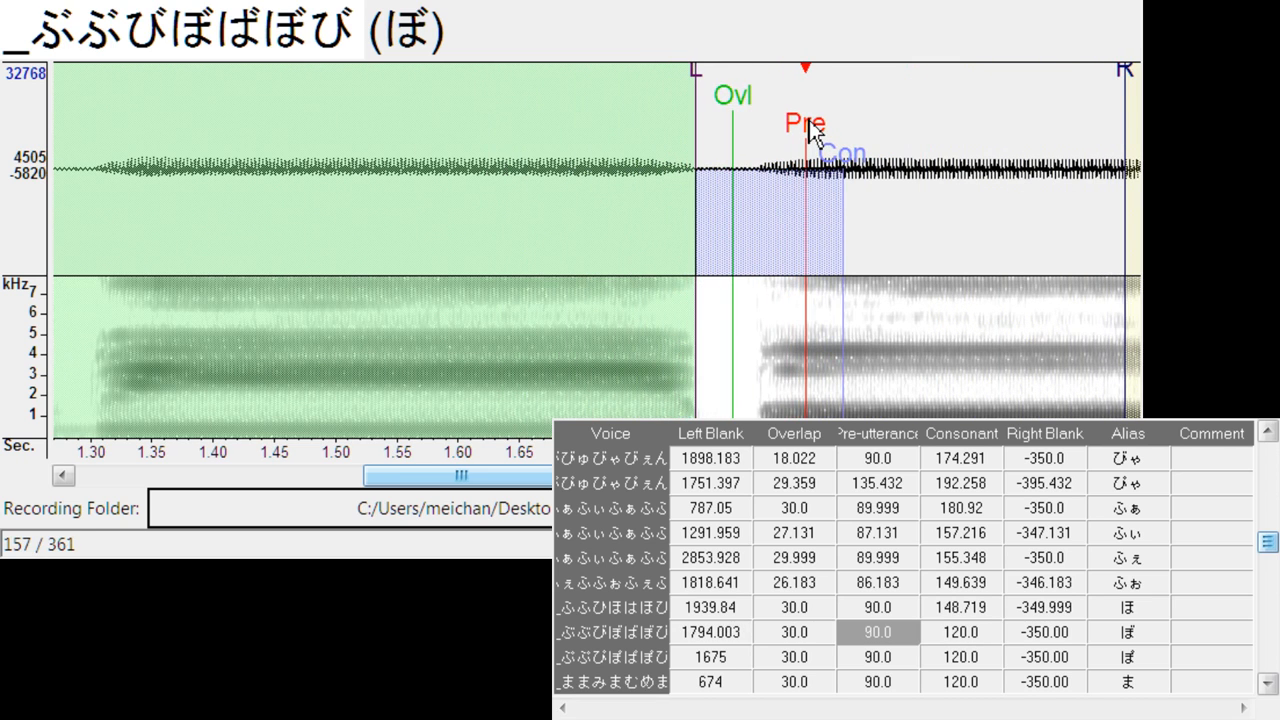
{"action": "left_click_drag", "start_coordinate": [697, 78], "coordinate": [701, 78]}
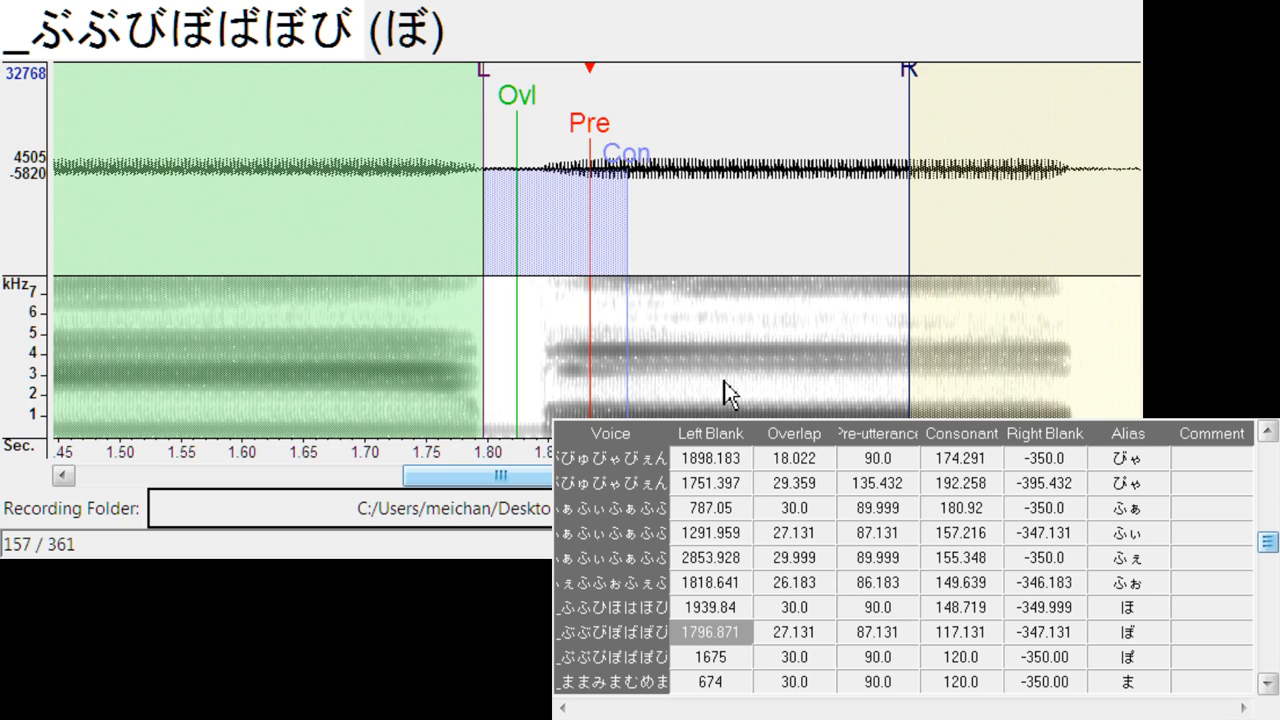
{"action": "key", "text": "Down"}
{"action": "left_click_drag", "start_coordinate": [596, 150], "coordinate": [820, 154]}
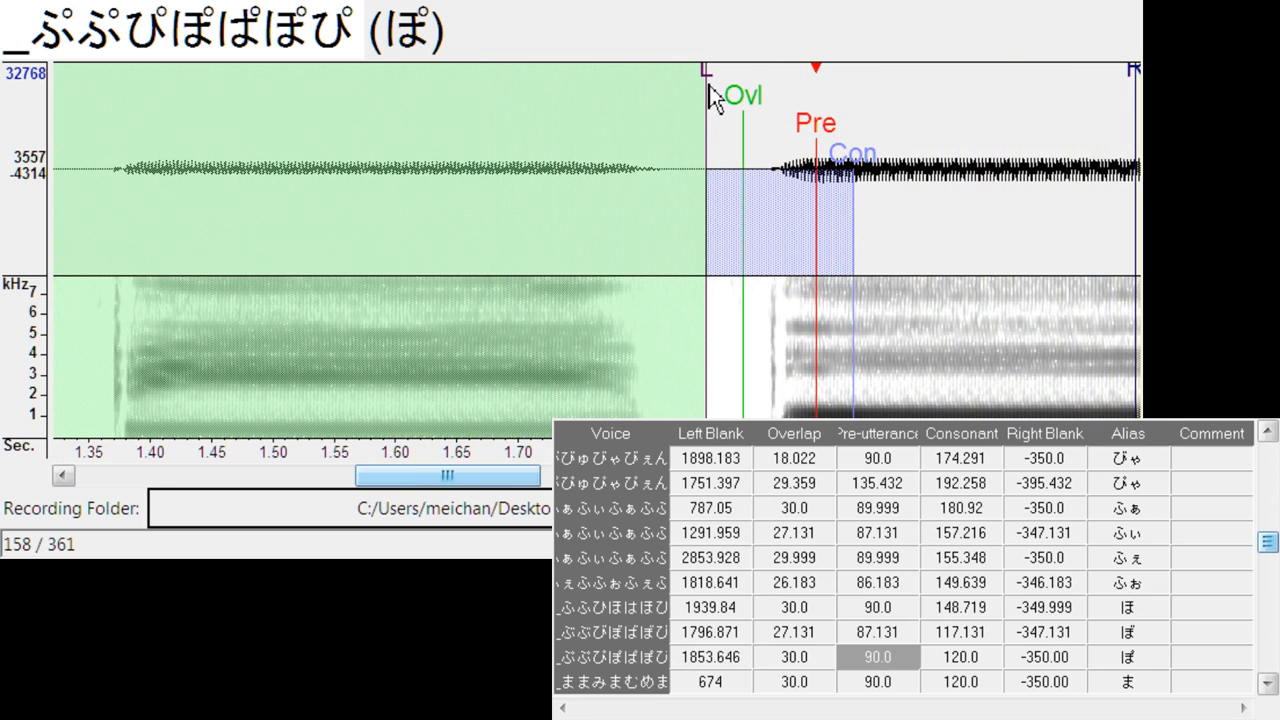
{"action": "mouse_move", "coordinate": [711, 86]}
{"action": "left_mouse_down"}
{"action": "mouse_move", "coordinate": [683, 99]}
{"action": "mouse_move", "coordinate": [720, 123]}
{"action": "left_mouse_up"}
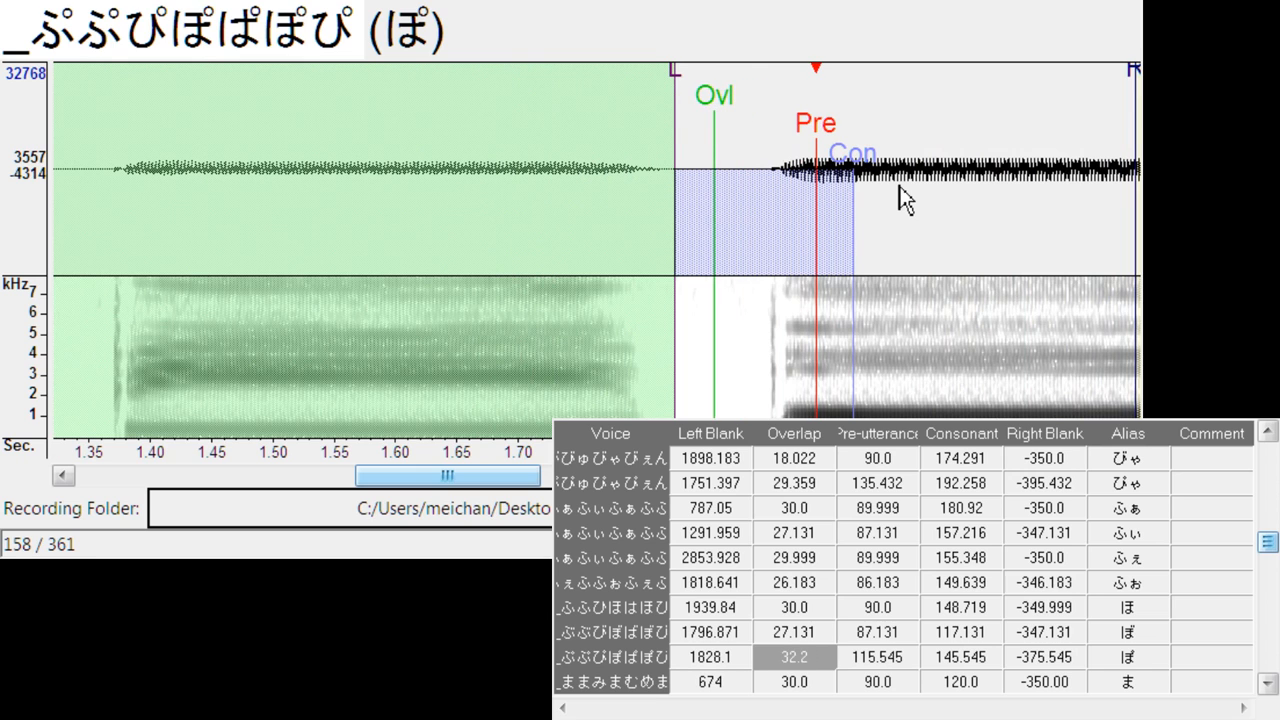
- Align ま at left blank about 779.5 with overlap 16.1, and み at left blank about 1278.7 with overlap about 12.3
{"action": "key", "text": "Down"}
{"action": "left_click_drag", "start_coordinate": [614, 132], "coordinate": [695, 131]}
{"action": "mouse_move", "coordinate": [580, 70]}
{"action": "left_mouse_down"}
{"action": "mouse_move", "coordinate": [618, 77]}
{"action": "mouse_move", "coordinate": [622, 98]}
{"action": "mouse_move", "coordinate": [639, 101]}
{"action": "mouse_move", "coordinate": [615, 126]}
{"action": "mouse_move", "coordinate": [752, 143]}
{"action": "mouse_move", "coordinate": [719, 150]}
{"action": "mouse_move", "coordinate": [755, 133]}
{"action": "left_mouse_up"}
{"action": "key", "text": "Down"}
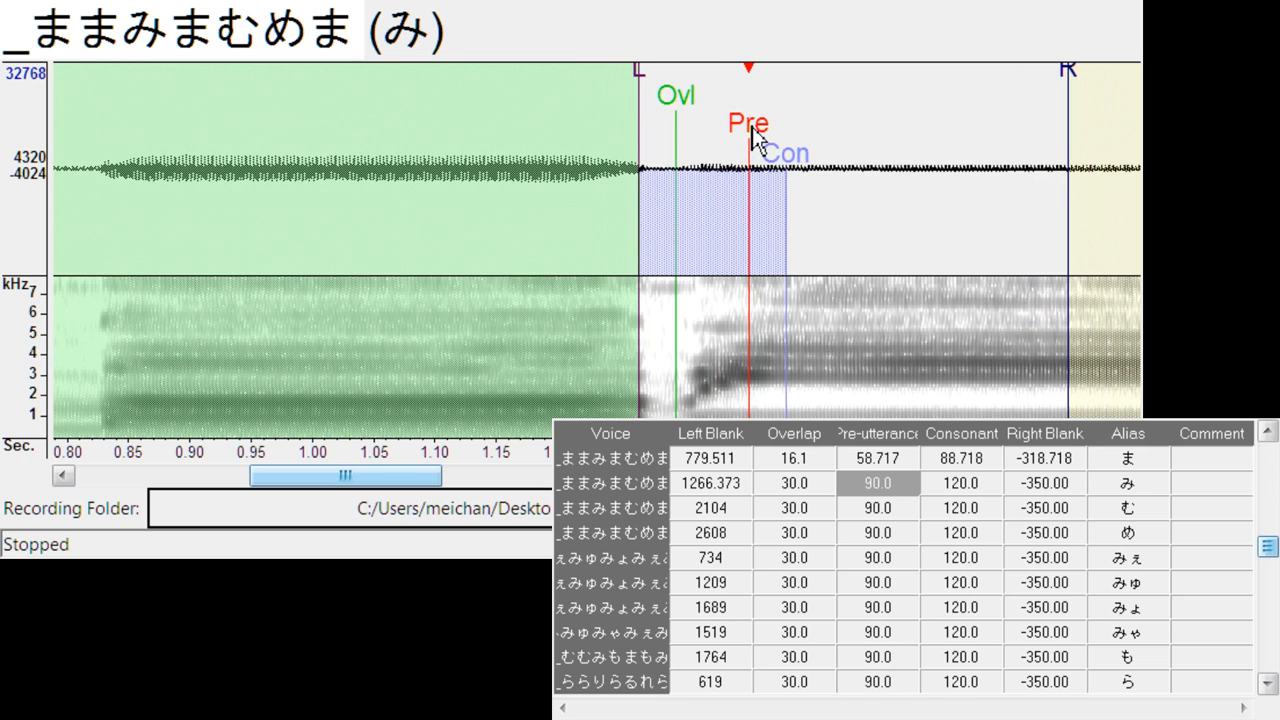
{"action": "left_click_drag", "start_coordinate": [638, 80], "coordinate": [651, 85]}
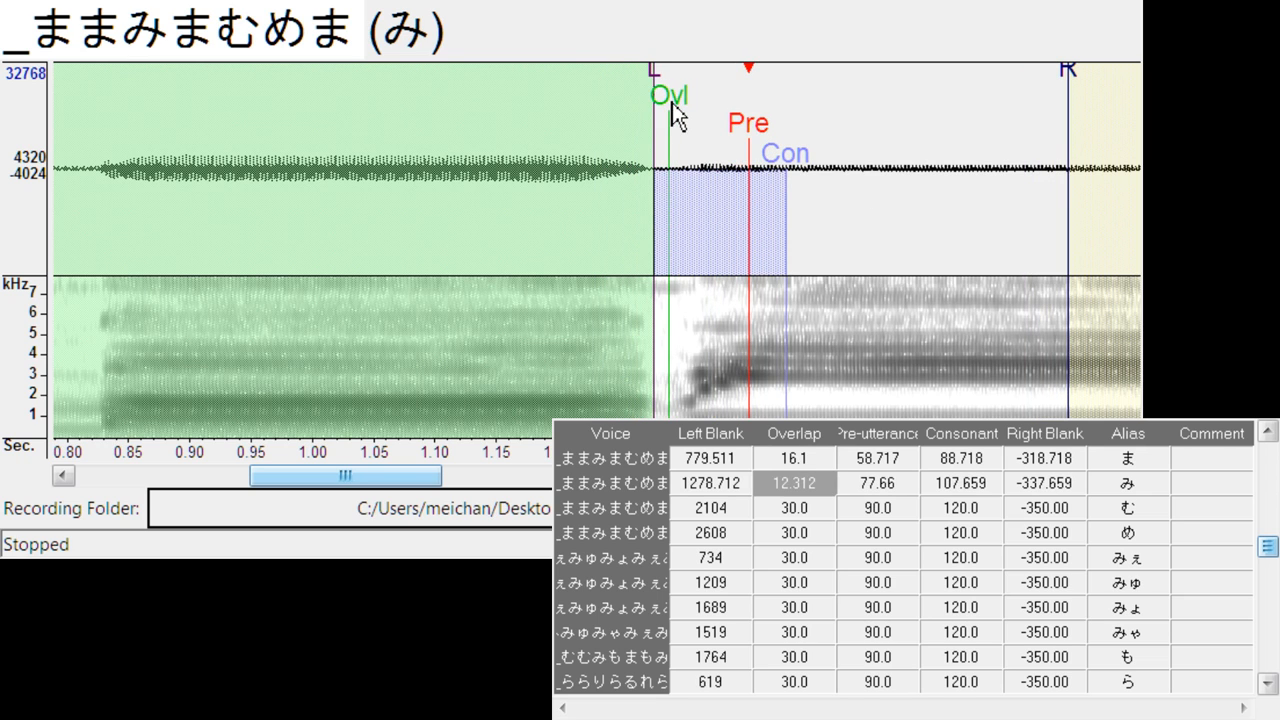
- Align む at left blank about 2268.6 with overlap about 24.6, and め at left blank about 2780.1 with overlap about 12.3
{"action": "key", "text": "Down"}
{"action": "left_click_drag", "start_coordinate": [618, 135], "coordinate": [779, 148]}
{"action": "mouse_move", "coordinate": [668, 80]}
{"action": "left_mouse_down"}
{"action": "mouse_move", "coordinate": [692, 82]}
{"action": "mouse_move", "coordinate": [723, 112]}
{"action": "left_mouse_up"}
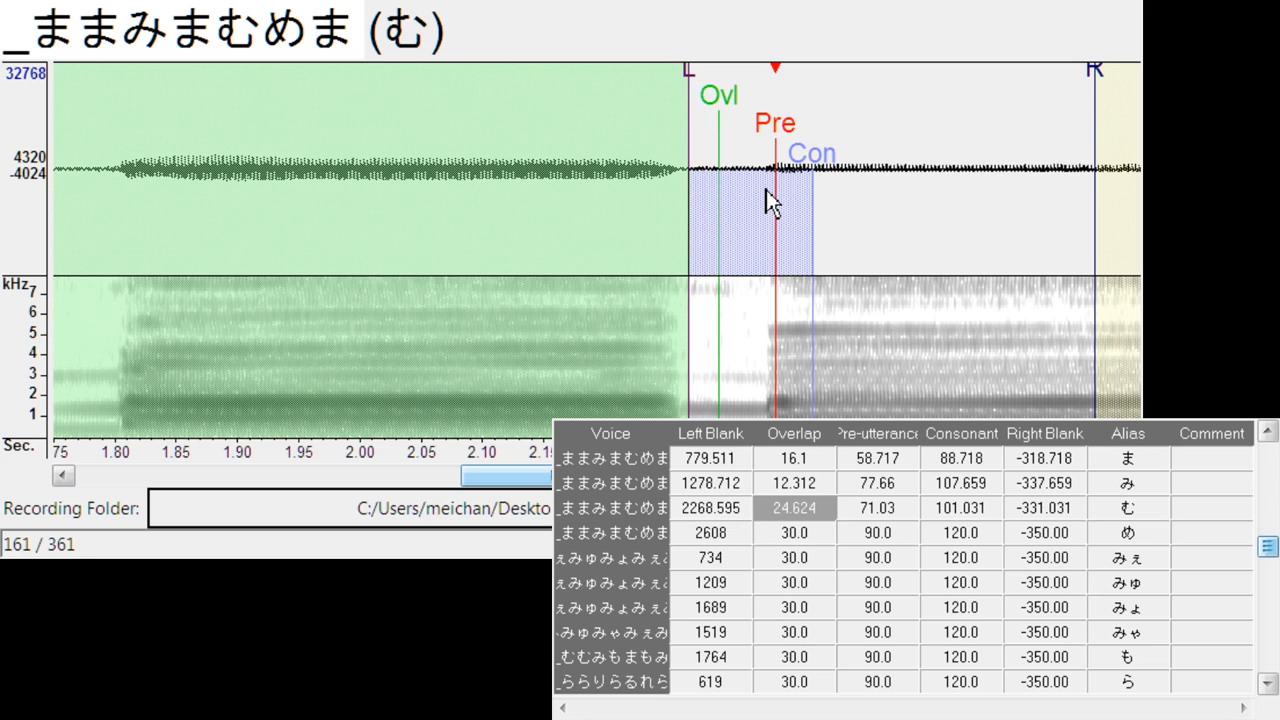
{"action": "key", "text": "Down"}
{"action": "left_click_drag", "start_coordinate": [583, 115], "coordinate": [766, 143]}
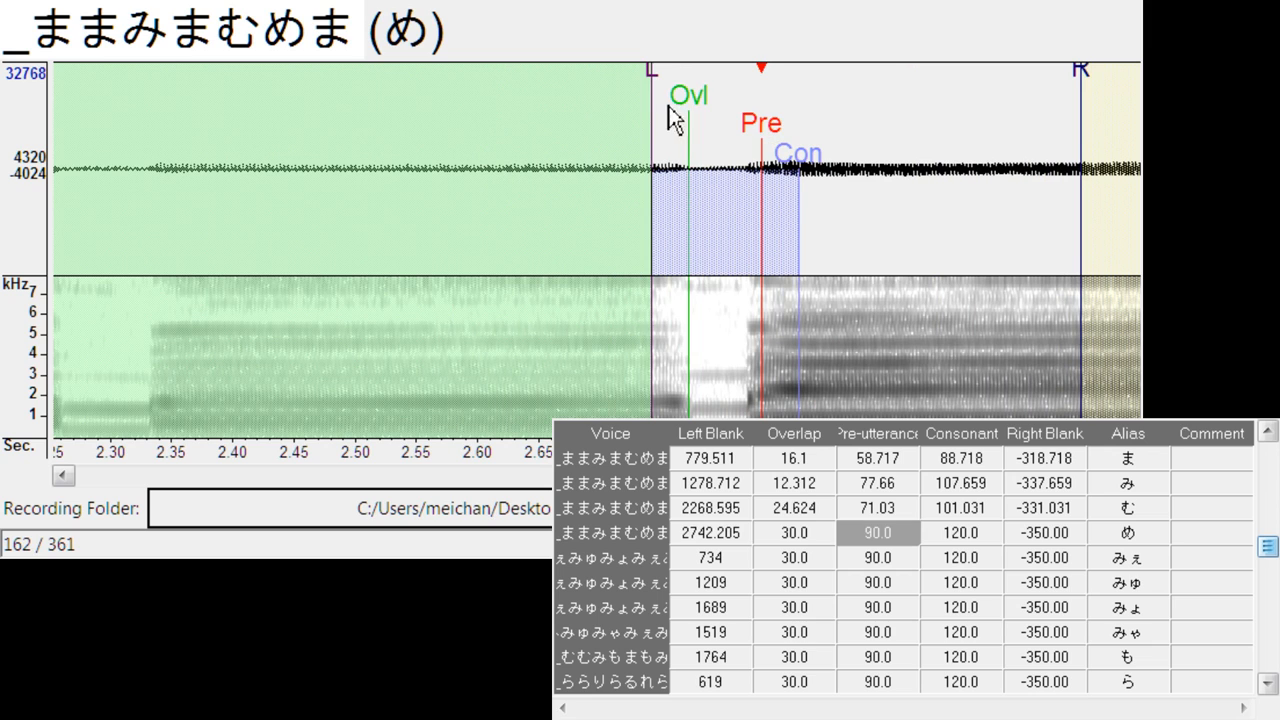
{"action": "left_click_drag", "start_coordinate": [668, 106], "coordinate": [716, 100]}
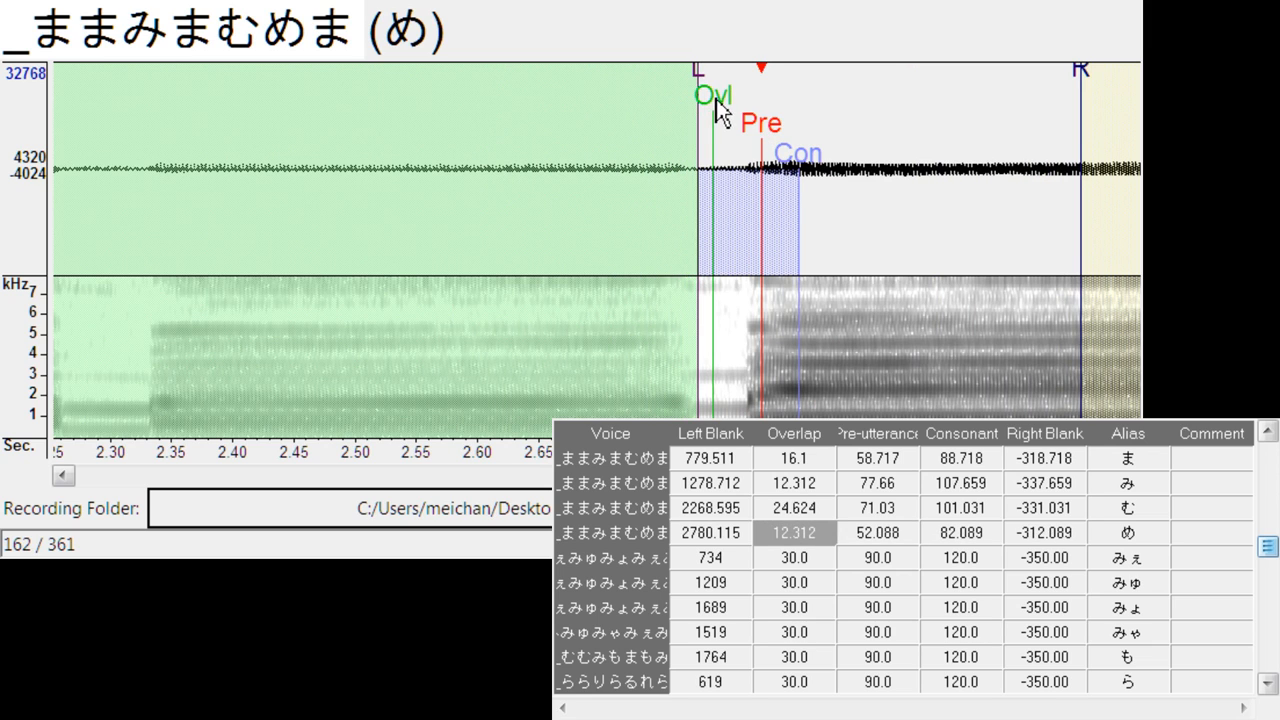
- Align みぇ with its onset: left blank about 848.7, overlap about 18.9, pre-utterance about 63.5 and consonant about 130.7
{"action": "key", "text": "Down"}
{"action": "left_click_drag", "start_coordinate": [614, 138], "coordinate": [721, 135]}
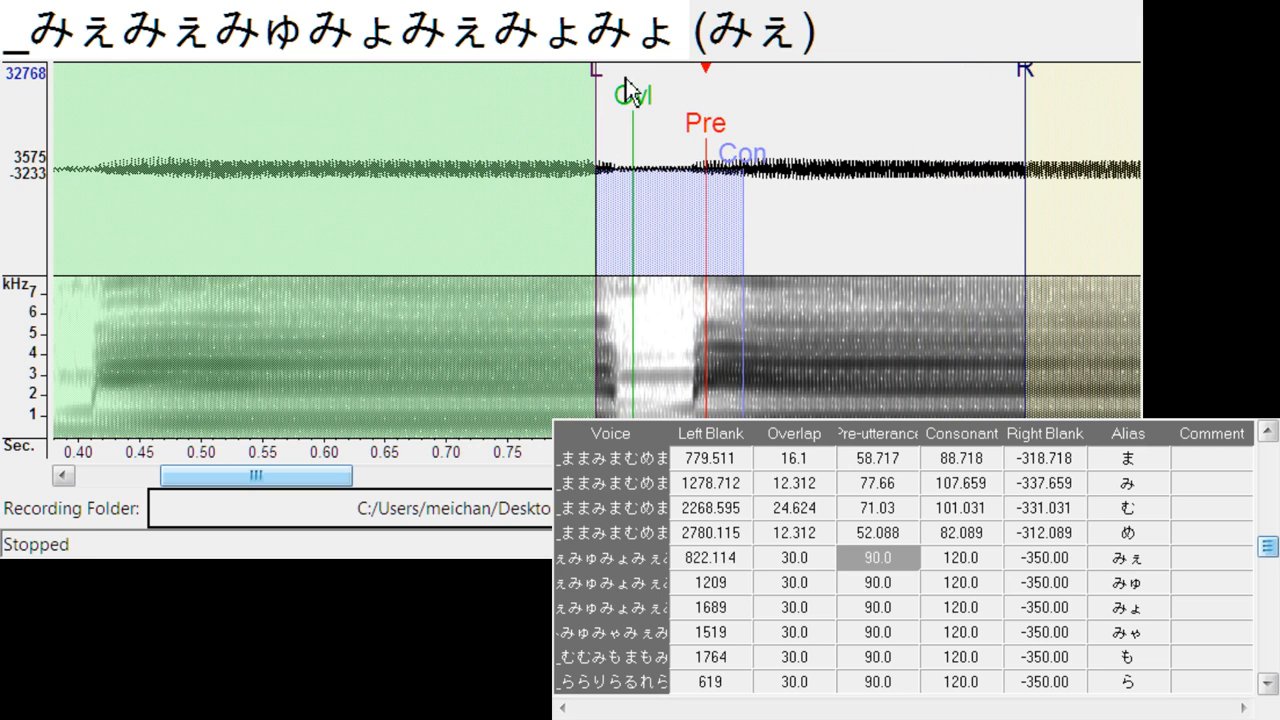
{"action": "left_click_drag", "start_coordinate": [606, 96], "coordinate": [656, 108]}
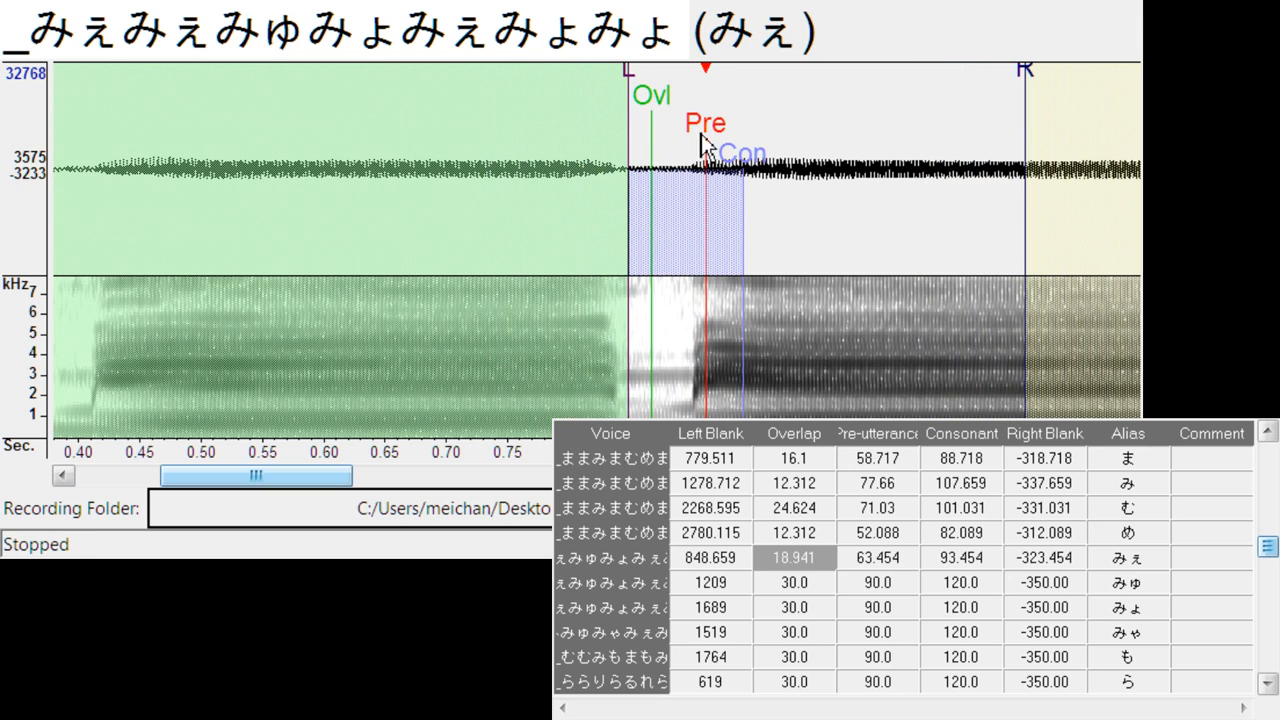
{"action": "left_click_drag", "start_coordinate": [743, 150], "coordinate": [795, 150]}
- Align みゅ with its onset: left blank about 1339.3, overlap about 20.8, pre-utterance about 54 and consonant about 177.1
{"action": "key", "text": "Down"}
{"action": "left_click_drag", "start_coordinate": [614, 130], "coordinate": [718, 140]}
{"action": "mouse_move", "coordinate": [598, 100]}
{"action": "left_mouse_down"}
{"action": "mouse_move", "coordinate": [650, 92]}
{"action": "mouse_move", "coordinate": [678, 130]}
{"action": "left_mouse_up"}
{"action": "left_click_drag", "start_coordinate": [750, 152], "coordinate": [866, 185]}
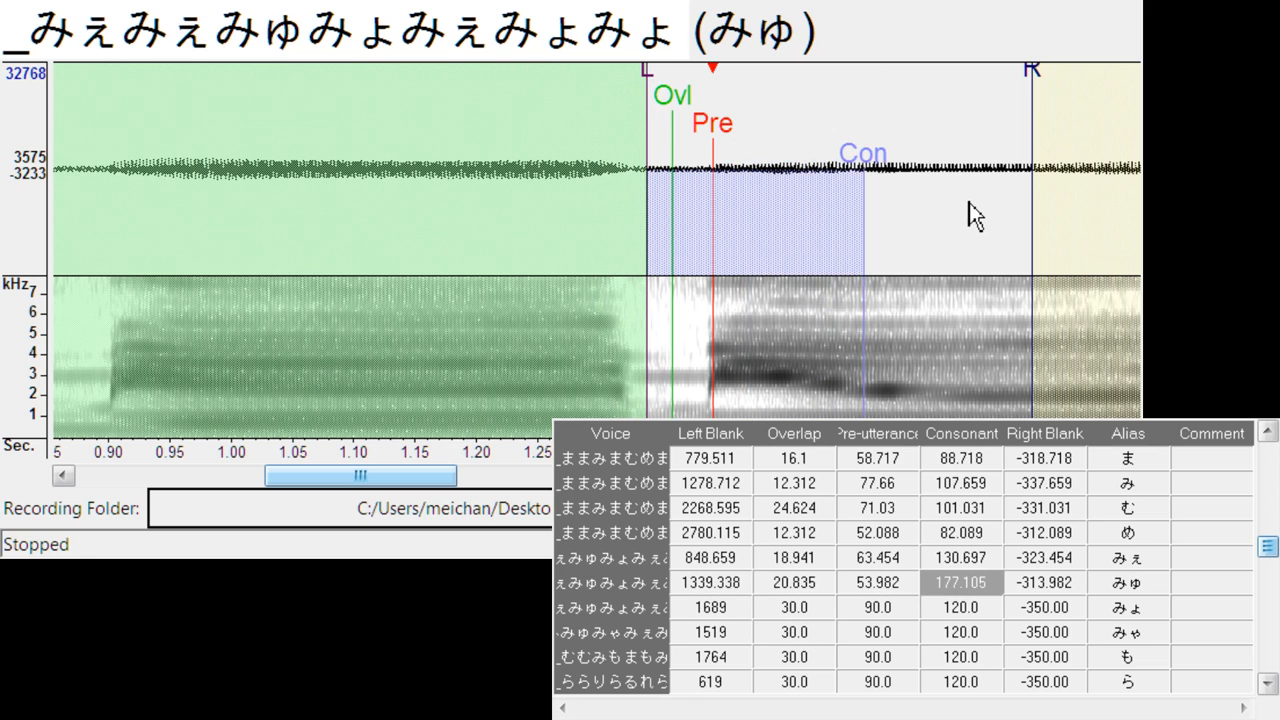
- Align みょ with its onset: left blank about 1849.9, overlap about 27.5, pre-utterance about 111.8 and consonant about 189.4
{"action": "key", "text": "Down"}
{"action": "left_click_drag", "start_coordinate": [620, 150], "coordinate": [824, 155]}
{"action": "mouse_move", "coordinate": [709, 94]}
{"action": "left_mouse_down"}
{"action": "mouse_move", "coordinate": [686, 94]}
{"action": "mouse_move", "coordinate": [719, 130]}
{"action": "left_mouse_up"}
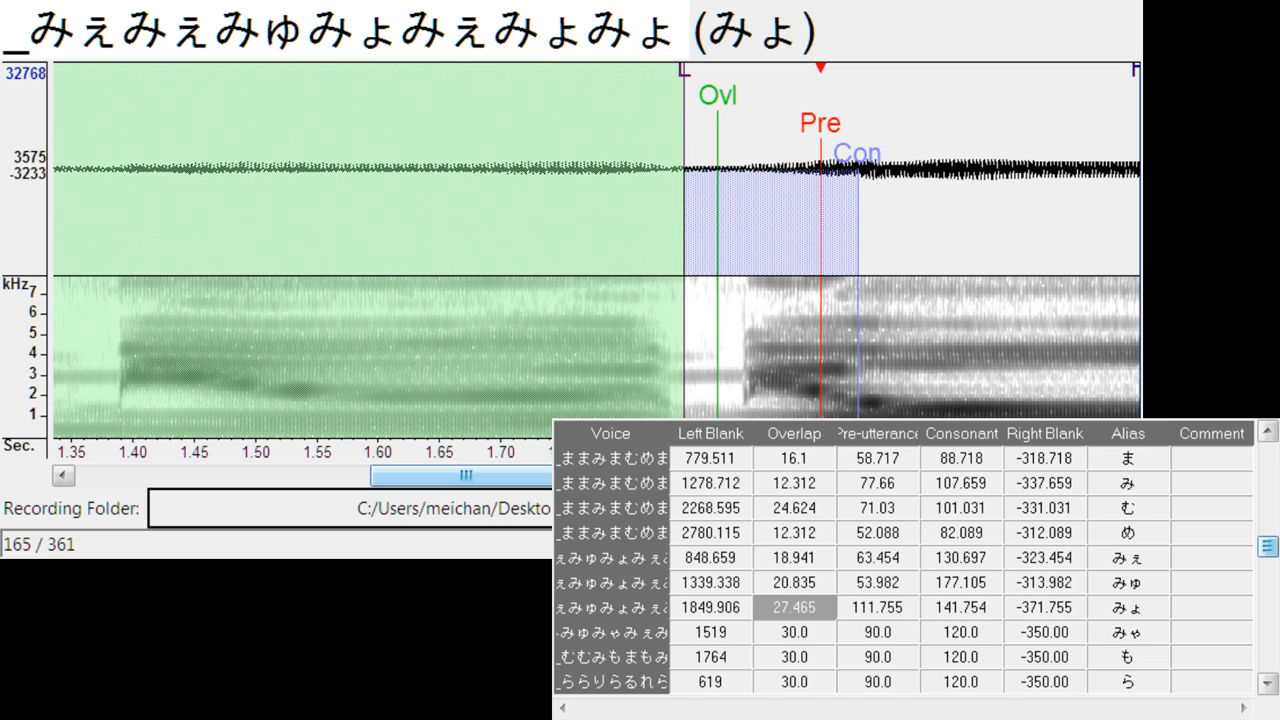
{"action": "left_click_drag", "start_coordinate": [556, 476], "coordinate": [578, 476]}
{"action": "left_click_drag", "start_coordinate": [738, 167], "coordinate": [796, 174]}
- Align みゃ with its onset: left blank about 1652.7, overlap about 21.8, pre-utterance about 106.1 and consonant about 197.9
{"action": "key", "text": "Down"}
{"action": "mouse_move", "coordinate": [629, 147]}
{"action": "left_mouse_down"}
{"action": "mouse_move", "coordinate": [800, 158]}
{"action": "mouse_move", "coordinate": [785, 160]}
{"action": "left_mouse_up"}
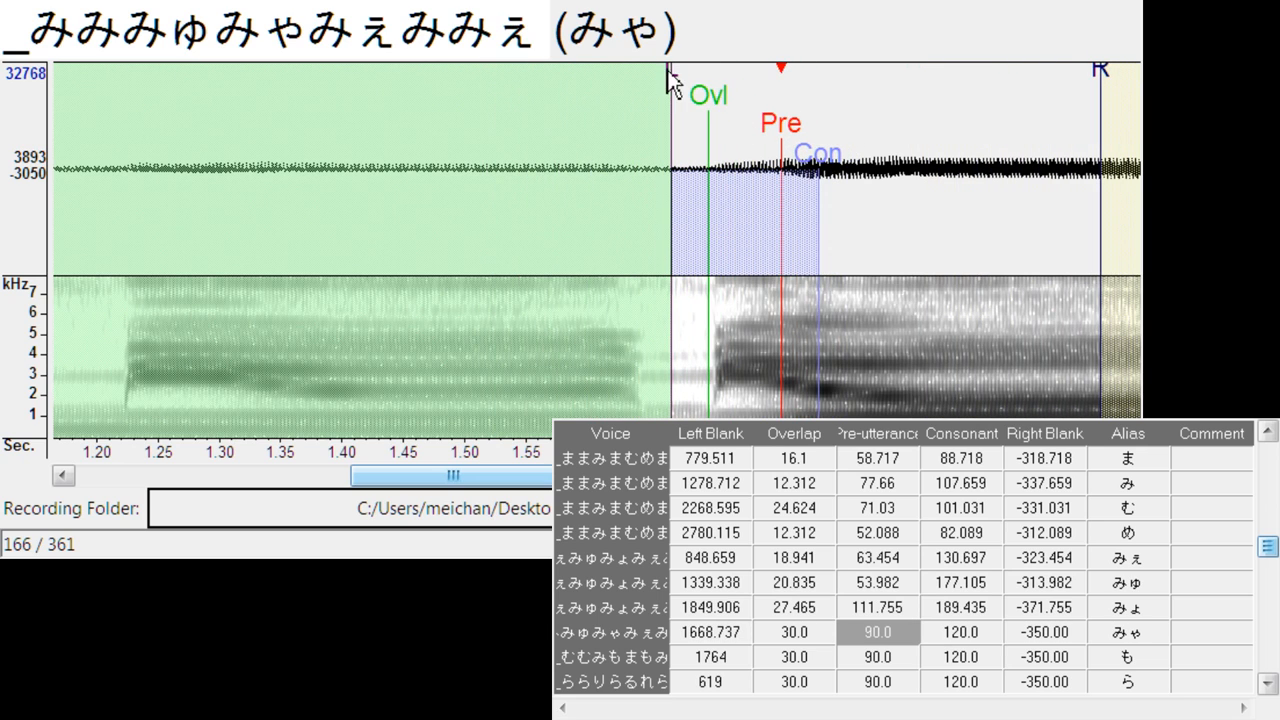
{"action": "mouse_move", "coordinate": [668, 77]}
{"action": "left_mouse_down"}
{"action": "mouse_move", "coordinate": [655, 95]}
{"action": "mouse_move", "coordinate": [682, 102]}
{"action": "left_mouse_up"}
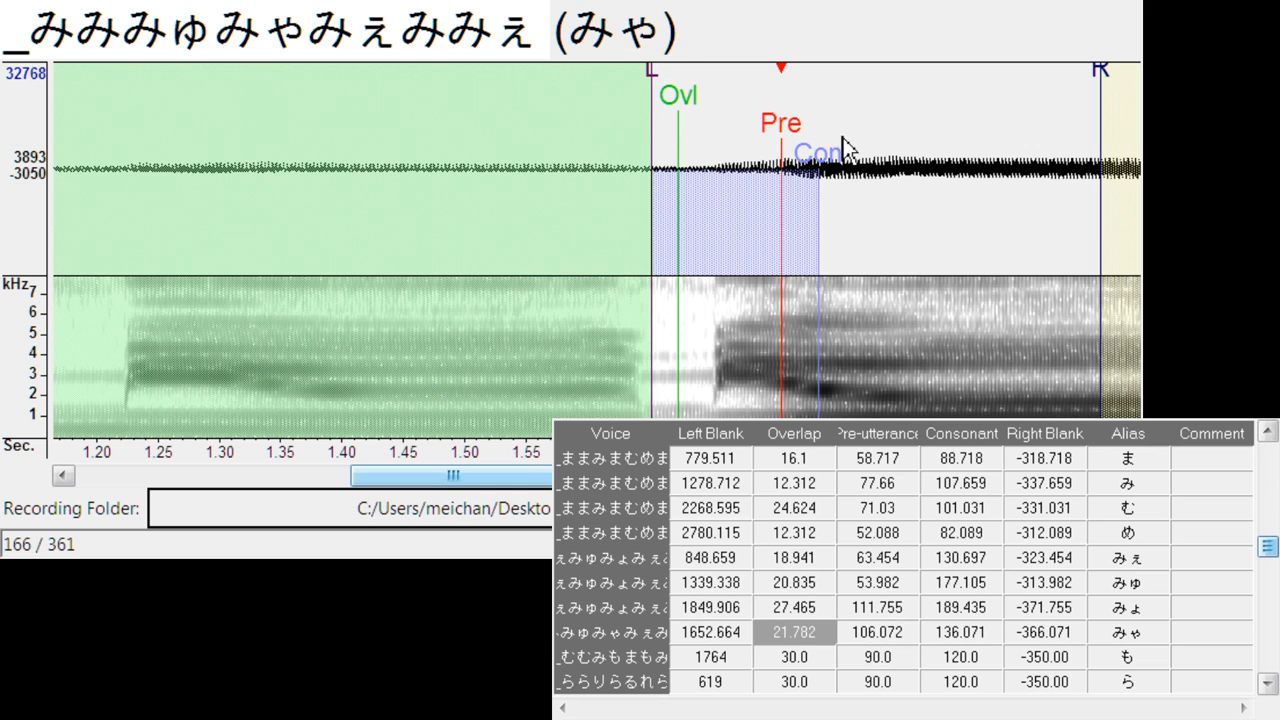
{"action": "mouse_move", "coordinate": [846, 157]}
{"action": "left_mouse_down"}
{"action": "mouse_move", "coordinate": [911, 162]}
{"action": "mouse_move", "coordinate": [920, 245]}
{"action": "left_mouse_up"}
- Align も at left blank about 1903.9, and ら at left blank about 763.4 with overlap about 2.8 and pre-utterance about 44.5
{"action": "key", "text": "Down"}
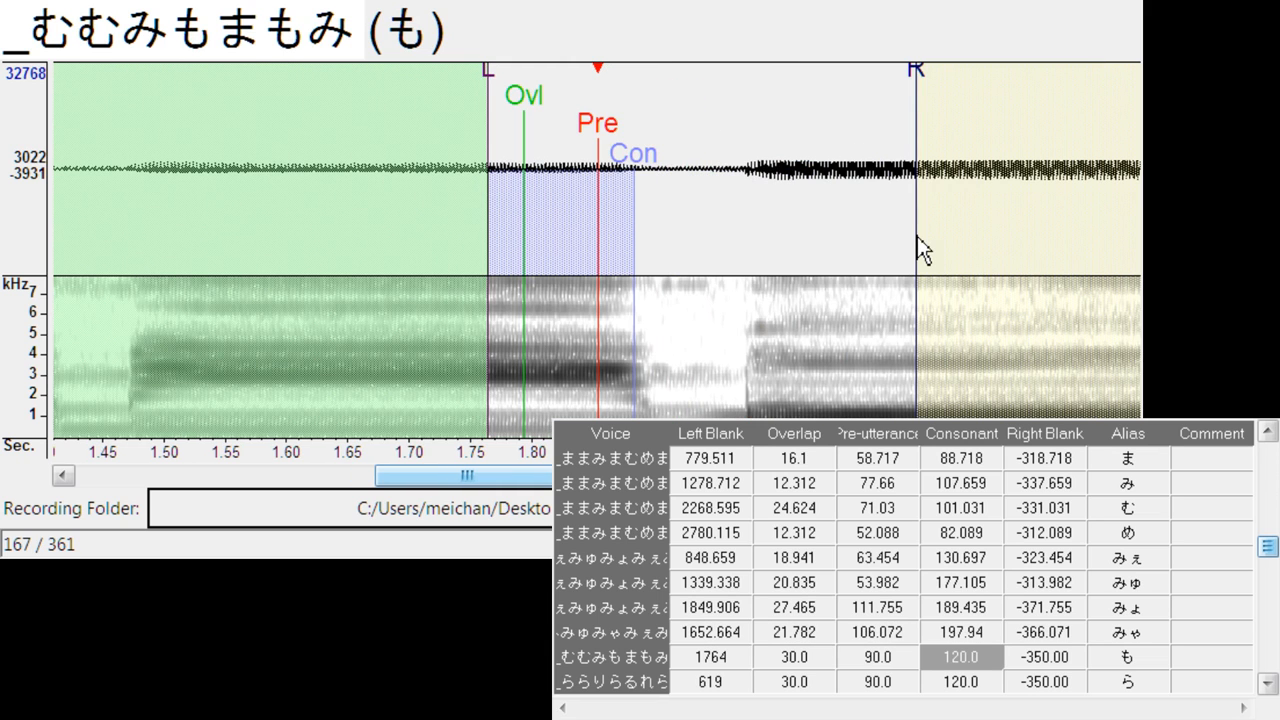
{"action": "left_click_drag", "start_coordinate": [608, 145], "coordinate": [771, 146]}
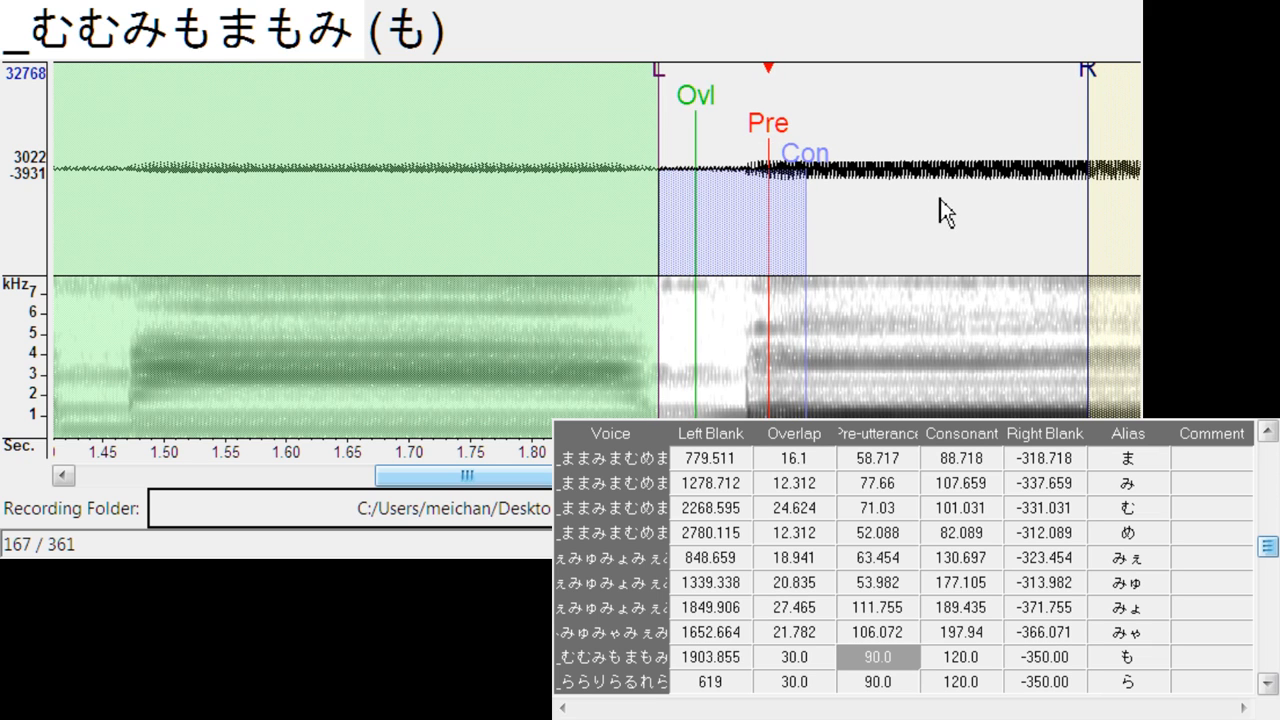
{"action": "key", "text": "Down"}
{"action": "mouse_move", "coordinate": [623, 145]}
{"action": "left_mouse_down"}
{"action": "mouse_move", "coordinate": [730, 152]}
{"action": "mouse_move", "coordinate": [722, 135]}
{"action": "left_mouse_up"}
{"action": "mouse_move", "coordinate": [632, 82]}
{"action": "left_mouse_down"}
{"action": "mouse_move", "coordinate": [667, 86]}
{"action": "mouse_move", "coordinate": [677, 126]}
{"action": "mouse_move", "coordinate": [647, 126]}
{"action": "mouse_move", "coordinate": [746, 122]}
{"action": "left_mouse_up"}
- Align り at left blank 1248.4 with overlap about -6.6, and る at left blank about 2247.8 with overlap about 3.8
{"action": "key", "text": "Down"}
{"action": "mouse_move", "coordinate": [652, 92]}
{"action": "left_mouse_down"}
{"action": "mouse_move", "coordinate": [683, 97]}
{"action": "mouse_move", "coordinate": [673, 116]}
{"action": "left_mouse_up"}
{"action": "key", "text": "Down"}
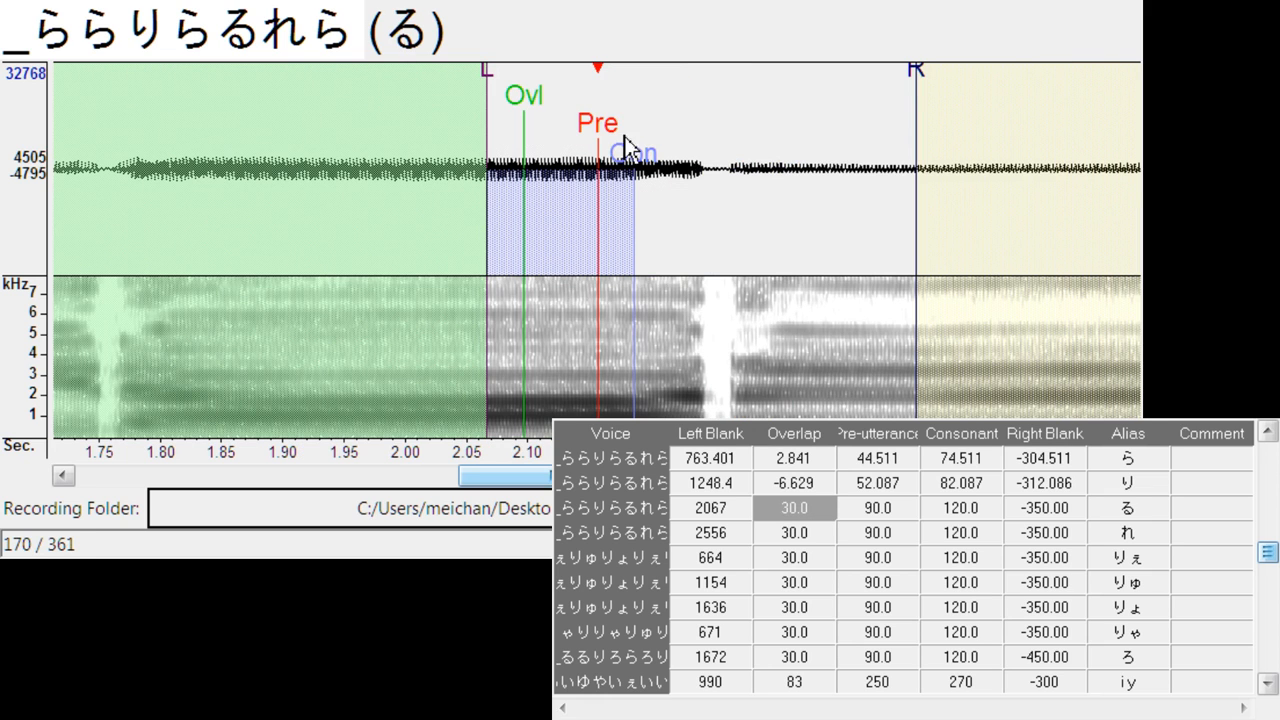
{"action": "left_click_drag", "start_coordinate": [600, 130], "coordinate": [778, 120]}
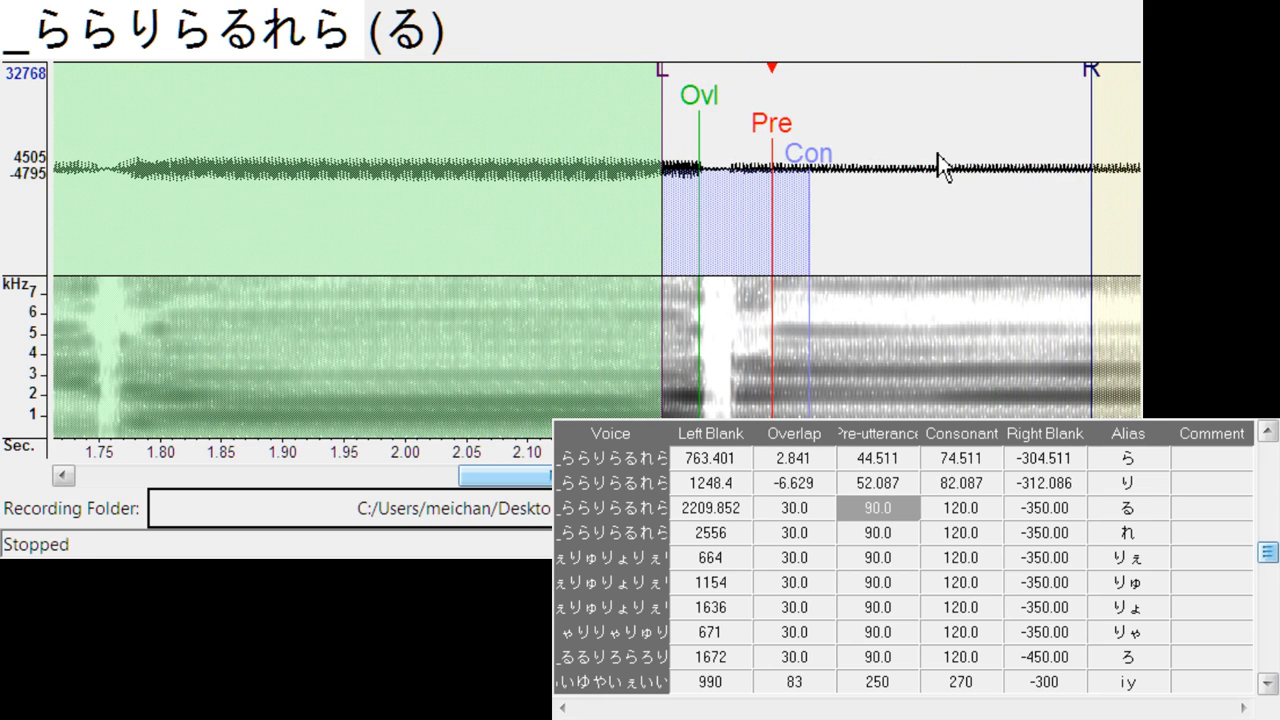
{"action": "mouse_move", "coordinate": [661, 78]}
{"action": "left_mouse_down"}
{"action": "mouse_move", "coordinate": [711, 82]}
{"action": "mouse_move", "coordinate": [716, 110]}
{"action": "left_mouse_up"}
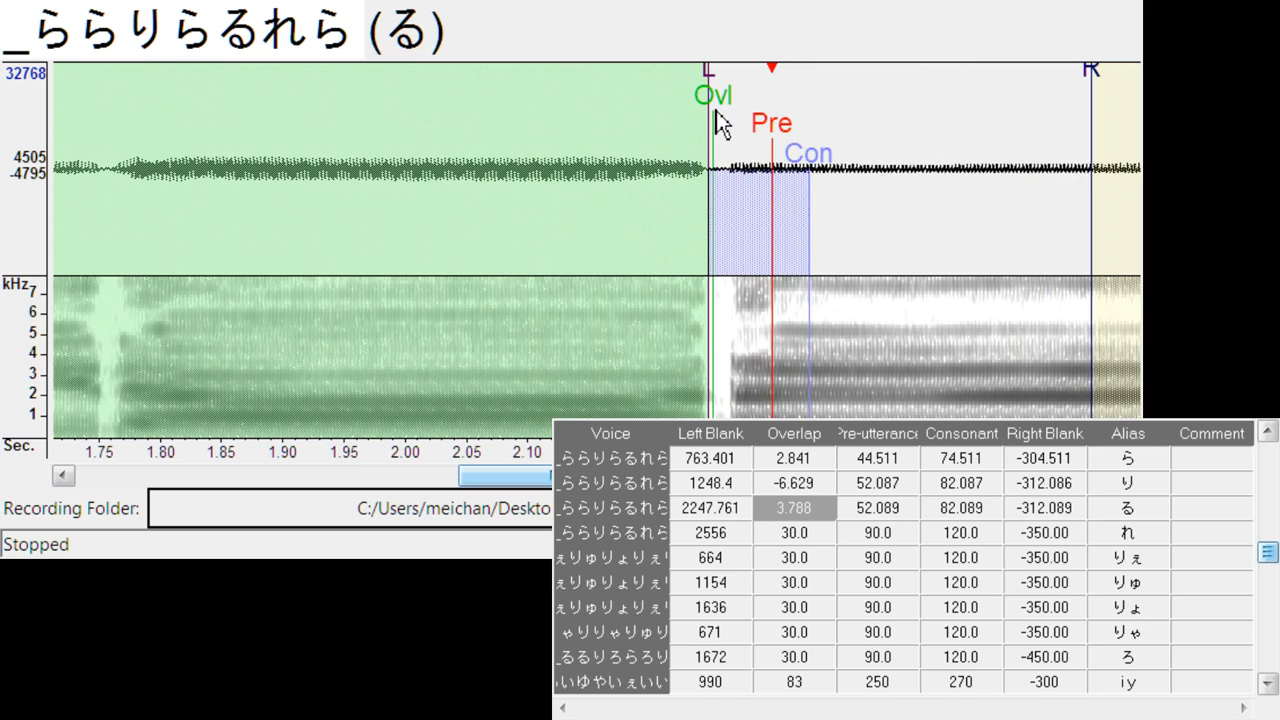
- Align れ at left blank about 2745.1 with overlap about 4.7, and りぇ at left blank about 822.1 with overlap about -8.5
{"action": "key", "text": "Down"}
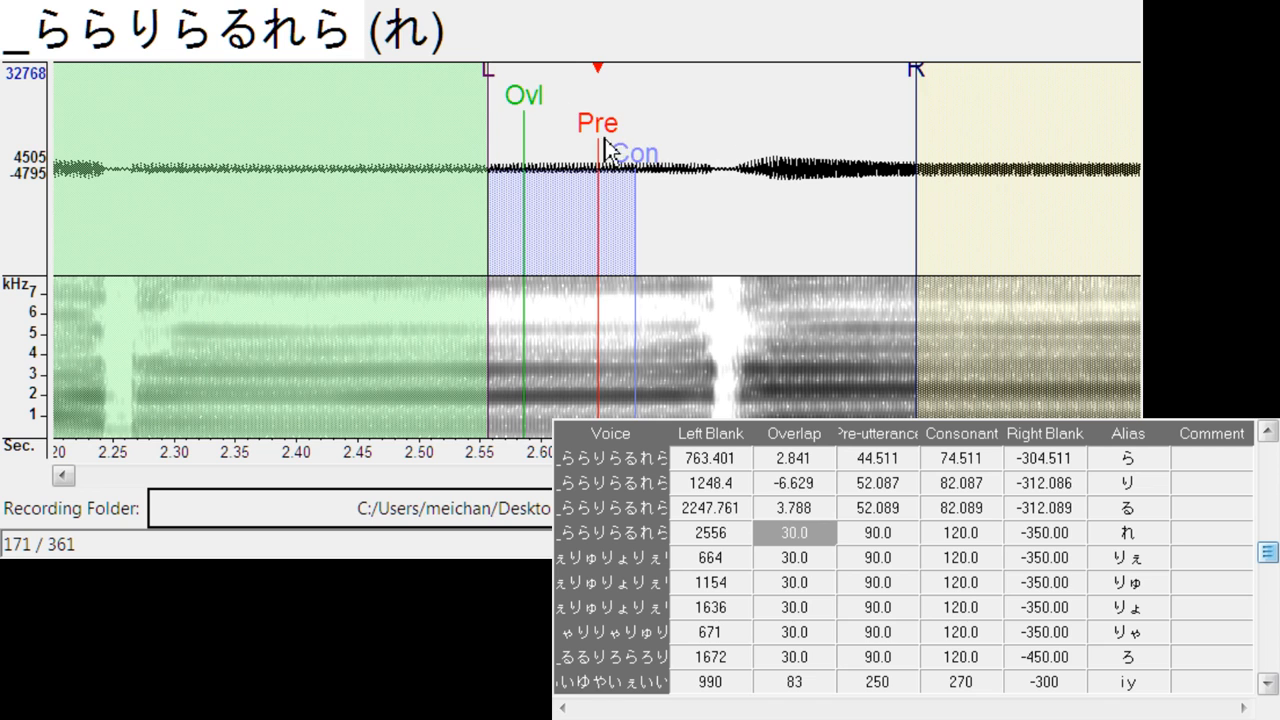
{"action": "left_click_drag", "start_coordinate": [605, 146], "coordinate": [792, 150]}
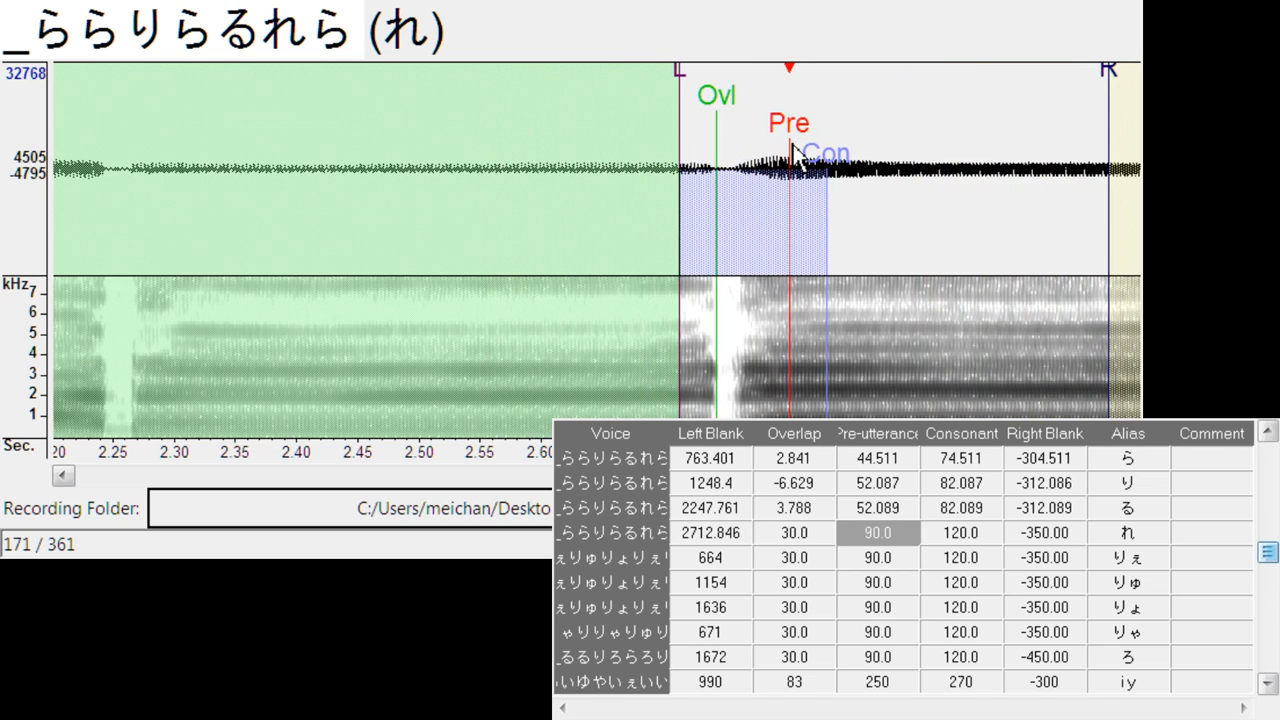
{"action": "mouse_move", "coordinate": [686, 71]}
{"action": "left_mouse_down"}
{"action": "mouse_move", "coordinate": [721, 72]}
{"action": "mouse_move", "coordinate": [731, 118]}
{"action": "left_mouse_up"}
{"action": "key", "text": "Down"}
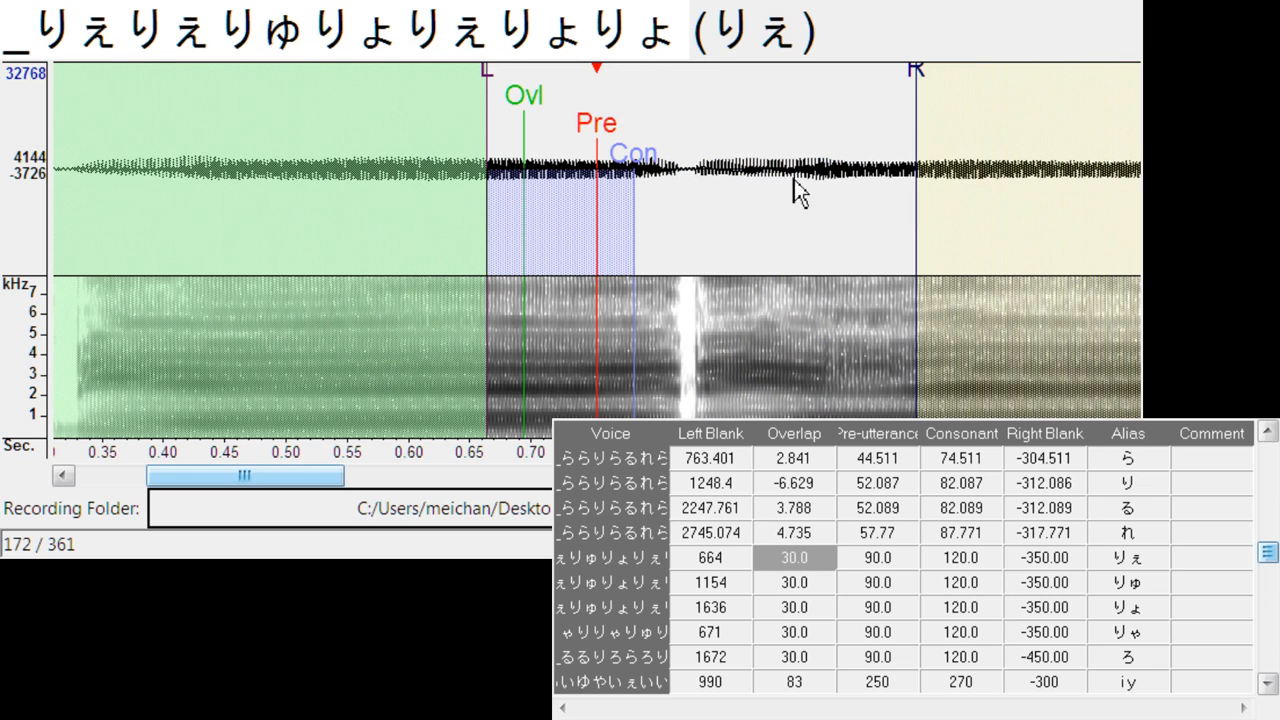
{"action": "mouse_move", "coordinate": [614, 129]}
{"action": "left_mouse_down"}
{"action": "mouse_move", "coordinate": [770, 146]}
{"action": "mouse_move", "coordinate": [752, 146]}
{"action": "left_mouse_up"}
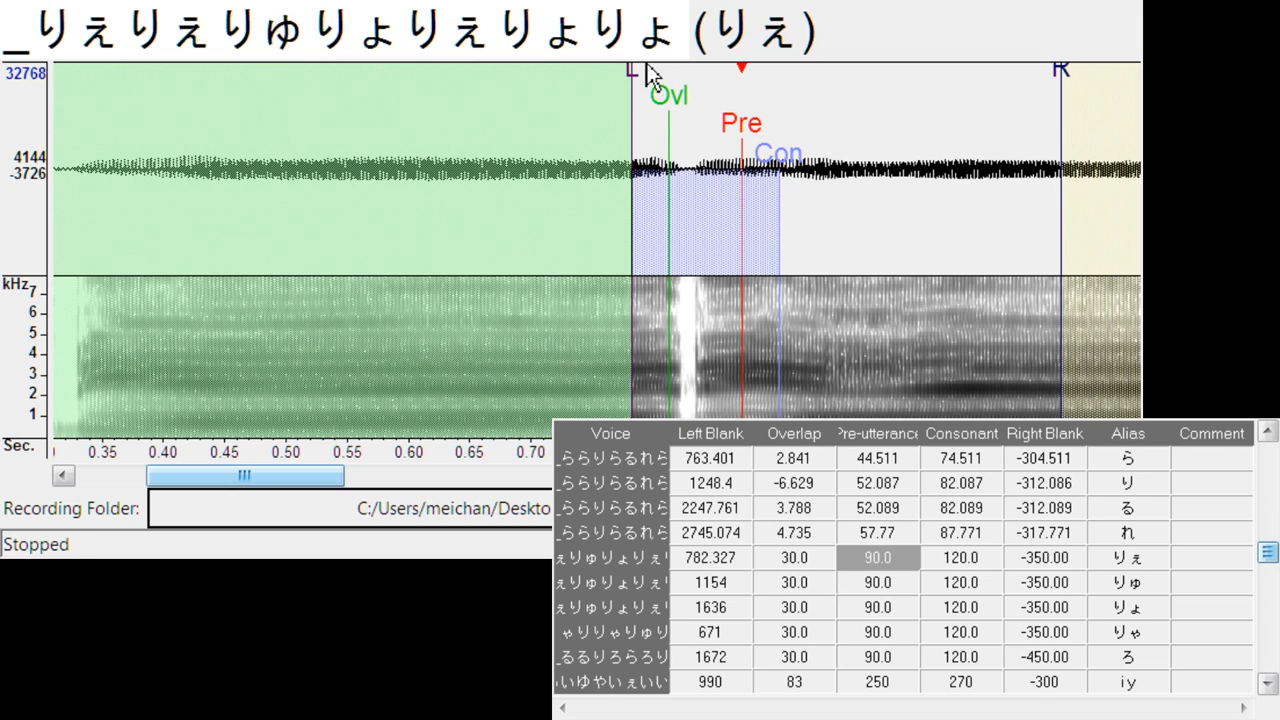
{"action": "mouse_move", "coordinate": [647, 66]}
{"action": "left_mouse_down"}
{"action": "mouse_move", "coordinate": [684, 82]}
{"action": "mouse_move", "coordinate": [675, 115]}
{"action": "left_mouse_up"}
- Align りゅ at left blank about 1313.8, overlap about -11.7, consonant about 121.2, and りょ at left blank about 1806.3, overlap about -7, consonant about 127.9
{"action": "key", "text": "Down"}
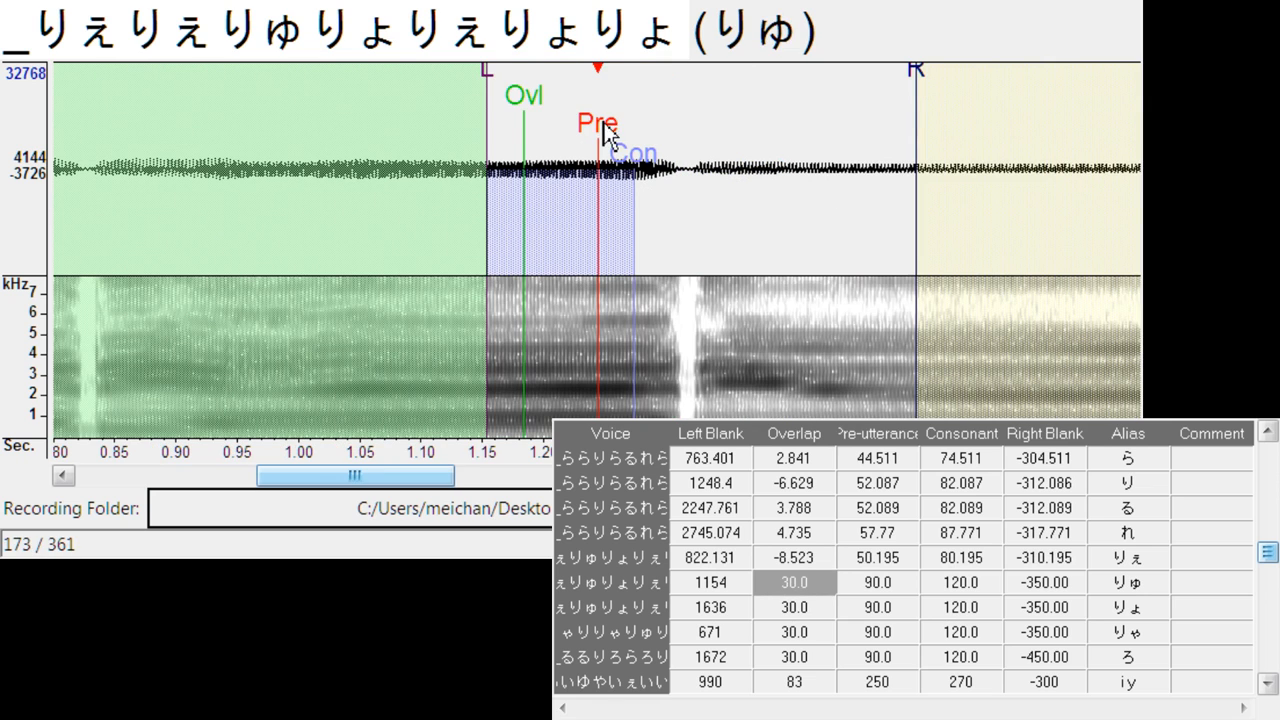
{"action": "mouse_move", "coordinate": [614, 108]}
{"action": "left_mouse_down"}
{"action": "mouse_move", "coordinate": [745, 145]}
{"action": "mouse_move", "coordinate": [831, 150]}
{"action": "mouse_move", "coordinate": [670, 88]}
{"action": "mouse_move", "coordinate": [685, 91]}
{"action": "left_mouse_up"}
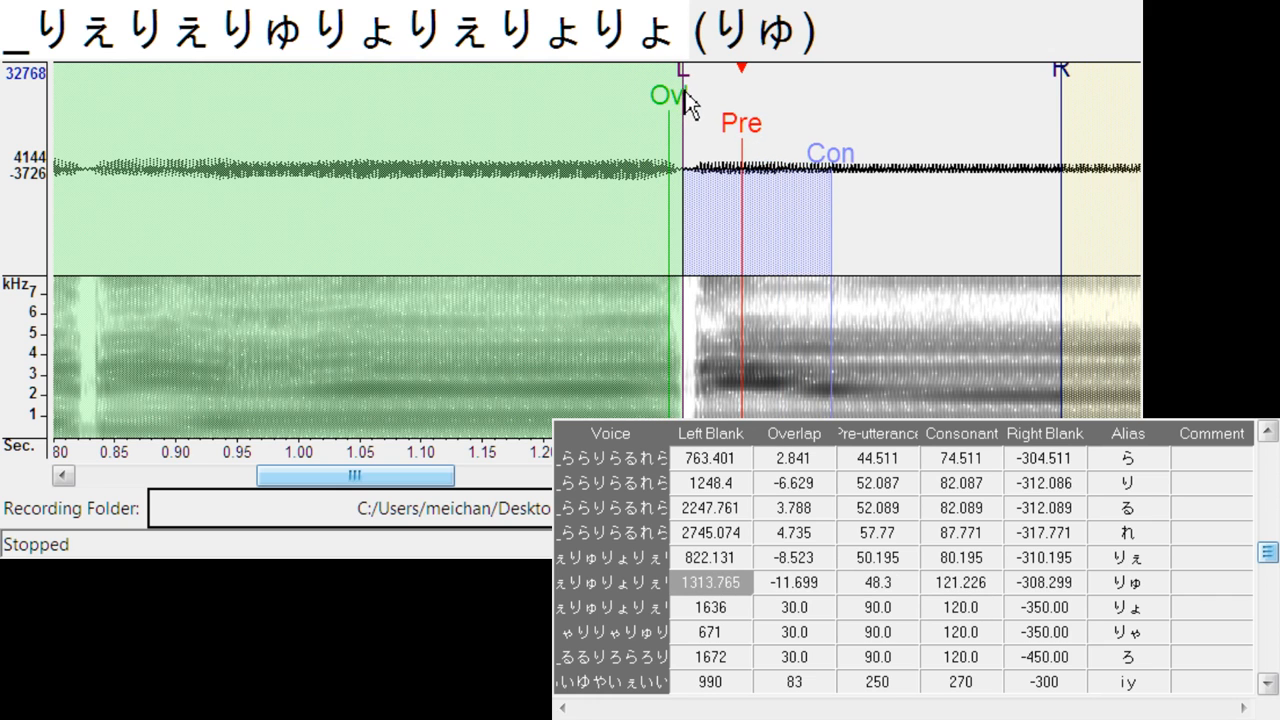
{"action": "key", "text": "Down"}
{"action": "left_click_drag", "start_coordinate": [616, 143], "coordinate": [852, 157]}
{"action": "left_click_drag", "start_coordinate": [658, 85], "coordinate": [698, 86]}
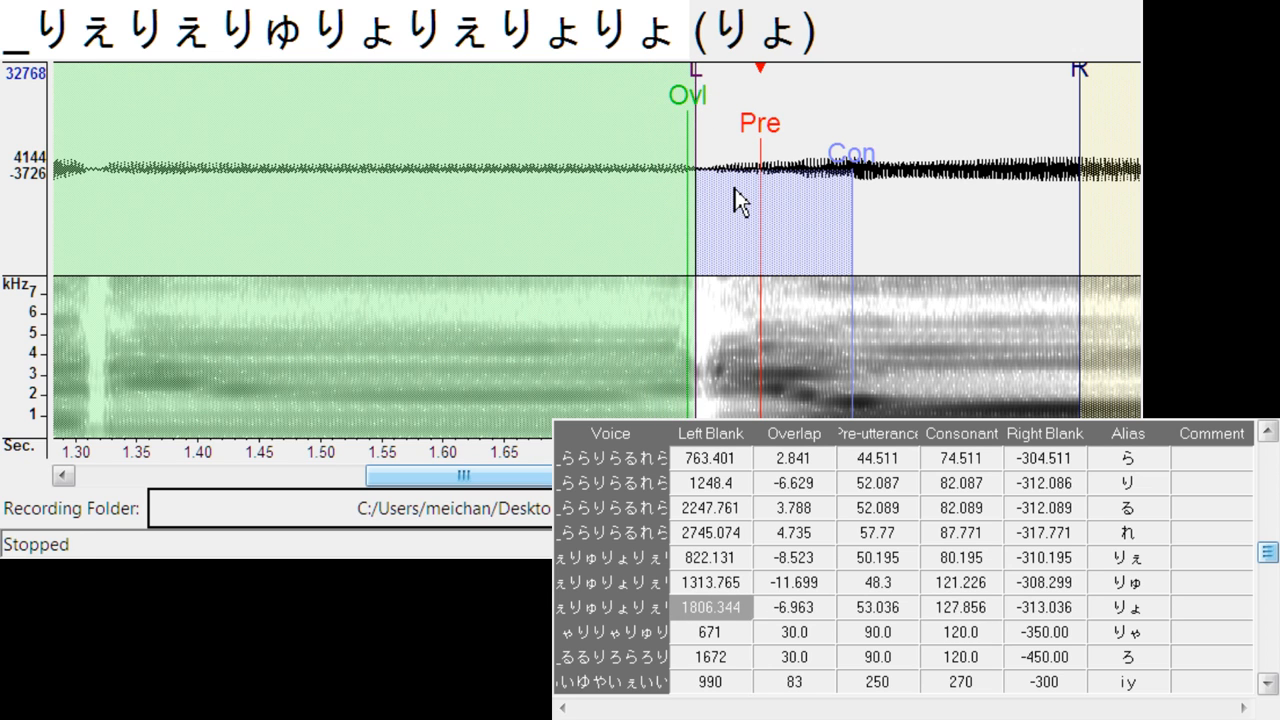
- Align りゃ with its onset: left blank about 825.9, overlap about -10.4, pre-utterance about 81.4 and consonant about 128.8
{"action": "key", "text": "Down"}
{"action": "left_click_drag", "start_coordinate": [773, 147], "coordinate": [778, 152]}
{"action": "mouse_move", "coordinate": [669, 74]}
{"action": "left_mouse_down"}
{"action": "mouse_move", "coordinate": [682, 81]}
{"action": "mouse_move", "coordinate": [667, 106]}
{"action": "left_mouse_up"}
{"action": "left_click_drag", "start_coordinate": [828, 152], "coordinate": [849, 153]}
- Align ろ at left blank about 1847.1, overlap about -7.9, pre-utterance about 52.1 and consonant about 106.8, and save the voice configuration
{"action": "key", "text": "Down"}
{"action": "mouse_move", "coordinate": [623, 145]}
{"action": "left_mouse_down"}
{"action": "mouse_move", "coordinate": [751, 160]}
{"action": "mouse_move", "coordinate": [671, 197]}
{"action": "left_mouse_up"}
{"action": "left_click_drag", "start_coordinate": [603, 143], "coordinate": [767, 137]}
{"action": "left_click_drag", "start_coordinate": [660, 77], "coordinate": [703, 88]}
{"action": "key", "text": "Down"}
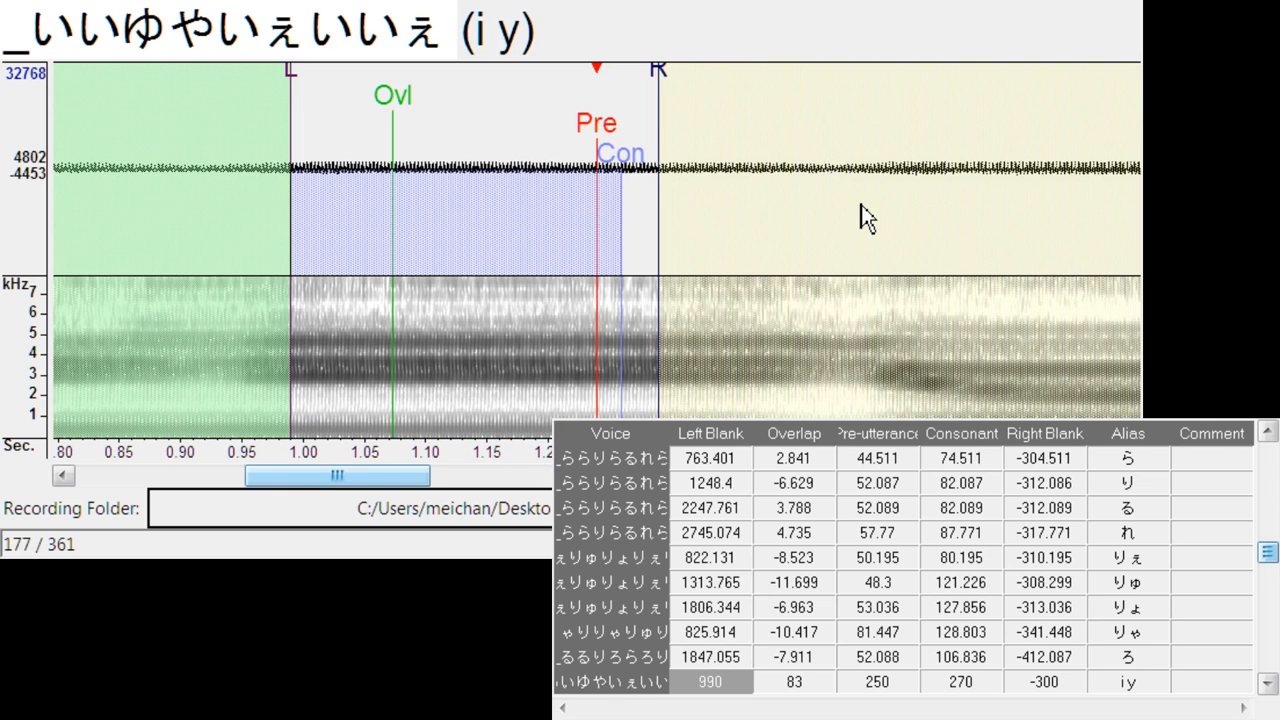
{"action": "key", "text": "ctrl+s"}
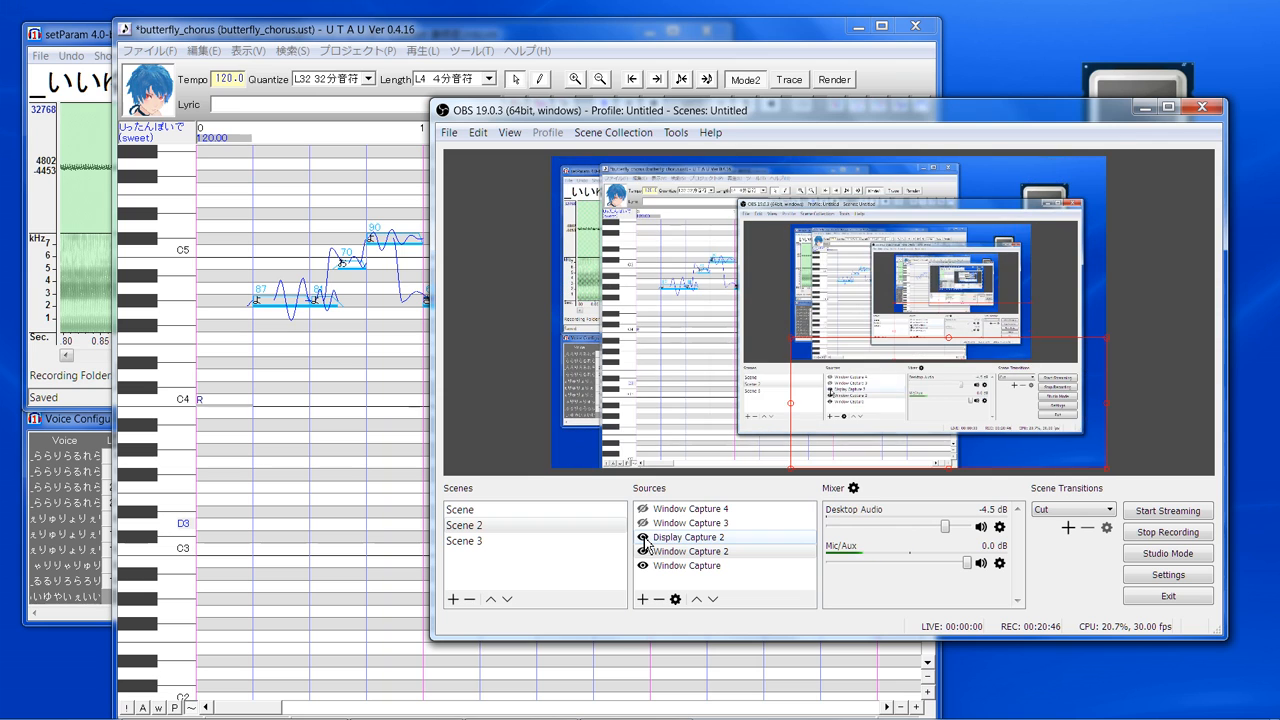
- Switch to UTAU and open the current voicebank's information window
{"action": "left_click", "coordinate": [168, 107]}
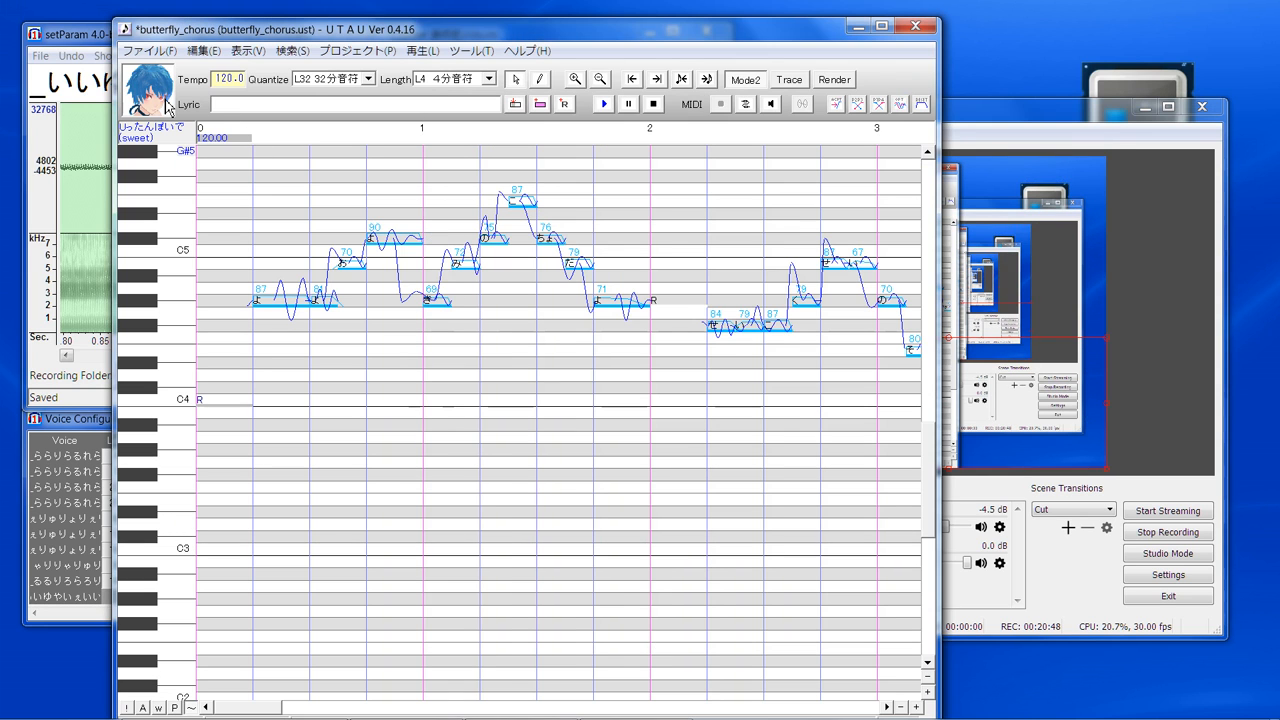
{"action": "left_click", "coordinate": [168, 107]}
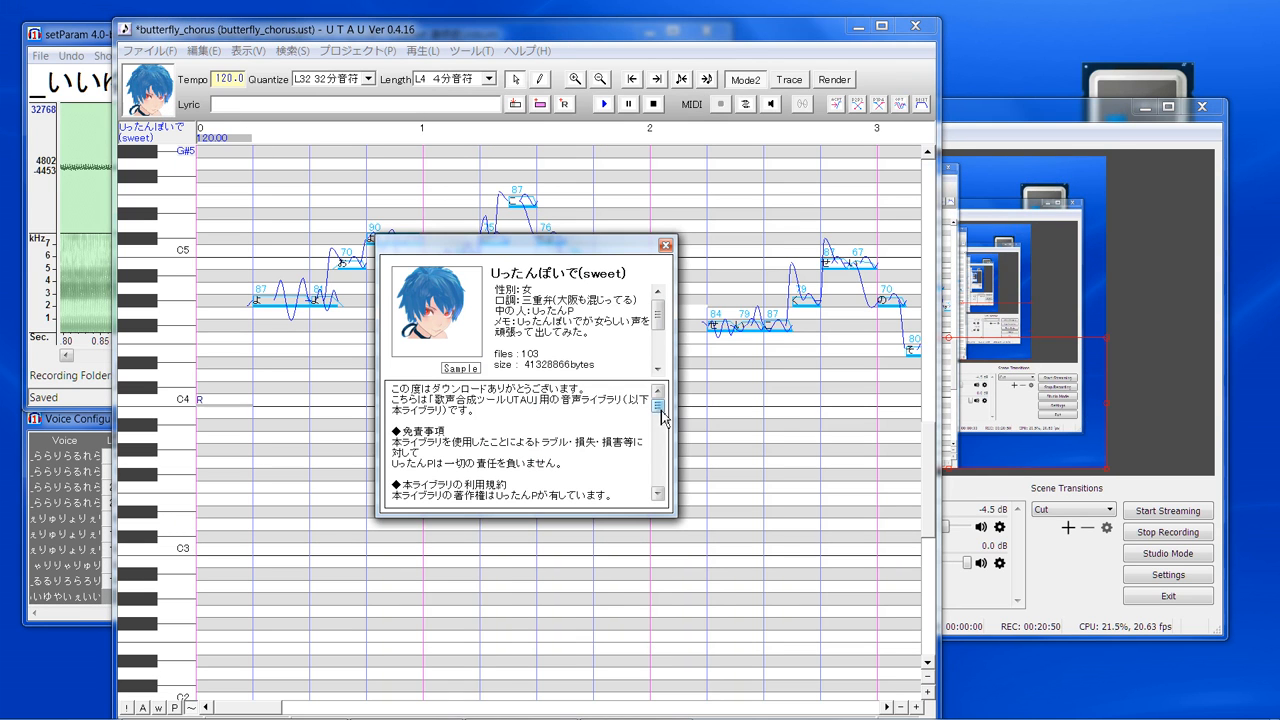
- Look through the voicebank's details, including its voice count and author, and close the information window
{"action": "left_click_drag", "start_coordinate": [661, 321], "coordinate": [666, 330]}
{"action": "scroll", "coordinate": [666, 338], "scroll_direction": "down", "scroll_amount": 2}
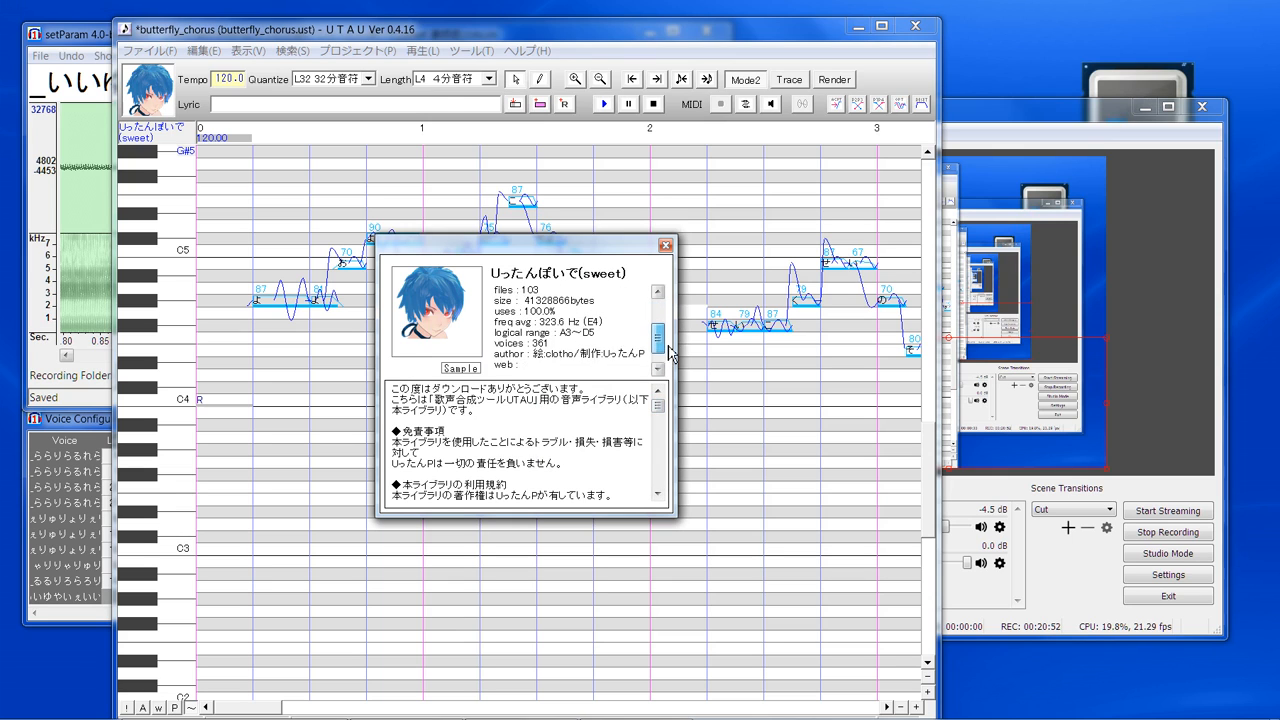
{"action": "left_click", "coordinate": [666, 246]}
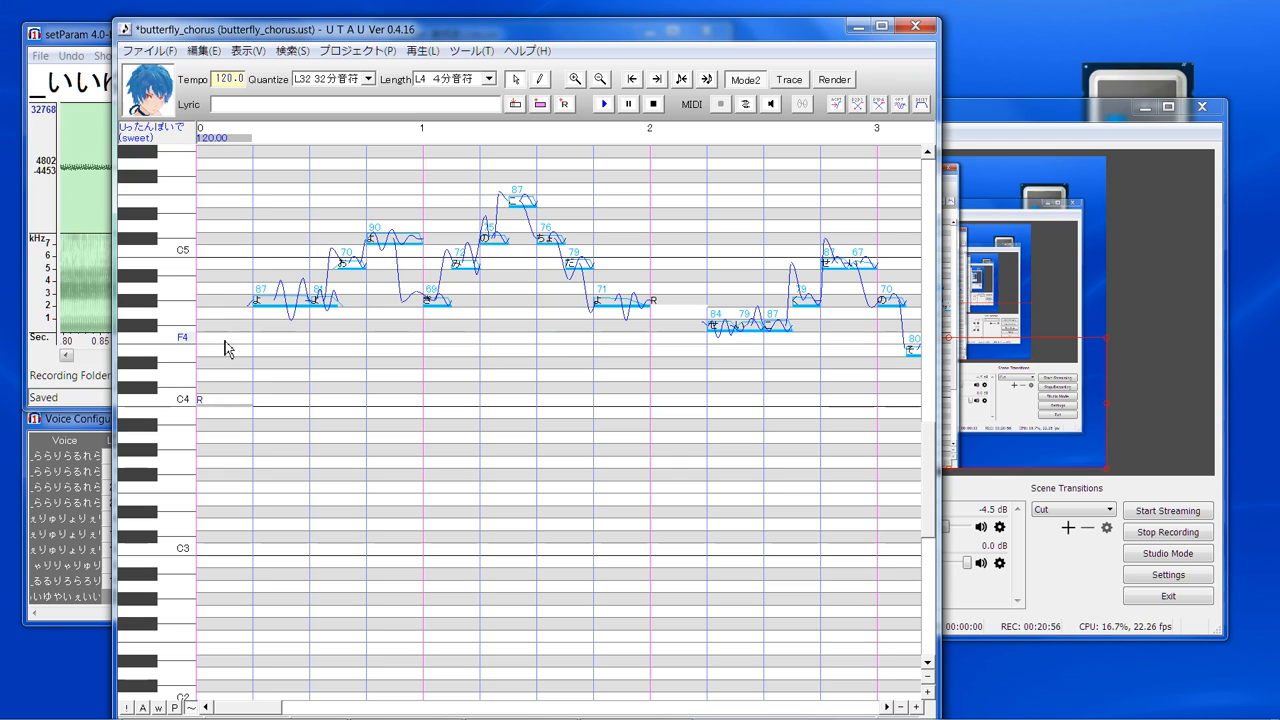
- Select all notes in the song and reapply their shared properties without entering any values
{"action": "left_click", "coordinate": [393, 370]}
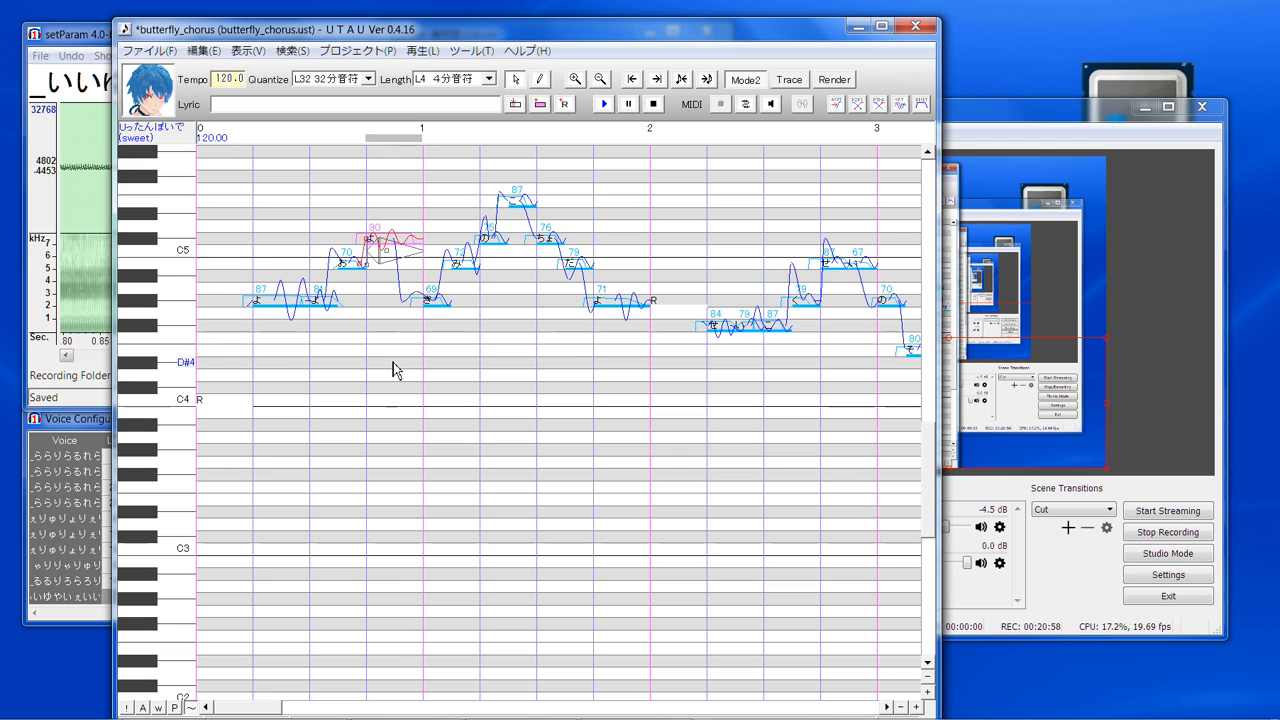
{"action": "key", "text": "ctrl+a"}
{"action": "right_click", "coordinate": [550, 240]}
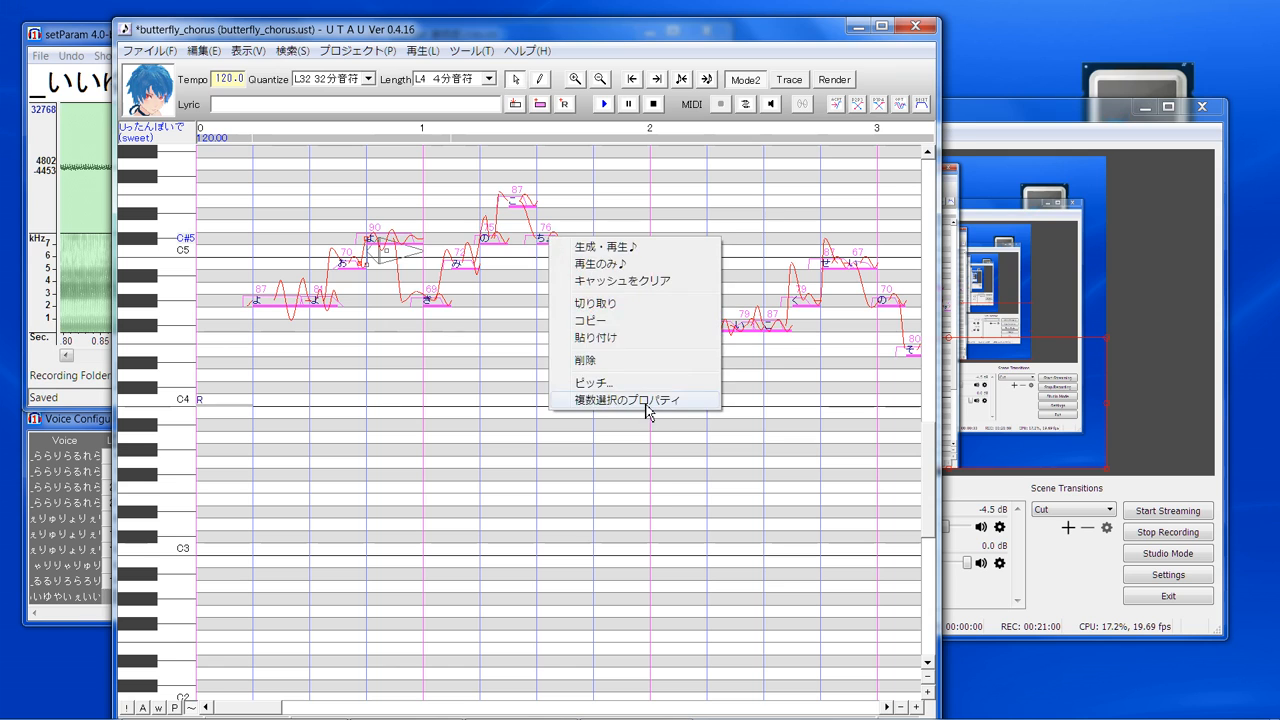
{"action": "left_click", "coordinate": [647, 410]}
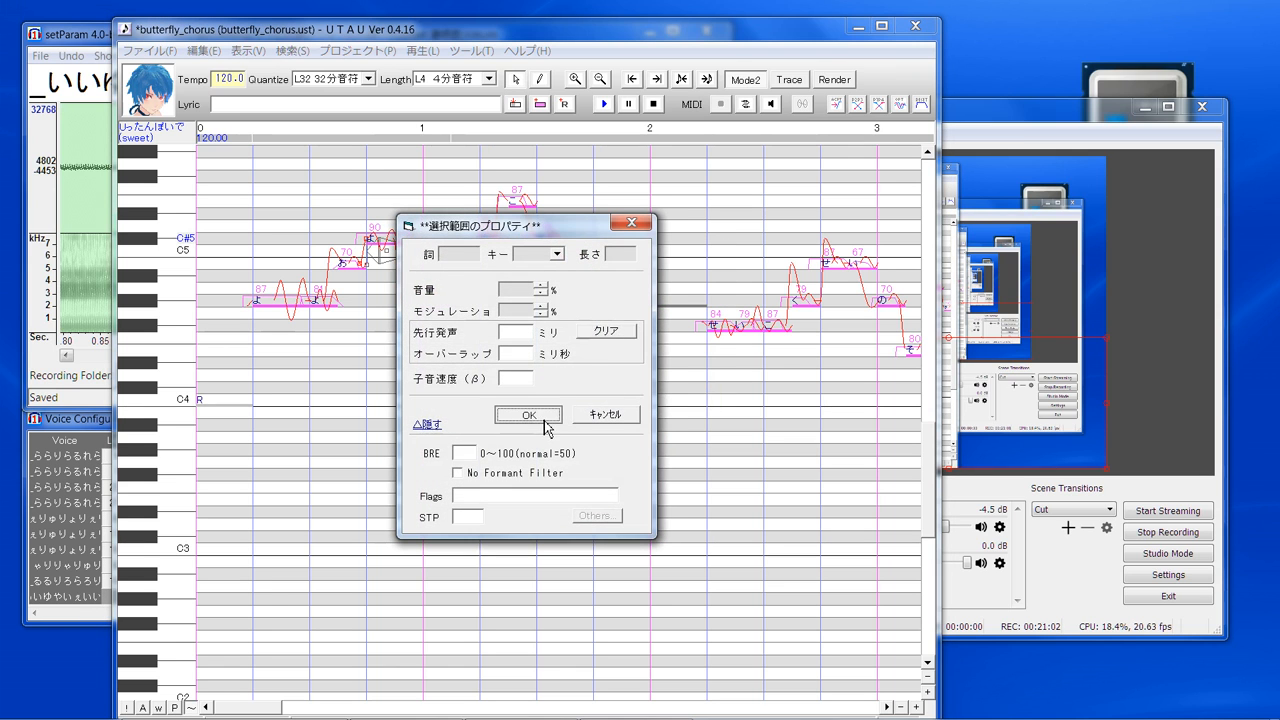
{"action": "left_click", "coordinate": [530, 416]}
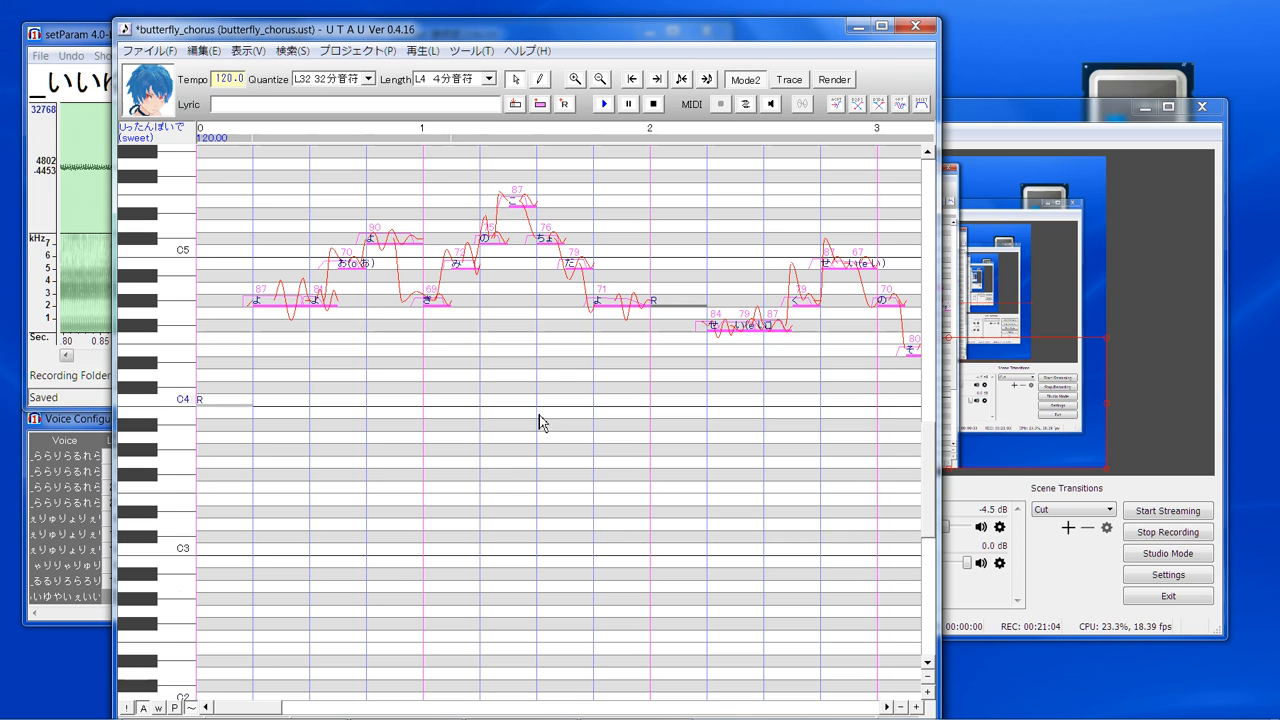
- Render and play the selected notes, mute Mic/Aux in OBS, and return to UTAU
{"action": "left_click", "coordinate": [605, 106]}
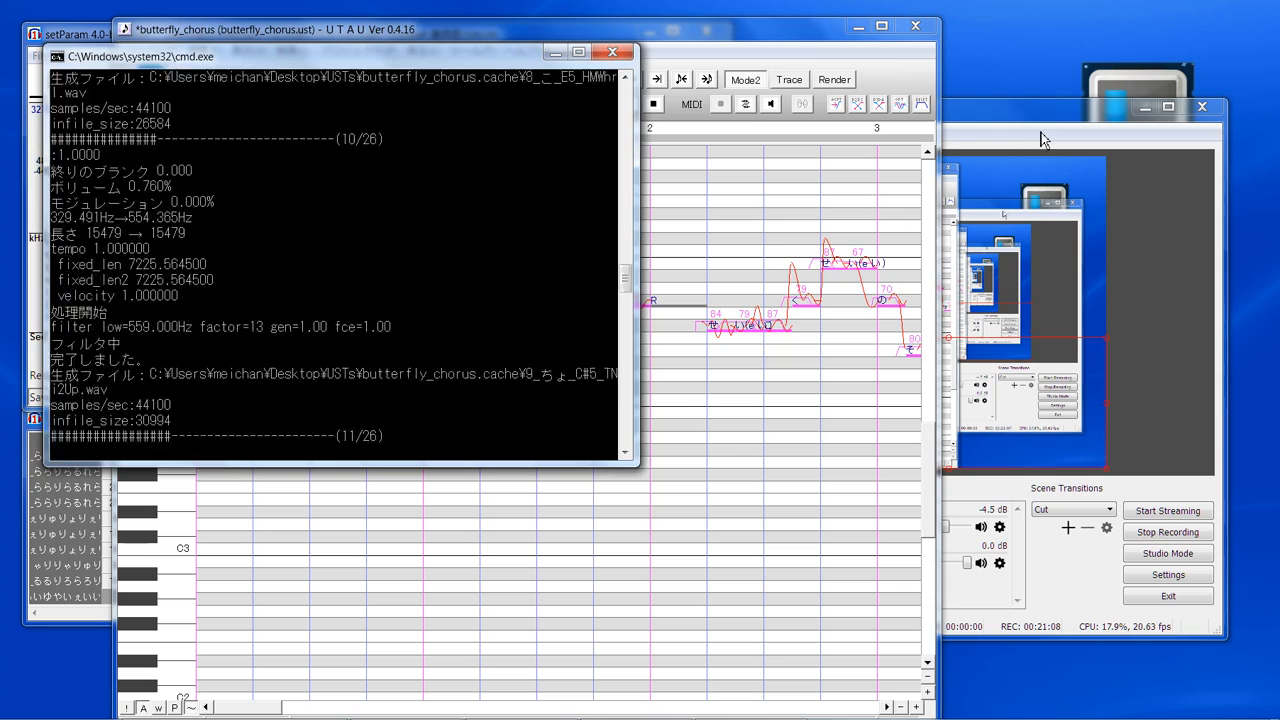
{"action": "left_click", "coordinate": [1040, 140]}
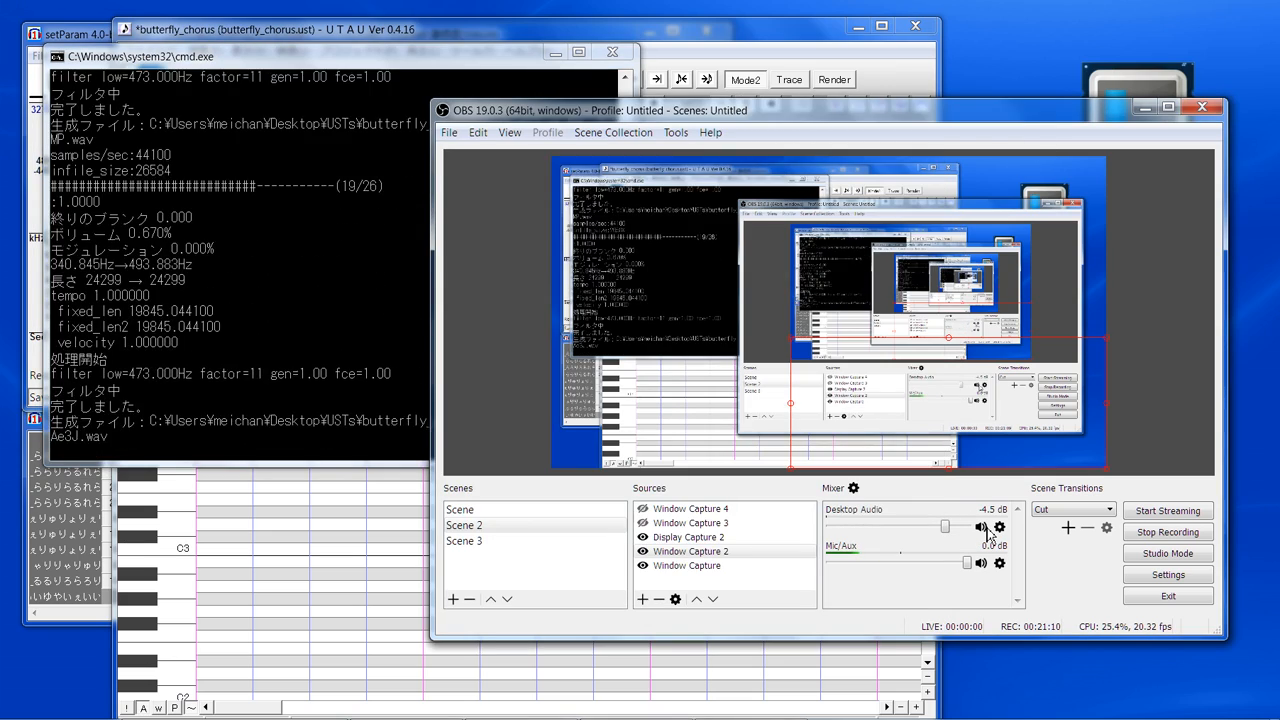
{"action": "left_click", "coordinate": [981, 563]}
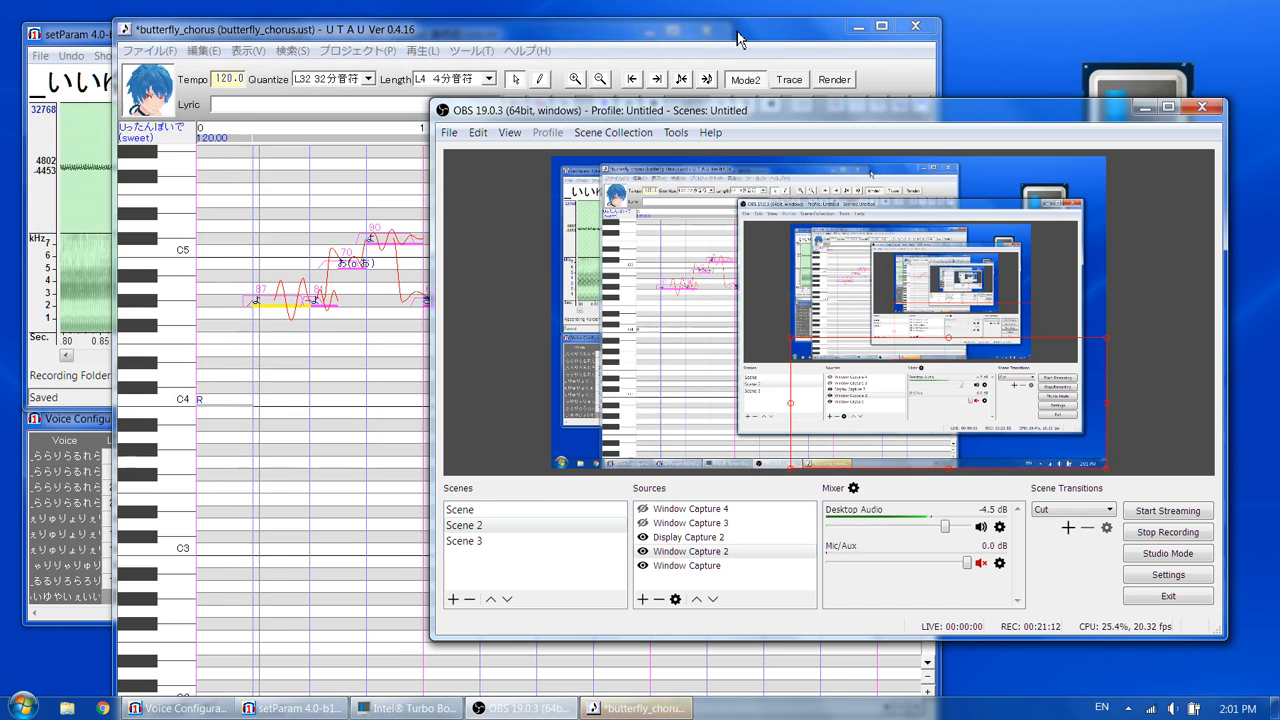
{"action": "left_click", "coordinate": [737, 38]}
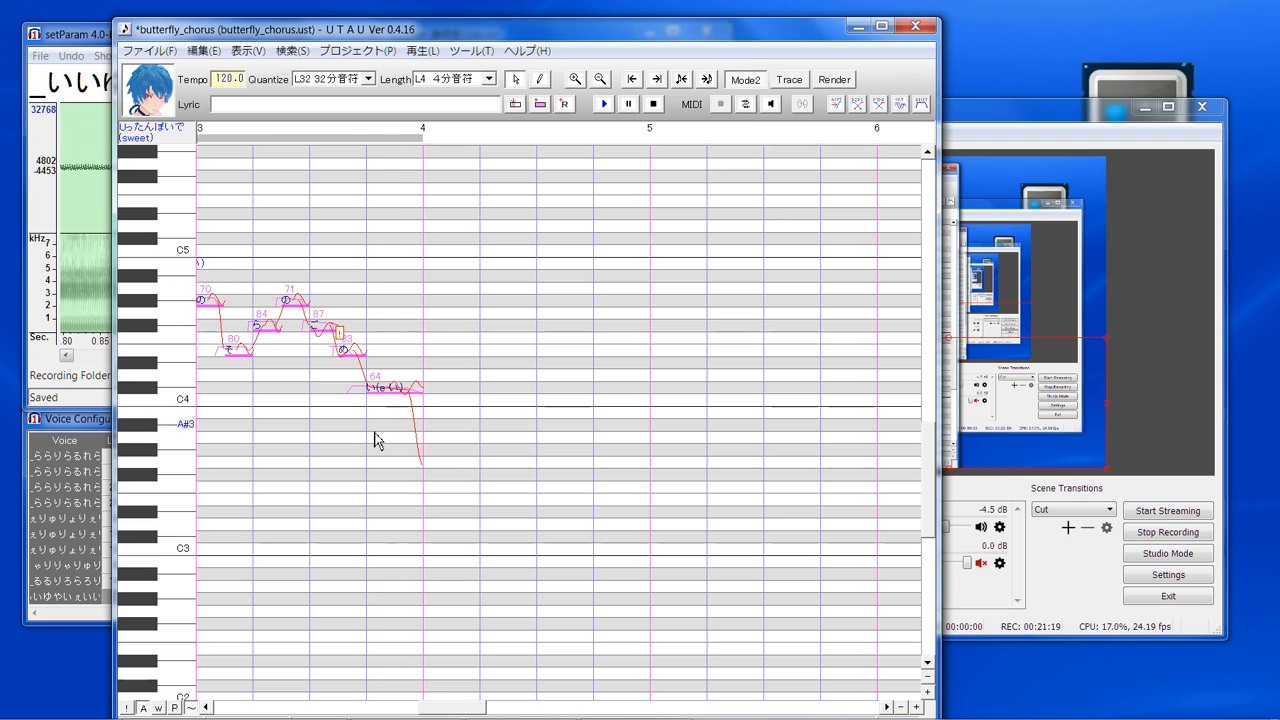
- Reset the second-to-last note's envelope to its default shape and apply it
{"action": "left_click", "coordinate": [387, 390]}
{"action": "left_click", "coordinate": [356, 350]}
{"action": "right_click", "coordinate": [356, 350]}
{"action": "left_click", "coordinate": [421, 496]}
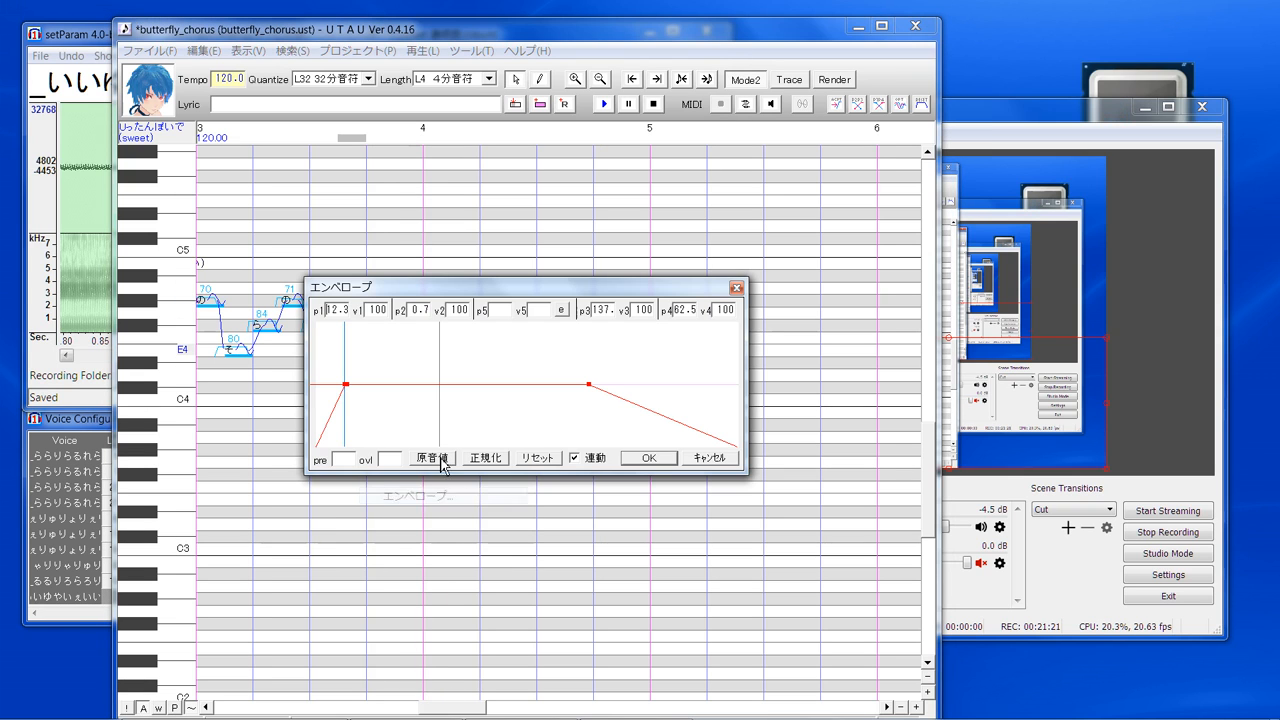
{"action": "left_click_drag", "start_coordinate": [349, 384], "coordinate": [453, 398]}
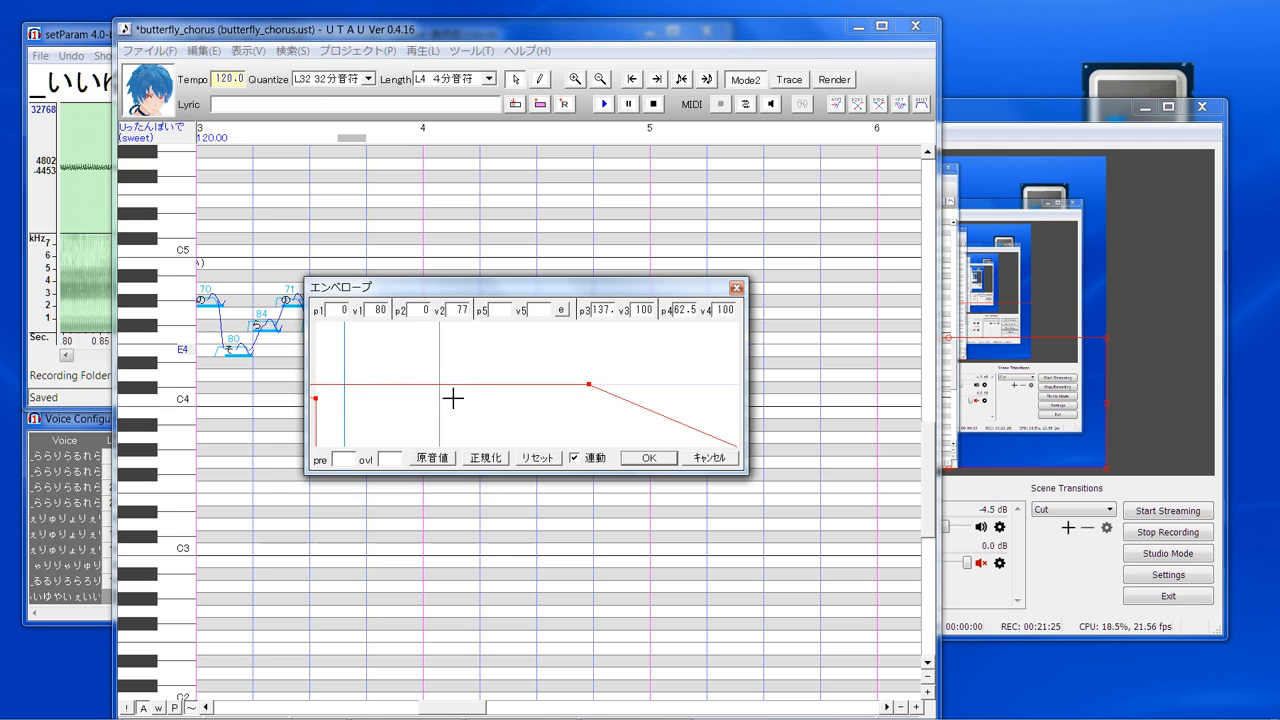
{"action": "left_click", "coordinate": [536, 457]}
{"action": "left_click", "coordinate": [650, 458]}
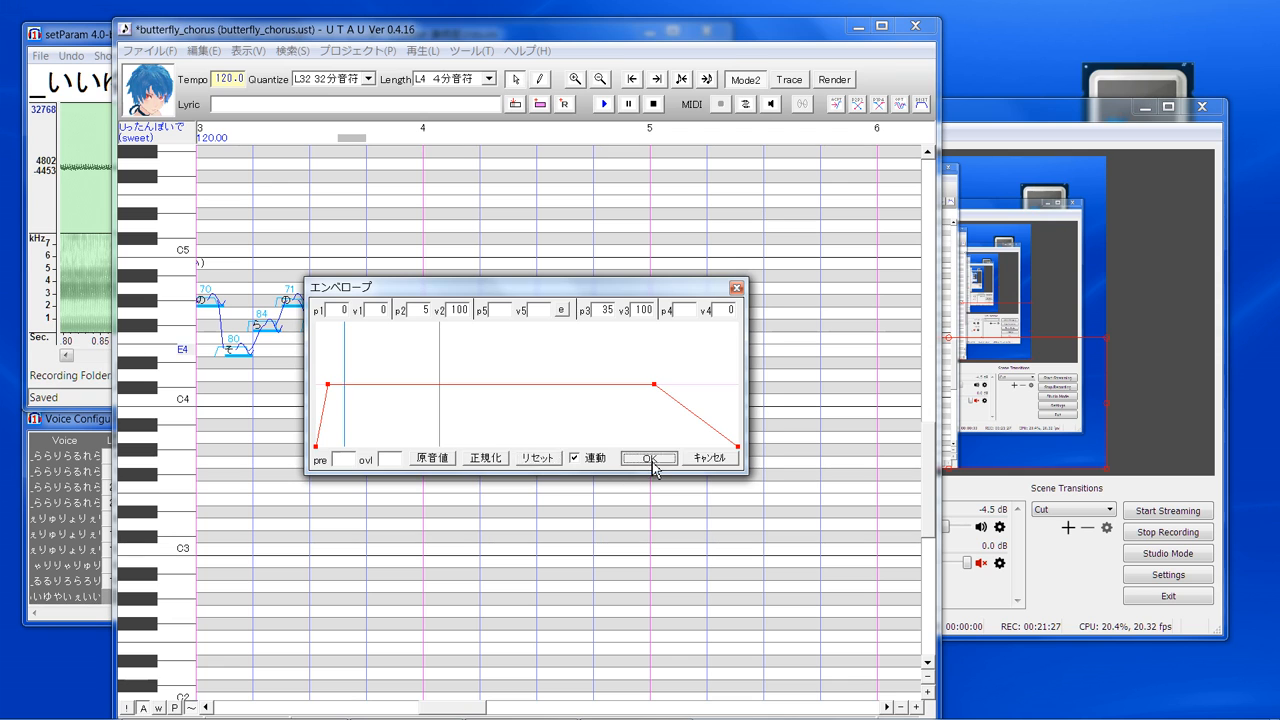
- Play the song again to check the edited envelope, and switch to OBS to return to the oto editor view
{"action": "left_click", "coordinate": [277, 437]}
{"action": "left_click", "coordinate": [603, 105]}
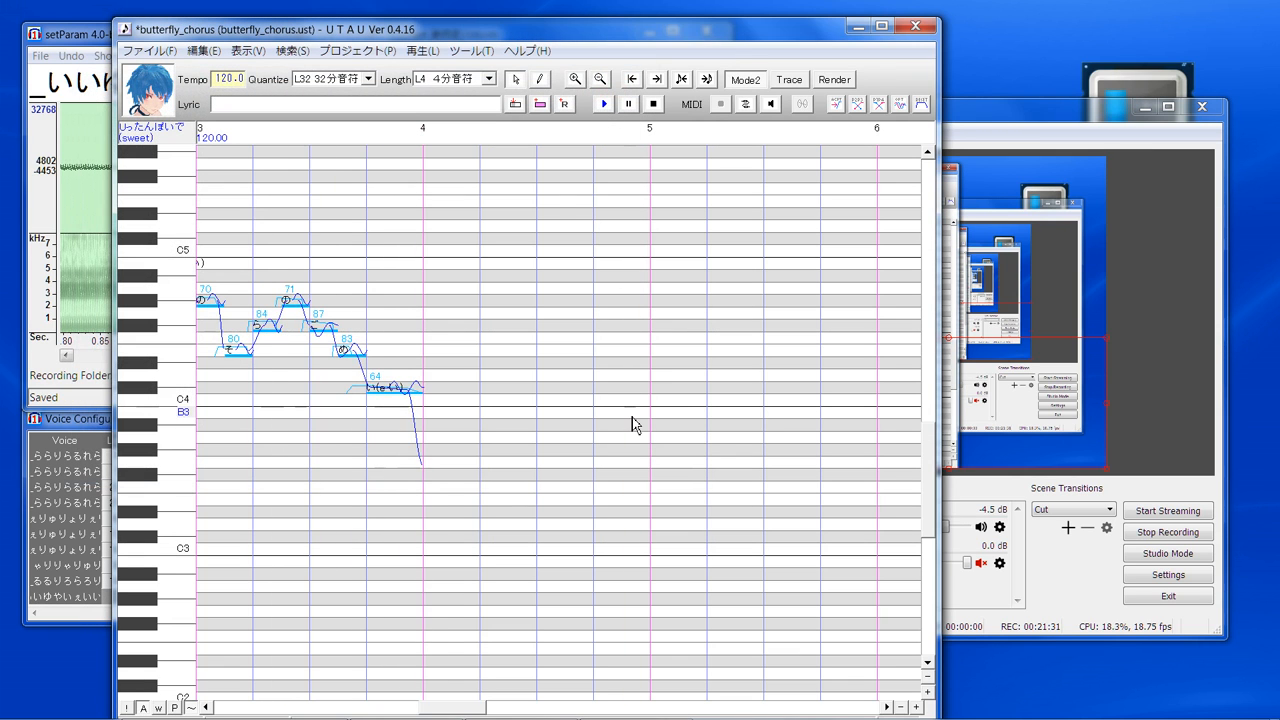
{"action": "left_click", "coordinate": [604, 105]}
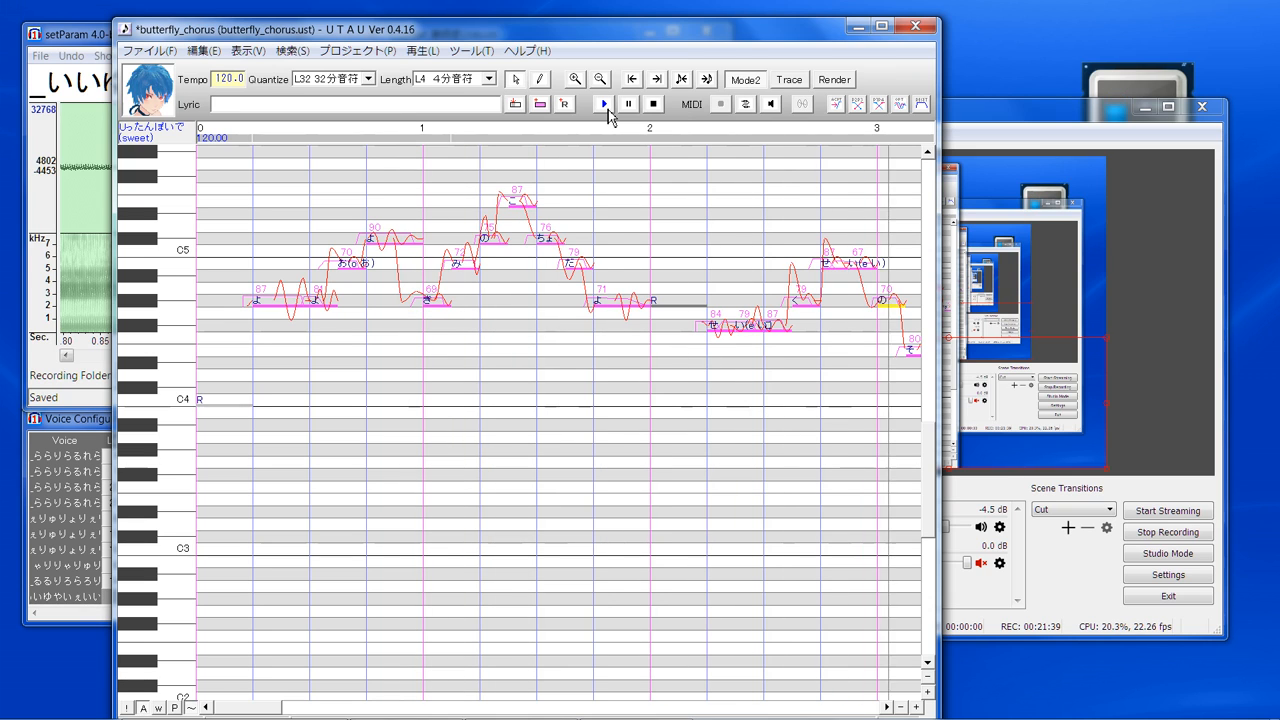
{"action": "left_click", "coordinate": [1036, 137]}
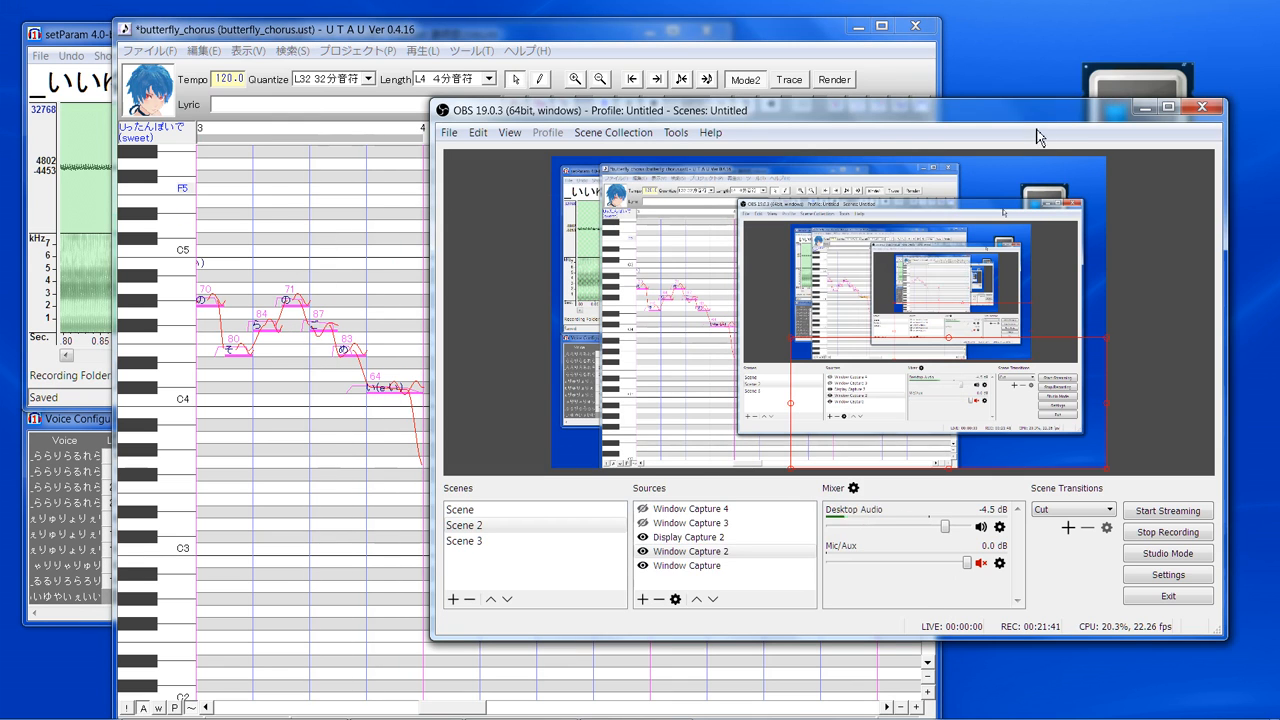
{"action": "left_click", "coordinate": [665, 565]}
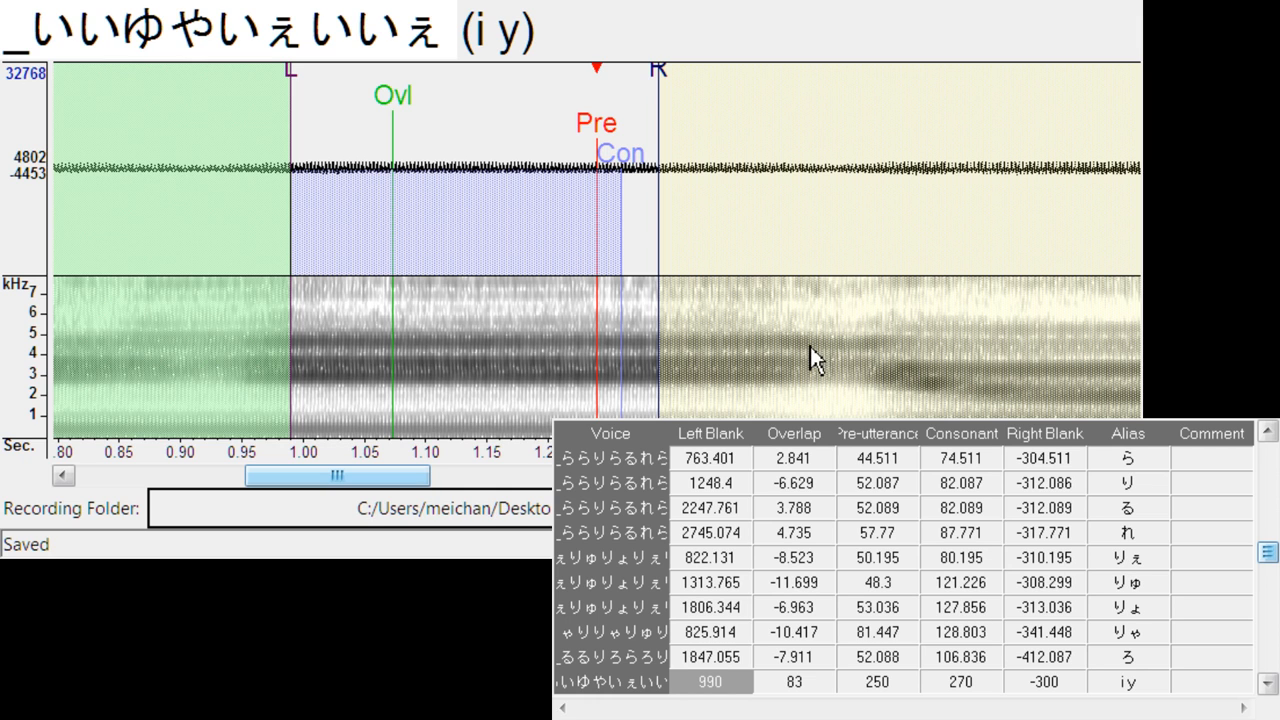
- Align i y at left blank about 1147.1, right blank about -325.8, and u y at left blank about 1637.8, consonant about 279.4, right blank about -334.3
{"action": "left_click_drag", "start_coordinate": [597, 125], "coordinate": [793, 154]}
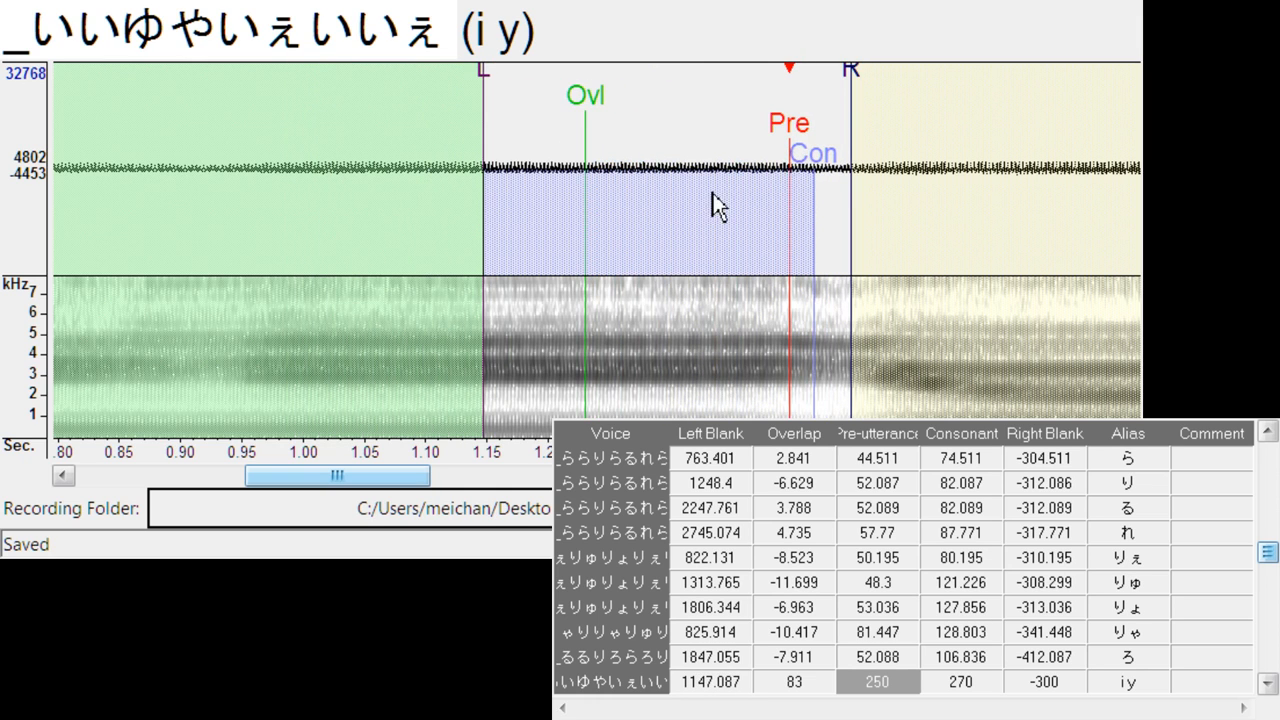
{"action": "left_click_drag", "start_coordinate": [862, 94], "coordinate": [888, 94]}
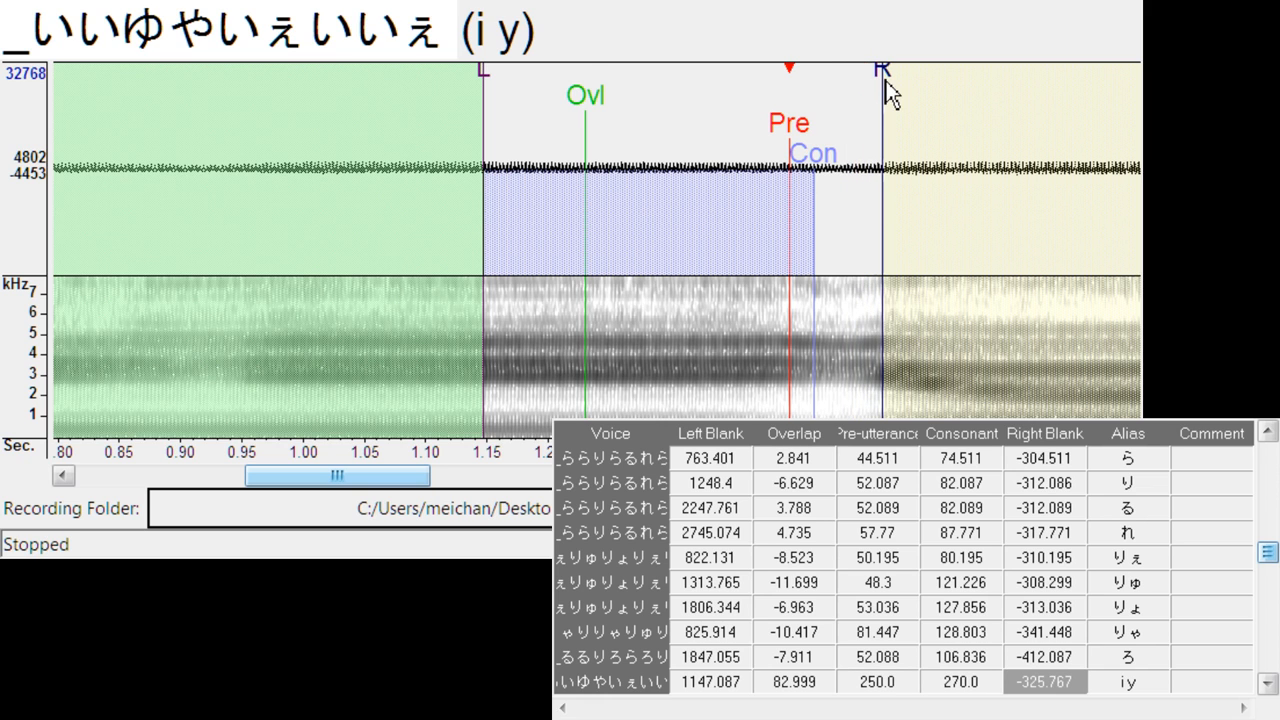
{"action": "key", "text": "Down"}
{"action": "left_click_drag", "start_coordinate": [597, 150], "coordinate": [663, 157]}
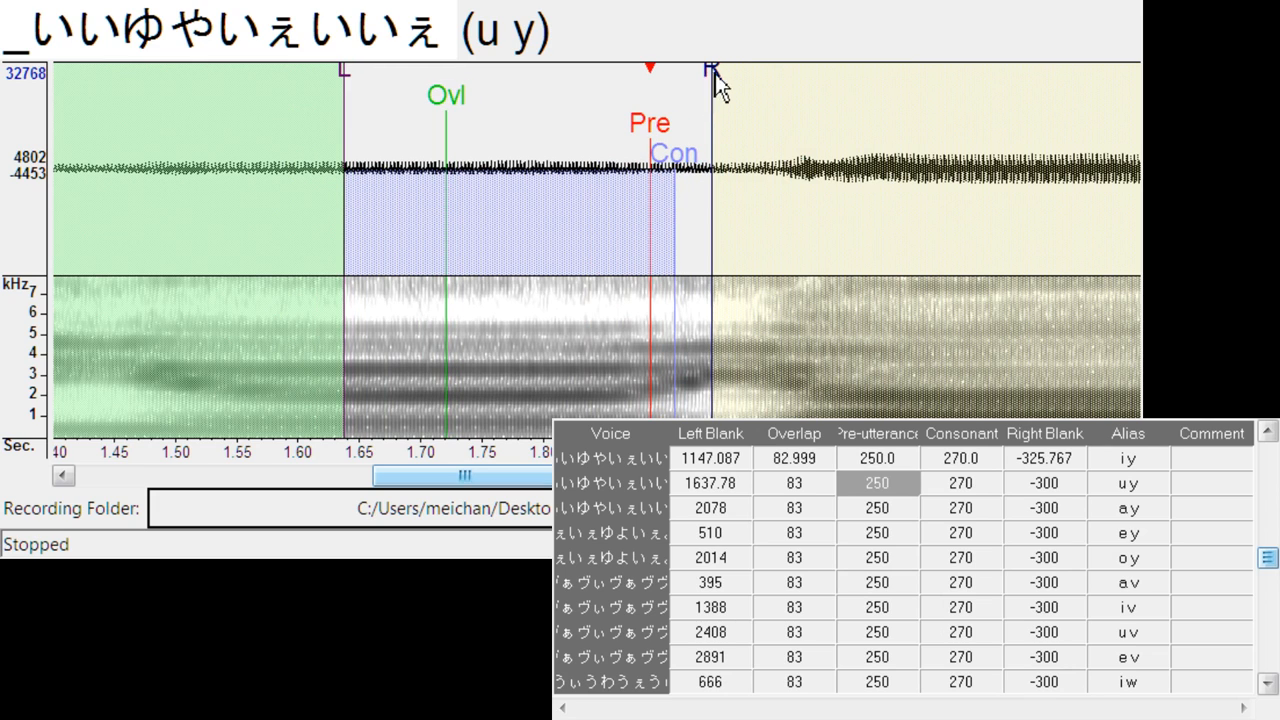
{"action": "left_click_drag", "start_coordinate": [712, 78], "coordinate": [756, 80]}
{"action": "left_click_drag", "start_coordinate": [675, 155], "coordinate": [689, 172]}
- Align a y at left blank about 2195.7, right blank about -317.2, and e y at left blank about 543.7, consonant about 267.6, right blank about -327.7
{"action": "key", "text": "Down"}
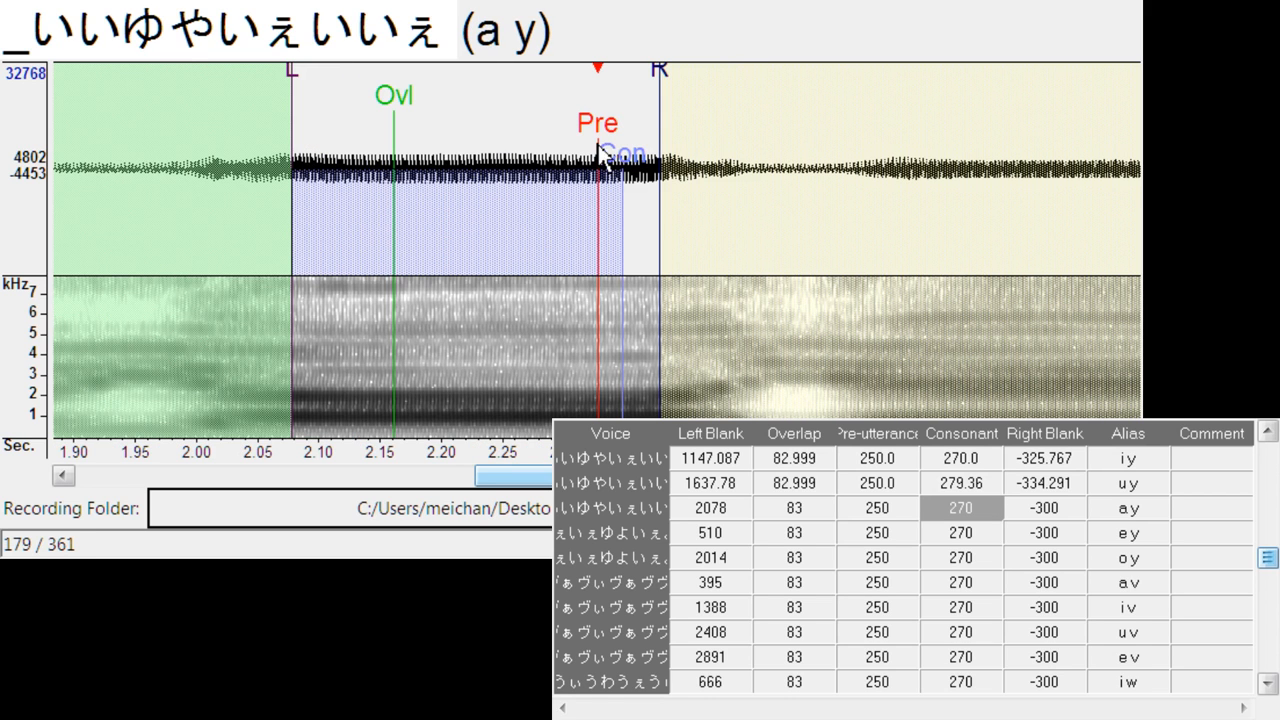
{"action": "left_click_drag", "start_coordinate": [602, 142], "coordinate": [745, 142]}
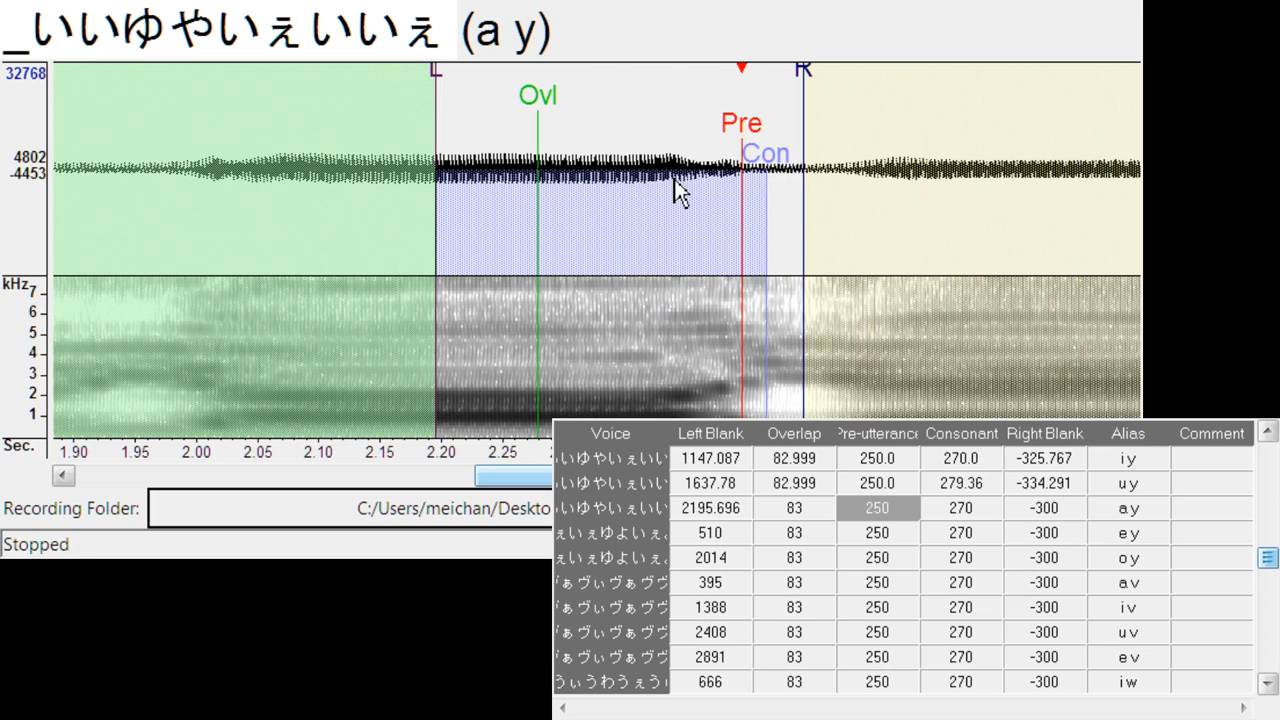
{"action": "left_click_drag", "start_coordinate": [825, 64], "coordinate": [832, 90]}
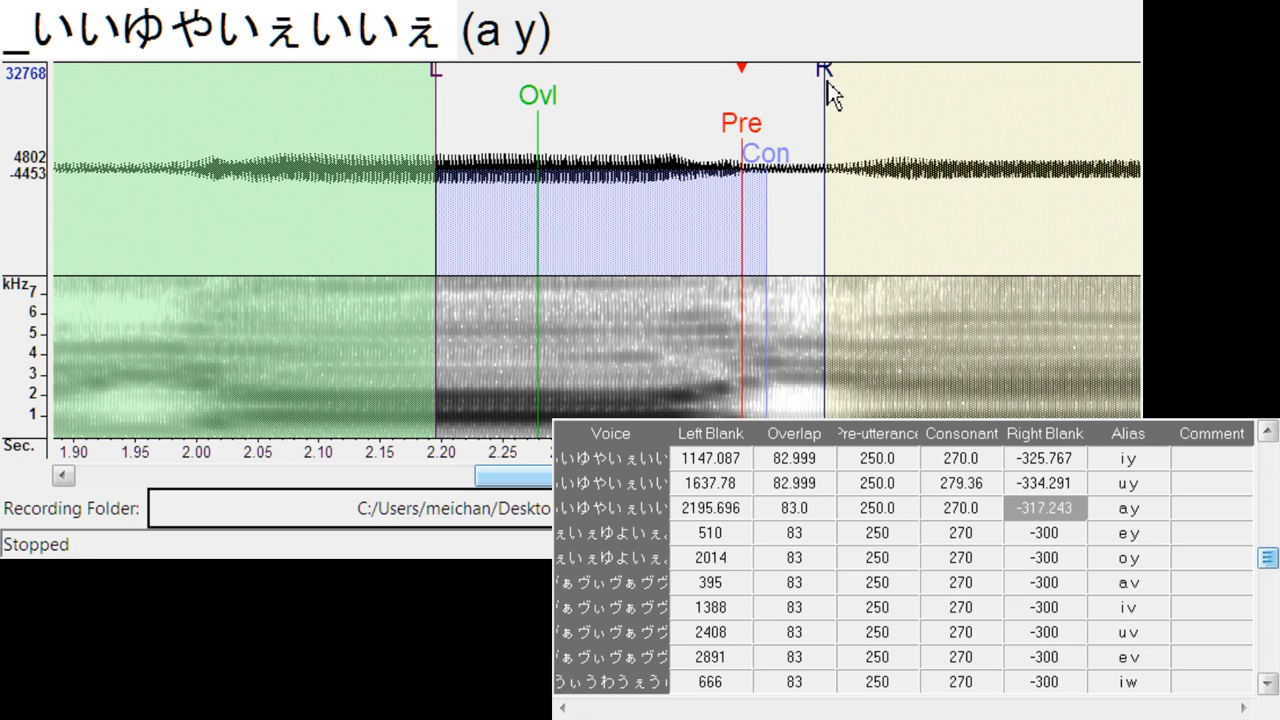
{"action": "key", "text": "Down"}
{"action": "left_click_drag", "start_coordinate": [599, 140], "coordinate": [642, 122]}
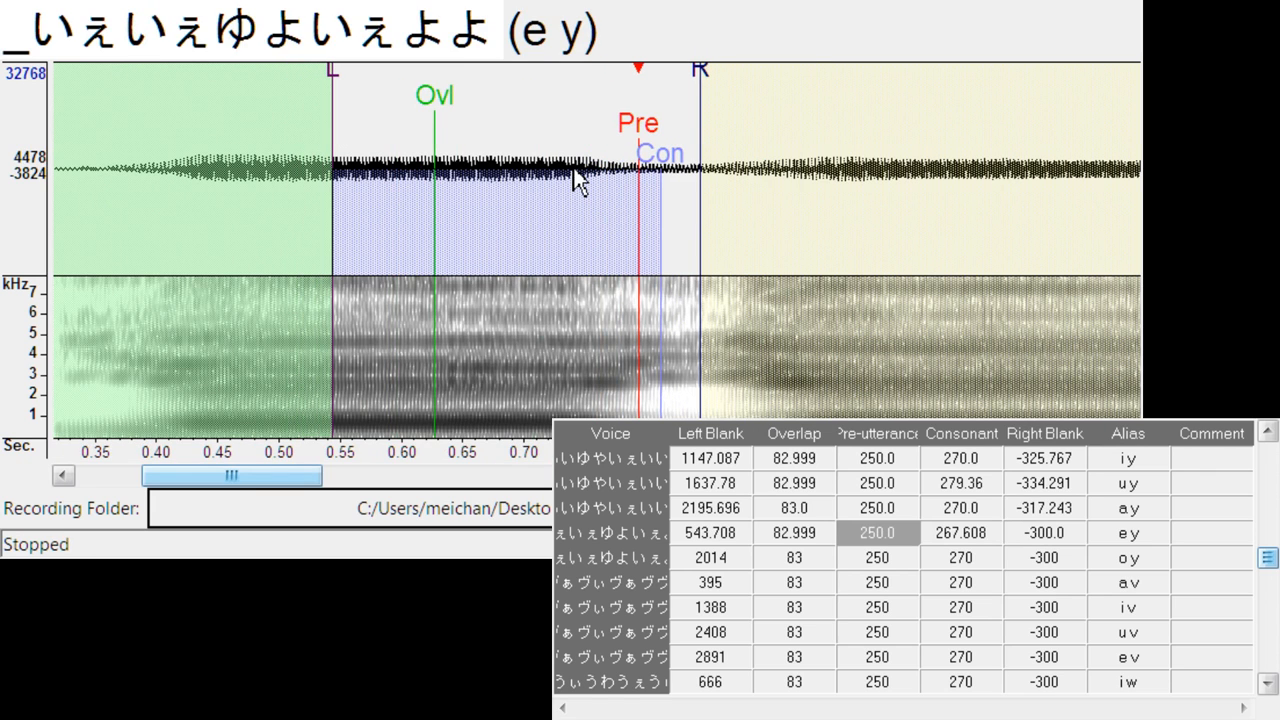
{"action": "mouse_move", "coordinate": [702, 72]}
{"action": "left_mouse_down"}
{"action": "mouse_move", "coordinate": [747, 80]}
{"action": "mouse_move", "coordinate": [741, 148]}
{"action": "left_mouse_up"}
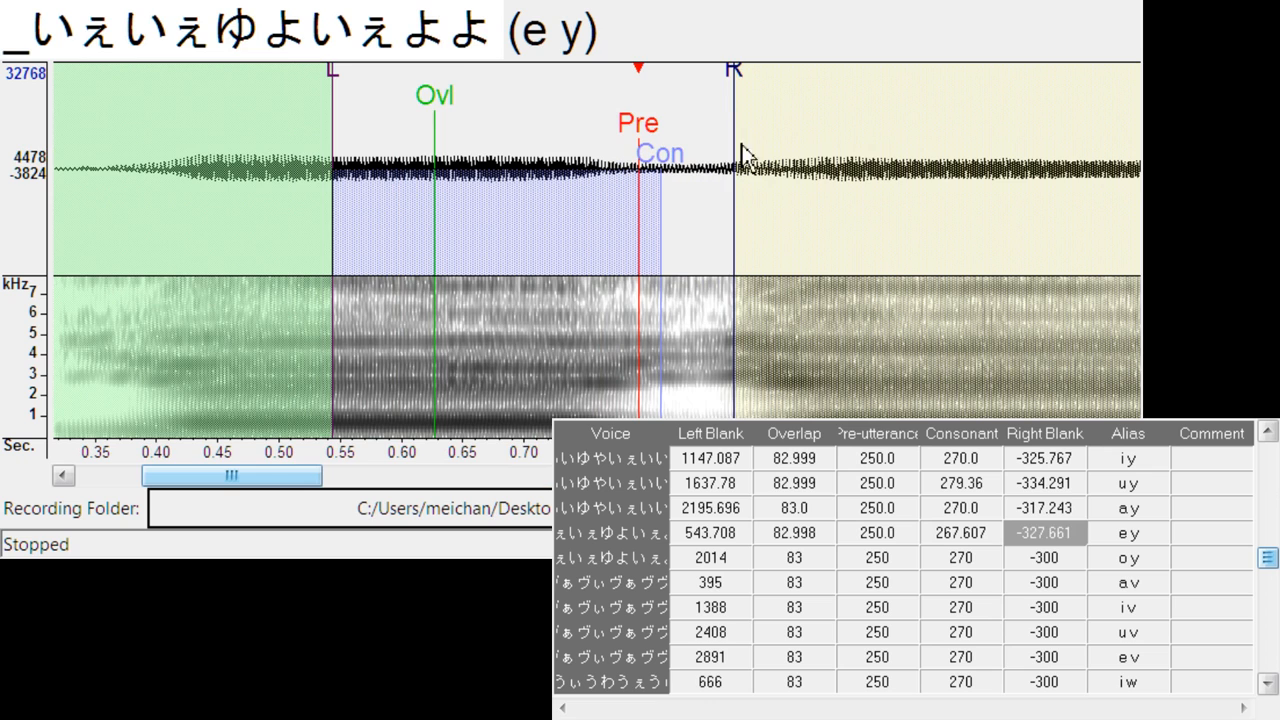
- Align o y at left blank about 2105.7, right blank about -325.8, and a v at left blank about 440.5
{"action": "key", "text": "Down"}
{"action": "left_click_drag", "start_coordinate": [608, 152], "coordinate": [720, 148]}
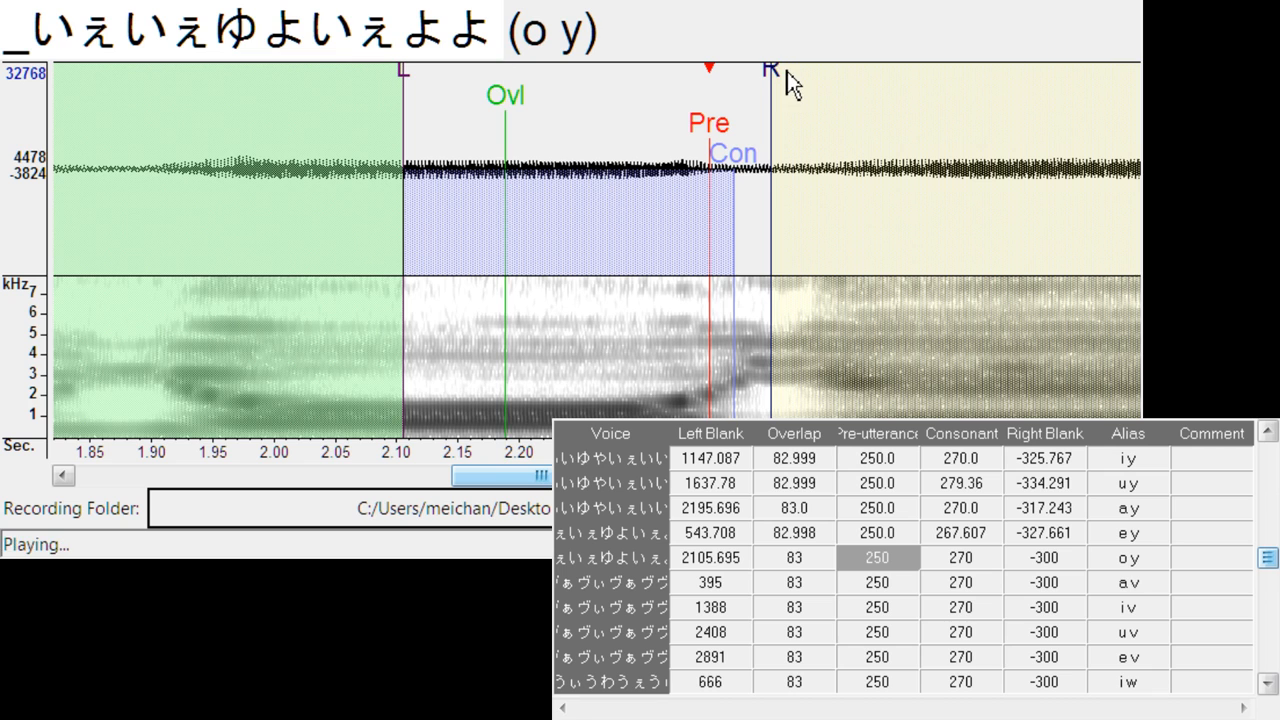
{"action": "mouse_move", "coordinate": [787, 71]}
{"action": "left_mouse_down"}
{"action": "mouse_move", "coordinate": [774, 71]}
{"action": "mouse_move", "coordinate": [805, 72]}
{"action": "left_mouse_up"}
{"action": "key", "text": "Down"}
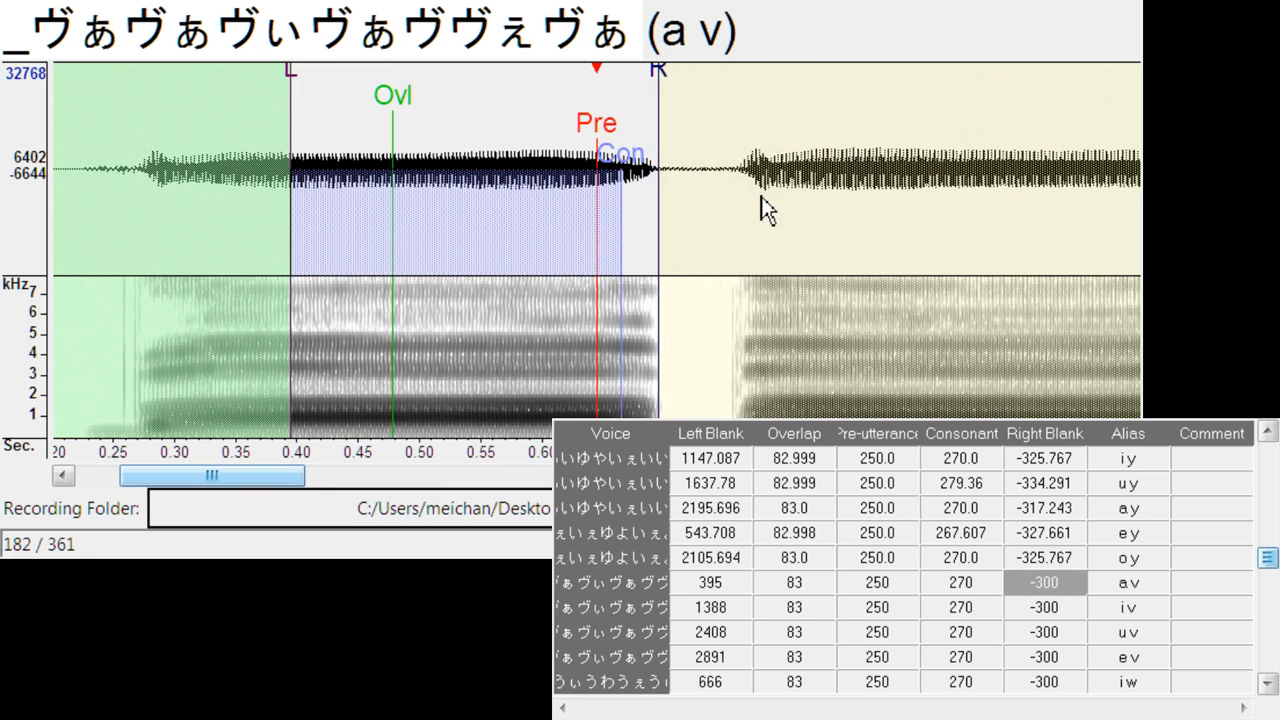
{"action": "mouse_move", "coordinate": [588, 133]}
{"action": "left_mouse_down"}
{"action": "mouse_move", "coordinate": [711, 127]}
{"action": "mouse_move", "coordinate": [698, 124]}
{"action": "left_mouse_up"}
- Align i v at left blank about 1470.1, right blank about -312.5, and u v at left blank about 2485.6
{"action": "key", "text": "Down"}
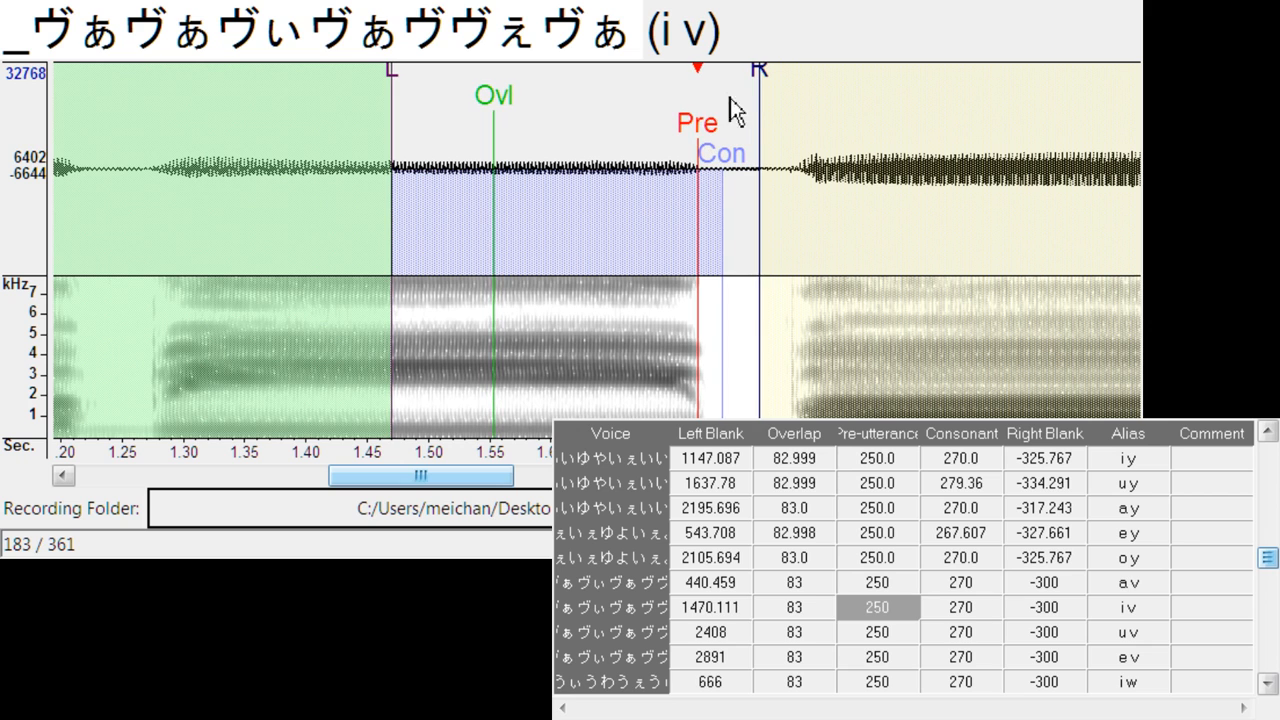
{"action": "left_click_drag", "start_coordinate": [764, 86], "coordinate": [776, 86]}
{"action": "key", "text": "Down"}
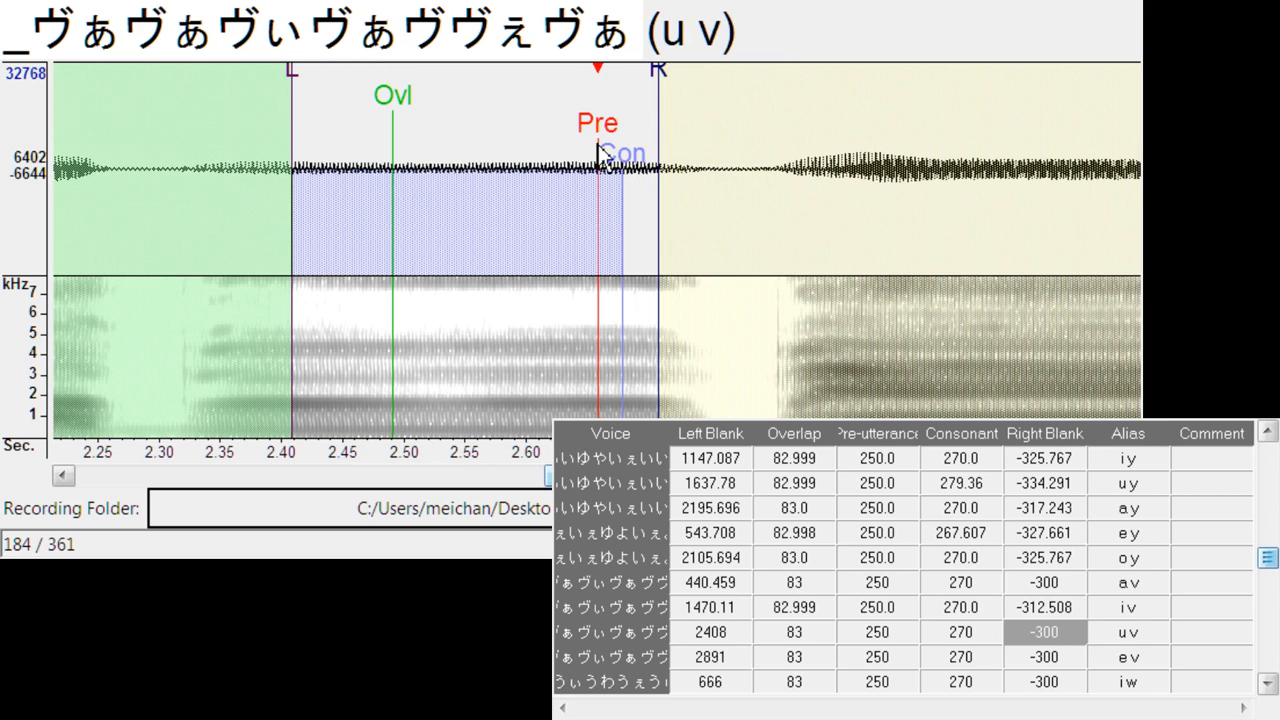
{"action": "left_click_drag", "start_coordinate": [602, 146], "coordinate": [697, 140]}
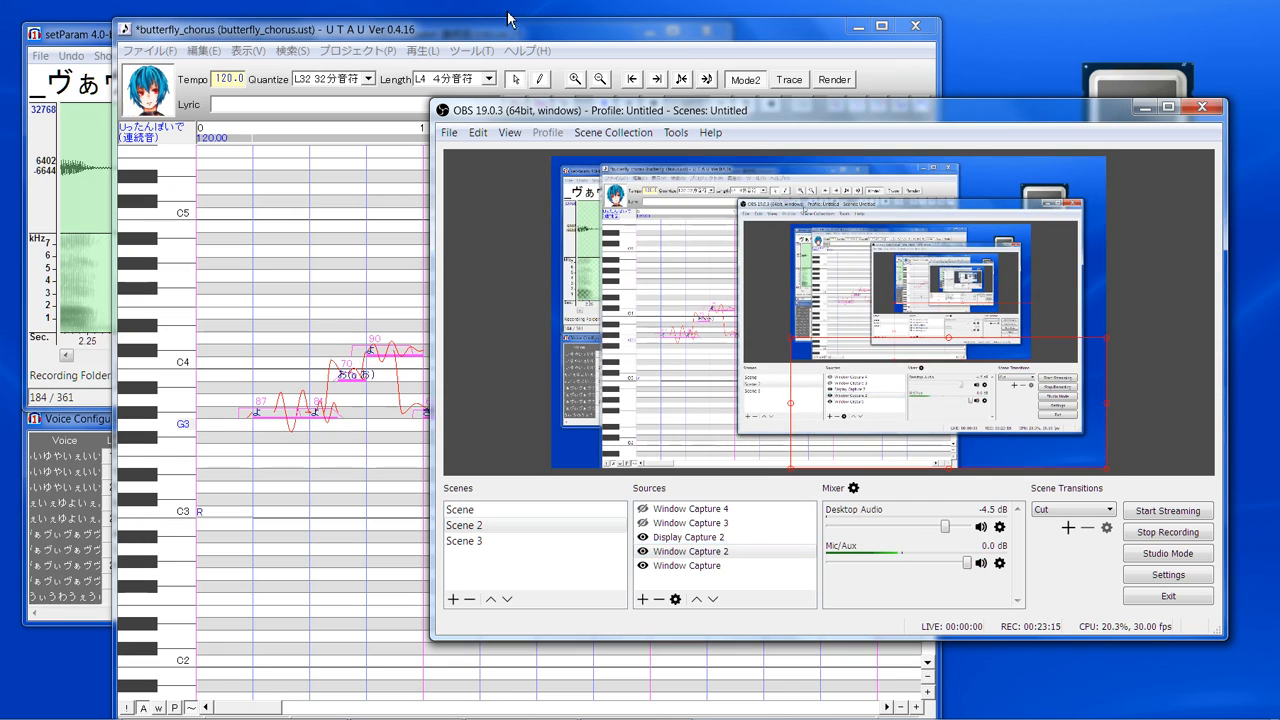
- Switch to UTAU, select all notes, and reapply their shared properties for the 連続音 voicebank without entering values
{"action": "left_click", "coordinate": [510, 30]}
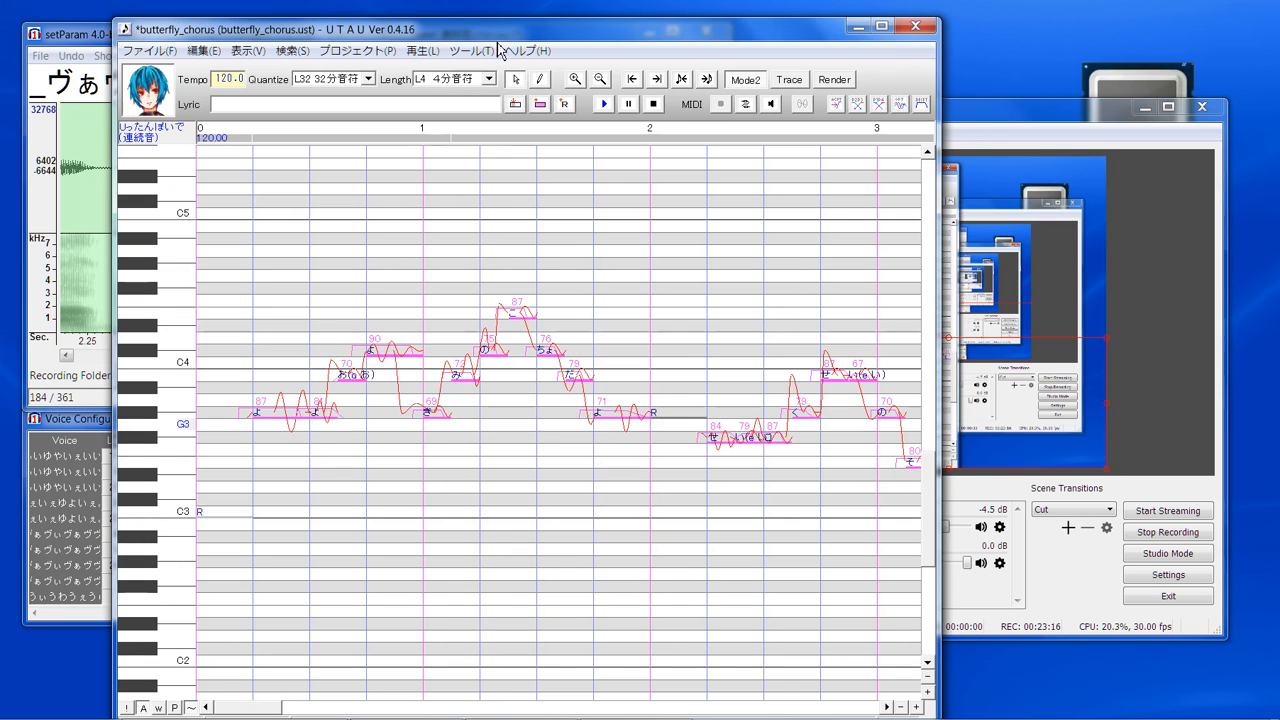
{"action": "key", "text": "ctrl+a"}
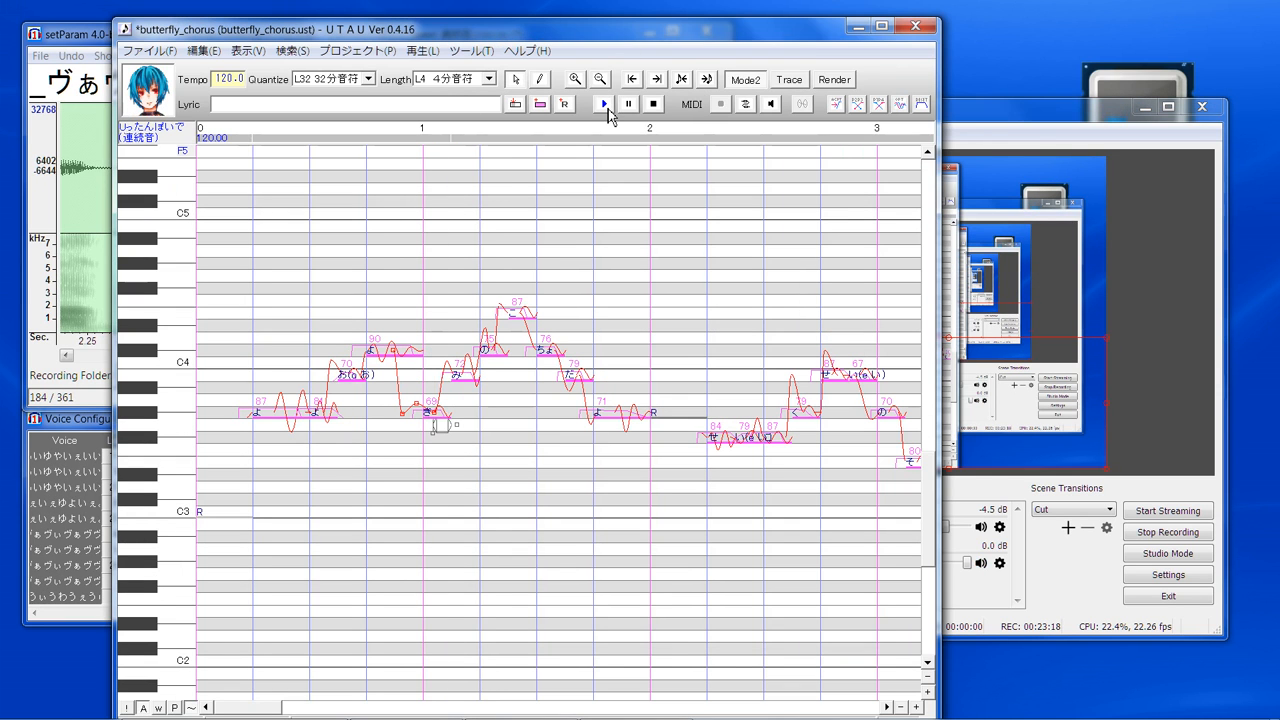
{"action": "right_click", "coordinate": [623, 418]}
{"action": "left_click", "coordinate": [675, 580]}
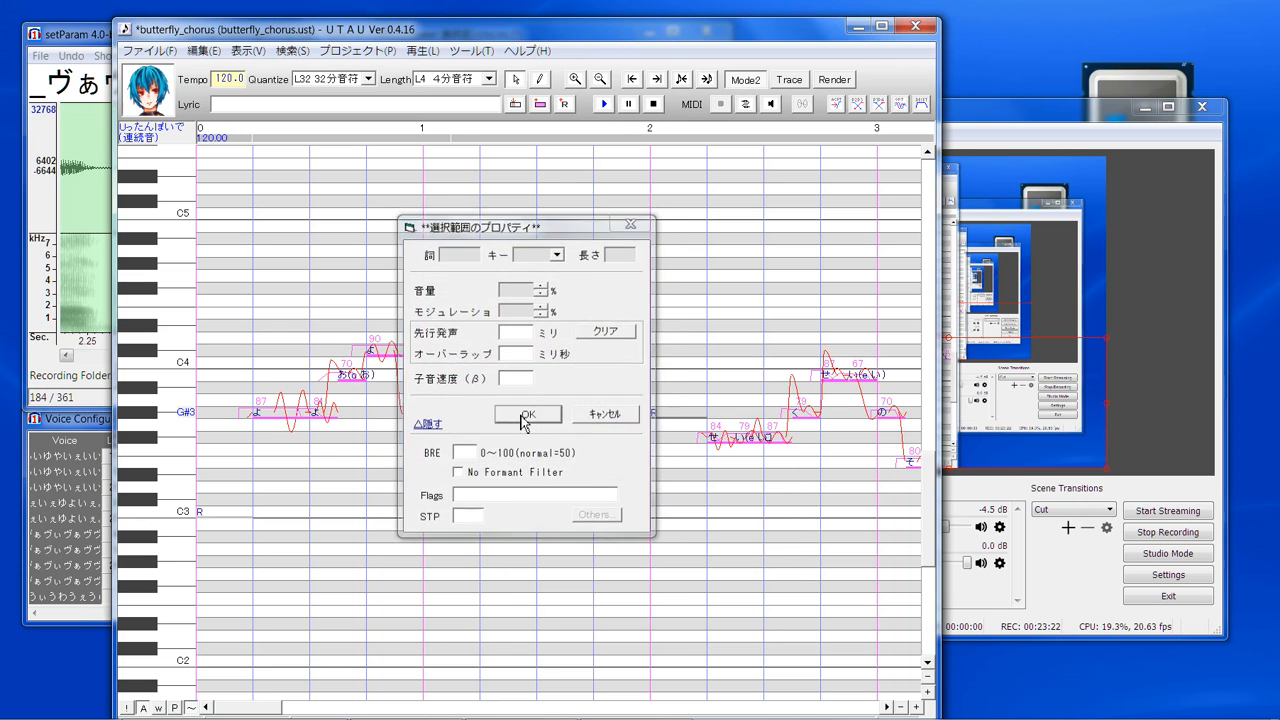
{"action": "left_click", "coordinate": [523, 418]}
- Render and play the butterfly_chorus notes with the 連続音 voicebank, and mute the Mic/Aux channel in OBS
{"action": "left_click", "coordinate": [603, 104]}
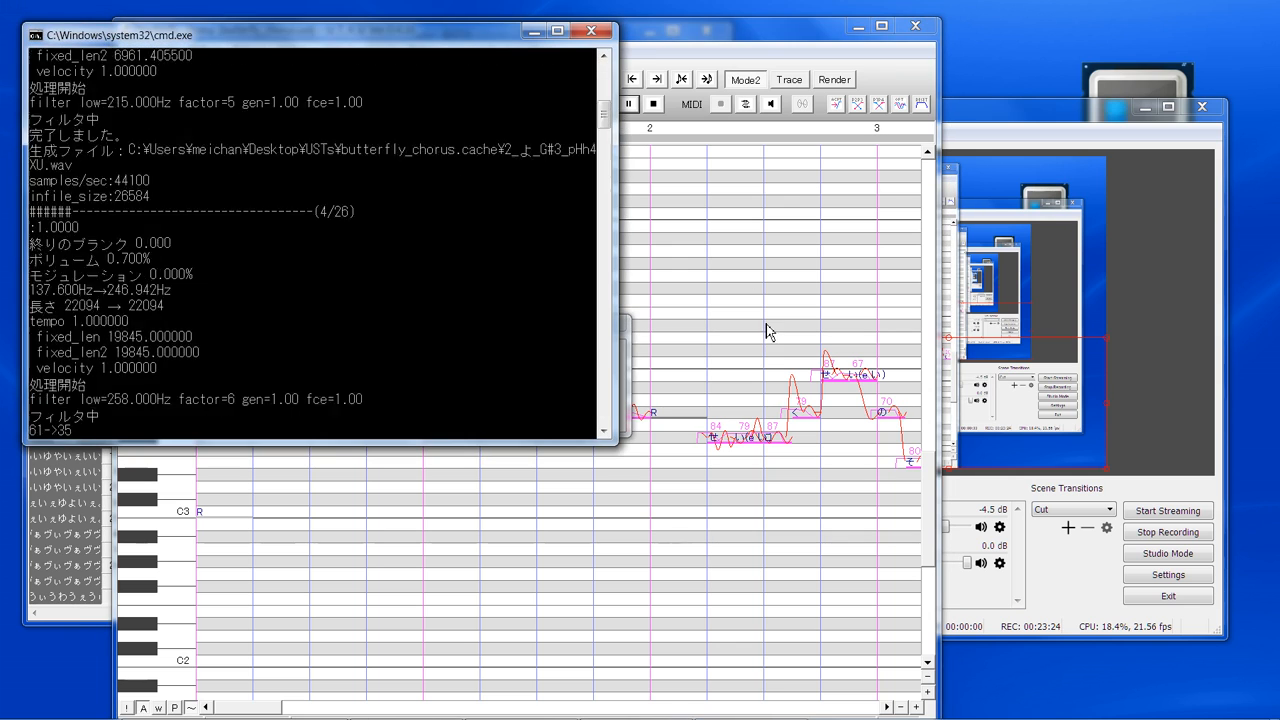
{"action": "left_click", "coordinate": [1080, 596]}
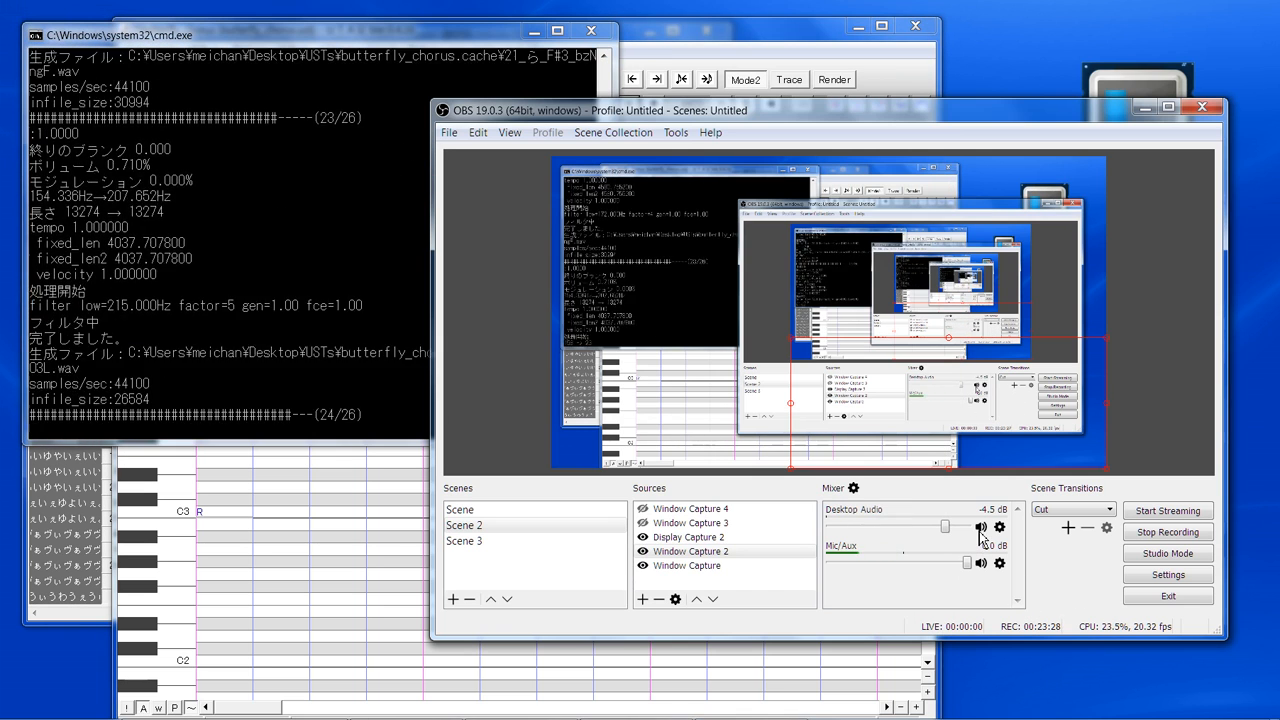
{"action": "left_click", "coordinate": [981, 563]}
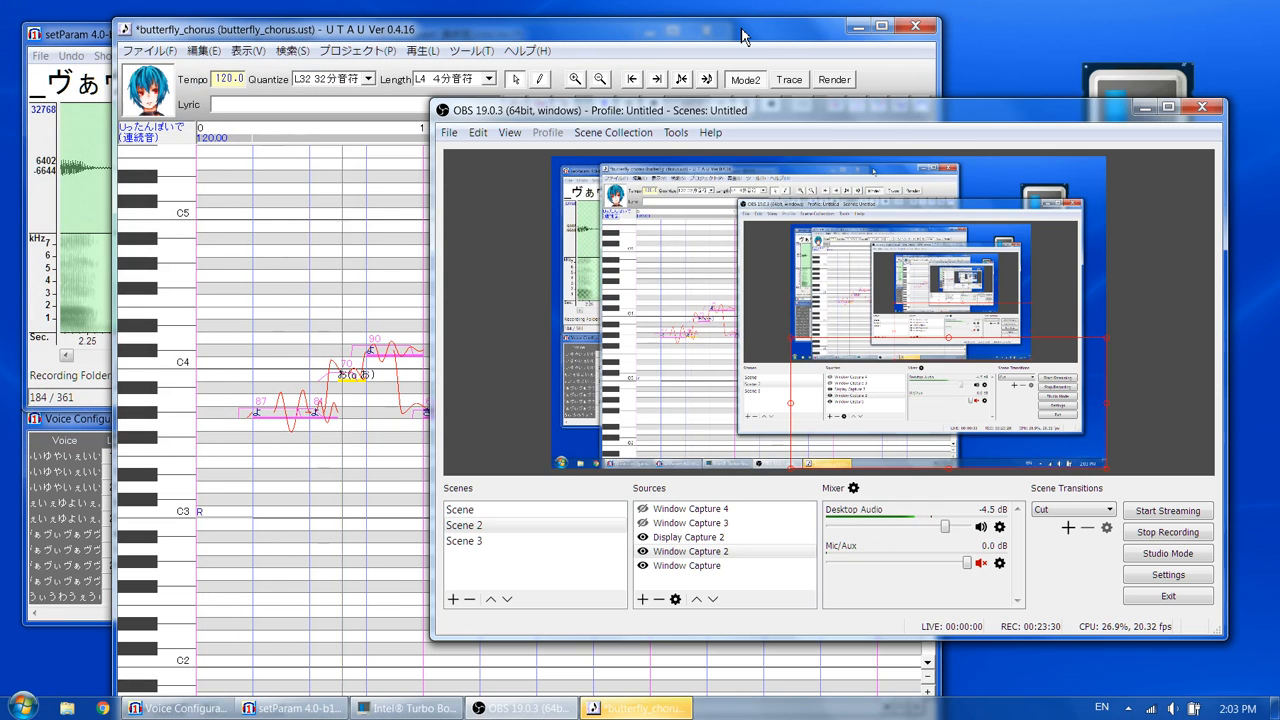
- Switch back to UTAU, select the notes at the end of butterfly_chorus, and play them
{"action": "left_click", "coordinate": [742, 36]}
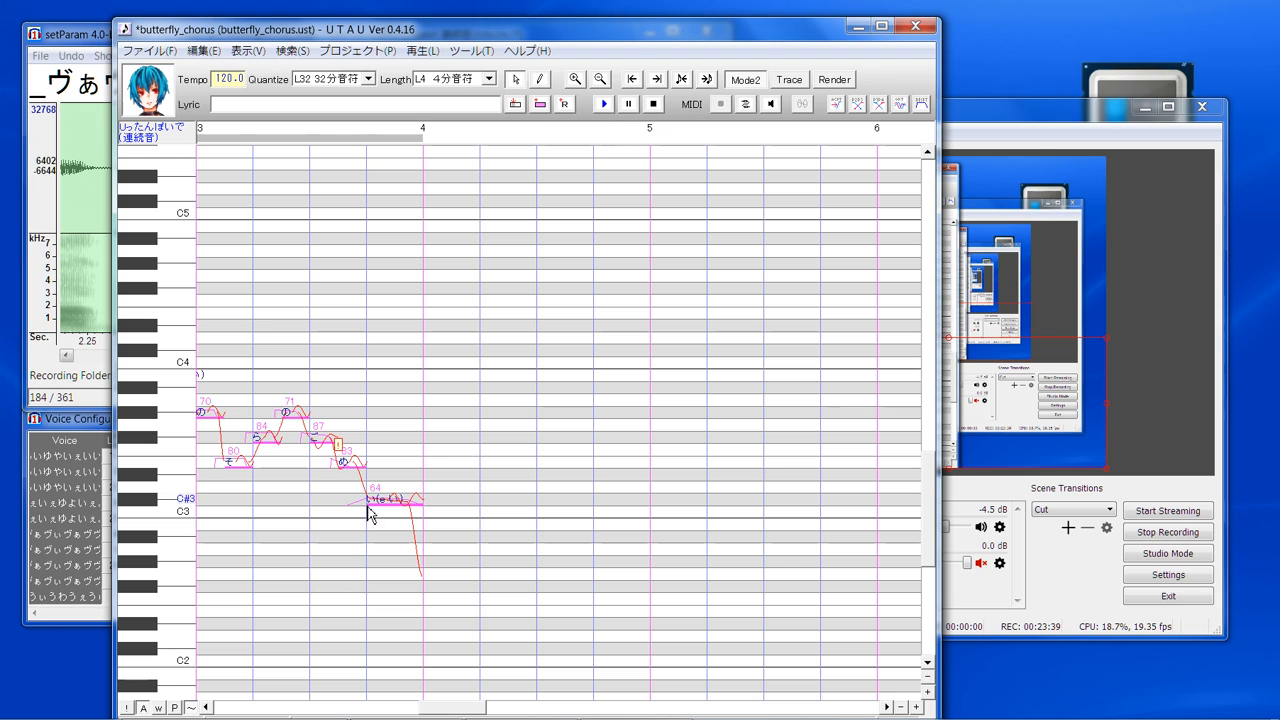
{"action": "left_click", "coordinate": [350, 466]}
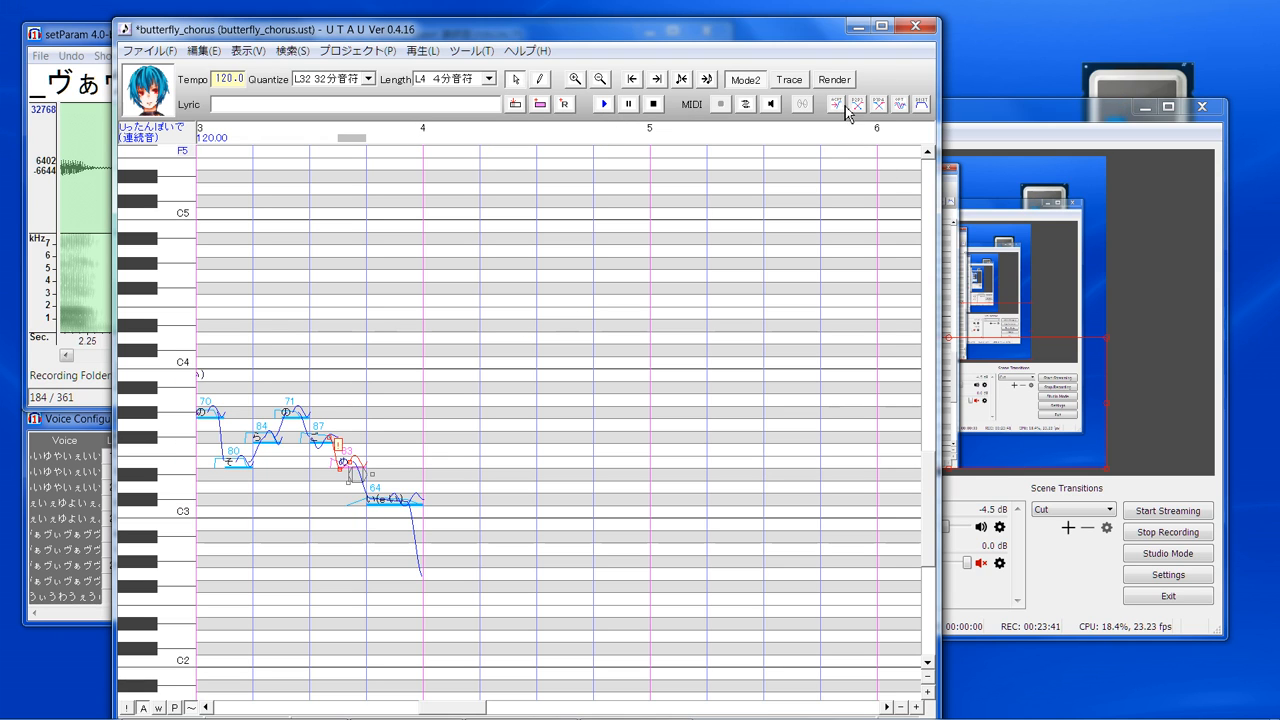
{"action": "left_click_drag", "start_coordinate": [594, 527], "coordinate": [140, 518]}
{"action": "left_click", "coordinate": [604, 105]}
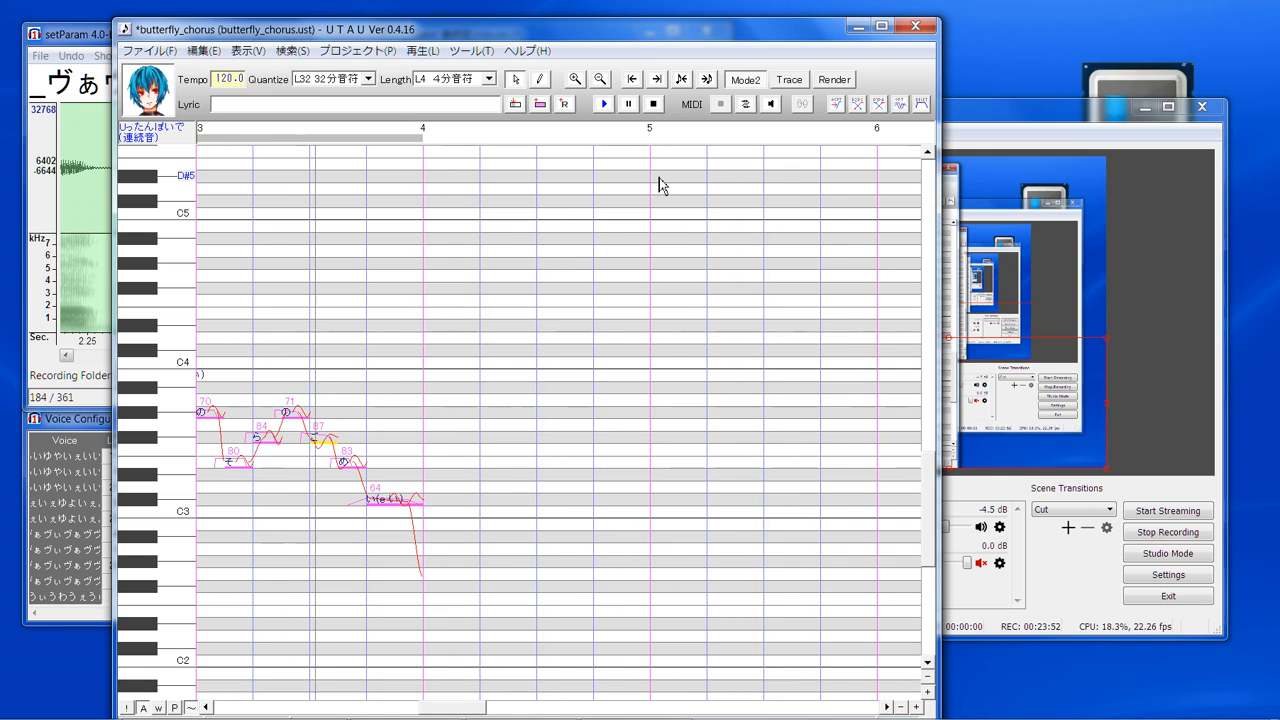
- Close UTAU and hide the Display Capture 2 source in OBS
{"action": "left_click", "coordinate": [915, 26]}
{"action": "left_click", "coordinate": [686, 424]}
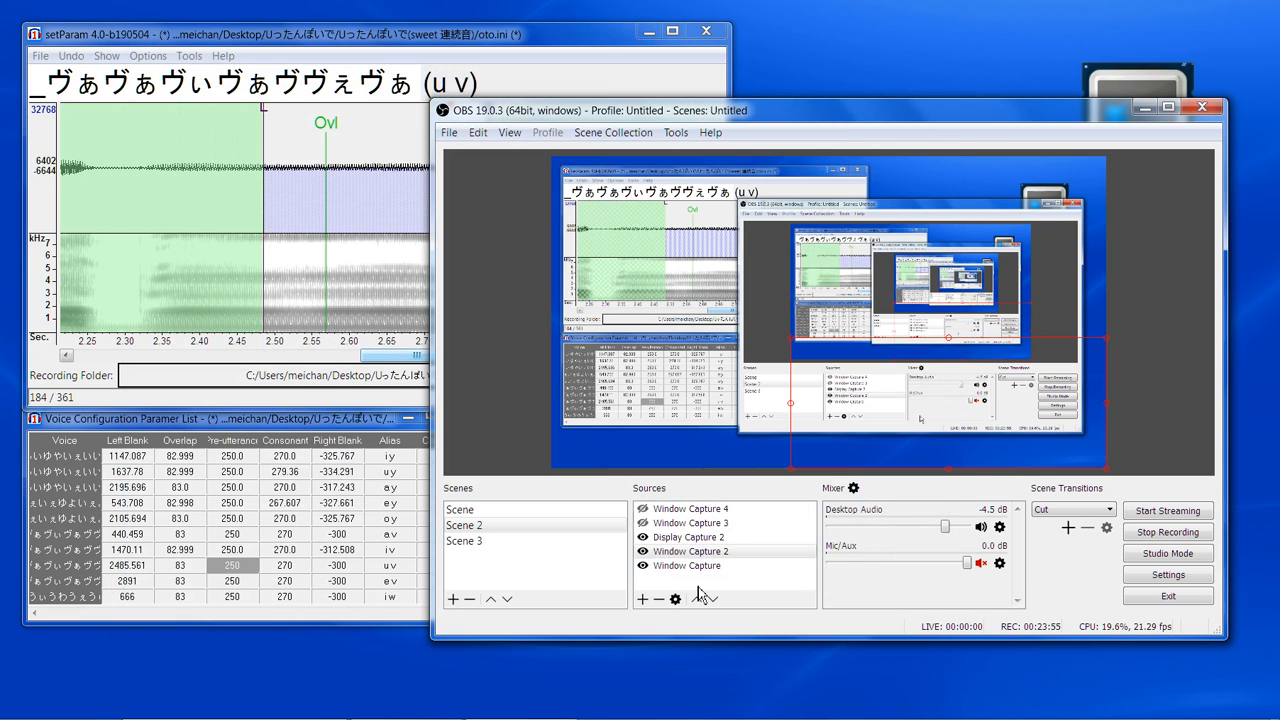
{"action": "left_click", "coordinate": [643, 538]}
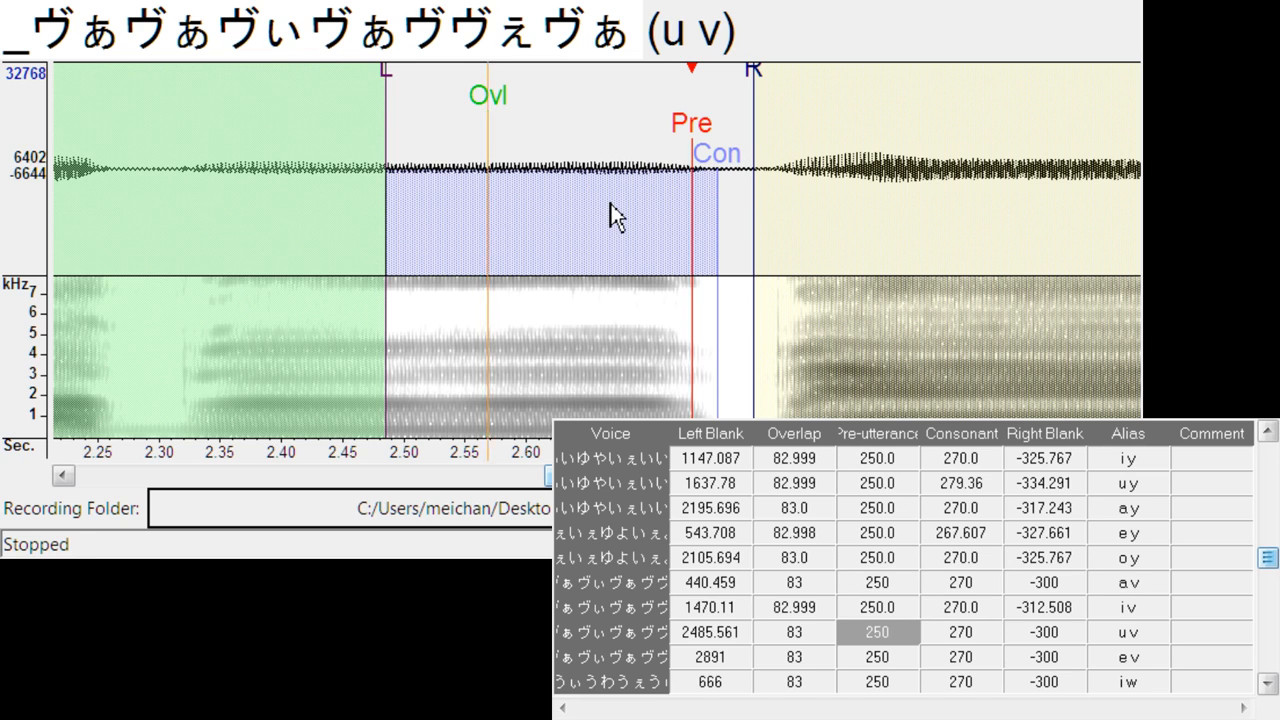
- In setParam, align e v at left blank about 3011.3, and i w at left blank about 686.7, right blank about -318.2
{"action": "key", "text": "Down"}
{"action": "left_click_drag", "start_coordinate": [672, 160], "coordinate": [747, 224]}
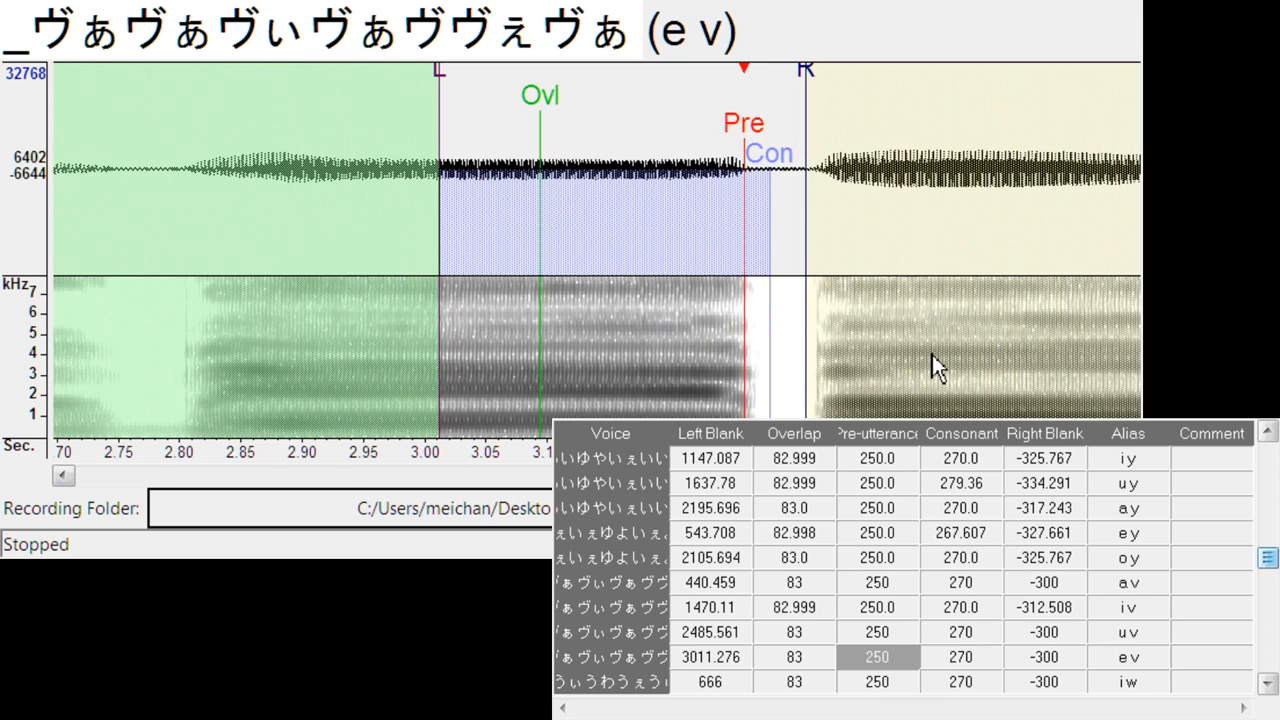
{"action": "key", "text": "Down"}
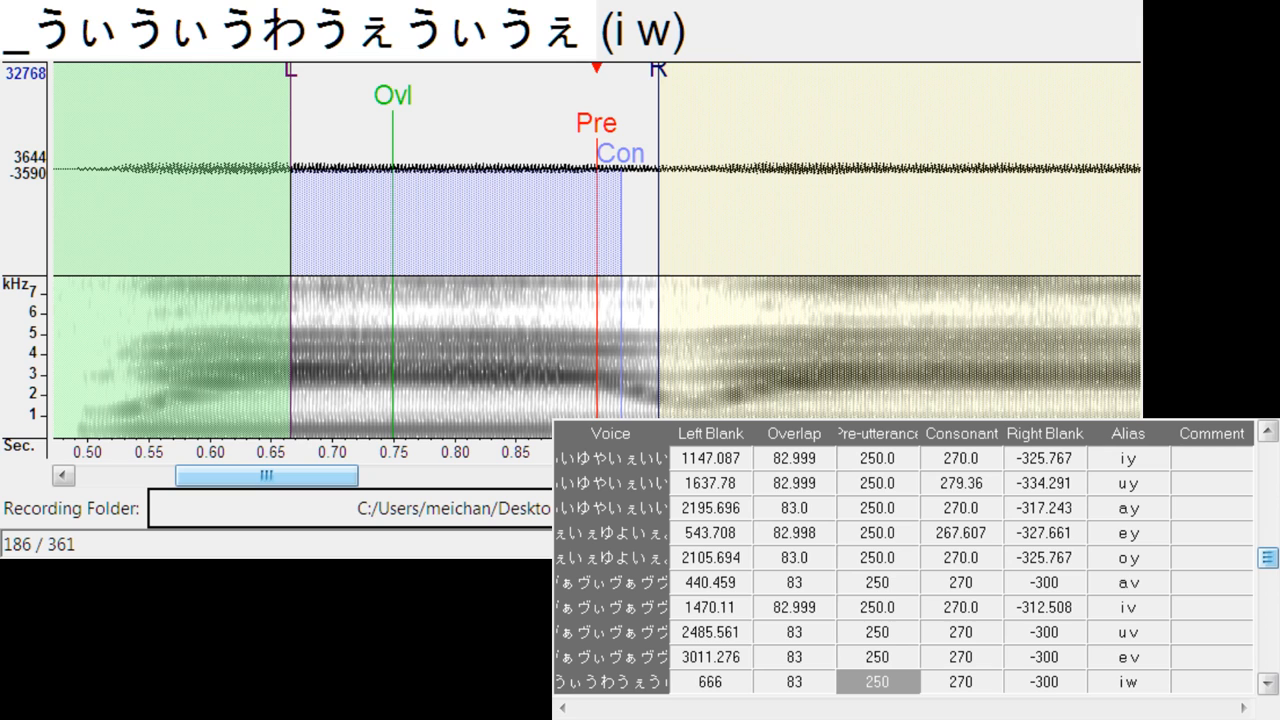
{"action": "left_click_drag", "start_coordinate": [614, 122], "coordinate": [626, 150]}
{"action": "left_click_drag", "start_coordinate": [688, 72], "coordinate": [709, 84]}
- Align u w at left blank about 1643.5, right blank about -357.0, and a w at left blank about 2147.4, consonant about 280.3, right blank about -329.6
{"action": "key", "text": "Down"}
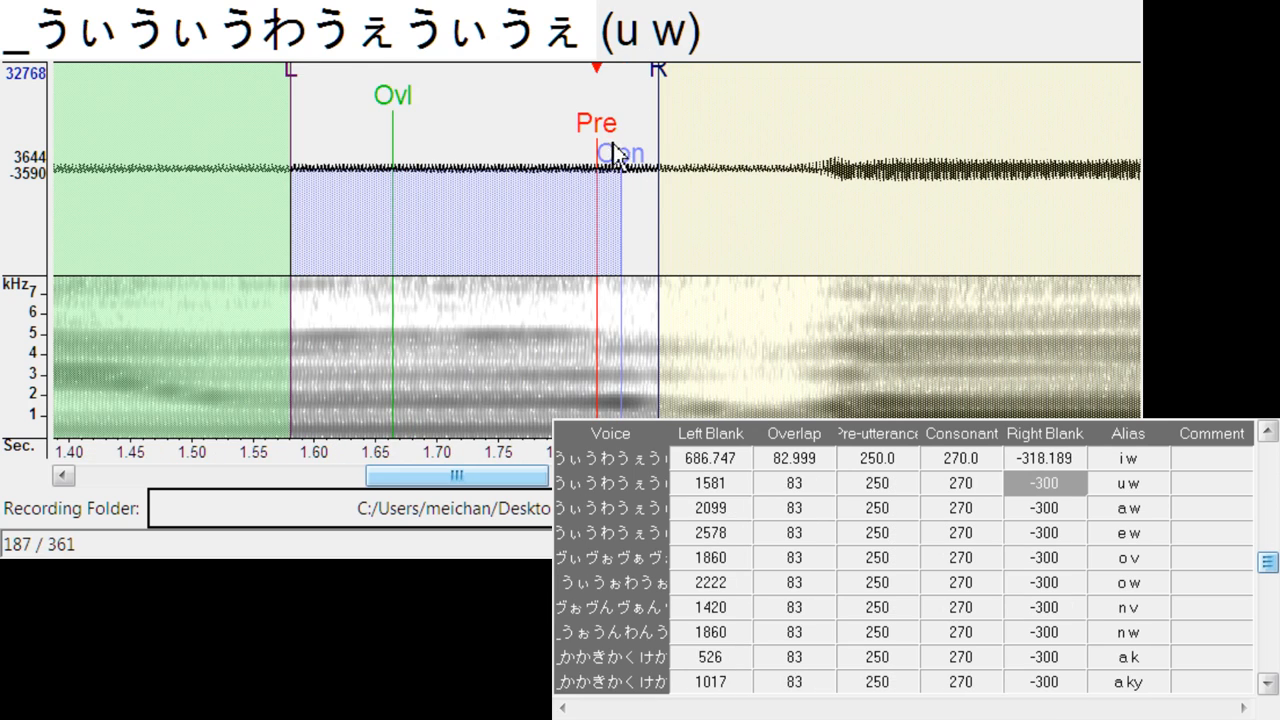
{"action": "left_click_drag", "start_coordinate": [626, 108], "coordinate": [677, 140]}
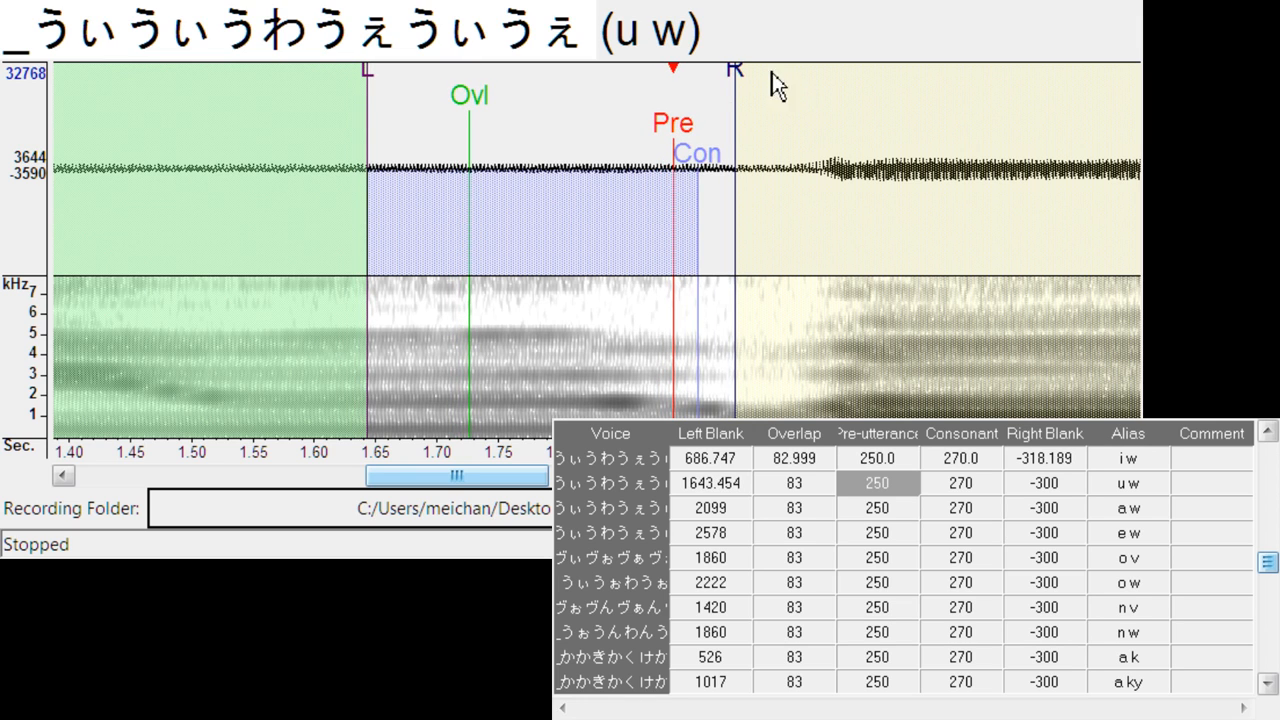
{"action": "left_click_drag", "start_coordinate": [778, 86], "coordinate": [809, 80]}
{"action": "key", "text": "Down"}
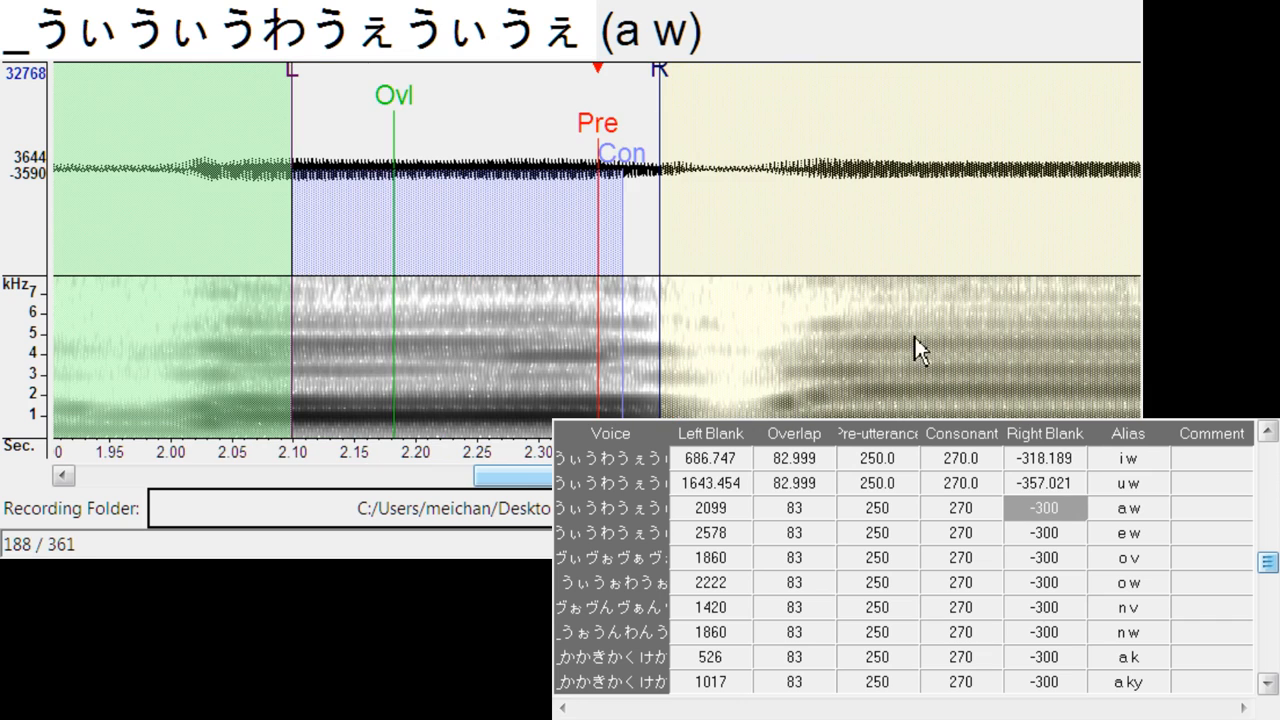
{"action": "left_click_drag", "start_coordinate": [597, 130], "coordinate": [660, 137]}
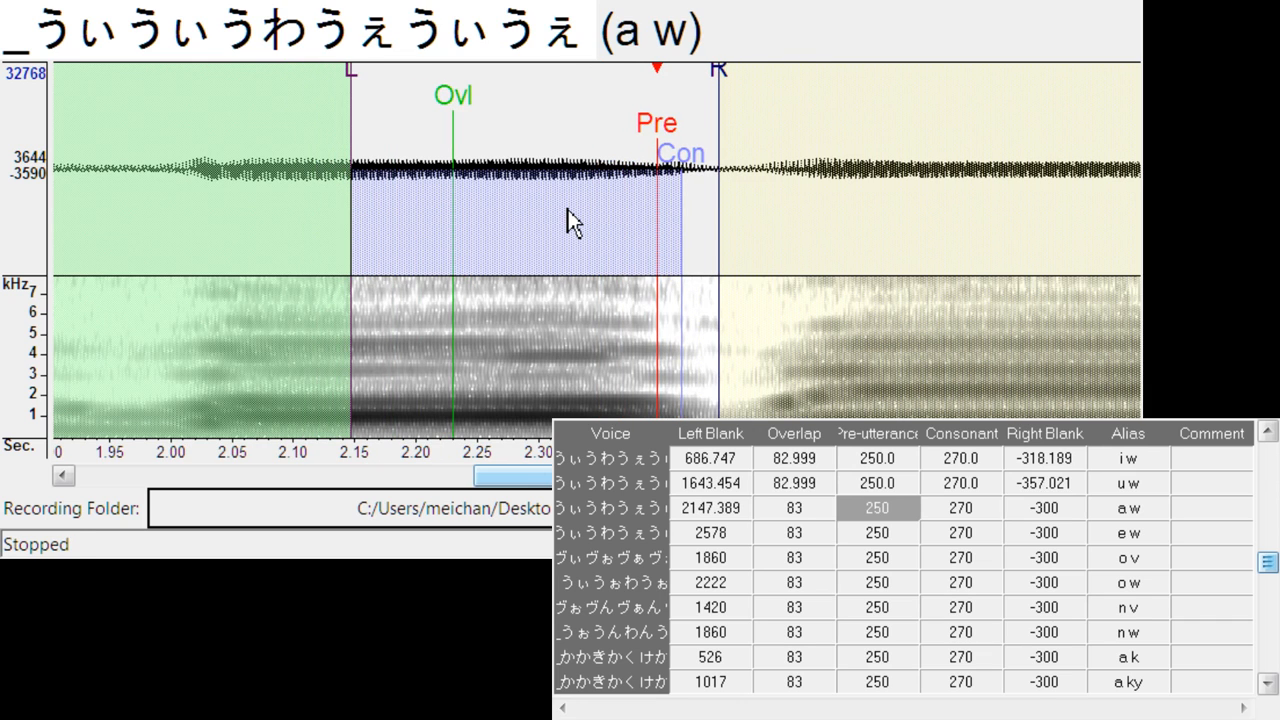
{"action": "left_click_drag", "start_coordinate": [716, 76], "coordinate": [758, 77]}
{"action": "left_click_drag", "start_coordinate": [694, 157], "coordinate": [707, 160]}
- Align e w at left blank about 2686.4, right blank about -321.0, and o v at left blank about 1948.5, consonant about 264.6, right blank about -307.8
{"action": "key", "text": "Down"}
{"action": "left_click_drag", "start_coordinate": [600, 145], "coordinate": [734, 152]}
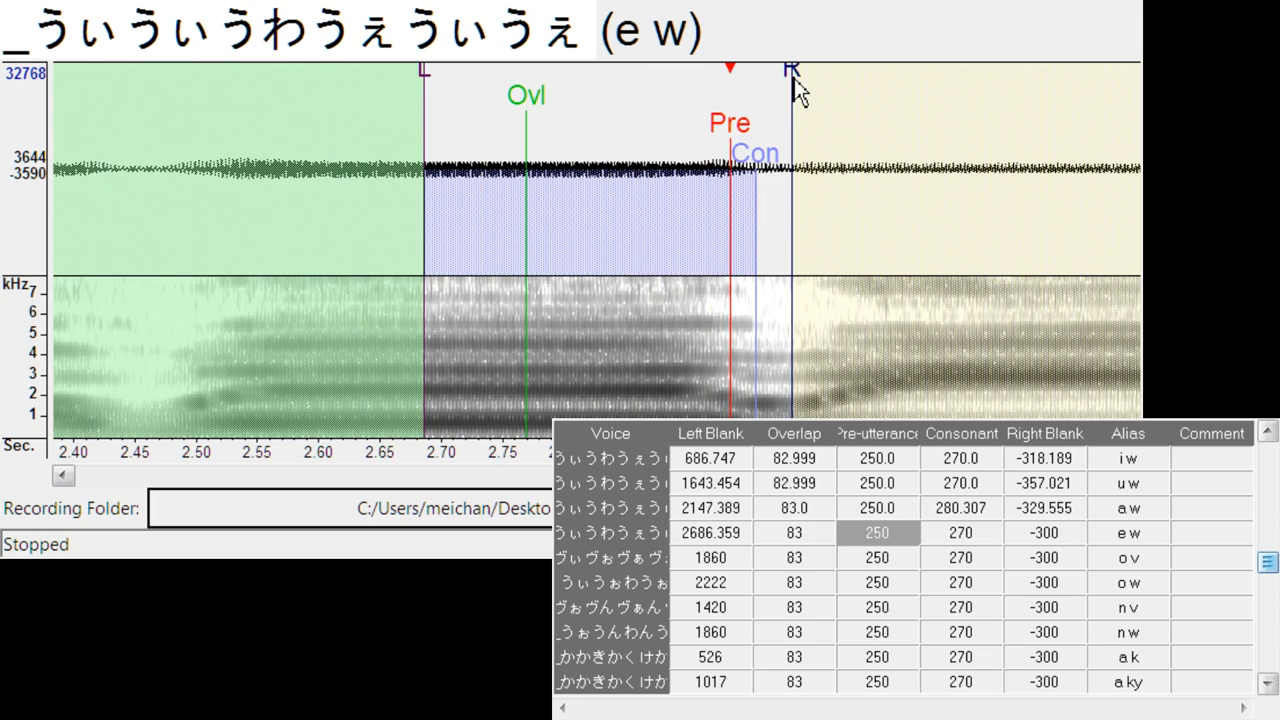
{"action": "left_click_drag", "start_coordinate": [794, 78], "coordinate": [819, 80]}
{"action": "key", "text": "Down"}
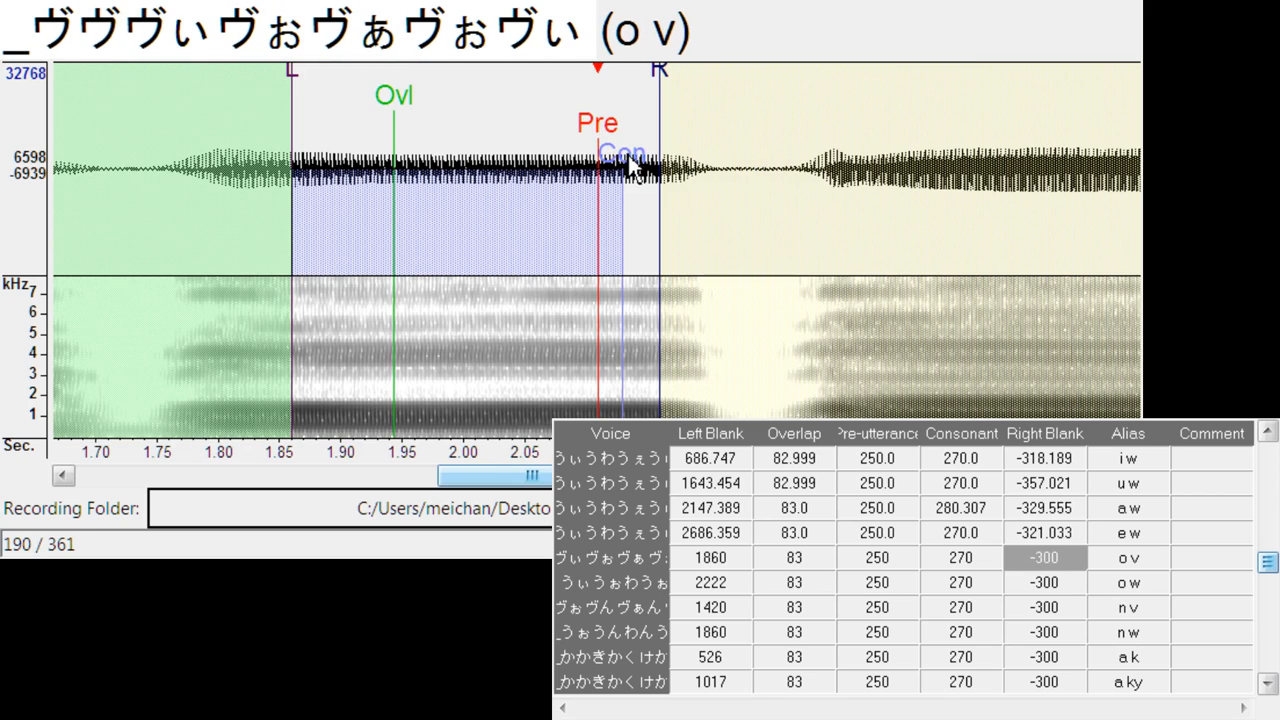
{"action": "mouse_move", "coordinate": [632, 168]}
{"action": "left_mouse_down"}
{"action": "mouse_move", "coordinate": [686, 149]}
{"action": "mouse_move", "coordinate": [629, 191]}
{"action": "mouse_move", "coordinate": [710, 150]}
{"action": "left_mouse_up"}
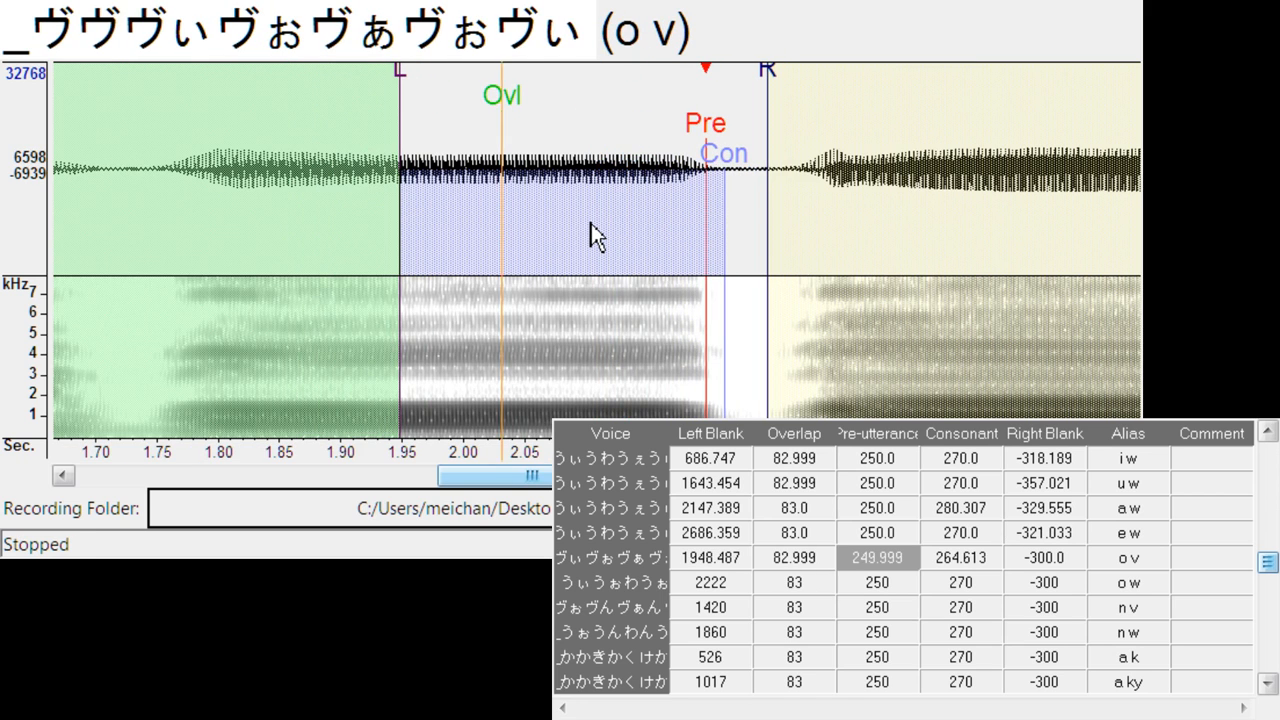
{"action": "left_click_drag", "start_coordinate": [768, 79], "coordinate": [780, 72]}
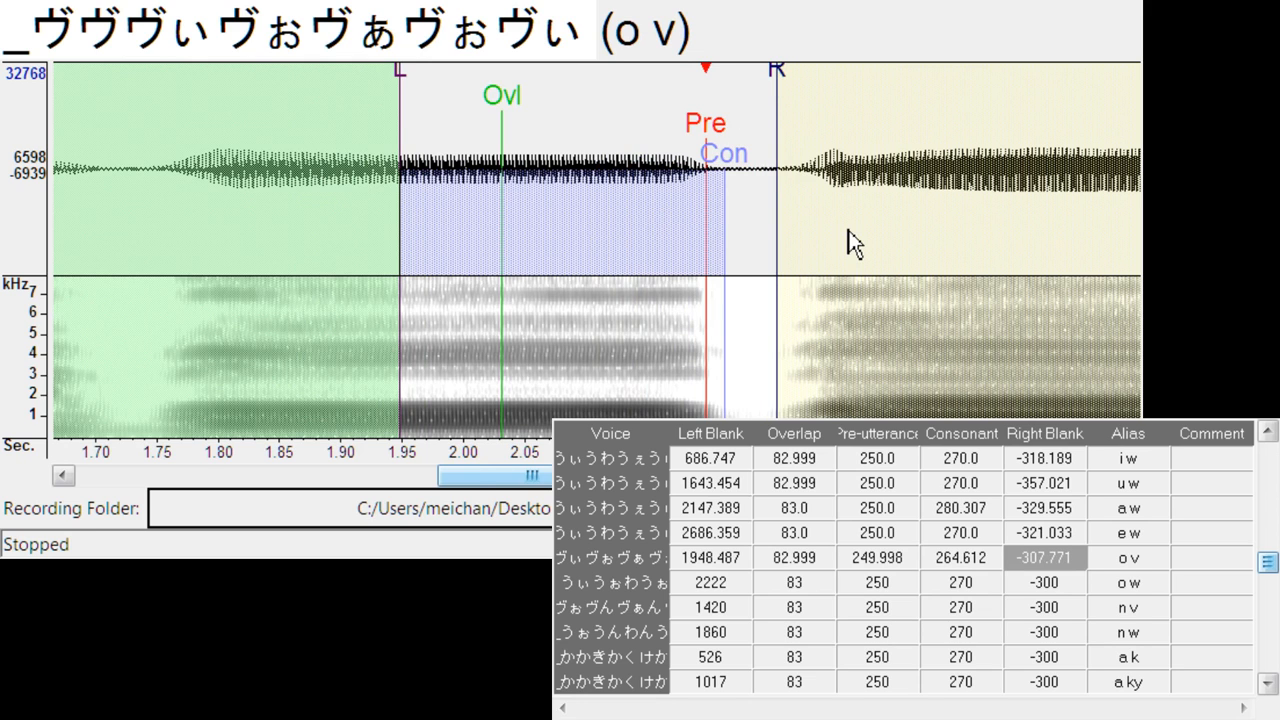
- Align o w at left blank about 2282.8 and n v at left blank about 1530.5
{"action": "key", "text": "Down"}
{"action": "left_click_drag", "start_coordinate": [596, 148], "coordinate": [677, 148]}
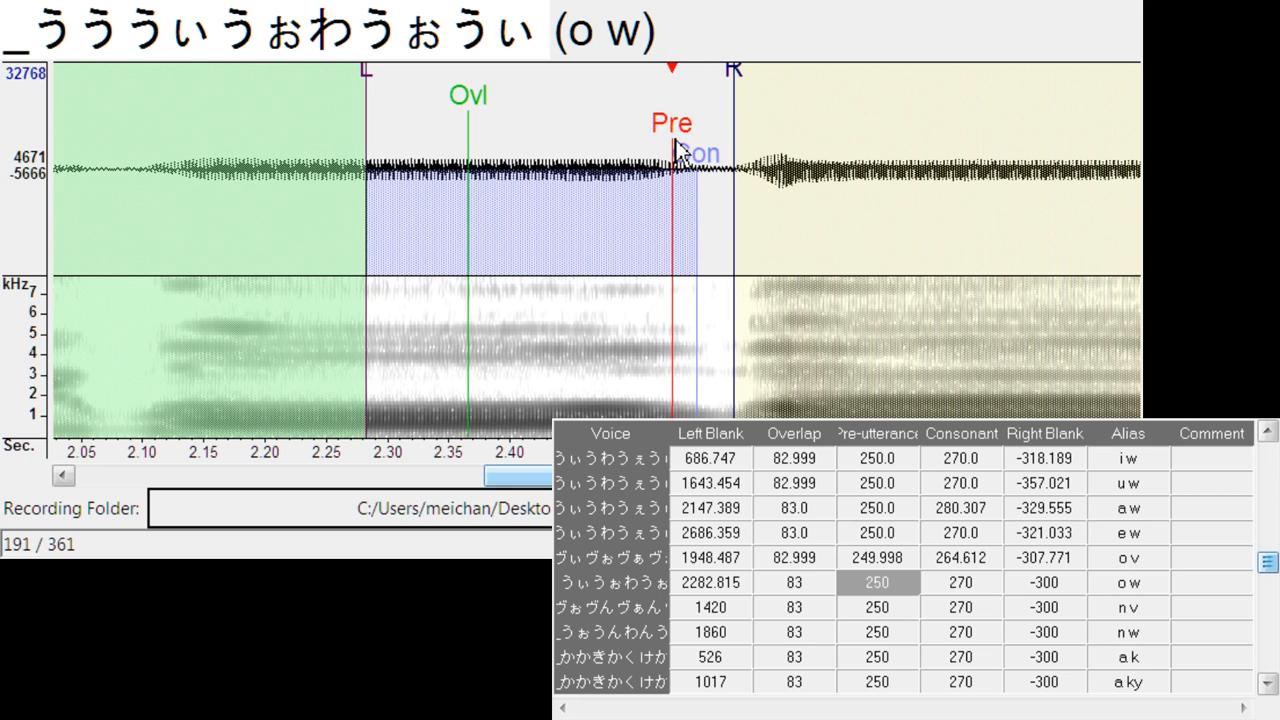
{"action": "key", "text": "Down"}
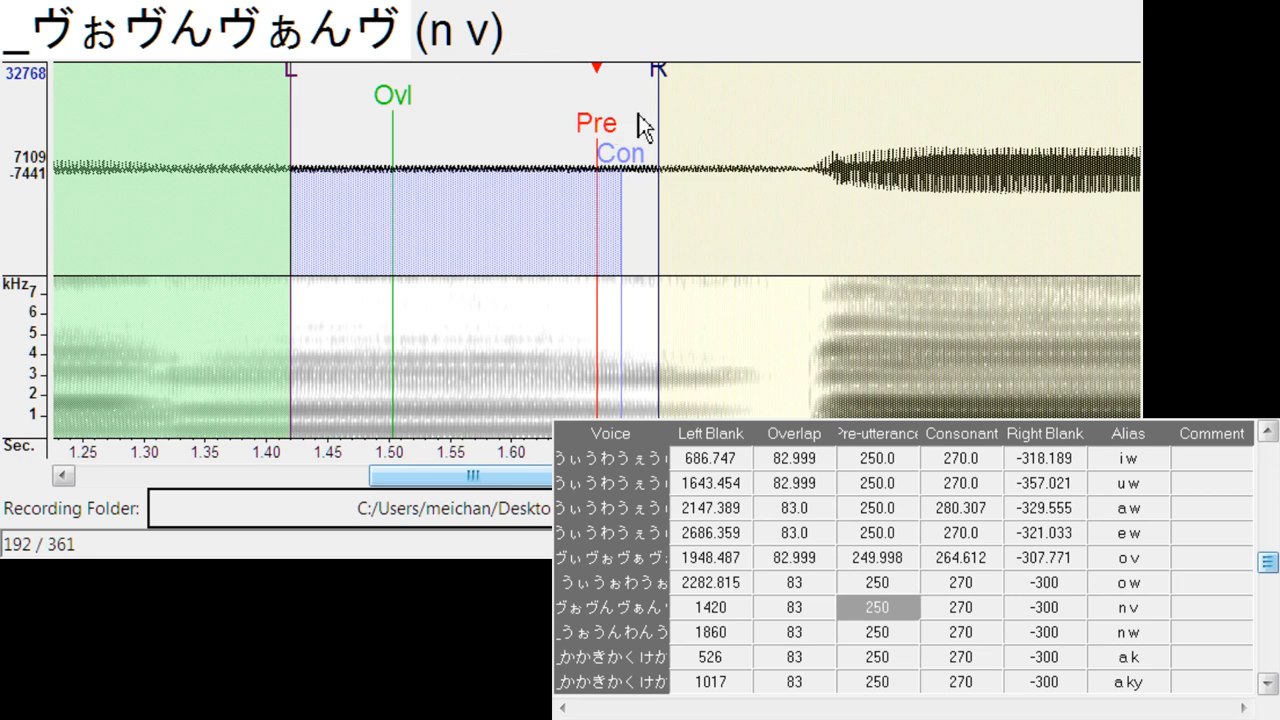
{"action": "mouse_move", "coordinate": [603, 124]}
{"action": "left_mouse_down"}
{"action": "mouse_move", "coordinate": [741, 130]}
{"action": "mouse_move", "coordinate": [738, 140]}
{"action": "left_mouse_up"}
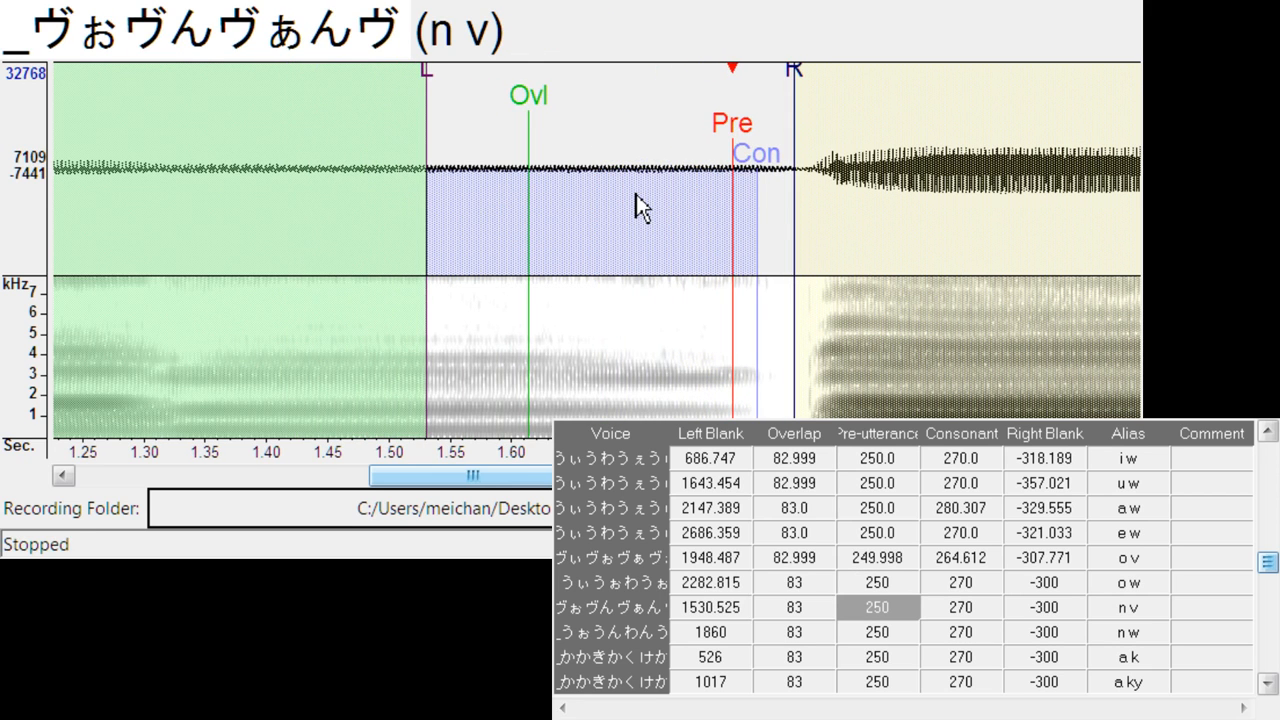
- Align n w at left blank about 1655.5, placing its preutterance just before the w transition
{"action": "key", "text": "Down"}
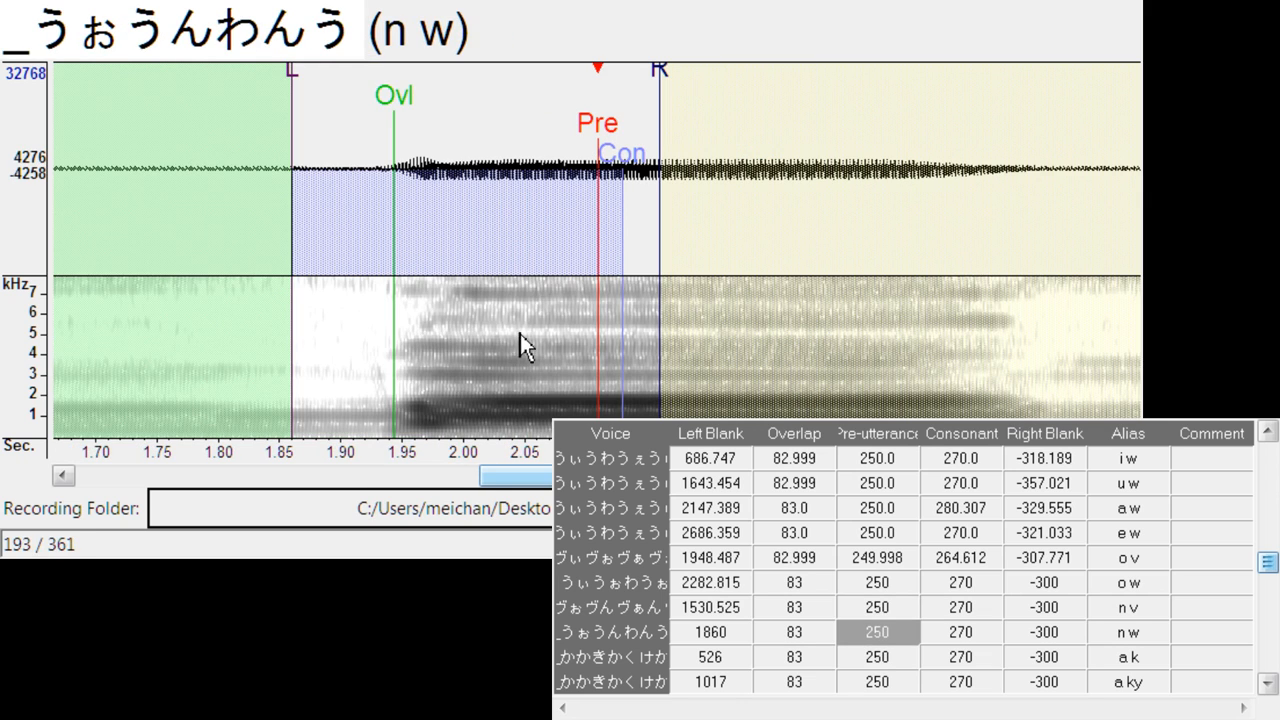
{"action": "left_click_drag", "start_coordinate": [608, 140], "coordinate": [364, 181]}
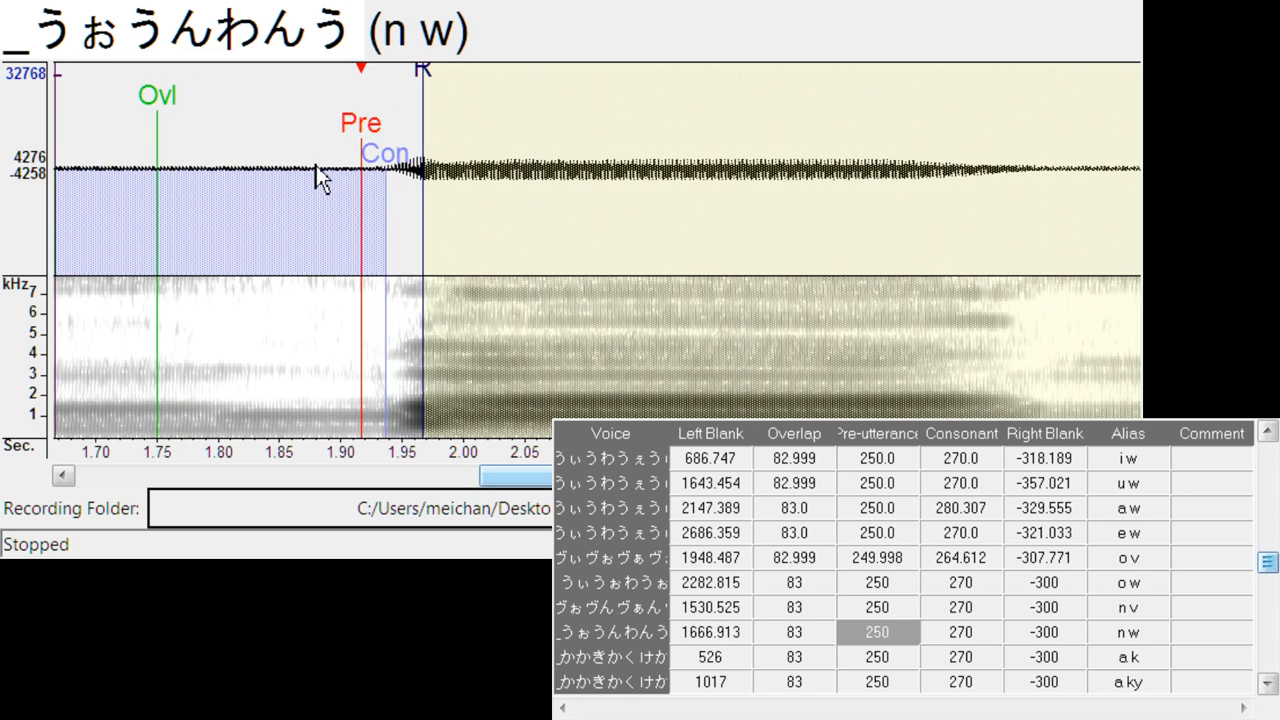
{"action": "left_click_drag", "start_coordinate": [362, 145], "coordinate": [351, 148]}
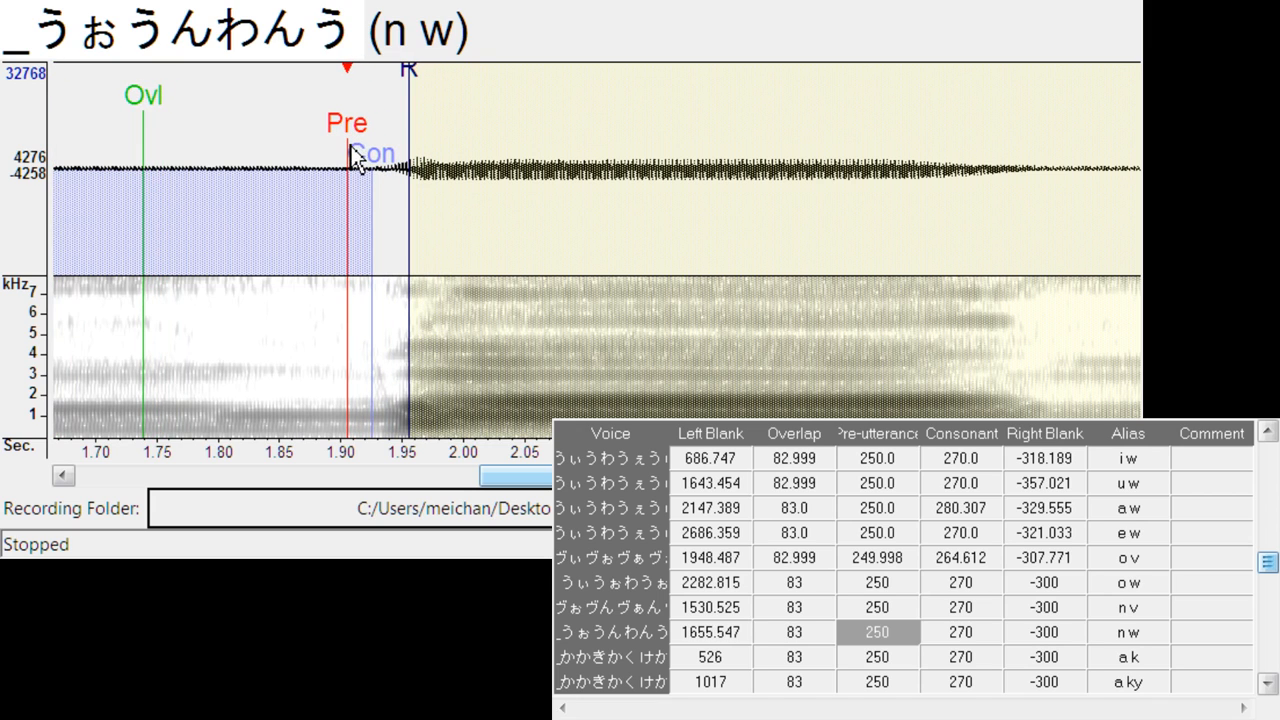
{"action": "left_click", "coordinate": [643, 170]}
{"action": "left_click", "coordinate": [643, 170]}
- Align a k at left blank about 557.0, right blank about -324.8, and a ky at left blank about 1062.8, right blank about -330.5
{"action": "key", "text": "Down"}
{"action": "left_click_drag", "start_coordinate": [598, 143], "coordinate": [637, 141]}
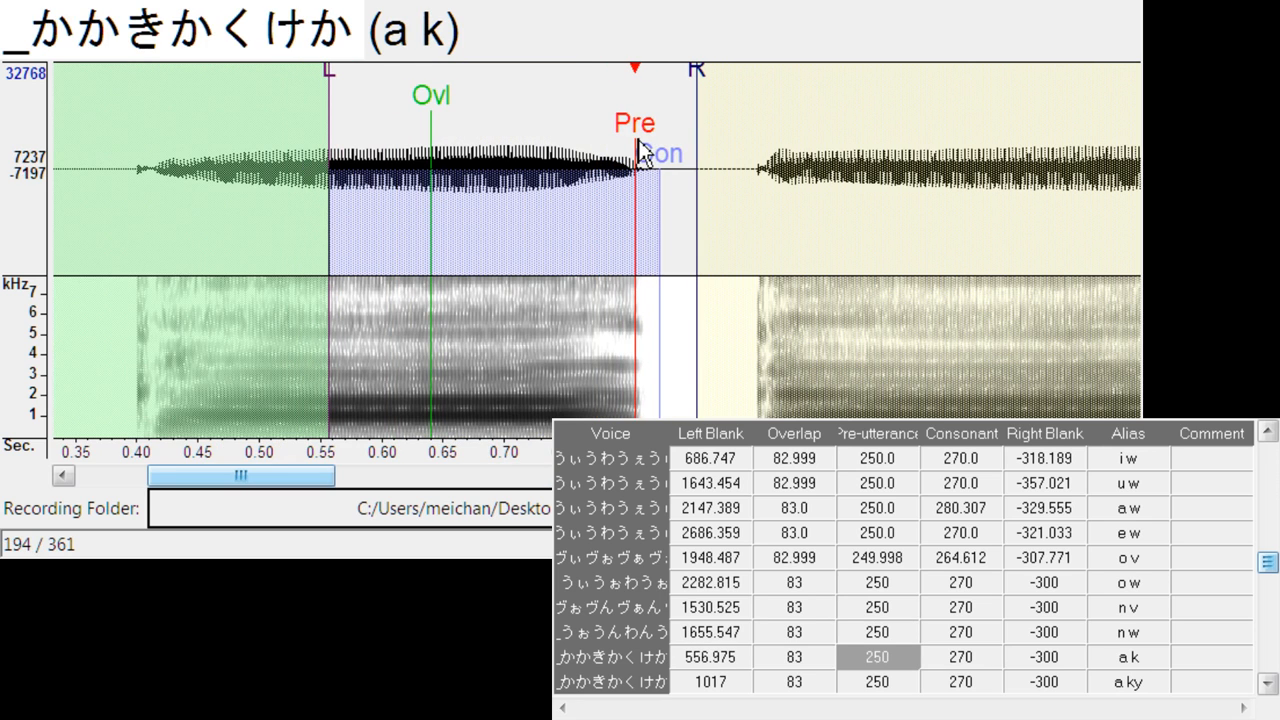
{"action": "left_click_drag", "start_coordinate": [700, 72], "coordinate": [733, 74]}
{"action": "key", "text": "Down"}
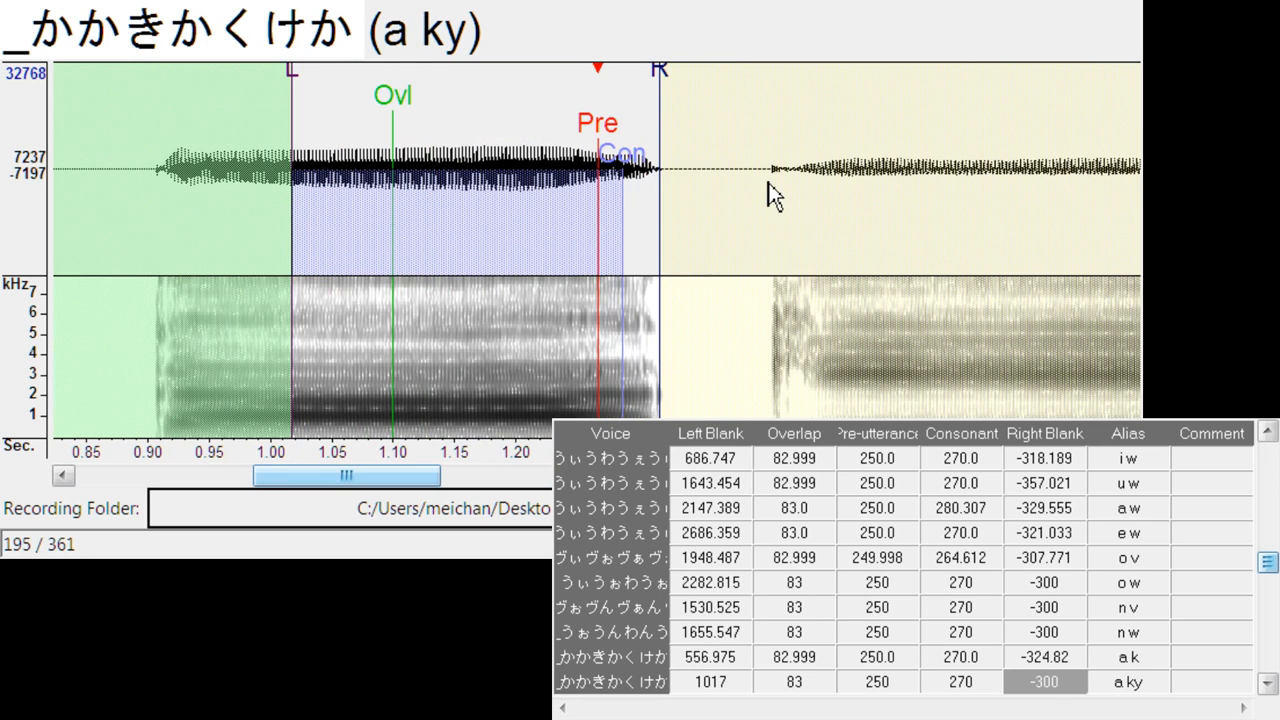
{"action": "left_click_drag", "start_coordinate": [593, 134], "coordinate": [657, 137]}
{"action": "left_click_drag", "start_coordinate": [717, 74], "coordinate": [755, 85]}
- Align i k at left blank about 1587.6, right blank about -330.5, and u k at left blank about 2636.2, right blank about -329.6
{"action": "key", "text": "Down"}
{"action": "left_click_drag", "start_coordinate": [587, 122], "coordinate": [679, 118]}
{"action": "left_click_drag", "start_coordinate": [739, 72], "coordinate": [779, 77]}
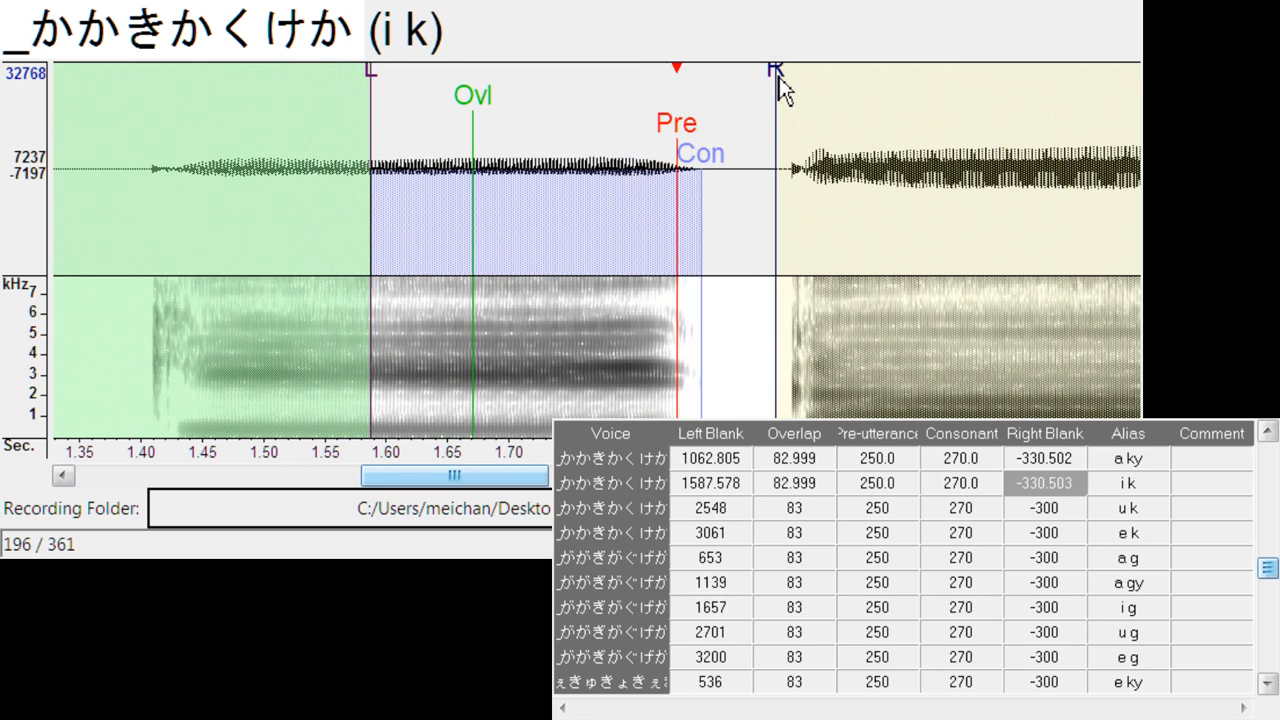
{"action": "key", "text": "Down"}
{"action": "mouse_move", "coordinate": [612, 124]}
{"action": "left_mouse_down"}
{"action": "mouse_move", "coordinate": [817, 84]}
{"action": "mouse_move", "coordinate": [811, 100]}
{"action": "left_mouse_up"}
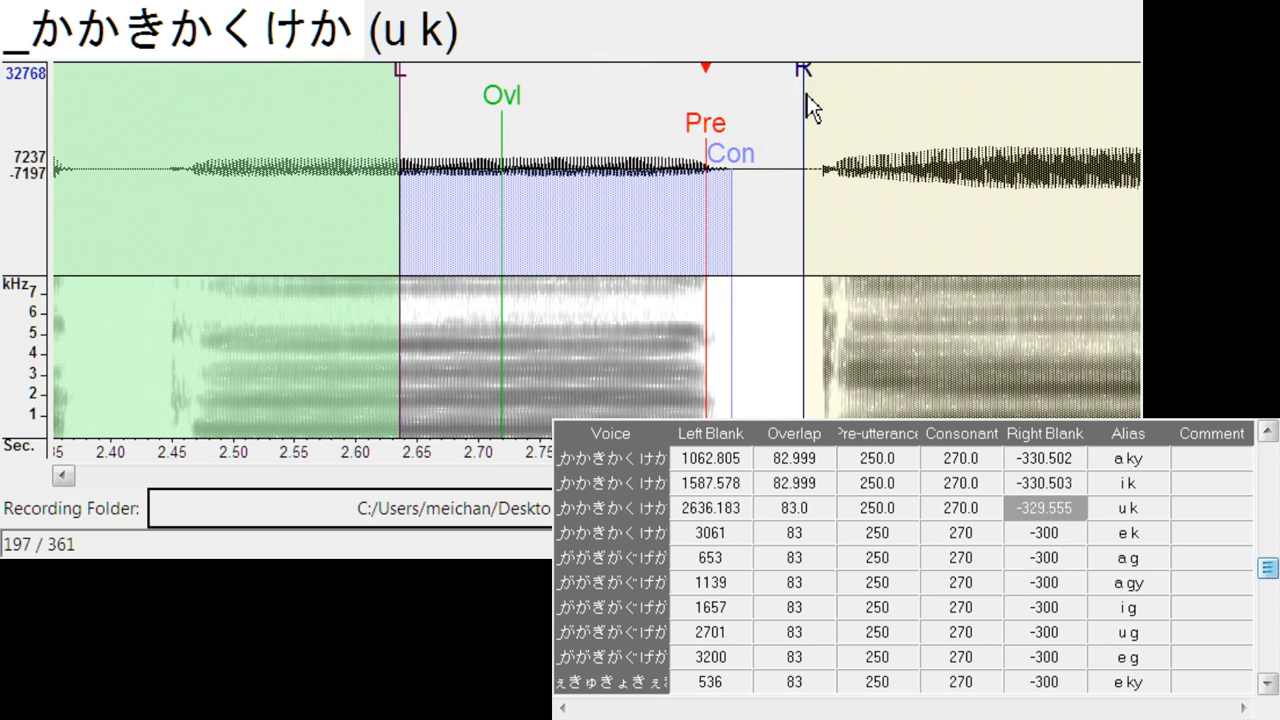
- Align e k at left blank about 3178.0, right blank about -305.9, and a g at left blank about 731.3, consonant about 257.6, right blank about -280.3
{"action": "key", "text": "Down"}
{"action": "left_click_drag", "start_coordinate": [597, 130], "coordinate": [752, 112]}
{"action": "left_click_drag", "start_coordinate": [808, 74], "coordinate": [812, 78]}
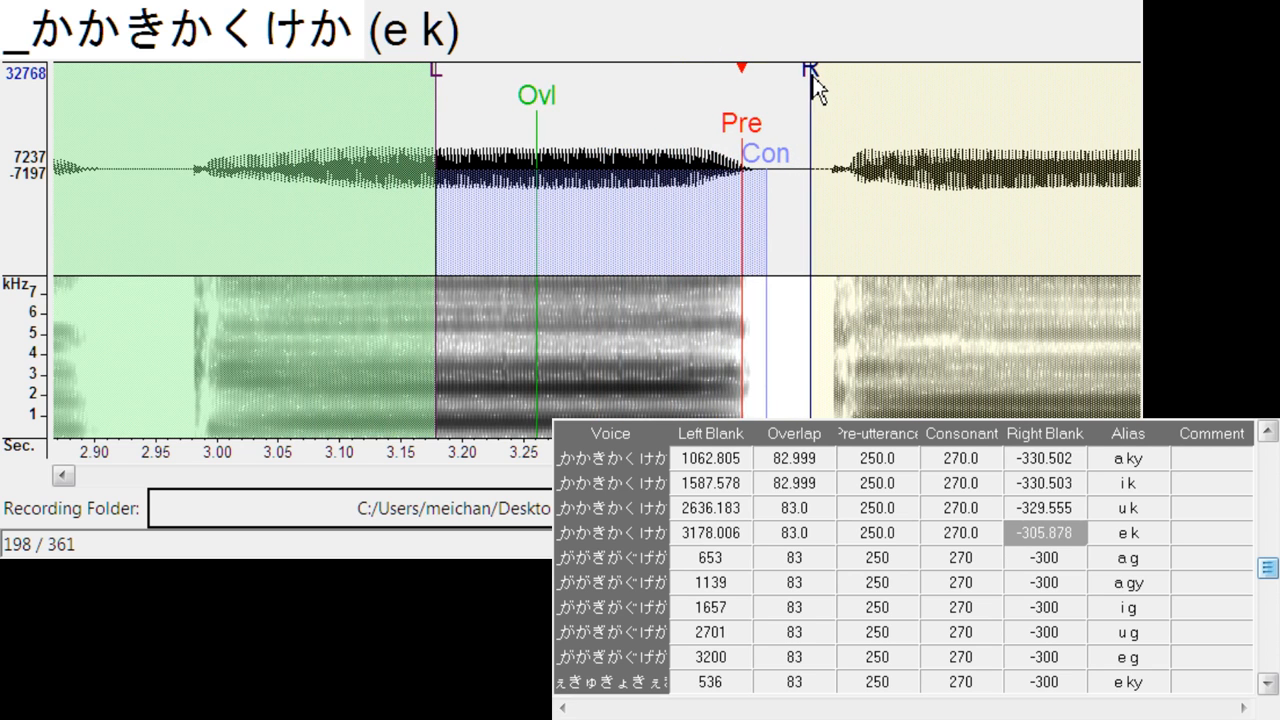
{"action": "key", "text": "Down"}
{"action": "mouse_move", "coordinate": [606, 124]}
{"action": "left_mouse_down"}
{"action": "mouse_move", "coordinate": [700, 128]}
{"action": "mouse_move", "coordinate": [706, 163]}
{"action": "left_mouse_up"}
{"action": "left_click_drag", "start_coordinate": [755, 70], "coordinate": [734, 90]}
- Align a gy at left blank about 1227.6, right blank about -292.6, and i g at left blank about 1782.7, consonant about 255.7, right blank about -275.6
{"action": "key", "text": "Down"}
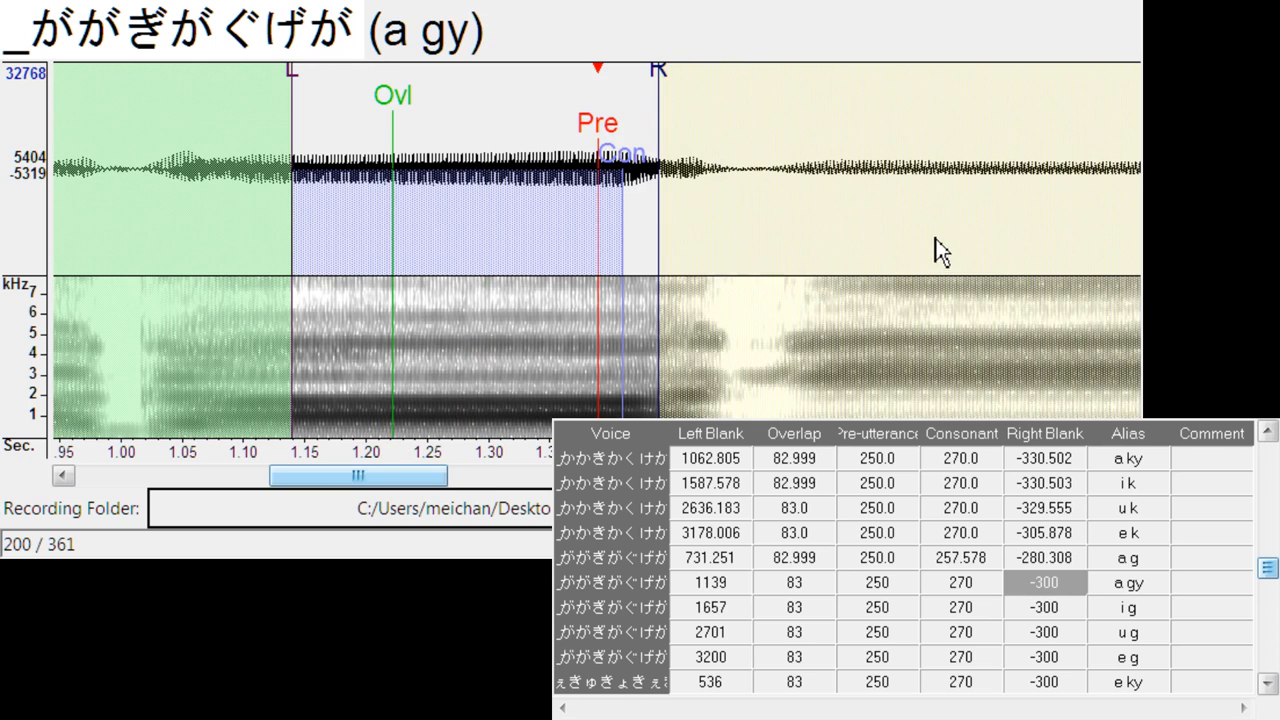
{"action": "left_click_drag", "start_coordinate": [605, 127], "coordinate": [709, 131]}
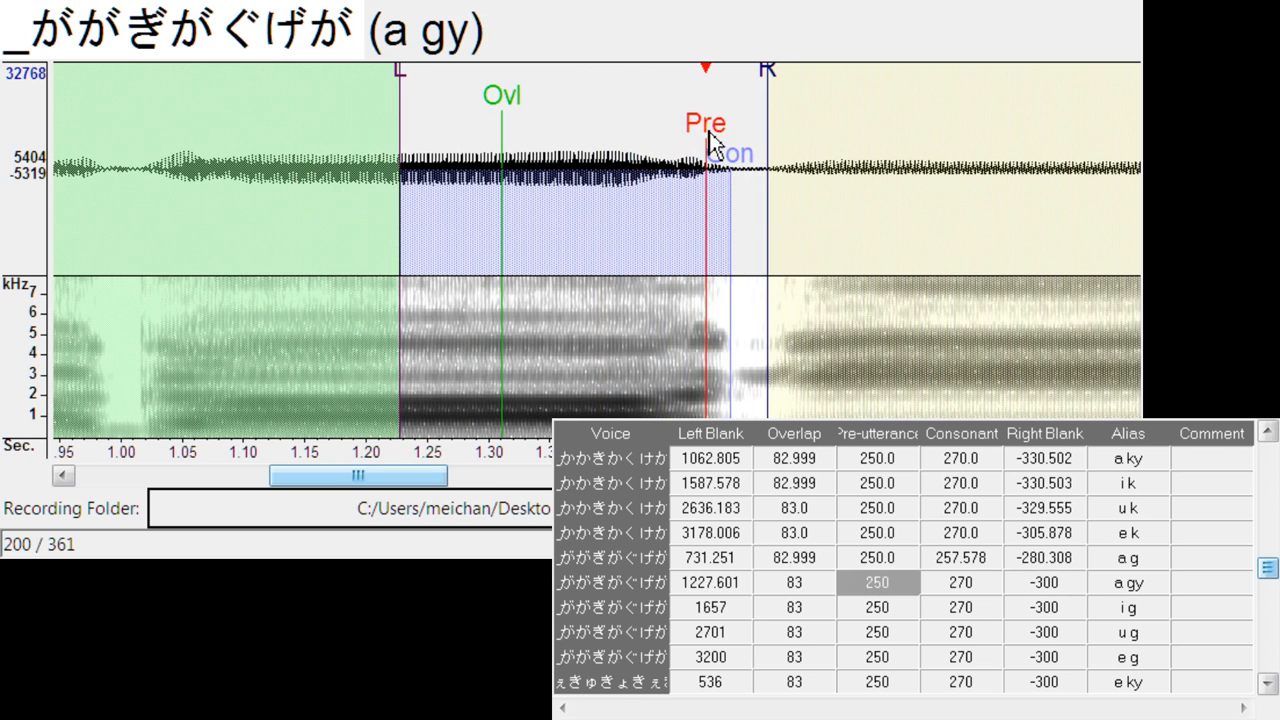
{"action": "left_click_drag", "start_coordinate": [790, 66], "coordinate": [758, 95]}
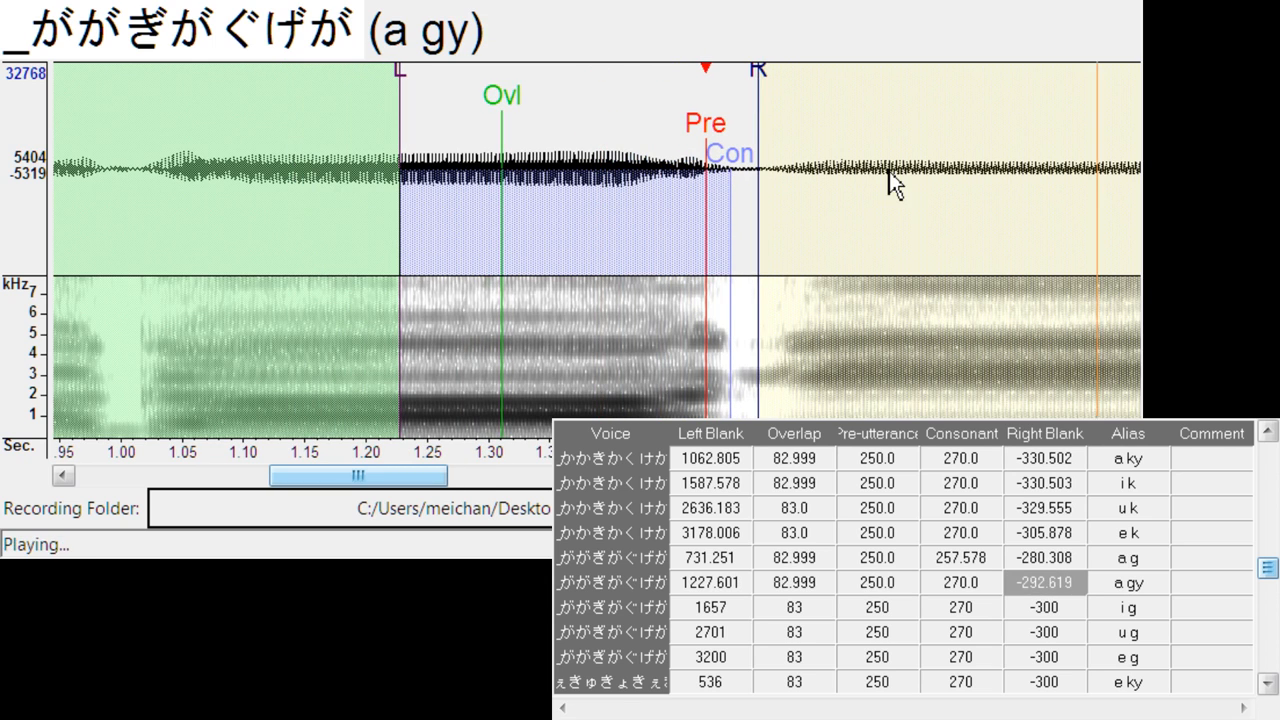
{"action": "key", "text": "Down"}
{"action": "mouse_move", "coordinate": [598, 121]}
{"action": "left_mouse_down"}
{"action": "mouse_move", "coordinate": [758, 193]}
{"action": "mouse_move", "coordinate": [760, 210]}
{"action": "left_mouse_up"}
{"action": "left_click_drag", "start_coordinate": [777, 160], "coordinate": [760, 166]}
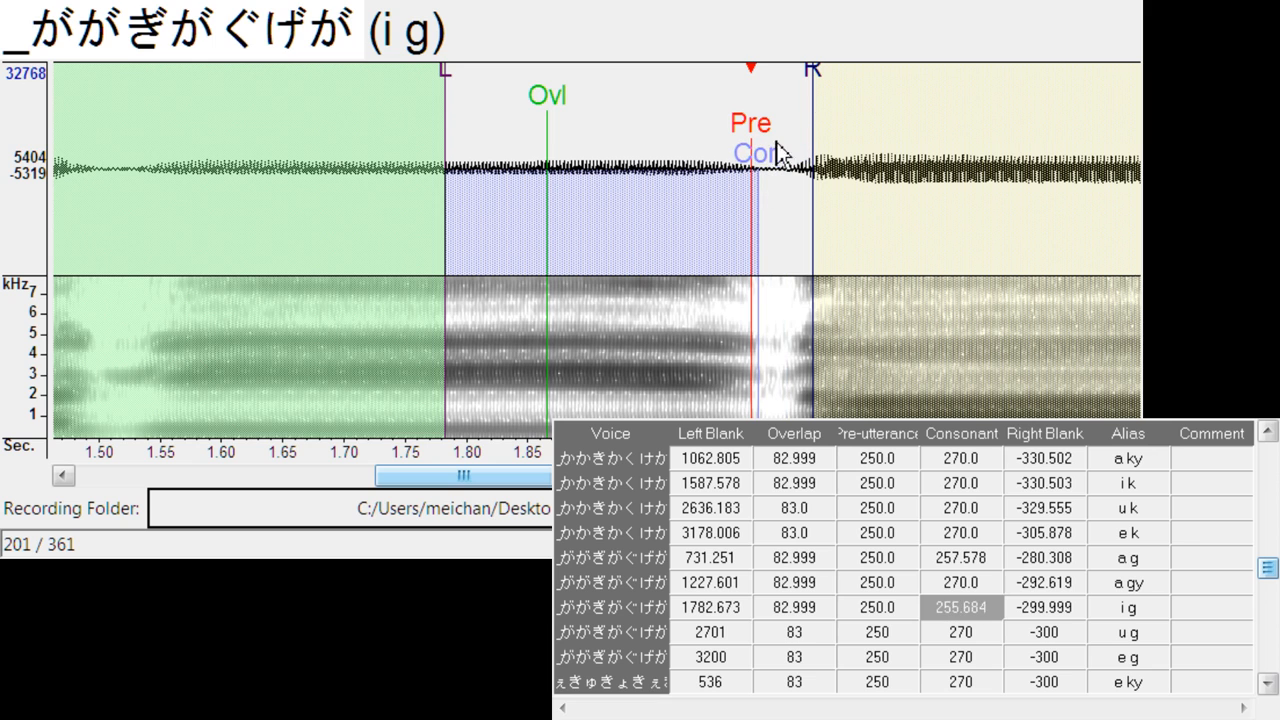
{"action": "left_click_drag", "start_coordinate": [810, 80], "coordinate": [786, 84]}
- Align u g at left blank about 2831.3, consonant about 259.5, right blank about -286.9, and advance to e g
{"action": "key", "text": "Down"}
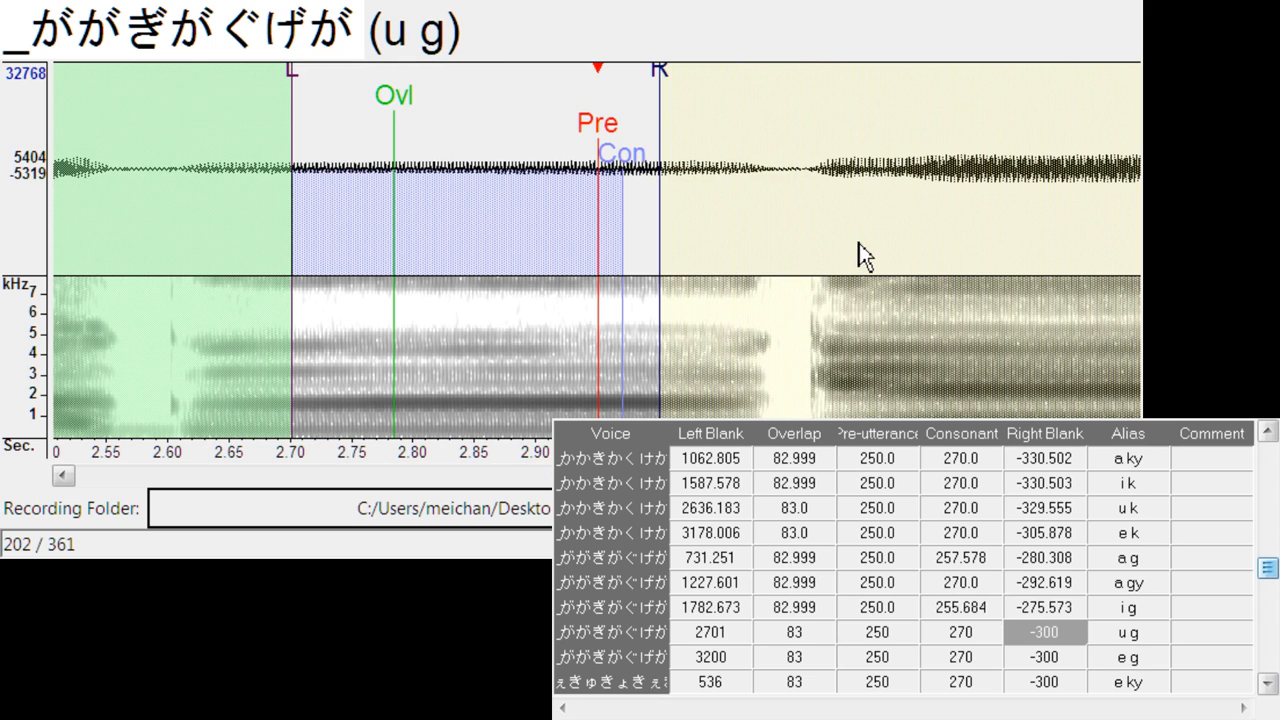
{"action": "mouse_move", "coordinate": [595, 122]}
{"action": "left_mouse_down"}
{"action": "mouse_move", "coordinate": [761, 168]}
{"action": "mouse_move", "coordinate": [770, 183]}
{"action": "left_mouse_up"}
{"action": "left_click_drag", "start_coordinate": [812, 79], "coordinate": [808, 83]}
{"action": "key", "text": "Down"}
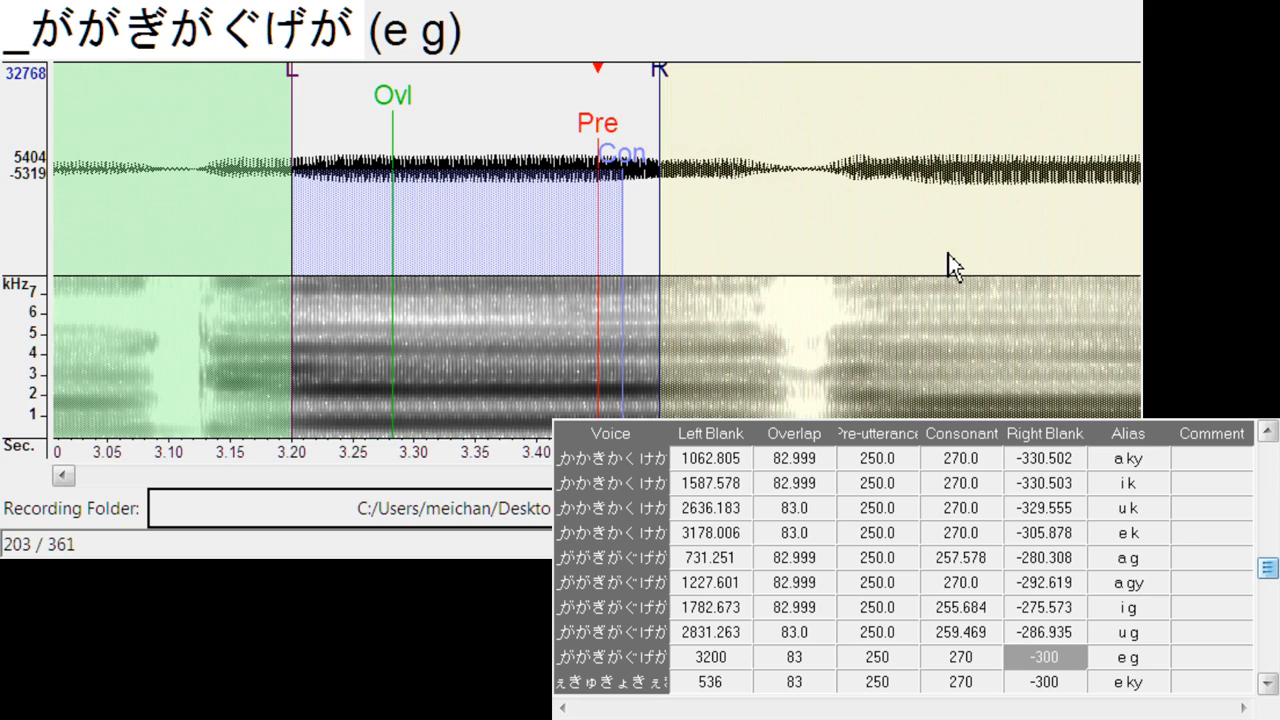
- Align e g at left blank about 3337.1, right blank about -286.0, and e ky at left blank about 561.7, right blank about -304.0
{"action": "left_click_drag", "start_coordinate": [605, 130], "coordinate": [773, 150]}
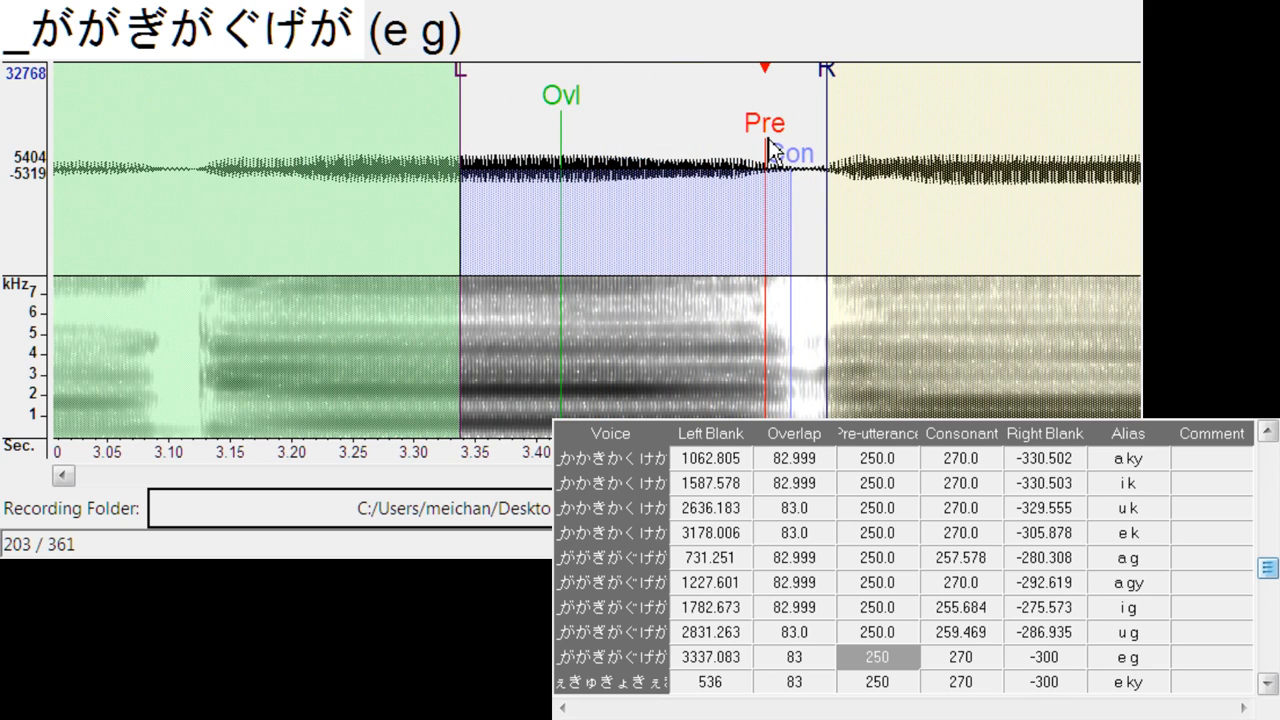
{"action": "left_click_drag", "start_coordinate": [838, 83], "coordinate": [821, 84]}
{"action": "key", "text": "Down"}
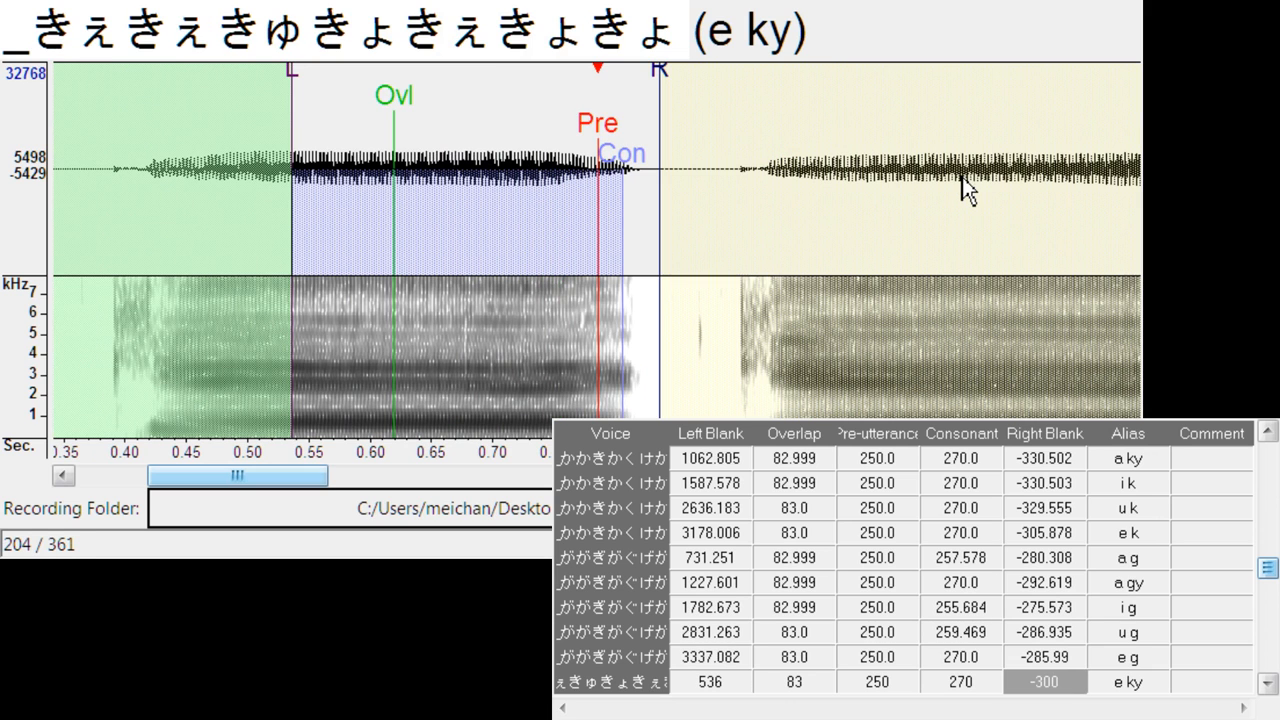
{"action": "left_click_drag", "start_coordinate": [597, 127], "coordinate": [634, 129]}
{"action": "mouse_move", "coordinate": [690, 72]}
{"action": "left_mouse_down"}
{"action": "mouse_move", "coordinate": [709, 79]}
{"action": "mouse_move", "coordinate": [700, 97]}
{"action": "left_mouse_up"}
{"action": "key", "text": "Down"}
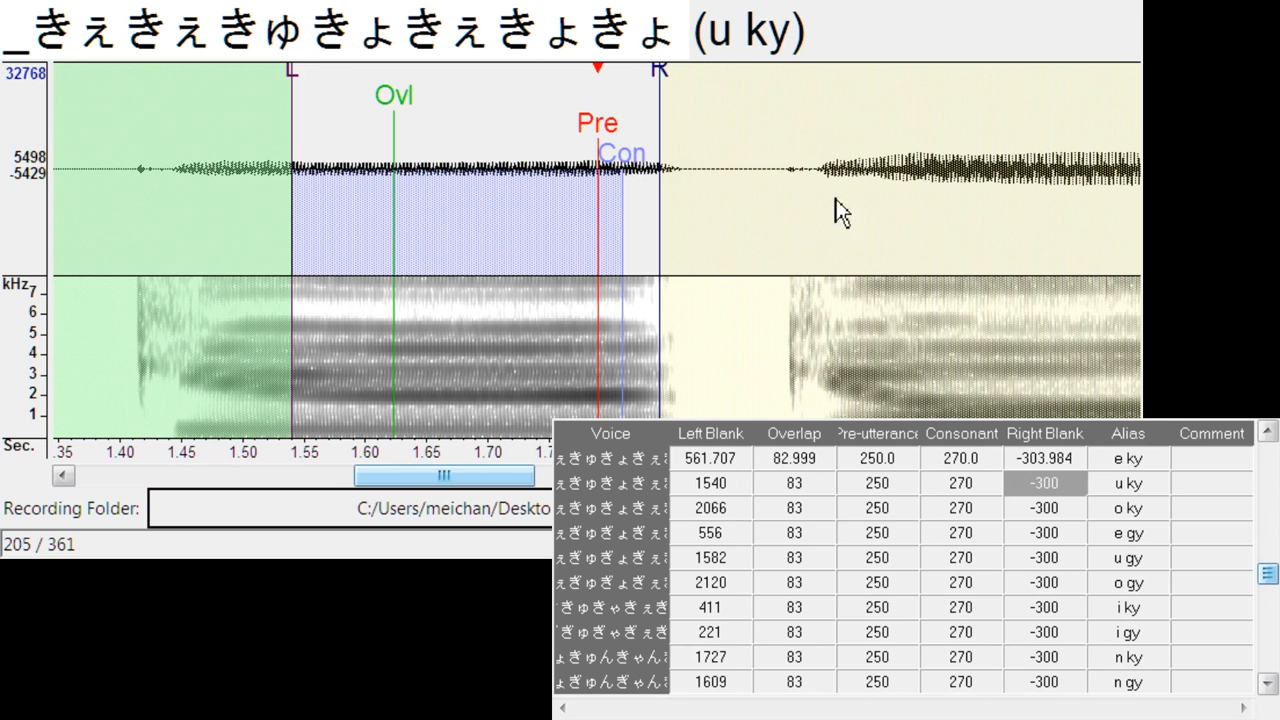
- Align u ky at left blank about 1602.7, right blank about -326.7, and o ky at left blank about 2151.2, right blank about -327.7
{"action": "left_click_drag", "start_coordinate": [621, 134], "coordinate": [680, 128]}
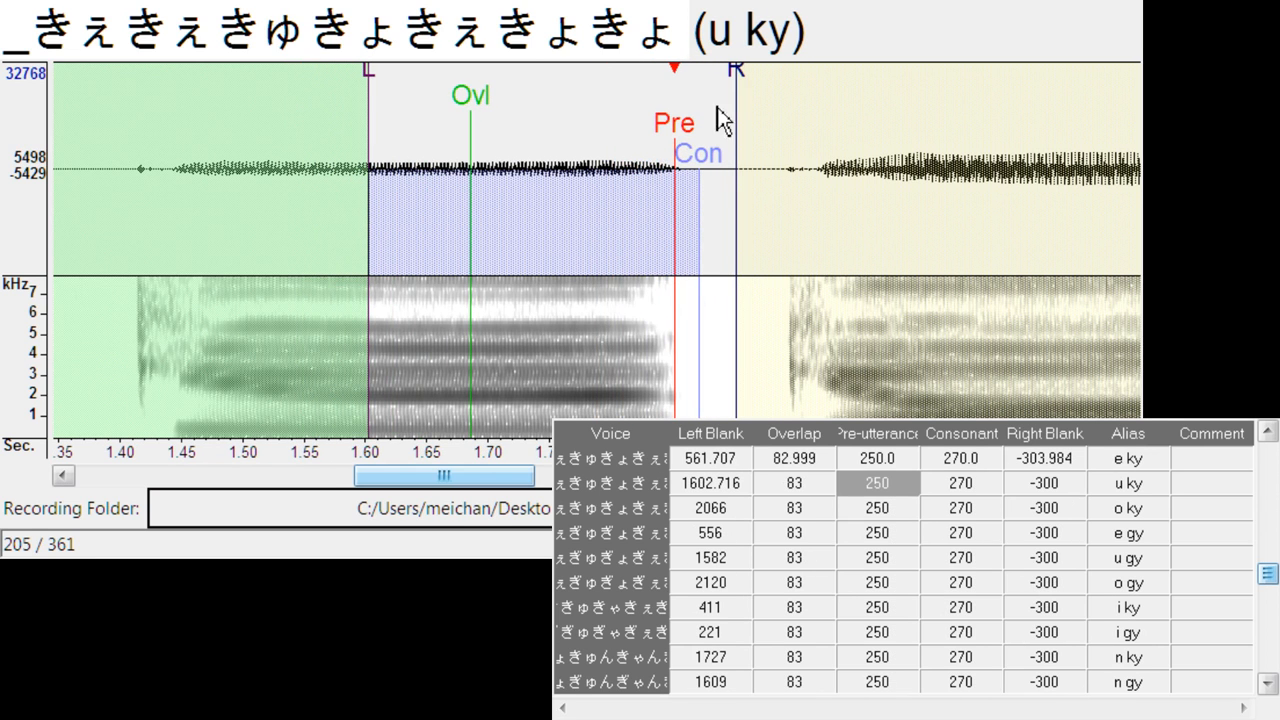
{"action": "left_click_drag", "start_coordinate": [750, 88], "coordinate": [772, 85]}
{"action": "key", "text": "Down"}
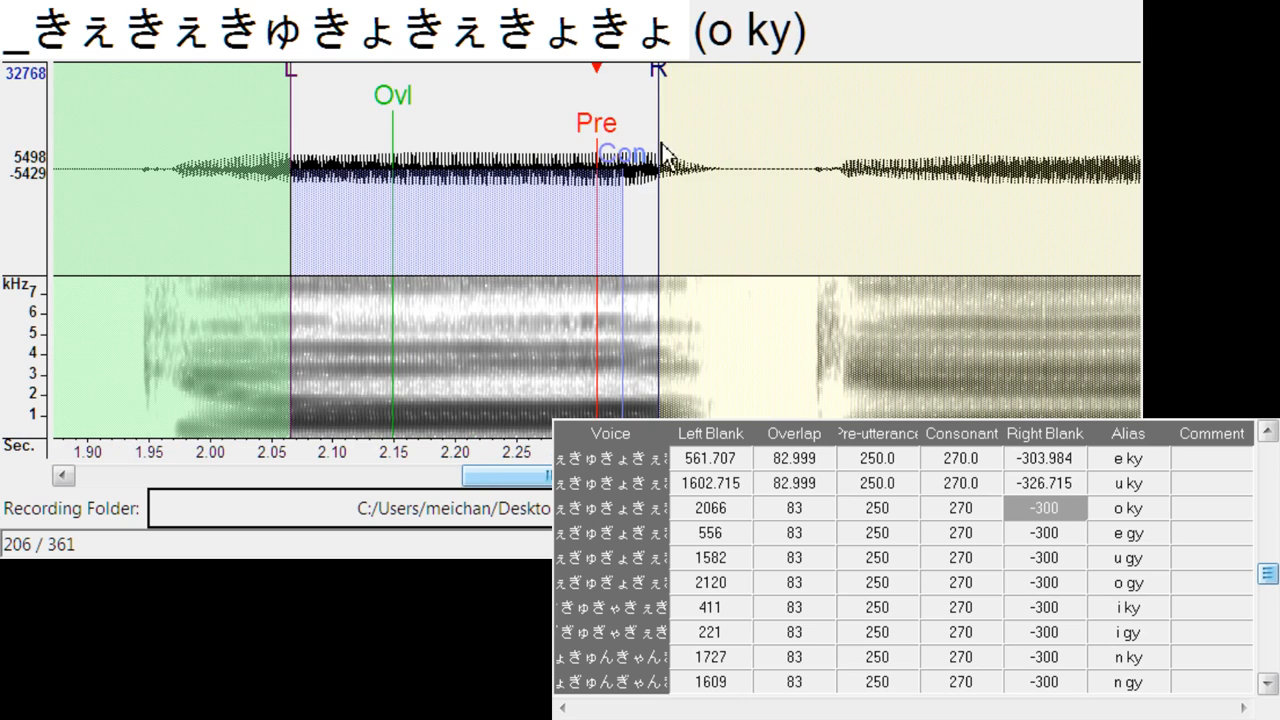
{"action": "mouse_move", "coordinate": [602, 126]}
{"action": "left_mouse_down"}
{"action": "mouse_move", "coordinate": [655, 125]}
{"action": "mouse_move", "coordinate": [799, 80]}
{"action": "left_mouse_up"}
{"action": "key", "text": "Down"}
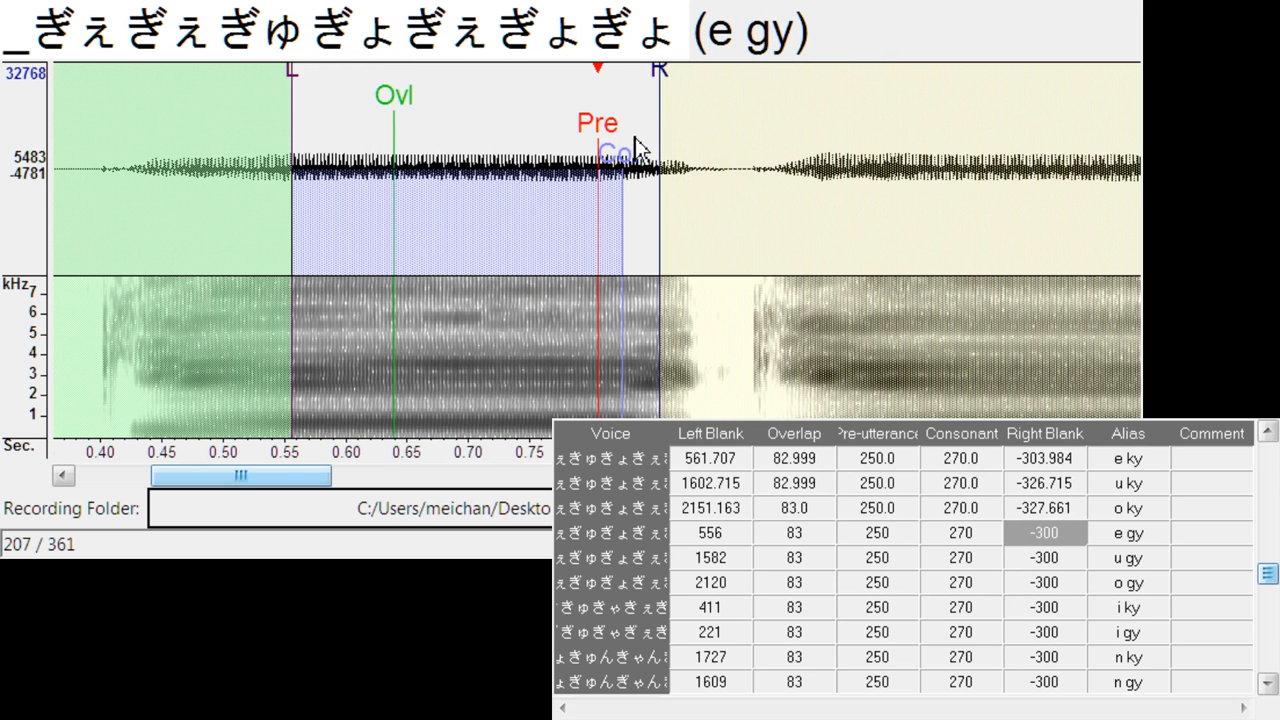
- Align e gy at left blank about 630.8, right blank about -293.6, and u gy at left blank about 1670.9, consonant about 262.2
{"action": "left_click_drag", "start_coordinate": [600, 125], "coordinate": [697, 127]}
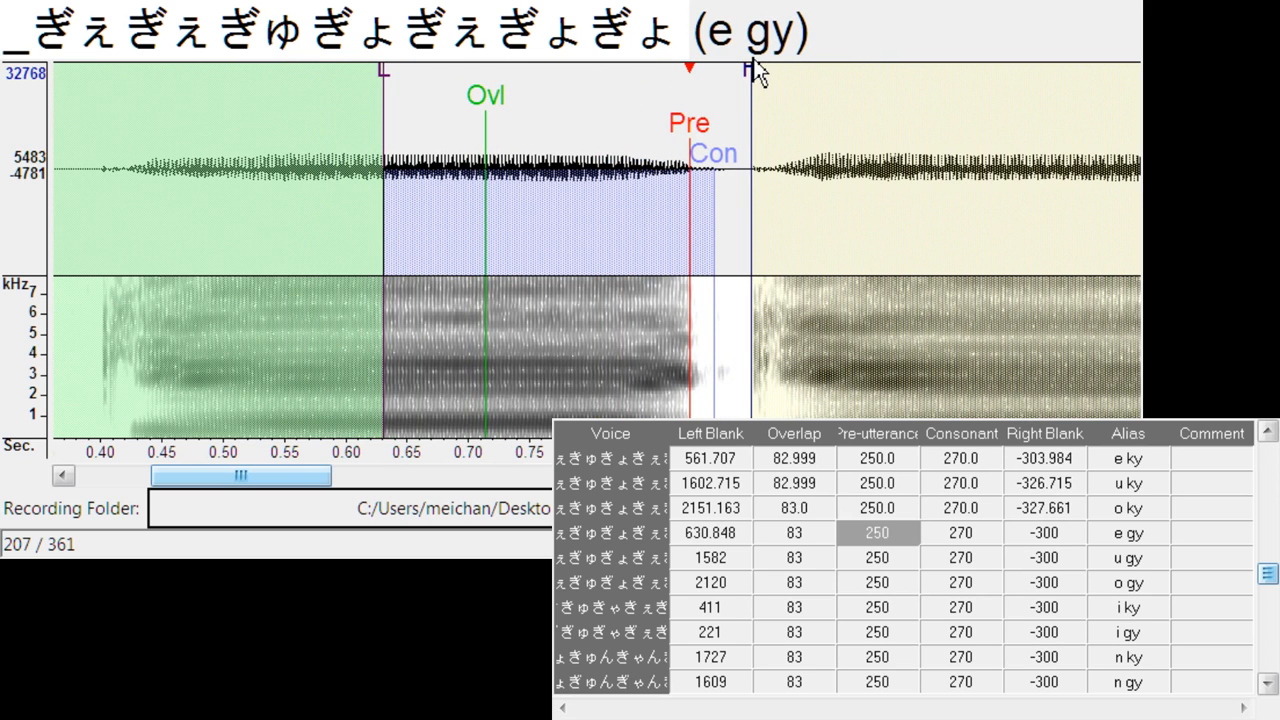
{"action": "left_click_drag", "start_coordinate": [754, 70], "coordinate": [747, 85]}
{"action": "key", "text": "Down"}
{"action": "mouse_move", "coordinate": [604, 139]}
{"action": "left_mouse_down"}
{"action": "mouse_move", "coordinate": [668, 134]}
{"action": "mouse_move", "coordinate": [614, 157]}
{"action": "mouse_move", "coordinate": [609, 134]}
{"action": "mouse_move", "coordinate": [712, 133]}
{"action": "left_mouse_up"}
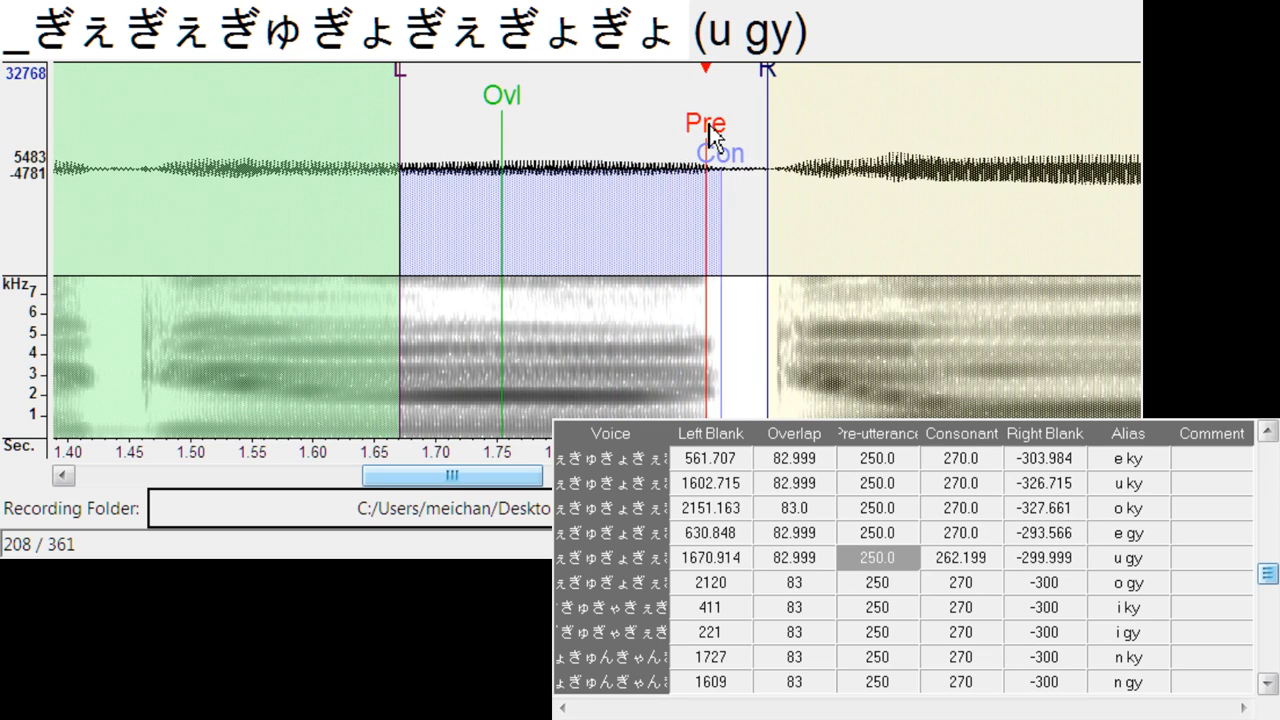
{"action": "key", "text": "Down"}
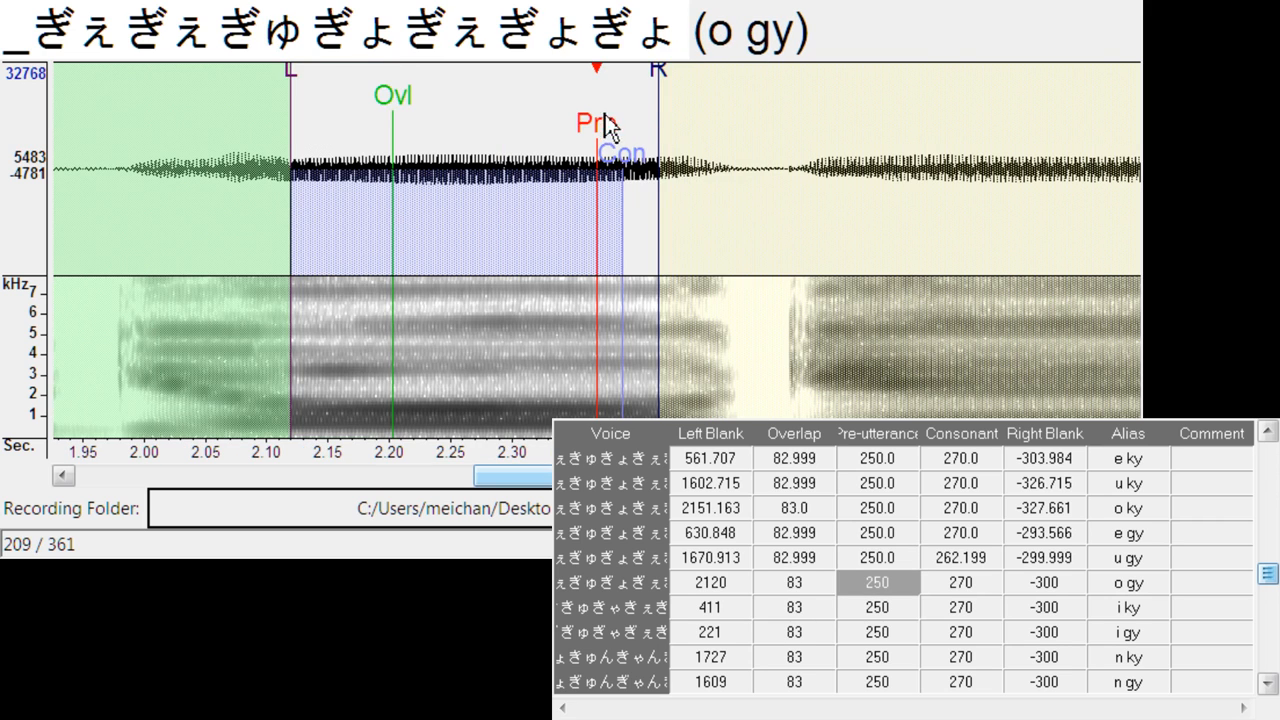
- Align o gy at left blank about 2221.3, right blank about -294.5, and i ky at left blank about 438.6
{"action": "mouse_move", "coordinate": [603, 126]}
{"action": "left_mouse_down"}
{"action": "mouse_move", "coordinate": [740, 116]}
{"action": "mouse_move", "coordinate": [725, 117]}
{"action": "left_mouse_up"}
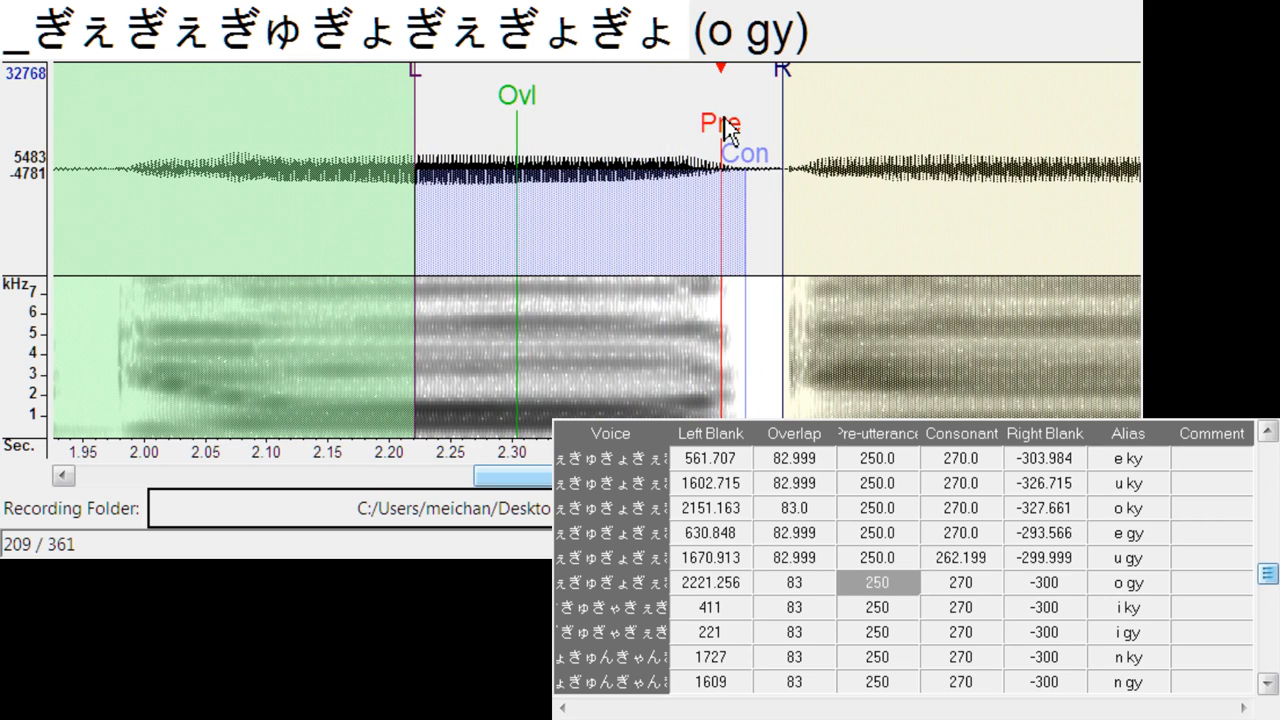
{"action": "left_click_drag", "start_coordinate": [784, 70], "coordinate": [778, 72]}
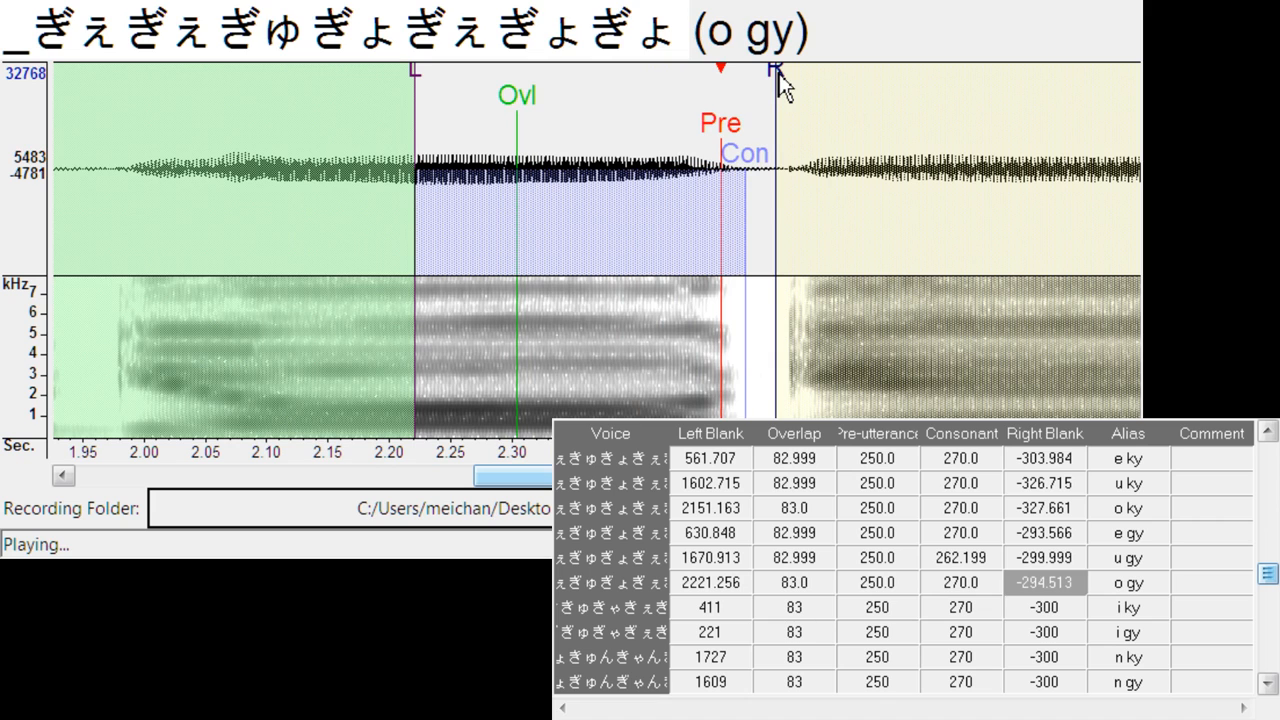
{"action": "key", "text": "Down"}
{"action": "left_click_drag", "start_coordinate": [601, 127], "coordinate": [666, 126]}
{"action": "key", "text": "Down"}
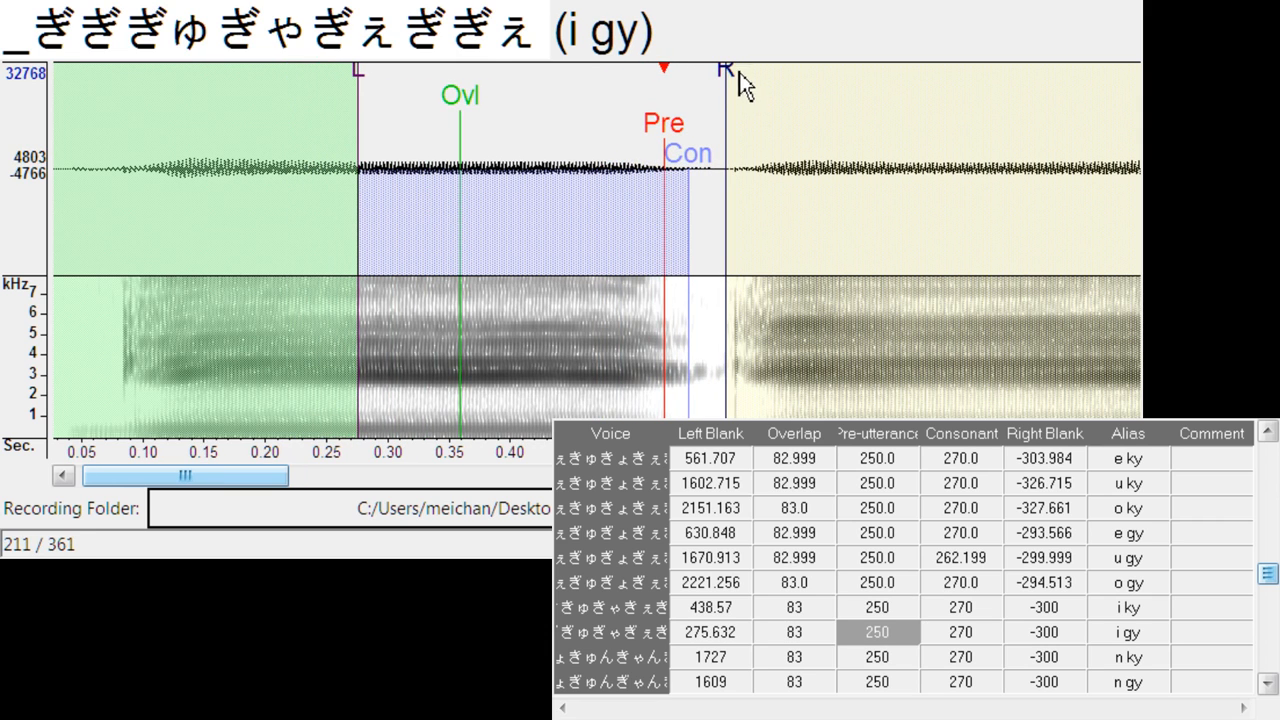
- Align i gy at left blank about 275.6, right blank about -295.5, and n ky at left blank about 1560.2, right blank about -332.4
{"action": "left_click_drag", "start_coordinate": [739, 72], "coordinate": [723, 79]}
{"action": "key", "text": "Down"}
{"action": "mouse_move", "coordinate": [634, 128]}
{"action": "left_mouse_down"}
{"action": "mouse_move", "coordinate": [593, 128]}
{"action": "mouse_move", "coordinate": [404, 245]}
{"action": "mouse_move", "coordinate": [396, 236]}
{"action": "left_mouse_up"}
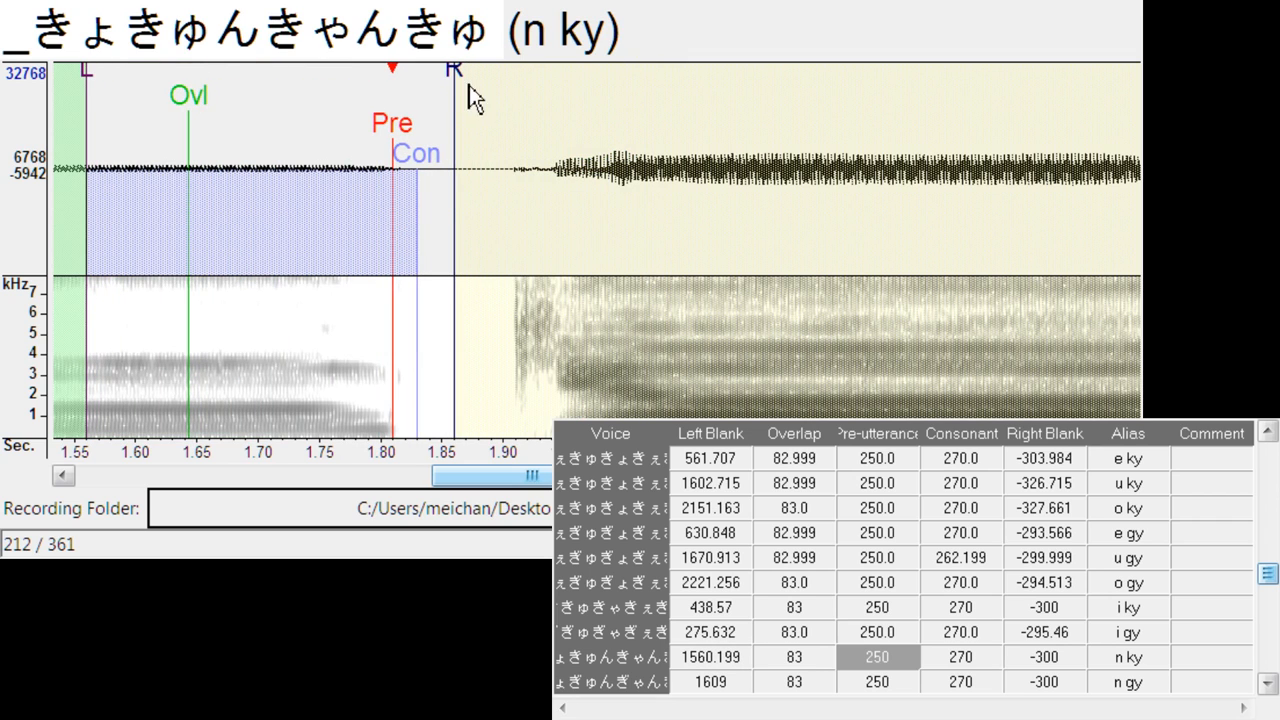
{"action": "left_click_drag", "start_coordinate": [469, 85], "coordinate": [493, 88]}
{"action": "key", "text": "Down"}
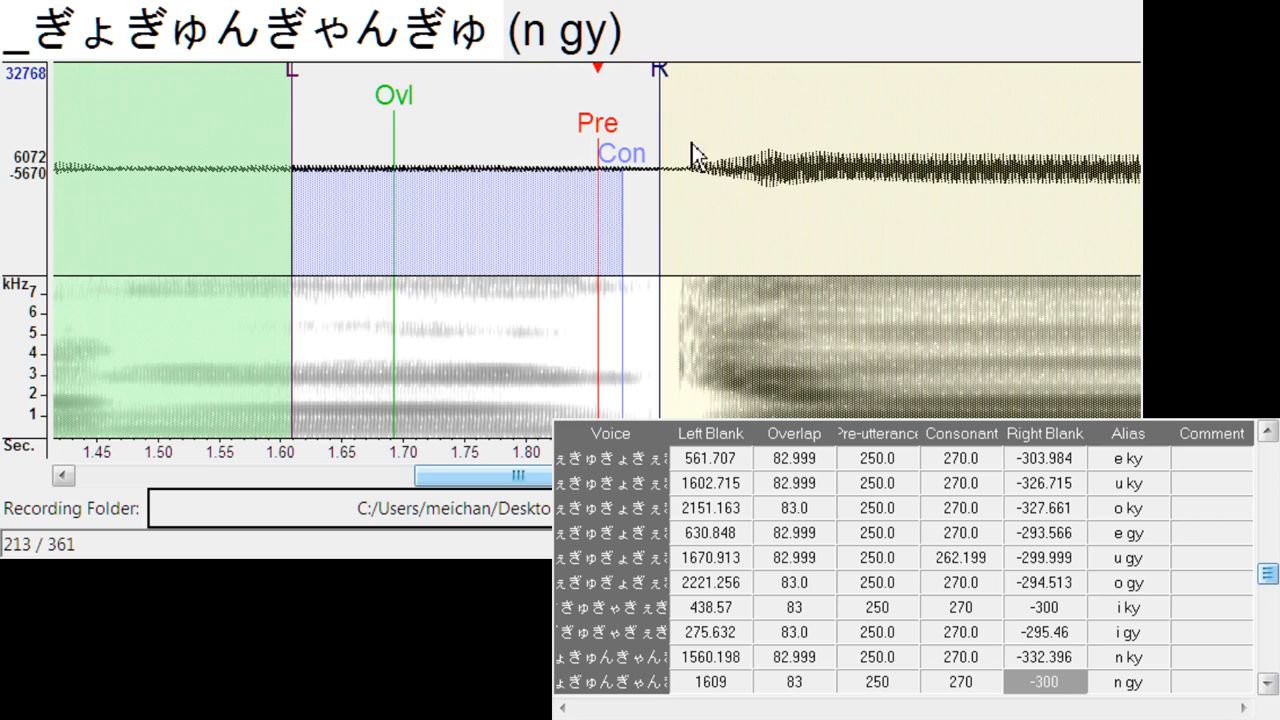
- Align n gy at left blank about 1612.9, and o k at left blank about 2045.1, right blank about -308.7
{"action": "mouse_move", "coordinate": [625, 133]}
{"action": "left_mouse_down"}
{"action": "mouse_move", "coordinate": [620, 155]}
{"action": "mouse_move", "coordinate": [606, 153]}
{"action": "mouse_move", "coordinate": [624, 113]}
{"action": "mouse_move", "coordinate": [695, 113]}
{"action": "left_mouse_up"}
{"action": "key", "text": "Down"}
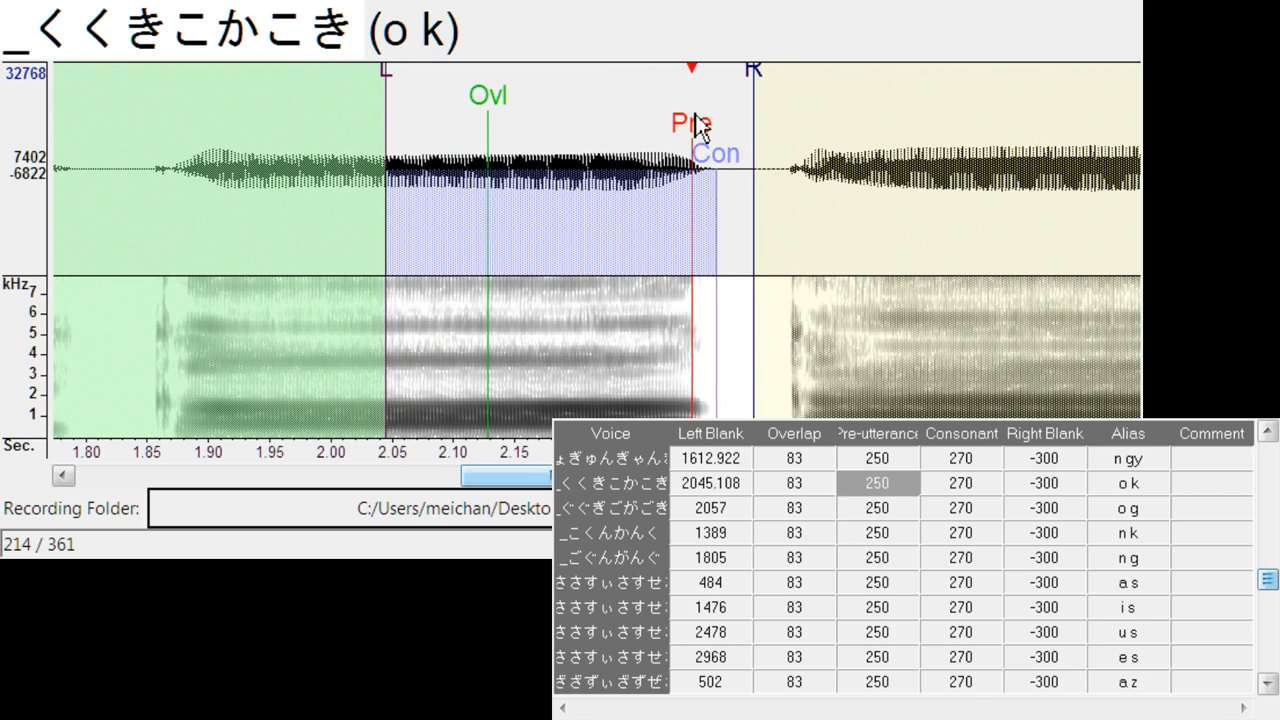
{"action": "left_click_drag", "start_coordinate": [745, 67], "coordinate": [767, 86]}
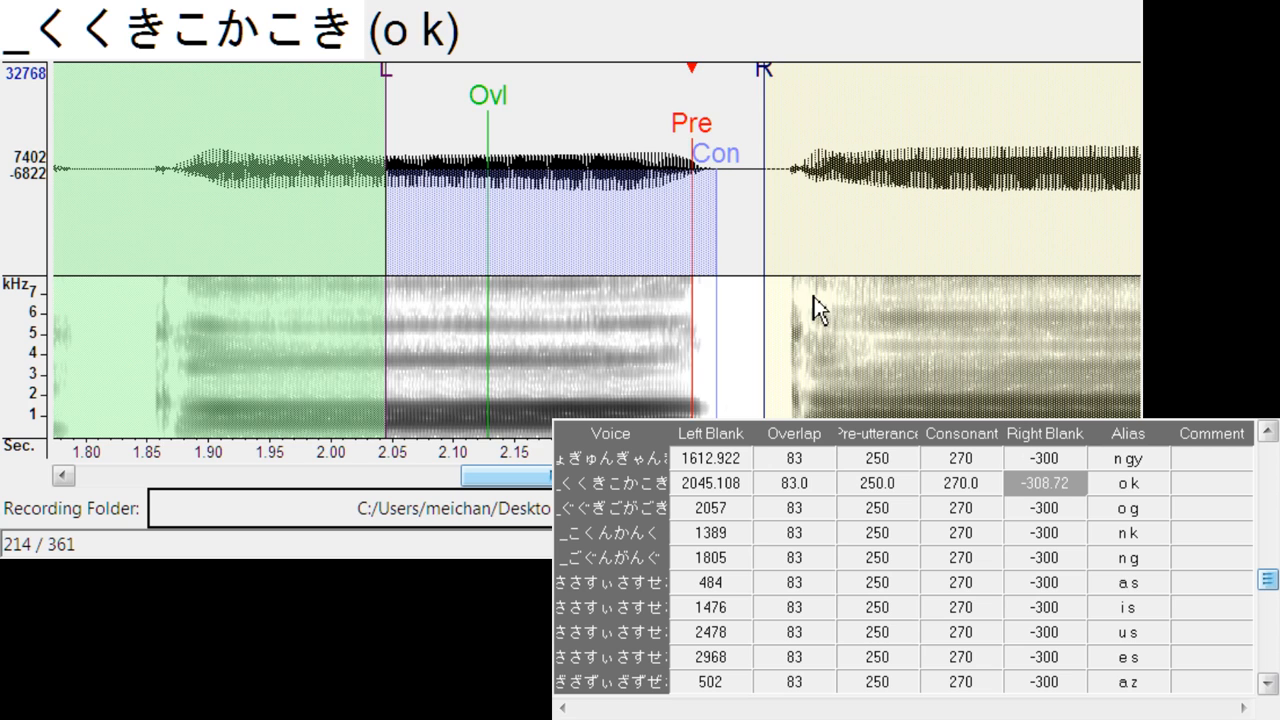
{"action": "key", "text": "Down"}
- Align o g at left blank about 2171.1, consonant about 260.4 and right blank about -281.3
{"action": "mouse_move", "coordinate": [621, 131]}
{"action": "left_mouse_down"}
{"action": "mouse_move", "coordinate": [706, 129]}
{"action": "mouse_move", "coordinate": [753, 157]}
{"action": "left_mouse_up"}
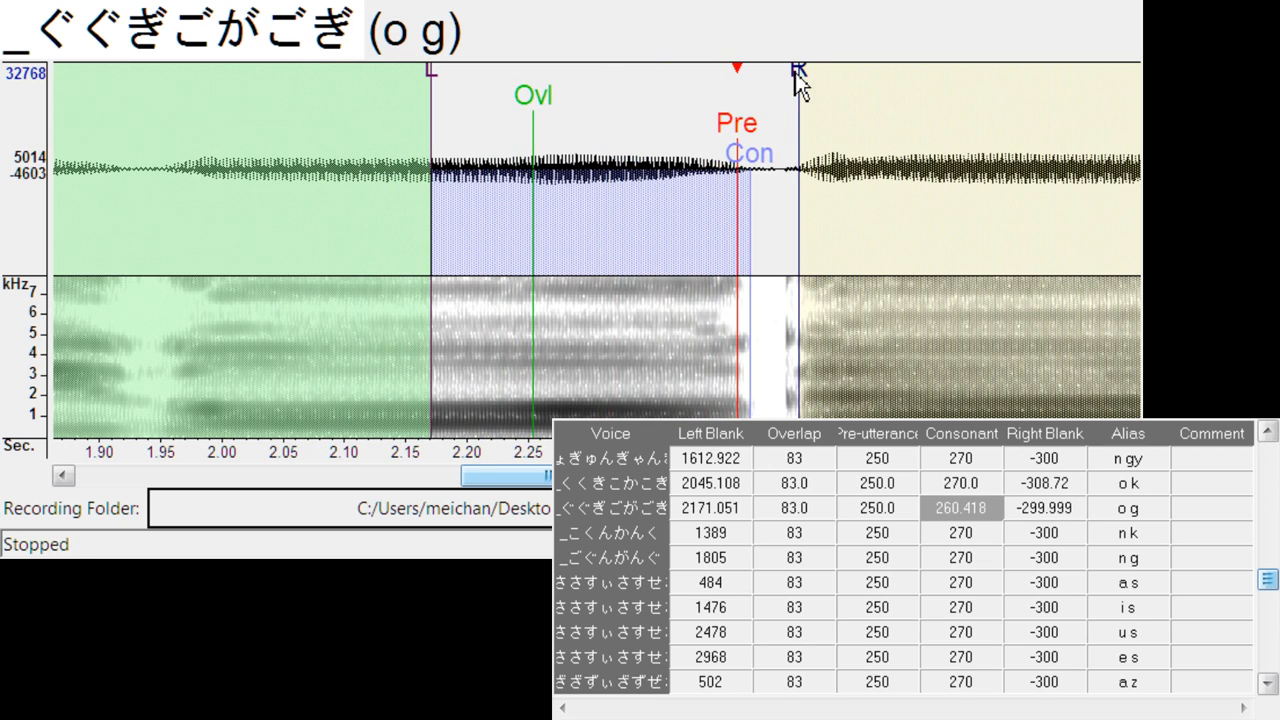
{"action": "mouse_move", "coordinate": [797, 85]}
{"action": "left_mouse_down"}
{"action": "mouse_move", "coordinate": [775, 88]}
{"action": "mouse_move", "coordinate": [781, 100]}
{"action": "left_mouse_up"}
{"action": "key", "text": "Down"}
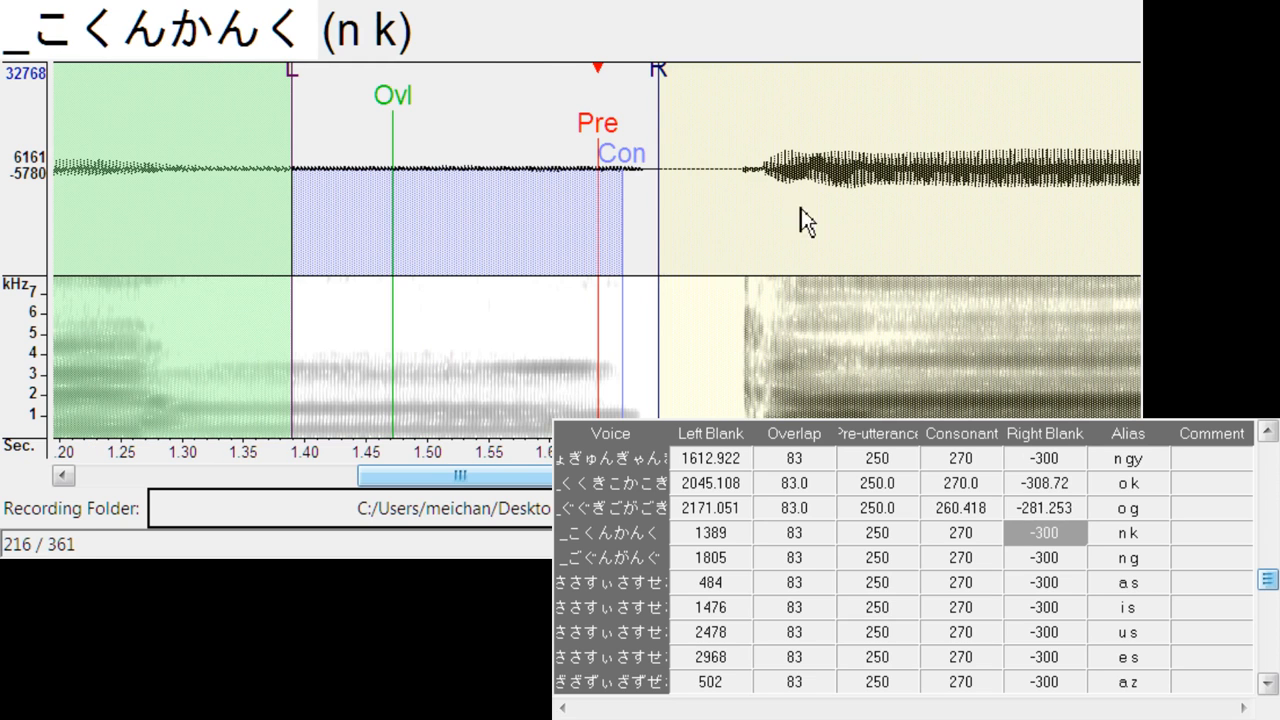
- Align n k at left blank about 1426.3 and n g at left blank about 1575.0
{"action": "mouse_move", "coordinate": [620, 140]}
{"action": "left_mouse_down"}
{"action": "mouse_move", "coordinate": [647, 145]}
{"action": "mouse_move", "coordinate": [320, 163]}
{"action": "left_mouse_up"}
{"action": "key", "text": "Down"}
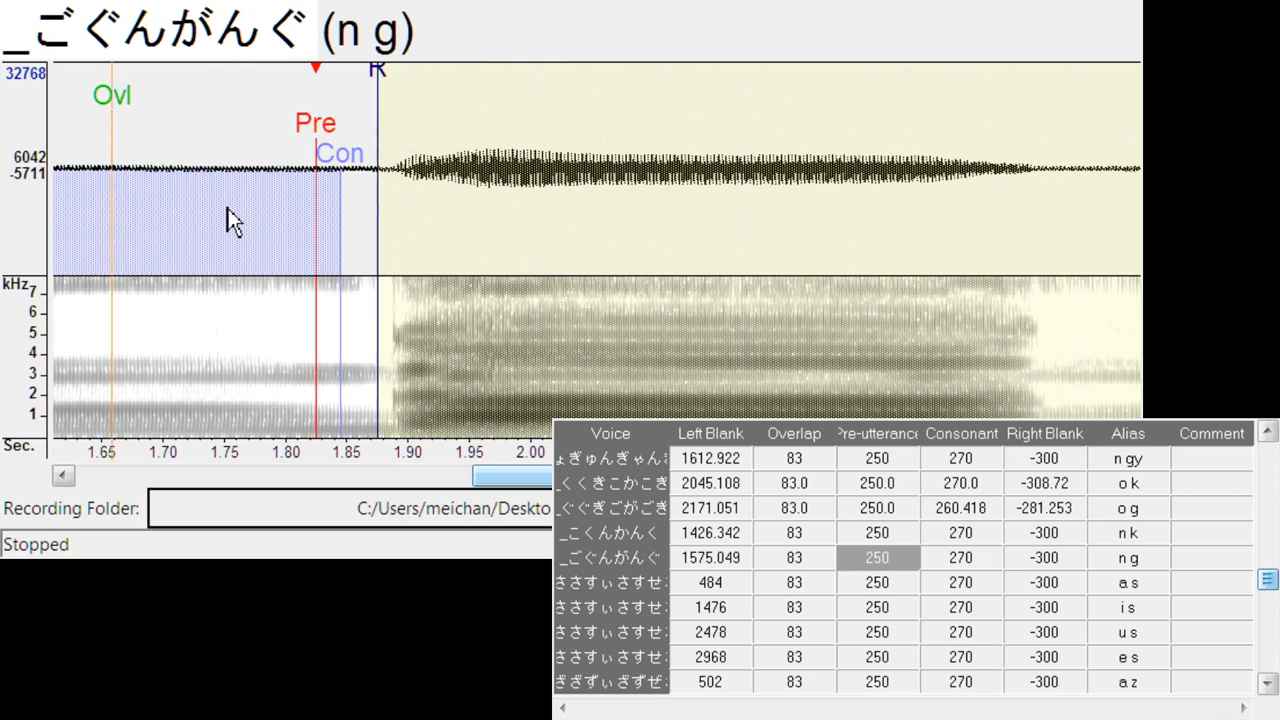
{"action": "key", "text": "Down"}
- Align a s at left blank about 511.5 and right blank about -333.3
{"action": "left_click_drag", "start_coordinate": [600, 122], "coordinate": [635, 121]}
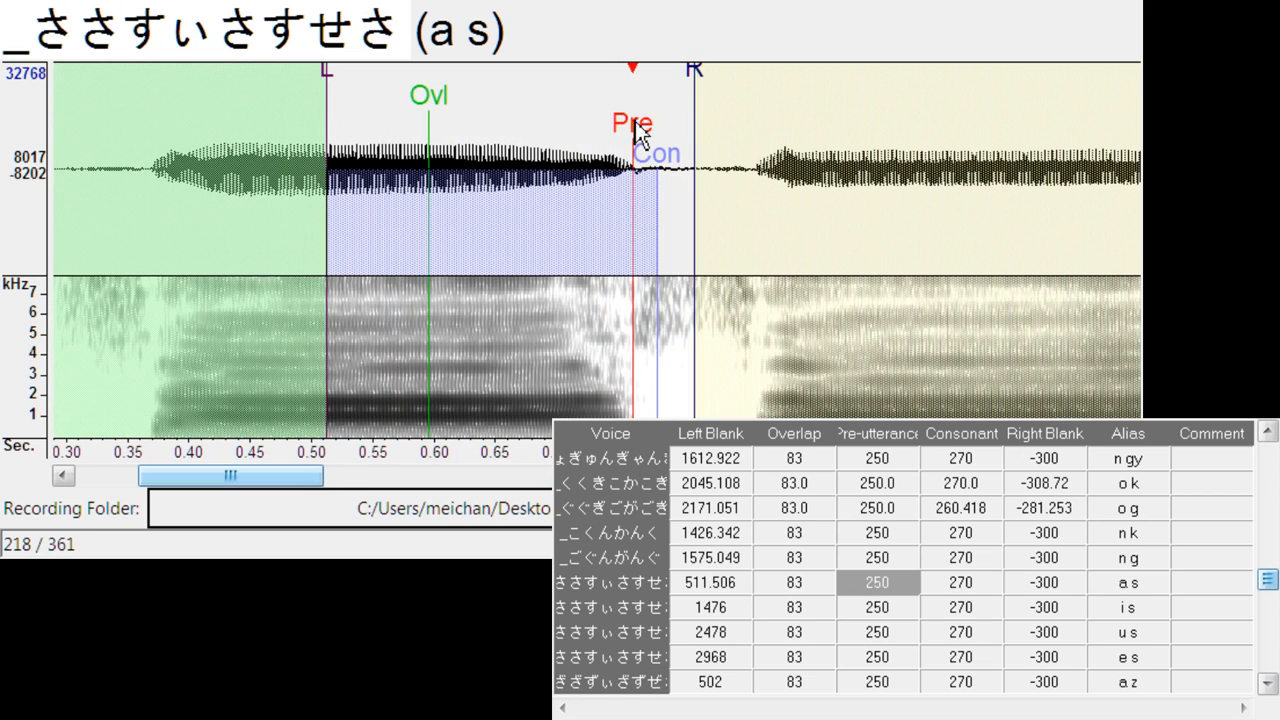
{"action": "left_click", "coordinate": [697, 80]}
{"action": "left_click_drag", "start_coordinate": [697, 80], "coordinate": [737, 80]}
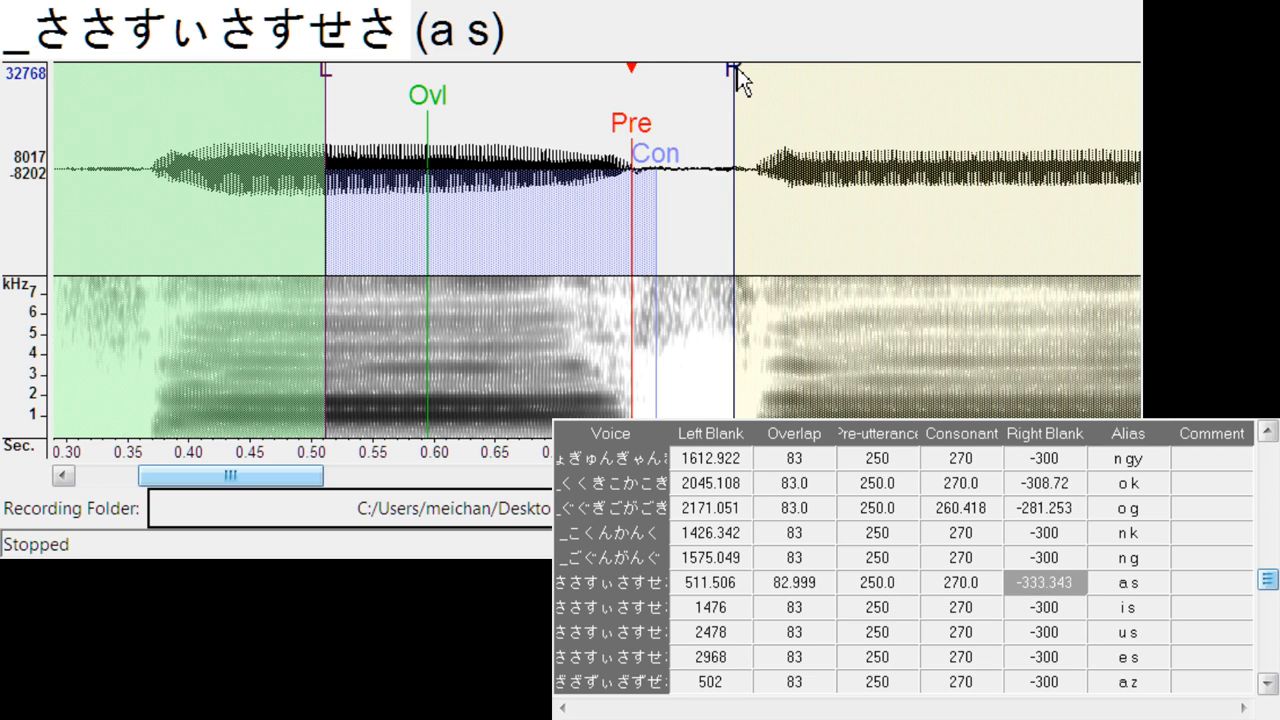
{"action": "key", "text": "Down"}
- Align i s at left blank about 1503.3, consonant about 285.0, right blank about -349.4, and u s at left blank about 2517.8
{"action": "left_click_drag", "start_coordinate": [601, 124], "coordinate": [634, 121]}
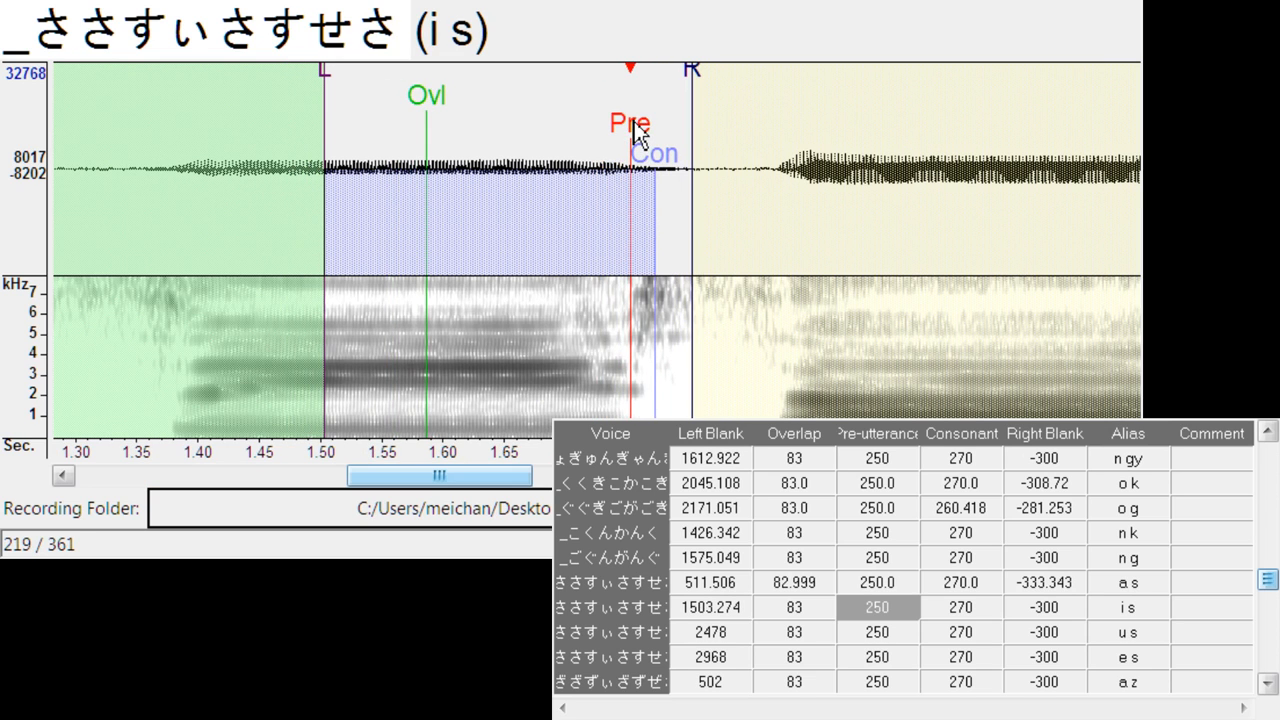
{"action": "left_click_drag", "start_coordinate": [700, 85], "coordinate": [760, 92]}
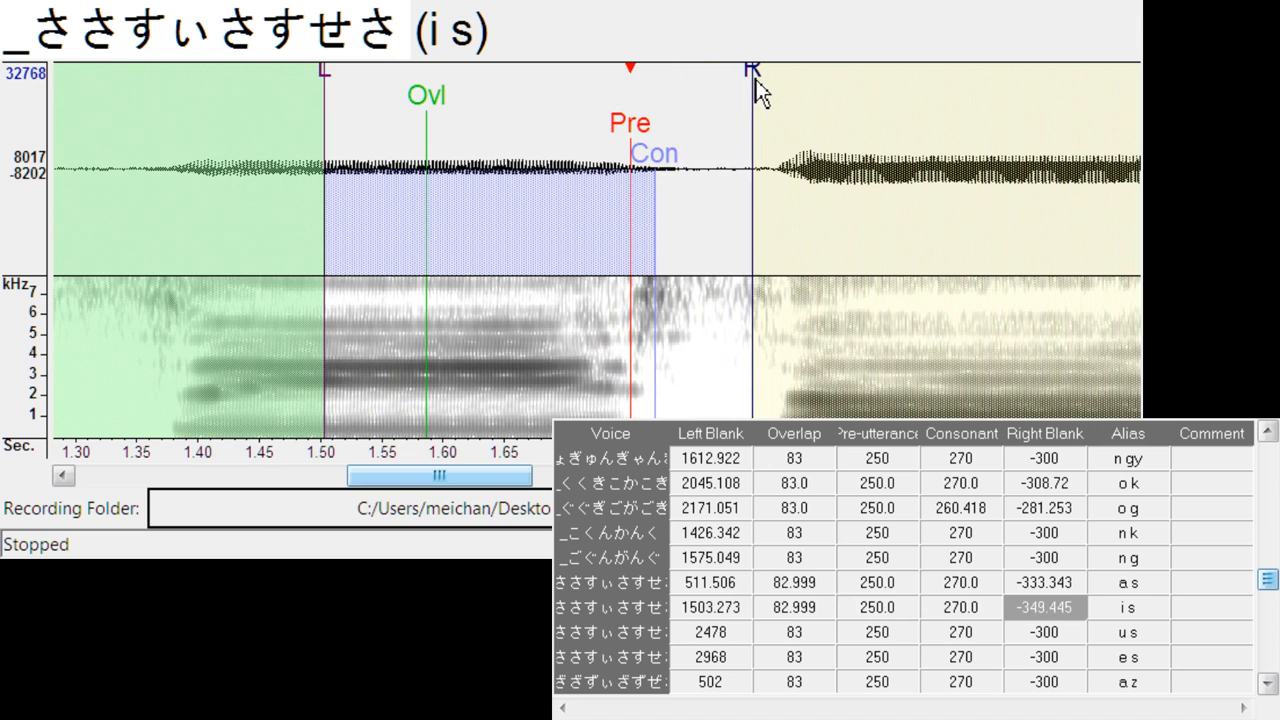
{"action": "mouse_move", "coordinate": [661, 174]}
{"action": "left_mouse_down"}
{"action": "mouse_move", "coordinate": [677, 157]}
{"action": "mouse_move", "coordinate": [612, 138]}
{"action": "mouse_move", "coordinate": [648, 126]}
{"action": "left_mouse_up"}
{"action": "key", "text": "Down"}
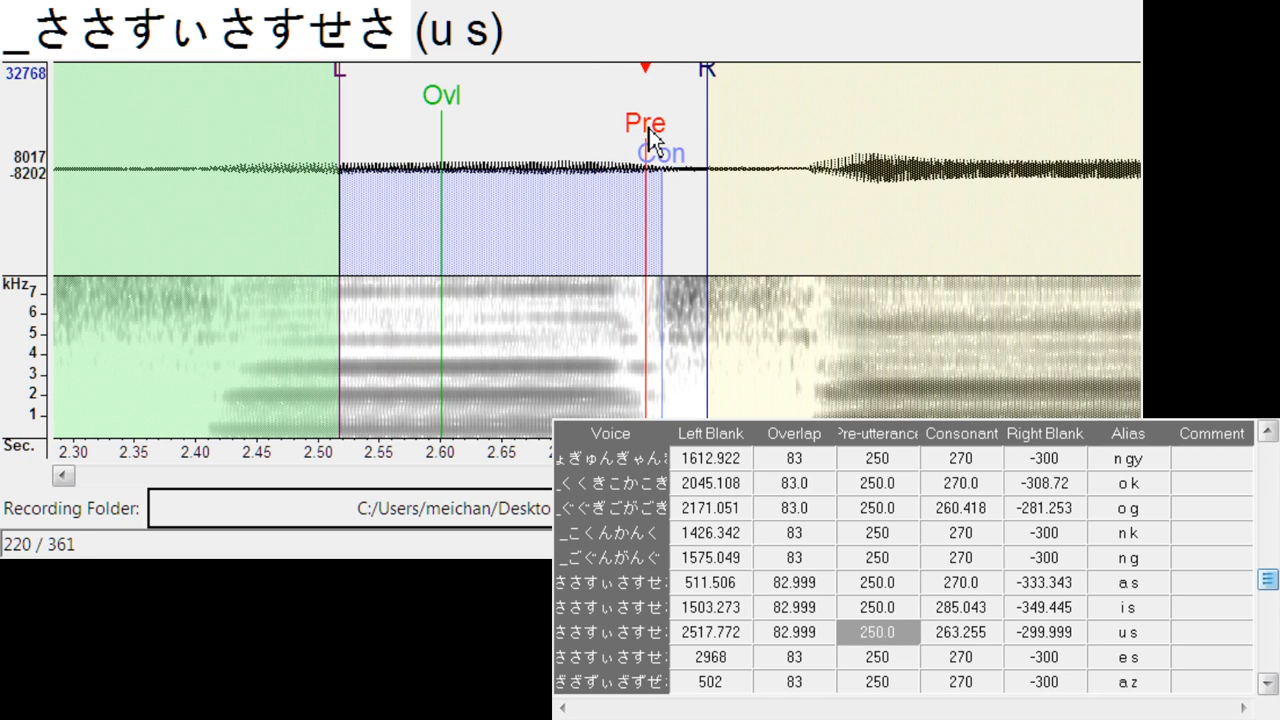
- Set u s to consonant about 281.3, right blank about -367.4, and align e s at left blank about 3062.4, right blank about -341.9
{"action": "left_click_drag", "start_coordinate": [710, 72], "coordinate": [792, 96]}
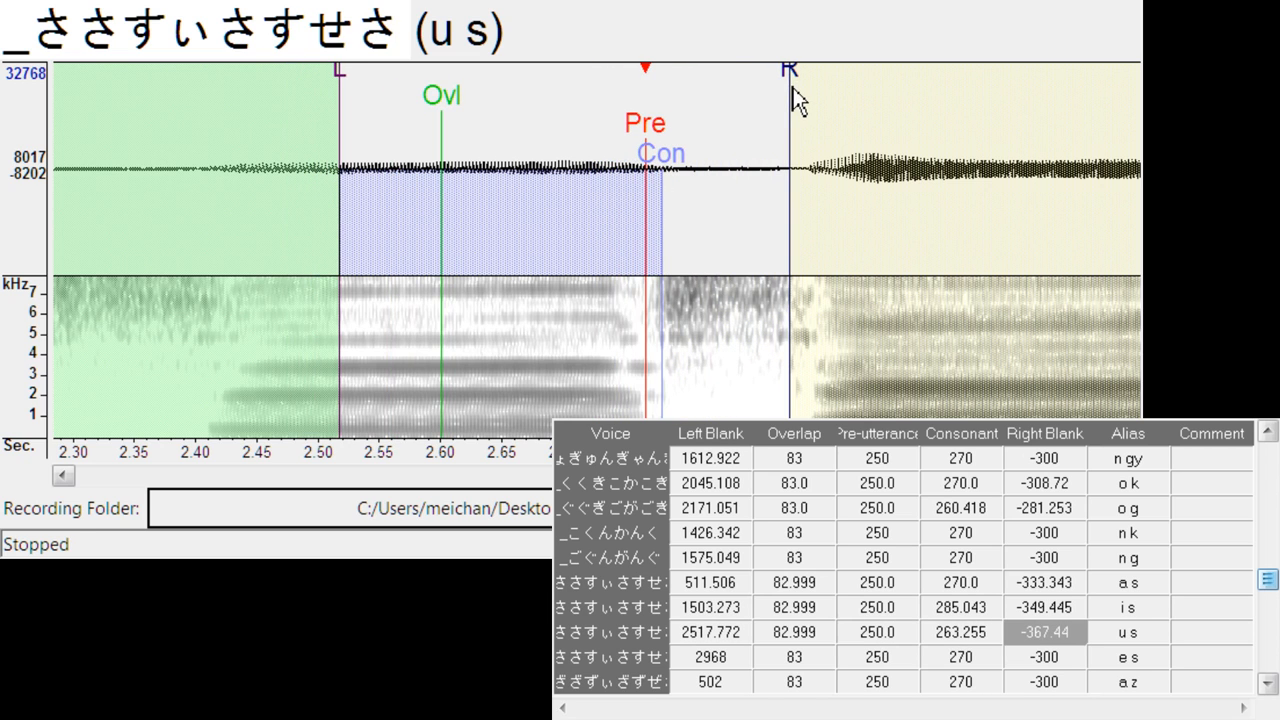
{"action": "mouse_move", "coordinate": [672, 162]}
{"action": "left_mouse_down"}
{"action": "mouse_move", "coordinate": [695, 160]}
{"action": "mouse_move", "coordinate": [645, 141]}
{"action": "mouse_move", "coordinate": [713, 131]}
{"action": "left_mouse_up"}
{"action": "key", "text": "Down"}
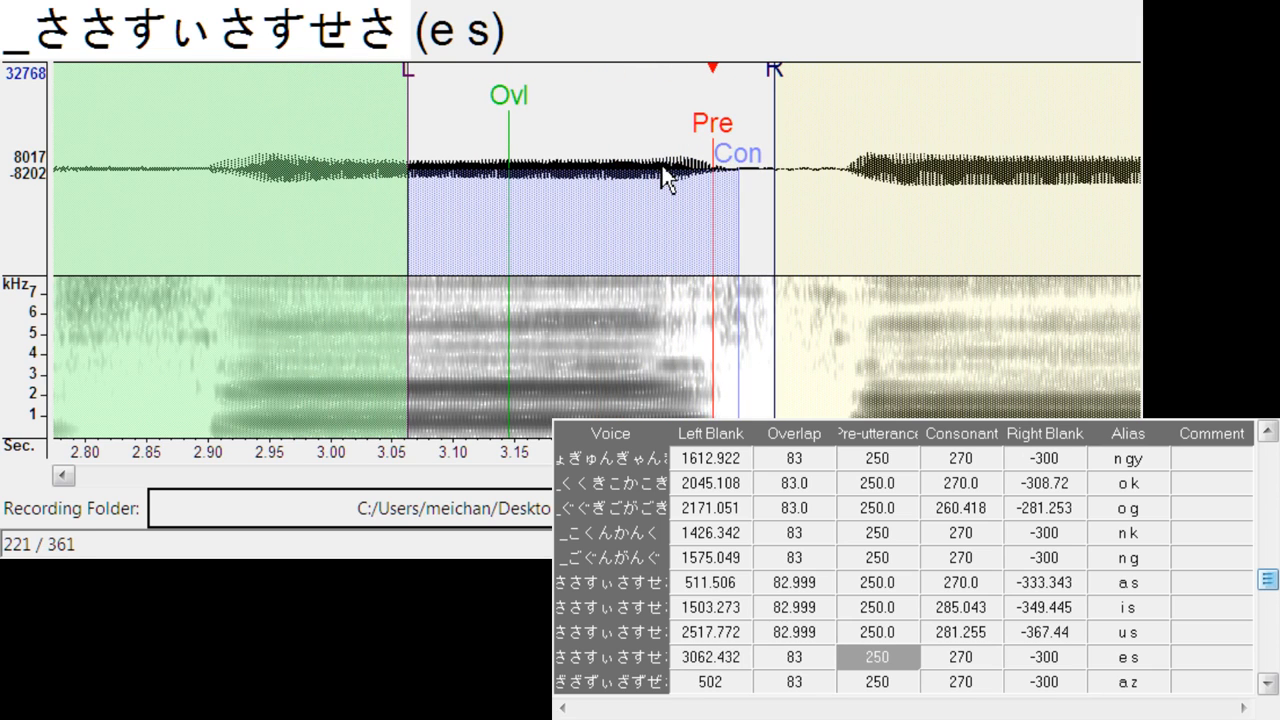
{"action": "left_click_drag", "start_coordinate": [766, 94], "coordinate": [825, 90]}
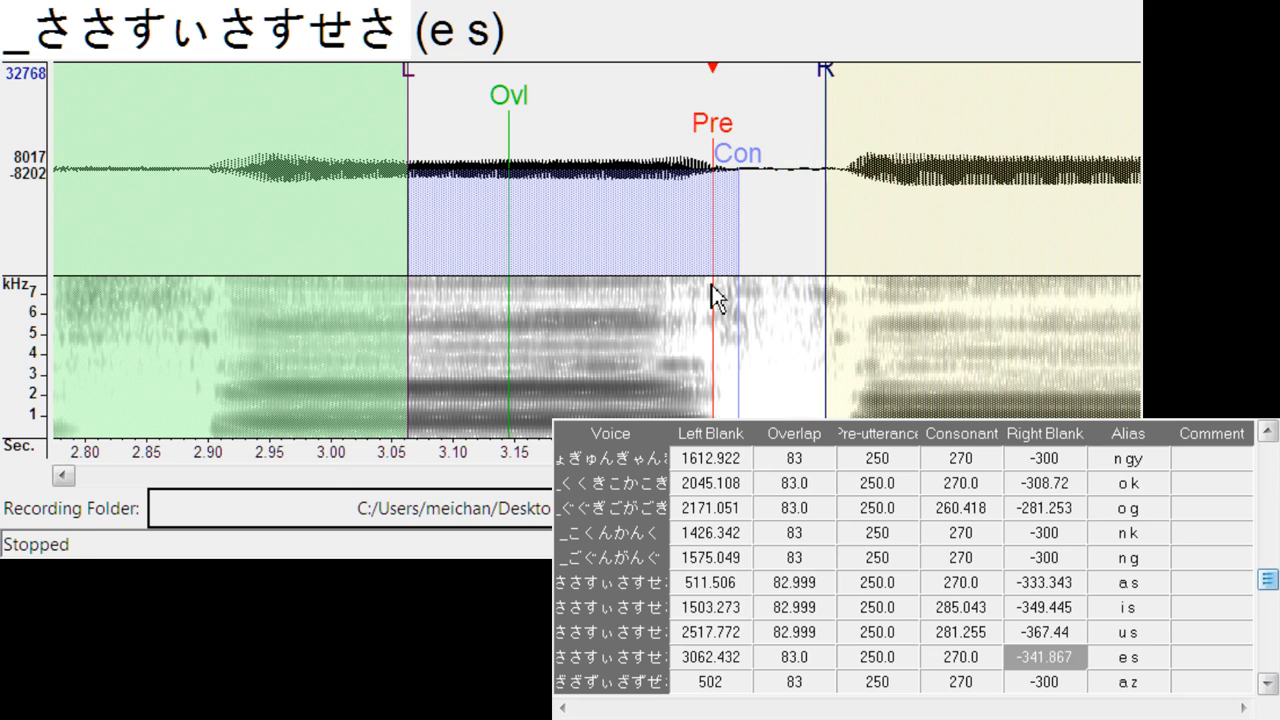
{"action": "key", "text": "Down"}
- Align a z at left blank about 553.2, right blank about -315.4, and i z at left blank about 1584.7, right blank about -311.6
{"action": "left_click_drag", "start_coordinate": [630, 130], "coordinate": [668, 130]}
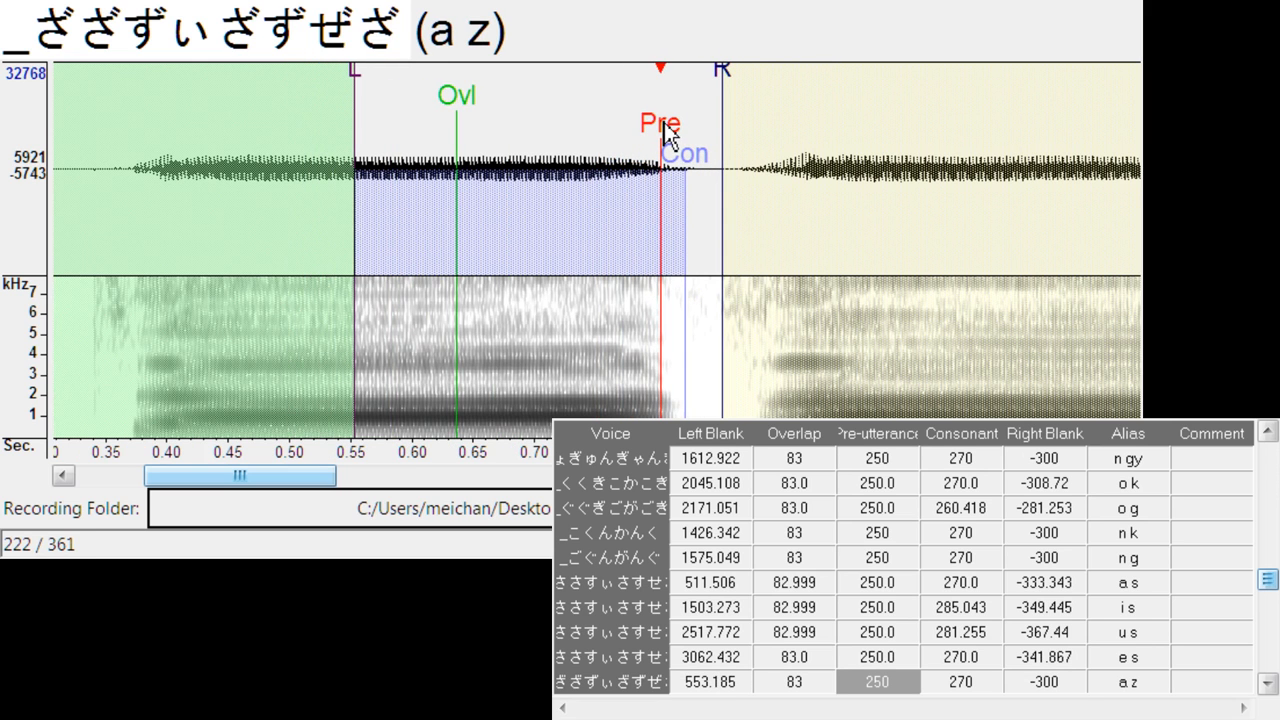
{"action": "left_click_drag", "start_coordinate": [726, 72], "coordinate": [744, 72]}
{"action": "key", "text": "Down"}
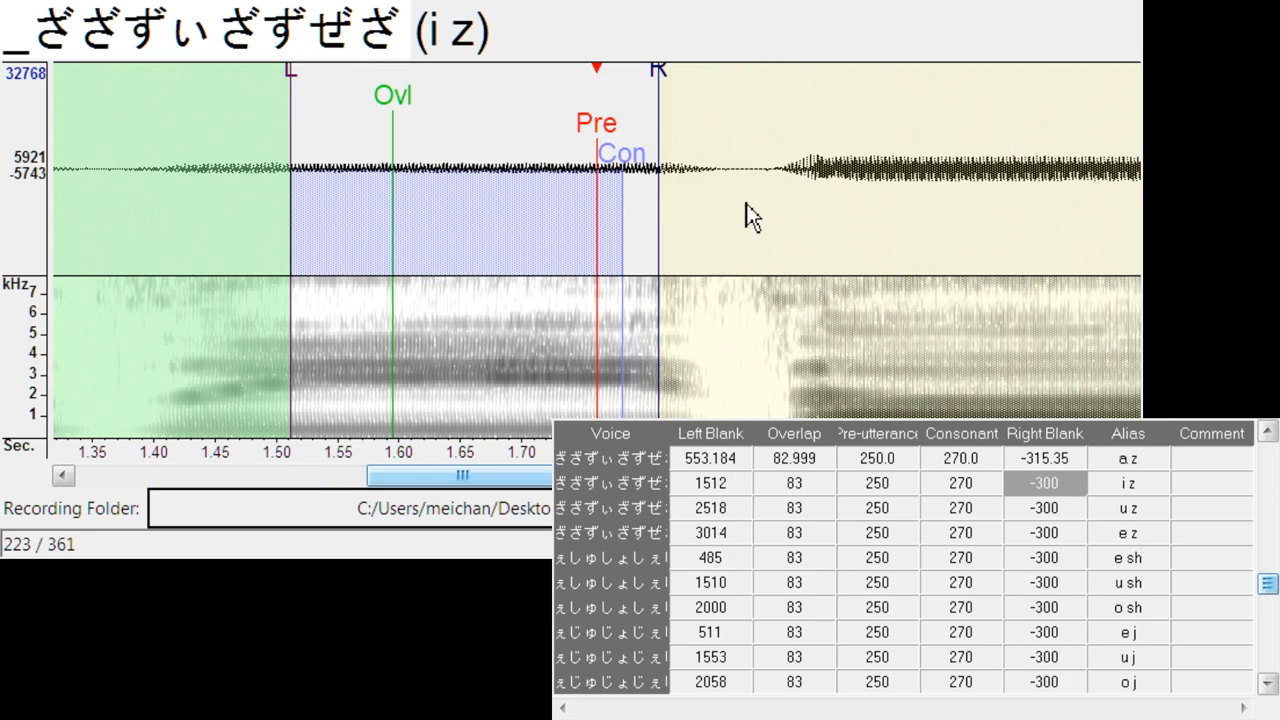
{"action": "left_click_drag", "start_coordinate": [610, 137], "coordinate": [693, 137]}
{"action": "left_click_drag", "start_coordinate": [748, 68], "coordinate": [762, 68]}
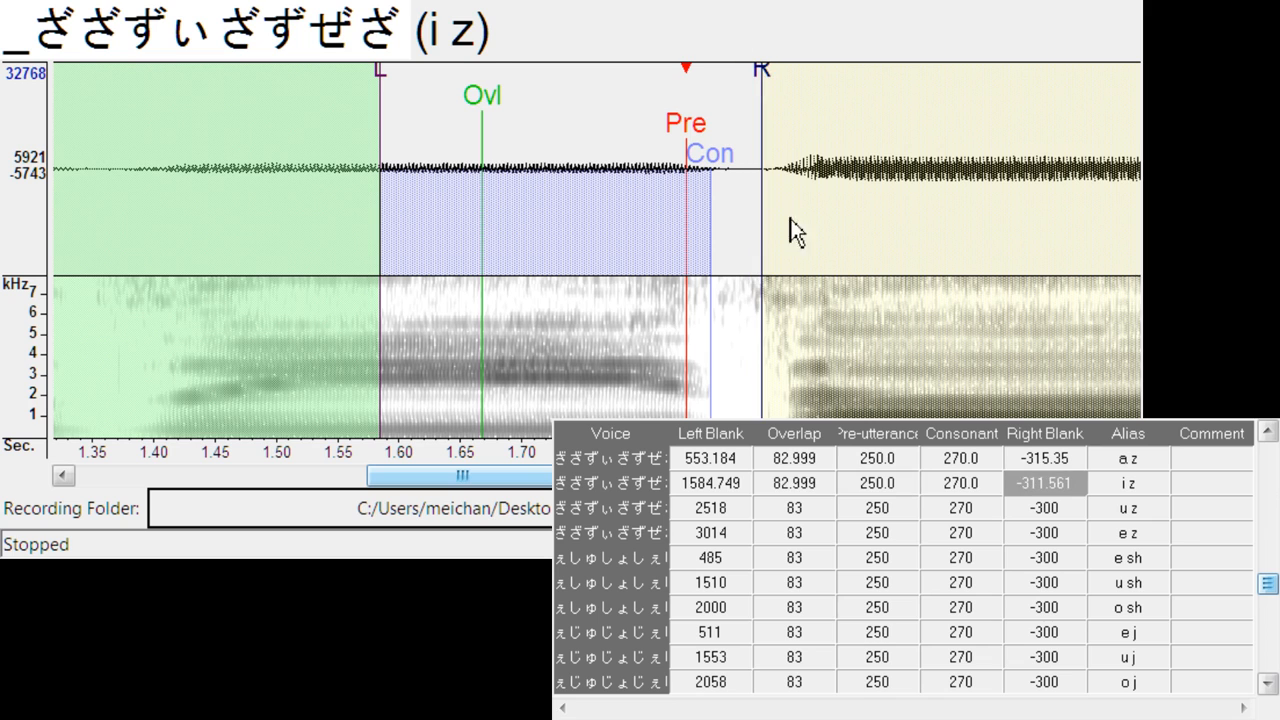
{"action": "key", "text": "Down"}
- Align u z at left blank about 2626.7, right blank about -307.8, and e z at left blank about 3110.8, right blank about -322.9
{"action": "left_click_drag", "start_coordinate": [613, 140], "coordinate": [735, 140]}
{"action": "left_click_drag", "start_coordinate": [789, 78], "coordinate": [801, 80]}
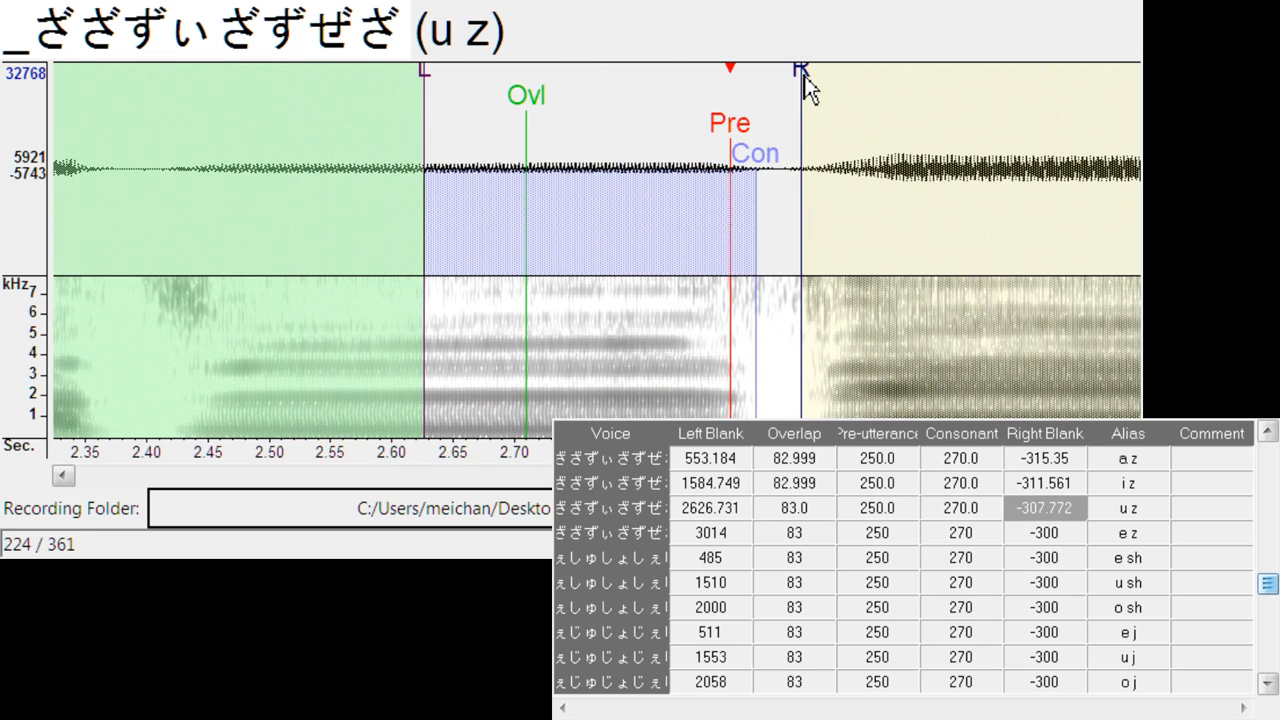
{"action": "key", "text": "Down"}
{"action": "mouse_move", "coordinate": [613, 128]}
{"action": "left_mouse_down"}
{"action": "mouse_move", "coordinate": [750, 140]}
{"action": "mouse_move", "coordinate": [720, 142]}
{"action": "left_mouse_up"}
{"action": "left_click_drag", "start_coordinate": [787, 88], "coordinate": [815, 93]}
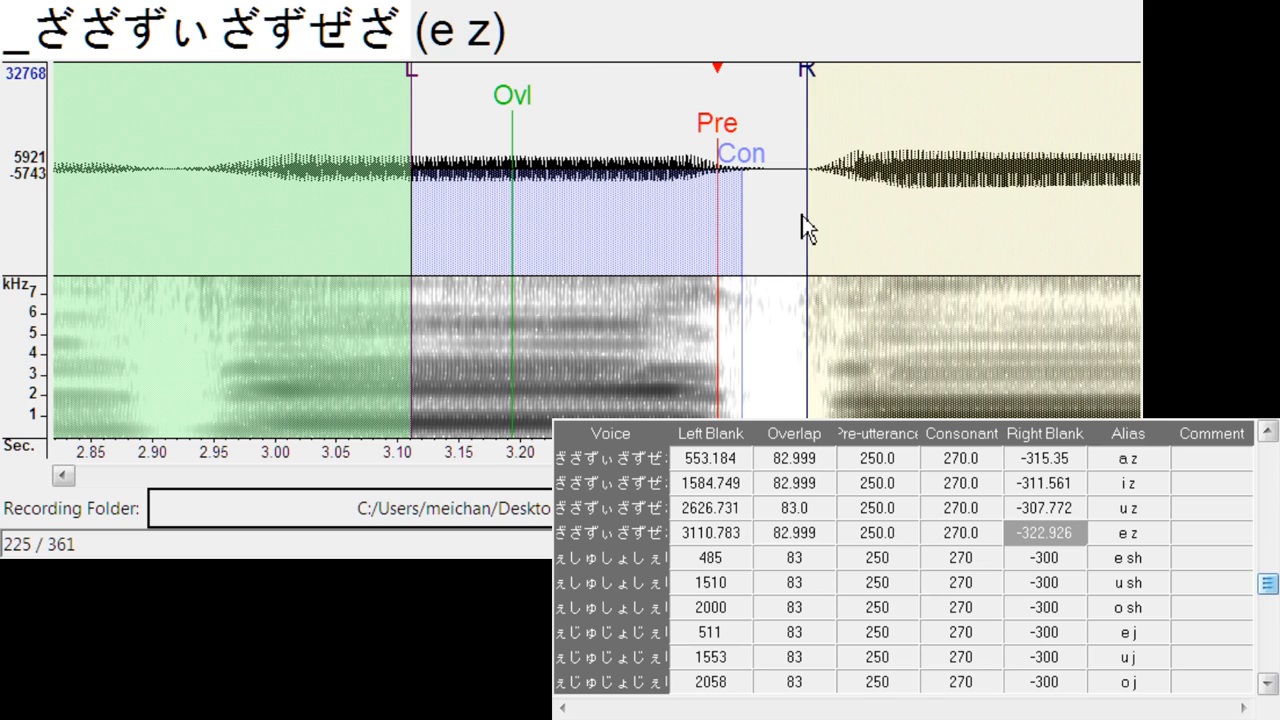
{"action": "key", "text": "Down"}
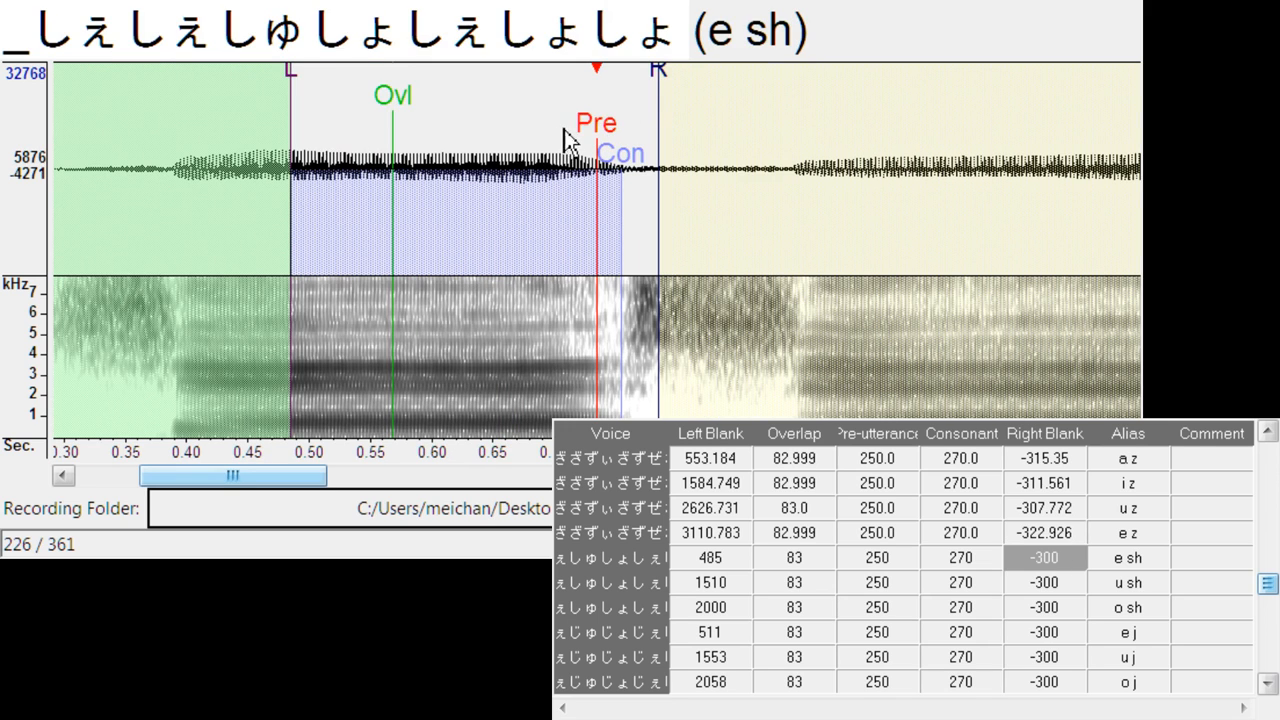
- Align e sh at left blank about 508.7, consonant about 279.4, right blank about -373.1, and u sh at left blank about 1547.8
{"action": "mouse_move", "coordinate": [591, 128]}
{"action": "left_mouse_down"}
{"action": "mouse_move", "coordinate": [636, 128]}
{"action": "mouse_move", "coordinate": [621, 128]}
{"action": "left_mouse_up"}
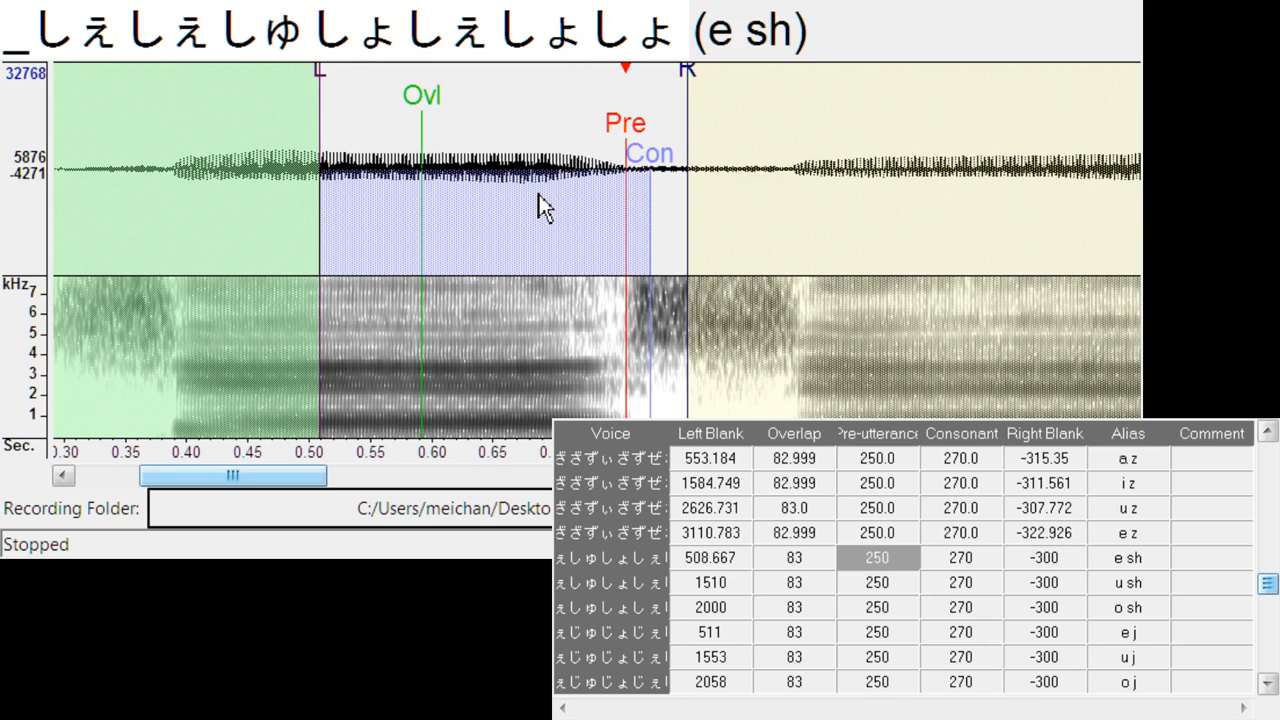
{"action": "left_click_drag", "start_coordinate": [690, 78], "coordinate": [780, 86]}
{"action": "mouse_move", "coordinate": [651, 158]}
{"action": "left_mouse_down"}
{"action": "mouse_move", "coordinate": [663, 149]}
{"action": "mouse_move", "coordinate": [648, 148]}
{"action": "left_mouse_up"}
{"action": "key", "text": "Down"}
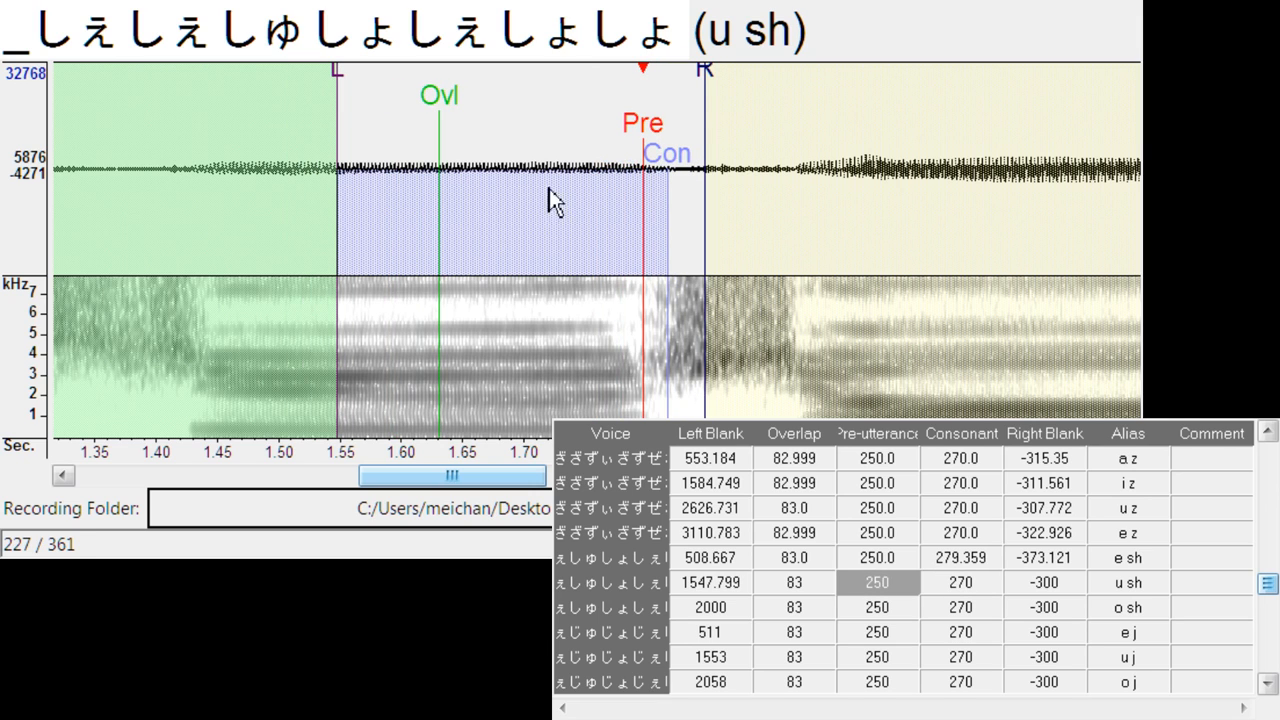
- Set u sh to consonant about 279.4, right blank about -363.7, and align o sh at left blank about 2064.0, right blank about -354.2
{"action": "left_click_drag", "start_coordinate": [707, 77], "coordinate": [782, 96]}
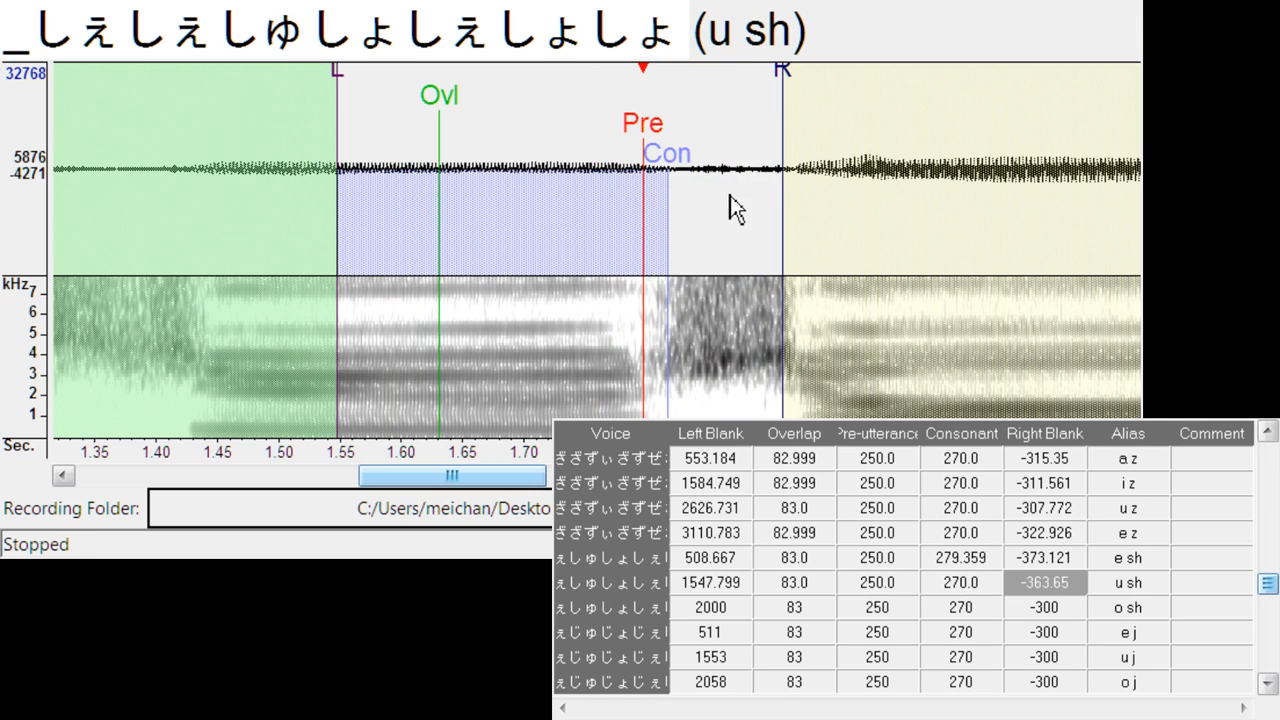
{"action": "left_click_drag", "start_coordinate": [676, 150], "coordinate": [687, 150]}
{"action": "key", "text": "Down"}
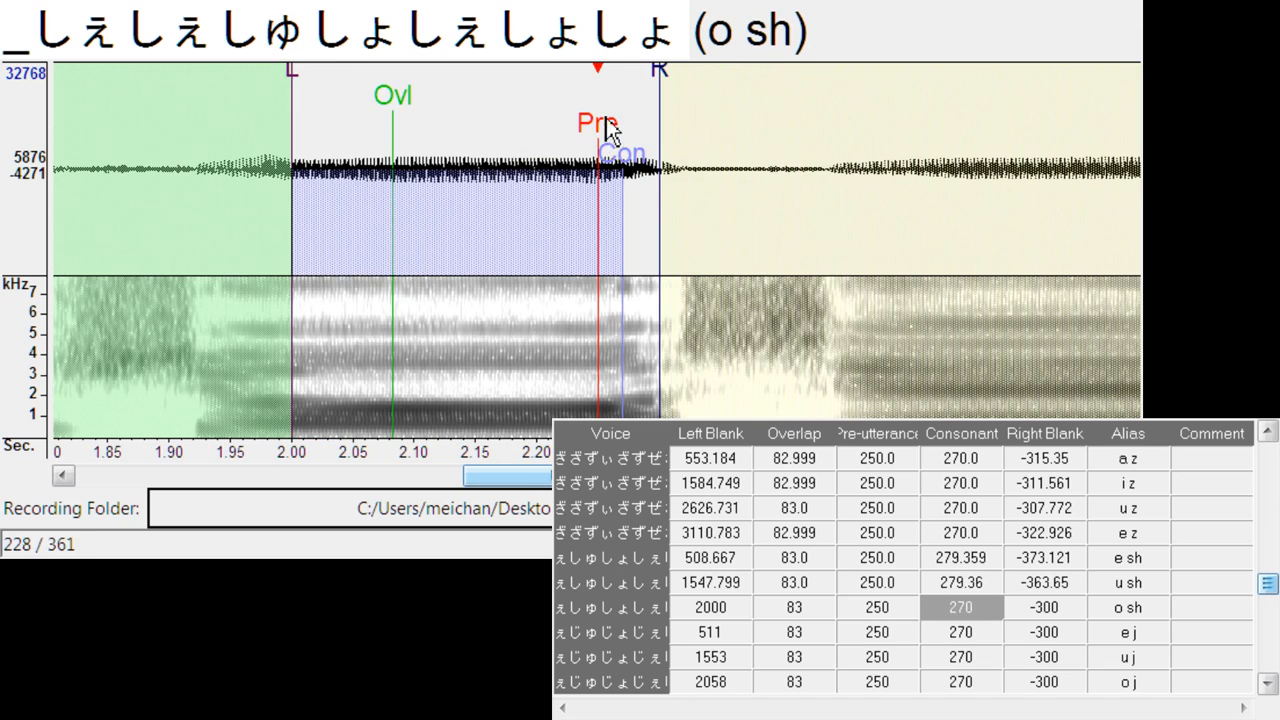
{"action": "left_click_drag", "start_coordinate": [607, 128], "coordinate": [682, 128]}
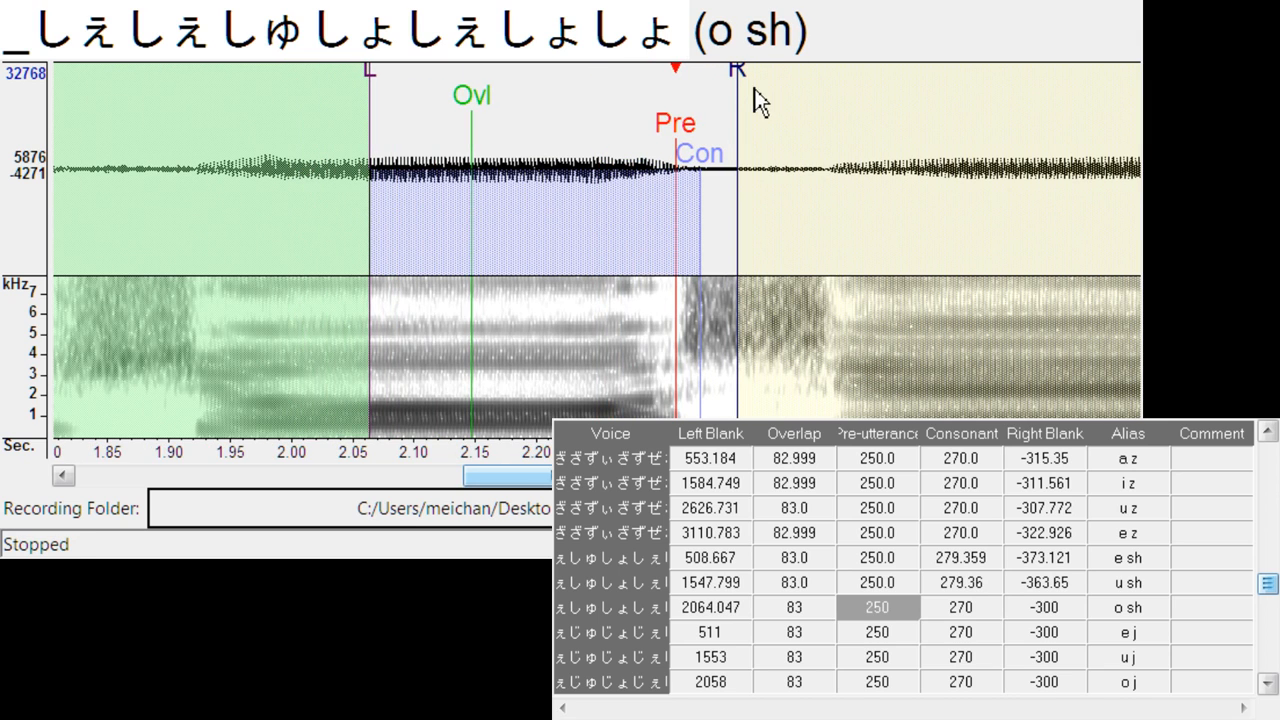
{"action": "mouse_move", "coordinate": [751, 100]}
{"action": "left_mouse_down"}
{"action": "mouse_move", "coordinate": [815, 100]}
{"action": "mouse_move", "coordinate": [803, 160]}
{"action": "left_mouse_up"}
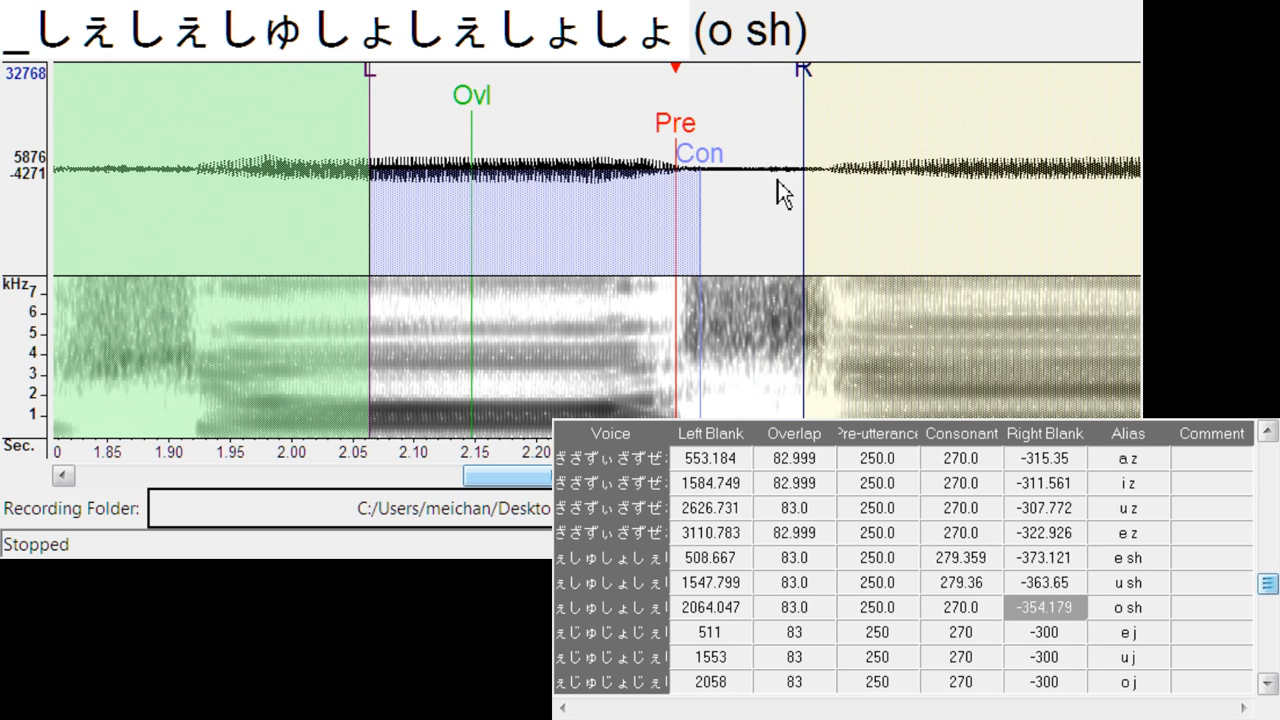
- Align e j at left blank about 571.2, consonant 260.4, right blank -280.3, and u j at left blank about 1632.1, right blank -296.4
{"action": "key", "text": "Down"}
{"action": "mouse_move", "coordinate": [603, 128]}
{"action": "left_mouse_down"}
{"action": "mouse_move", "coordinate": [674, 123]}
{"action": "mouse_move", "coordinate": [685, 157]}
{"action": "left_mouse_up"}
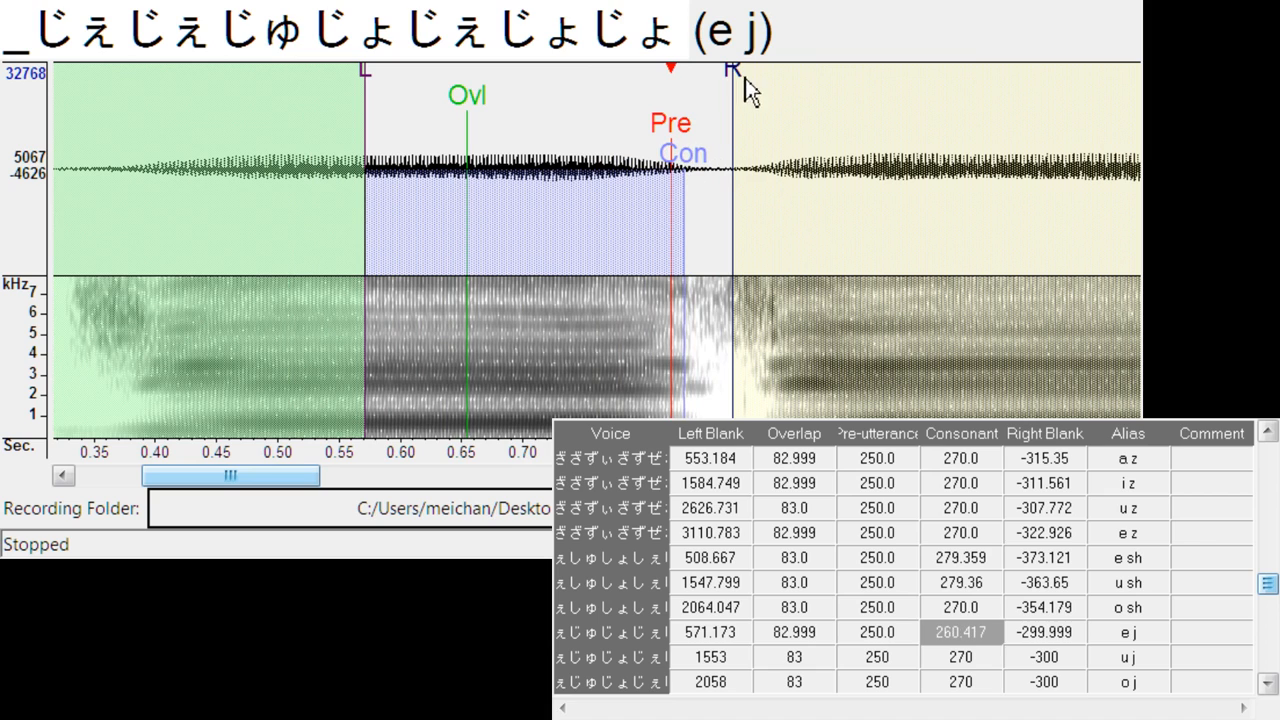
{"action": "left_click_drag", "start_coordinate": [733, 82], "coordinate": [708, 95]}
{"action": "key", "text": "Down"}
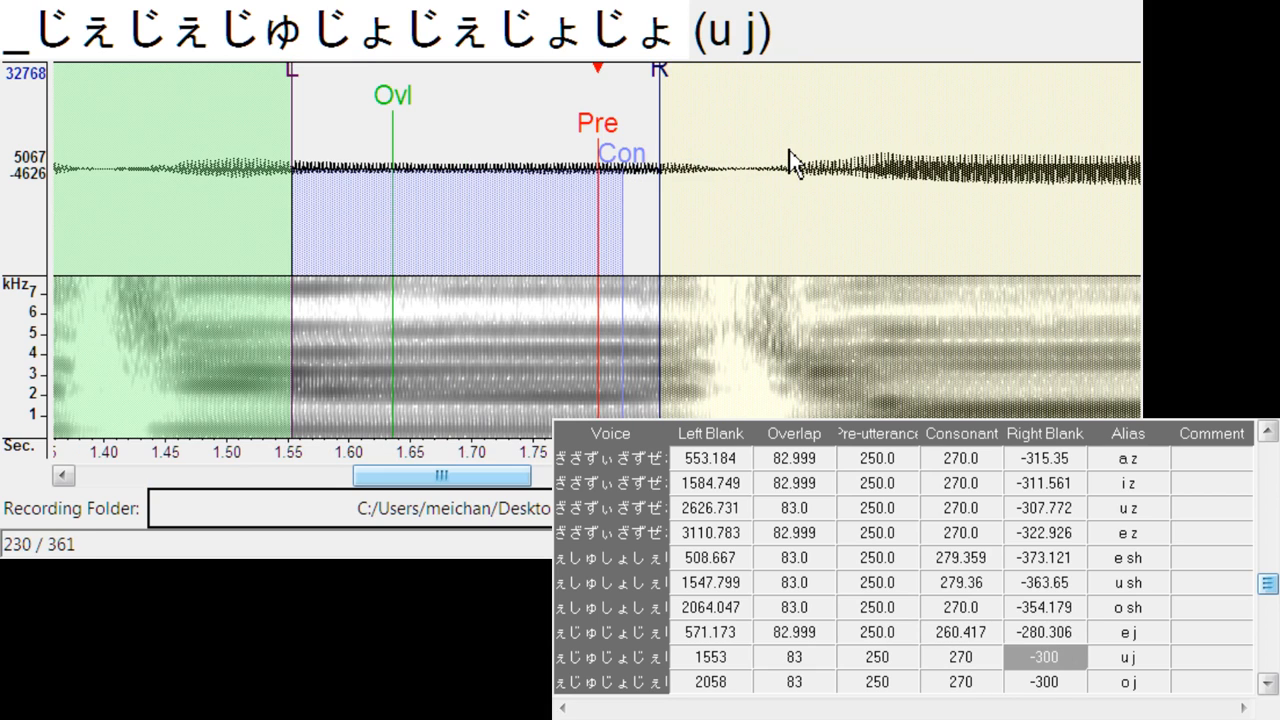
{"action": "left_click_drag", "start_coordinate": [632, 130], "coordinate": [721, 128]}
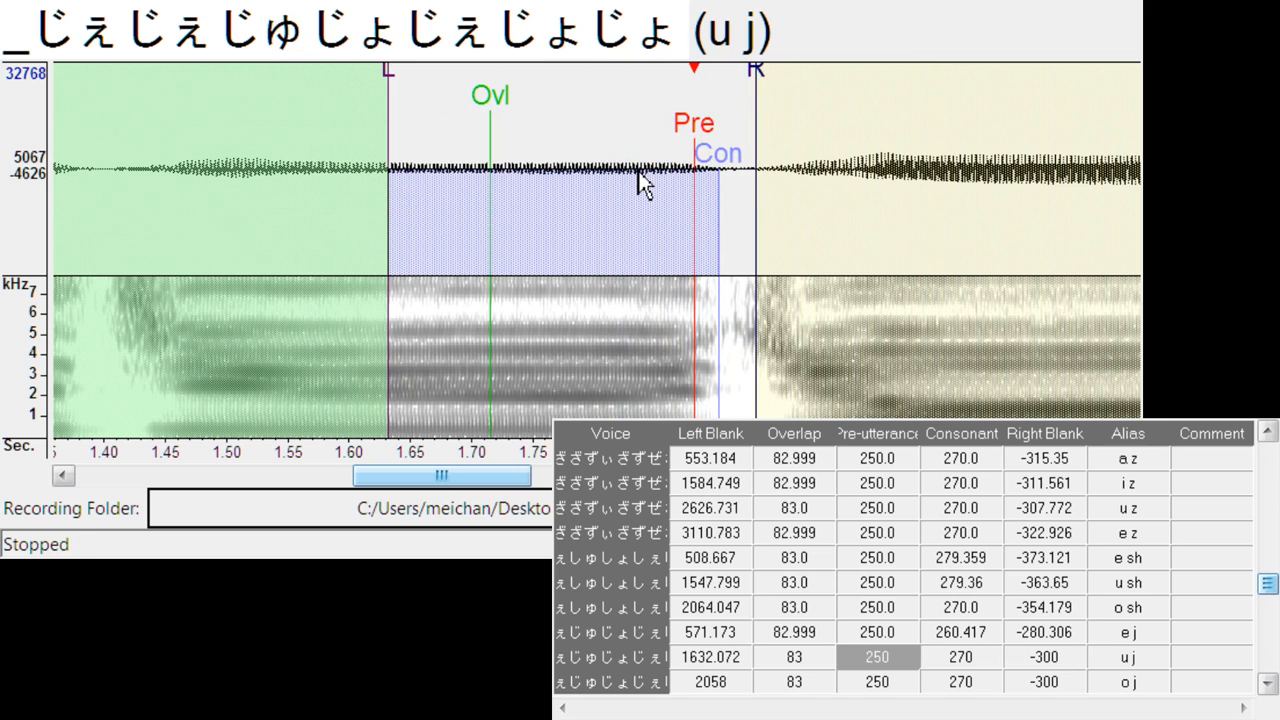
{"action": "left_click_drag", "start_coordinate": [757, 76], "coordinate": [753, 84]}
- Align o j at left blank about 2169.1, consonant 258.5, right blank -280.3, and i sh at left blank about 446.1, consonant 281.3, right blank -360.8
{"action": "key", "text": "Down"}
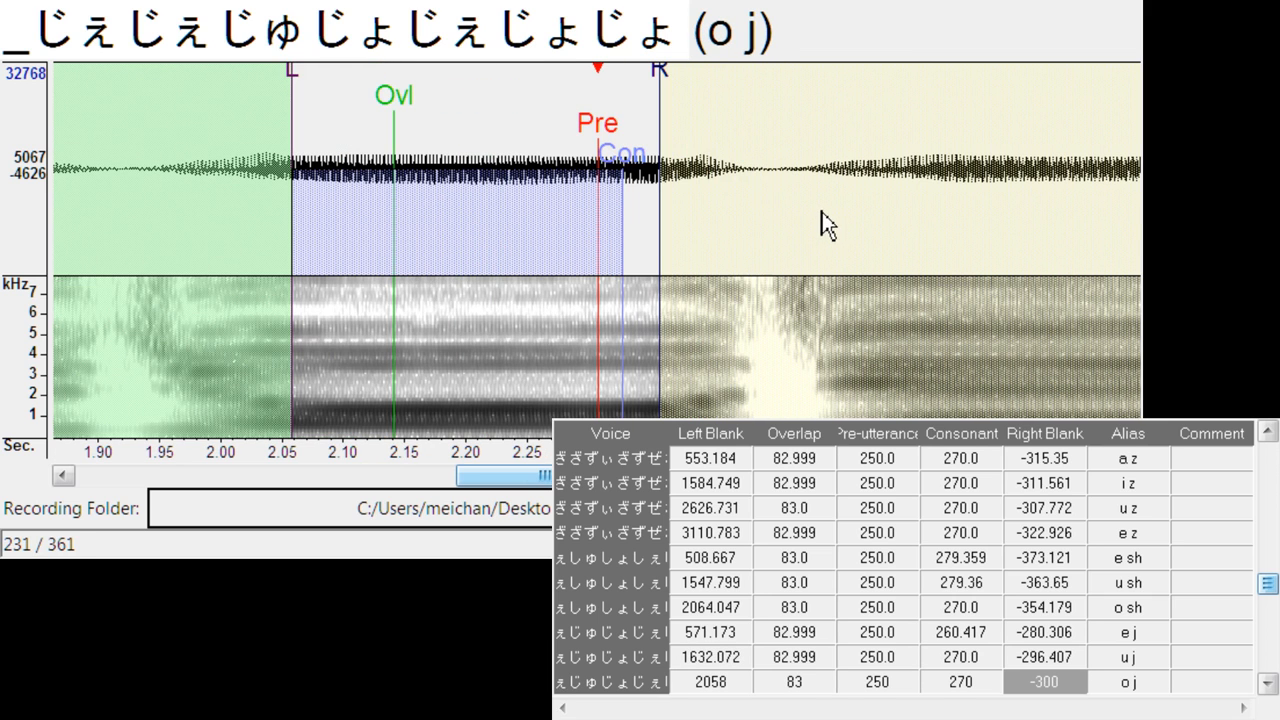
{"action": "mouse_move", "coordinate": [603, 128]}
{"action": "left_mouse_down"}
{"action": "mouse_move", "coordinate": [739, 142]}
{"action": "mouse_move", "coordinate": [723, 145]}
{"action": "mouse_move", "coordinate": [739, 143]}
{"action": "mouse_move", "coordinate": [745, 165]}
{"action": "left_mouse_up"}
{"action": "left_click_drag", "start_coordinate": [797, 76], "coordinate": [778, 102]}
{"action": "key", "text": "Down"}
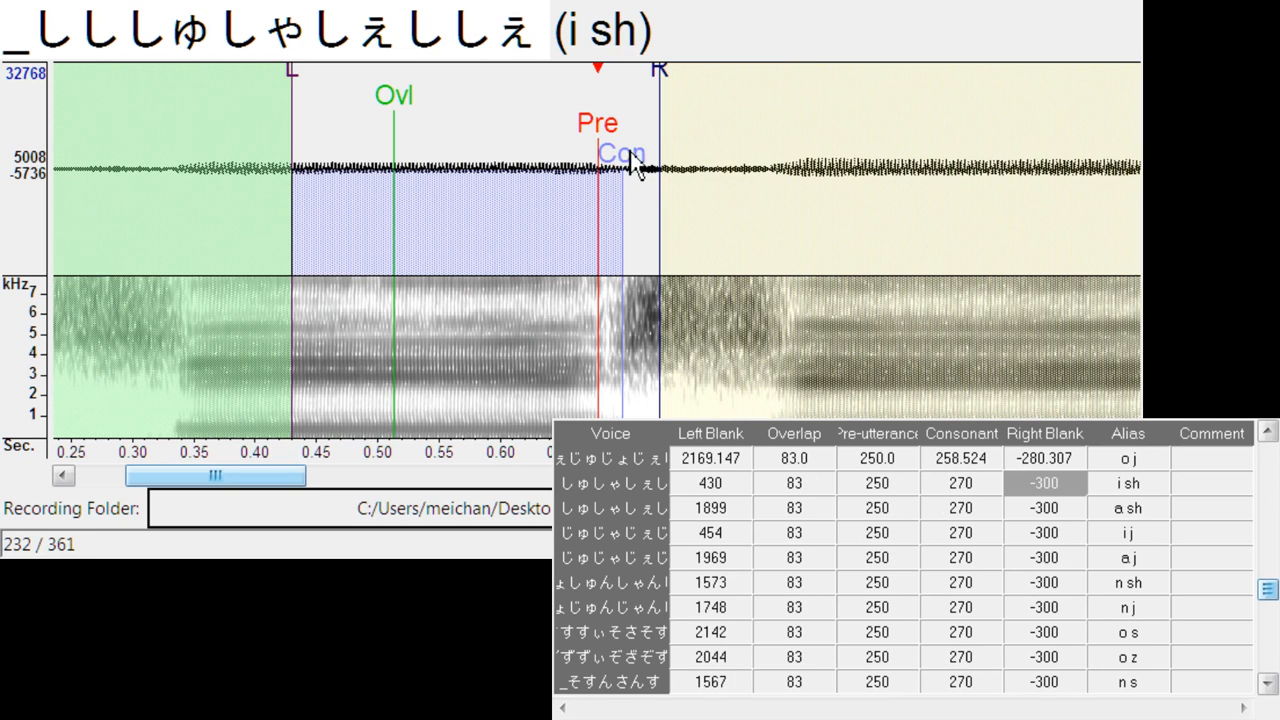
{"action": "mouse_move", "coordinate": [630, 151]}
{"action": "left_mouse_down"}
{"action": "mouse_move", "coordinate": [660, 152]}
{"action": "mouse_move", "coordinate": [649, 151]}
{"action": "left_mouse_up"}
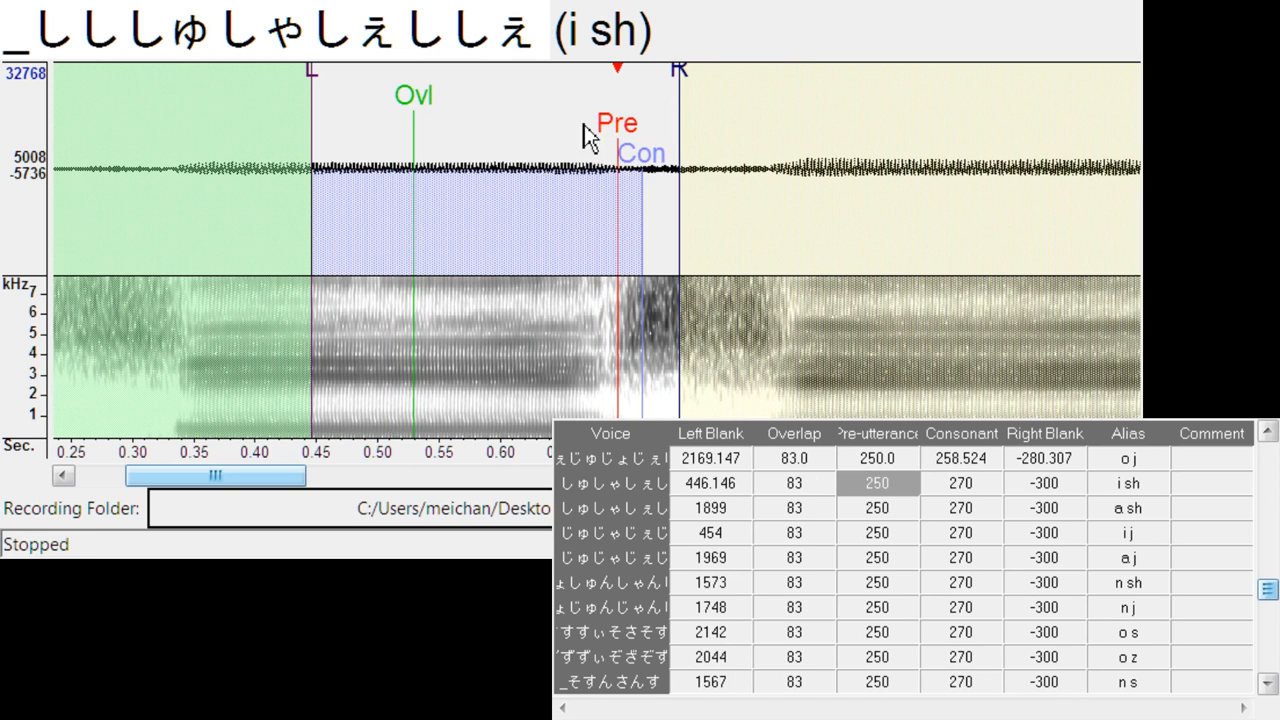
{"action": "left_click_drag", "start_coordinate": [680, 70], "coordinate": [757, 76]}
{"action": "left_click_drag", "start_coordinate": [643, 165], "coordinate": [661, 165]}
- Align a sh at left blank about 1970.2, right blank -359.9, and i j at left blank about 515.3, consonant 260.4, right blank -274.6
{"action": "key", "text": "Down"}
{"action": "left_click_drag", "start_coordinate": [615, 128], "coordinate": [691, 121]}
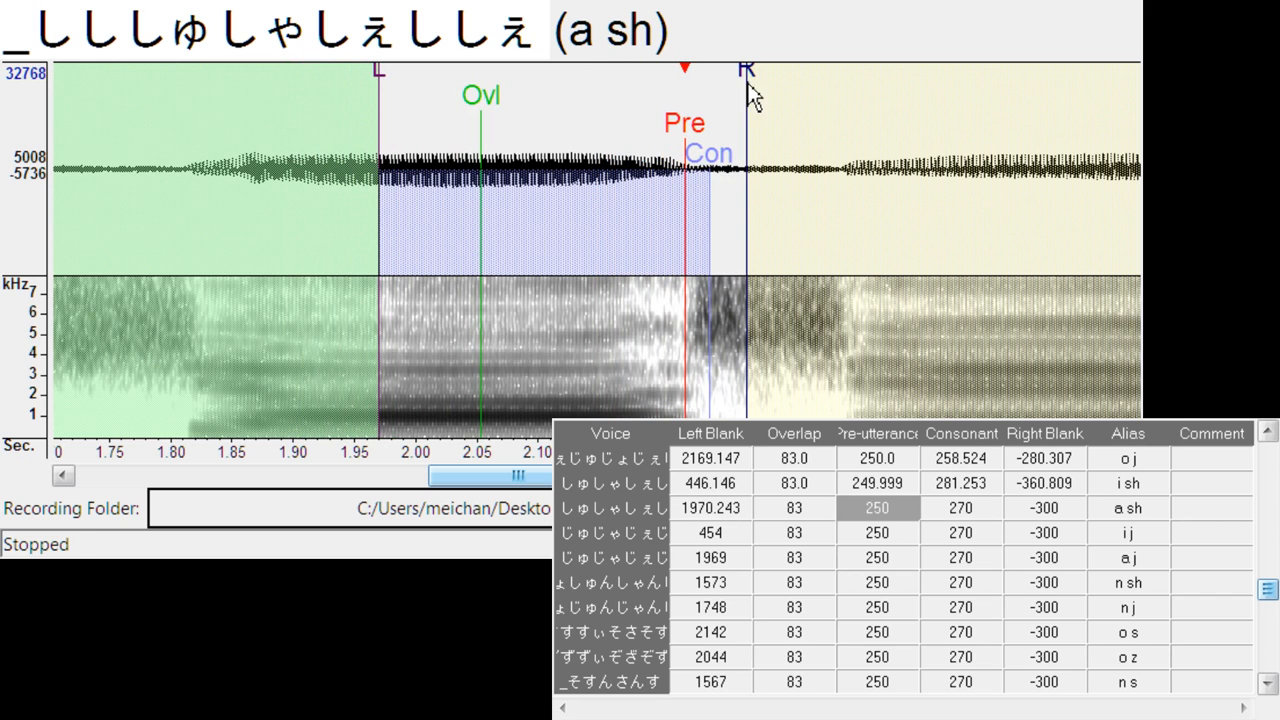
{"action": "left_click_drag", "start_coordinate": [748, 82], "coordinate": [822, 72]}
{"action": "key", "text": "Down"}
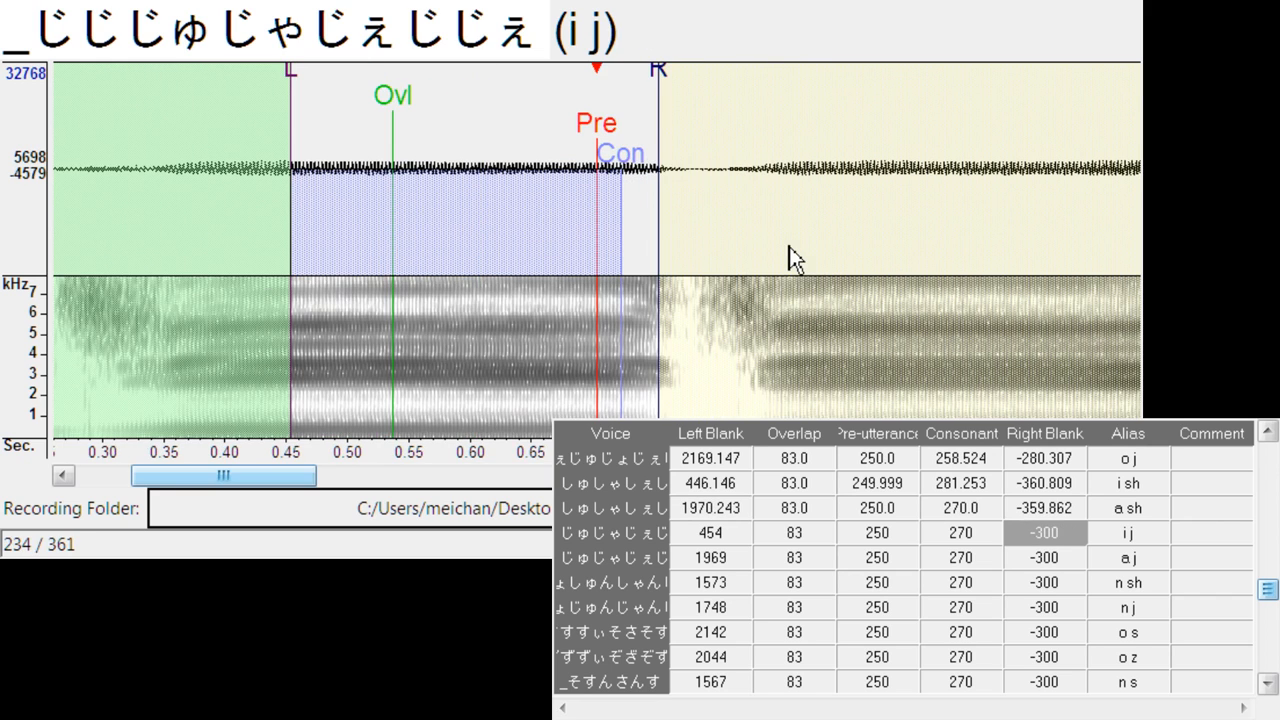
{"action": "mouse_move", "coordinate": [600, 138]}
{"action": "left_mouse_down"}
{"action": "mouse_move", "coordinate": [680, 149]}
{"action": "mouse_move", "coordinate": [684, 170]}
{"action": "left_mouse_up"}
{"action": "mouse_move", "coordinate": [736, 92]}
{"action": "left_mouse_down"}
{"action": "mouse_move", "coordinate": [715, 100]}
{"action": "mouse_move", "coordinate": [723, 78]}
{"action": "mouse_move", "coordinate": [702, 112]}
{"action": "left_mouse_up"}
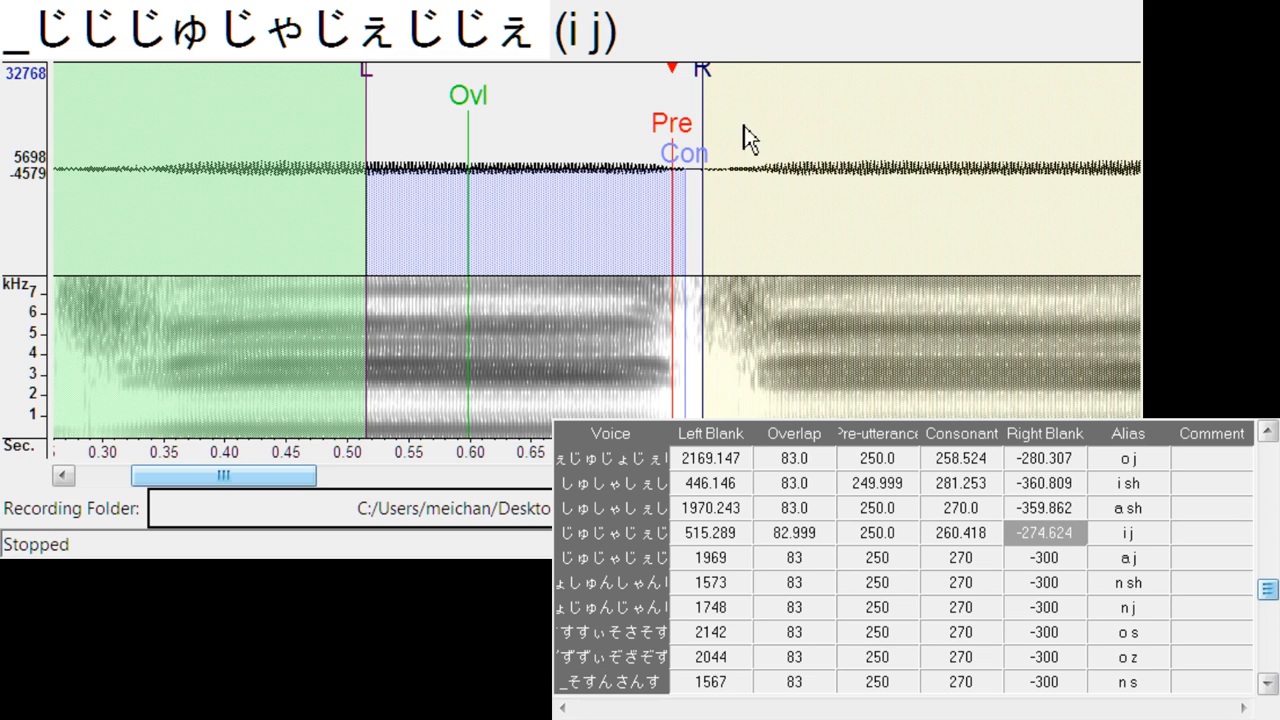
- Align a j at left blank about 2082.0, consonant 257.6, right blank -278.4, and n sh at left blank about 1619.8, right blank -340.9
{"action": "key", "text": "Down"}
{"action": "mouse_move", "coordinate": [606, 125]}
{"action": "left_mouse_down"}
{"action": "mouse_move", "coordinate": [752, 128]}
{"action": "mouse_move", "coordinate": [739, 122]}
{"action": "mouse_move", "coordinate": [751, 191]}
{"action": "left_mouse_up"}
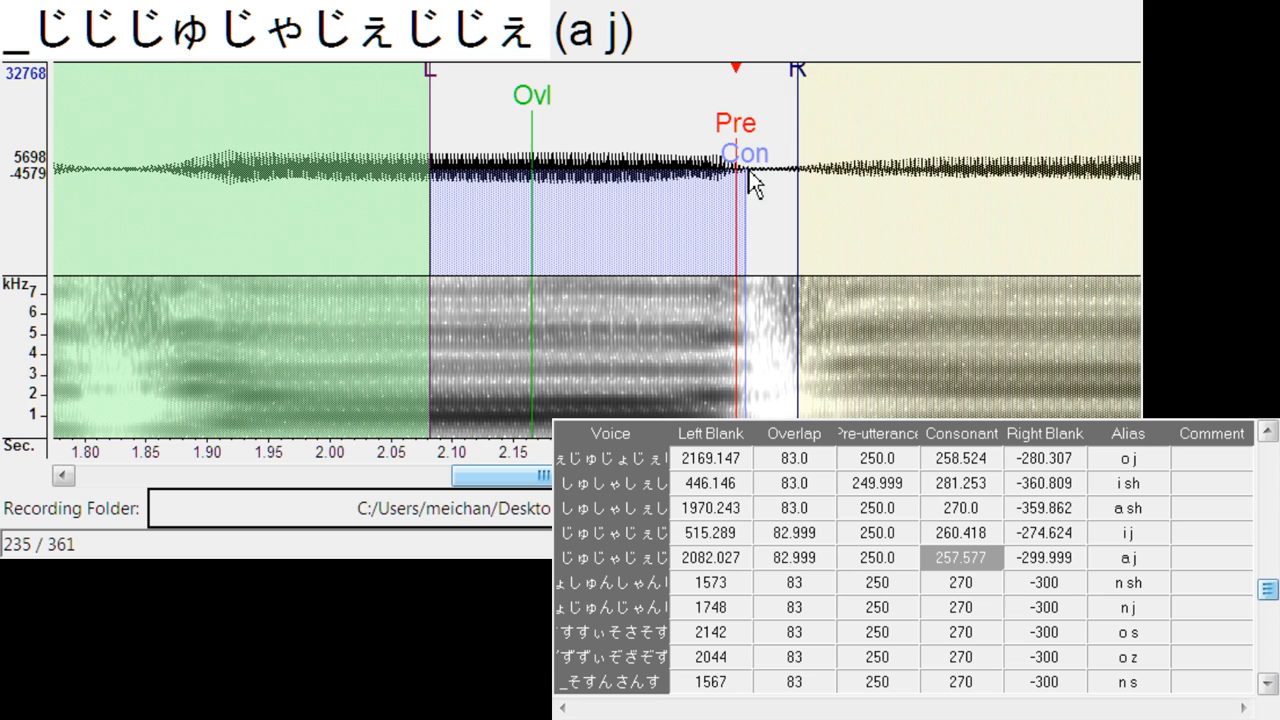
{"action": "left_click_drag", "start_coordinate": [797, 72], "coordinate": [771, 101]}
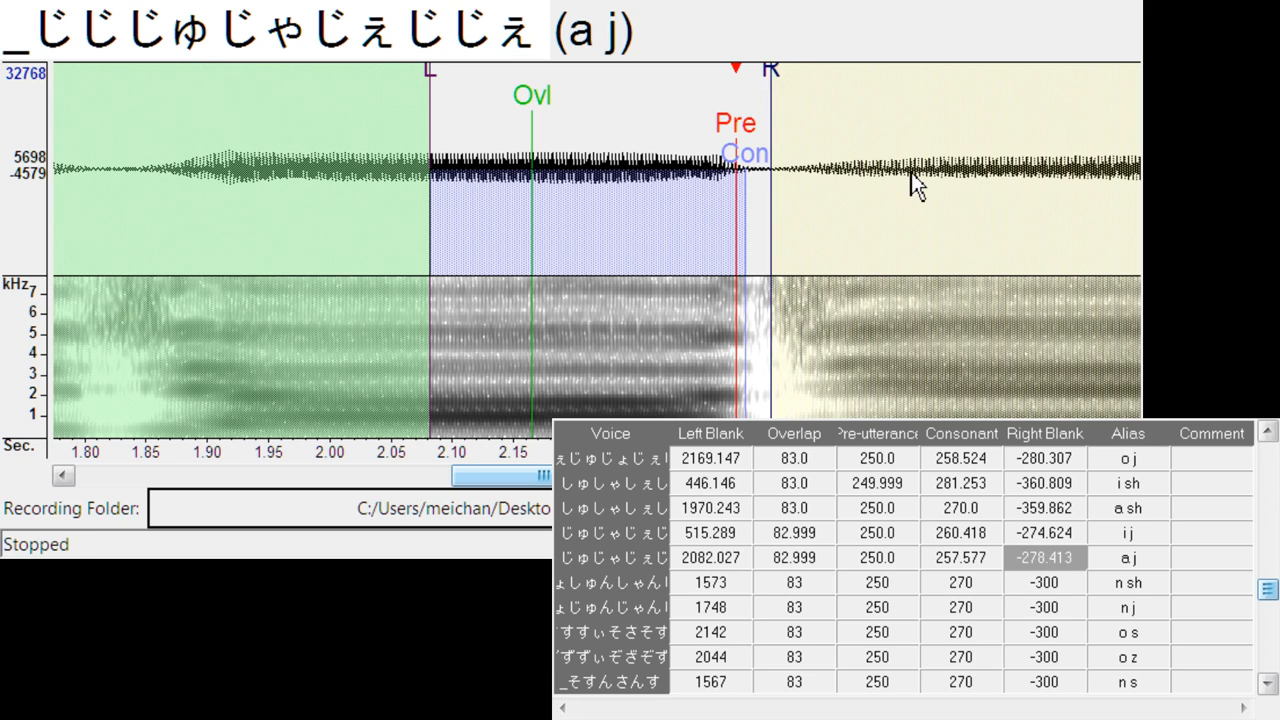
{"action": "key", "text": "Down"}
{"action": "mouse_move", "coordinate": [608, 120]}
{"action": "left_mouse_down"}
{"action": "mouse_move", "coordinate": [658, 120]}
{"action": "mouse_move", "coordinate": [763, 77]}
{"action": "mouse_move", "coordinate": [769, 86]}
{"action": "left_mouse_up"}
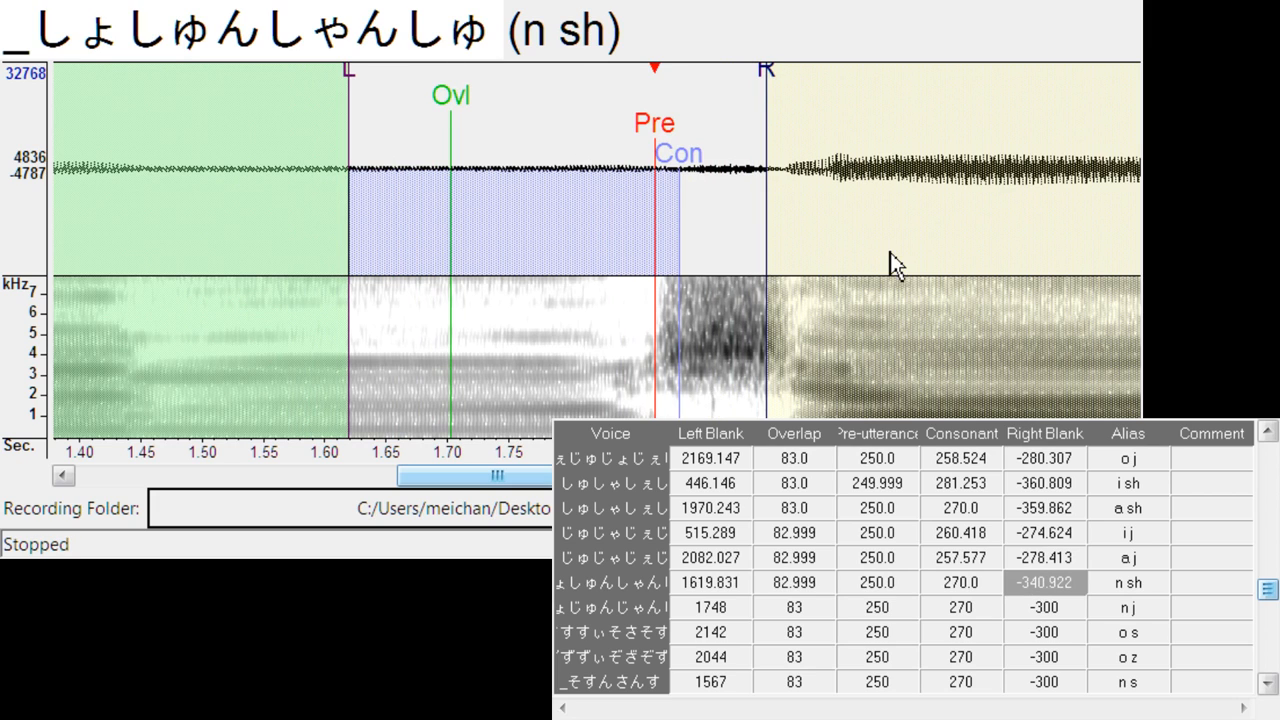
- Align n j at left blank about 1565.6, consonant 262.3, right blank -281.3, and o s at left blank about 2210.8, consonant 281.3, right blank -349.4
{"action": "key", "text": "Down"}
{"action": "mouse_move", "coordinate": [596, 150]}
{"action": "left_mouse_down"}
{"action": "mouse_move", "coordinate": [377, 149]}
{"action": "mouse_move", "coordinate": [395, 172]}
{"action": "left_mouse_up"}
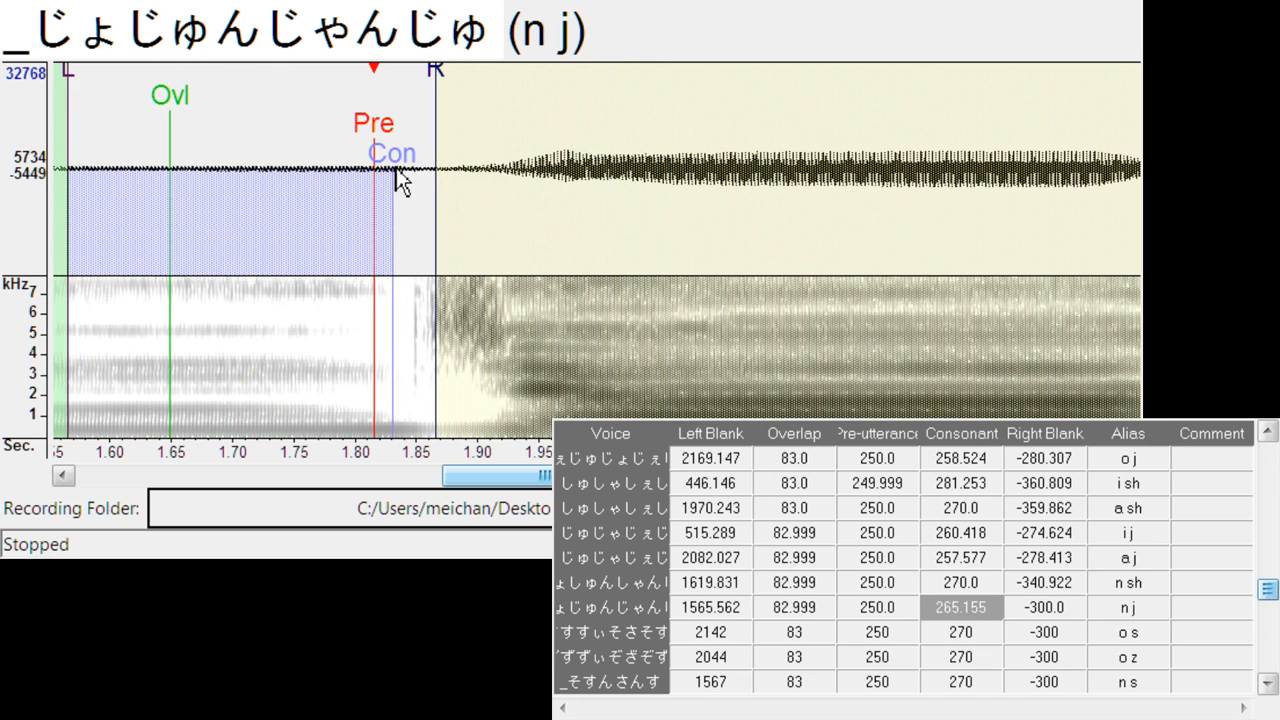
{"action": "left_click_drag", "start_coordinate": [437, 90], "coordinate": [416, 98]}
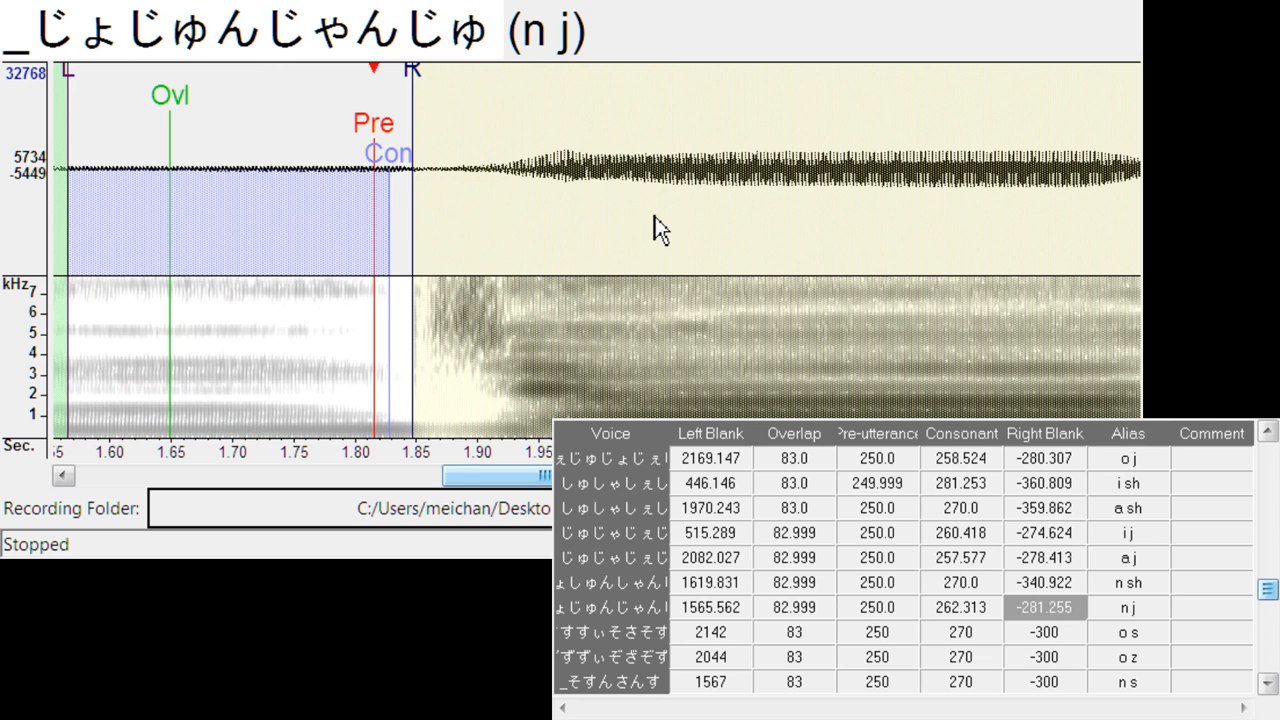
{"action": "key", "text": "Down"}
{"action": "left_click_drag", "start_coordinate": [620, 128], "coordinate": [683, 122]}
{"action": "left_click_drag", "start_coordinate": [746, 66], "coordinate": [806, 86]}
{"action": "left_click_drag", "start_coordinate": [706, 158], "coordinate": [722, 160]}
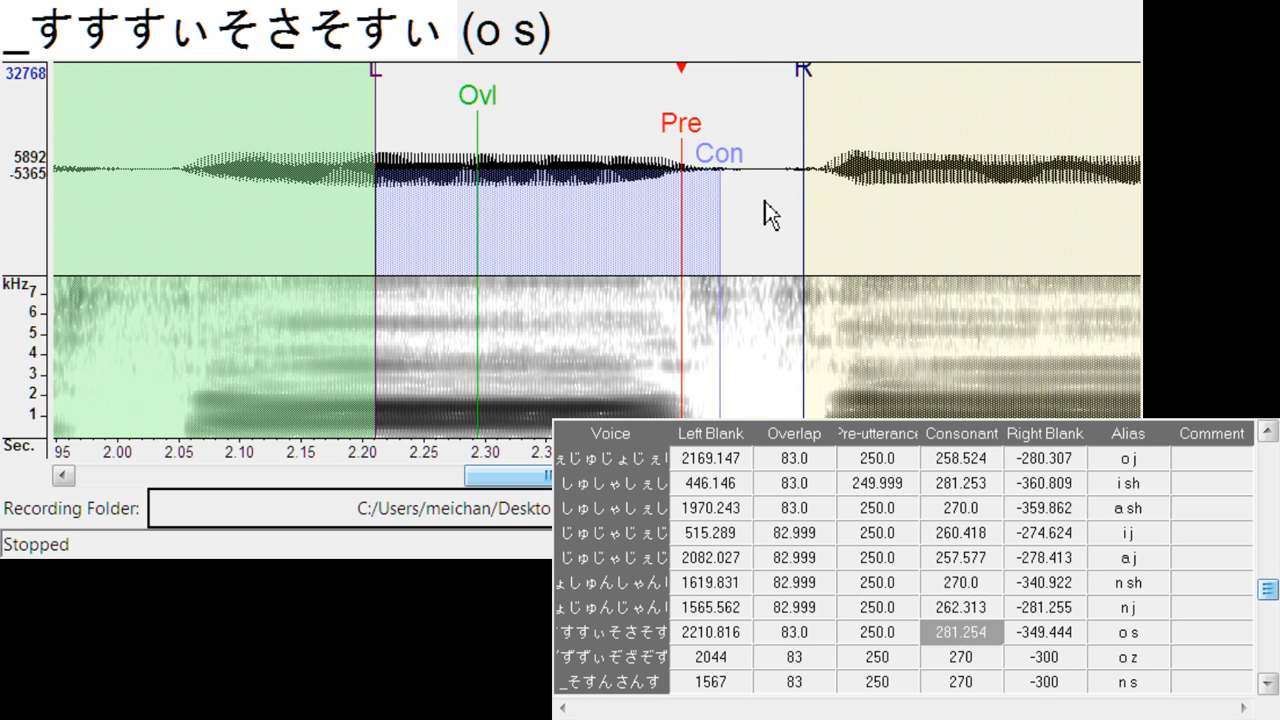
- Align o z at left blank about 2143.6, right blank about -306.8, and play back its recording
{"action": "key", "text": "Down"}
{"action": "left_click_drag", "start_coordinate": [600, 128], "coordinate": [726, 142]}
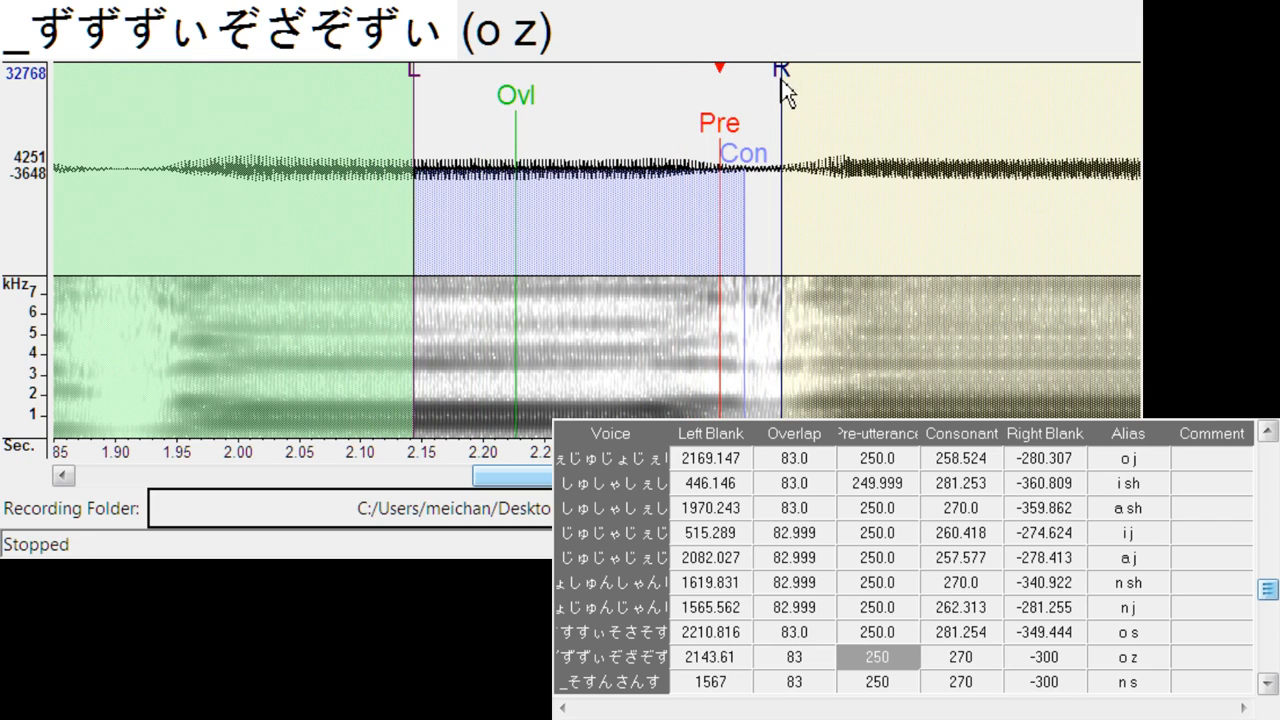
{"action": "left_click_drag", "start_coordinate": [781, 80], "coordinate": [791, 70]}
{"action": "key", "text": "space"}
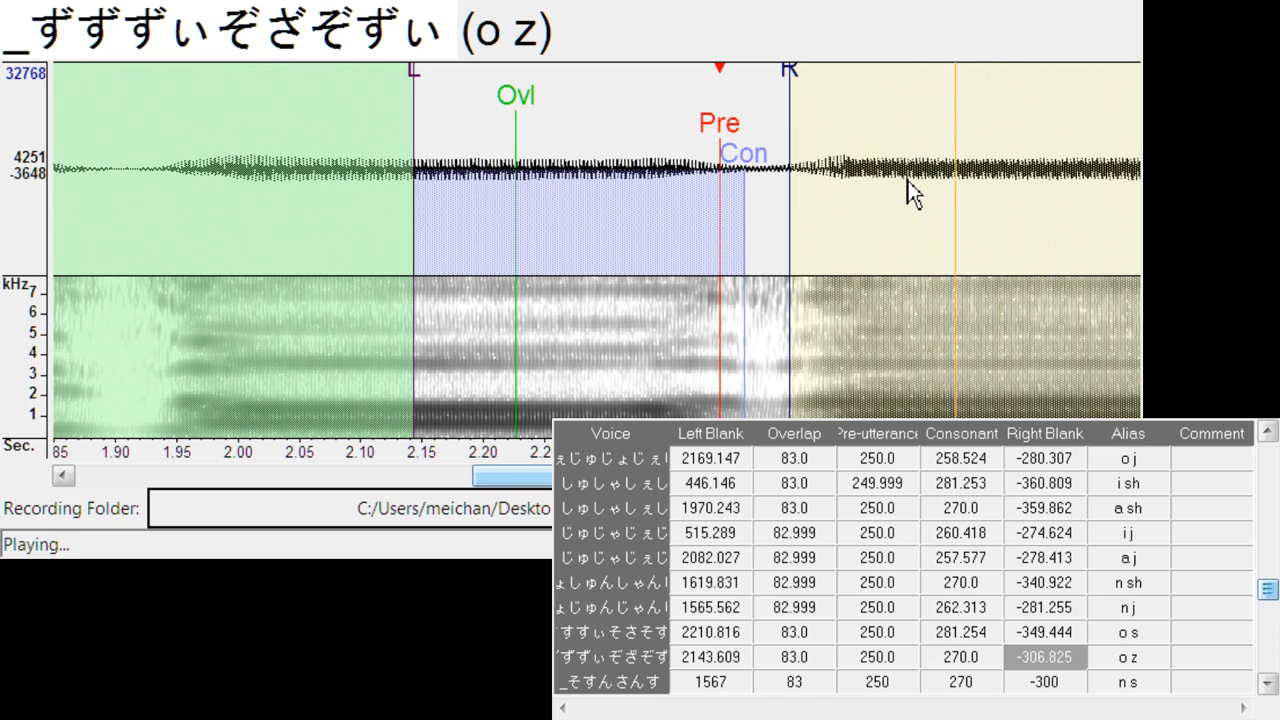
- Align n s at left blank about 1621.4, consonant 304.0, right blank -385.4, and n z at left blank about 1525.8, consonant 272.7, right blank -309.7
{"action": "key", "text": "Down"}
{"action": "mouse_move", "coordinate": [606, 140]}
{"action": "left_mouse_down"}
{"action": "mouse_move", "coordinate": [649, 121]}
{"action": "mouse_move", "coordinate": [668, 140]}
{"action": "left_mouse_up"}
{"action": "mouse_move", "coordinate": [741, 66]}
{"action": "left_mouse_down"}
{"action": "mouse_move", "coordinate": [738, 78]}
{"action": "mouse_move", "coordinate": [832, 86]}
{"action": "left_mouse_up"}
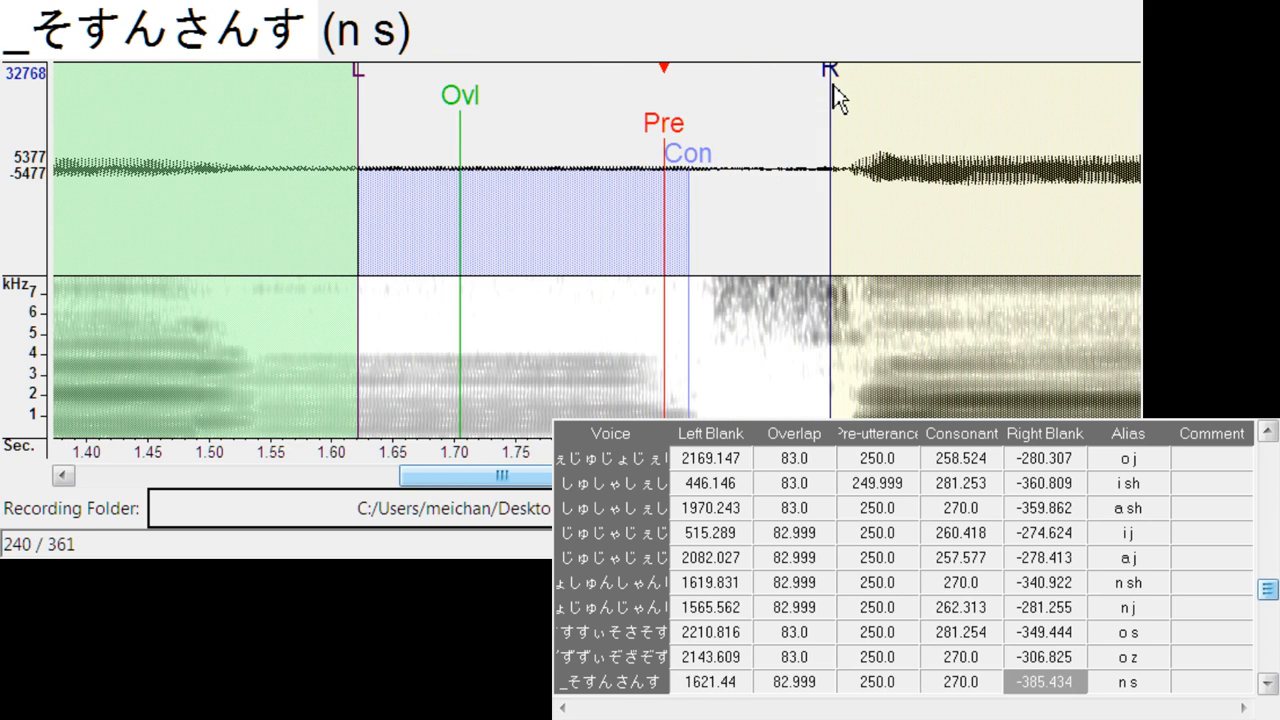
{"action": "left_click_drag", "start_coordinate": [735, 149], "coordinate": [730, 170]}
{"action": "key", "text": "Down"}
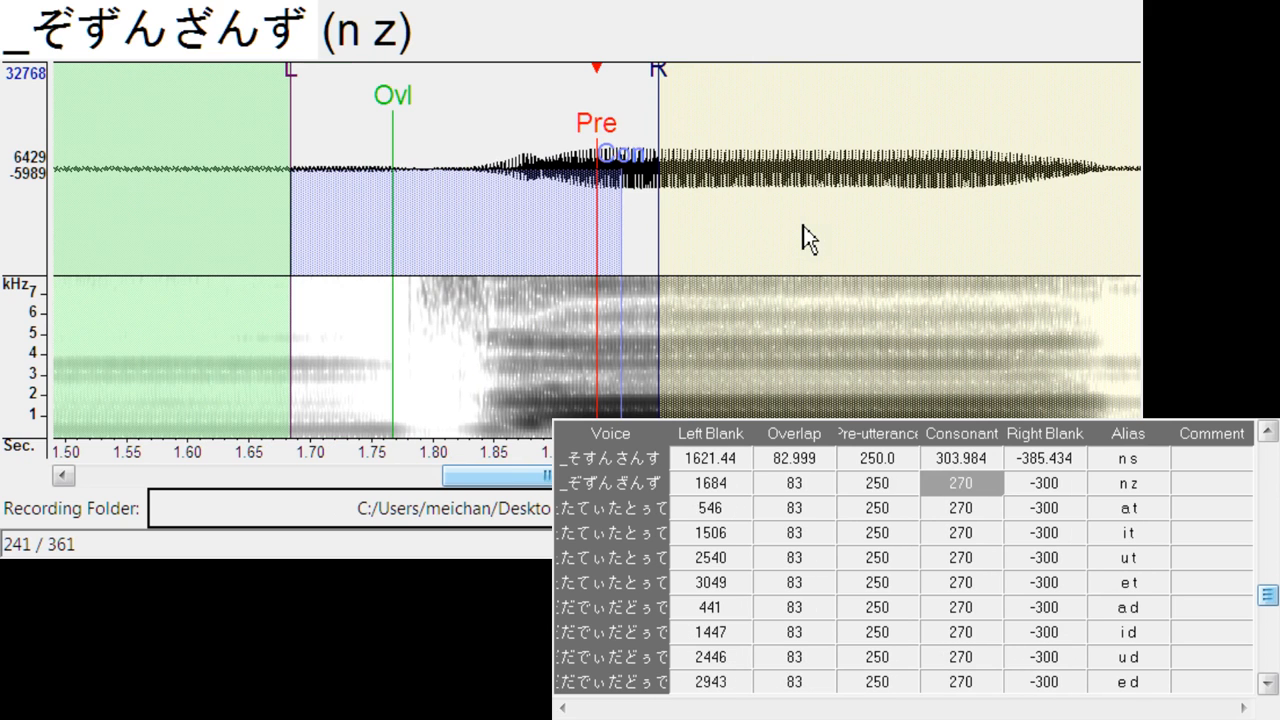
{"action": "left_click_drag", "start_coordinate": [608, 120], "coordinate": [410, 162]}
{"action": "left_click_drag", "start_coordinate": [477, 78], "coordinate": [479, 82]}
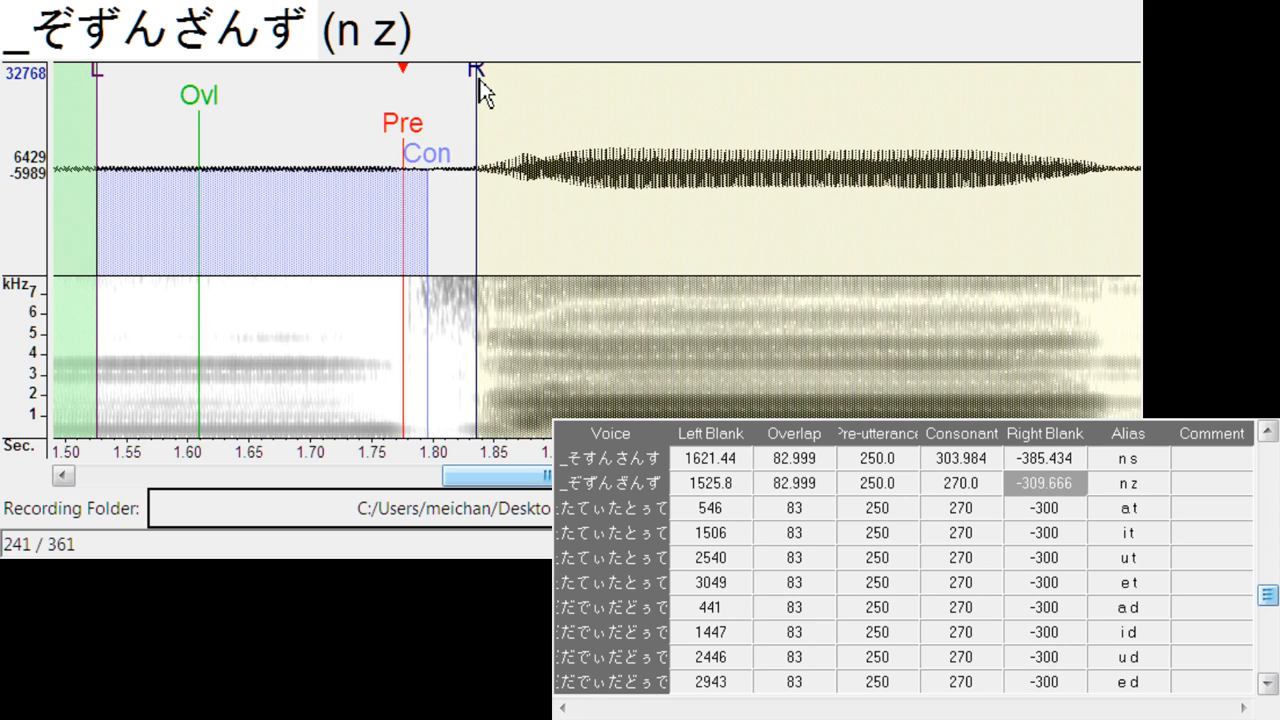
{"action": "left_click_drag", "start_coordinate": [434, 155], "coordinate": [435, 154]}
- Align a t at left blank about 580.7, right blank about -325.8, and i t at left blank about 1585.7, right blank about -335.2
{"action": "key", "text": "Down"}
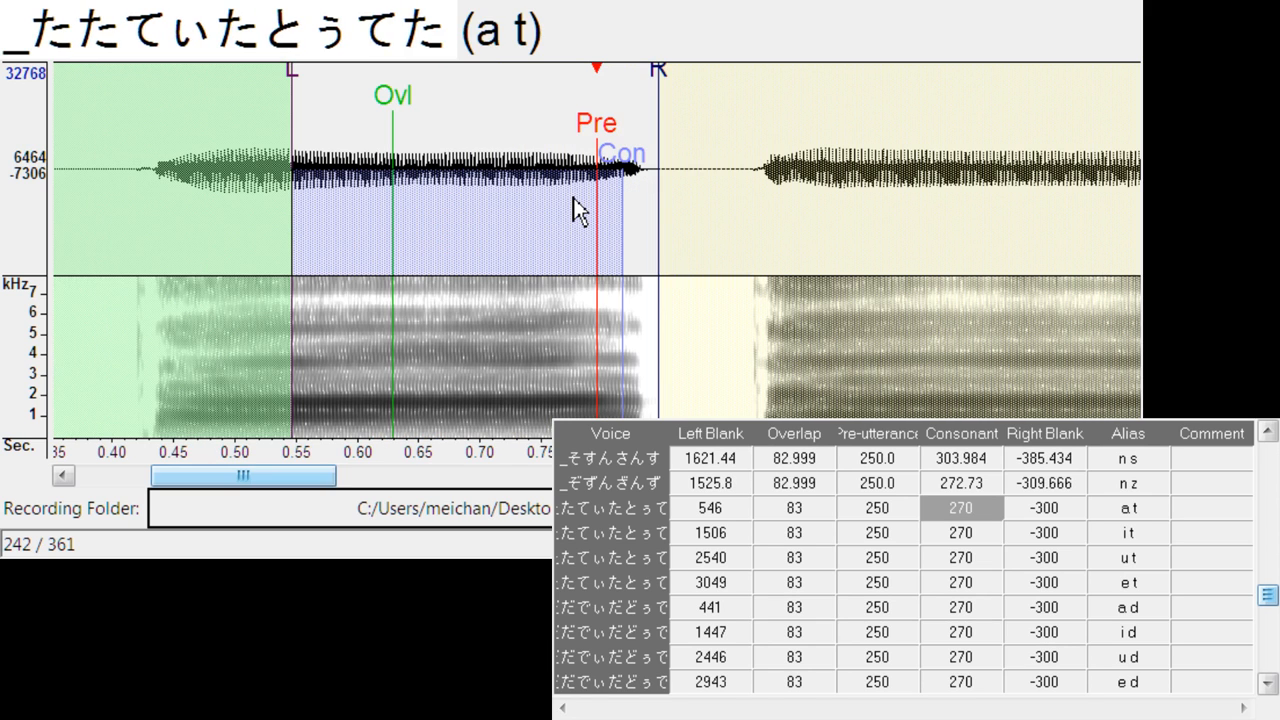
{"action": "left_click_drag", "start_coordinate": [597, 129], "coordinate": [643, 123]}
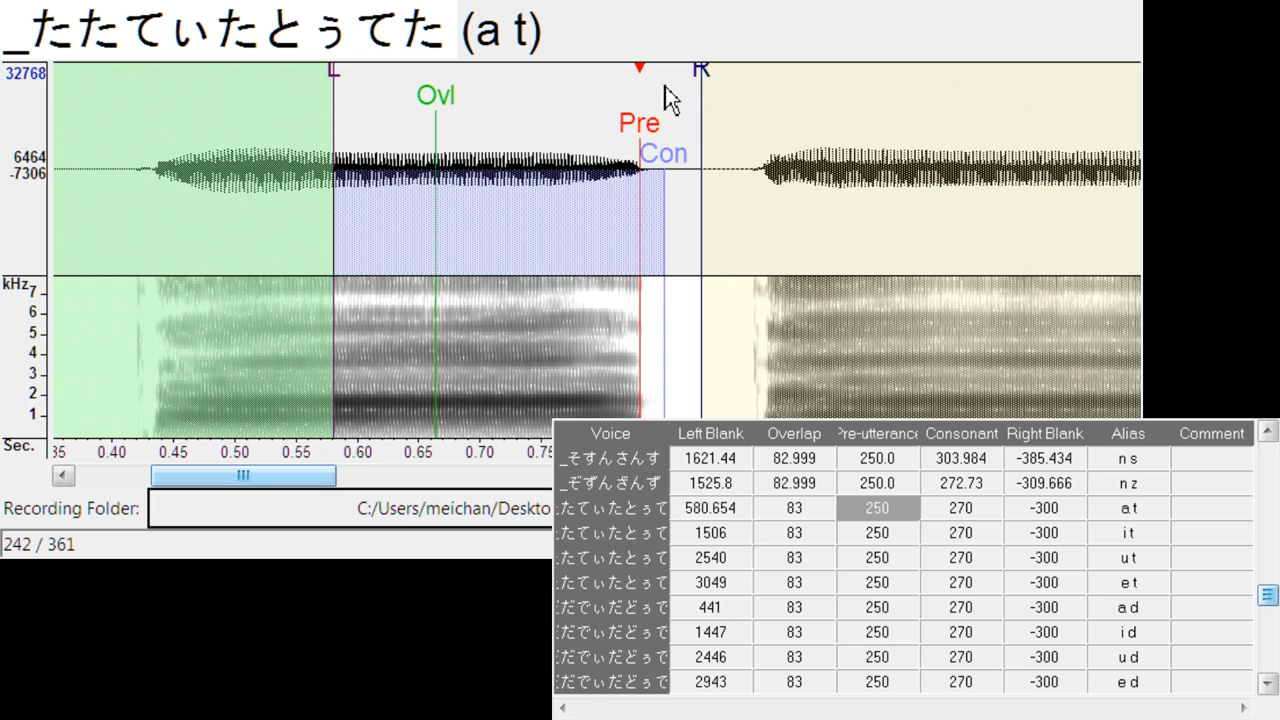
{"action": "left_click_drag", "start_coordinate": [701, 70], "coordinate": [734, 71]}
{"action": "key", "text": "Down"}
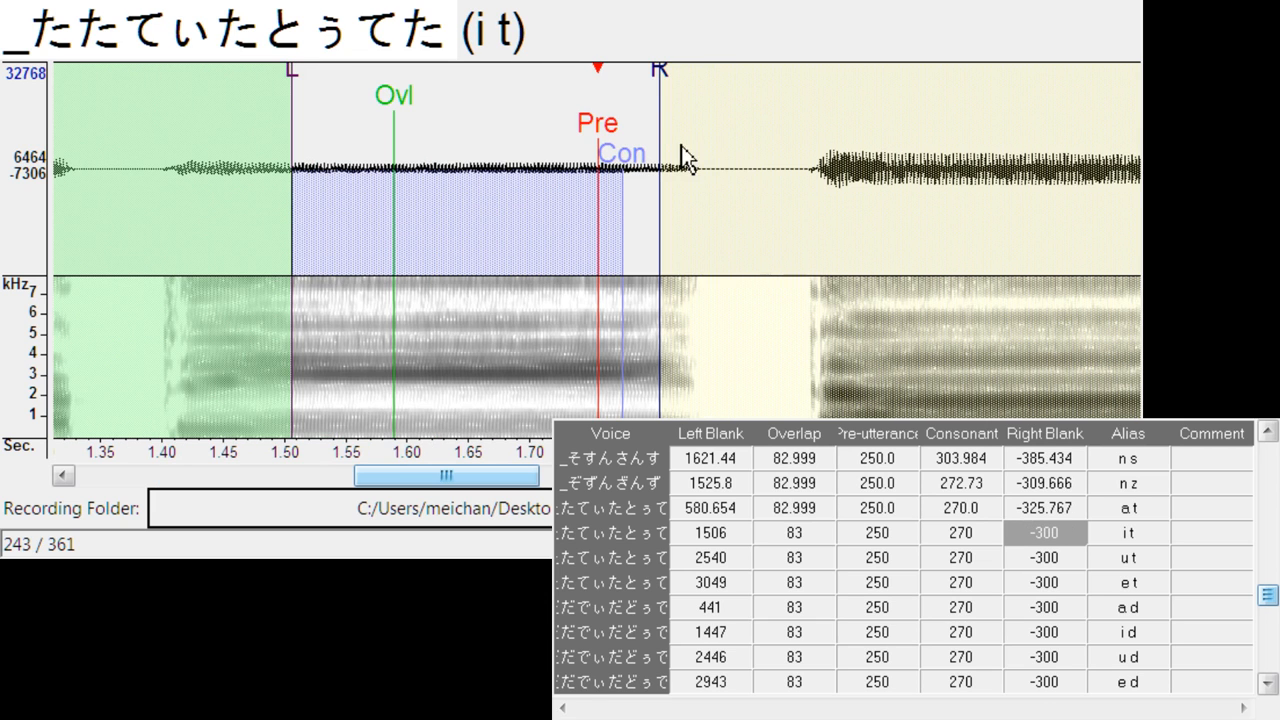
{"action": "left_click_drag", "start_coordinate": [608, 133], "coordinate": [700, 112]}
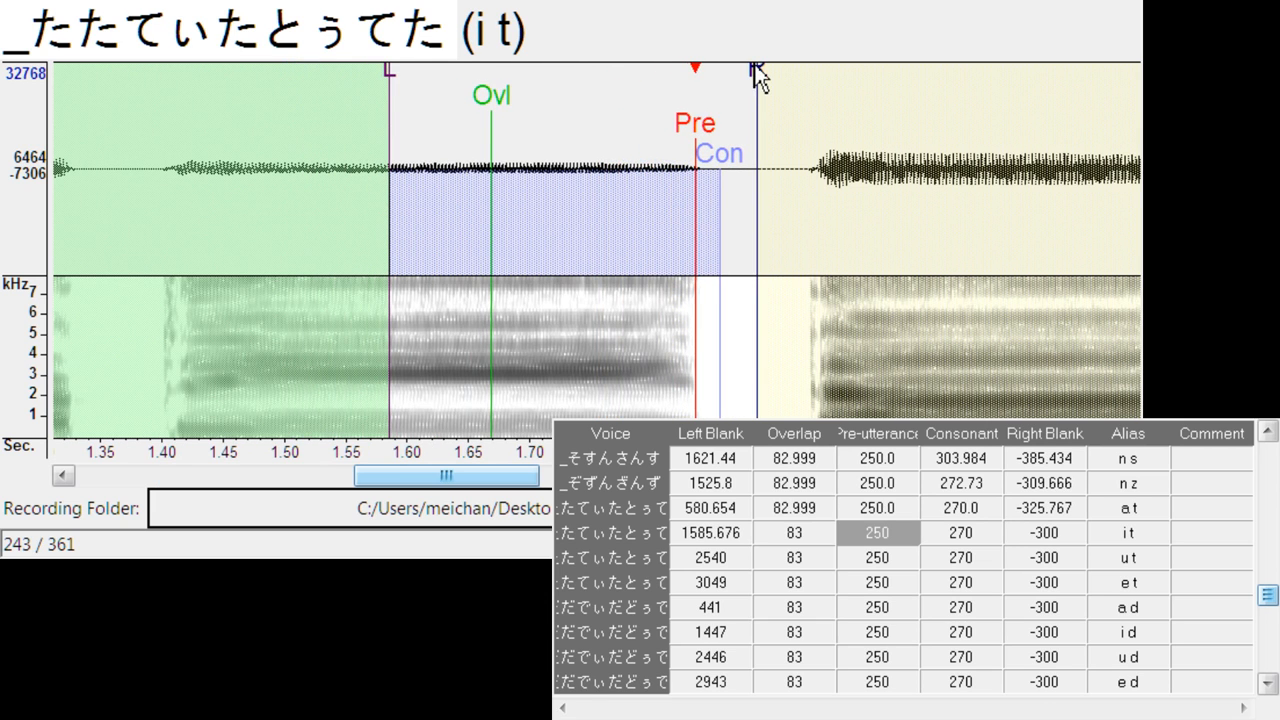
{"action": "left_click_drag", "start_coordinate": [757, 70], "coordinate": [791, 72]}
- Align u t at left blank about 2635.2, right blank about -318.2, and e t at left blank about 3165.7, right blank about -319.1
{"action": "key", "text": "Down"}
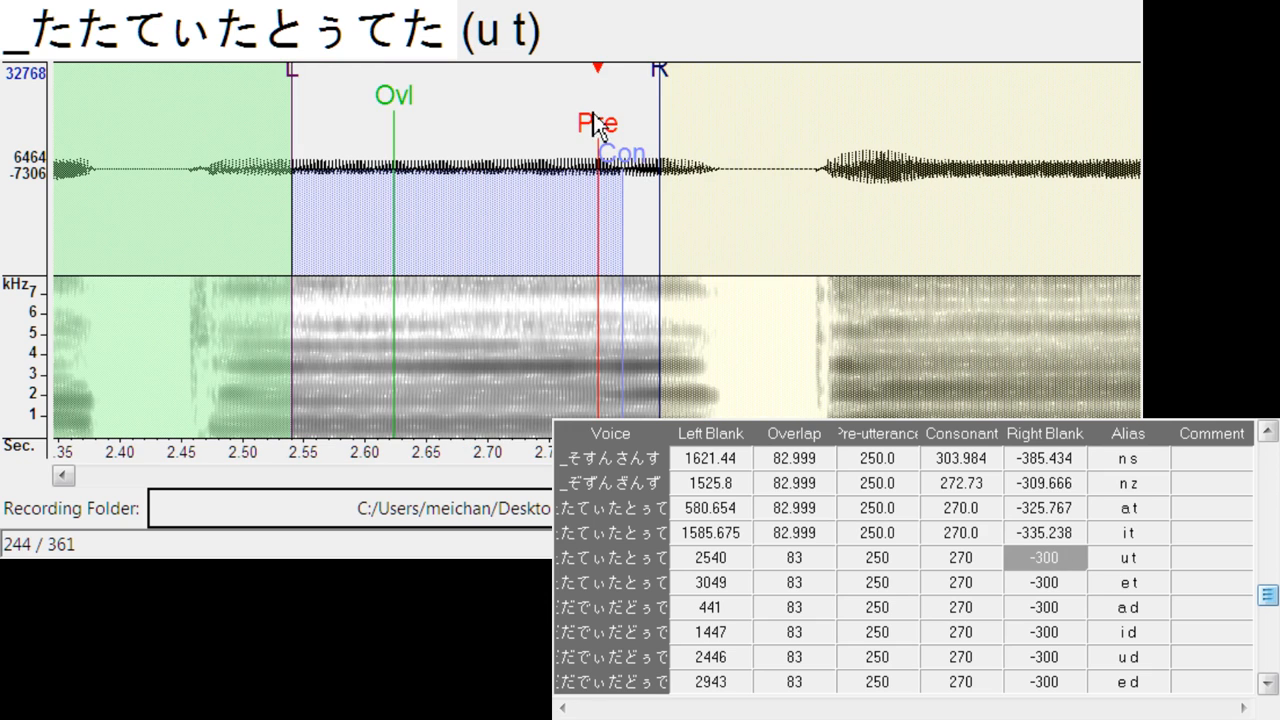
{"action": "left_click_drag", "start_coordinate": [595, 122], "coordinate": [717, 124]}
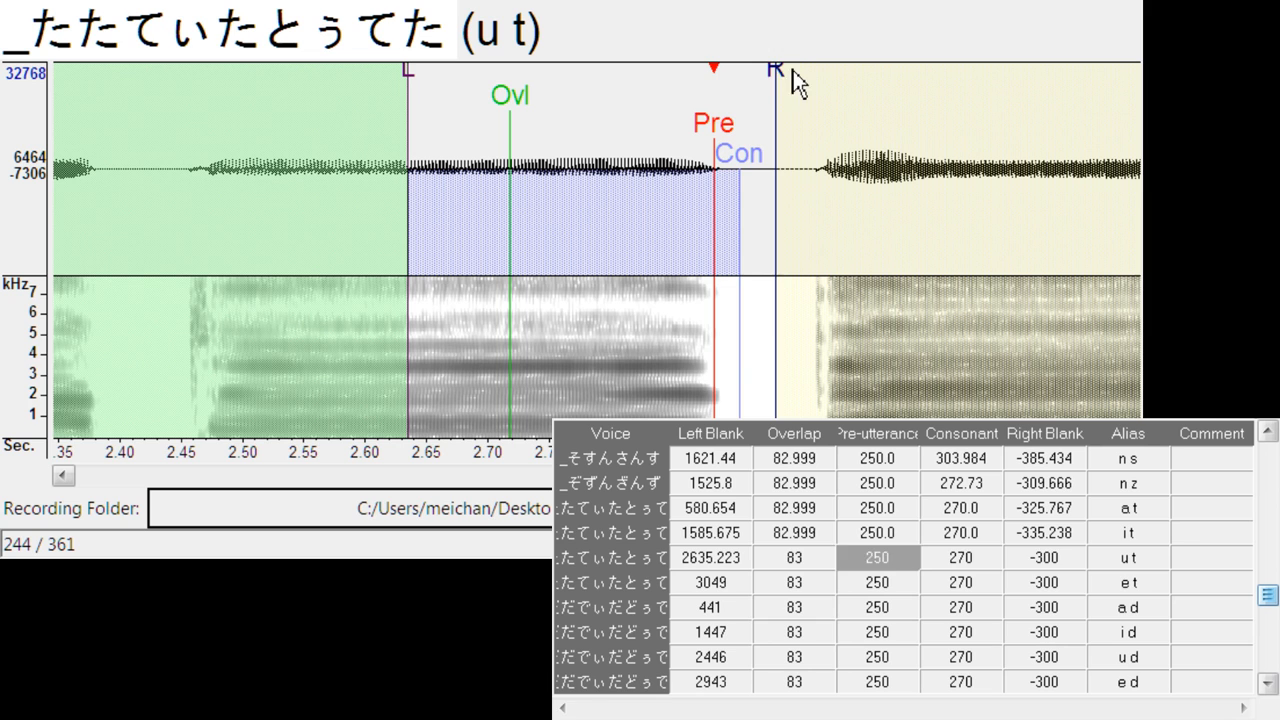
{"action": "left_click_drag", "start_coordinate": [777, 70], "coordinate": [800, 78]}
{"action": "key", "text": "Down"}
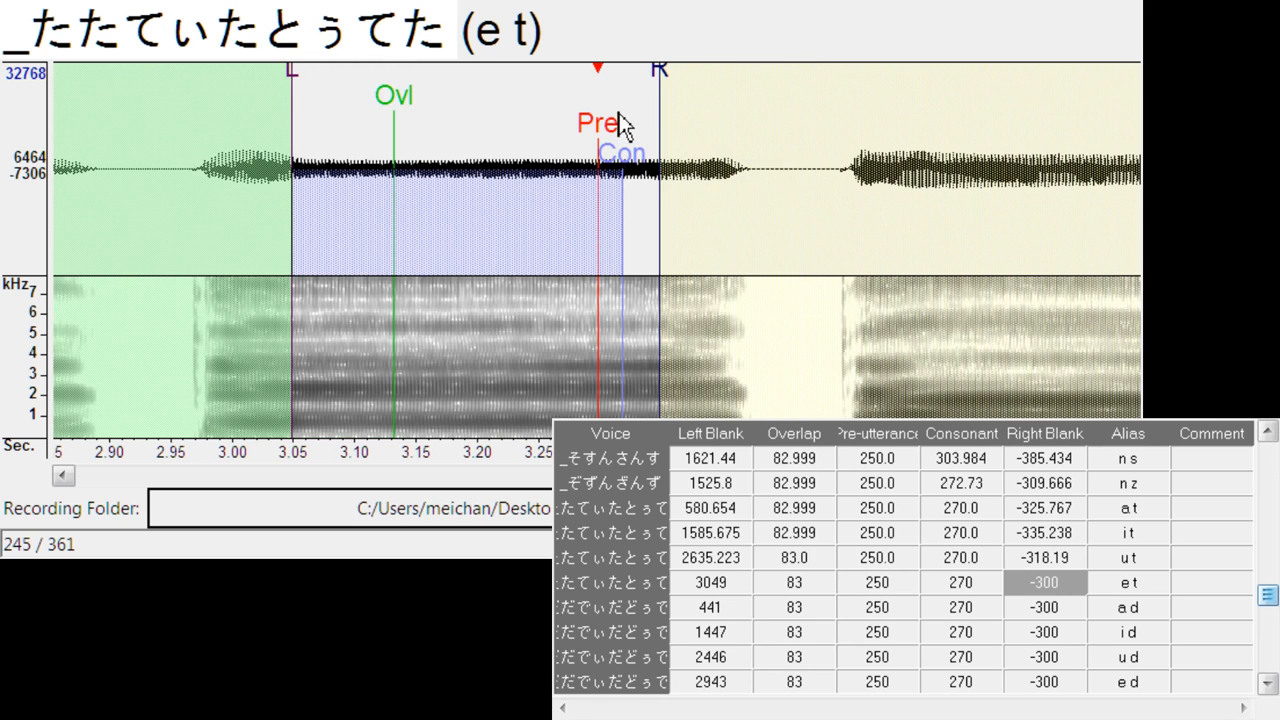
{"action": "left_click_drag", "start_coordinate": [620, 125], "coordinate": [745, 135]}
{"action": "left_click_drag", "start_coordinate": [804, 62], "coordinate": [827, 82]}
- Align a d at left blank about 526.7, consonant 258.5, right blank -286.0, and i d at left blank about 1564.9, consonant 256.6, right blank -277.5
{"action": "key", "text": "Down"}
{"action": "left_click_drag", "start_coordinate": [620, 128], "coordinate": [705, 121]}
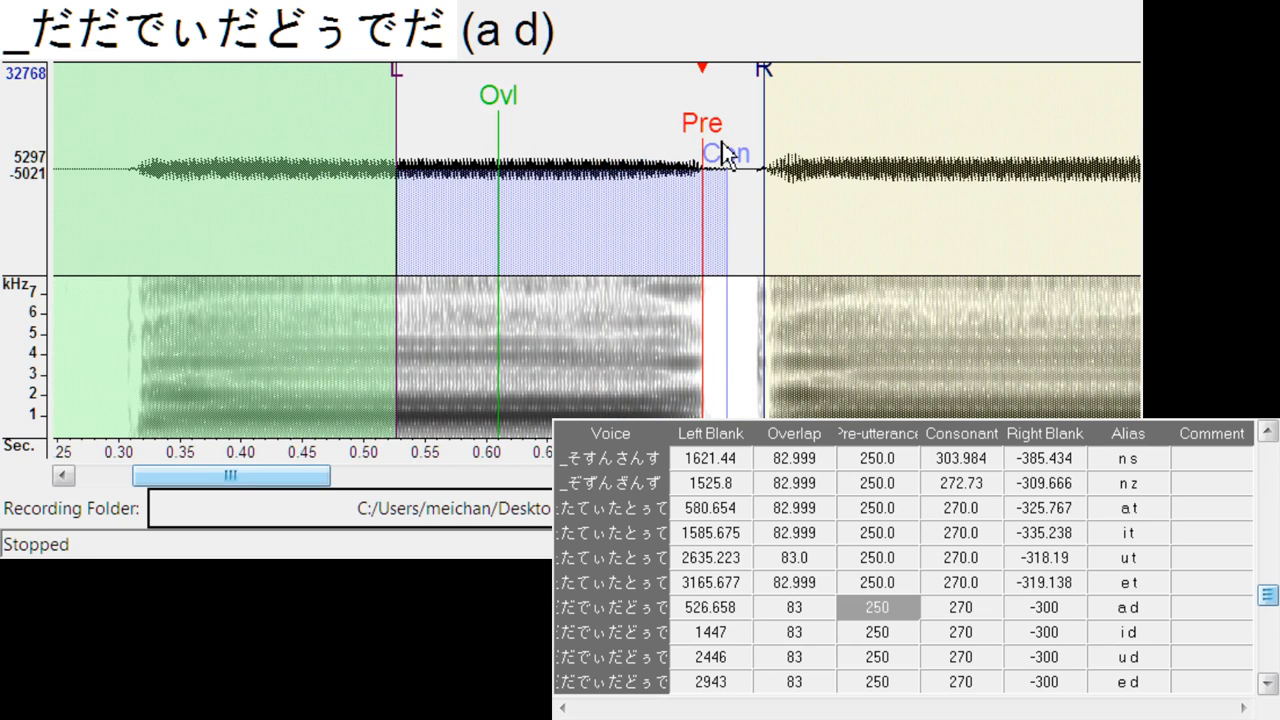
{"action": "left_click_drag", "start_coordinate": [728, 168], "coordinate": [713, 168]}
{"action": "left_click_drag", "start_coordinate": [766, 85], "coordinate": [749, 95]}
{"action": "key", "text": "Down"}
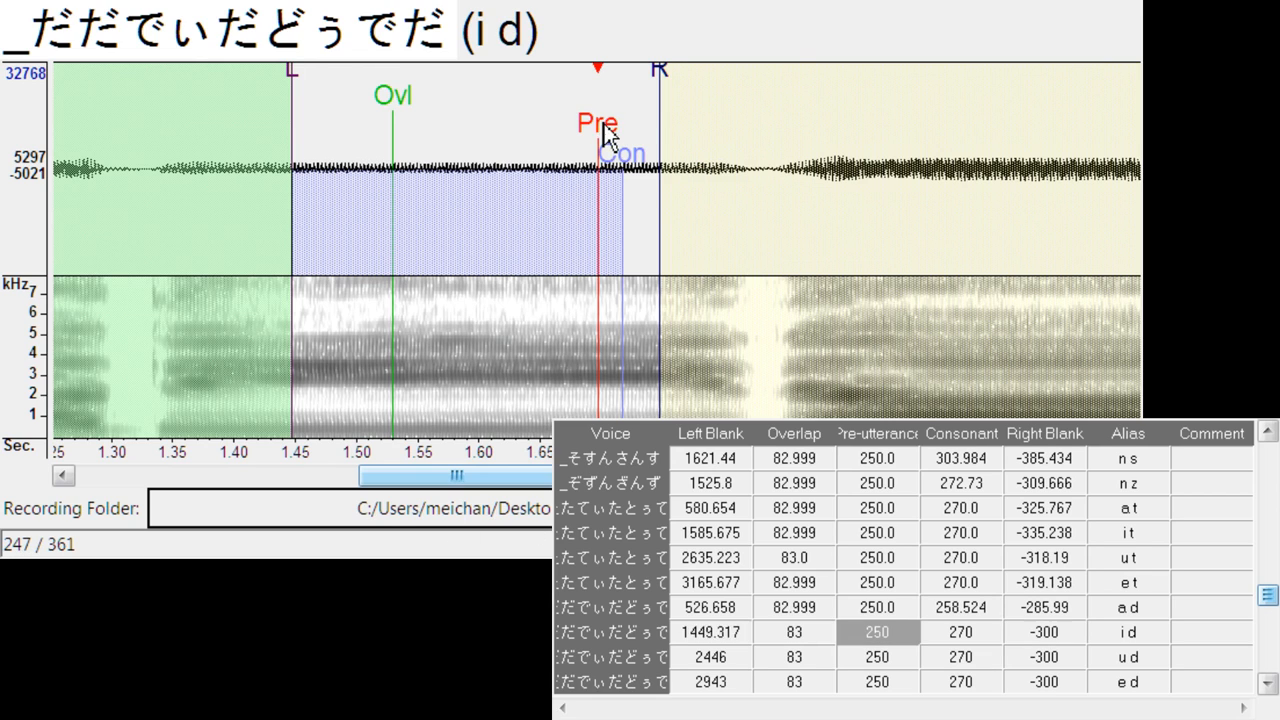
{"action": "mouse_move", "coordinate": [598, 150]}
{"action": "left_mouse_down"}
{"action": "mouse_move", "coordinate": [750, 156]}
{"action": "mouse_move", "coordinate": [752, 173]}
{"action": "left_mouse_up"}
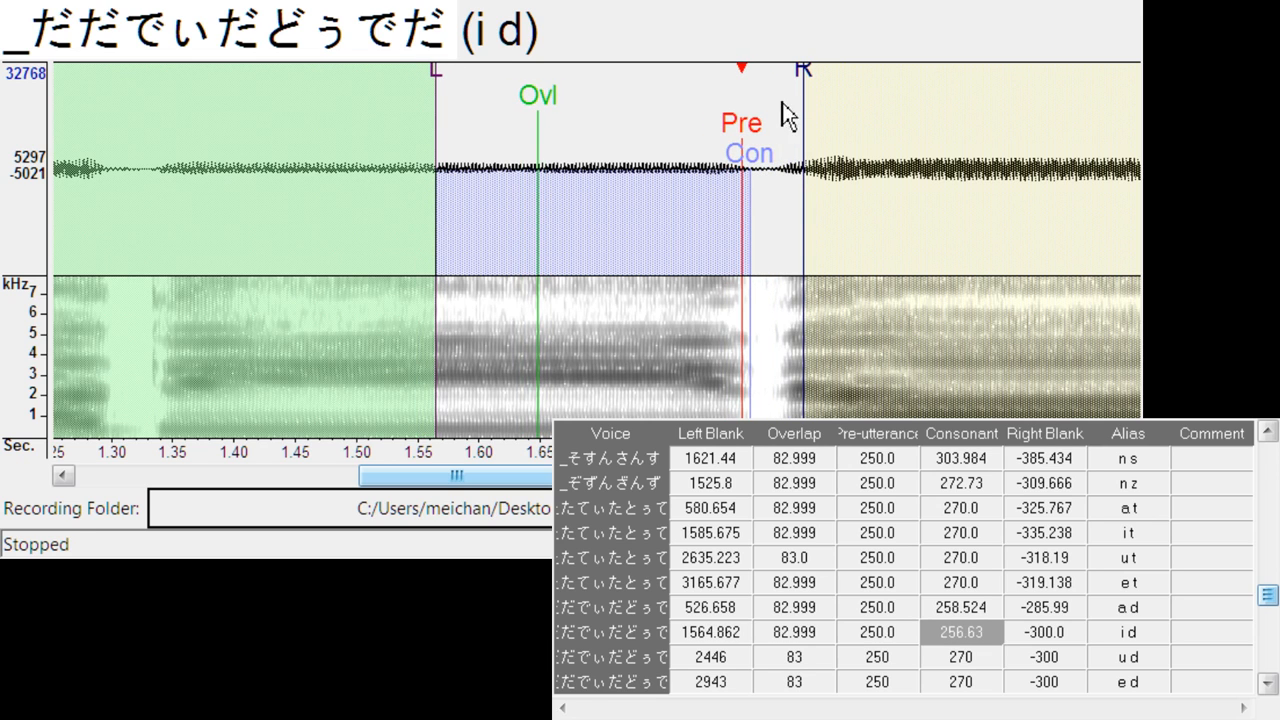
{"action": "left_click_drag", "start_coordinate": [812, 75], "coordinate": [778, 97]}
{"action": "key", "text": "Down"}
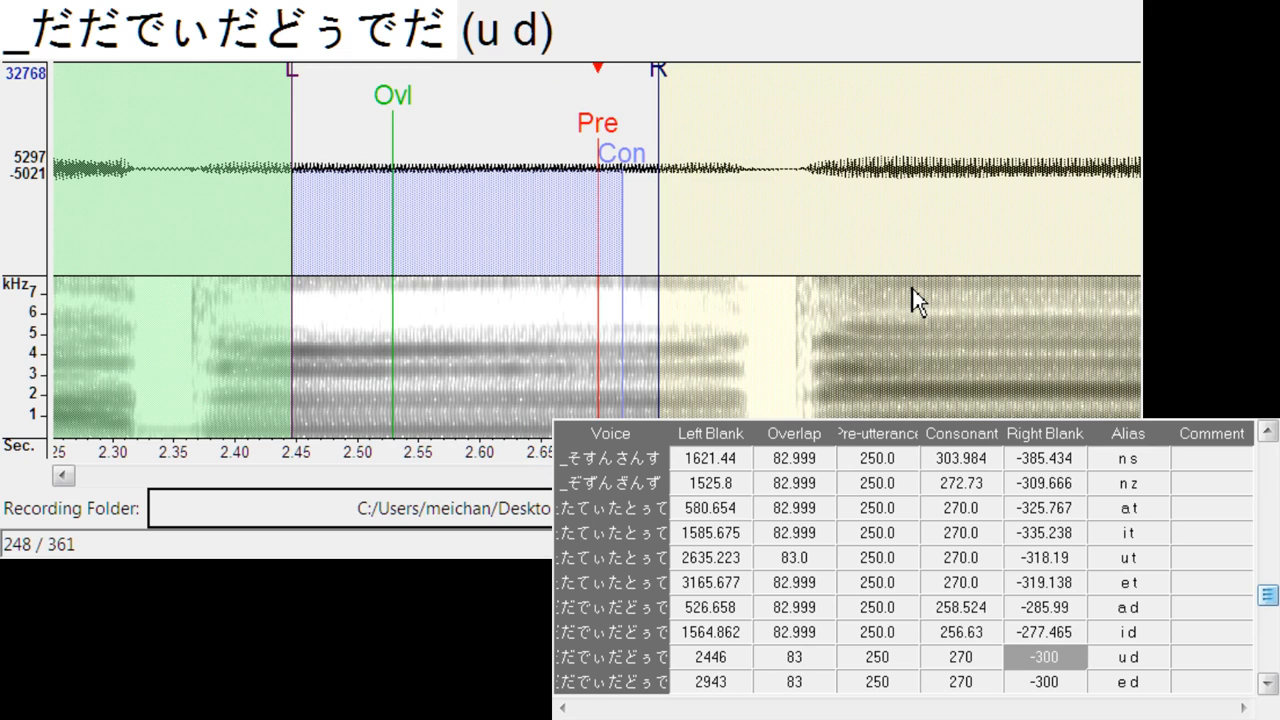
- Align u d at left blank about 2566.1, consonant 267.0, right blank -288.8, and e d at left blank about 3070.1, consonant 266.1, right blank -285.0
{"action": "mouse_move", "coordinate": [588, 140]}
{"action": "left_mouse_down"}
{"action": "mouse_move", "coordinate": [772, 137]}
{"action": "mouse_move", "coordinate": [745, 145]}
{"action": "mouse_move", "coordinate": [768, 170]}
{"action": "left_mouse_up"}
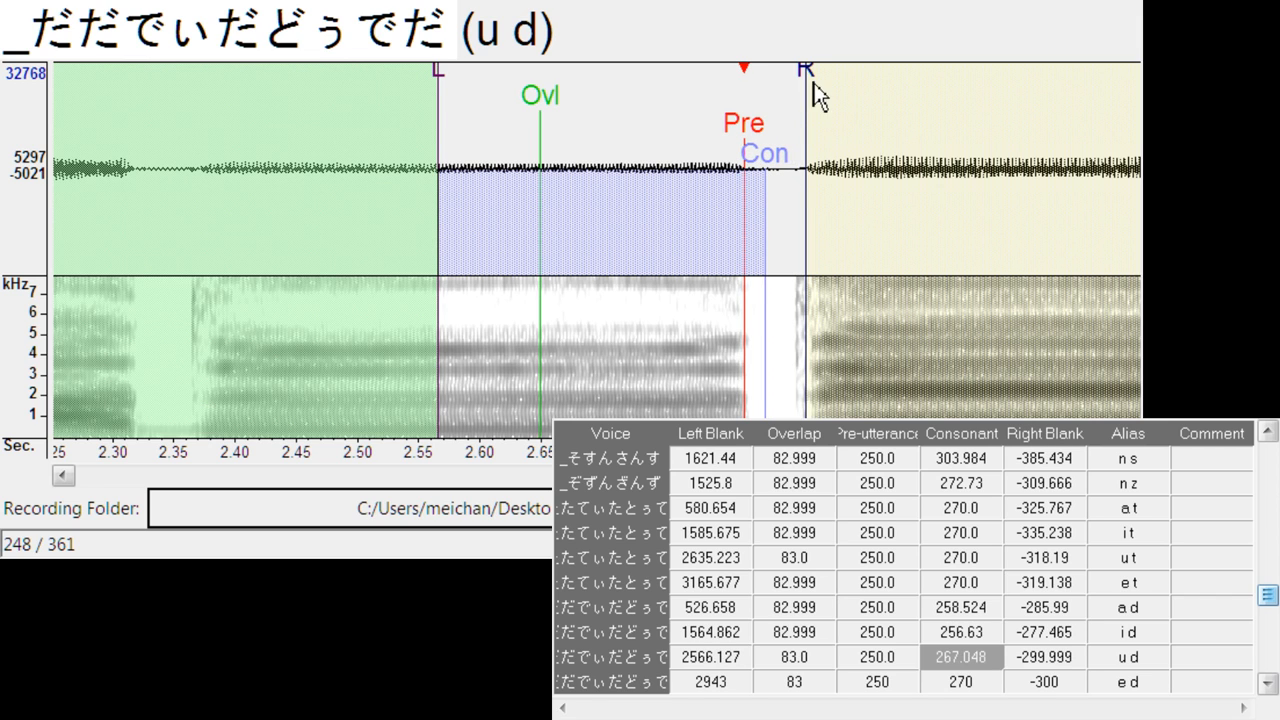
{"action": "mouse_move", "coordinate": [813, 84]}
{"action": "left_mouse_down"}
{"action": "mouse_move", "coordinate": [789, 98]}
{"action": "mouse_move", "coordinate": [796, 151]}
{"action": "left_mouse_up"}
{"action": "key", "text": "Down"}
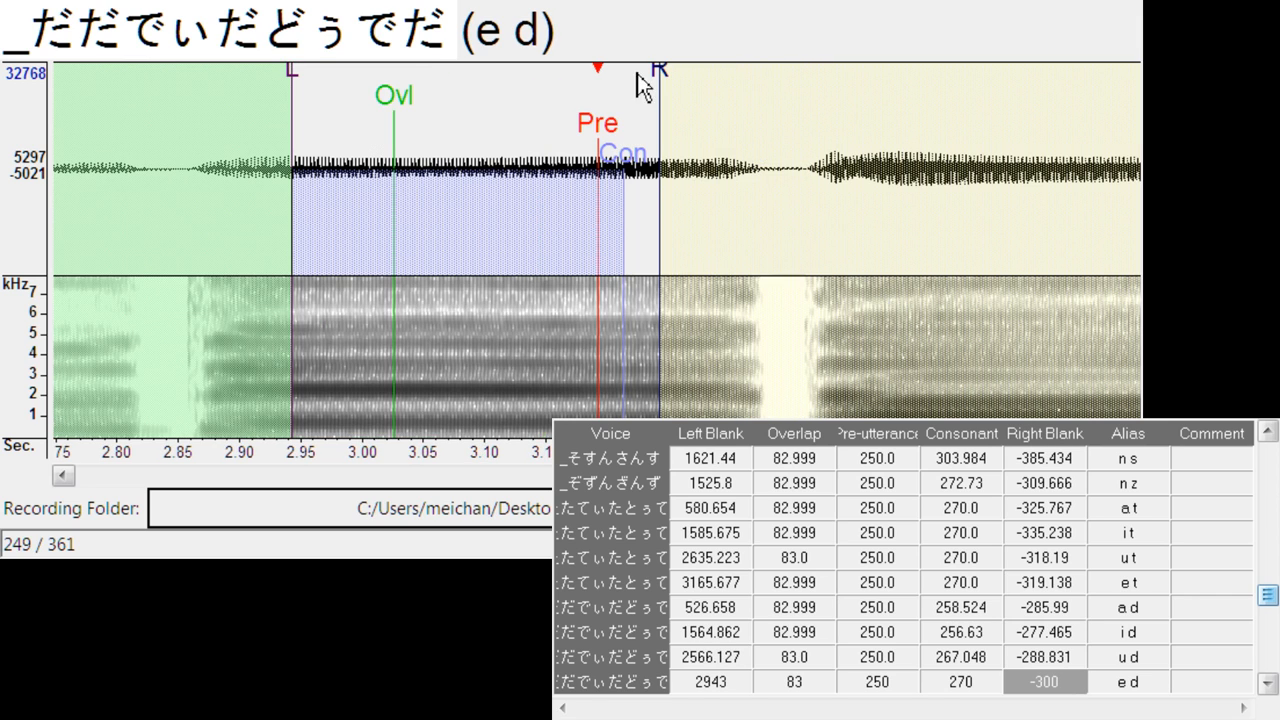
{"action": "mouse_move", "coordinate": [597, 123]}
{"action": "left_mouse_down"}
{"action": "mouse_move", "coordinate": [743, 121]}
{"action": "mouse_move", "coordinate": [779, 174]}
{"action": "left_mouse_up"}
{"action": "left_click_drag", "start_coordinate": [813, 80], "coordinate": [799, 95]}
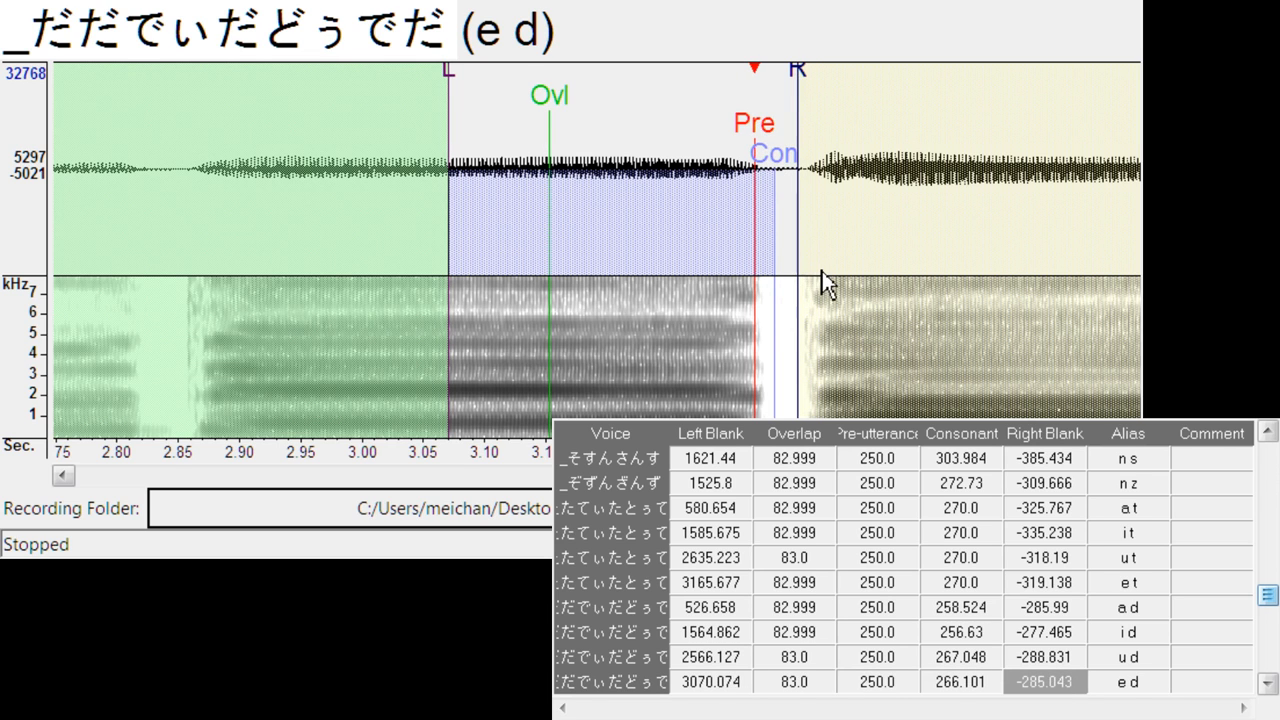
- Align e ch, u ch and o ch at left blanks of about 563.6, 1586.6 and 2112.3, with o ch's right blank about -306.8
{"action": "key", "text": "Down"}
{"action": "mouse_move", "coordinate": [608, 145]}
{"action": "left_mouse_down"}
{"action": "mouse_move", "coordinate": [650, 125]}
{"action": "mouse_move", "coordinate": [656, 145]}
{"action": "mouse_move", "coordinate": [691, 120]}
{"action": "left_mouse_up"}
{"action": "key", "text": "Down"}
{"action": "key", "text": "Down"}
{"action": "left_click_drag", "start_coordinate": [757, 81], "coordinate": [761, 89]}
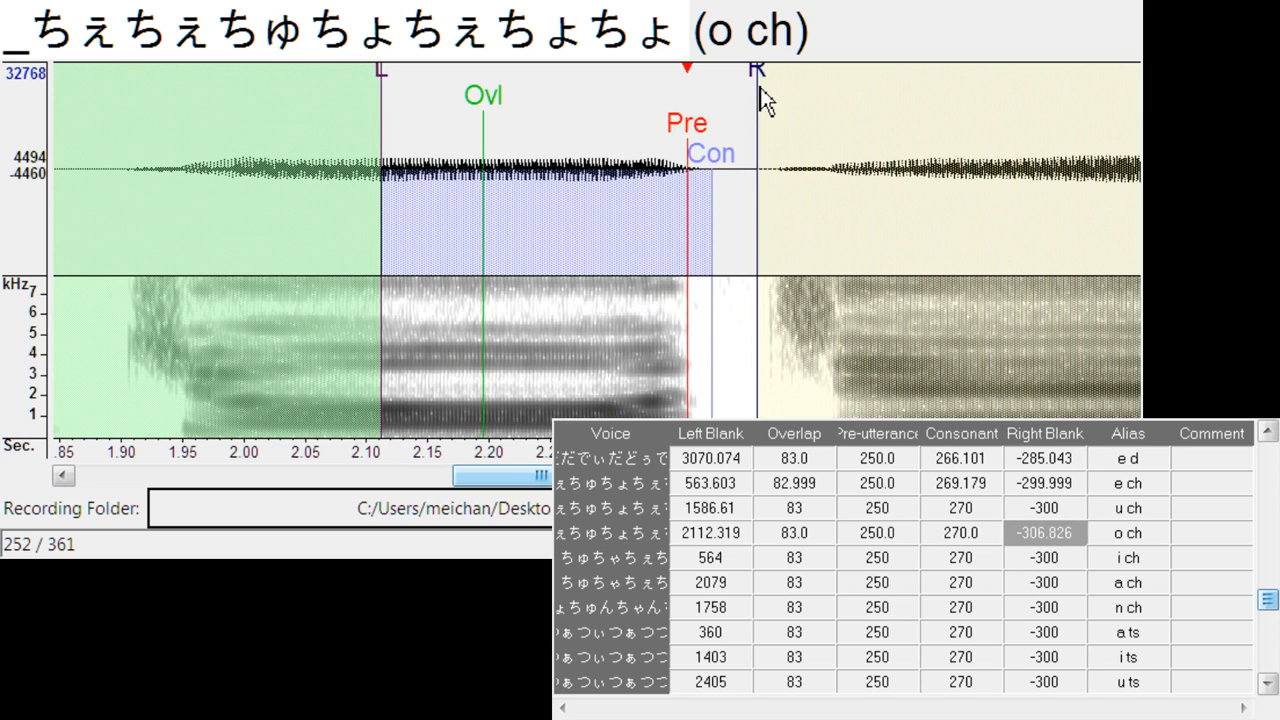
- Align i ch at left blank about 570.2, right blank about -322.9, and a ch at left blank about 2147.4, right blank about -314.4
{"action": "key", "text": "Down"}
{"action": "left_click_drag", "start_coordinate": [600, 130], "coordinate": [609, 132]}
{"action": "left_click_drag", "start_coordinate": [673, 76], "coordinate": [697, 86]}
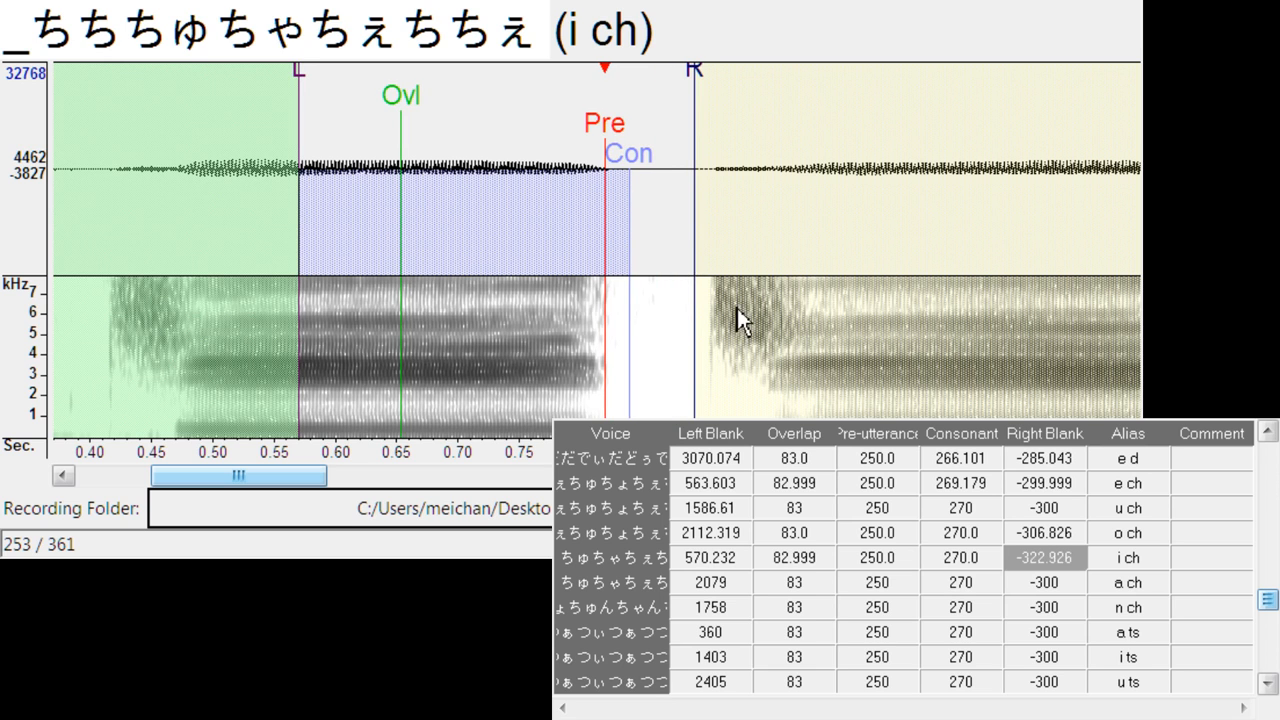
{"action": "key", "text": "Down"}
{"action": "mouse_move", "coordinate": [612, 145]}
{"action": "left_mouse_down"}
{"action": "mouse_move", "coordinate": [731, 206]}
{"action": "mouse_move", "coordinate": [683, 233]}
{"action": "left_mouse_up"}
{"action": "left_click_drag", "start_coordinate": [744, 83], "coordinate": [761, 86]}
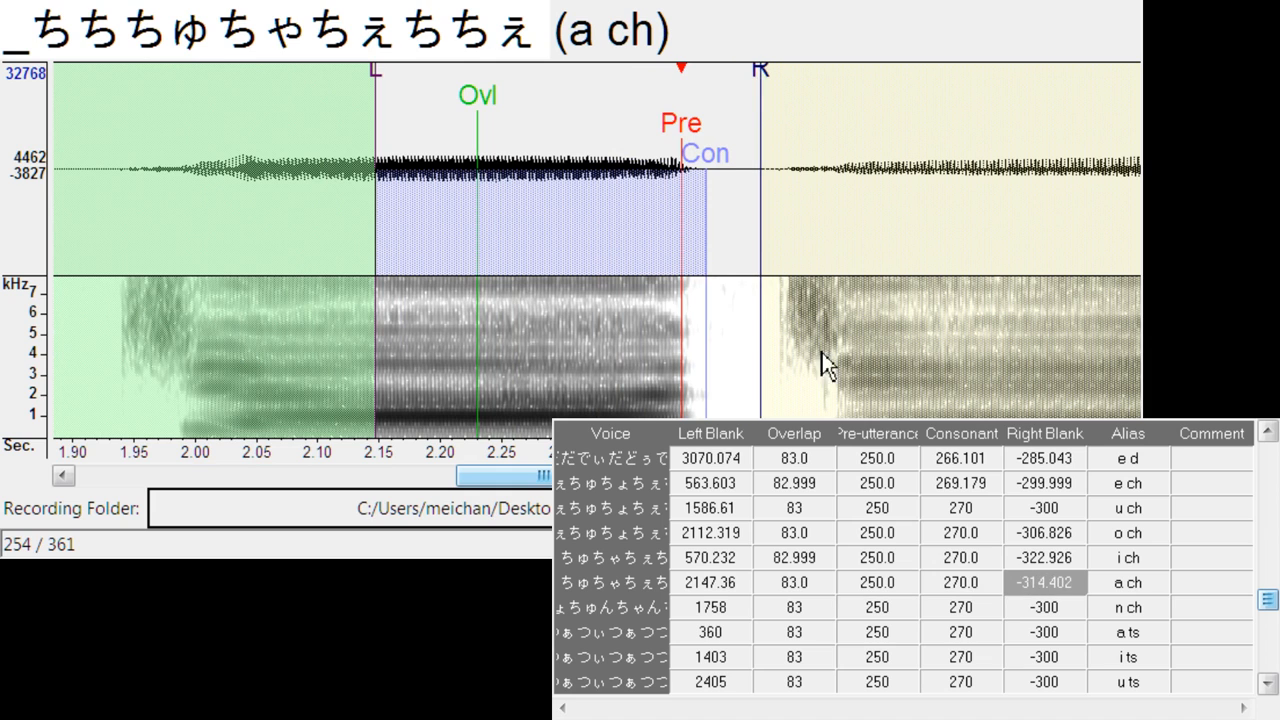
- Align n ch at left blank about 1634.1, and a ts at left blank about 369.4, consonant 275.6, right blank -331.4
{"action": "key", "text": "Down"}
{"action": "left_click_drag", "start_coordinate": [595, 138], "coordinate": [450, 238]}
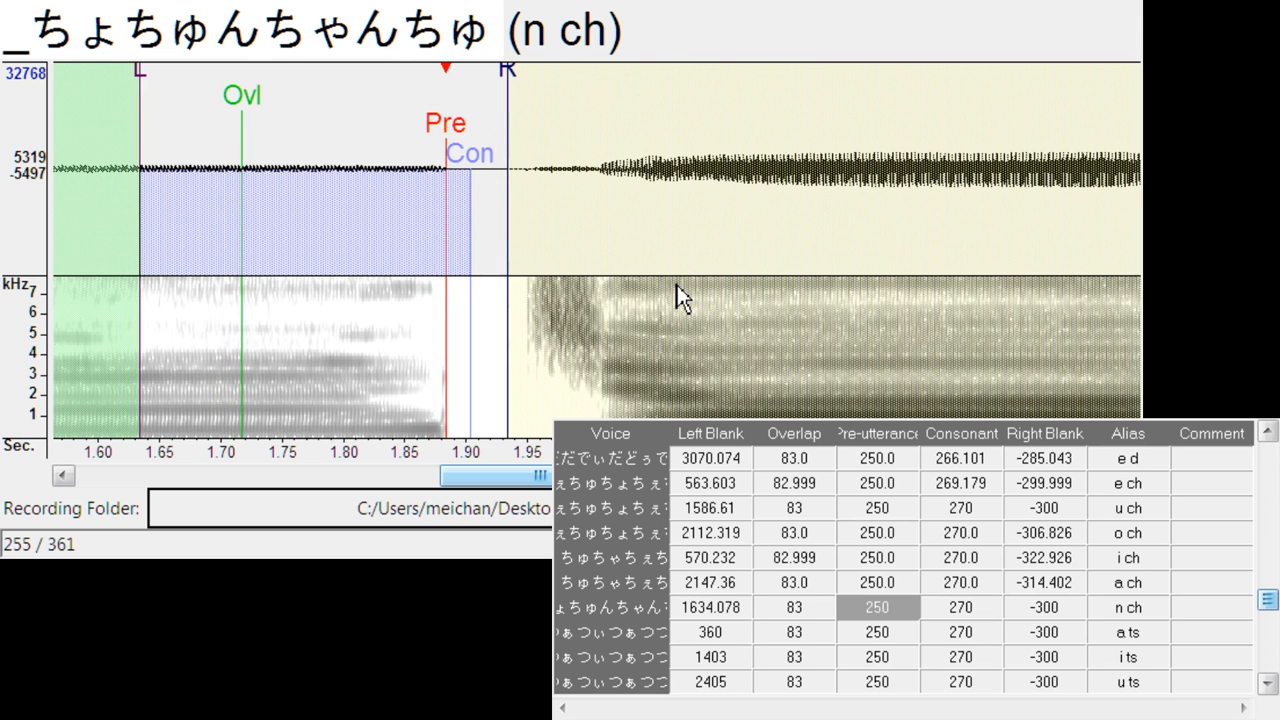
{"action": "key", "text": "Down"}
{"action": "mouse_move", "coordinate": [590, 122]}
{"action": "left_mouse_down"}
{"action": "mouse_move", "coordinate": [621, 125]}
{"action": "mouse_move", "coordinate": [617, 142]}
{"action": "left_mouse_up"}
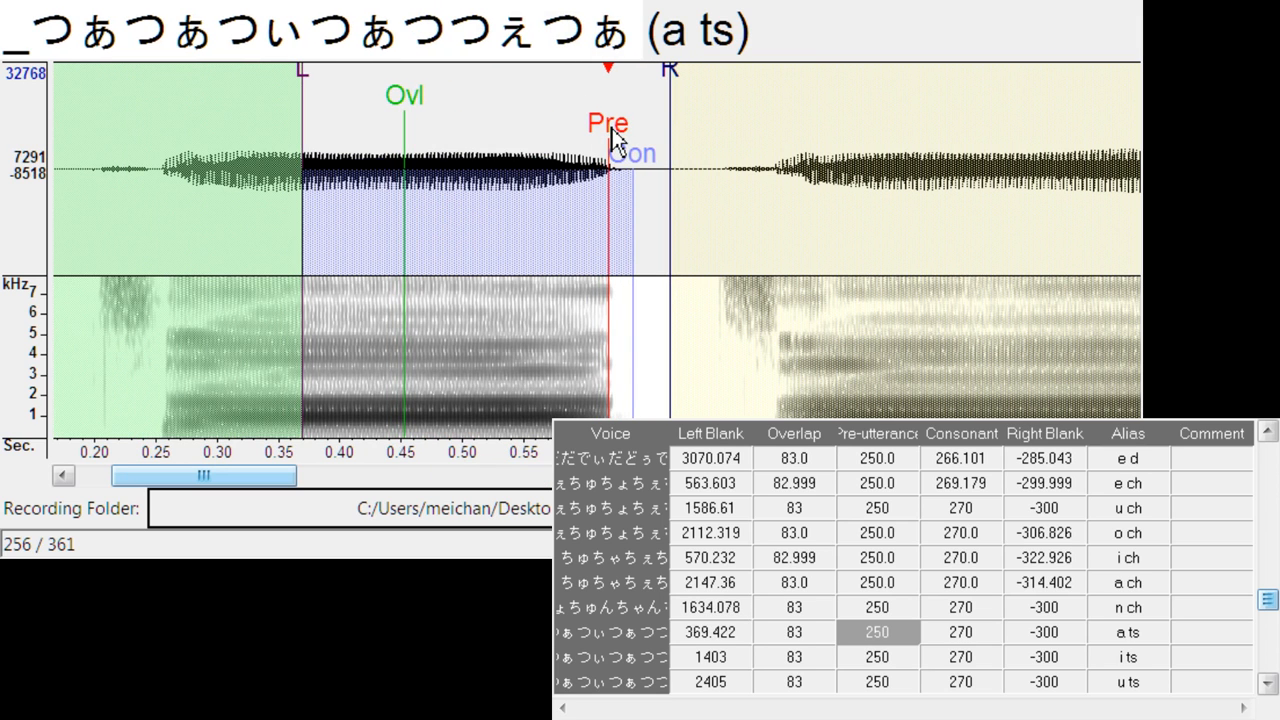
{"action": "left_click_drag", "start_coordinate": [672, 98], "coordinate": [714, 80]}
{"action": "left_click_drag", "start_coordinate": [646, 163], "coordinate": [651, 171]}
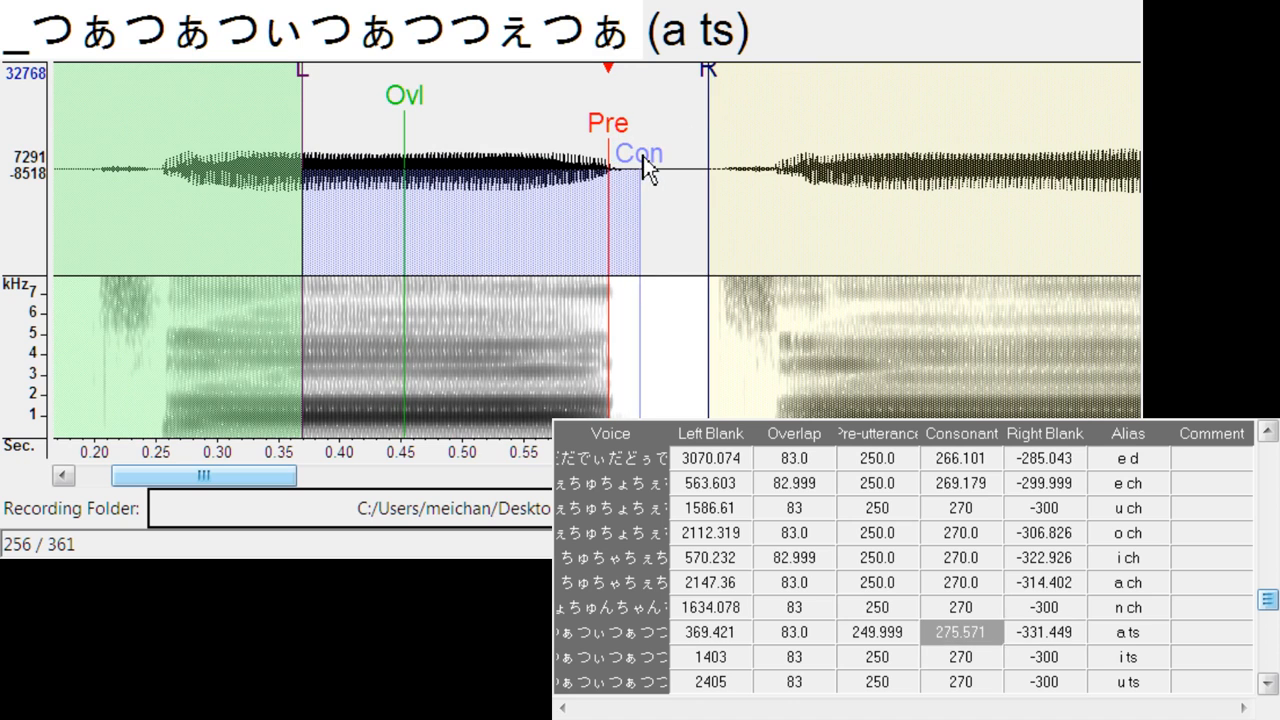
- Align i ts to the end of its vowel, and u ts at left blank about 2476.1, right blank about -315.3
{"action": "key", "text": "Down"}
{"action": "left_click_drag", "start_coordinate": [597, 120], "coordinate": [688, 124]}
{"action": "key", "text": "Down"}
{"action": "left_click_drag", "start_coordinate": [751, 72], "coordinate": [770, 78]}
- Align e ts at left blank about 3015.1, right blank about -304.9, and o ts at left blank about 2072.6, consonant about 260.4
{"action": "key", "text": "Down"}
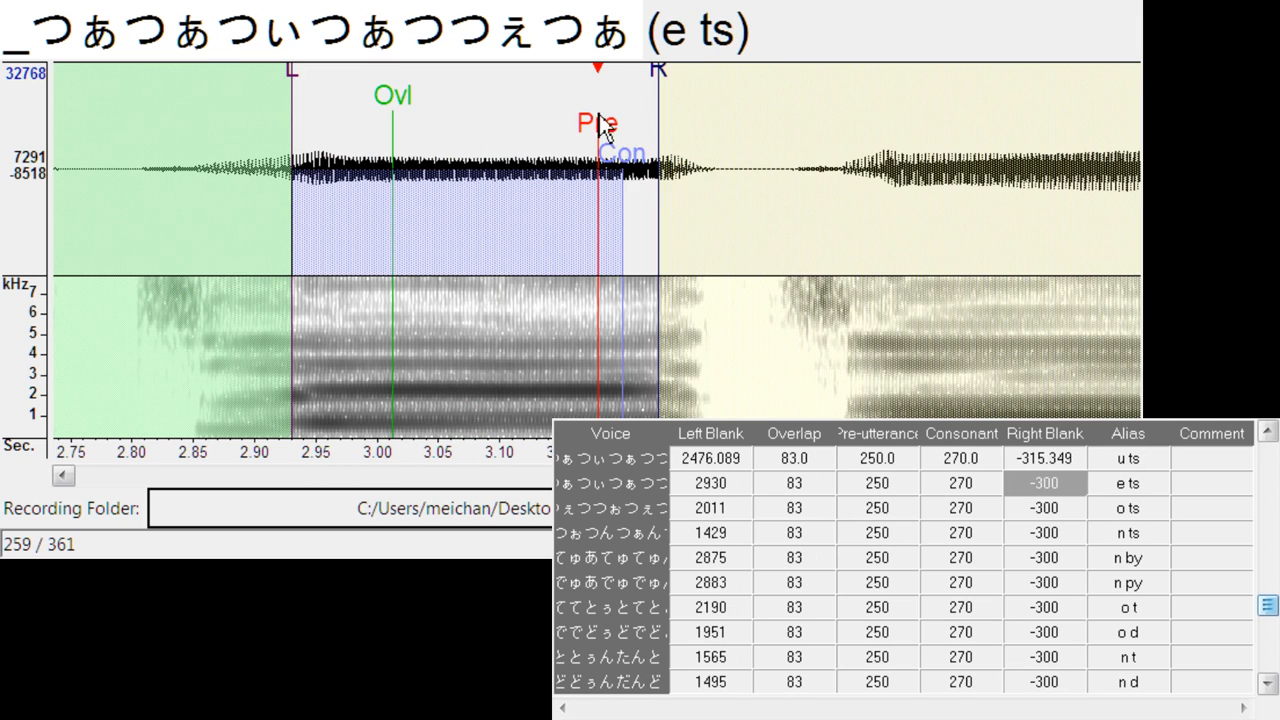
{"action": "left_click_drag", "start_coordinate": [600, 125], "coordinate": [772, 83]}
{"action": "key", "text": "Down"}
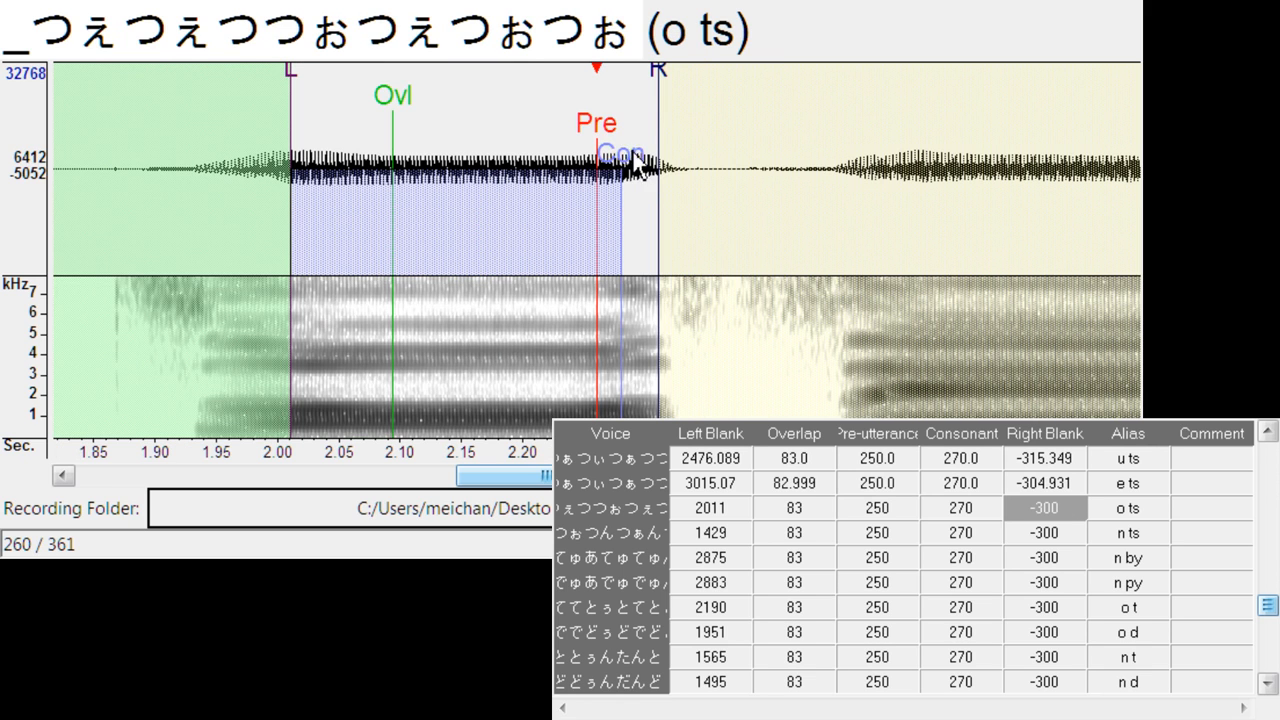
{"action": "left_click_drag", "start_coordinate": [636, 155], "coordinate": [613, 146]}
{"action": "left_click_drag", "start_coordinate": [600, 133], "coordinate": [676, 104]}
- Align n ts at left blank about 1452.9, and n by at left blank about 3122.1 after playing its sample
{"action": "key", "text": "Down"}
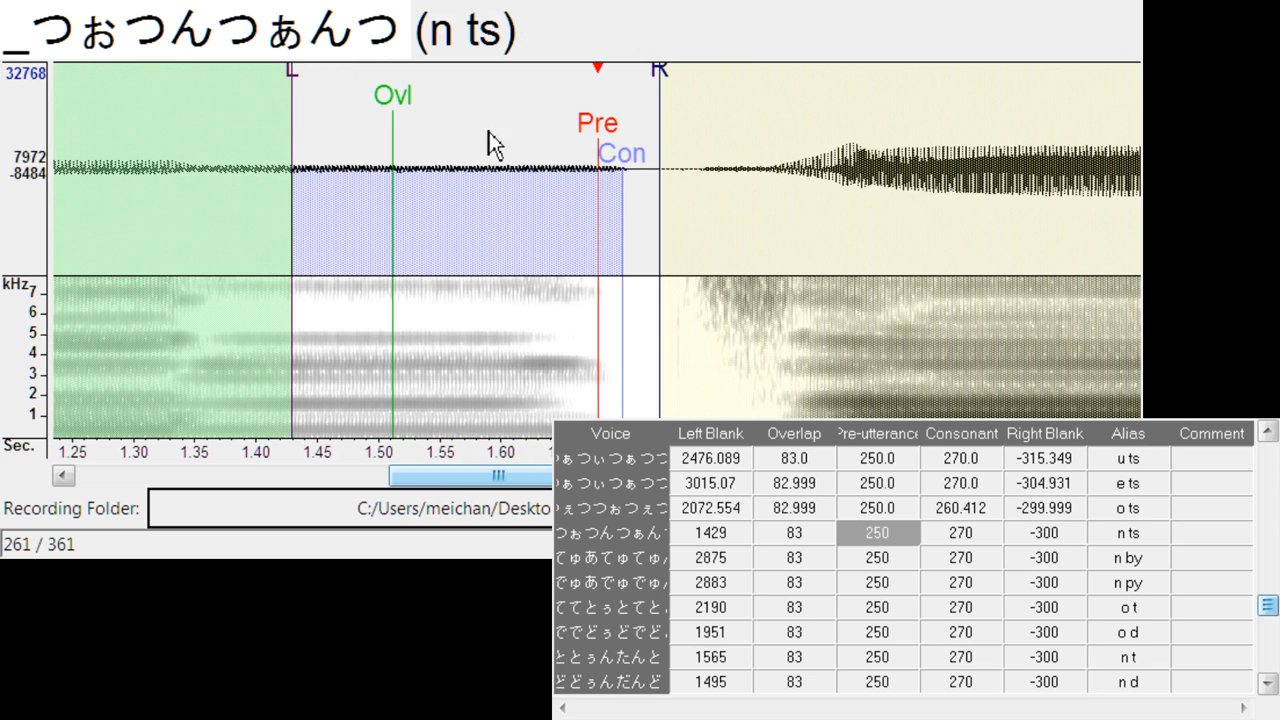
{"action": "left_click_drag", "start_coordinate": [597, 125], "coordinate": [630, 119]}
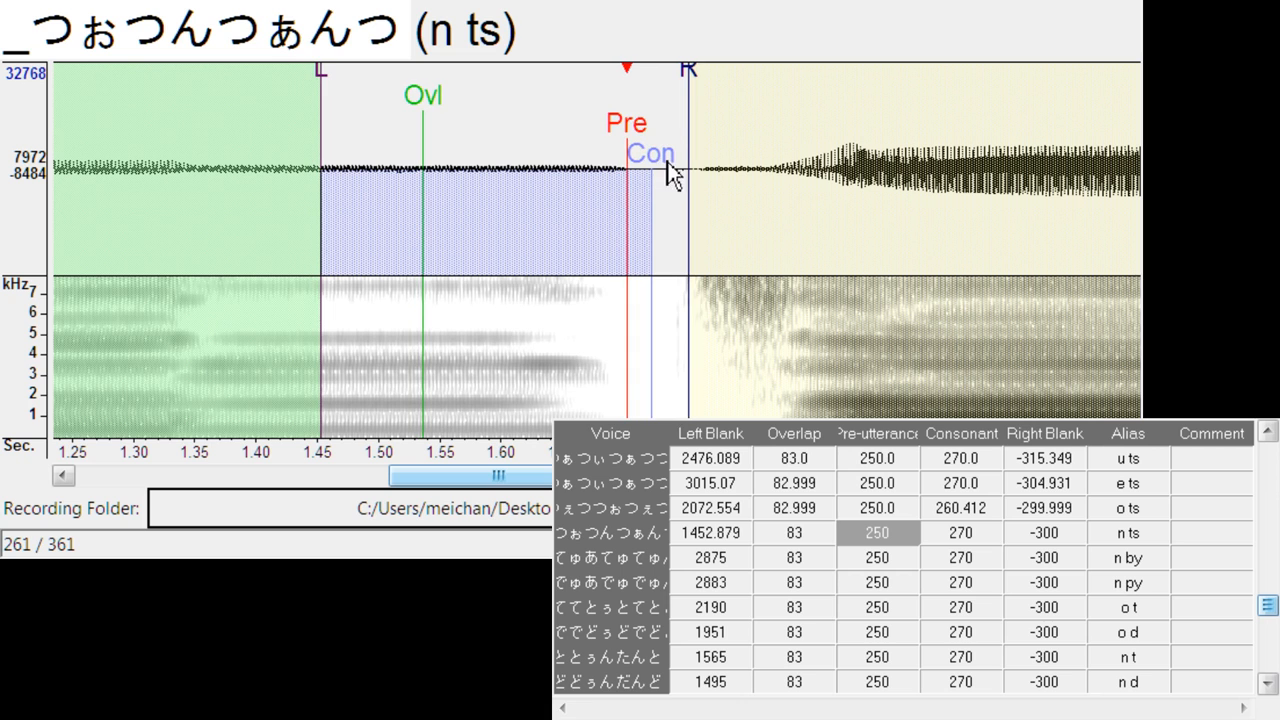
{"action": "key", "text": "Down"}
{"action": "key", "text": "space"}
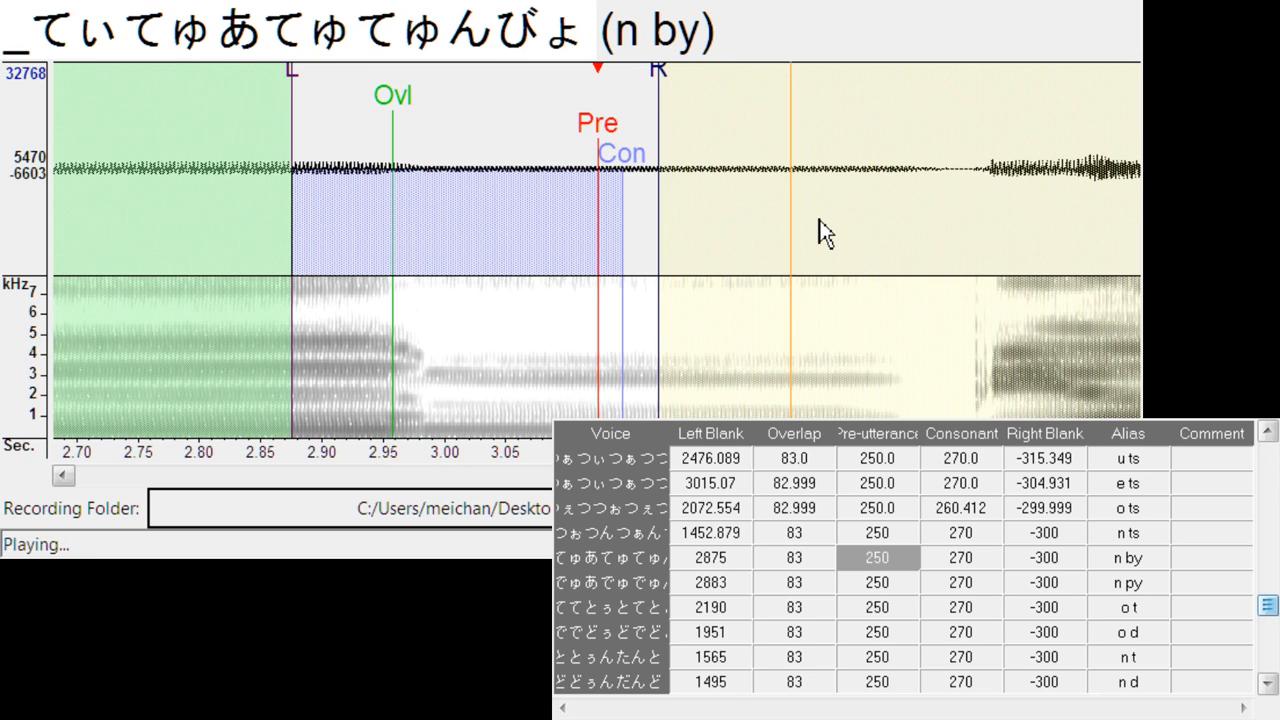
{"action": "mouse_move", "coordinate": [598, 126]}
{"action": "left_mouse_down"}
{"action": "mouse_move", "coordinate": [908, 185]}
{"action": "mouse_move", "coordinate": [903, 172]}
{"action": "left_mouse_up"}
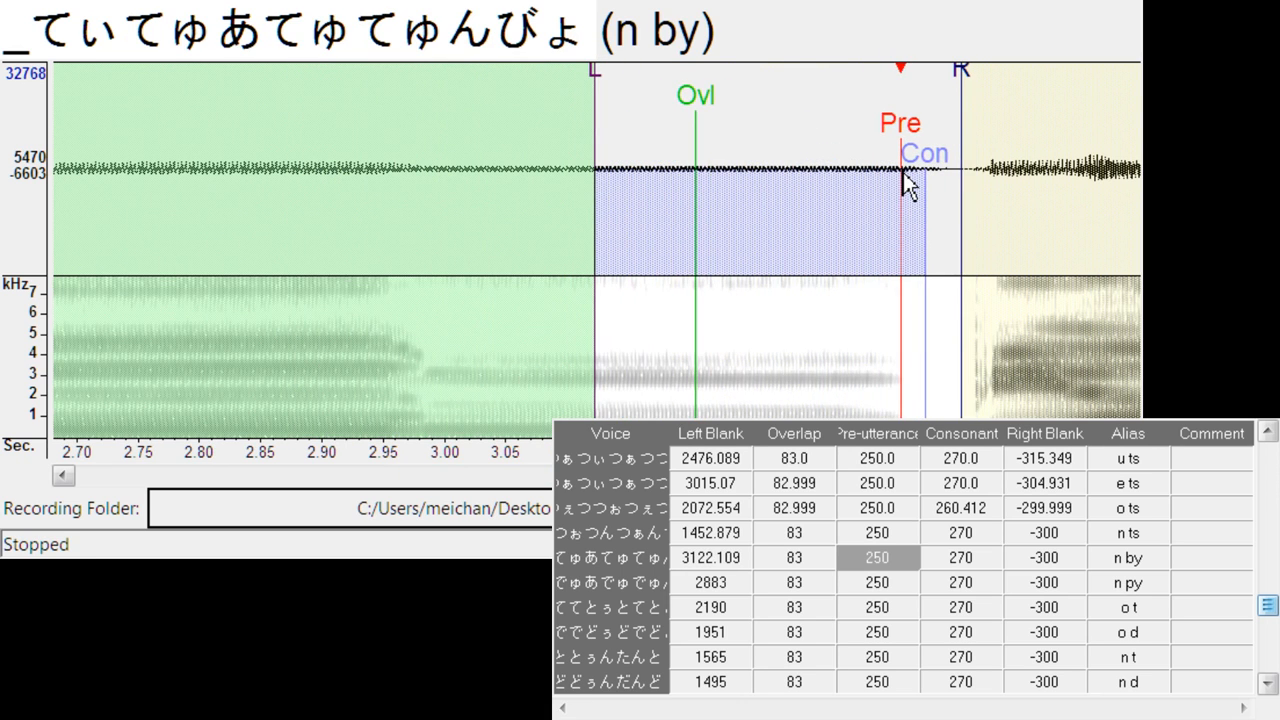
- Align n py at left blank about 3009.4, right blank about -322.0, and o t at left blank about 2280.9, right blank about -324.8
{"action": "key", "text": "Down"}
{"action": "left_click_drag", "start_coordinate": [598, 152], "coordinate": [757, 132]}
{"action": "left_click_drag", "start_coordinate": [815, 80], "coordinate": [844, 84]}
{"action": "key", "text": "Down"}
{"action": "mouse_move", "coordinate": [651, 200]}
{"action": "left_mouse_down"}
{"action": "mouse_move", "coordinate": [680, 177]}
{"action": "mouse_move", "coordinate": [716, 200]}
{"action": "left_mouse_up"}
{"action": "left_click_drag", "start_coordinate": [762, 104], "coordinate": [803, 93]}
- Align o d at left blank about 2056.5, right blank about -296.4, and n t at left blank about 1800.7, right blank about -333.3
{"action": "key", "text": "Down"}
{"action": "mouse_move", "coordinate": [600, 170]}
{"action": "left_mouse_down"}
{"action": "mouse_move", "coordinate": [691, 149]}
{"action": "mouse_move", "coordinate": [730, 201]}
{"action": "left_mouse_up"}
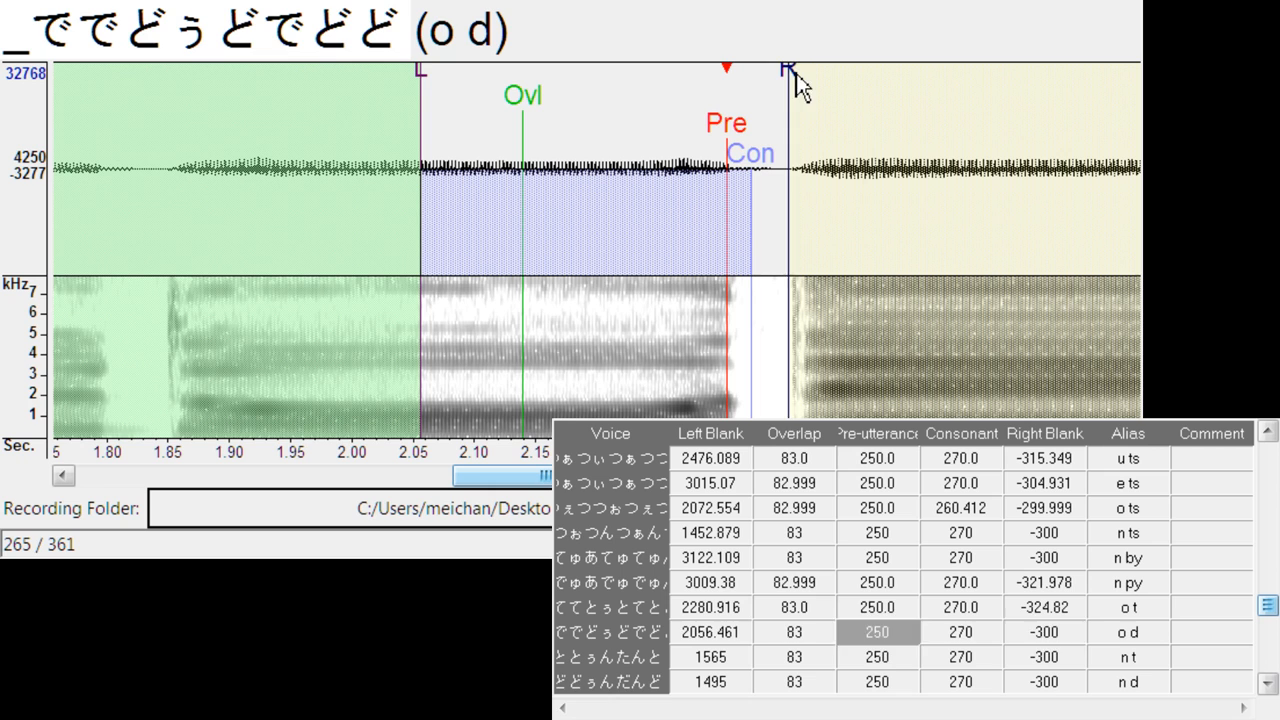
{"action": "left_click_drag", "start_coordinate": [803, 80], "coordinate": [787, 79]}
{"action": "key", "text": "Down"}
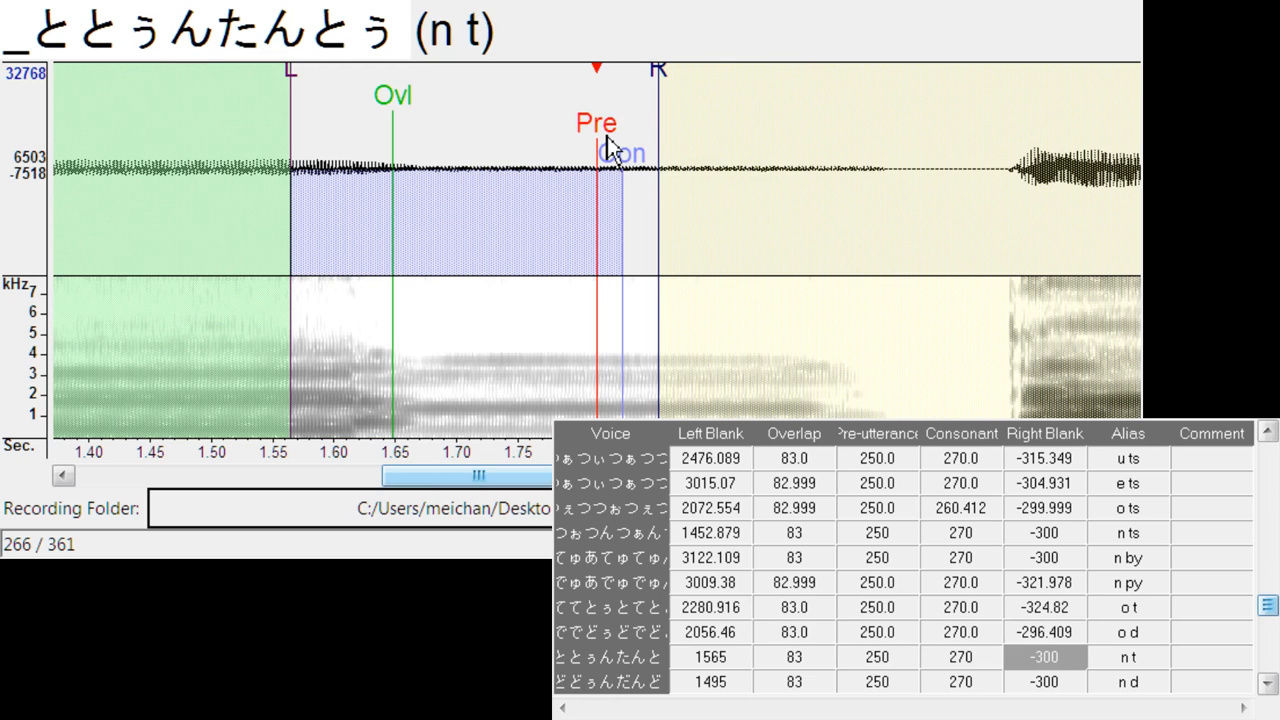
{"action": "left_click_drag", "start_coordinate": [607, 147], "coordinate": [889, 220]}
{"action": "left_click_drag", "start_coordinate": [951, 72], "coordinate": [993, 72]}
- Align n d at left blank about 1649.9, and a n at left blank about 629.9, right blank about -293.6
{"action": "key", "text": "Down"}
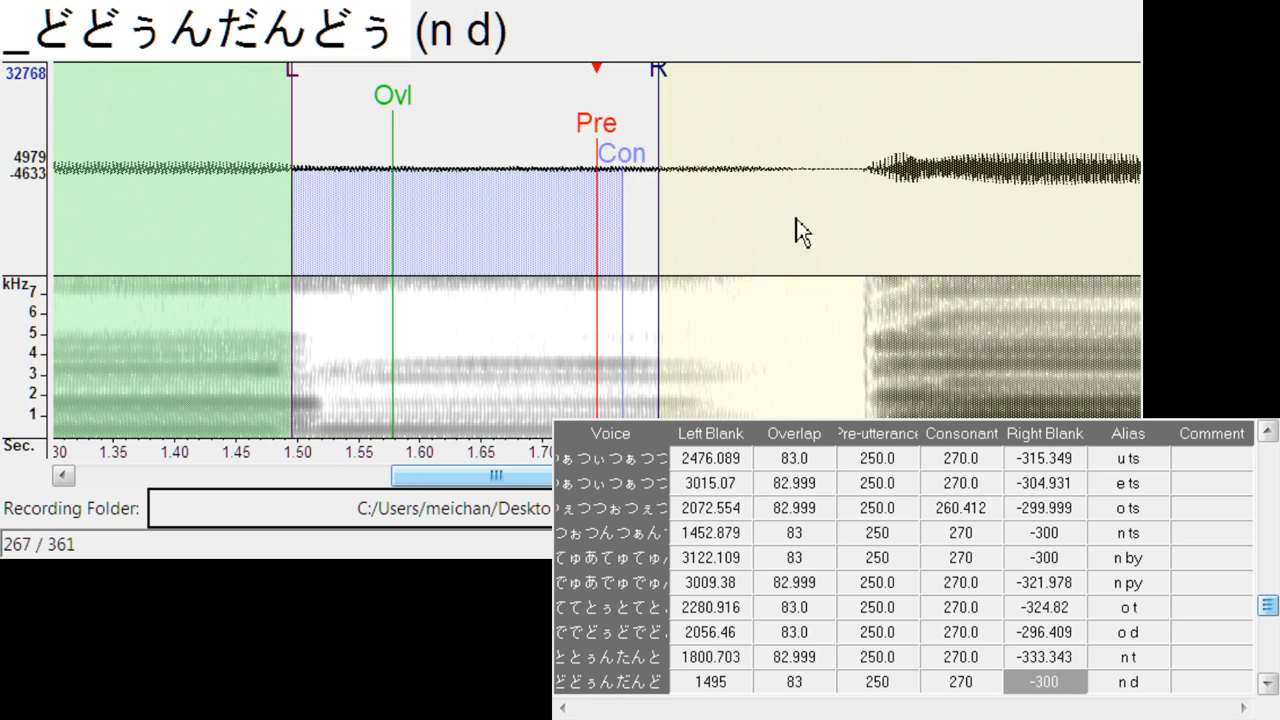
{"action": "left_click_drag", "start_coordinate": [600, 149], "coordinate": [792, 148]}
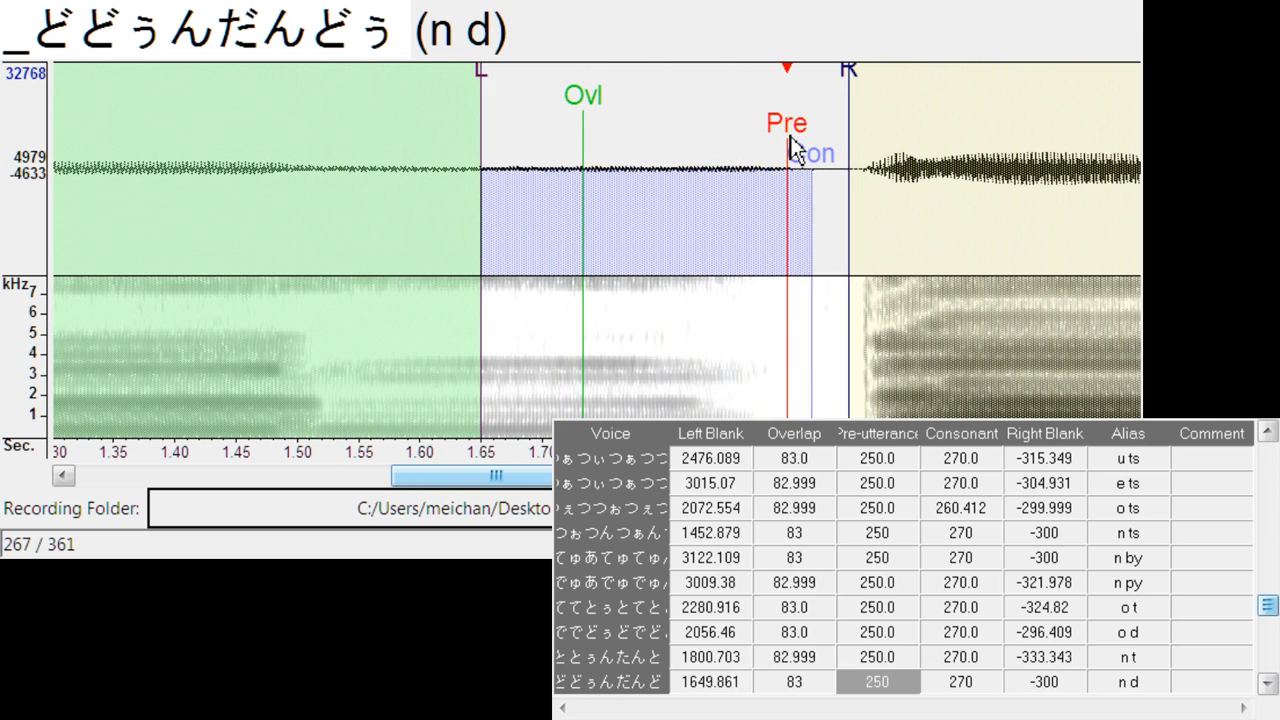
{"action": "key", "text": "Down"}
{"action": "left_click_drag", "start_coordinate": [598, 150], "coordinate": [693, 206]}
{"action": "left_click_drag", "start_coordinate": [738, 100], "coordinate": [746, 82]}
- Align a ny at left blank about 1158.5, and i n at left blank about 1670.9, right blank about -298.3
{"action": "key", "text": "Down"}
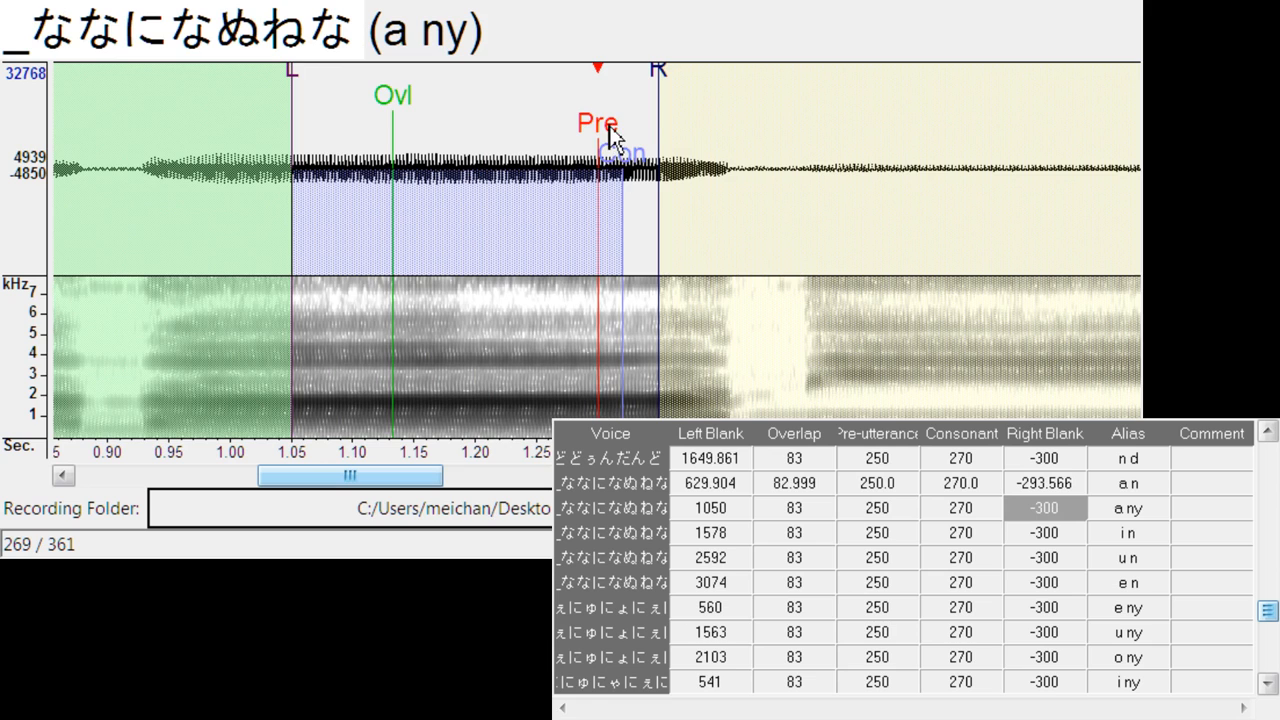
{"action": "left_click_drag", "start_coordinate": [612, 137], "coordinate": [735, 145]}
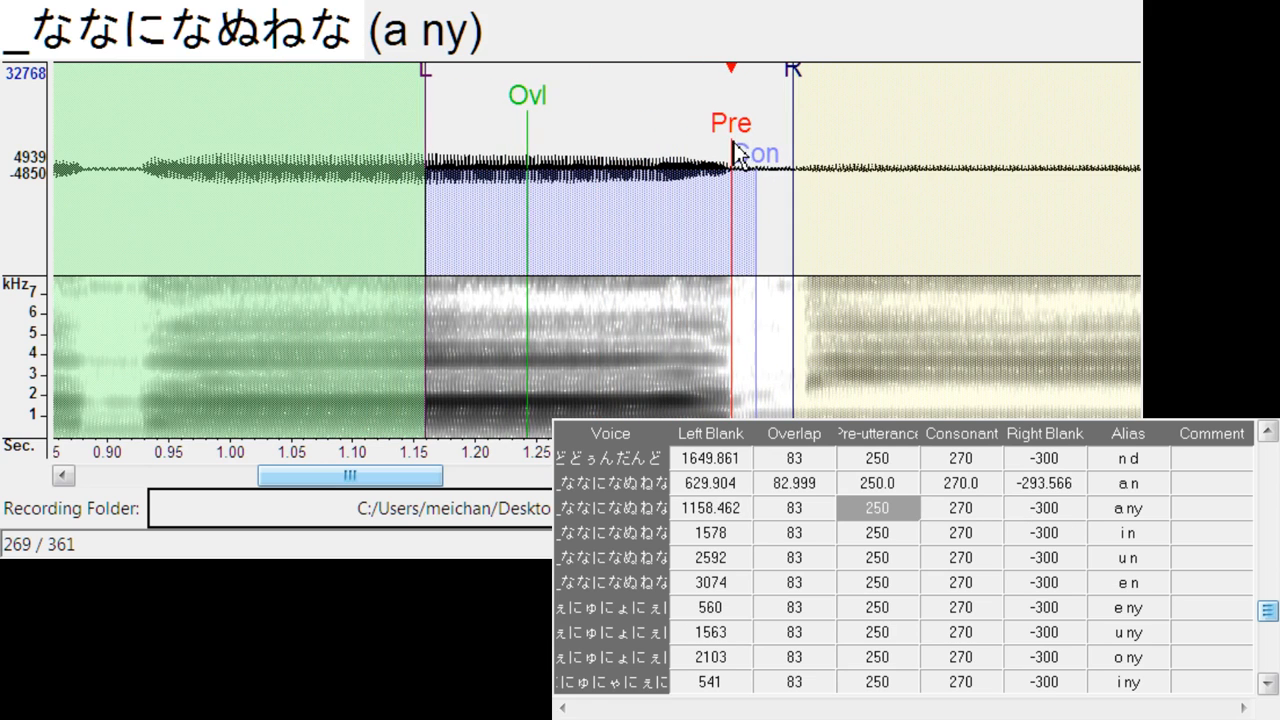
{"action": "key", "text": "Down"}
{"action": "left_click_drag", "start_coordinate": [581, 130], "coordinate": [716, 140]}
{"action": "left_click_drag", "start_coordinate": [773, 70], "coordinate": [774, 79]}
- Align u n at left blank about 2696.8 and e n at left blank about 3201.7
{"action": "key", "text": "Down"}
{"action": "left_click_drag", "start_coordinate": [591, 128], "coordinate": [728, 118]}
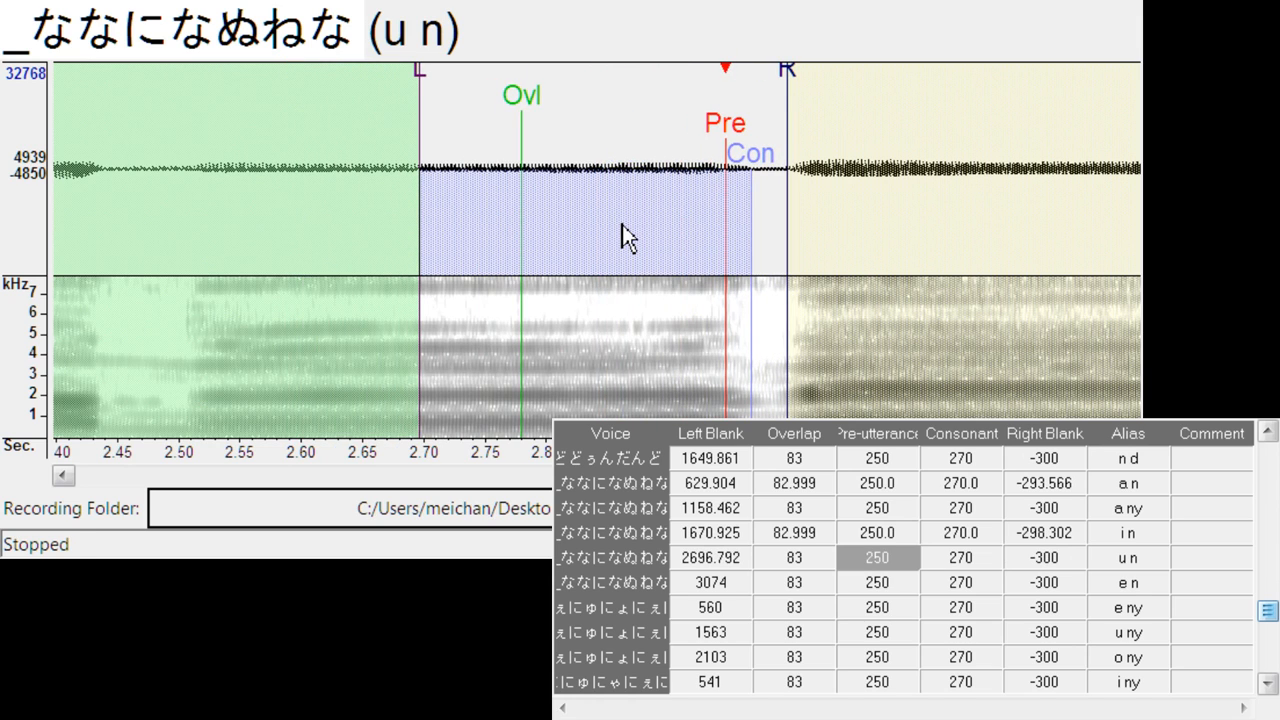
{"action": "key", "text": "Down"}
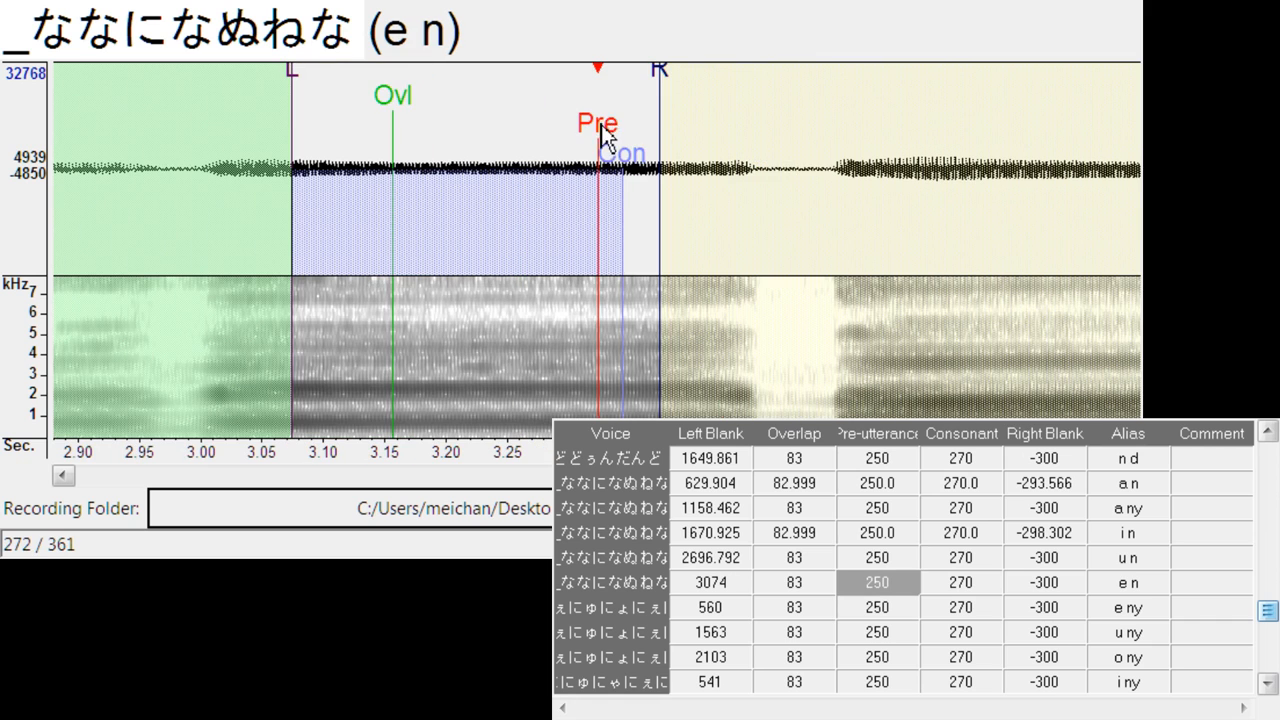
{"action": "left_click_drag", "start_coordinate": [600, 128], "coordinate": [757, 147]}
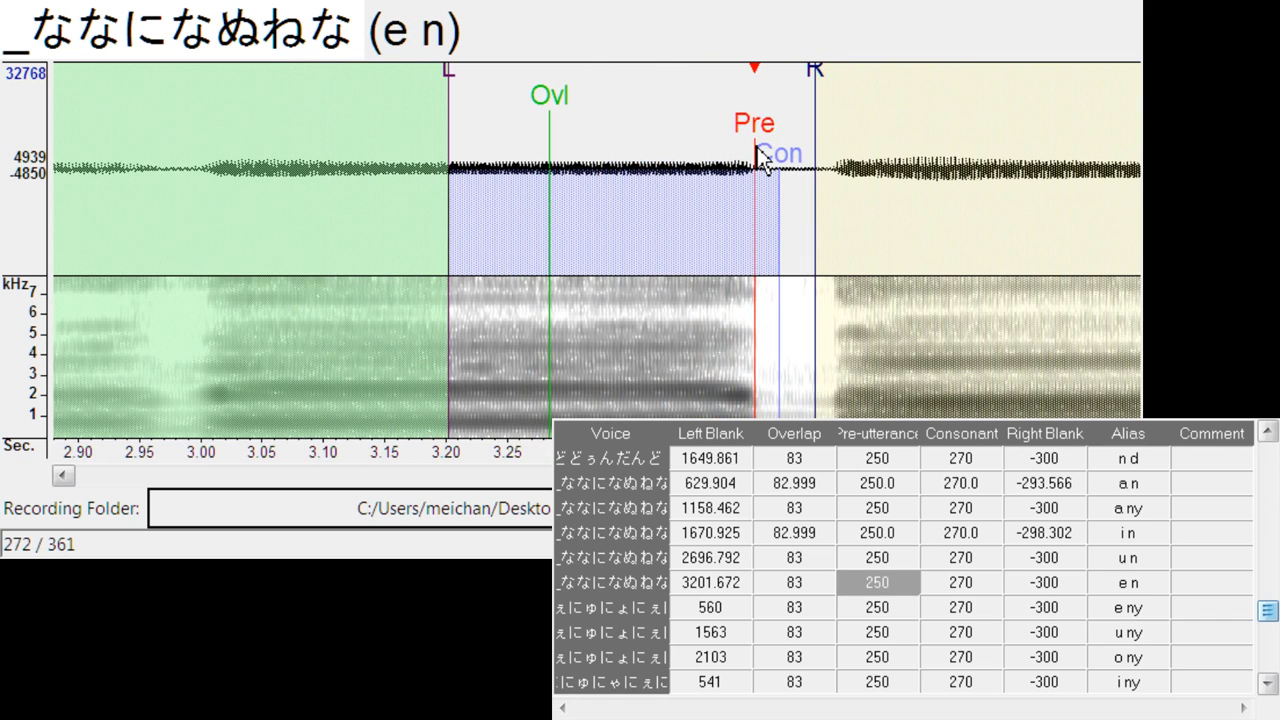
- Align e ny at left blank about 629.9, right blank about -297.4, and u ny at left blank about 1690.8, right blank about -290.7
{"action": "key", "text": "Down"}
{"action": "left_click_drag", "start_coordinate": [599, 130], "coordinate": [686, 120]}
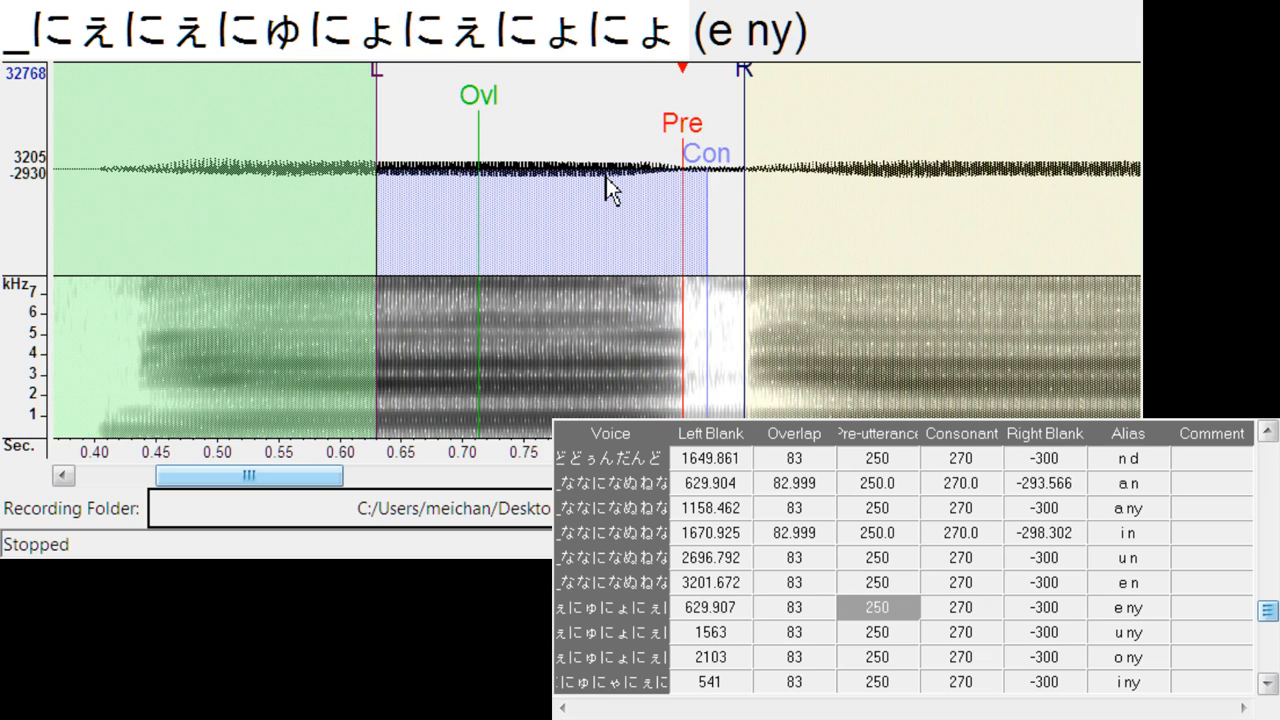
{"action": "left_click_drag", "start_coordinate": [738, 79], "coordinate": [735, 80]}
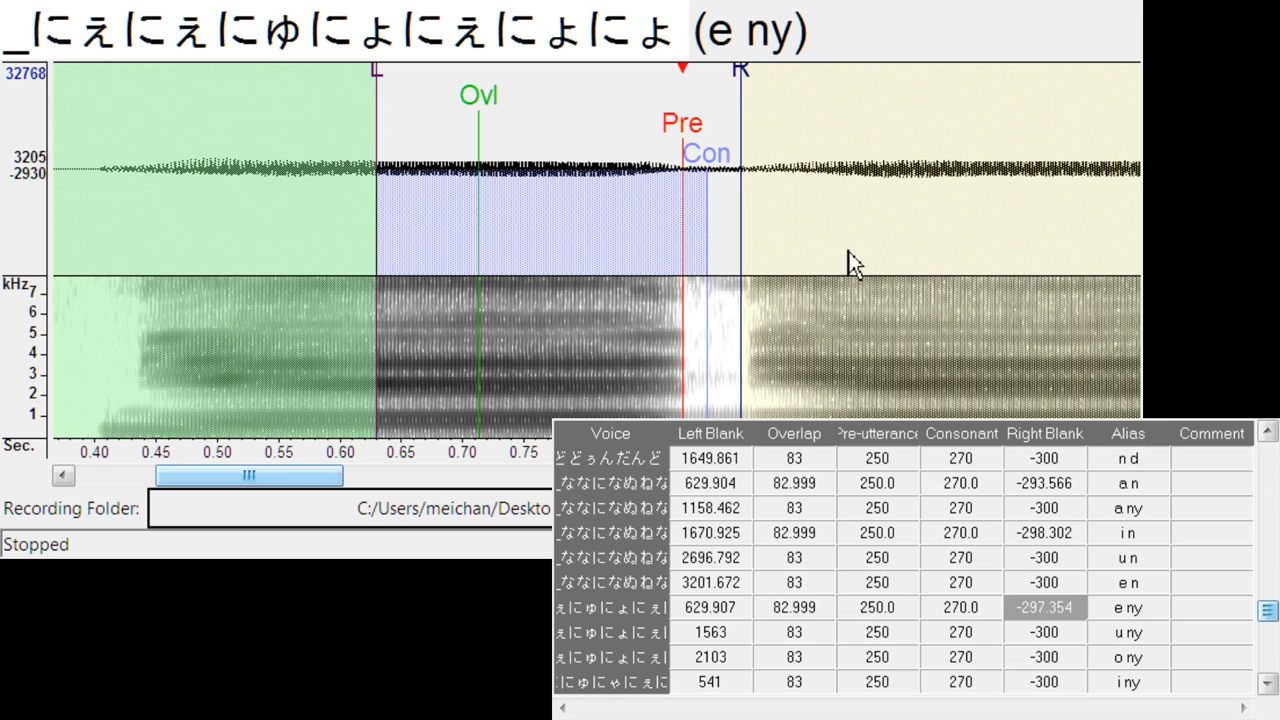
{"action": "key", "text": "Down"}
{"action": "left_click_drag", "start_coordinate": [600, 122], "coordinate": [755, 127]}
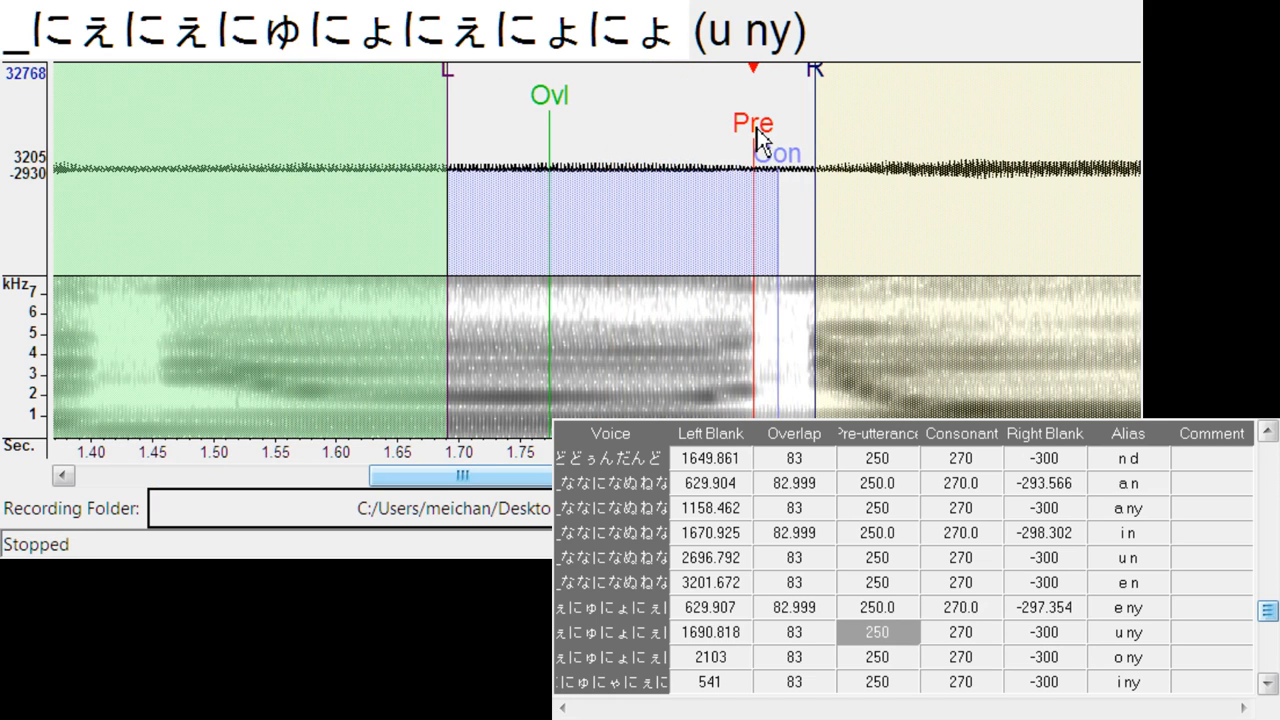
{"action": "left_click_drag", "start_coordinate": [824, 80], "coordinate": [806, 80]}
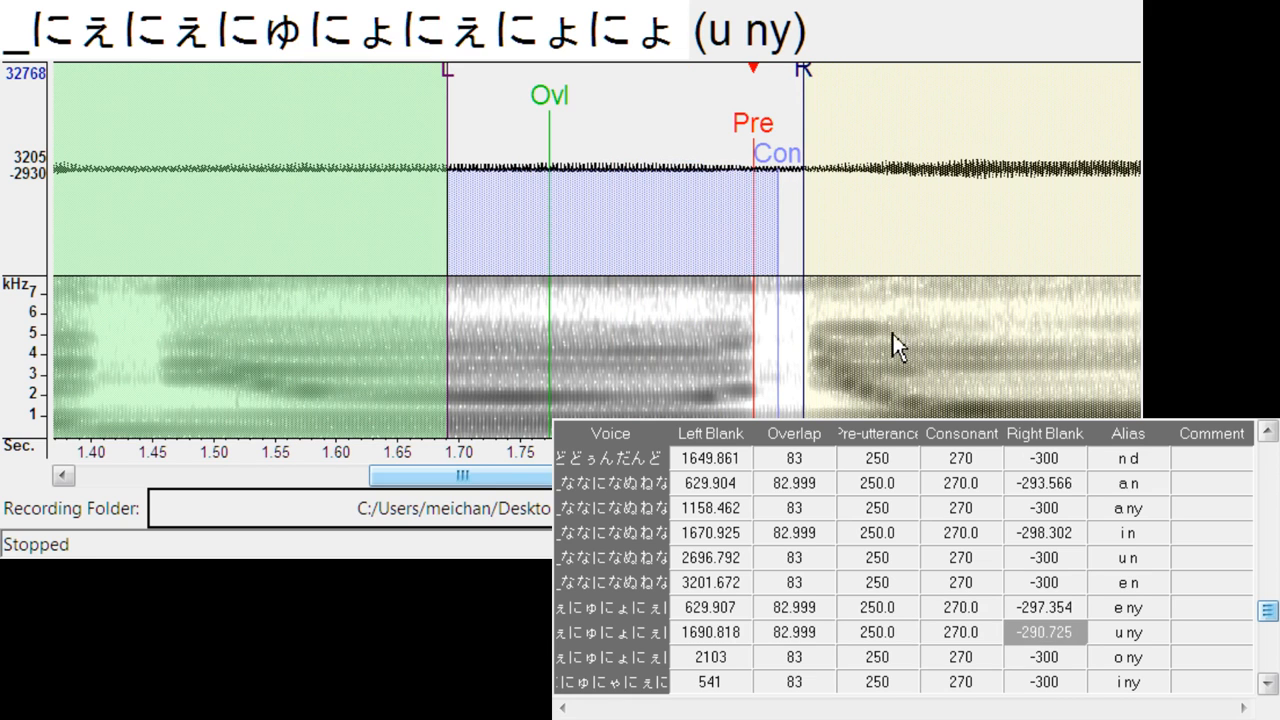
- Align o ny at left blank about 2230.8 and i ny at left blank about 610.0, both with right blank about -294.5
{"action": "key", "text": "Down"}
{"action": "left_click_drag", "start_coordinate": [597, 130], "coordinate": [755, 145]}
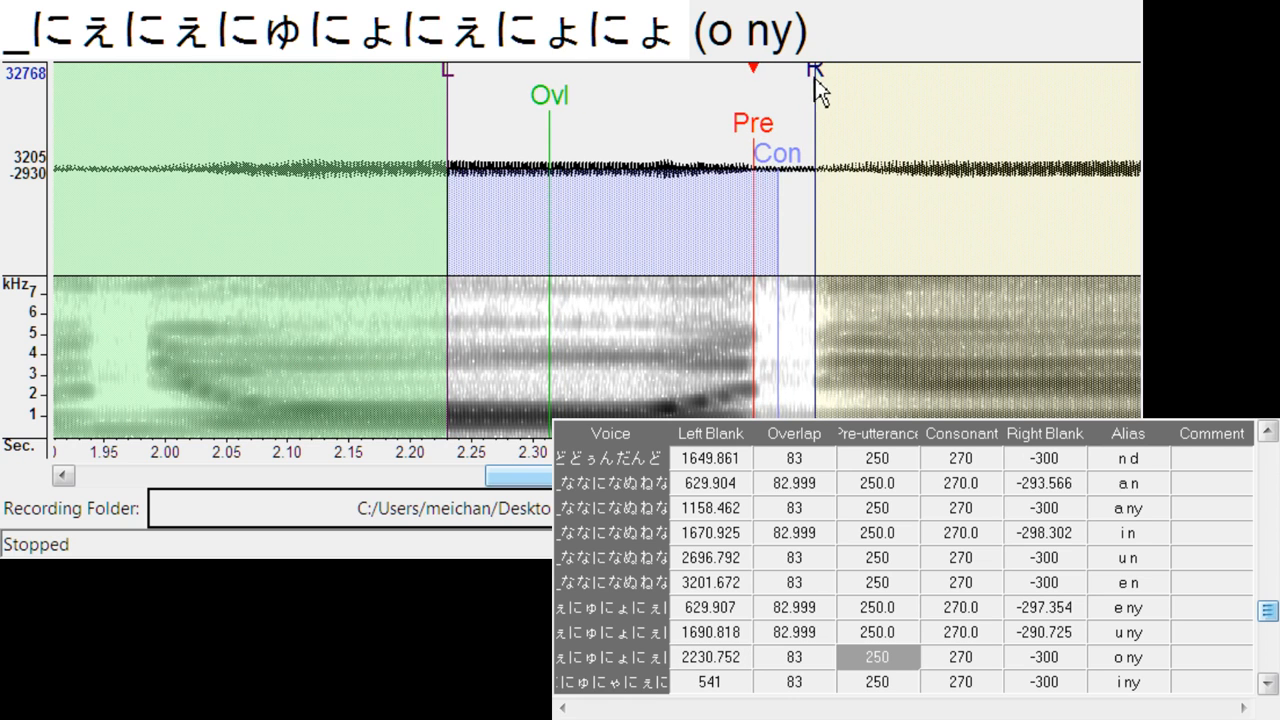
{"action": "left_click_drag", "start_coordinate": [815, 78], "coordinate": [809, 80]}
{"action": "key", "text": "Down"}
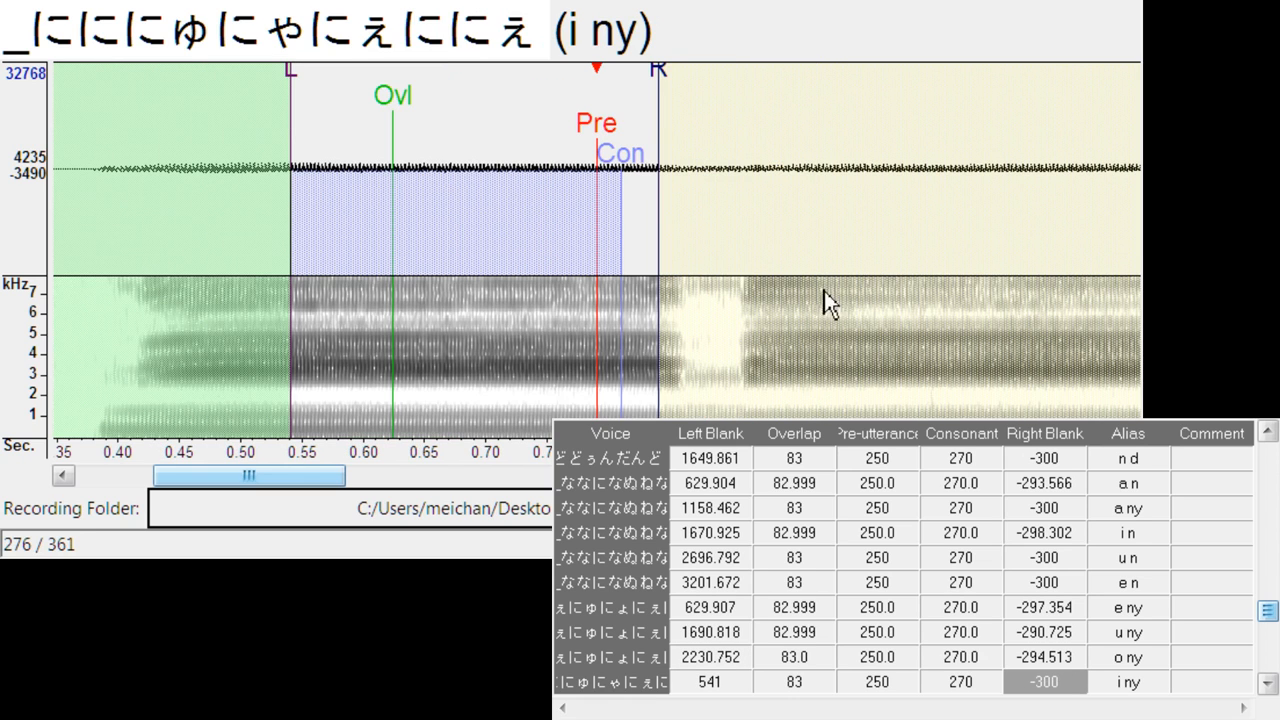
{"action": "left_click_drag", "start_coordinate": [598, 128], "coordinate": [696, 138]}
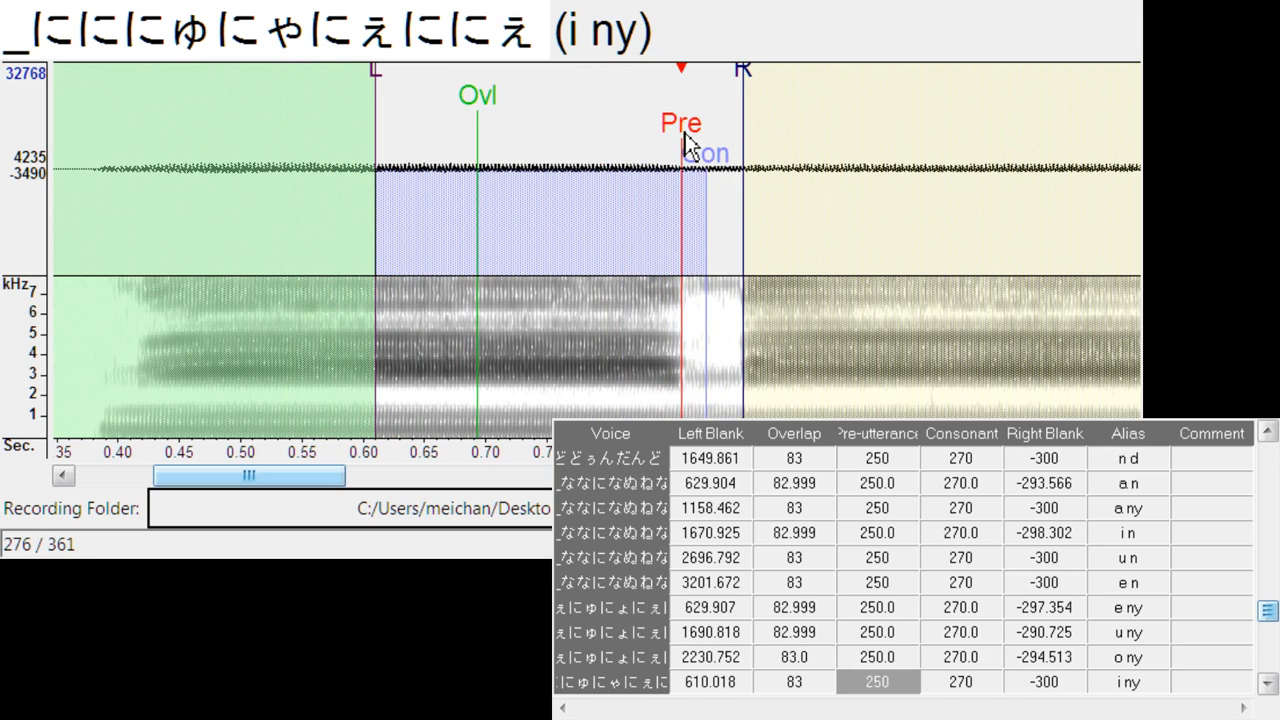
{"action": "left_click_drag", "start_coordinate": [748, 78], "coordinate": [737, 80]}
- Align n ny at left blank about 1578.8, right blank about -311.6, and o n at left blank about 2298.0, right blank about -299.2
{"action": "key", "text": "Down"}
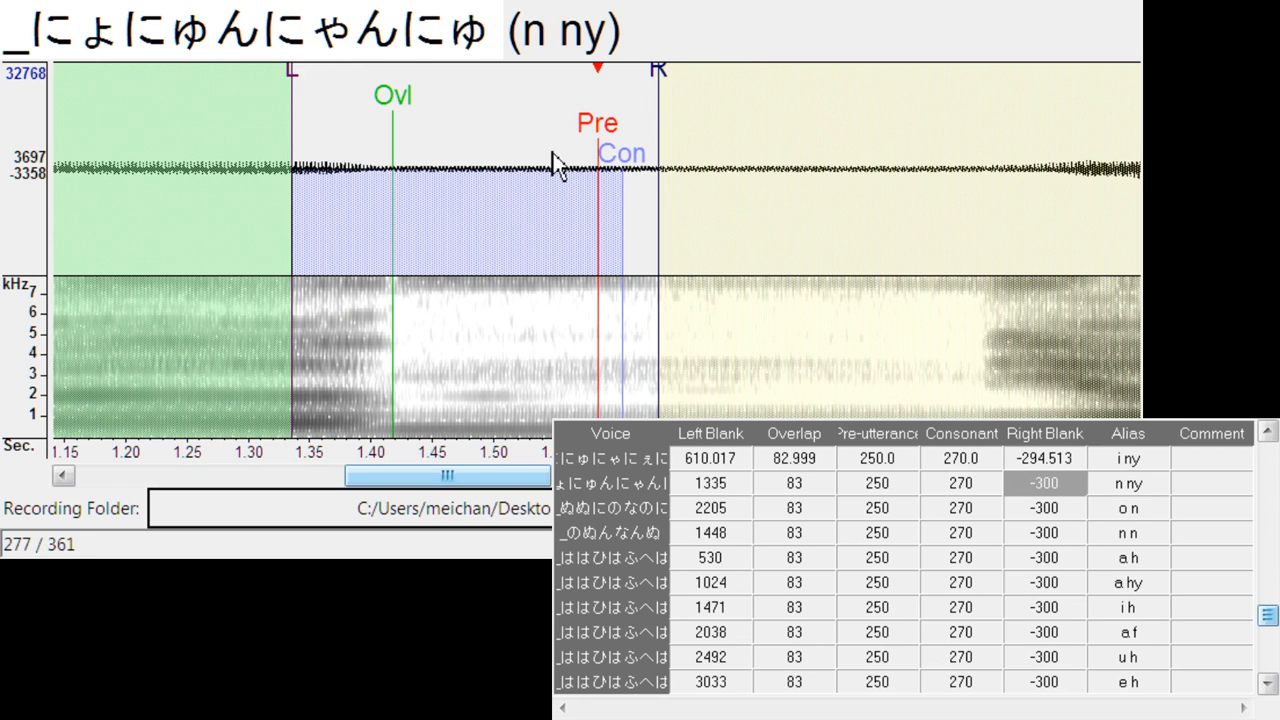
{"action": "mouse_move", "coordinate": [608, 146]}
{"action": "left_mouse_down"}
{"action": "mouse_move", "coordinate": [681, 137]}
{"action": "mouse_move", "coordinate": [937, 166]}
{"action": "mouse_move", "coordinate": [898, 176]}
{"action": "left_mouse_up"}
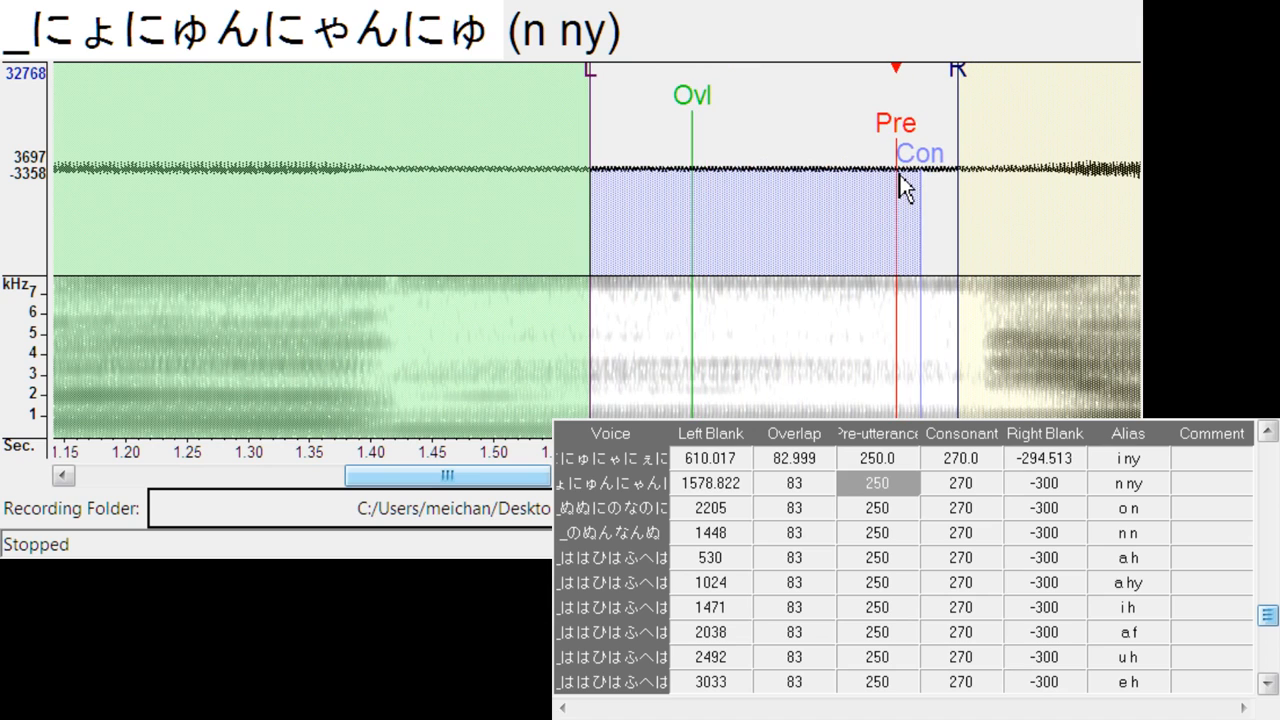
{"action": "left_click_drag", "start_coordinate": [958, 72], "coordinate": [976, 148]}
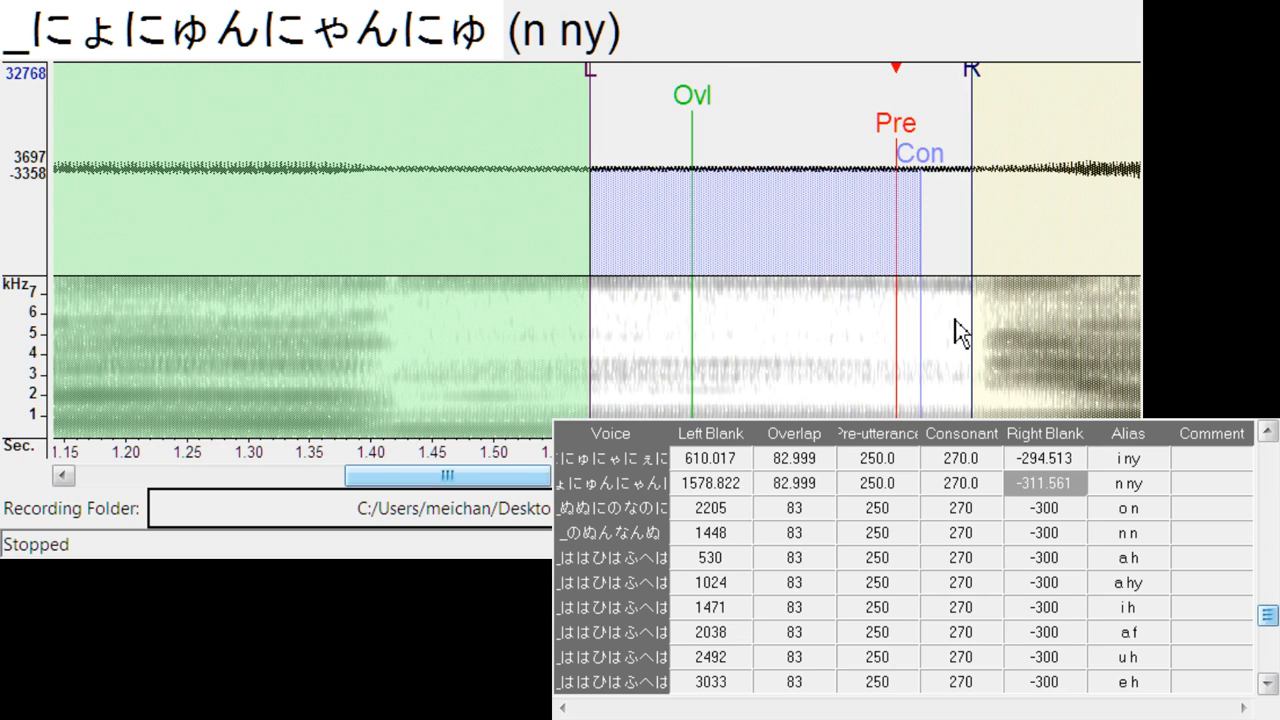
{"action": "key", "text": "Down"}
{"action": "mouse_move", "coordinate": [596, 128]}
{"action": "left_mouse_down"}
{"action": "mouse_move", "coordinate": [728, 148]}
{"action": "mouse_move", "coordinate": [715, 145]}
{"action": "left_mouse_up"}
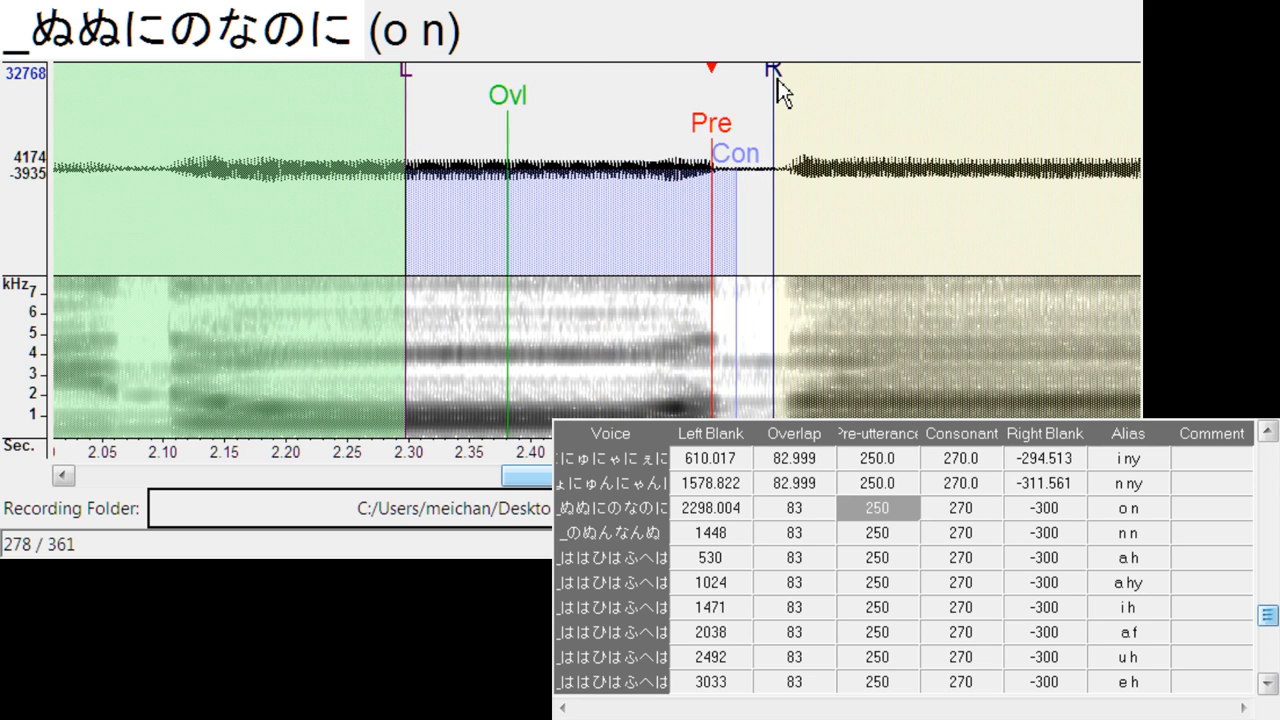
{"action": "left_click_drag", "start_coordinate": [778, 80], "coordinate": [775, 79]}
- Align n n at left blank about 1487.9, and a h at left blank about 573.1, right blank about -320.1
{"action": "key", "text": "Down"}
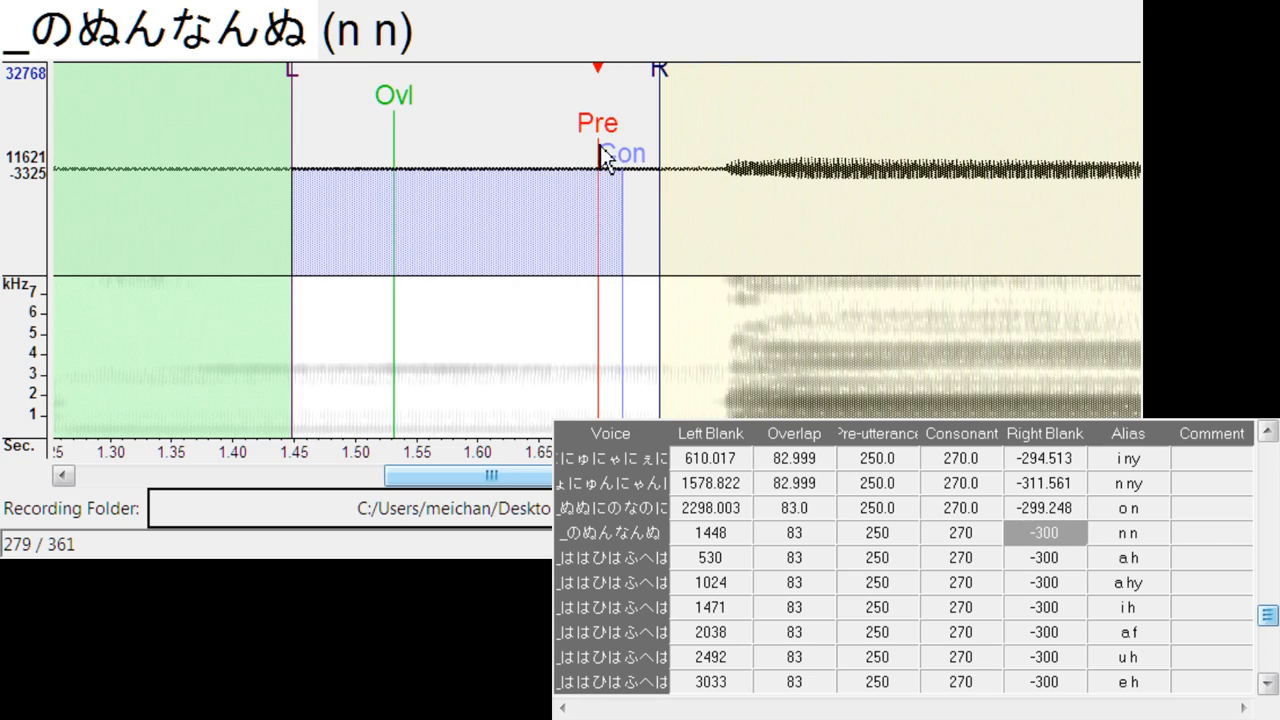
{"action": "mouse_move", "coordinate": [612, 133]}
{"action": "left_mouse_down"}
{"action": "mouse_move", "coordinate": [617, 143]}
{"action": "mouse_move", "coordinate": [503, 157]}
{"action": "mouse_move", "coordinate": [529, 144]}
{"action": "mouse_move", "coordinate": [690, 160]}
{"action": "mouse_move", "coordinate": [649, 170]}
{"action": "mouse_move", "coordinate": [628, 130]}
{"action": "mouse_move", "coordinate": [653, 123]}
{"action": "left_mouse_up"}
{"action": "key", "text": "Down"}
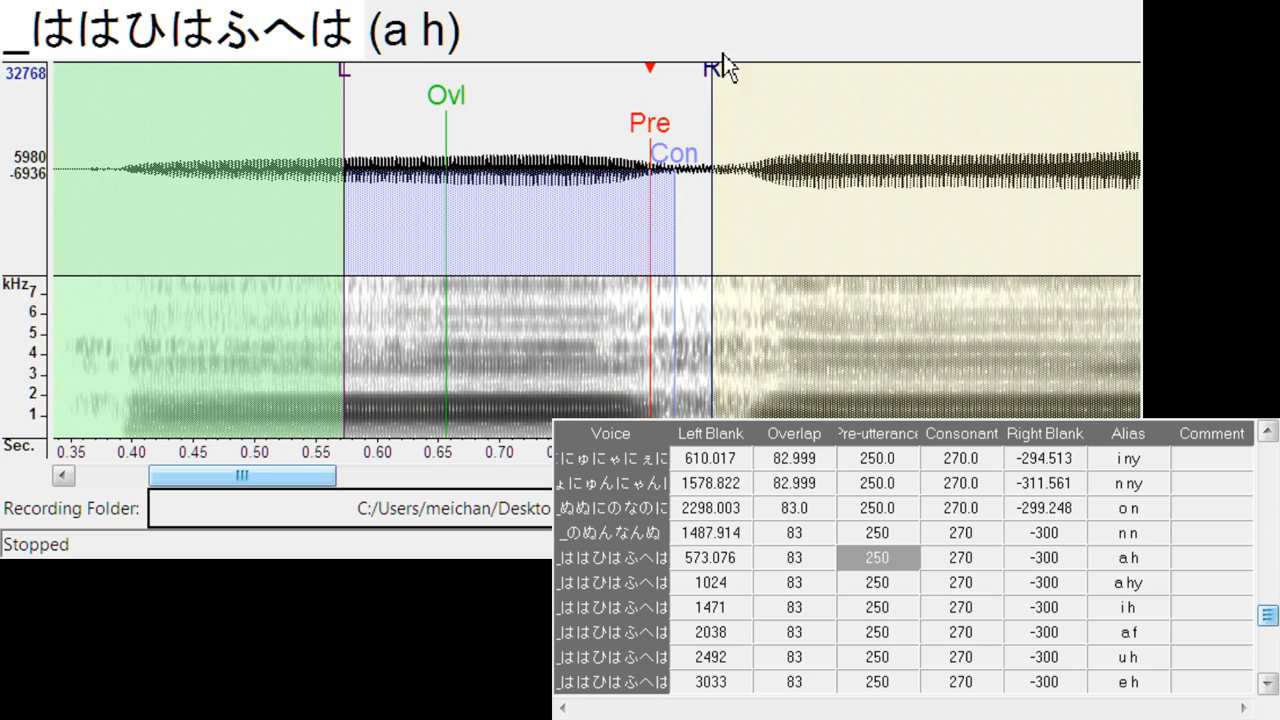
{"action": "left_click", "coordinate": [716, 77]}
{"action": "left_click_drag", "start_coordinate": [716, 77], "coordinate": [737, 86]}
- Align a hy at left blank about 1070.4, right blank about -320.1, and i h at left blank about 1595.1, right blank about -322.0
{"action": "key", "text": "Down"}
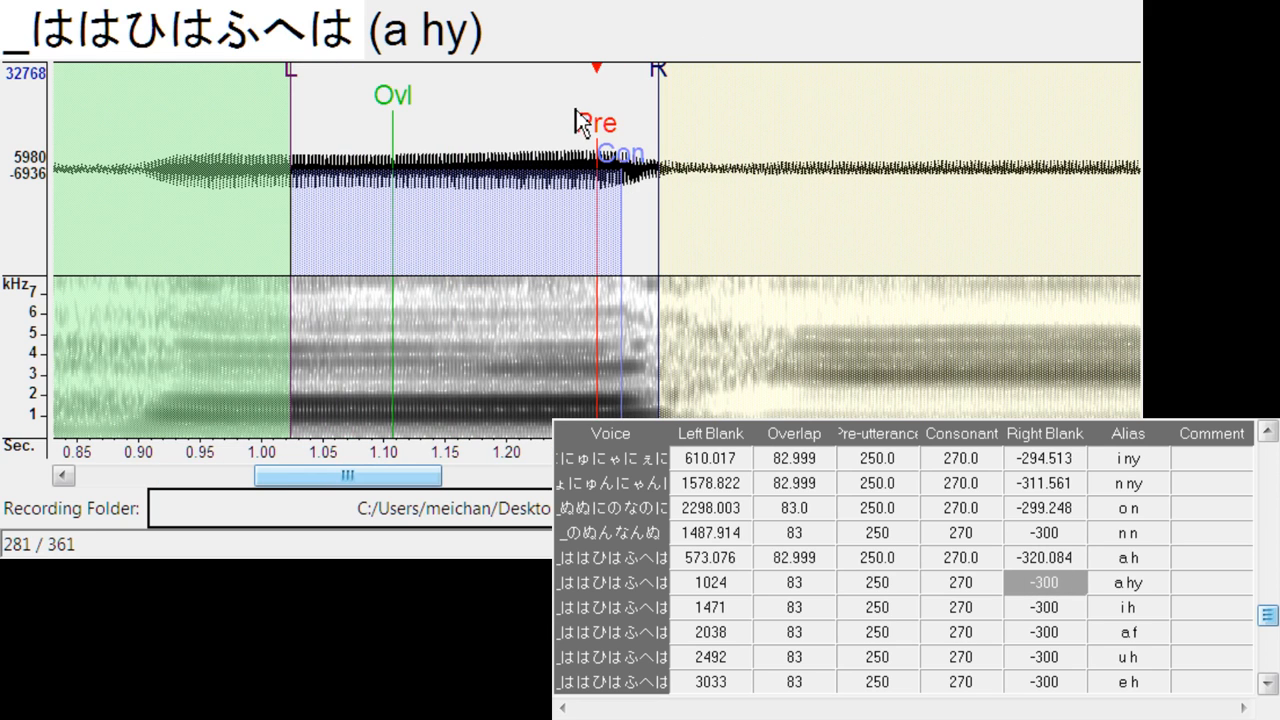
{"action": "mouse_move", "coordinate": [591, 121]}
{"action": "left_mouse_down"}
{"action": "mouse_move", "coordinate": [597, 133]}
{"action": "mouse_move", "coordinate": [658, 126]}
{"action": "left_mouse_up"}
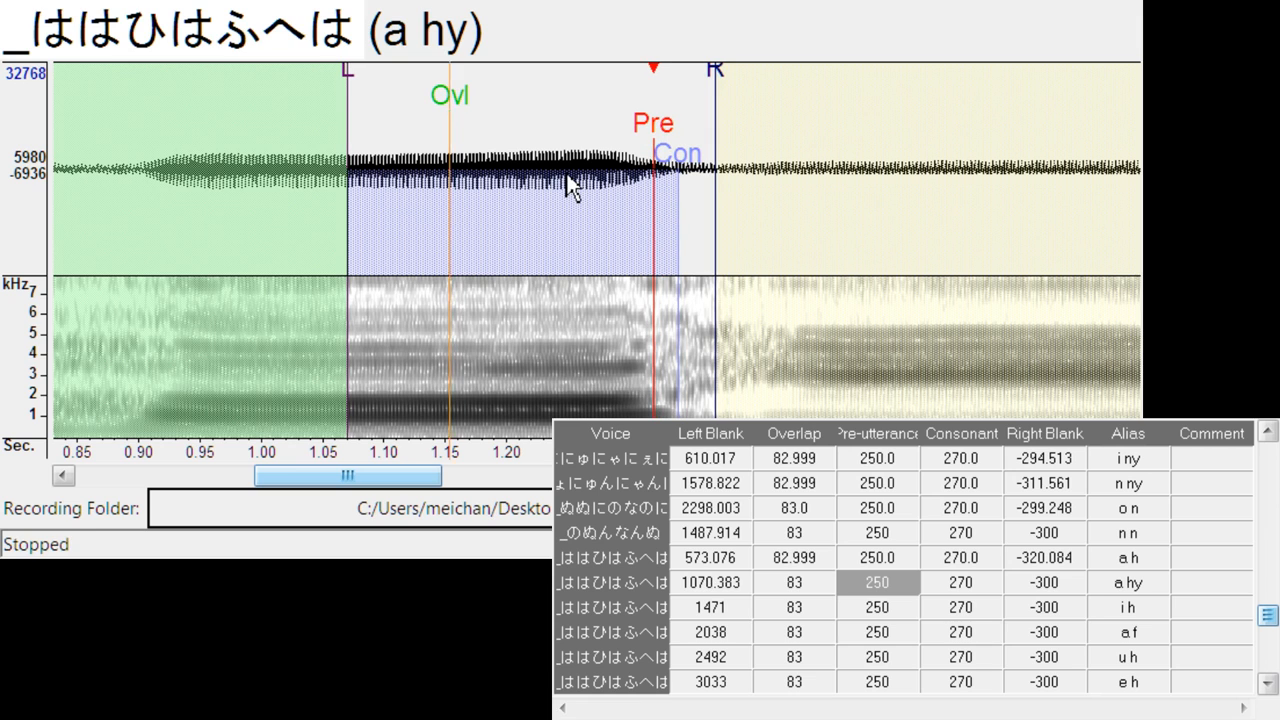
{"action": "mouse_move", "coordinate": [740, 97]}
{"action": "left_mouse_down"}
{"action": "mouse_move", "coordinate": [731, 91]}
{"action": "mouse_move", "coordinate": [748, 94]}
{"action": "left_mouse_up"}
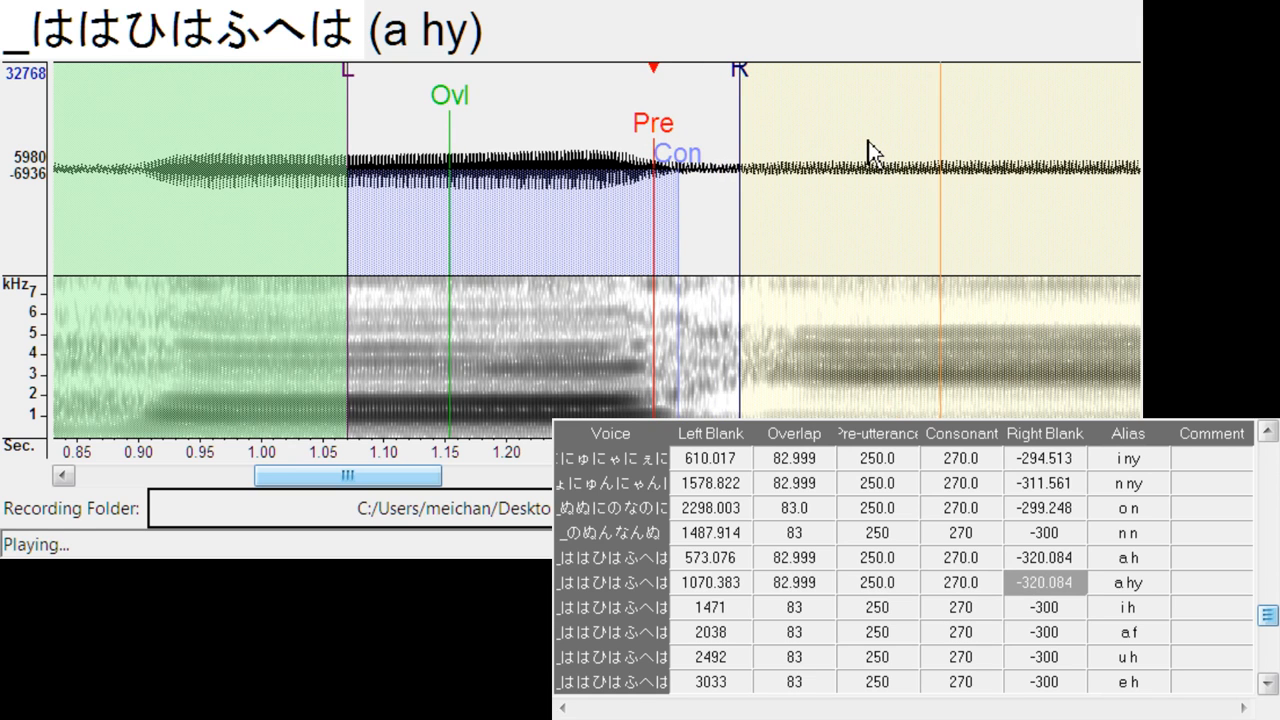
{"action": "key", "text": "Down"}
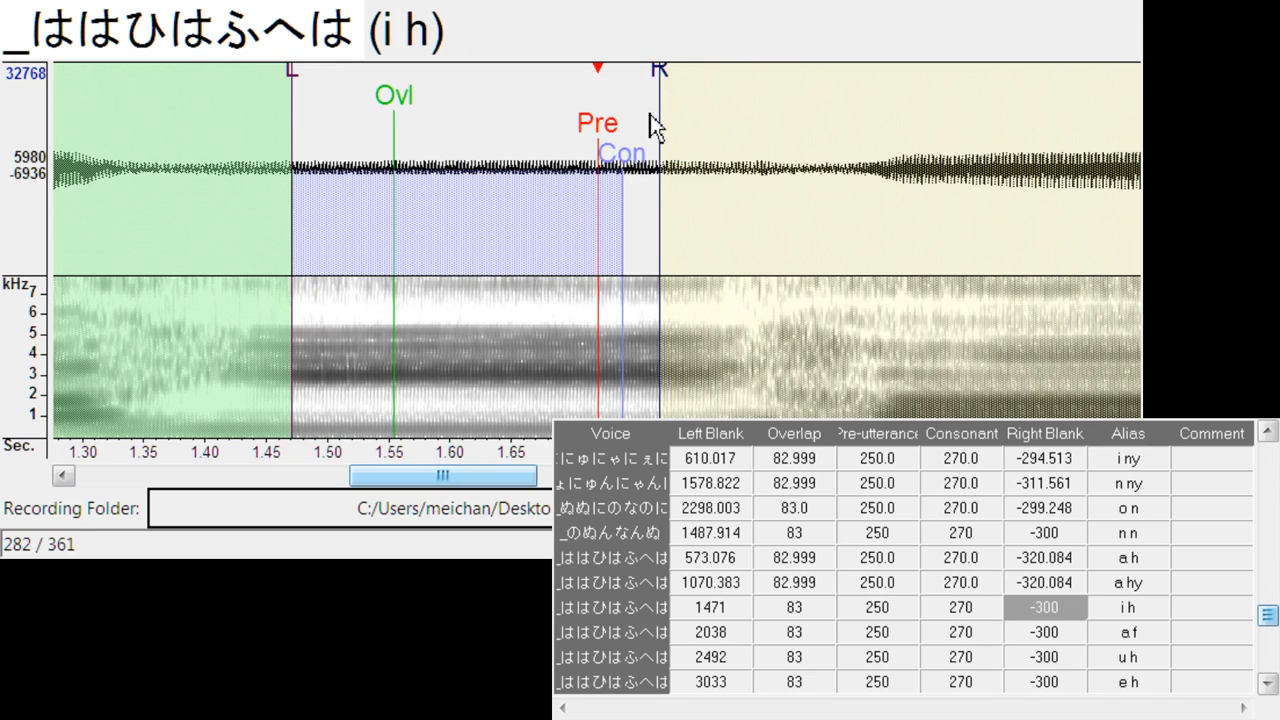
{"action": "left_click_drag", "start_coordinate": [650, 130], "coordinate": [751, 140]}
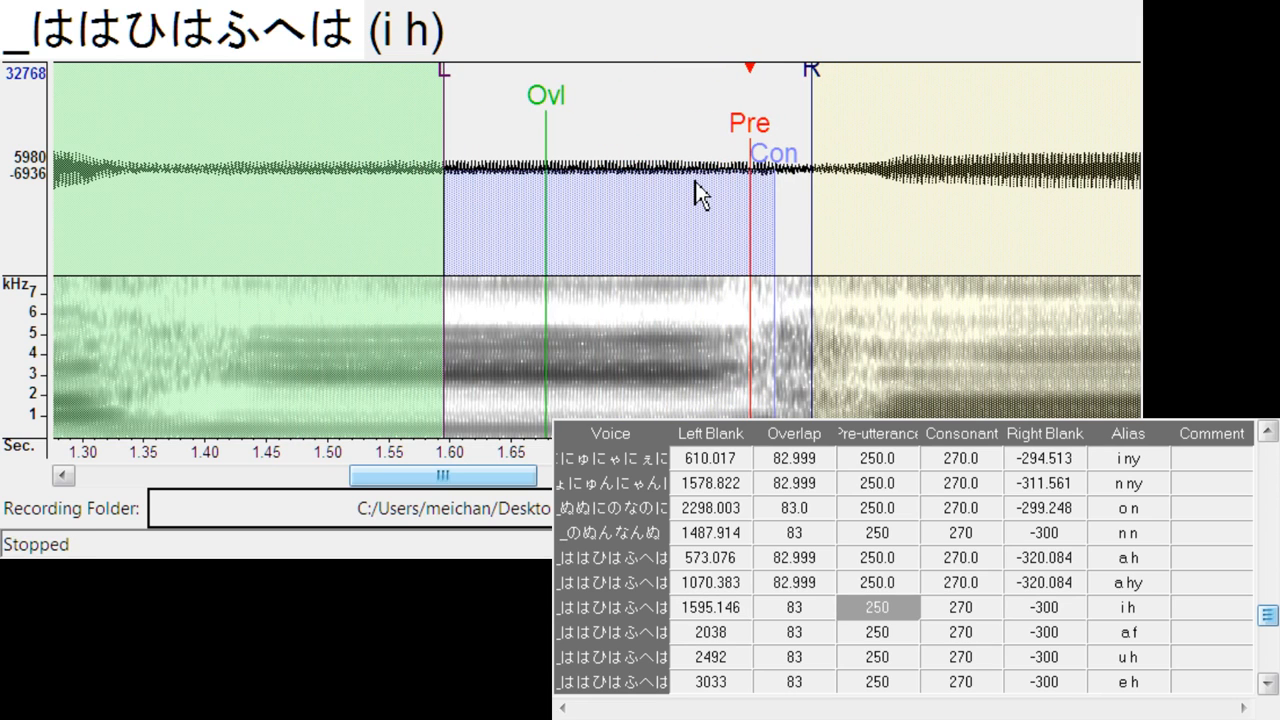
{"action": "left_click_drag", "start_coordinate": [814, 71], "coordinate": [842, 80]}
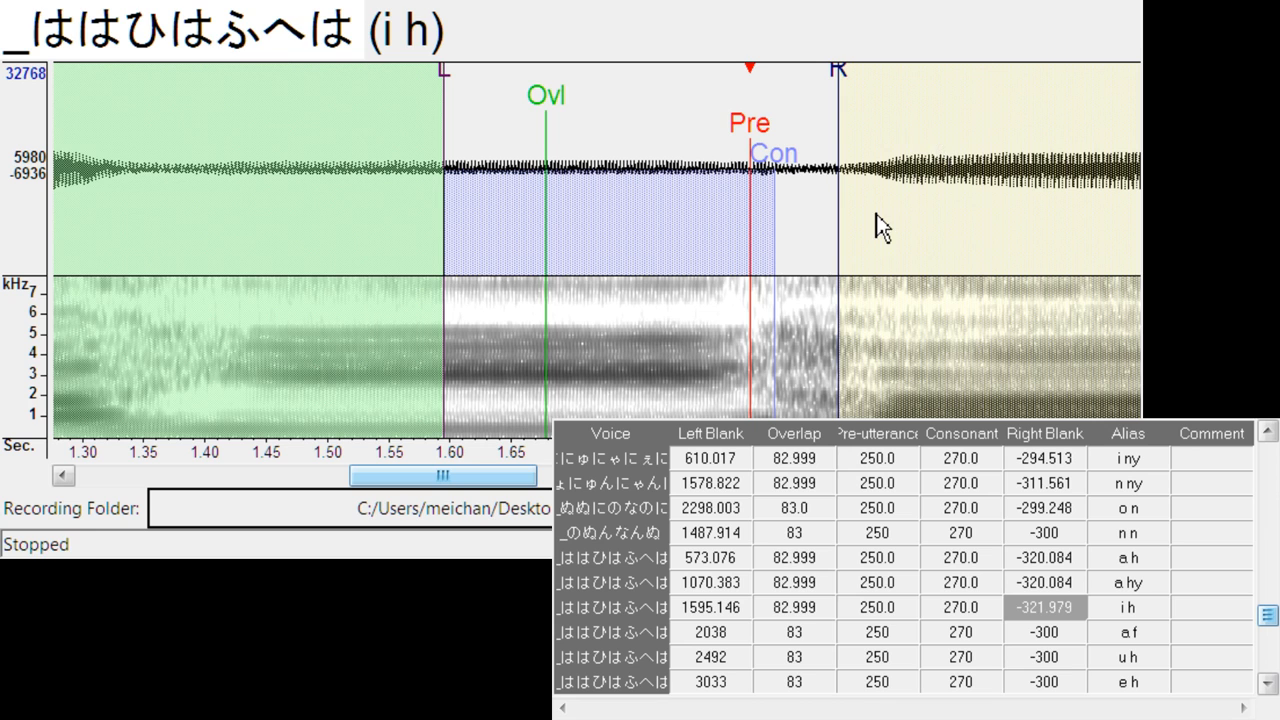
- Align a f at left blank about 2095.3, right blank about -311.6, and u h at left blank about 2614.4, consonant about 260.6, right blank about -325.8
{"action": "key", "text": "Down"}
{"action": "left_click_drag", "start_coordinate": [597, 140], "coordinate": [667, 140]}
{"action": "mouse_move", "coordinate": [732, 84]}
{"action": "left_mouse_down"}
{"action": "mouse_move", "coordinate": [765, 84]}
{"action": "mouse_move", "coordinate": [745, 86]}
{"action": "left_mouse_up"}
{"action": "key", "text": "Down"}
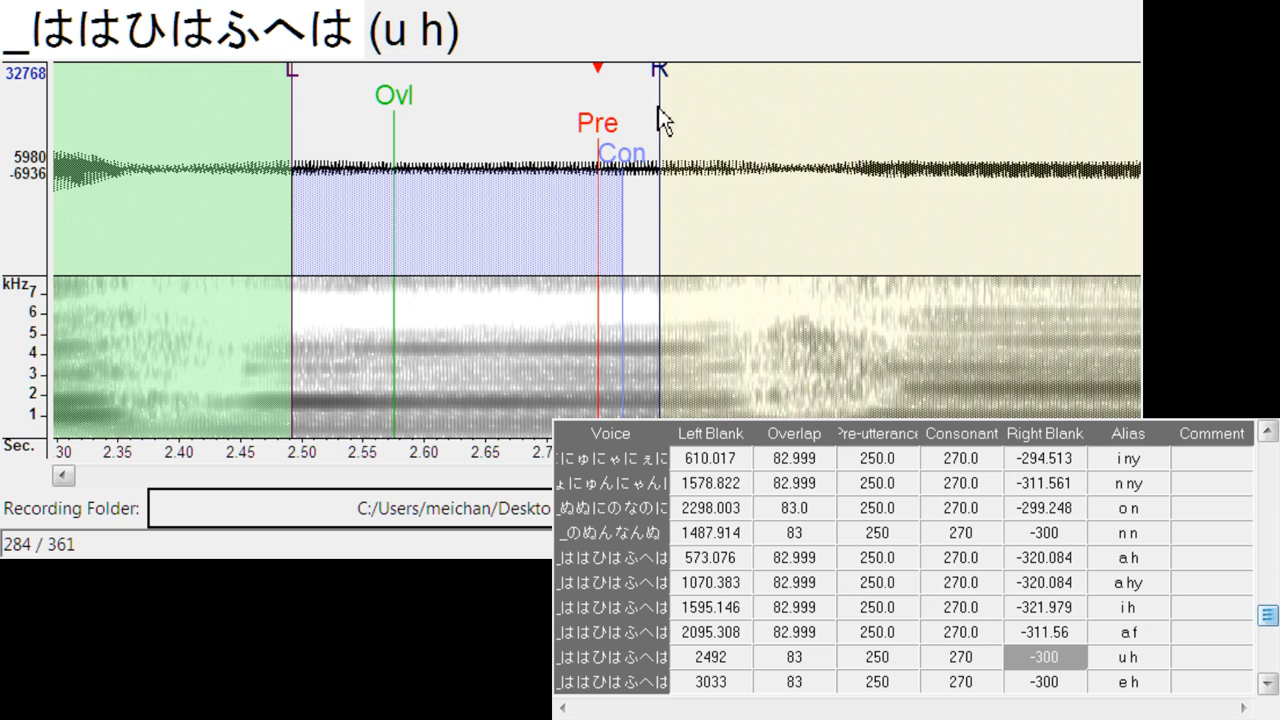
{"action": "mouse_move", "coordinate": [621, 155]}
{"action": "left_mouse_down"}
{"action": "mouse_move", "coordinate": [608, 157]}
{"action": "mouse_move", "coordinate": [757, 125]}
{"action": "mouse_move", "coordinate": [751, 137]}
{"action": "left_mouse_up"}
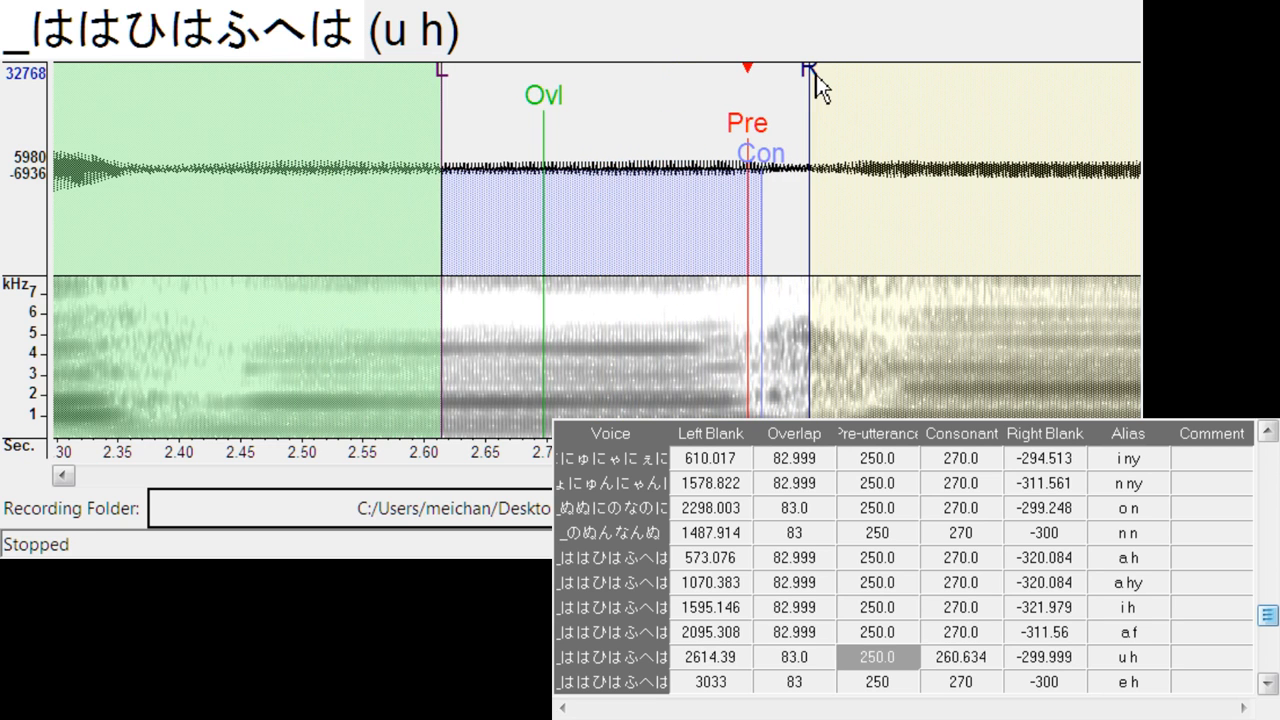
{"action": "left_click_drag", "start_coordinate": [816, 75], "coordinate": [842, 78]}
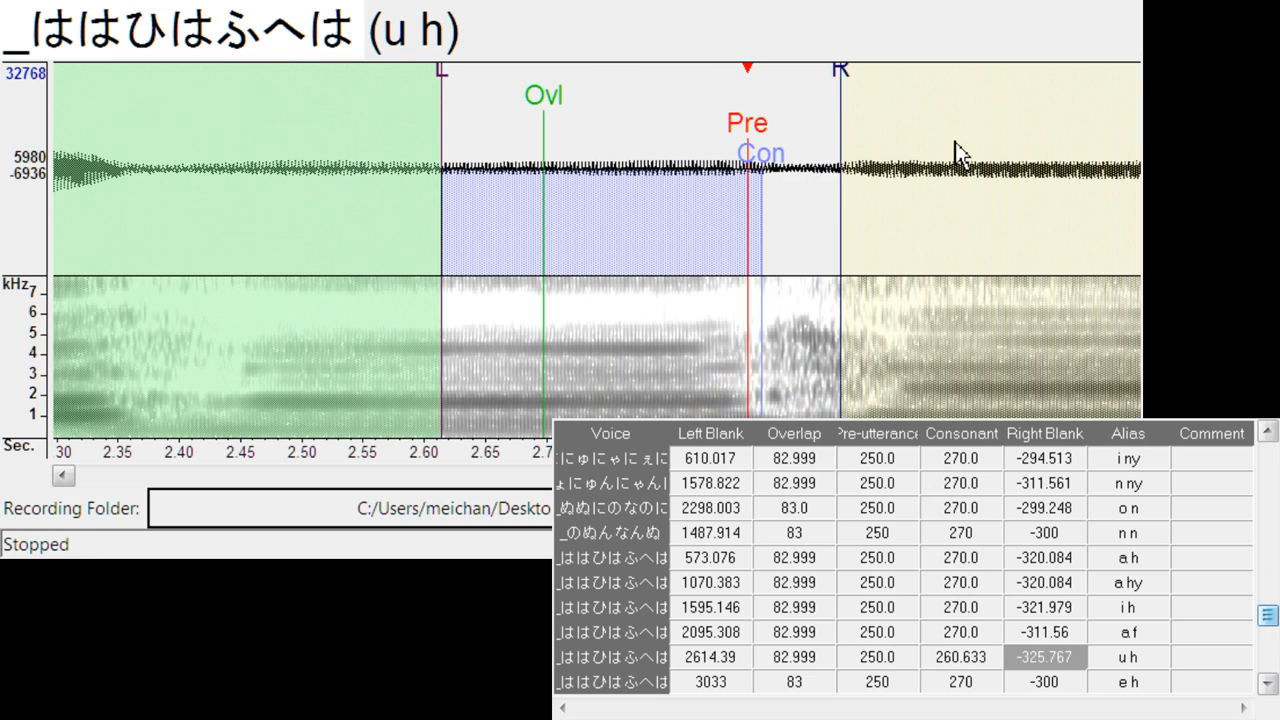
- Align e h at left blank about 3117.4, right blank about -320.1, and a b at left blank about 549.4
{"action": "key", "text": "Down"}
{"action": "left_click_drag", "start_coordinate": [599, 141], "coordinate": [705, 145]}
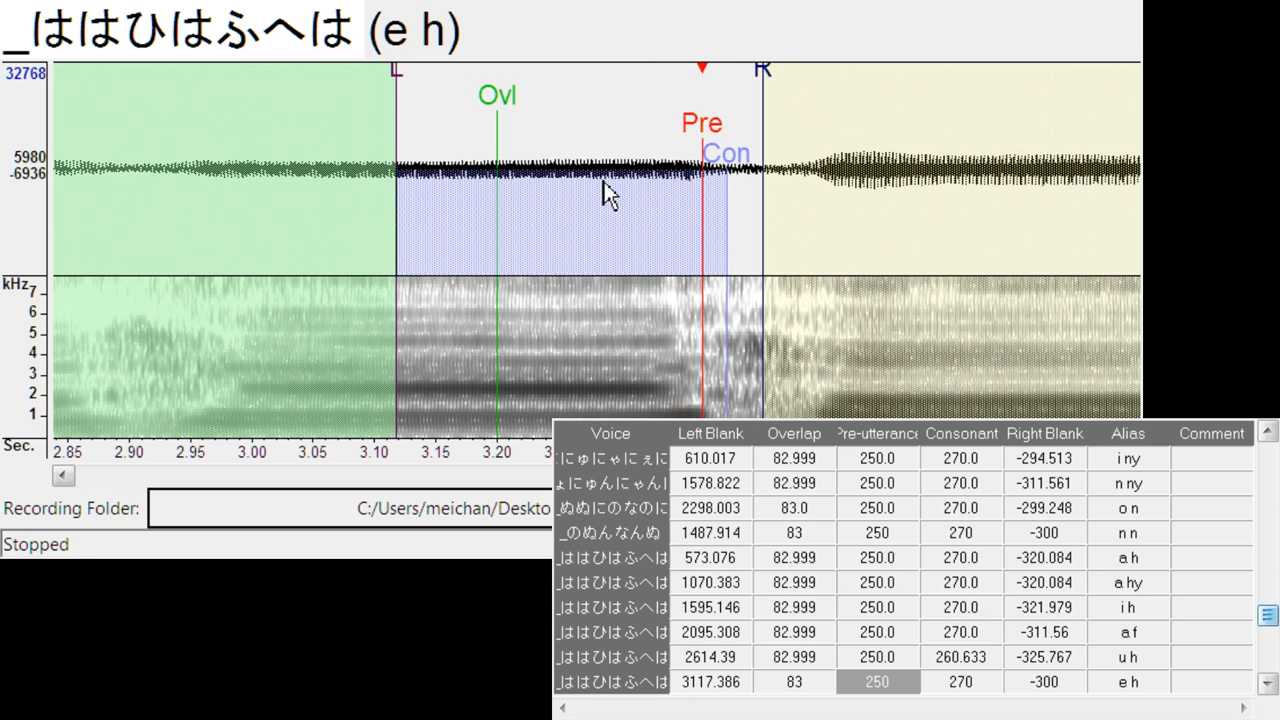
{"action": "left_click_drag", "start_coordinate": [776, 84], "coordinate": [790, 84]}
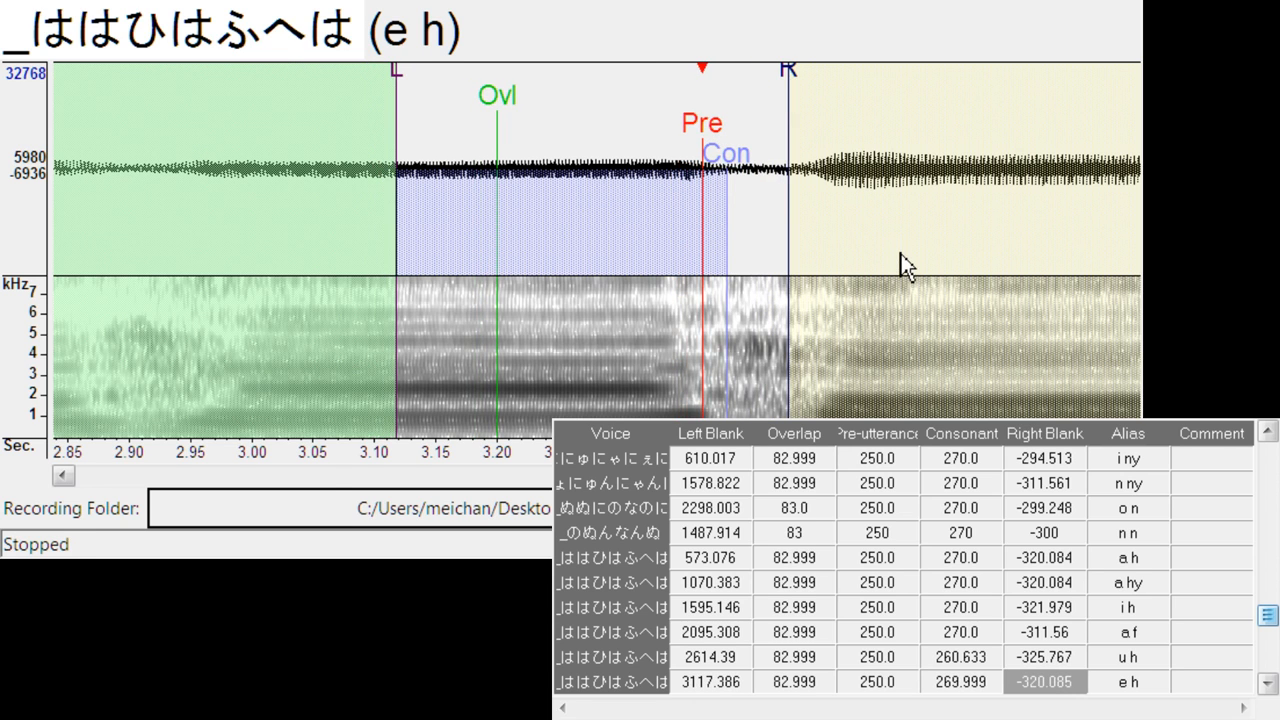
{"action": "key", "text": "Down"}
{"action": "mouse_move", "coordinate": [600, 128]}
{"action": "left_mouse_down"}
{"action": "mouse_move", "coordinate": [672, 118]}
{"action": "mouse_move", "coordinate": [686, 152]}
{"action": "mouse_move", "coordinate": [716, 145]}
{"action": "left_mouse_up"}
- Align a by at left blank about 1078.0, right blank about -303.0, and i b at left blank about 1590.4
{"action": "key", "text": "Down"}
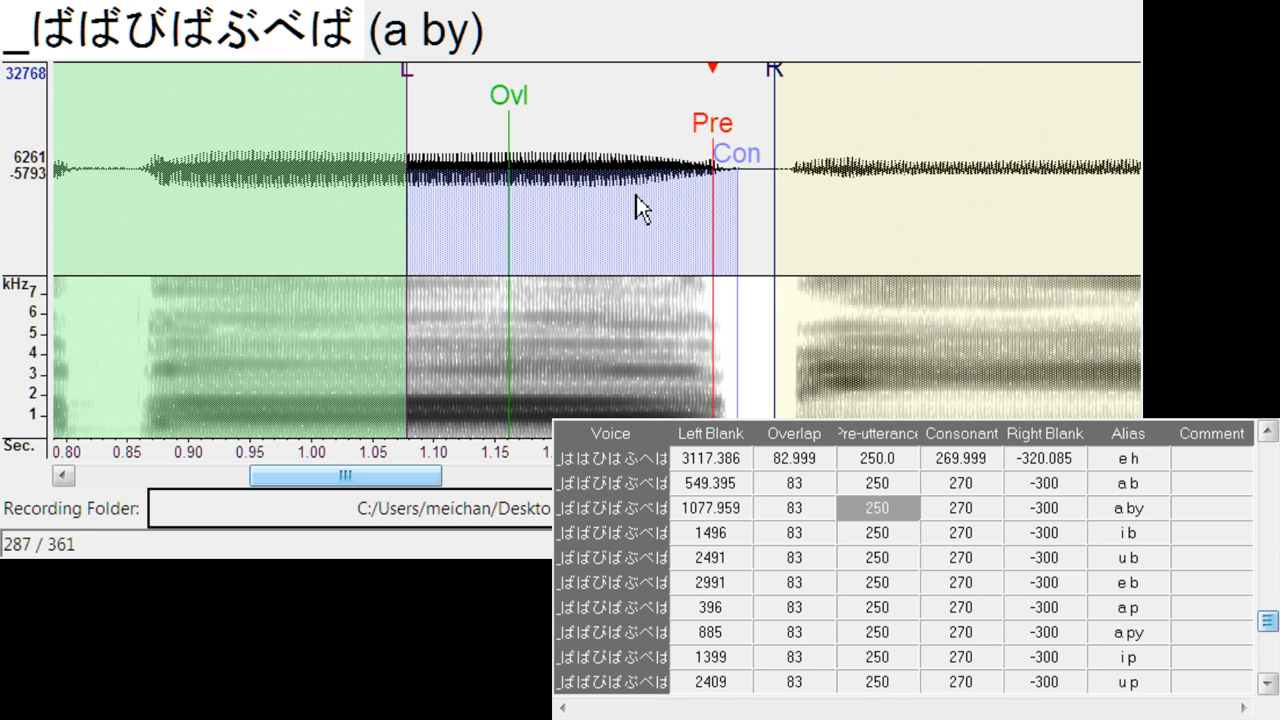
{"action": "left_click_drag", "start_coordinate": [777, 72], "coordinate": [781, 72]}
{"action": "key", "text": "Down"}
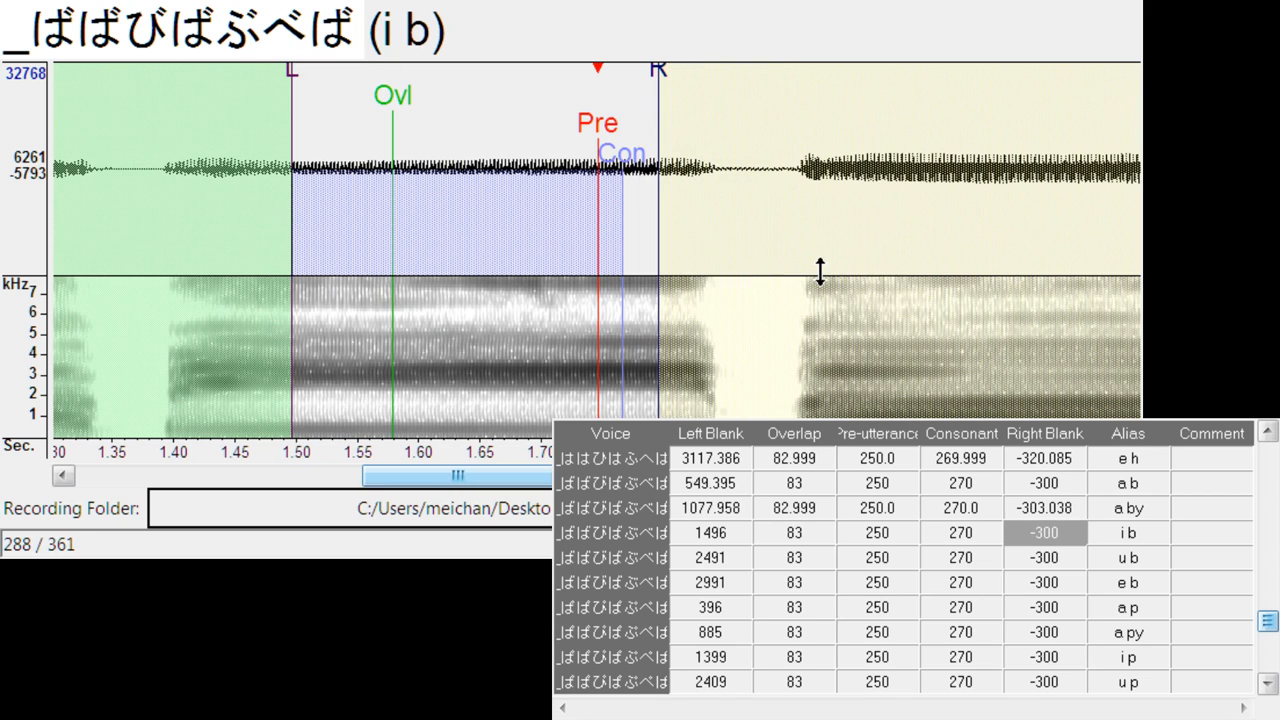
{"action": "left_click_drag", "start_coordinate": [597, 150], "coordinate": [716, 208]}
- Align u b at left blank about 2608.7, and e b at left blank about 3117.4, right blank about -294.5
{"action": "key", "text": "Down"}
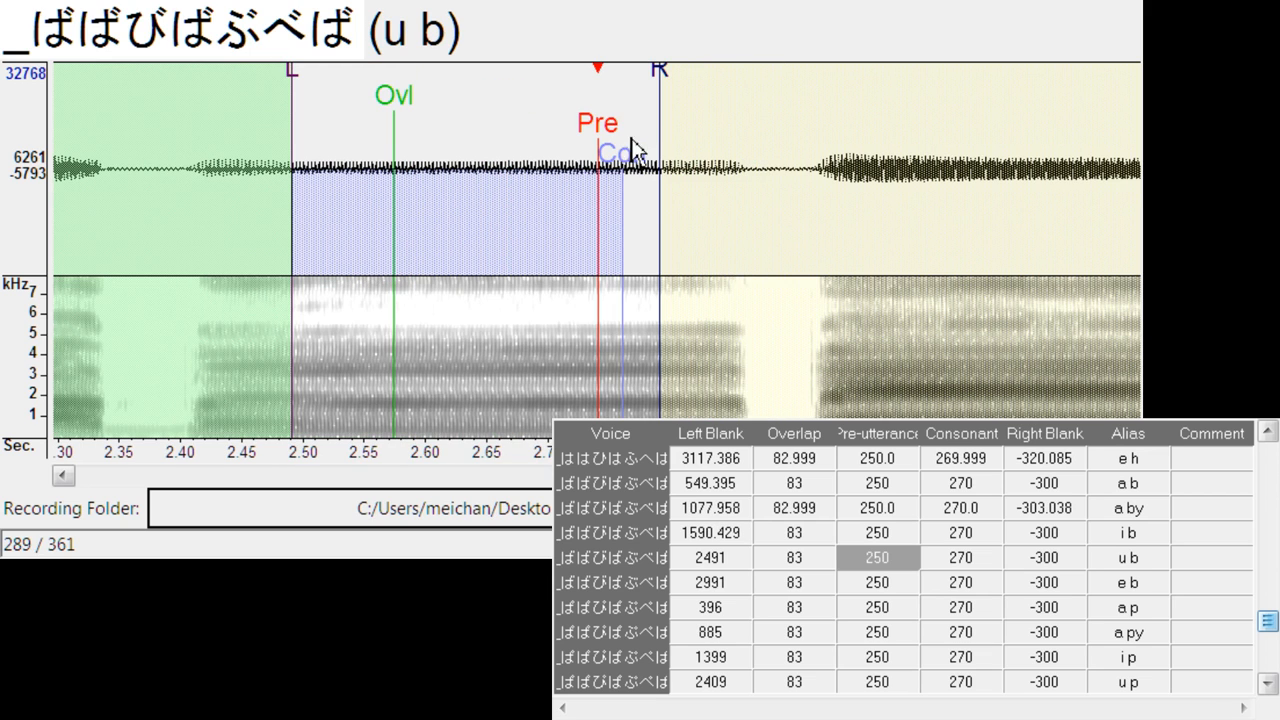
{"action": "left_click_drag", "start_coordinate": [633, 150], "coordinate": [745, 242]}
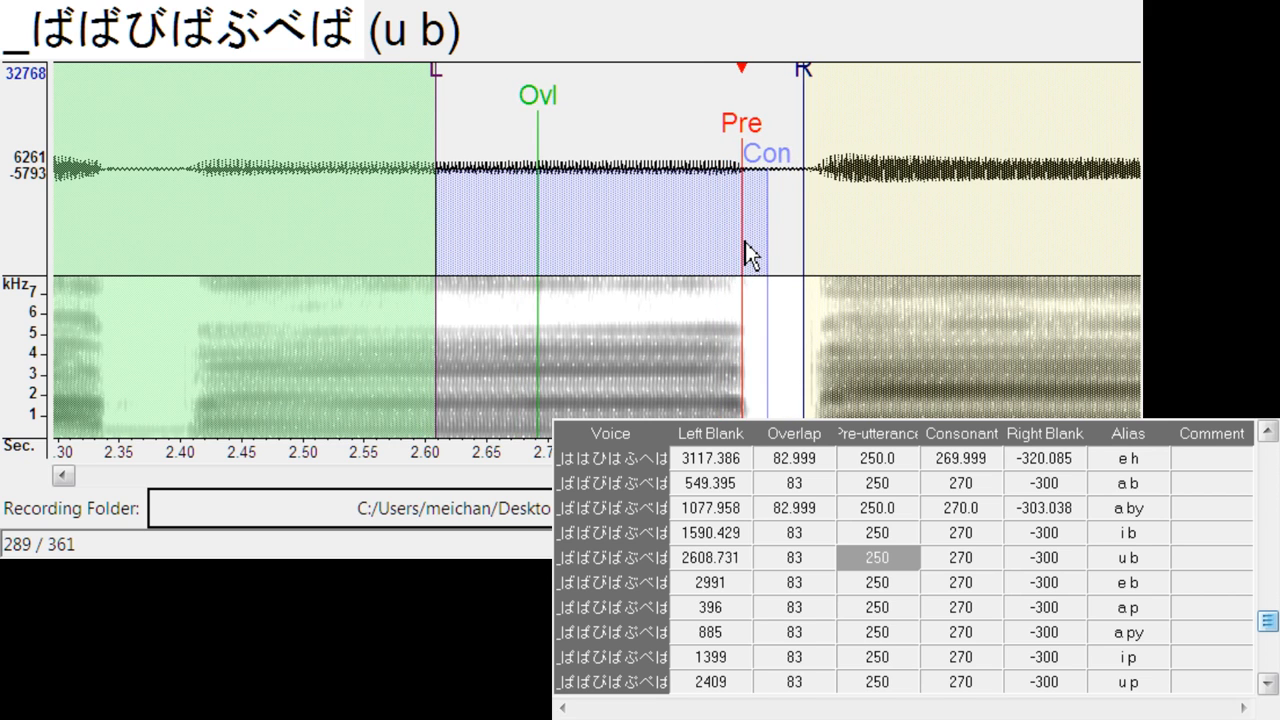
{"action": "key", "text": "Down"}
{"action": "mouse_move", "coordinate": [634, 136]}
{"action": "left_mouse_down"}
{"action": "mouse_move", "coordinate": [663, 157]}
{"action": "mouse_move", "coordinate": [765, 340]}
{"action": "mouse_move", "coordinate": [757, 347]}
{"action": "left_mouse_up"}
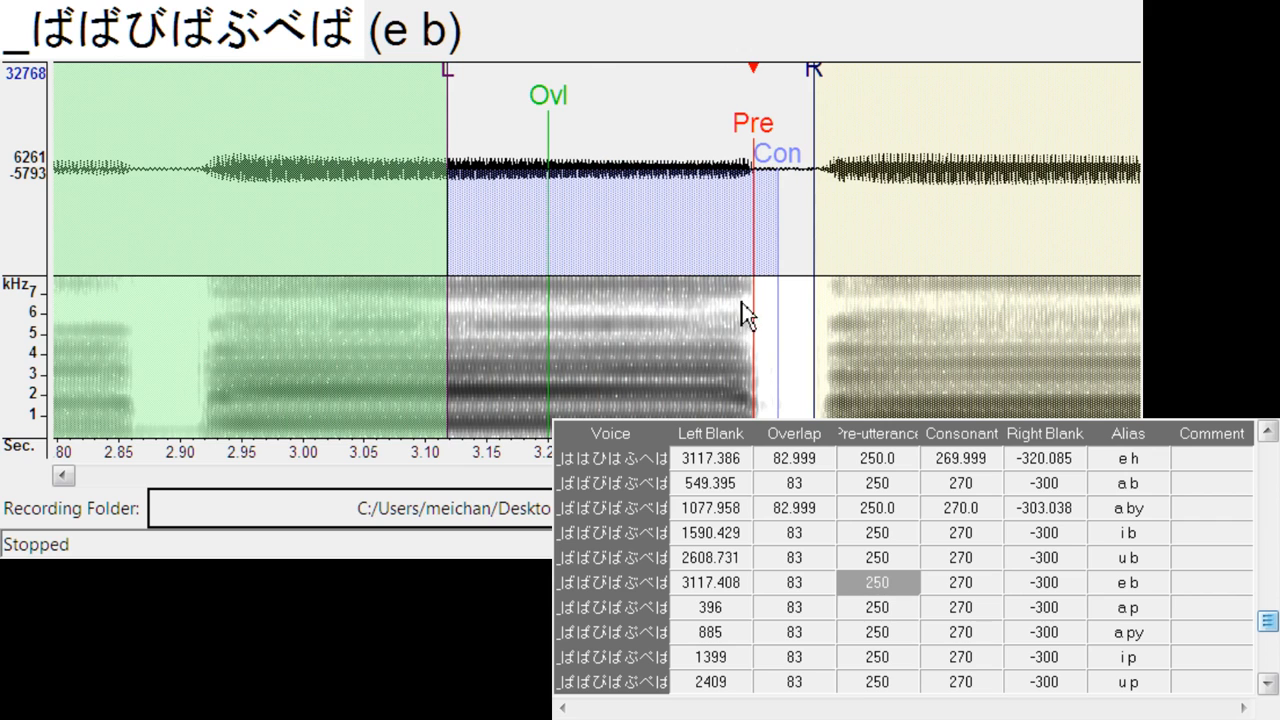
{"action": "left_click_drag", "start_coordinate": [818, 73], "coordinate": [810, 76]}
- Align a p at left blank about 418.7, right blank about -334.3, and a py at left blank about 935.9, right blank about -349.4
{"action": "key", "text": "Down"}
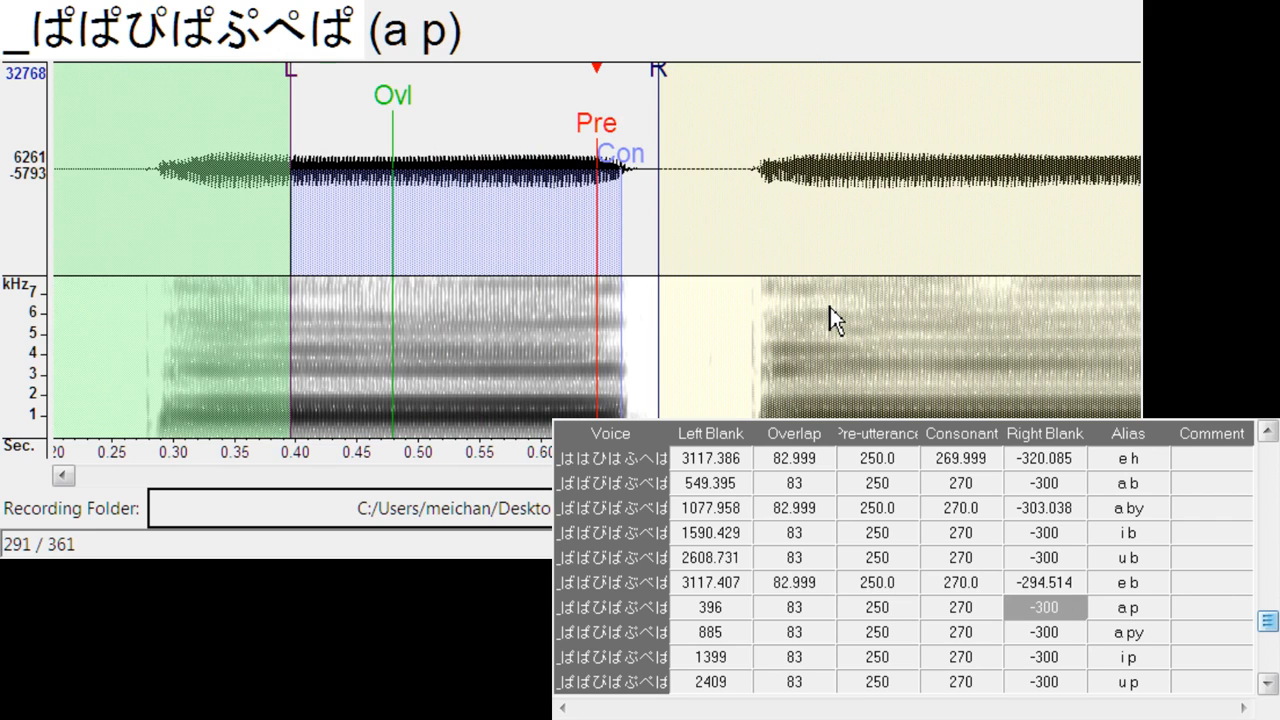
{"action": "left_click_drag", "start_coordinate": [603, 125], "coordinate": [630, 140]}
{"action": "mouse_move", "coordinate": [695, 99]}
{"action": "left_mouse_down"}
{"action": "mouse_move", "coordinate": [714, 91]}
{"action": "mouse_move", "coordinate": [733, 118]}
{"action": "left_mouse_up"}
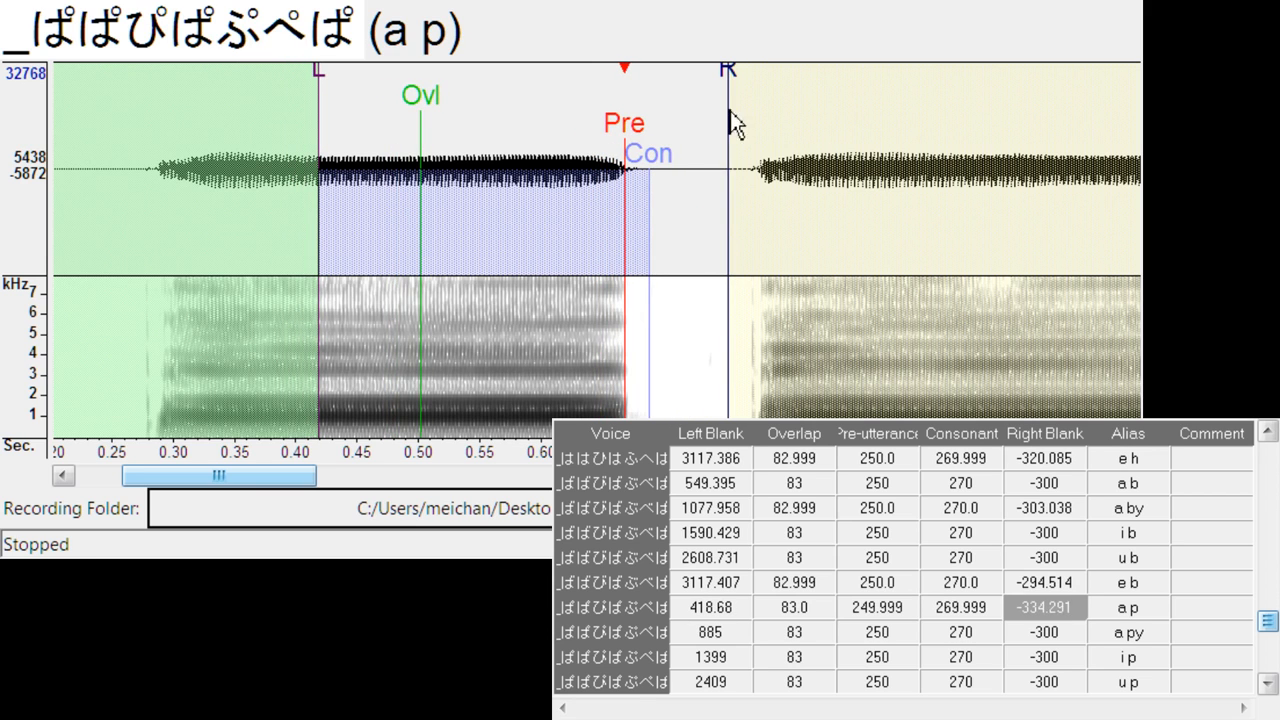
{"action": "key", "text": "Down"}
{"action": "mouse_move", "coordinate": [587, 157]}
{"action": "left_mouse_down"}
{"action": "mouse_move", "coordinate": [637, 151]}
{"action": "mouse_move", "coordinate": [677, 243]}
{"action": "mouse_move", "coordinate": [663, 254]}
{"action": "left_mouse_up"}
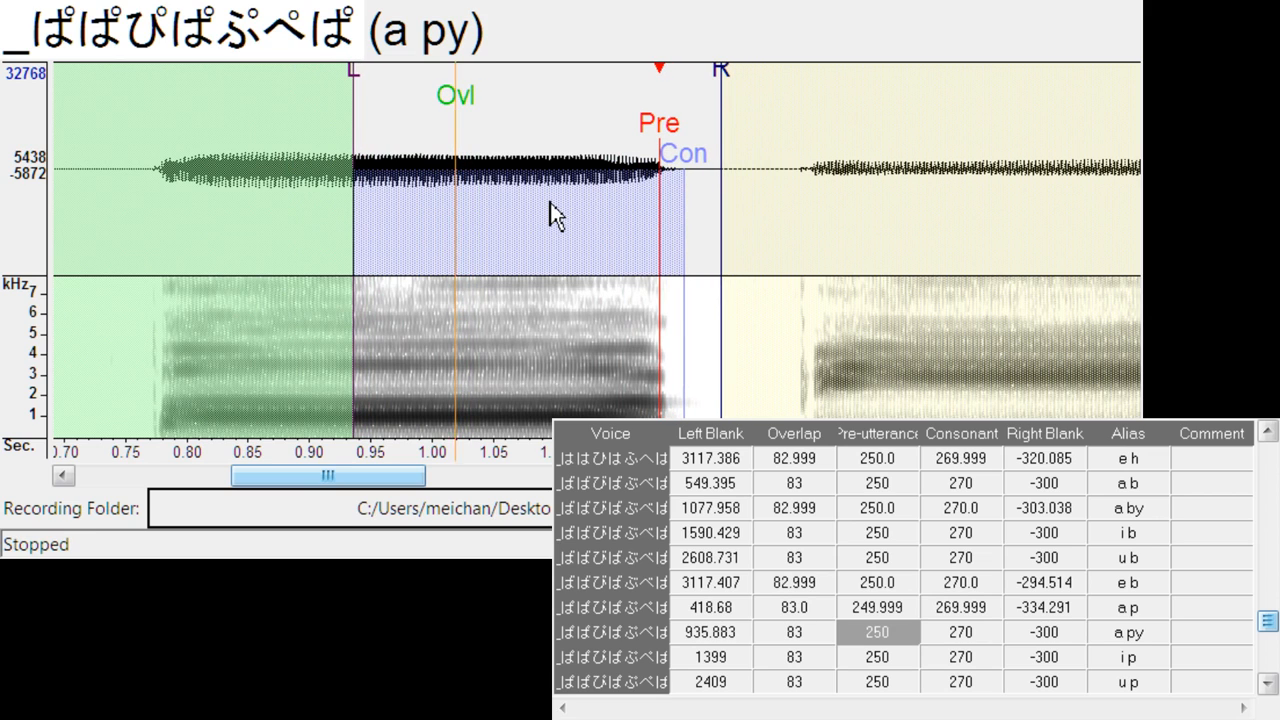
{"action": "mouse_move", "coordinate": [735, 68]}
{"action": "left_mouse_down"}
{"action": "mouse_move", "coordinate": [800, 106]}
{"action": "mouse_move", "coordinate": [785, 110]}
{"action": "left_mouse_up"}
- Align i p at left blank about 1451.2, right blank about -346.6, and u p at left blank about 2480.9, right blank about -340.0
{"action": "key", "text": "Down"}
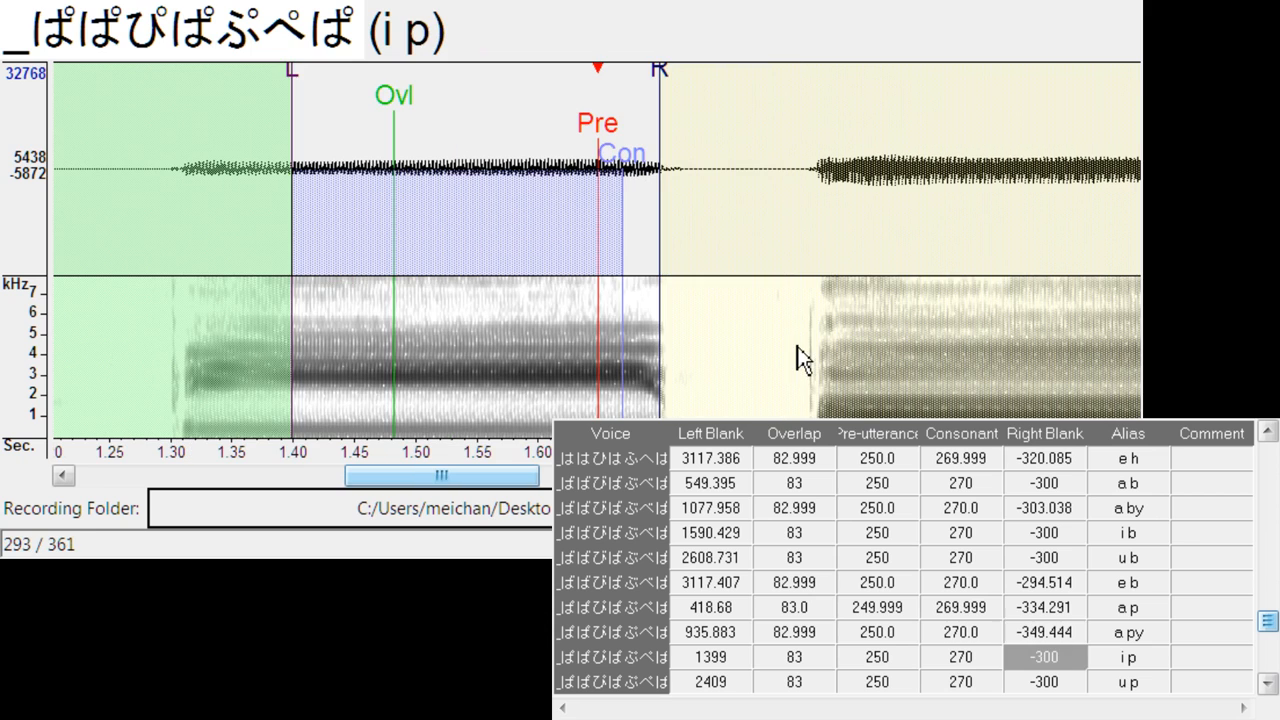
{"action": "left_click_drag", "start_coordinate": [576, 177], "coordinate": [665, 233]}
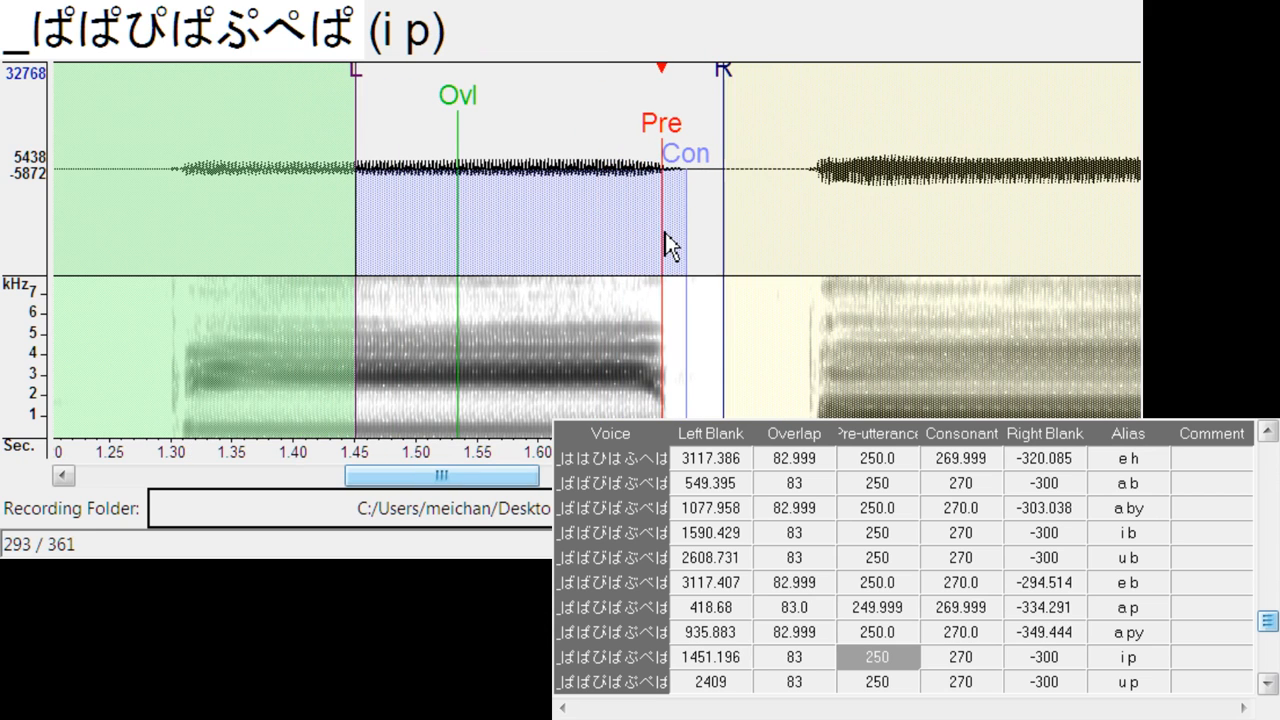
{"action": "left_click_drag", "start_coordinate": [730, 76], "coordinate": [783, 90]}
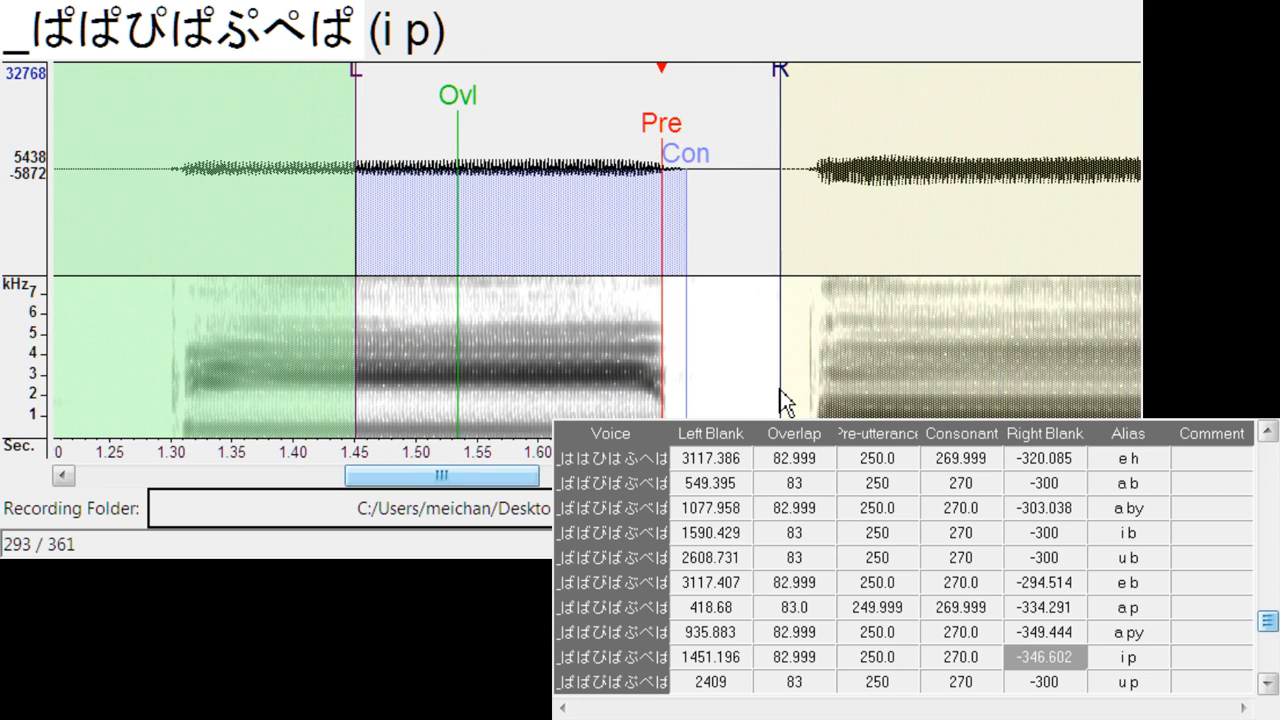
{"action": "key", "text": "Down"}
{"action": "mouse_move", "coordinate": [597, 150]}
{"action": "left_mouse_down"}
{"action": "mouse_move", "coordinate": [608, 175]}
{"action": "mouse_move", "coordinate": [688, 227]}
{"action": "left_mouse_up"}
{"action": "left_click_drag", "start_coordinate": [758, 76], "coordinate": [798, 92]}
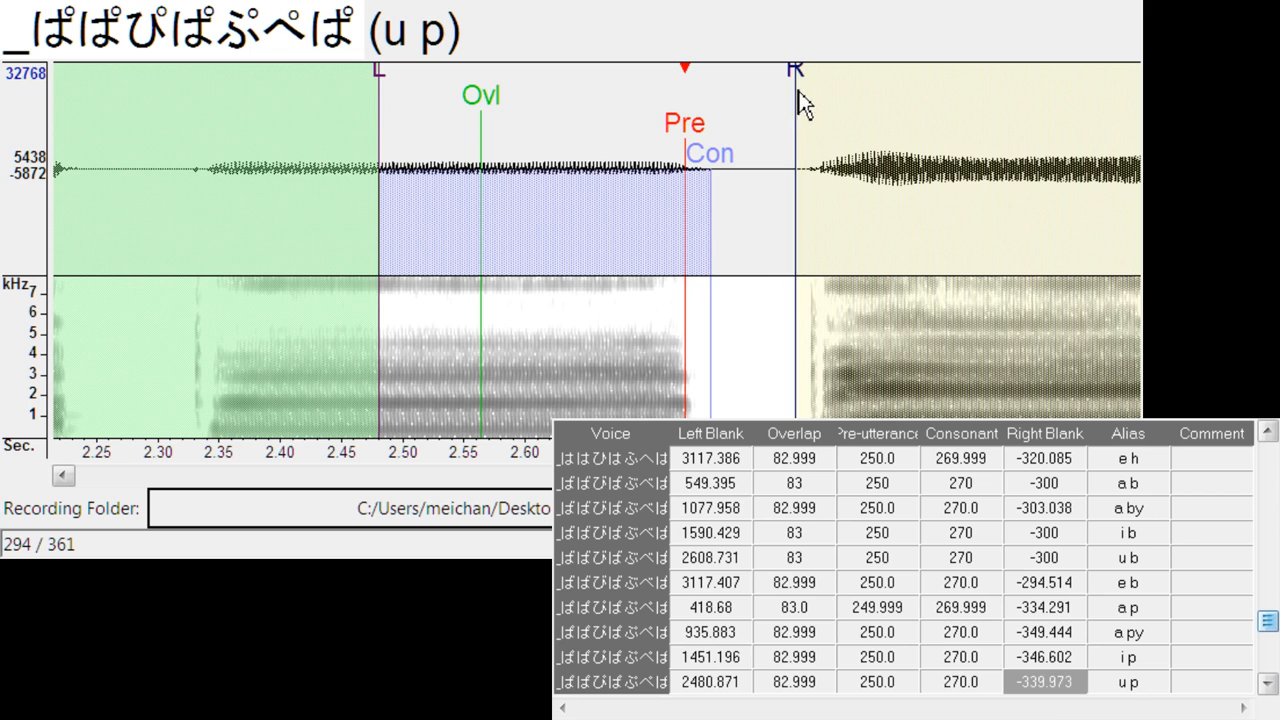
- Align e p at left blank about 2992.4, right blank about -331.4, and e hy at left blank about 490.7, right blank about -332.4
{"action": "key", "text": "Down"}
{"action": "mouse_move", "coordinate": [615, 126]}
{"action": "left_mouse_down"}
{"action": "mouse_move", "coordinate": [723, 200]}
{"action": "mouse_move", "coordinate": [707, 215]}
{"action": "left_mouse_up"}
{"action": "mouse_move", "coordinate": [774, 77]}
{"action": "left_mouse_down"}
{"action": "mouse_move", "coordinate": [803, 94]}
{"action": "mouse_move", "coordinate": [806, 348]}
{"action": "left_mouse_up"}
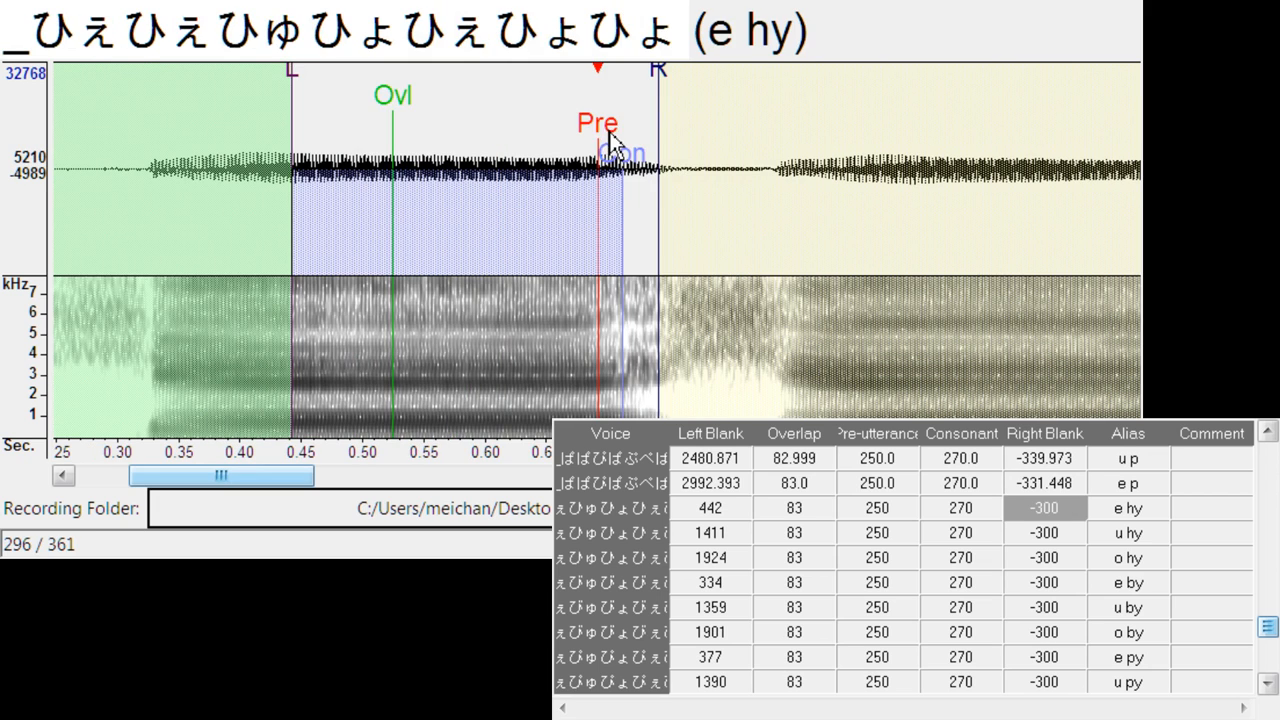
{"action": "mouse_move", "coordinate": [600, 142]}
{"action": "left_mouse_down"}
{"action": "mouse_move", "coordinate": [671, 144]}
{"action": "mouse_move", "coordinate": [659, 133]}
{"action": "left_mouse_up"}
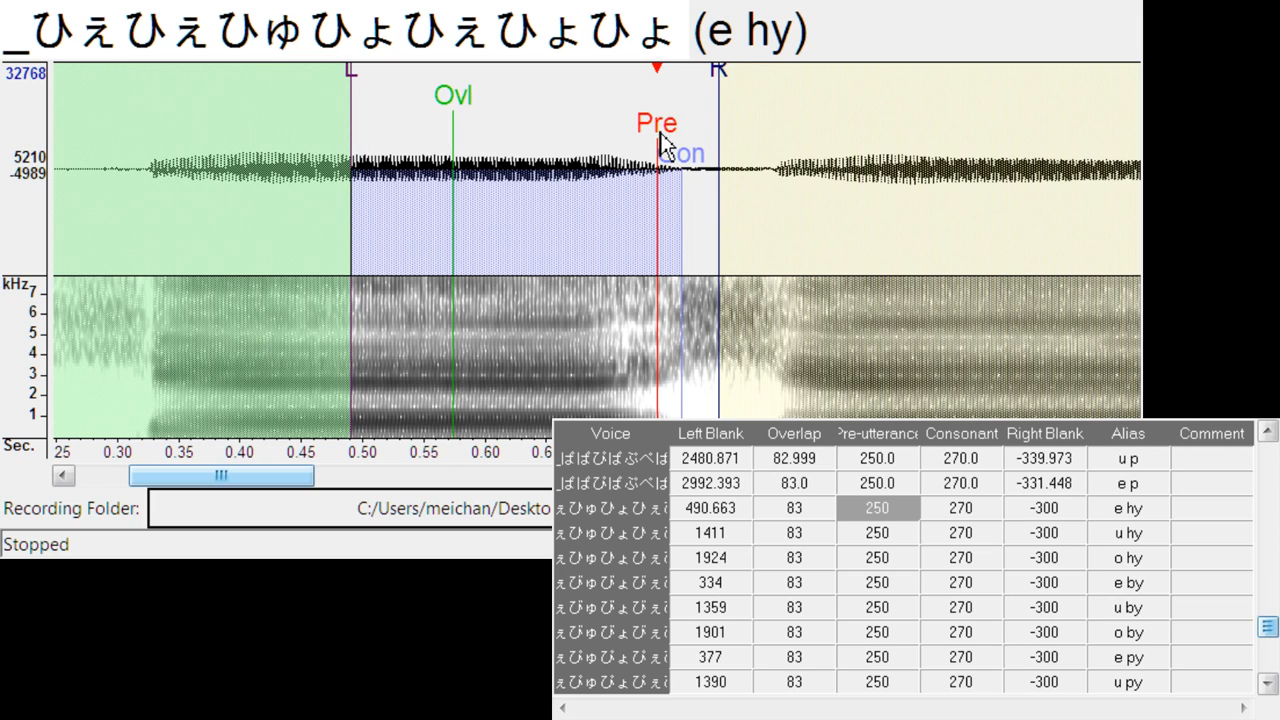
{"action": "mouse_move", "coordinate": [712, 85]}
{"action": "left_mouse_down"}
{"action": "mouse_move", "coordinate": [768, 175]}
{"action": "mouse_move", "coordinate": [762, 110]}
{"action": "left_mouse_up"}
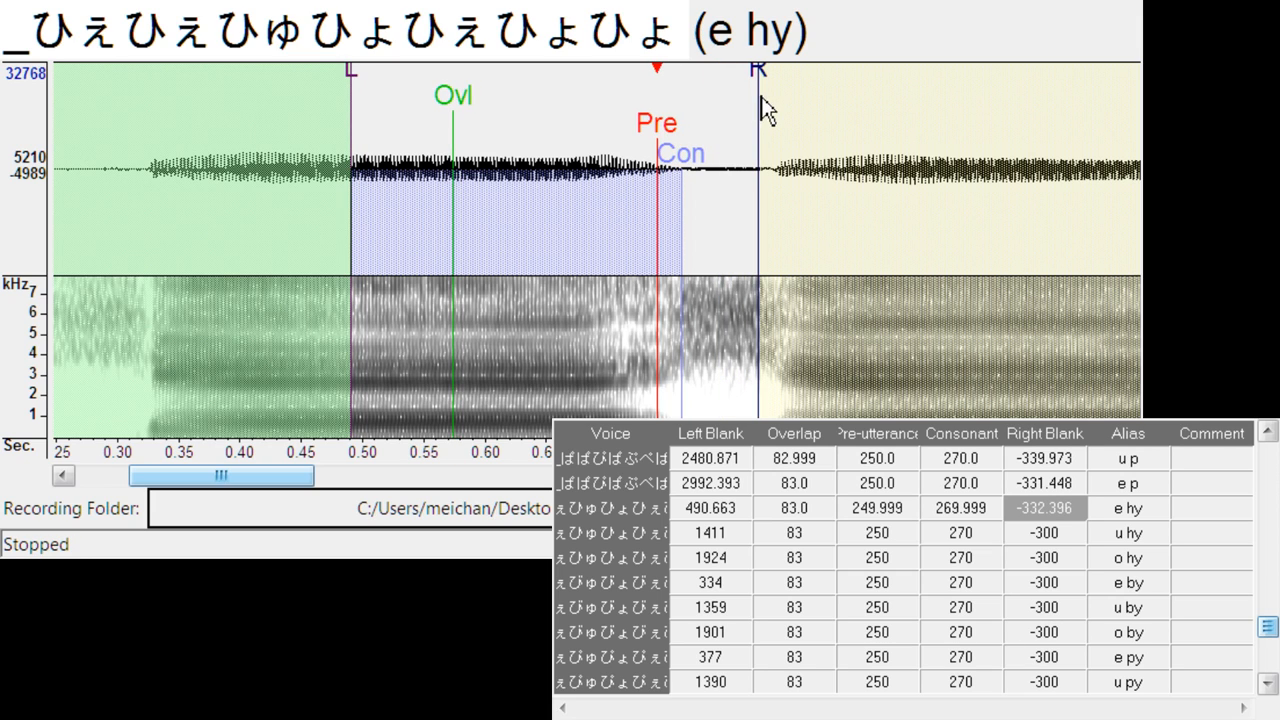
- Align u hy at left blank 1460.6, consonant 272.7, right blank -342.8, and o hy at left blank 1979.7, consonant 282.2, right blank -340.9
{"action": "key", "text": "Down"}
{"action": "mouse_move", "coordinate": [662, 130]}
{"action": "left_mouse_down"}
{"action": "mouse_move", "coordinate": [606, 166]}
{"action": "mouse_move", "coordinate": [601, 139]}
{"action": "mouse_move", "coordinate": [656, 143]}
{"action": "left_mouse_up"}
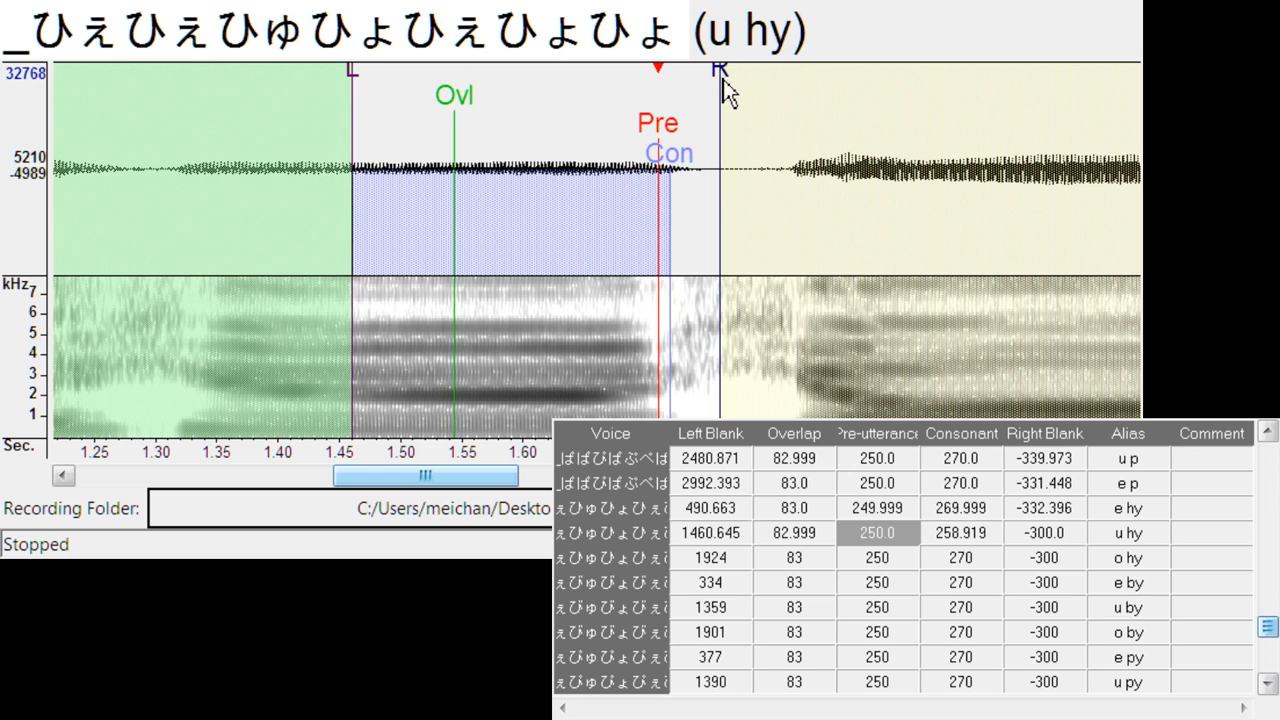
{"action": "left_click_drag", "start_coordinate": [723, 79], "coordinate": [775, 85]}
{"action": "mouse_move", "coordinate": [680, 165]}
{"action": "left_mouse_down"}
{"action": "mouse_move", "coordinate": [691, 166]}
{"action": "mouse_move", "coordinate": [658, 130]}
{"action": "mouse_move", "coordinate": [616, 145]}
{"action": "mouse_move", "coordinate": [672, 110]}
{"action": "mouse_move", "coordinate": [671, 121]}
{"action": "left_mouse_up"}
{"action": "key", "text": "Down"}
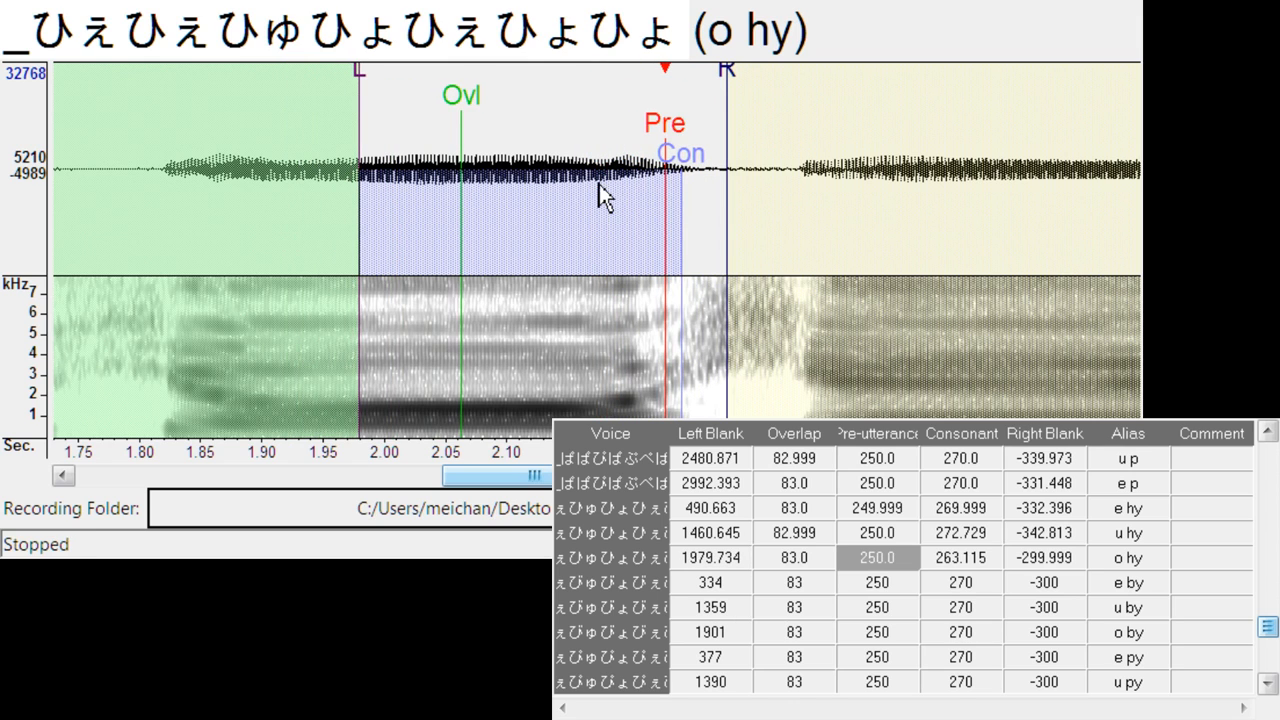
{"action": "left_click_drag", "start_coordinate": [732, 74], "coordinate": [782, 76]}
{"action": "left_click_drag", "start_coordinate": [690, 155], "coordinate": [708, 160]}
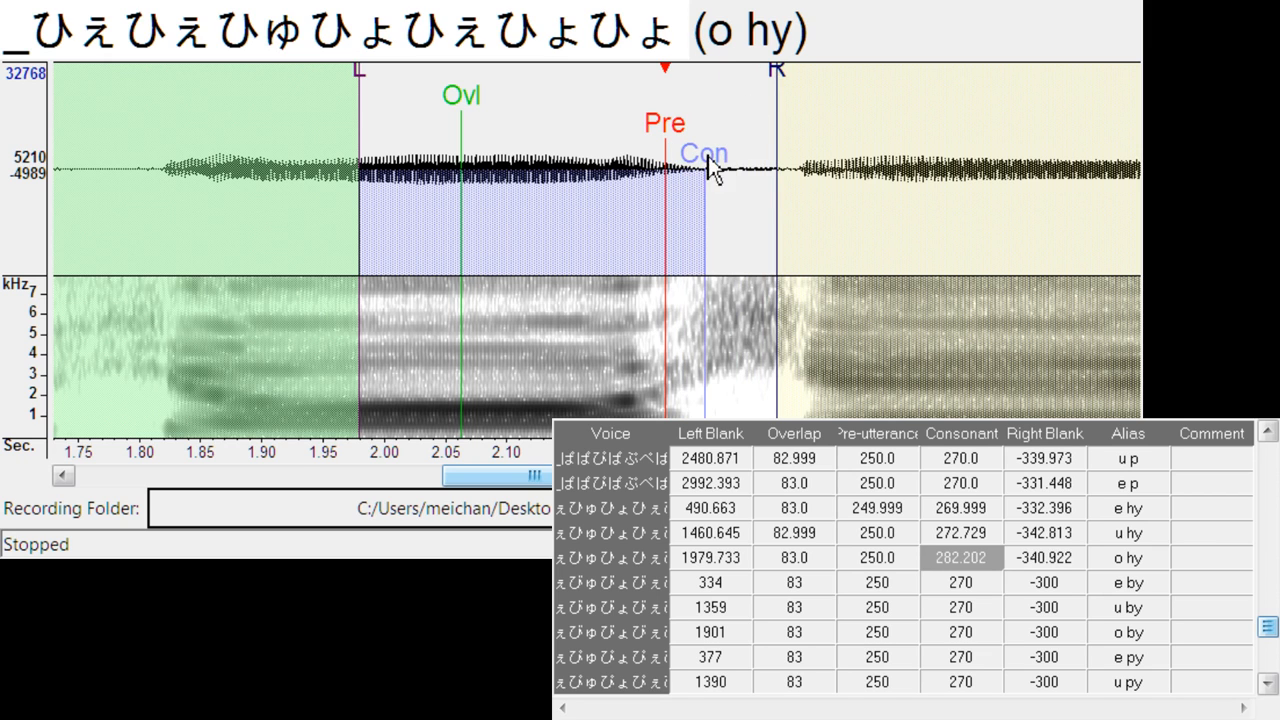
- Align e by at left blank about 413.9, and u by at left blank about 1458.8 with right blank about -289.8
{"action": "key", "text": "Down"}
{"action": "left_click_drag", "start_coordinate": [646, 129], "coordinate": [702, 110]}
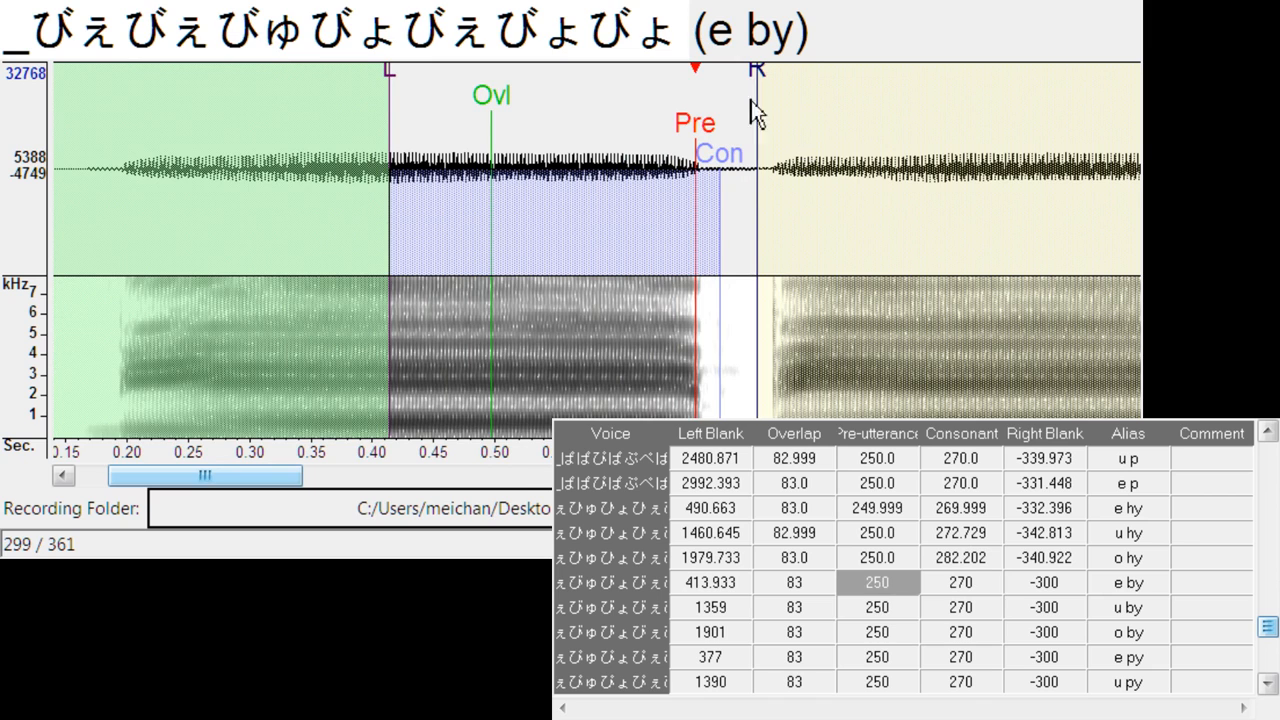
{"action": "key", "text": "Down"}
{"action": "mouse_move", "coordinate": [608, 130]}
{"action": "left_mouse_down"}
{"action": "mouse_move", "coordinate": [743, 135]}
{"action": "mouse_move", "coordinate": [737, 145]}
{"action": "left_mouse_up"}
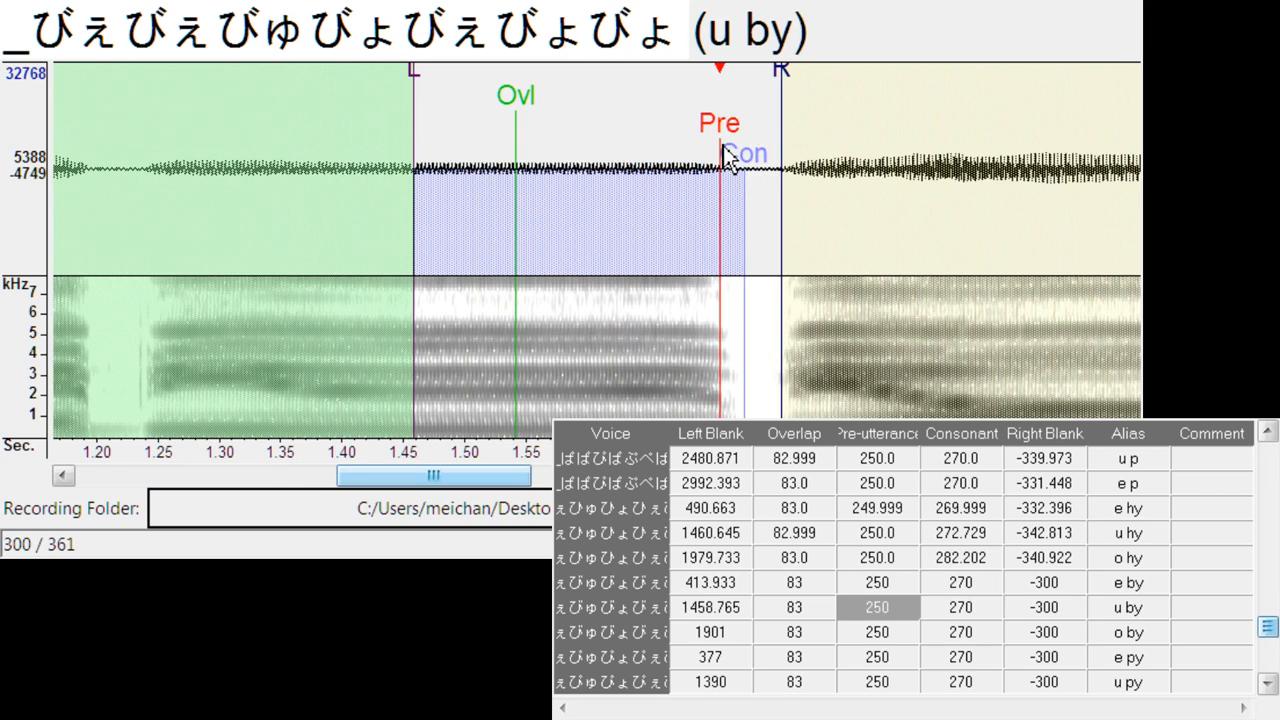
{"action": "left_click_drag", "start_coordinate": [783, 88], "coordinate": [771, 83]}
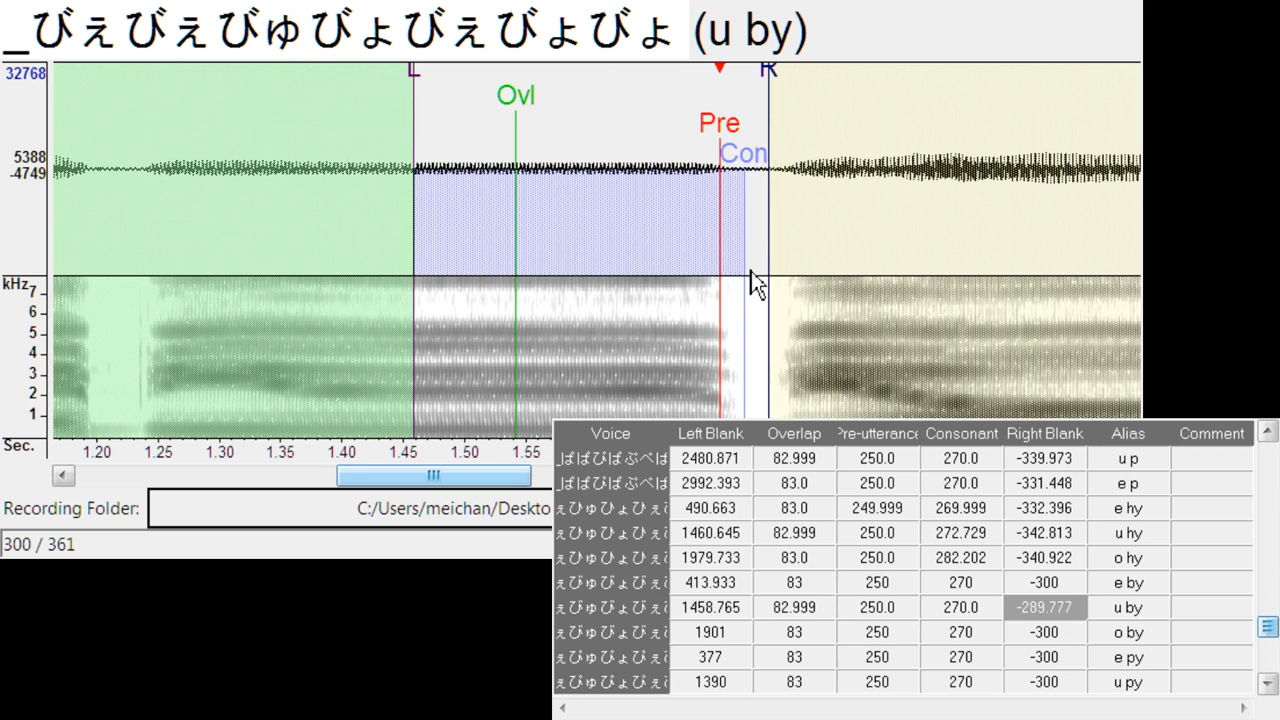
- Align o by at left blank about 2003.4, right blank about -287.9, and e py at left blank about 413.0, right blank about -324.8
{"action": "key", "text": "Down"}
{"action": "mouse_move", "coordinate": [596, 120]}
{"action": "left_mouse_down"}
{"action": "mouse_move", "coordinate": [717, 118]}
{"action": "mouse_move", "coordinate": [721, 95]}
{"action": "mouse_move", "coordinate": [773, 84]}
{"action": "left_mouse_up"}
{"action": "key", "text": "Down"}
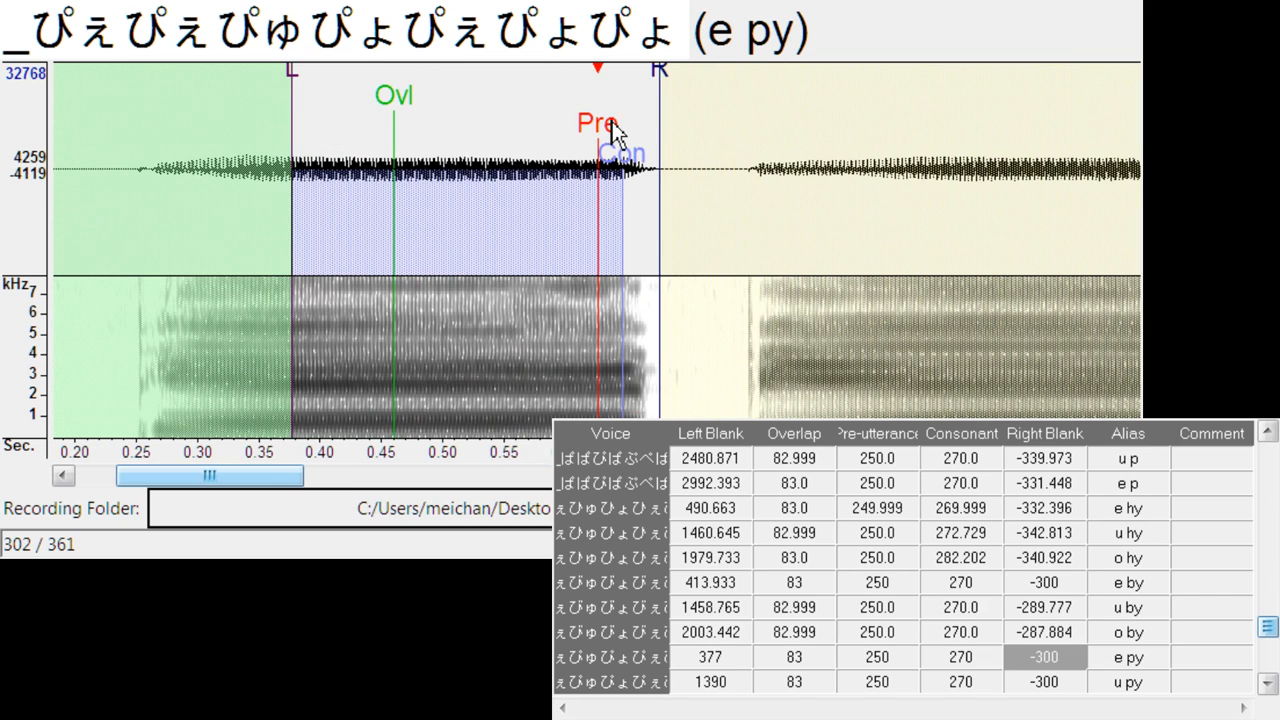
{"action": "left_click_drag", "start_coordinate": [612, 125], "coordinate": [645, 126]}
{"action": "left_click_drag", "start_coordinate": [702, 71], "coordinate": [735, 83]}
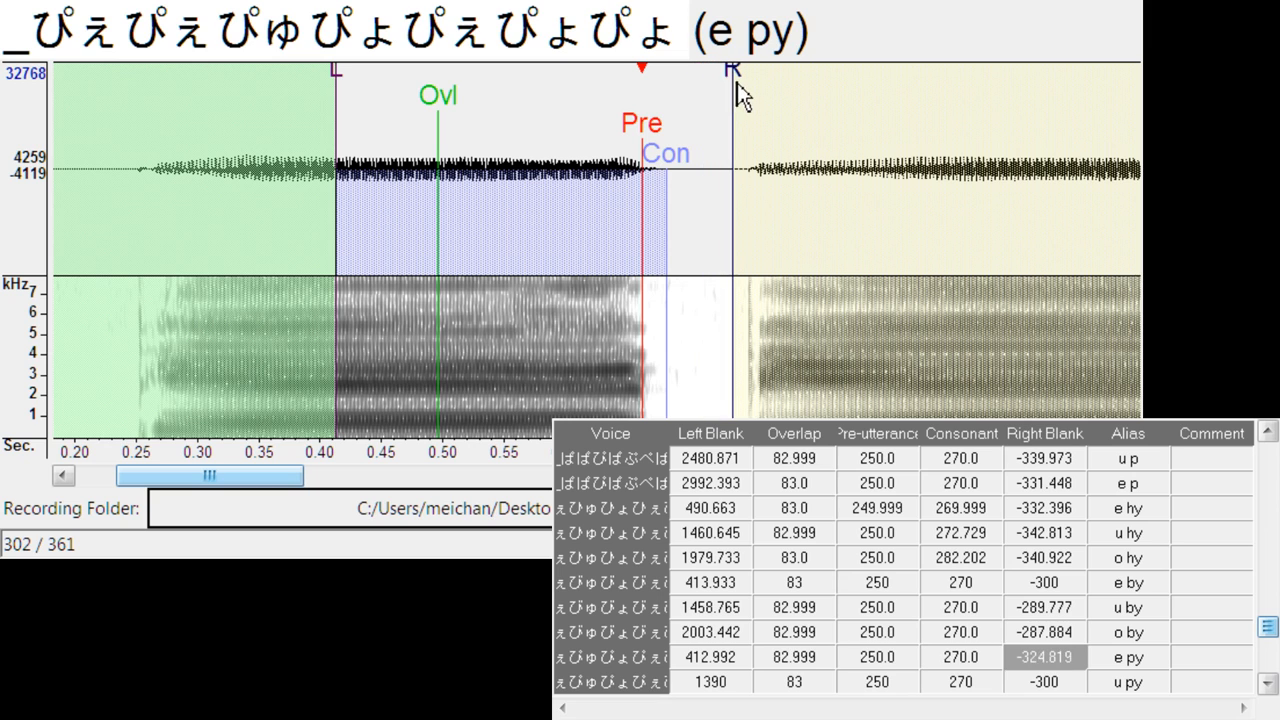
- Align u py at left blank about 1429.4, right blank about -321.0, and o py at left blank about 1960.8, right blank about -322.9
{"action": "key", "text": "Down"}
{"action": "left_click_drag", "start_coordinate": [618, 134], "coordinate": [648, 130]}
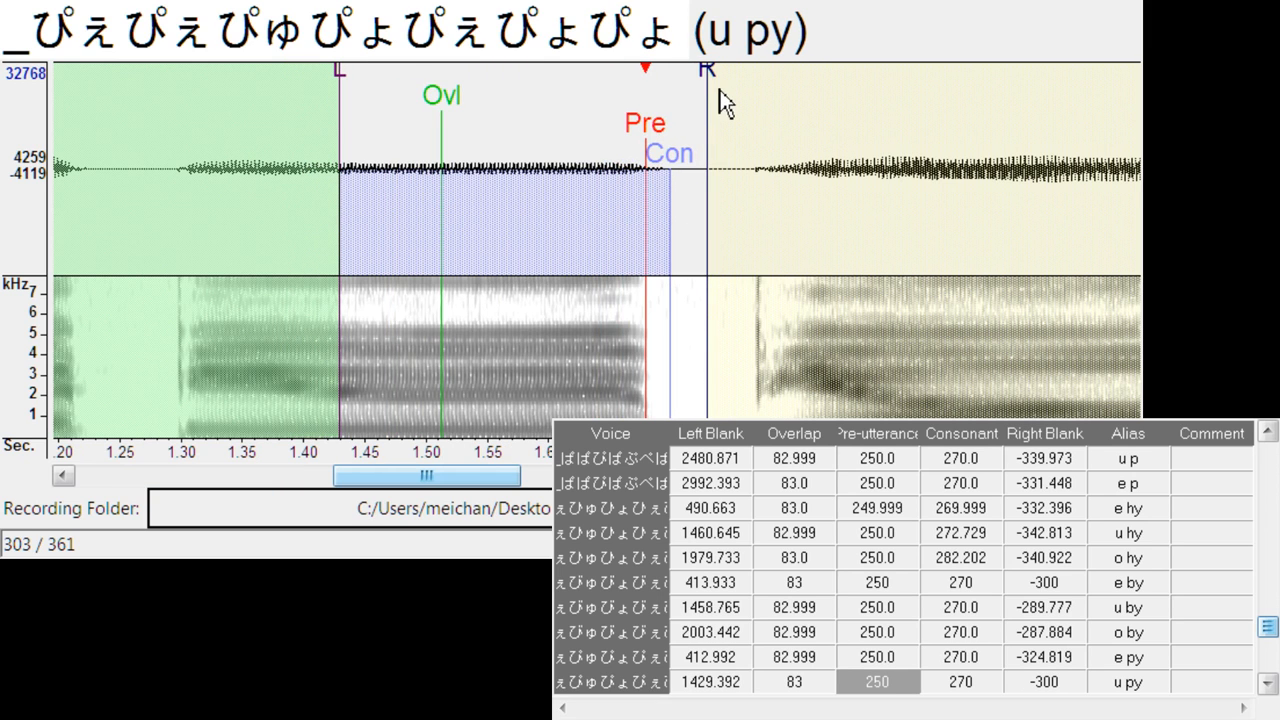
{"action": "mouse_move", "coordinate": [720, 100]}
{"action": "left_mouse_down"}
{"action": "mouse_move", "coordinate": [737, 94]}
{"action": "mouse_move", "coordinate": [738, 110]}
{"action": "left_mouse_up"}
{"action": "key", "text": "Down"}
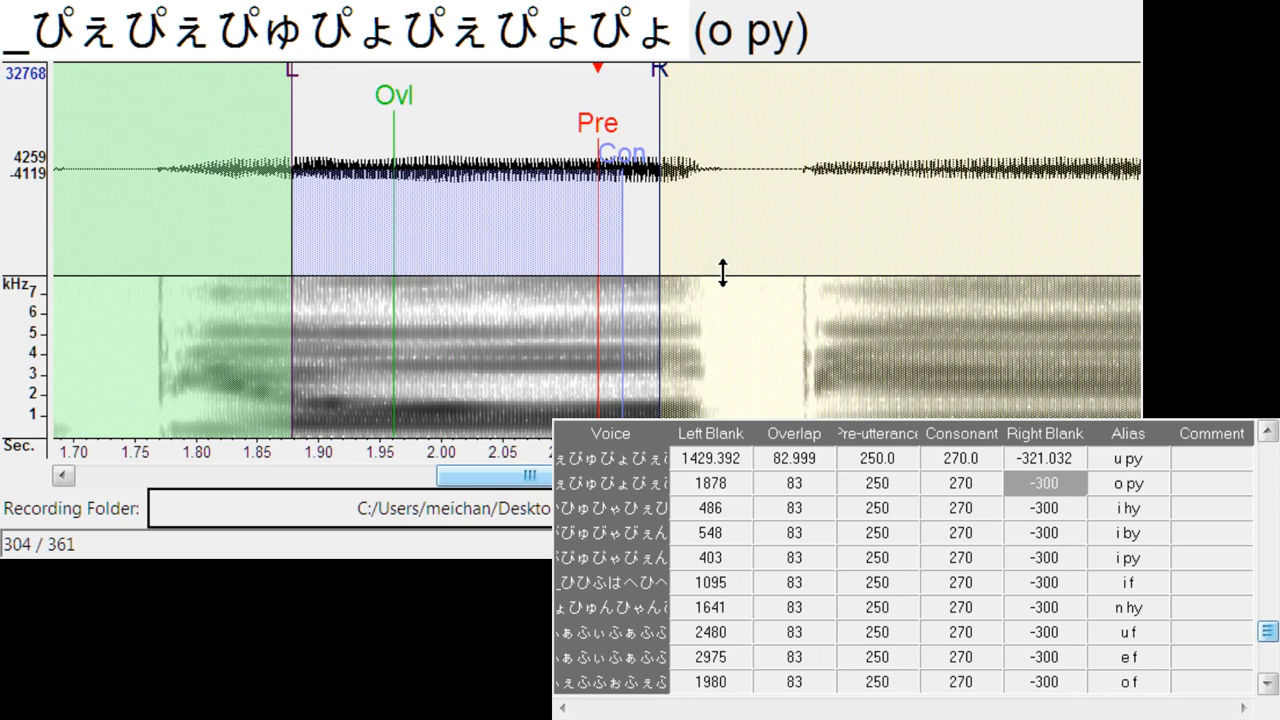
{"action": "left_click_drag", "start_coordinate": [618, 134], "coordinate": [706, 218]}
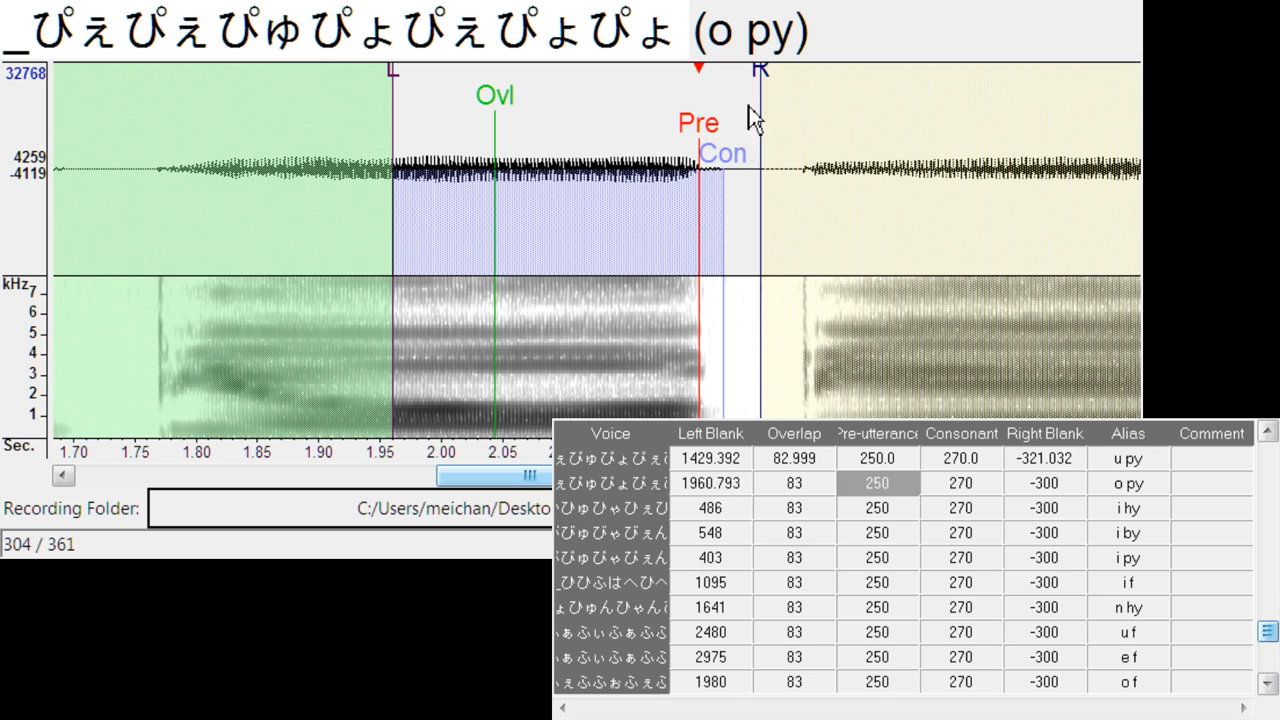
{"action": "left_click_drag", "start_coordinate": [784, 88], "coordinate": [787, 88]}
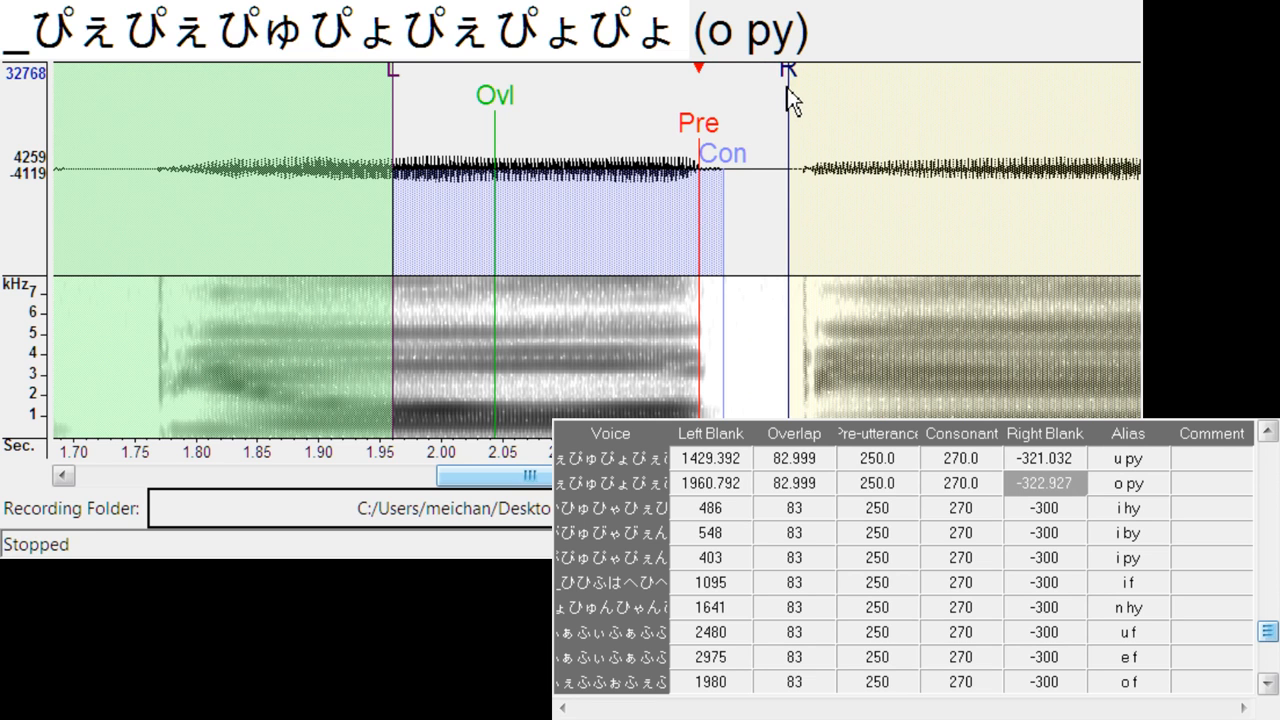
- Align i hy at left blank about 506.8, right blank about -329.6, and i by at left blank about 621.4, right blank about -294.5
{"action": "key", "text": "Down"}
{"action": "left_click_drag", "start_coordinate": [604, 128], "coordinate": [630, 140]}
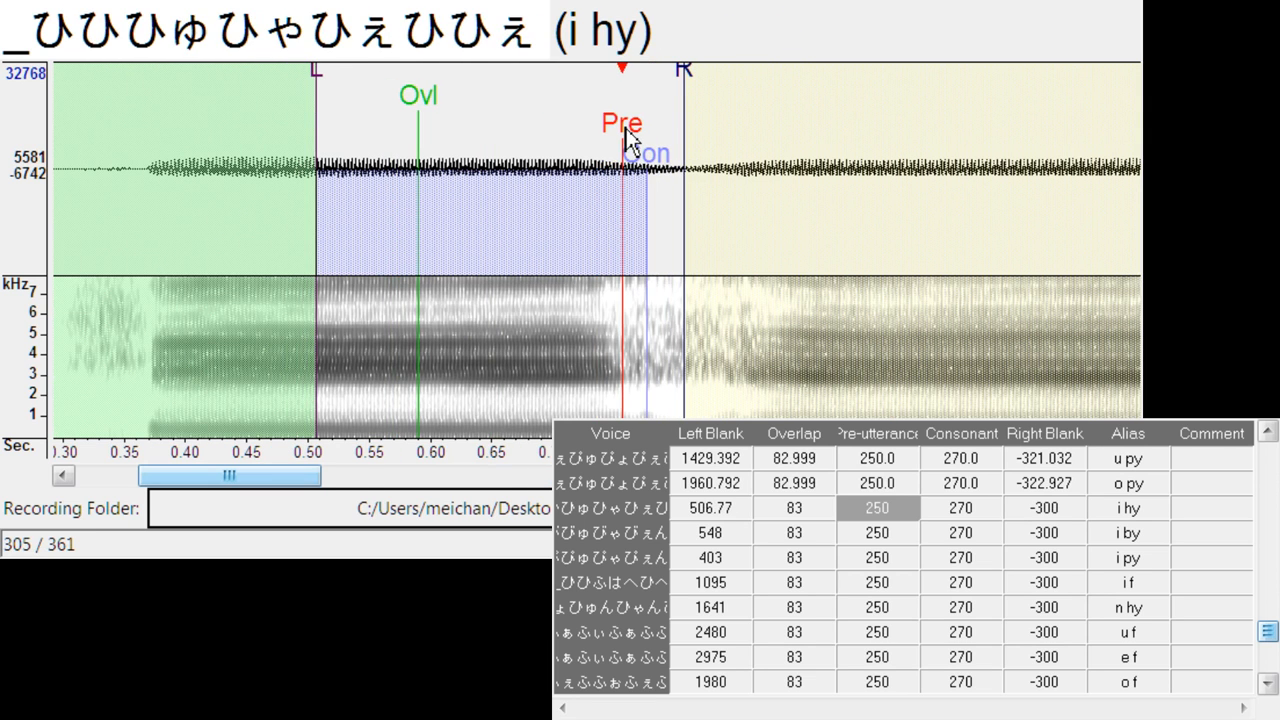
{"action": "left_click_drag", "start_coordinate": [694, 85], "coordinate": [723, 85]}
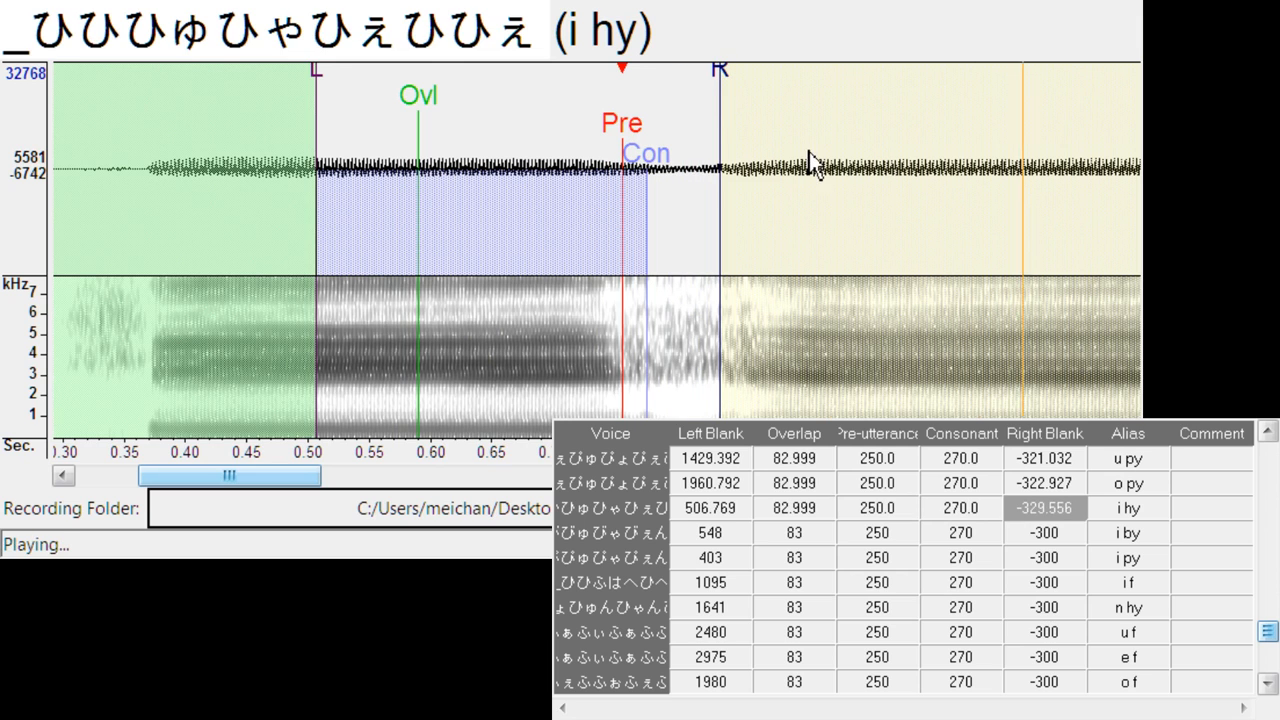
{"action": "key", "text": "Down"}
{"action": "left_click_drag", "start_coordinate": [585, 128], "coordinate": [692, 130]}
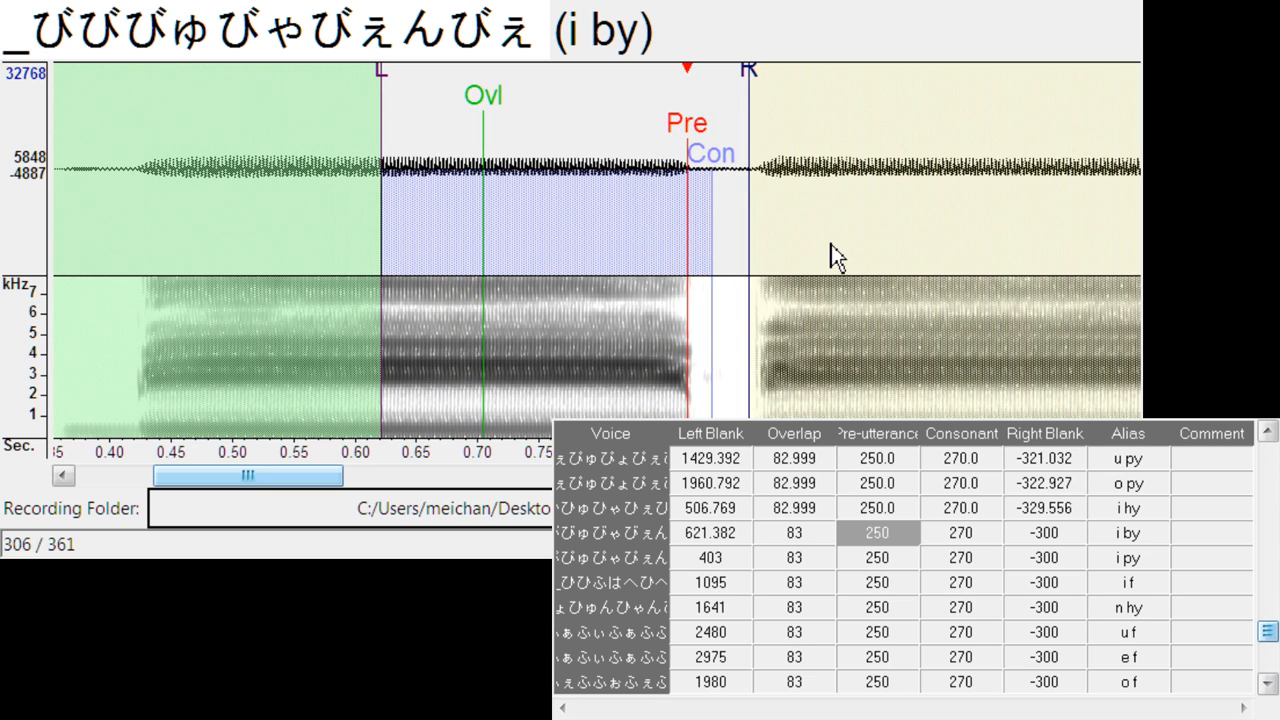
{"action": "left_click_drag", "start_coordinate": [755, 78], "coordinate": [745, 76]}
- Align i py at left blank about 436.7, right blank about -344.7, and i f at left blank about 1188.8, right blank about -332.4
{"action": "key", "text": "Down"}
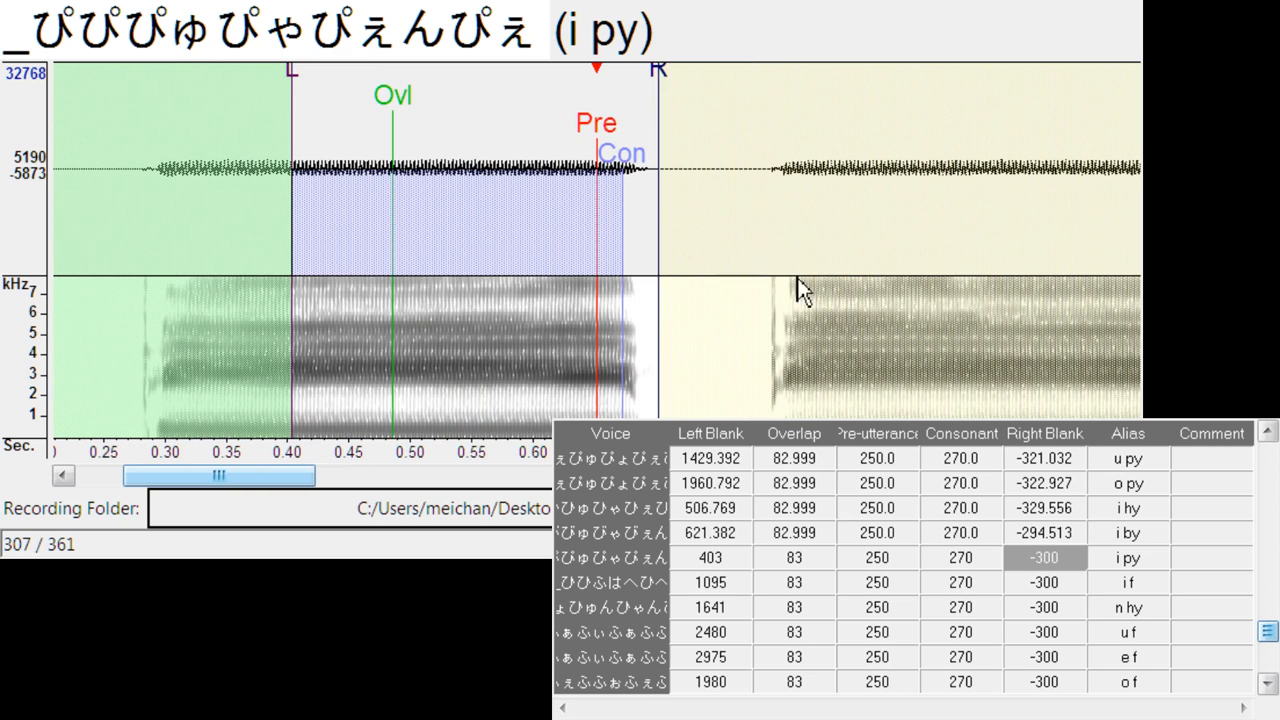
{"action": "left_click_drag", "start_coordinate": [598, 125], "coordinate": [645, 125]}
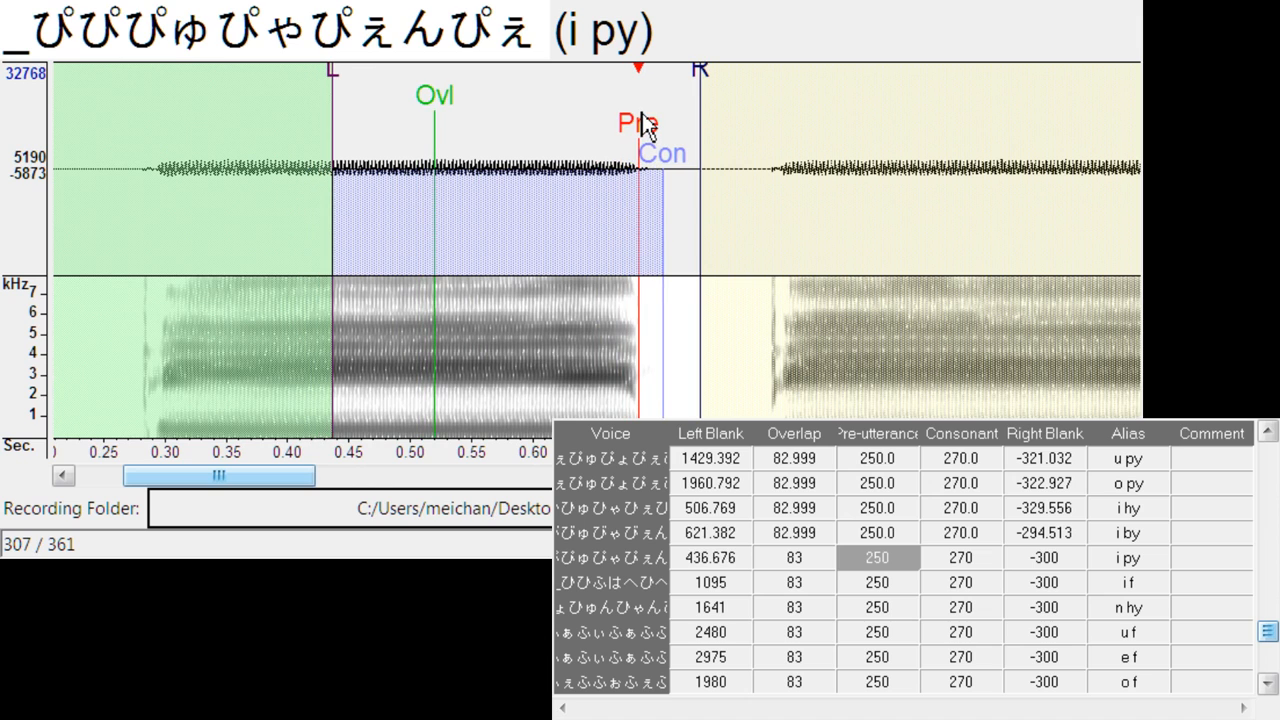
{"action": "left_click_drag", "start_coordinate": [699, 70], "coordinate": [757, 91]}
{"action": "key", "text": "Down"}
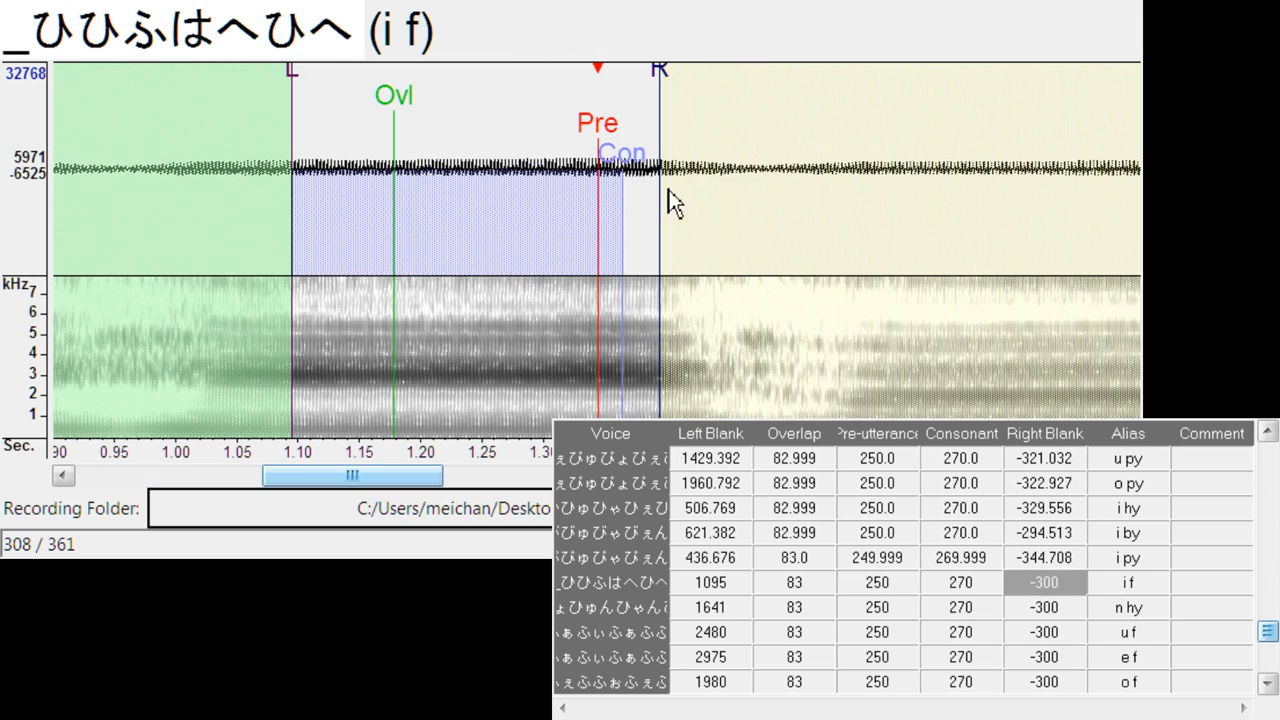
{"action": "left_click_drag", "start_coordinate": [598, 125], "coordinate": [710, 123]}
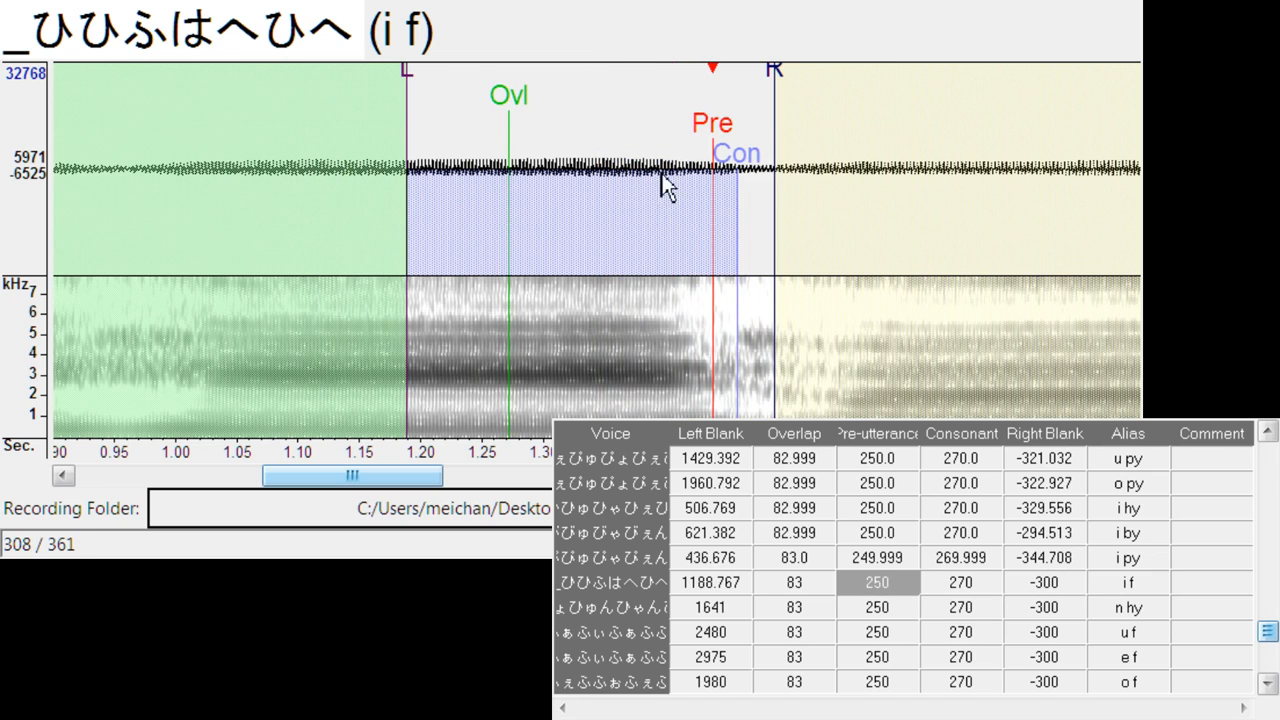
{"action": "left_click_drag", "start_coordinate": [781, 100], "coordinate": [815, 88]}
{"action": "key", "text": "Down"}
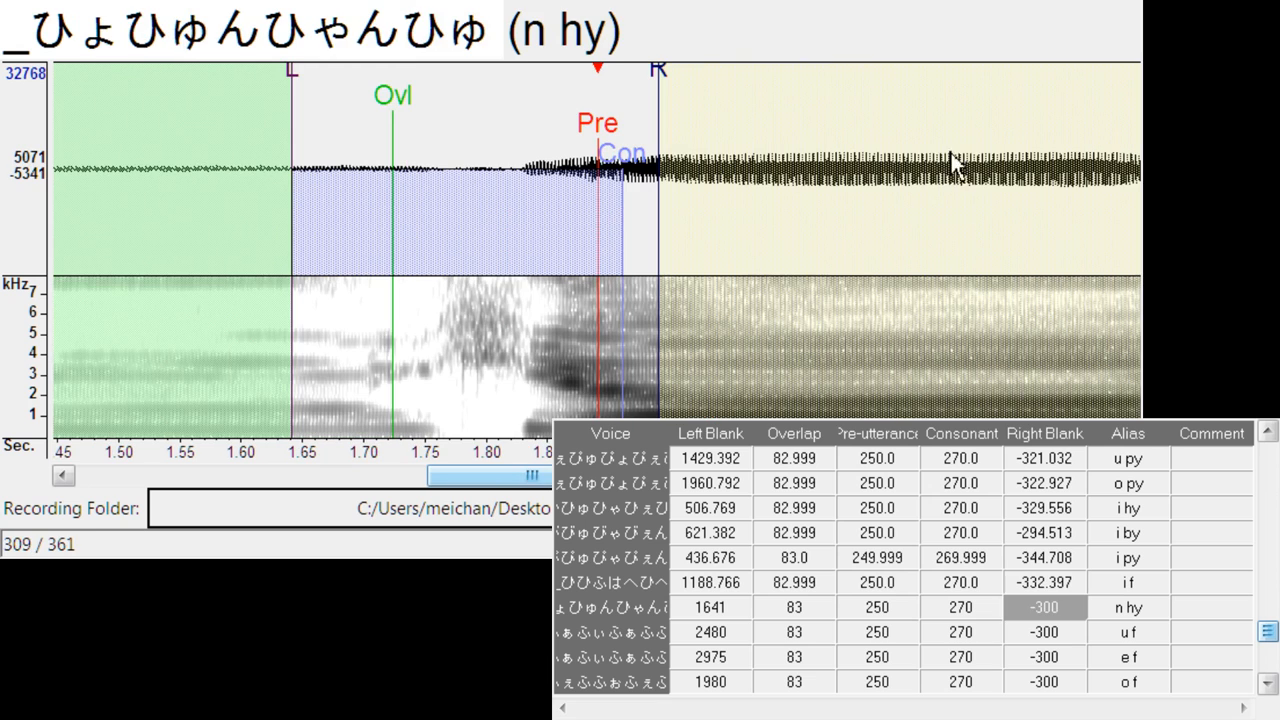
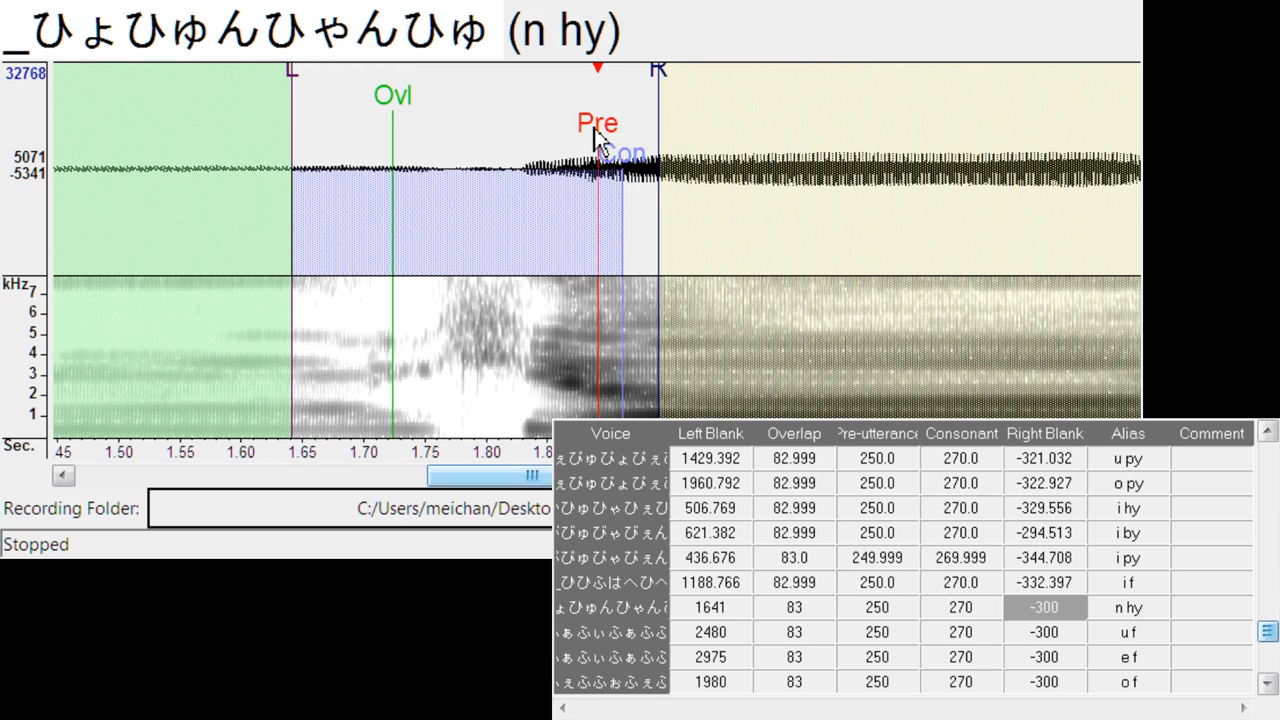
- Align n hy at left blank about 1499.3, right blank about -316.3, and u f at left blank about 2574.6, right blank about -321.0
{"action": "left_click_drag", "start_coordinate": [594, 128], "coordinate": [427, 149]}
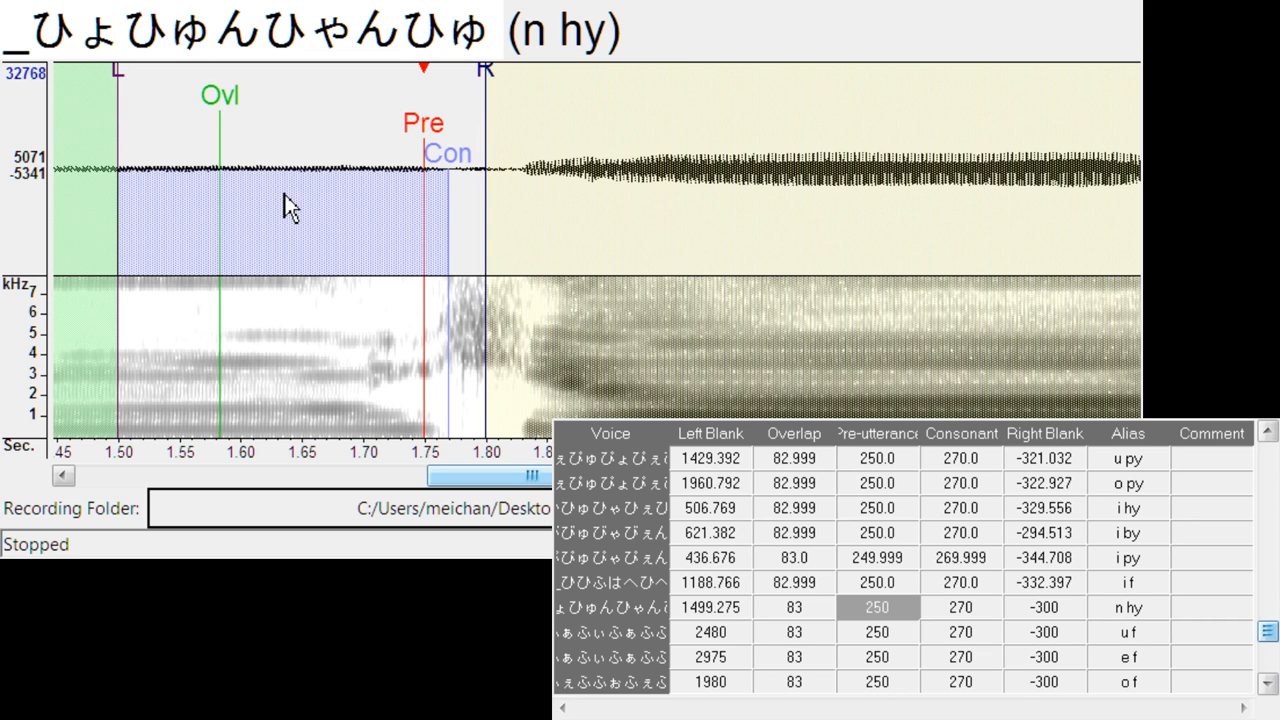
{"action": "left_click_drag", "start_coordinate": [486, 76], "coordinate": [505, 76]}
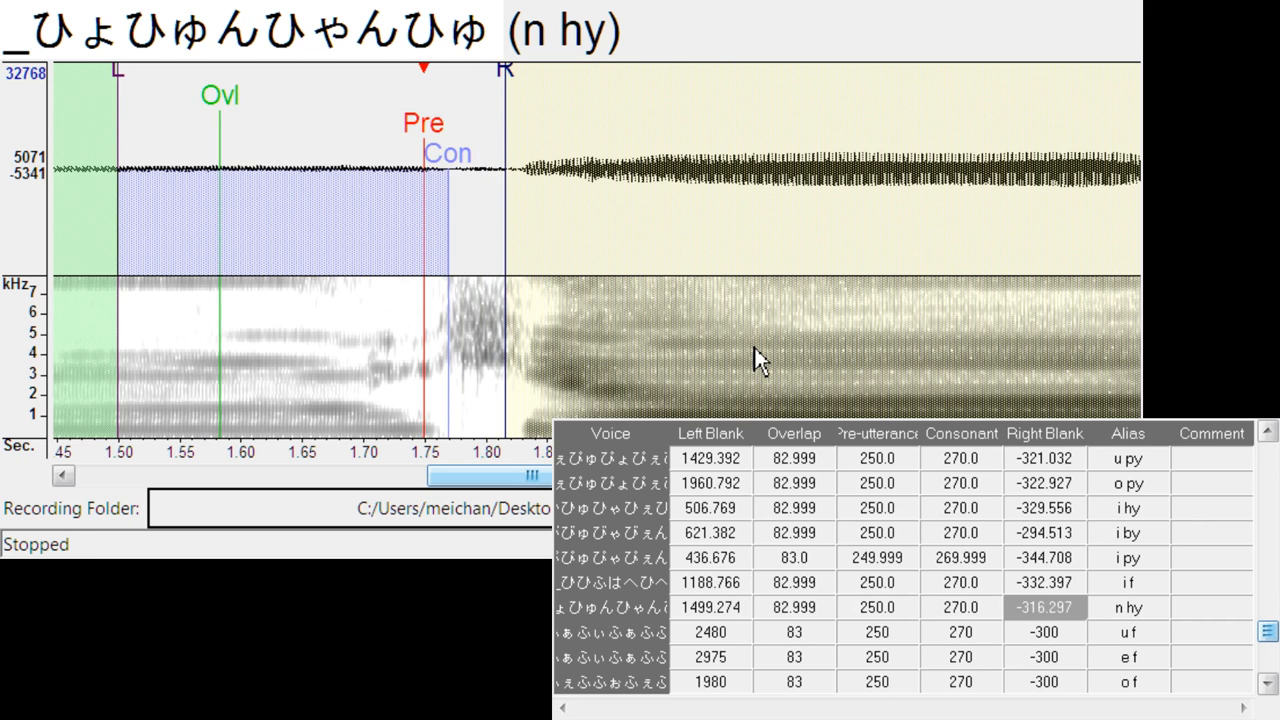
{"action": "key", "text": "Down"}
{"action": "mouse_move", "coordinate": [611, 132]}
{"action": "left_mouse_down"}
{"action": "mouse_move", "coordinate": [708, 137]}
{"action": "mouse_move", "coordinate": [716, 124]}
{"action": "left_mouse_up"}
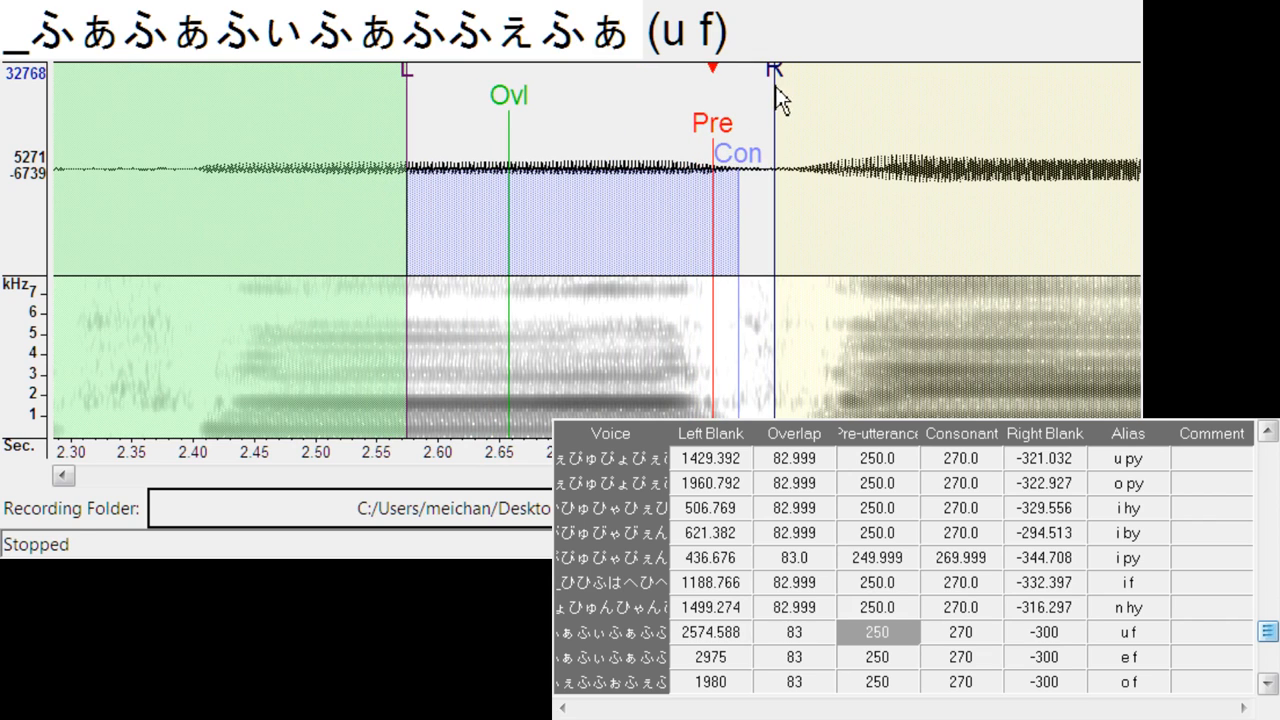
{"action": "left_click_drag", "start_coordinate": [775, 86], "coordinate": [813, 108]}
- Align e f at left blank about 3058.6, consonant 288.8, right blank -352.3, and o f at left blank about 2059.3, right blank -323.9
{"action": "key", "text": "Down"}
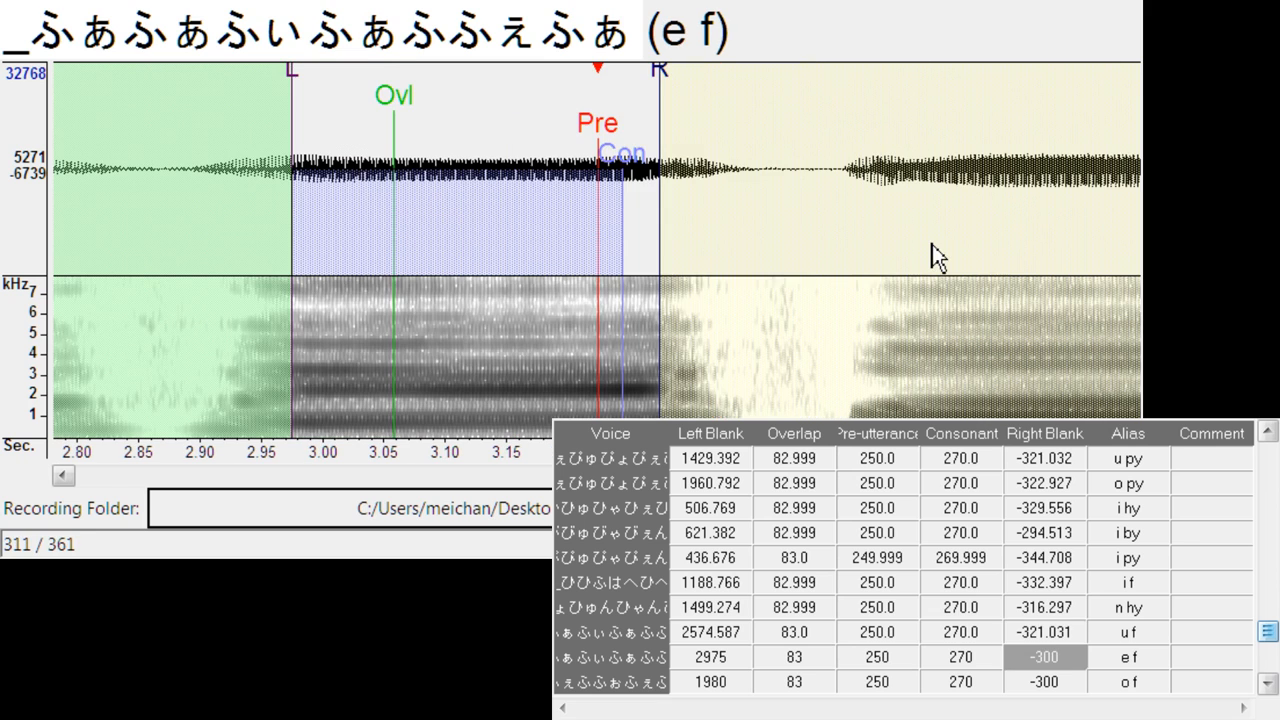
{"action": "mouse_move", "coordinate": [612, 128]}
{"action": "left_mouse_down"}
{"action": "mouse_move", "coordinate": [728, 142]}
{"action": "mouse_move", "coordinate": [705, 148]}
{"action": "mouse_move", "coordinate": [831, 78]}
{"action": "mouse_move", "coordinate": [826, 96]}
{"action": "left_mouse_up"}
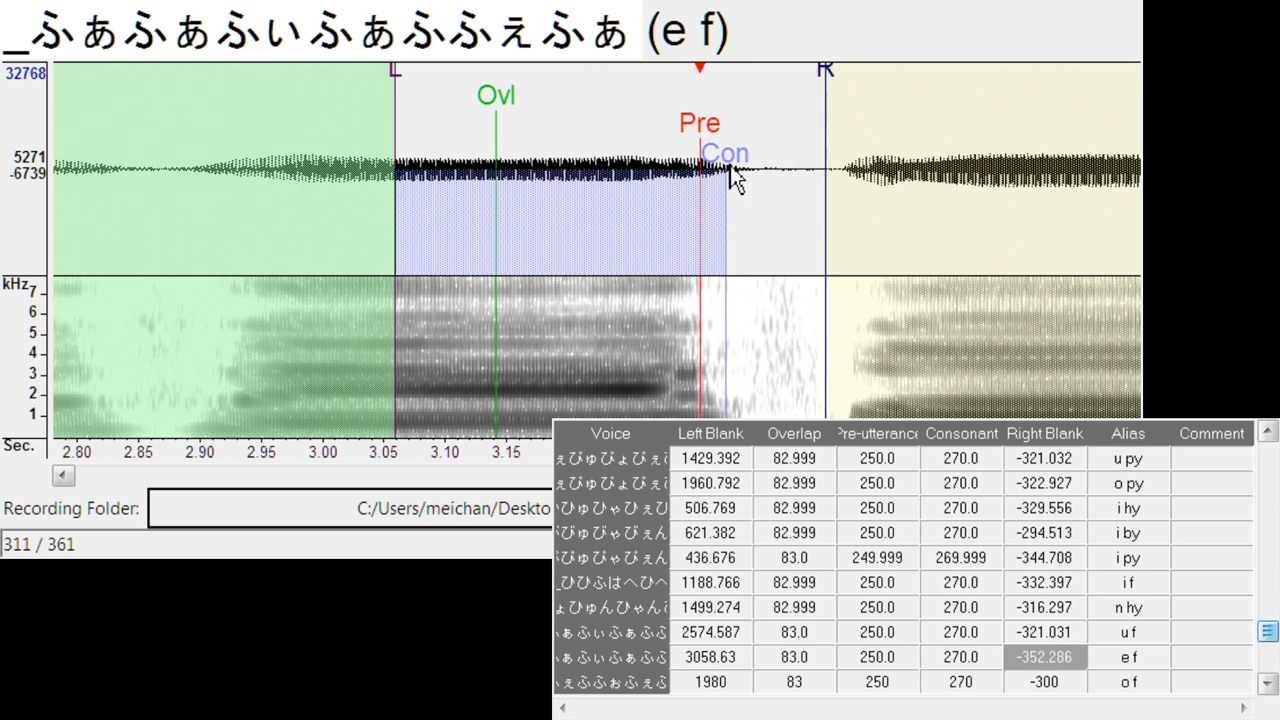
{"action": "left_click_drag", "start_coordinate": [731, 169], "coordinate": [750, 210]}
{"action": "key", "text": "Down"}
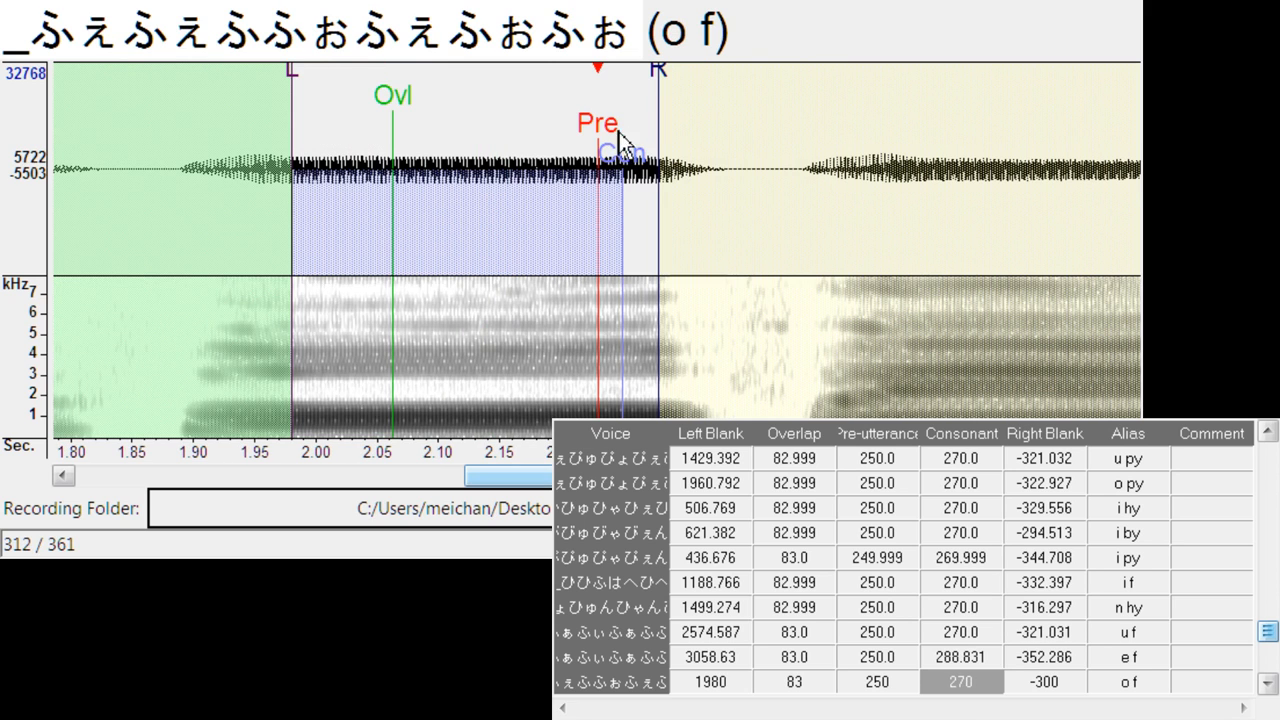
{"action": "mouse_move", "coordinate": [620, 133]}
{"action": "left_mouse_down"}
{"action": "mouse_move", "coordinate": [708, 200]}
{"action": "mouse_move", "coordinate": [698, 226]}
{"action": "left_mouse_up"}
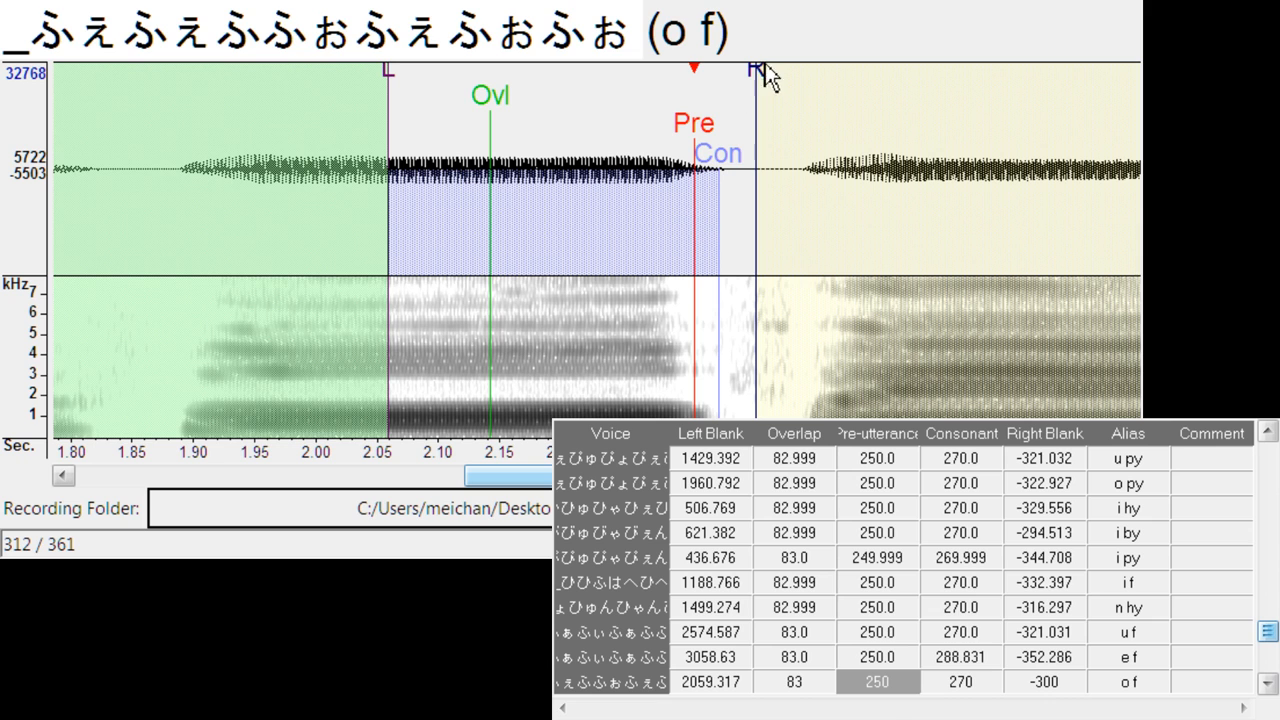
{"action": "mouse_move", "coordinate": [765, 63]}
{"action": "left_mouse_down"}
{"action": "mouse_move", "coordinate": [783, 95]}
{"action": "mouse_move", "coordinate": [772, 130]}
{"action": "left_mouse_up"}
- Align n f at left blank about 1078.9, right blank about -311.6, and o h at left blank about 2194.7, right blank about -319.1
{"action": "key", "text": "Down"}
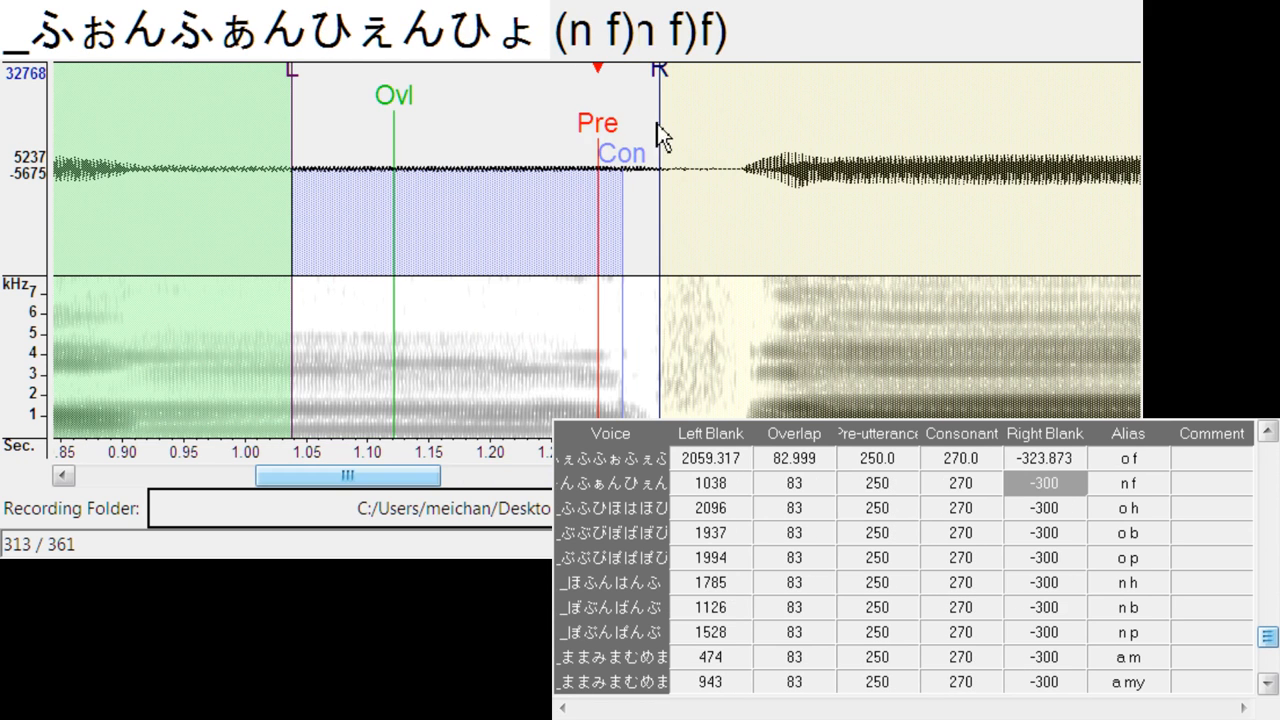
{"action": "left_click_drag", "start_coordinate": [595, 125], "coordinate": [650, 127]}
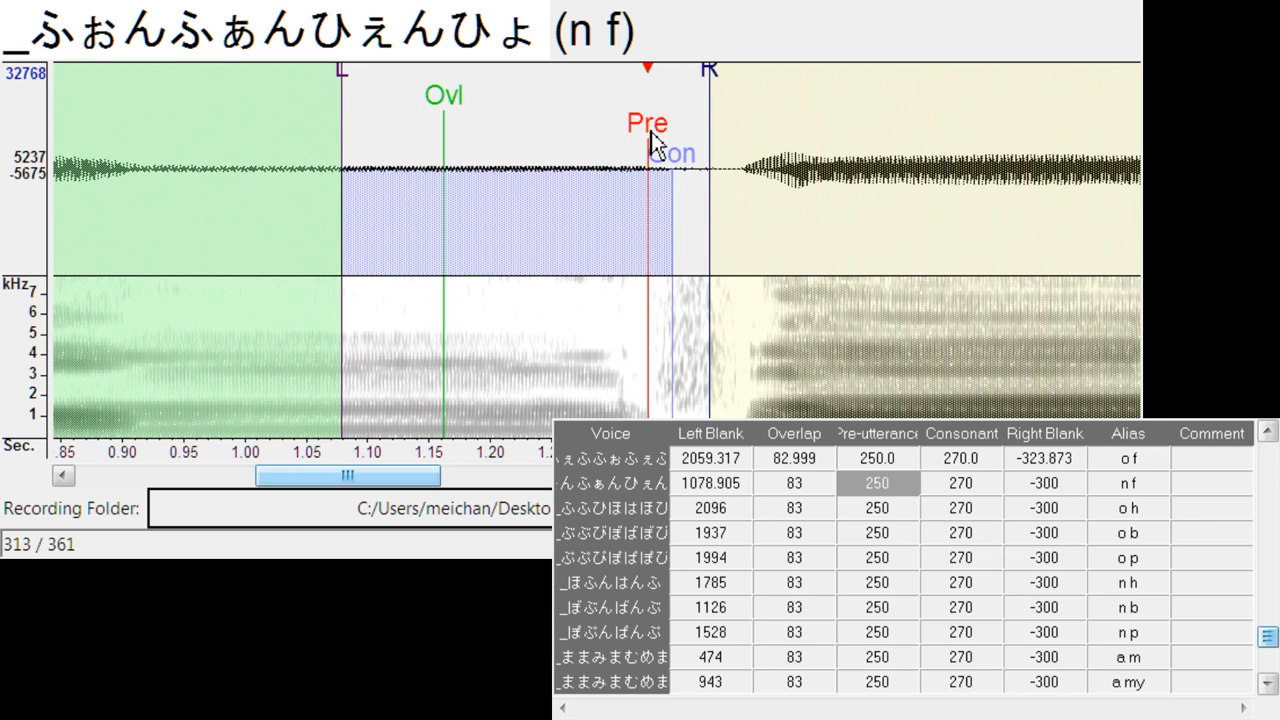
{"action": "left_click_drag", "start_coordinate": [714, 80], "coordinate": [724, 90]}
{"action": "key", "text": "Down"}
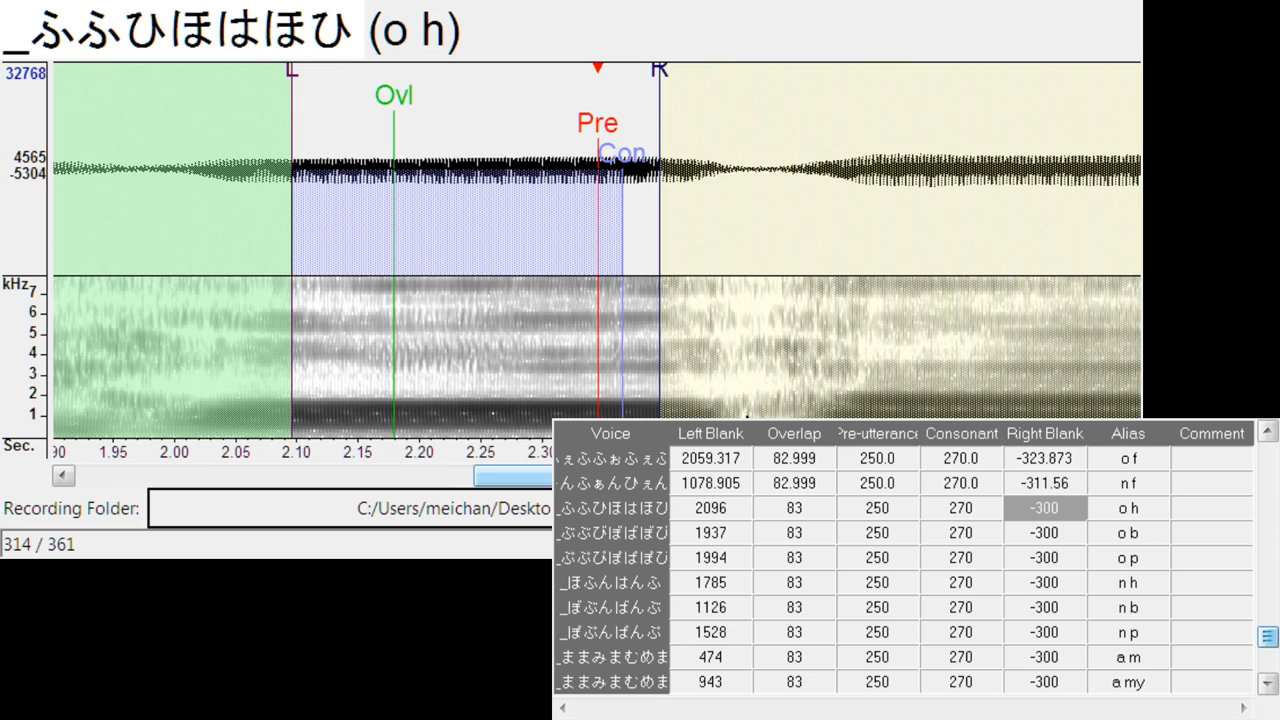
{"action": "left_click_drag", "start_coordinate": [617, 133], "coordinate": [729, 140]}
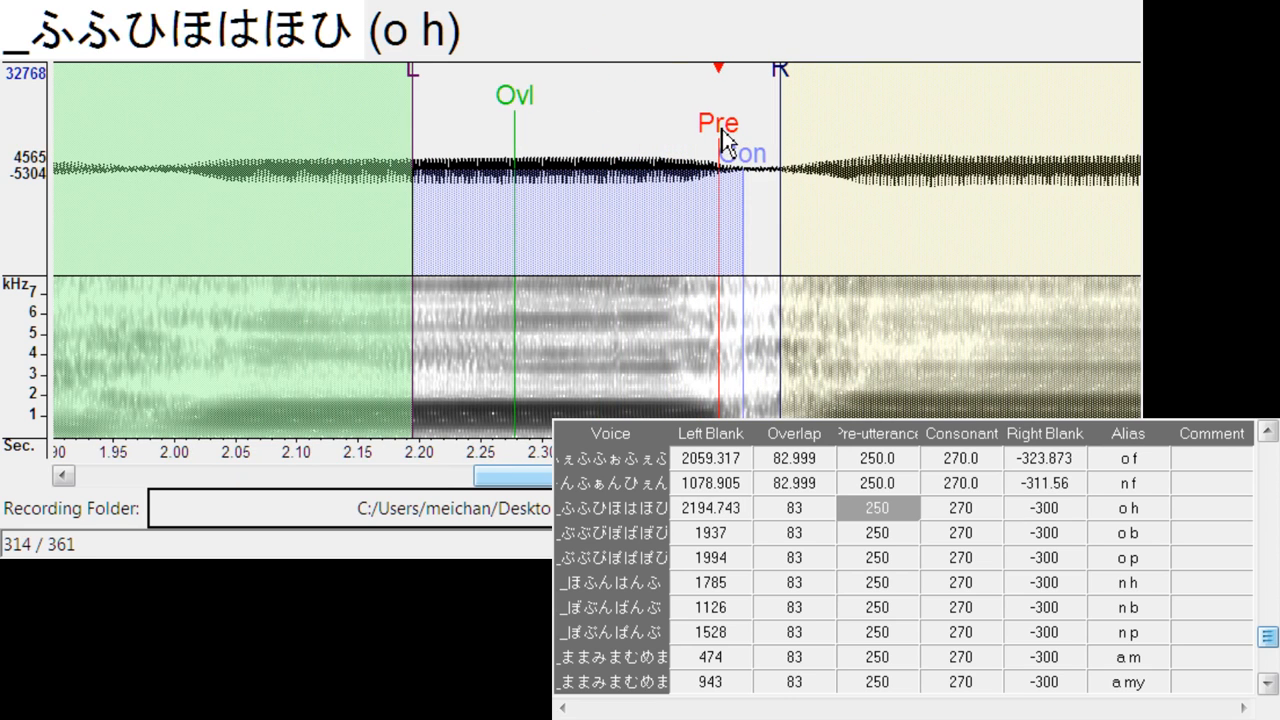
{"action": "left_click_drag", "start_coordinate": [789, 75], "coordinate": [808, 86]}
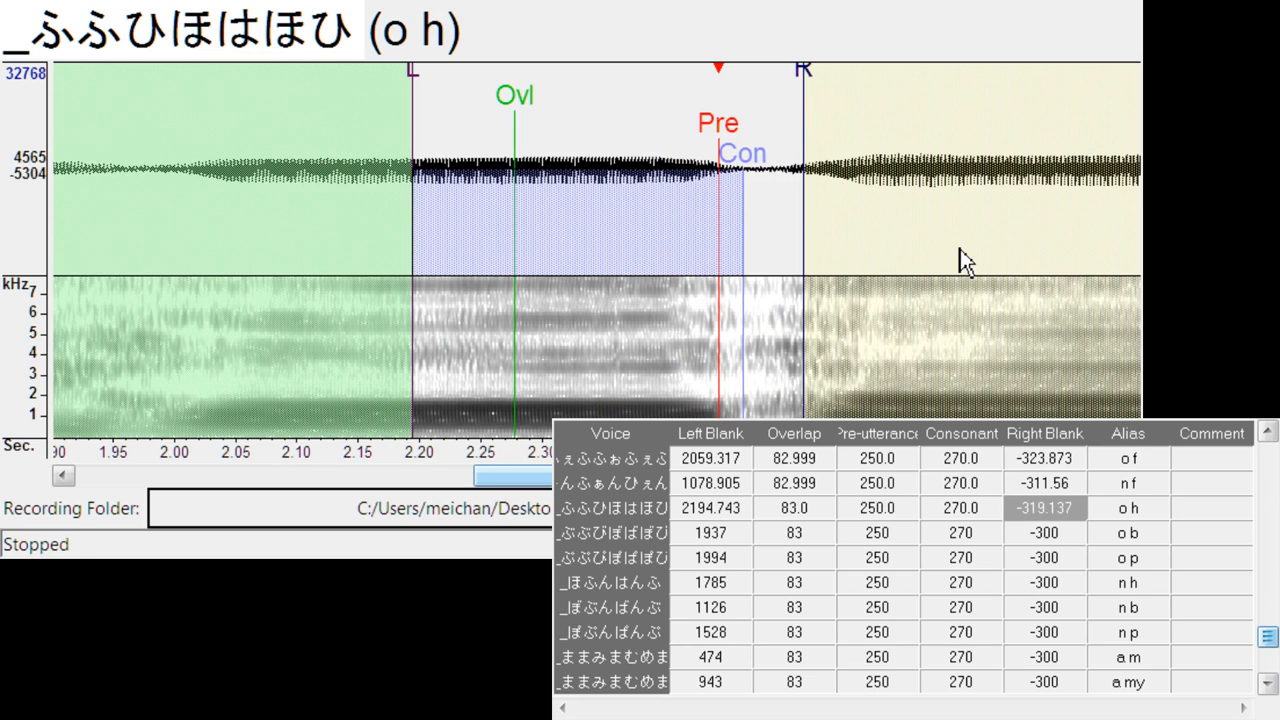
- Align o b at left blank about 2022.4, and o p at left blank about 2060.2, right blank about -330.5
{"action": "key", "text": "Down"}
{"action": "left_click_drag", "start_coordinate": [608, 134], "coordinate": [716, 193]}
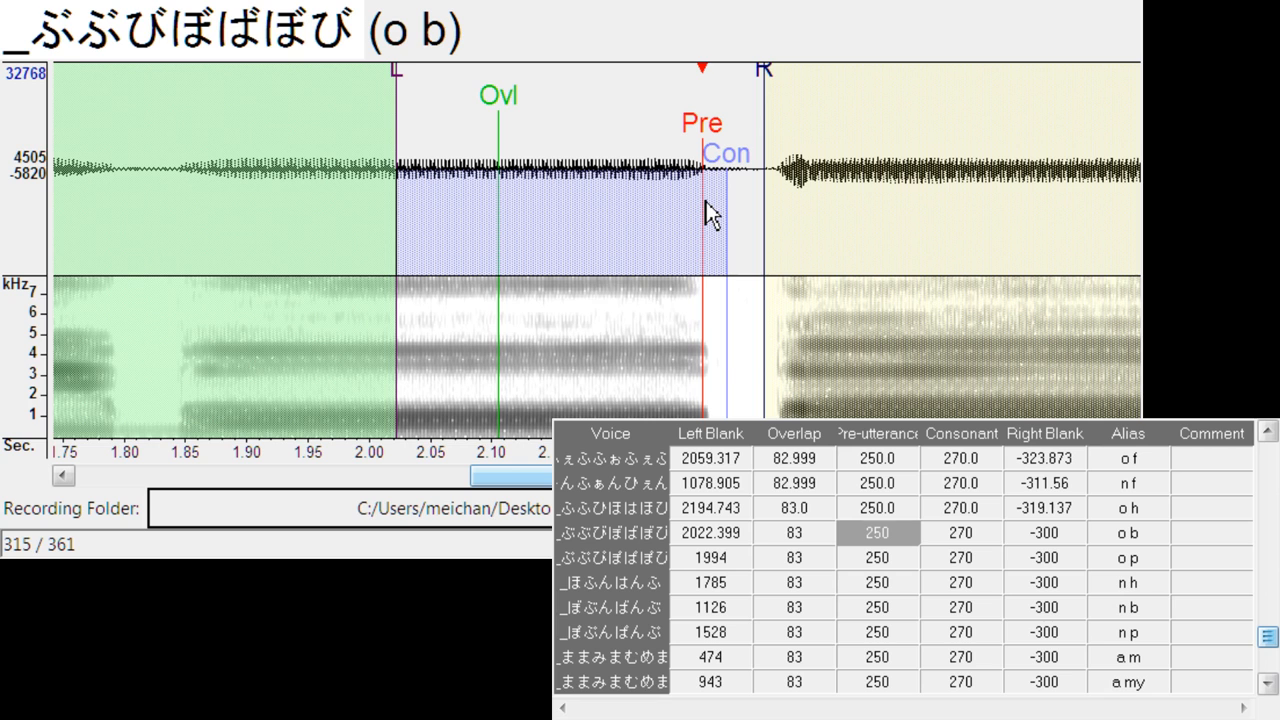
{"action": "key", "text": "Down"}
{"action": "left_click_drag", "start_coordinate": [596, 127], "coordinate": [683, 110]}
{"action": "left_click_drag", "start_coordinate": [747, 74], "coordinate": [779, 84]}
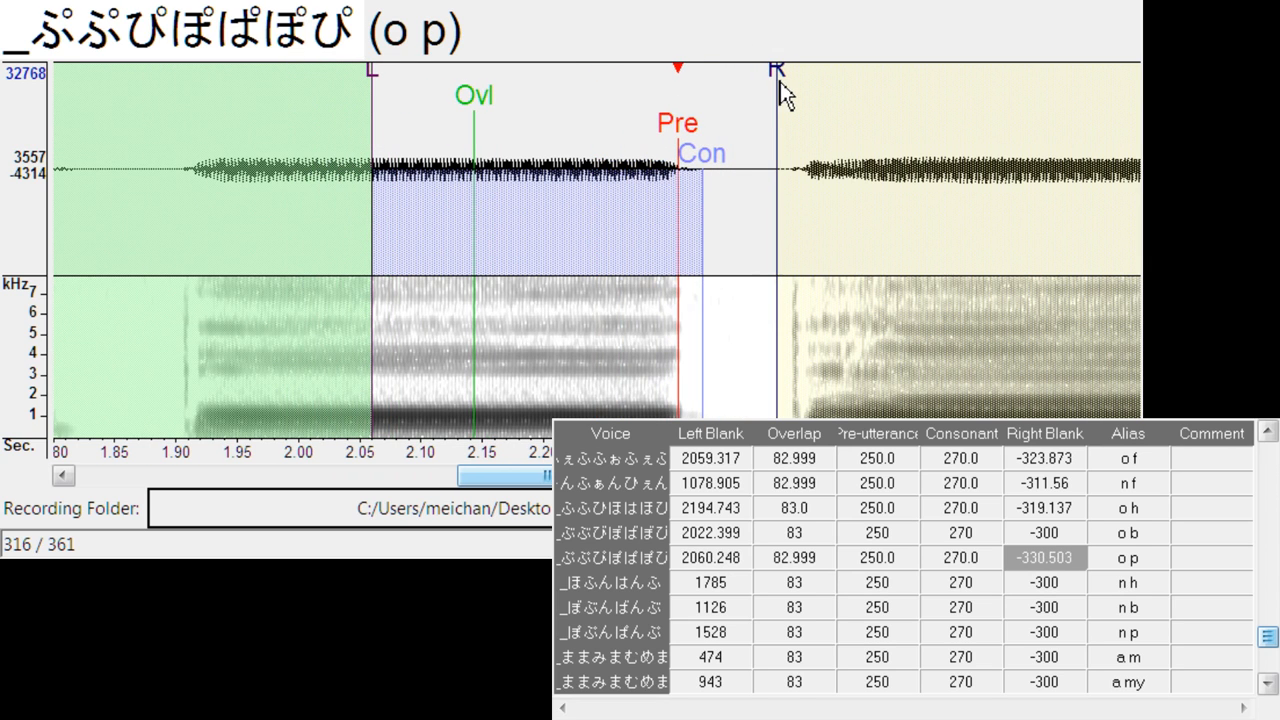
- Align n h at left blank about 1610.1, right blank about -333.3, and n b at left blank about 1414.1, right blank about -295.5
{"action": "key", "text": "Down"}
{"action": "left_click_drag", "start_coordinate": [596, 126], "coordinate": [383, 140]}
{"action": "left_click_drag", "start_coordinate": [443, 63], "coordinate": [485, 84]}
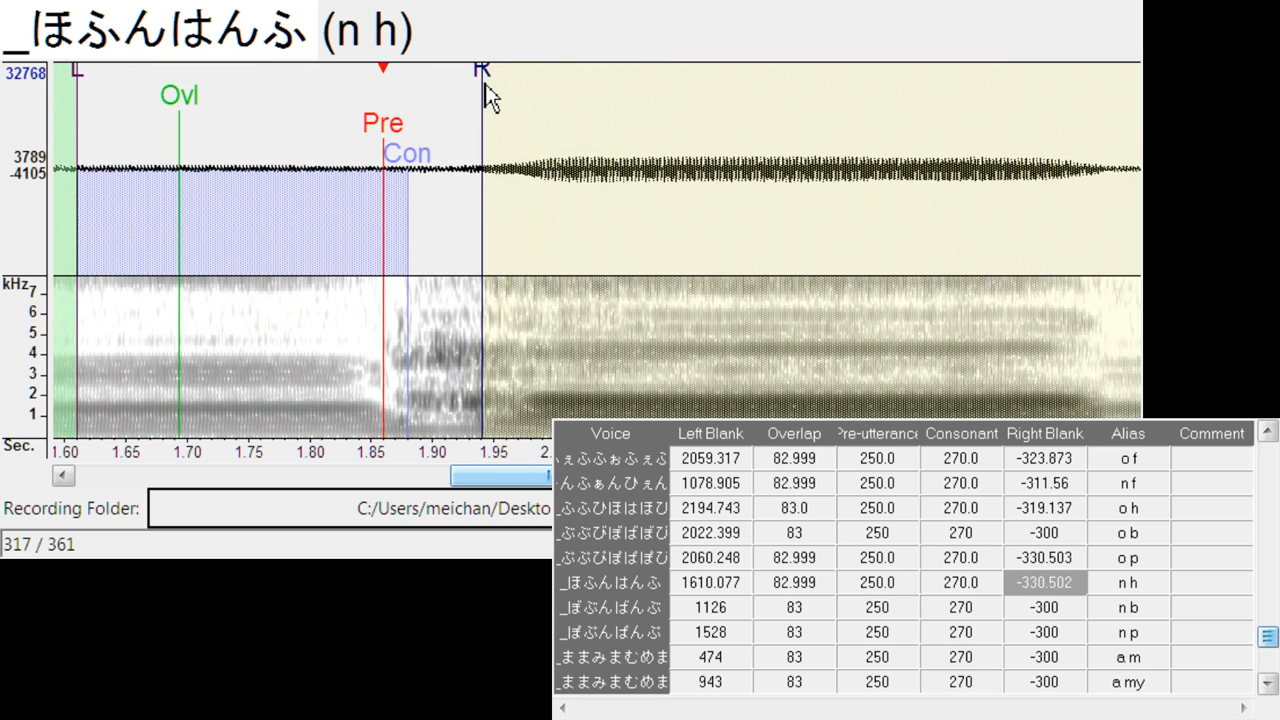
{"action": "key", "text": "Down"}
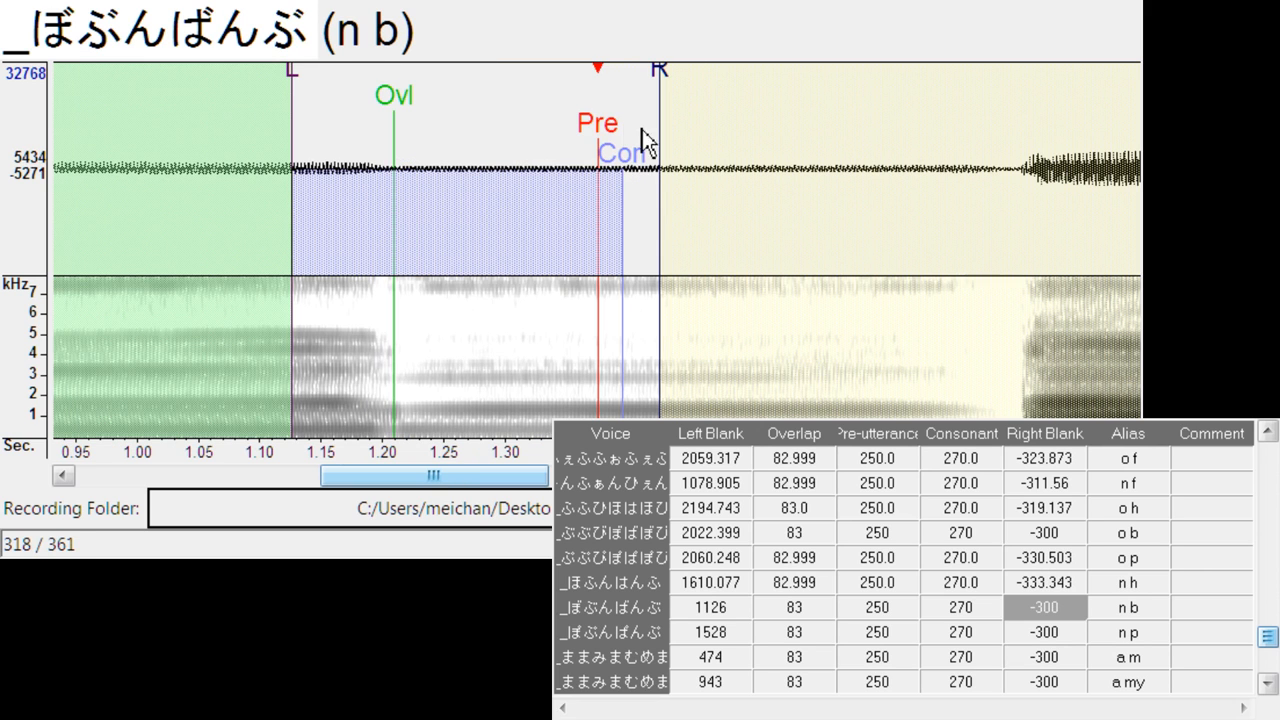
{"action": "mouse_move", "coordinate": [620, 133]}
{"action": "left_mouse_down"}
{"action": "mouse_move", "coordinate": [966, 151]}
{"action": "mouse_move", "coordinate": [954, 147]}
{"action": "left_mouse_up"}
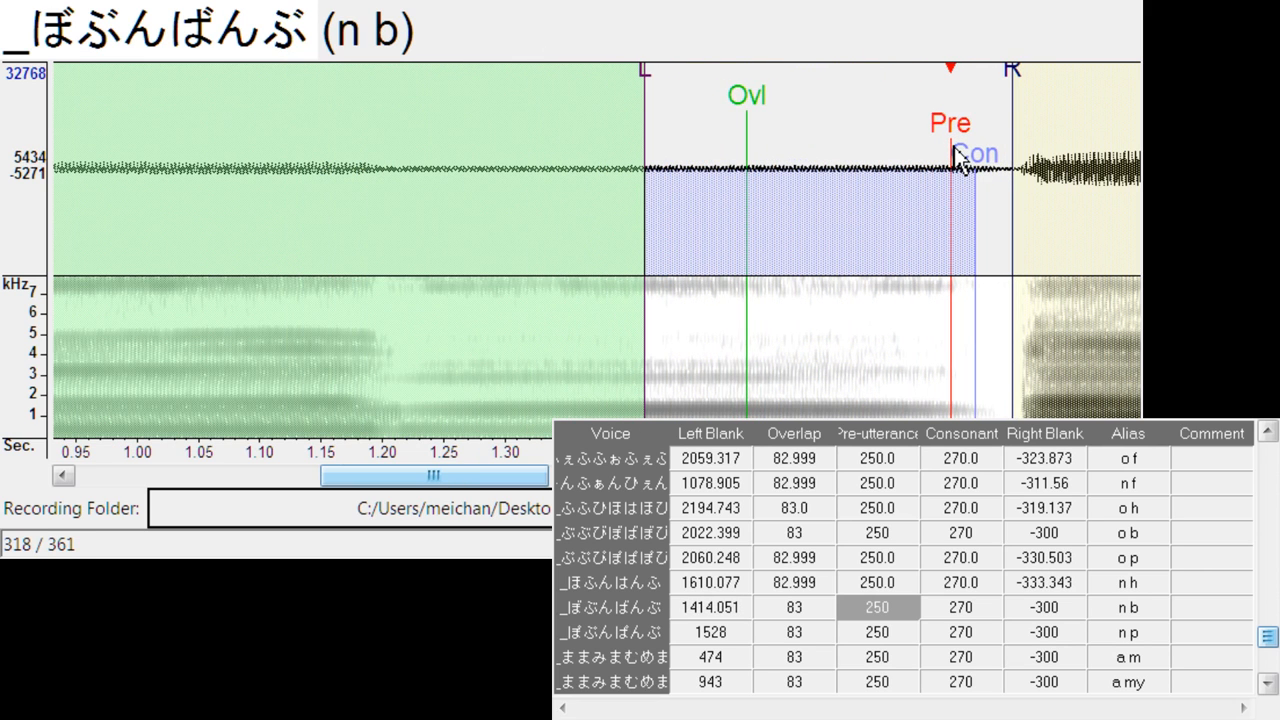
{"action": "left_click_drag", "start_coordinate": [1019, 74], "coordinate": [1007, 84]}
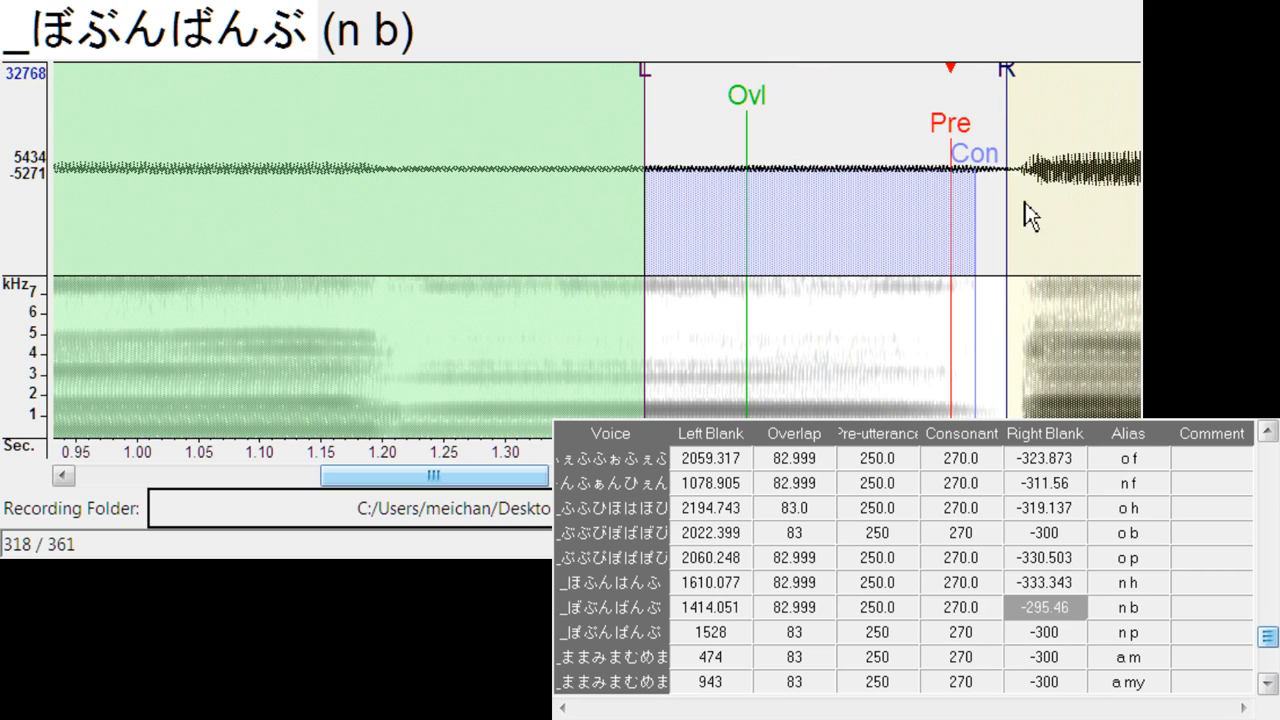
- Align n p at left blank about 1581.7, right blank about -339.0, and a m at left blank about 524.8, right blank about -295.5
{"action": "key", "text": "Down"}
{"action": "left_click_drag", "start_coordinate": [600, 138], "coordinate": [666, 138]}
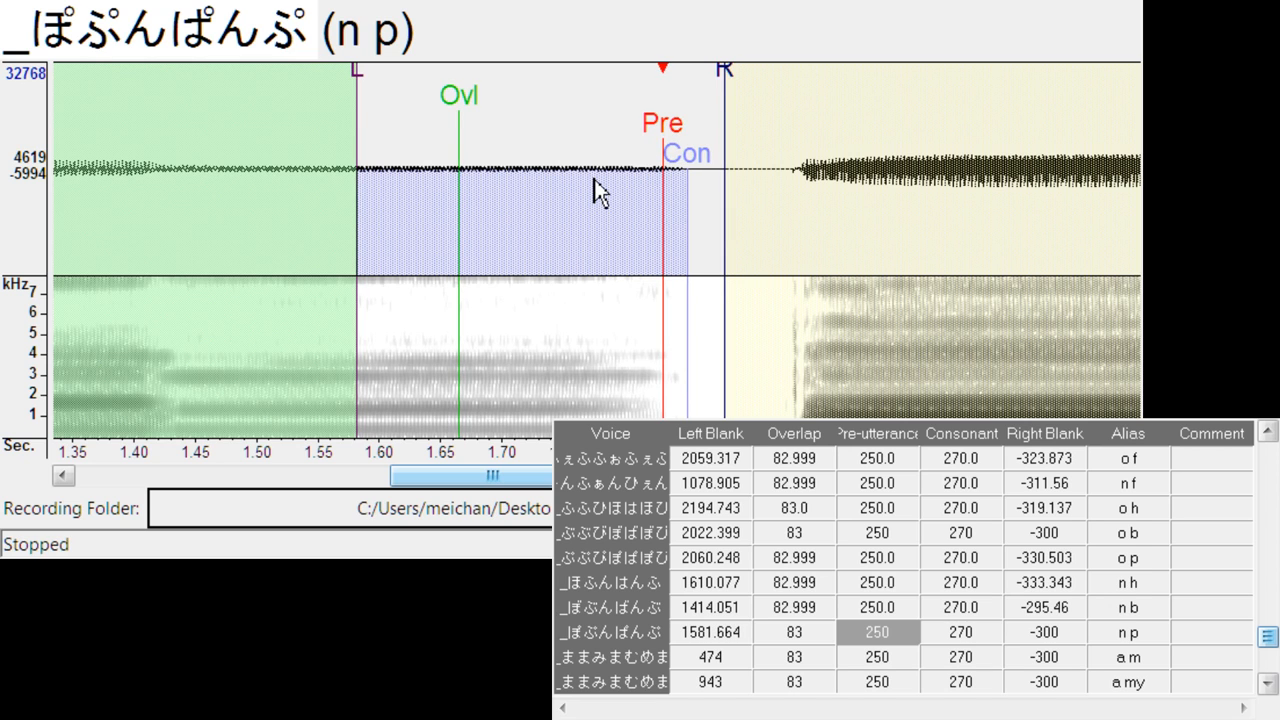
{"action": "mouse_move", "coordinate": [729, 76]}
{"action": "left_mouse_down"}
{"action": "mouse_move", "coordinate": [771, 80]}
{"action": "mouse_move", "coordinate": [778, 150]}
{"action": "left_mouse_up"}
{"action": "key", "text": "Down"}
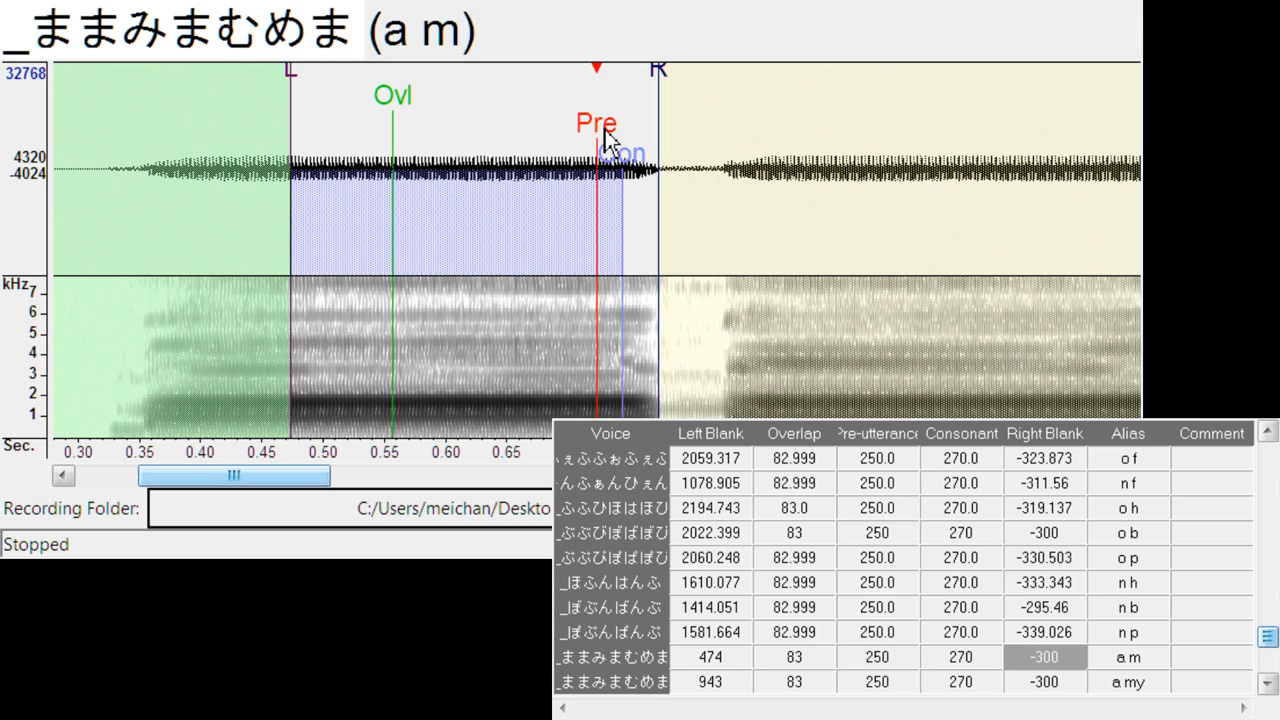
{"action": "left_click_drag", "start_coordinate": [605, 135], "coordinate": [668, 155]}
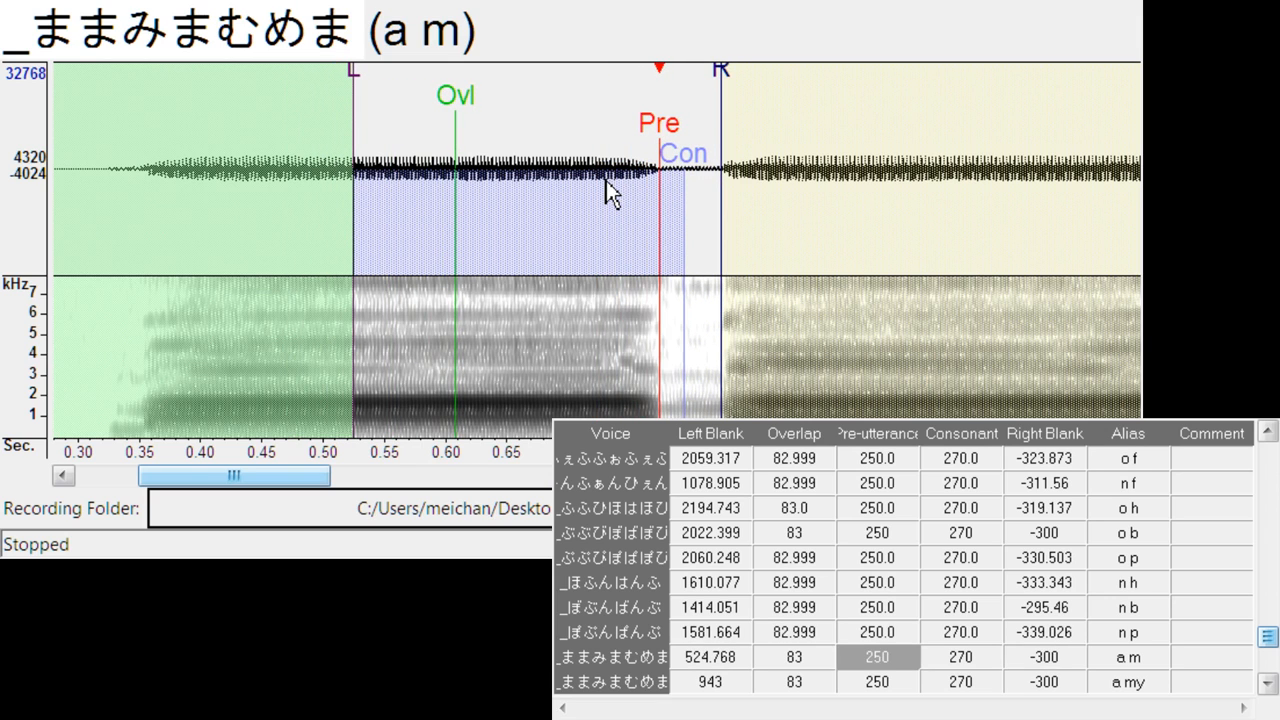
{"action": "left_click_drag", "start_coordinate": [721, 80], "coordinate": [718, 80]}
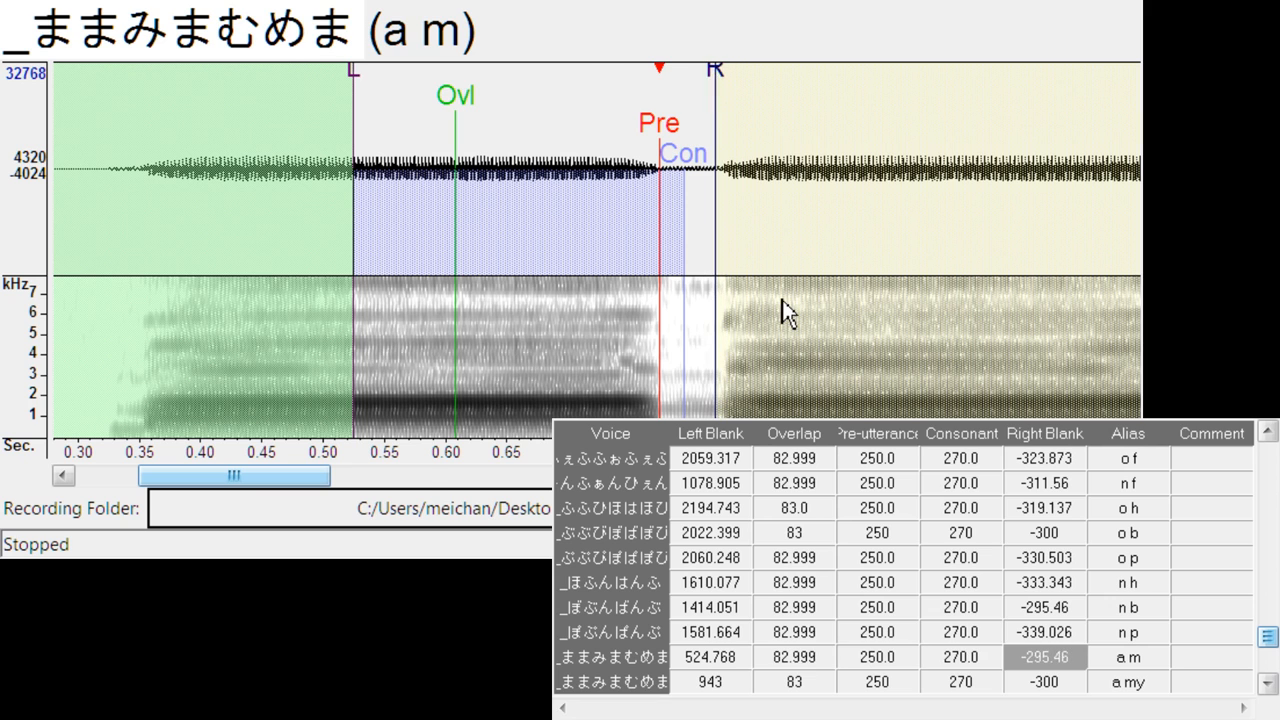
- Align a my at left blank about 1020.2, right blank about -284.1, and i m at left blank about 1488.1
{"action": "key", "text": "Down"}
{"action": "left_click_drag", "start_coordinate": [598, 138], "coordinate": [694, 142]}
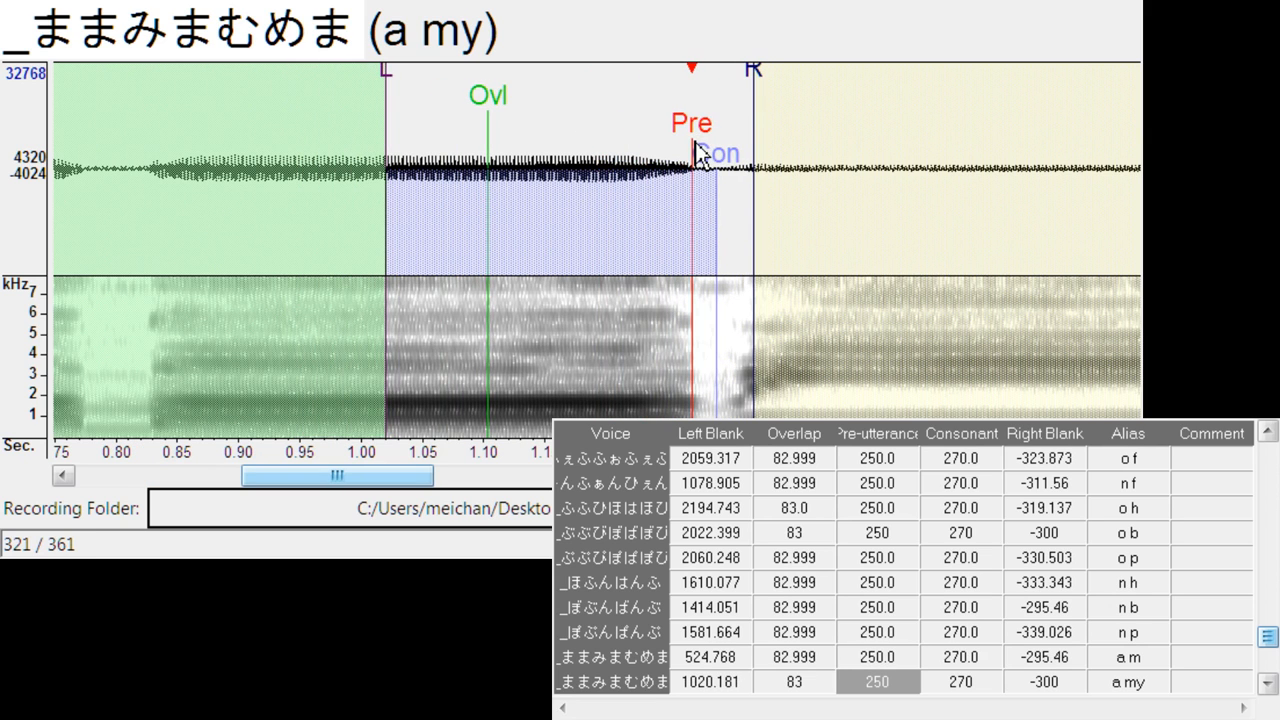
{"action": "left_click_drag", "start_coordinate": [753, 72], "coordinate": [737, 79]}
{"action": "key", "text": "space"}
{"action": "key", "text": "Down"}
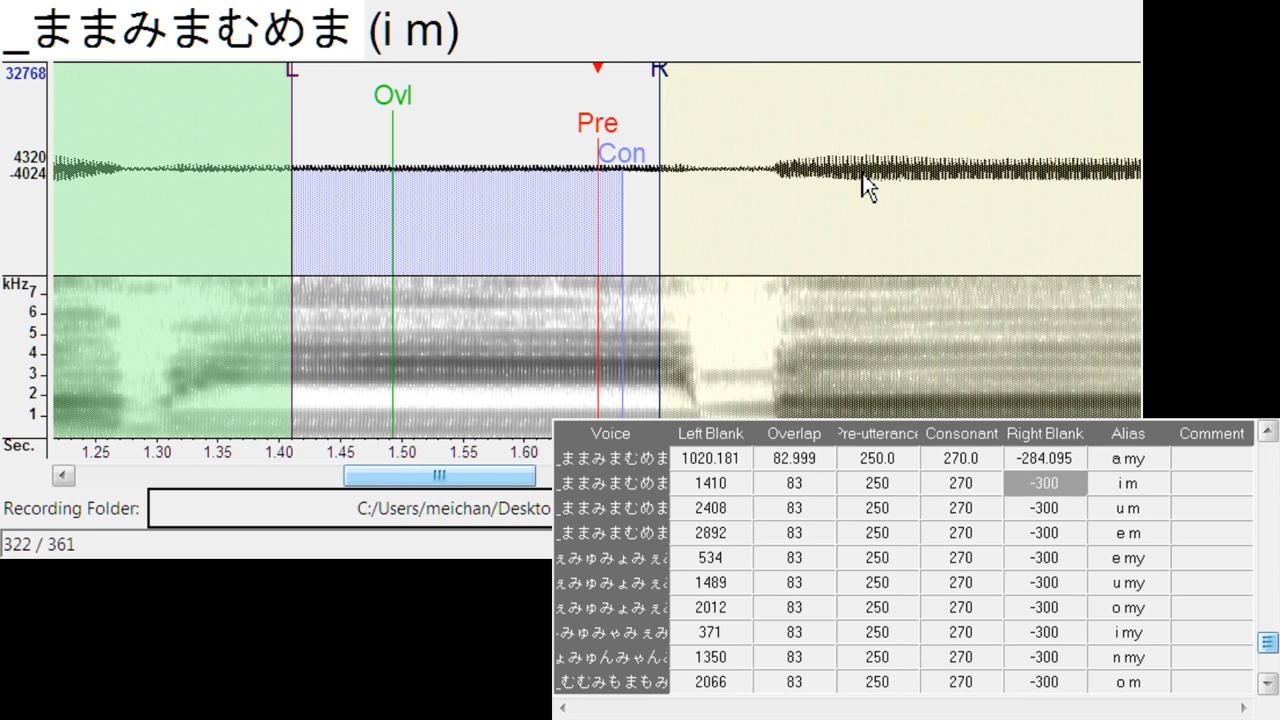
{"action": "mouse_move", "coordinate": [602, 143]}
{"action": "left_mouse_down"}
{"action": "mouse_move", "coordinate": [669, 143]}
{"action": "mouse_move", "coordinate": [698, 125]}
{"action": "left_mouse_up"}
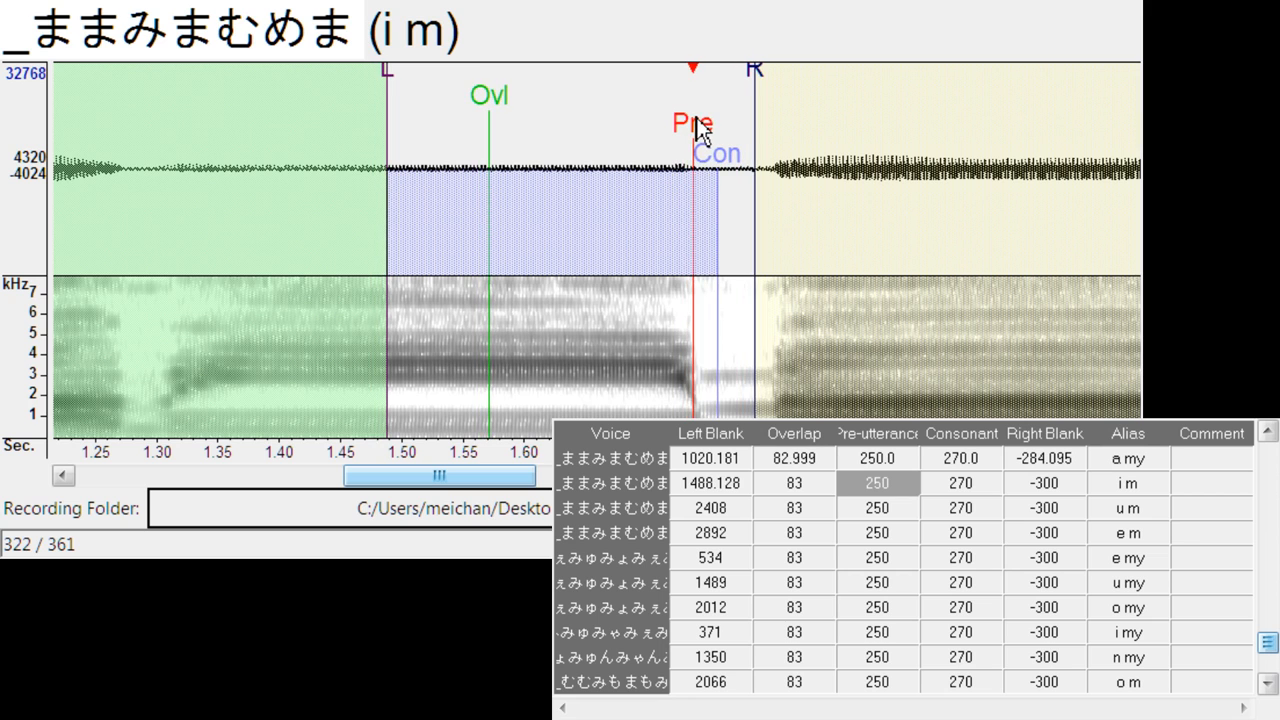
- Align u m at left blank about 2516.8, right blank about -301.1, and e m at left blank about 3011.3
{"action": "key", "text": "Down"}
{"action": "mouse_move", "coordinate": [596, 125]}
{"action": "left_mouse_down"}
{"action": "mouse_move", "coordinate": [687, 126]}
{"action": "mouse_move", "coordinate": [735, 145]}
{"action": "left_mouse_up"}
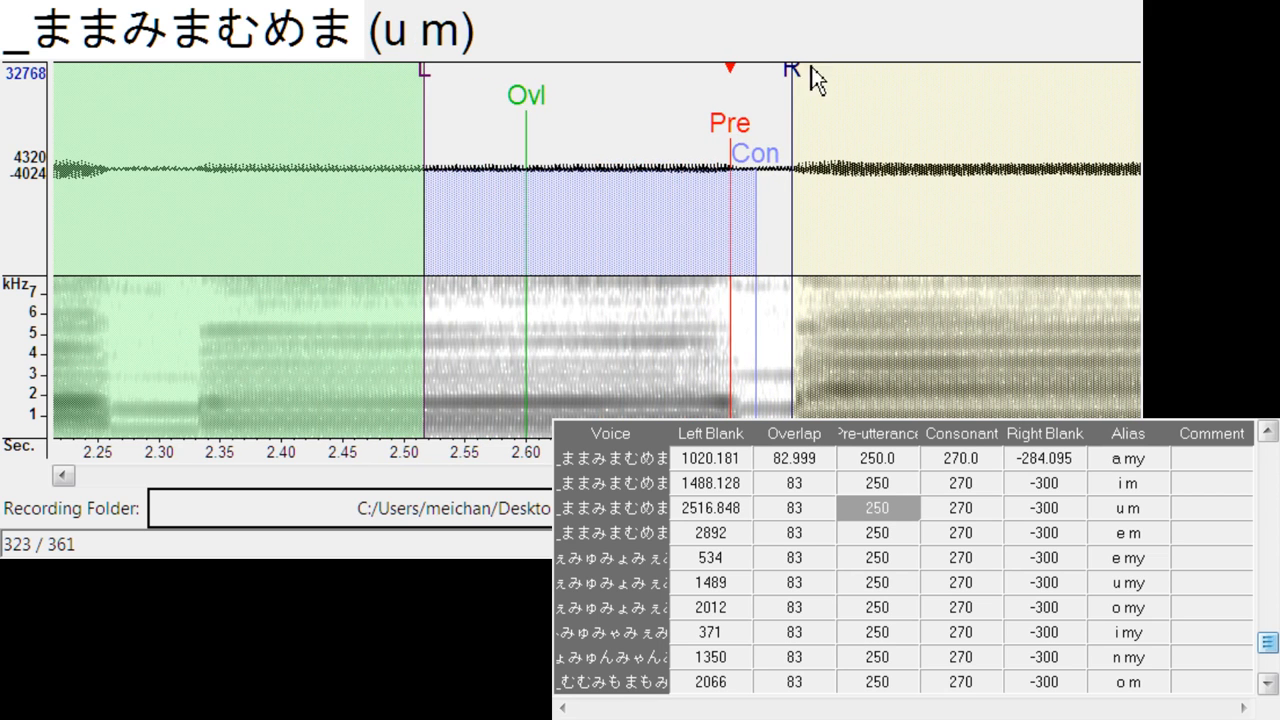
{"action": "left_click_drag", "start_coordinate": [791, 78], "coordinate": [793, 70]}
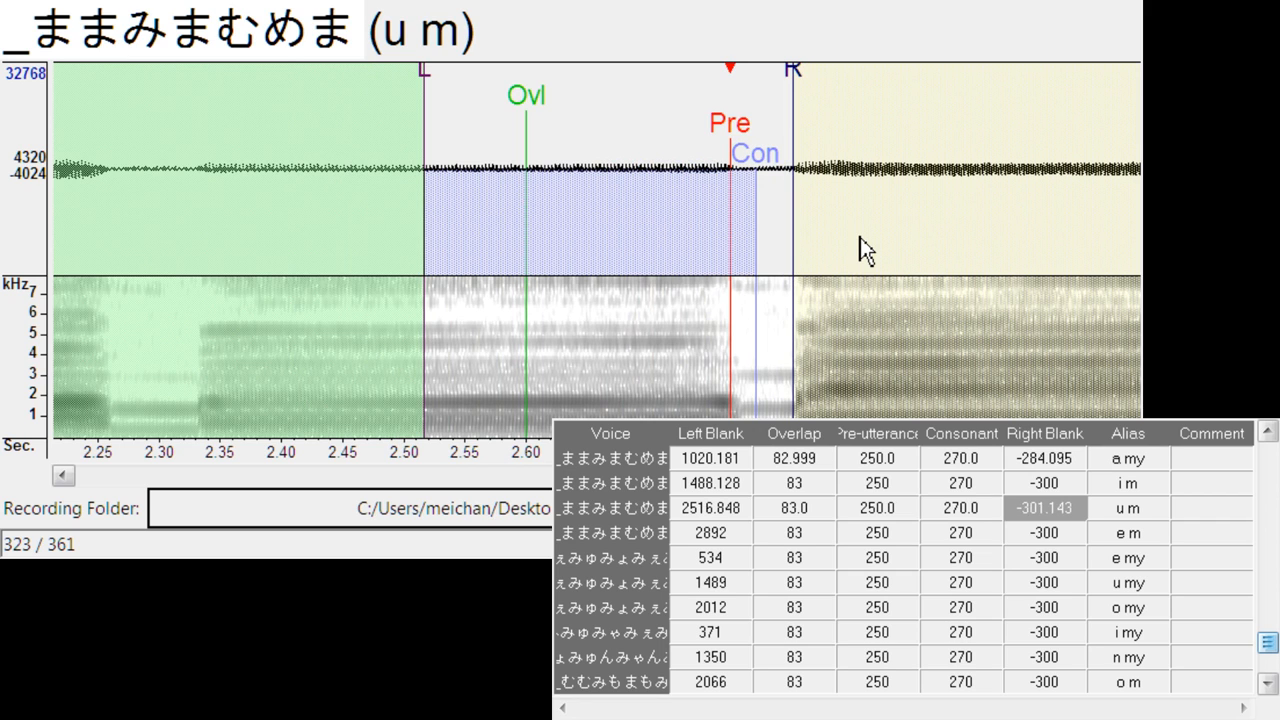
{"action": "key", "text": "Down"}
{"action": "mouse_move", "coordinate": [590, 128]}
{"action": "left_mouse_down"}
{"action": "mouse_move", "coordinate": [758, 140]}
{"action": "mouse_move", "coordinate": [746, 136]}
{"action": "left_mouse_up"}
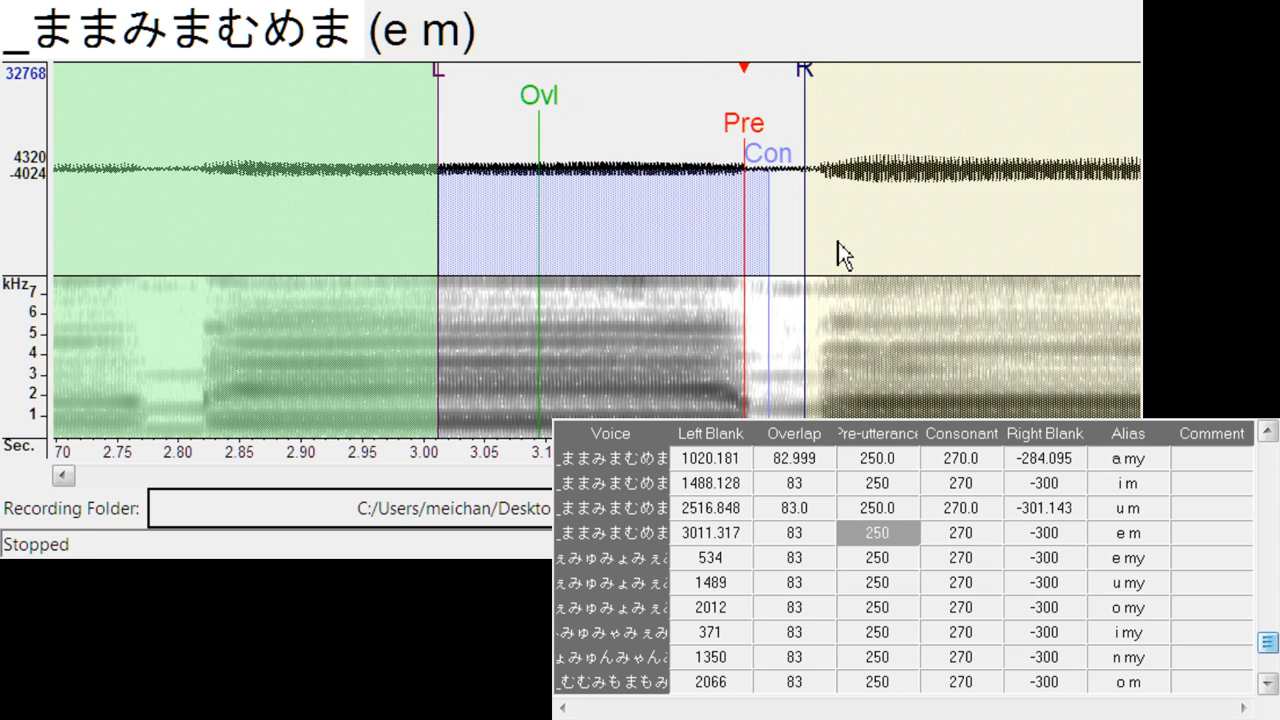
- Shift e my to a left blank of about 590.1 and u my to a left blank of about 1588.5
{"action": "key", "text": "Down"}
{"action": "mouse_move", "coordinate": [600, 128]}
{"action": "left_mouse_down"}
{"action": "mouse_move", "coordinate": [670, 125]}
{"action": "mouse_move", "coordinate": [627, 140]}
{"action": "mouse_move", "coordinate": [724, 141]}
{"action": "left_mouse_up"}
{"action": "key", "text": "Down"}
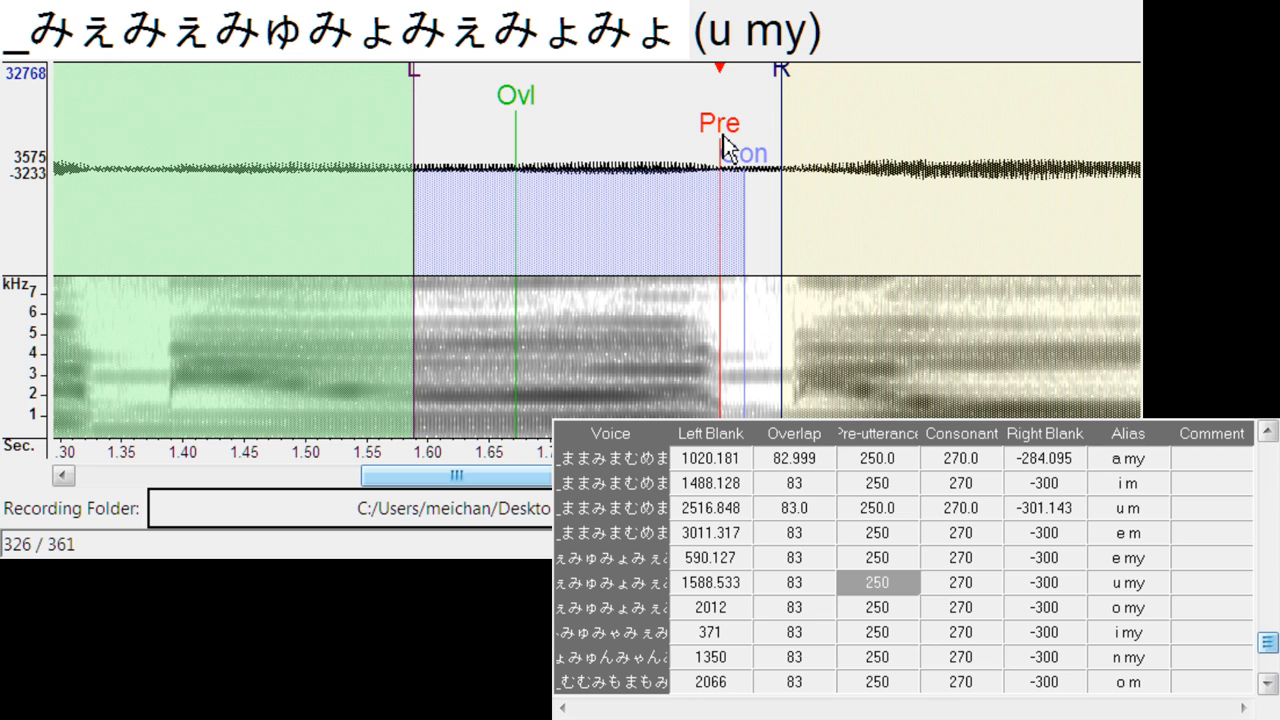
- Align o my at left blank about 2106.7, and i my at left blank about 415.8, right blank about -305.9
{"action": "key", "text": "Down"}
{"action": "left_click_drag", "start_coordinate": [605, 140], "coordinate": [716, 140]}
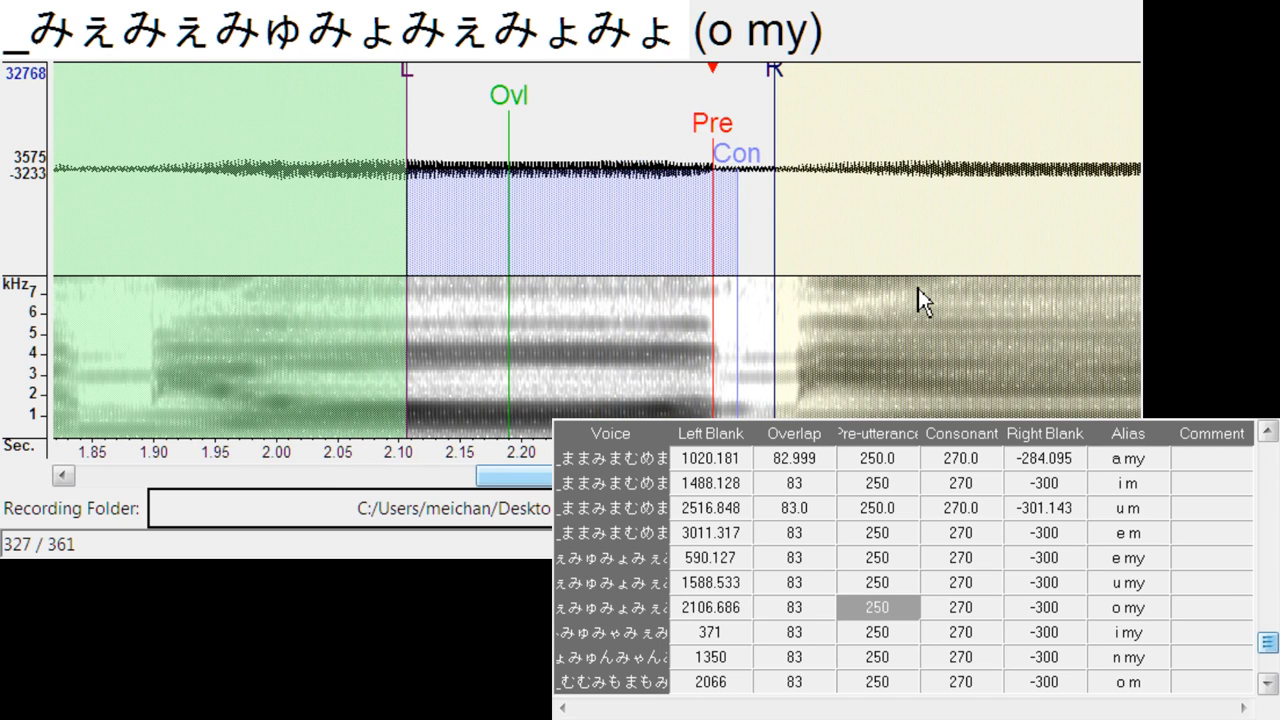
{"action": "key", "text": "Down"}
{"action": "left_click_drag", "start_coordinate": [612, 140], "coordinate": [656, 122]}
{"action": "left_click_drag", "start_coordinate": [716, 80], "coordinate": [723, 72]}
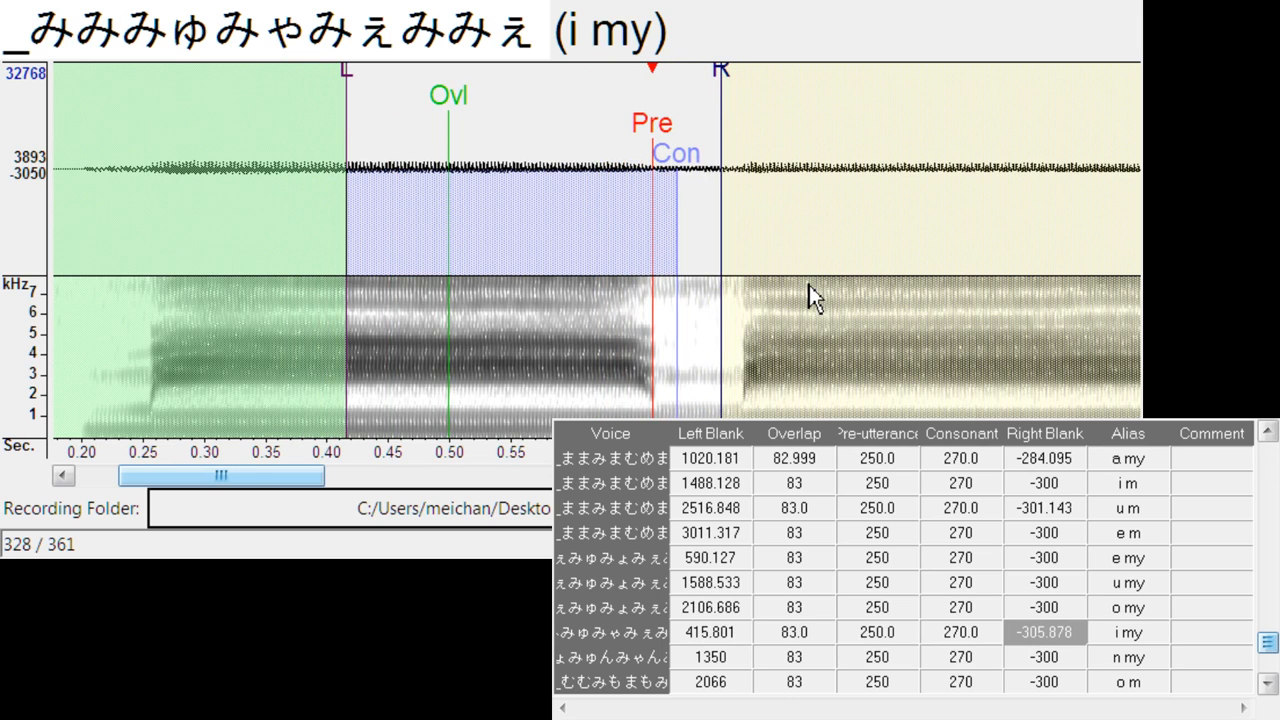
- Align n my at left blank about 1582.6, and o m at left blank about 2169.2 with right blank about -312.5
{"action": "key", "text": "Down"}
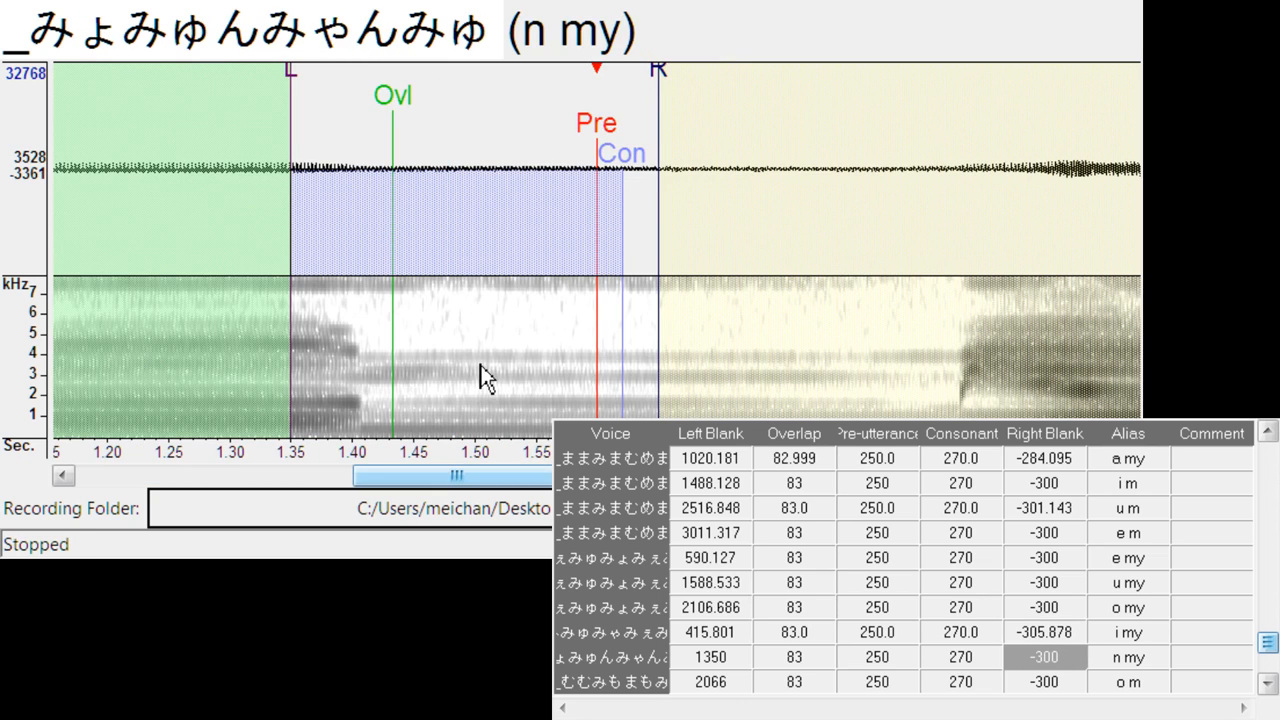
{"action": "left_click_drag", "start_coordinate": [616, 132], "coordinate": [886, 153]}
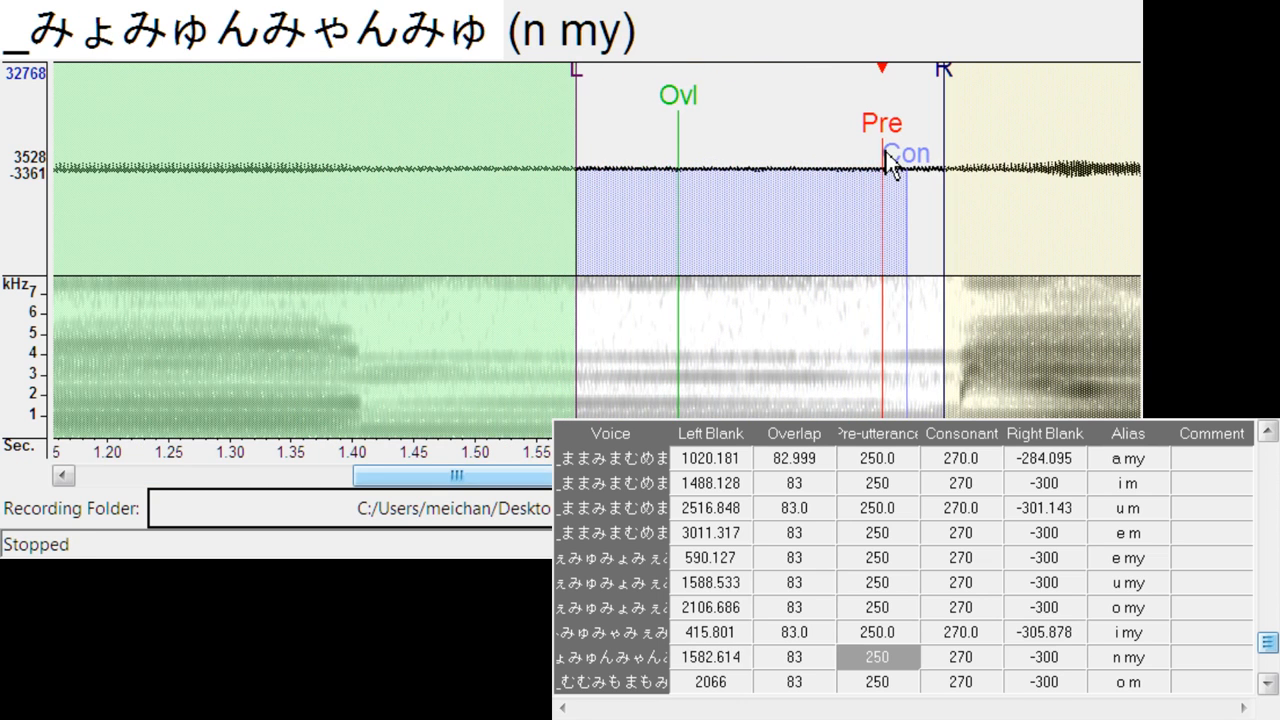
{"action": "key", "text": "Down"}
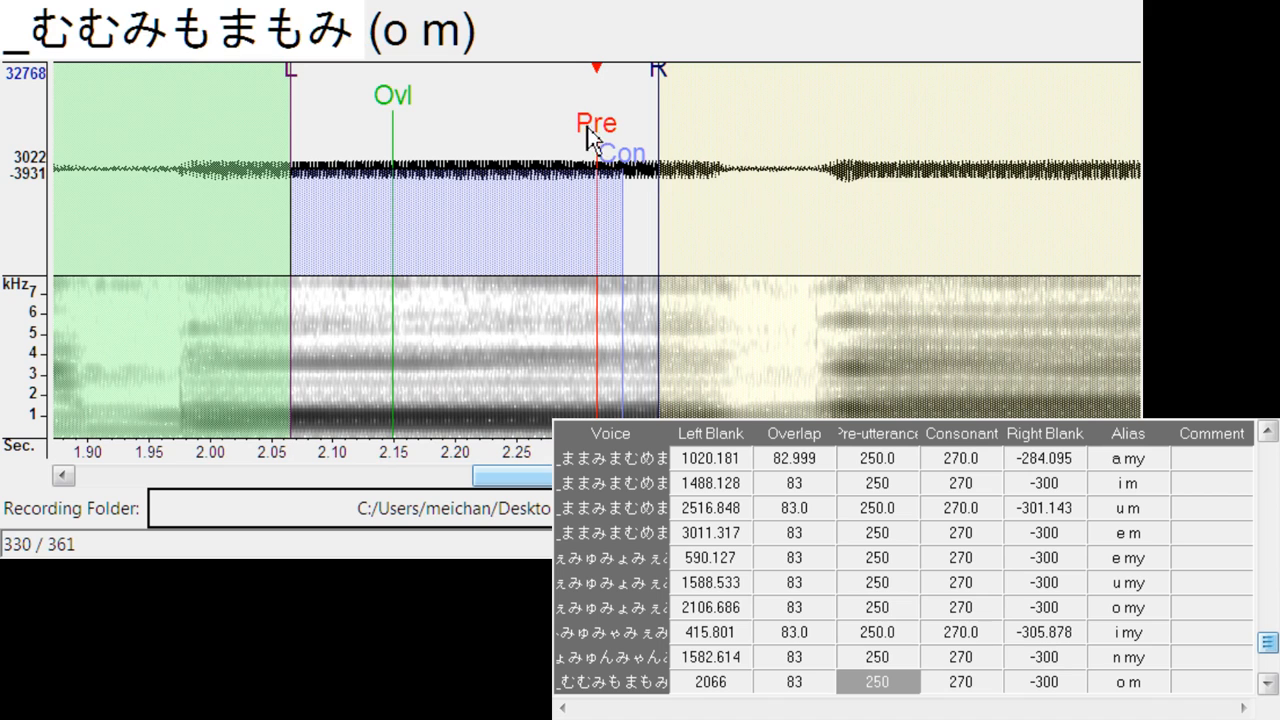
{"action": "left_click_drag", "start_coordinate": [588, 130], "coordinate": [726, 130]}
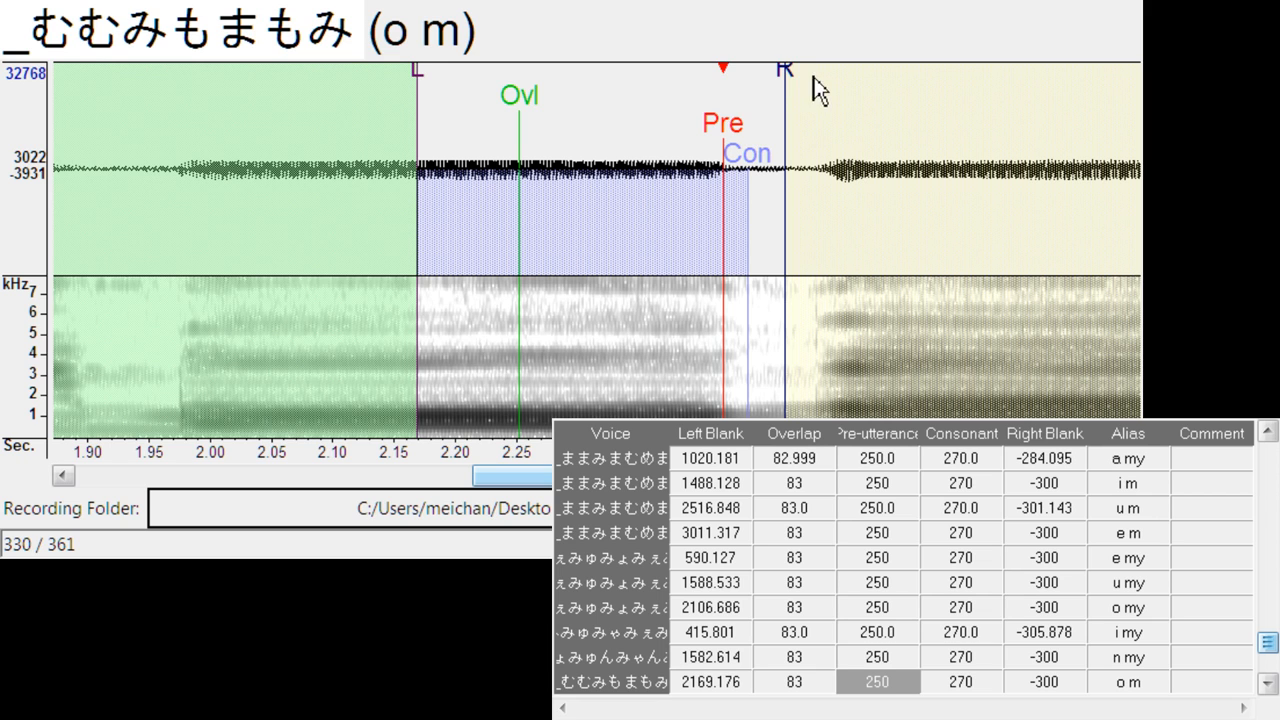
{"action": "left_click_drag", "start_coordinate": [786, 78], "coordinate": [802, 77]}
- Align n m at left blank about 1553.3, and n y at left blank about 1444.3 with right blank about -314.4
{"action": "key", "text": "Down"}
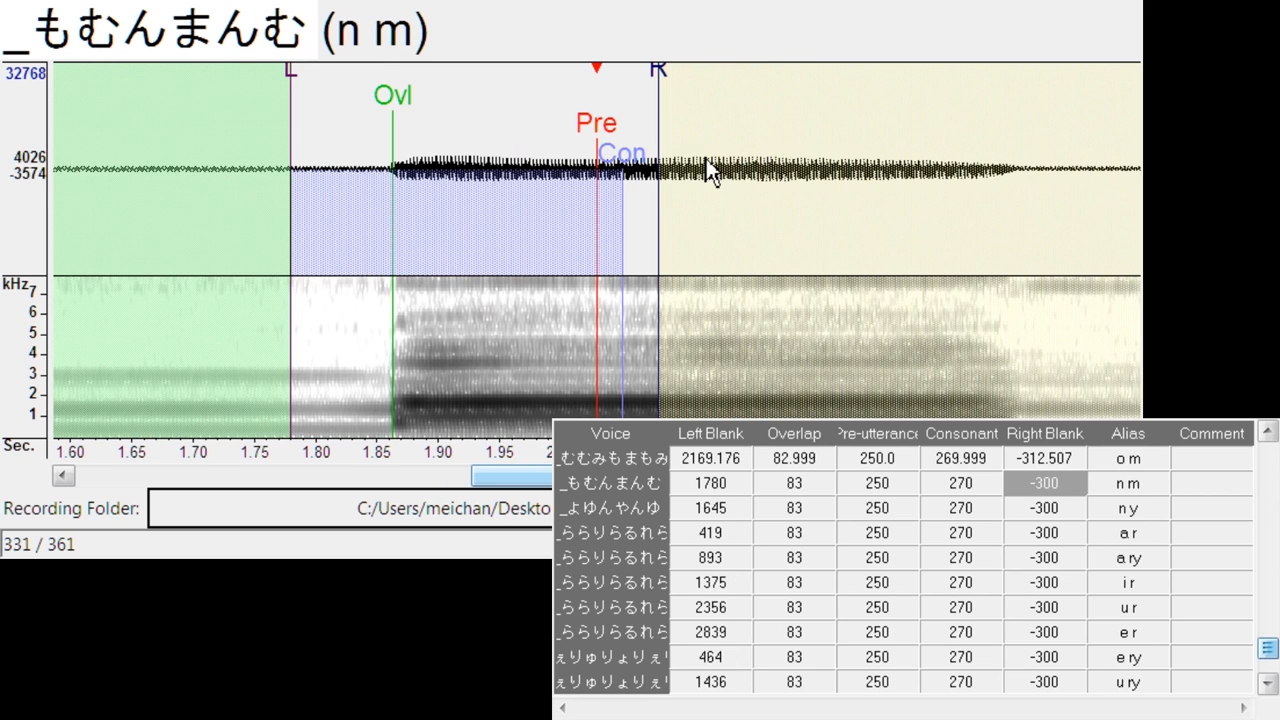
{"action": "key", "text": "space"}
{"action": "key", "text": "space"}
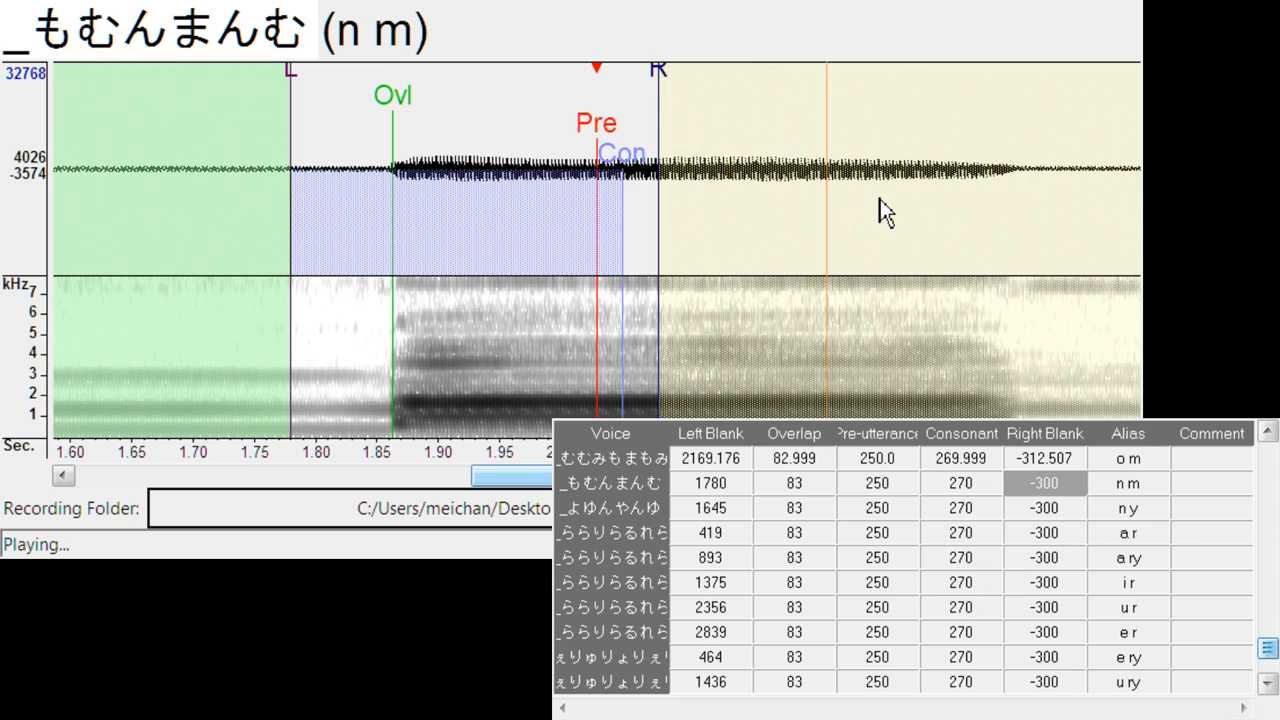
{"action": "mouse_move", "coordinate": [612, 135]}
{"action": "left_mouse_down"}
{"action": "mouse_move", "coordinate": [304, 175]}
{"action": "mouse_move", "coordinate": [325, 178]}
{"action": "left_mouse_up"}
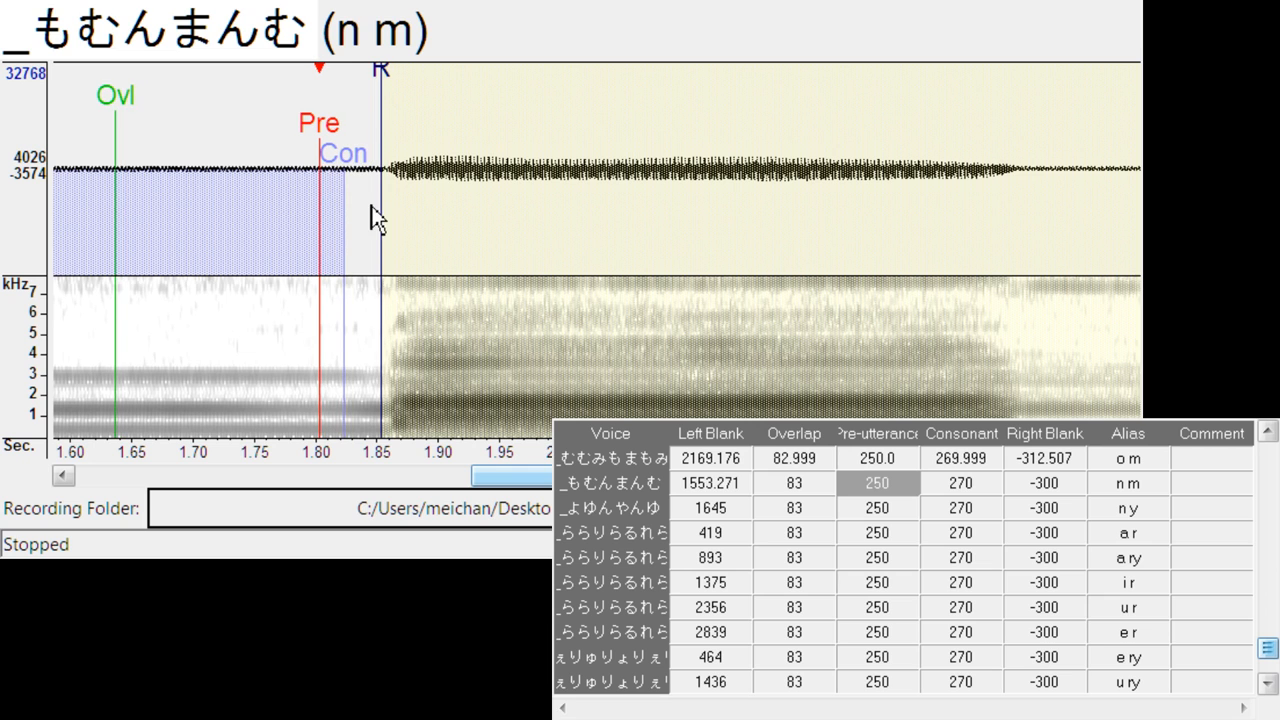
{"action": "key", "text": "Down"}
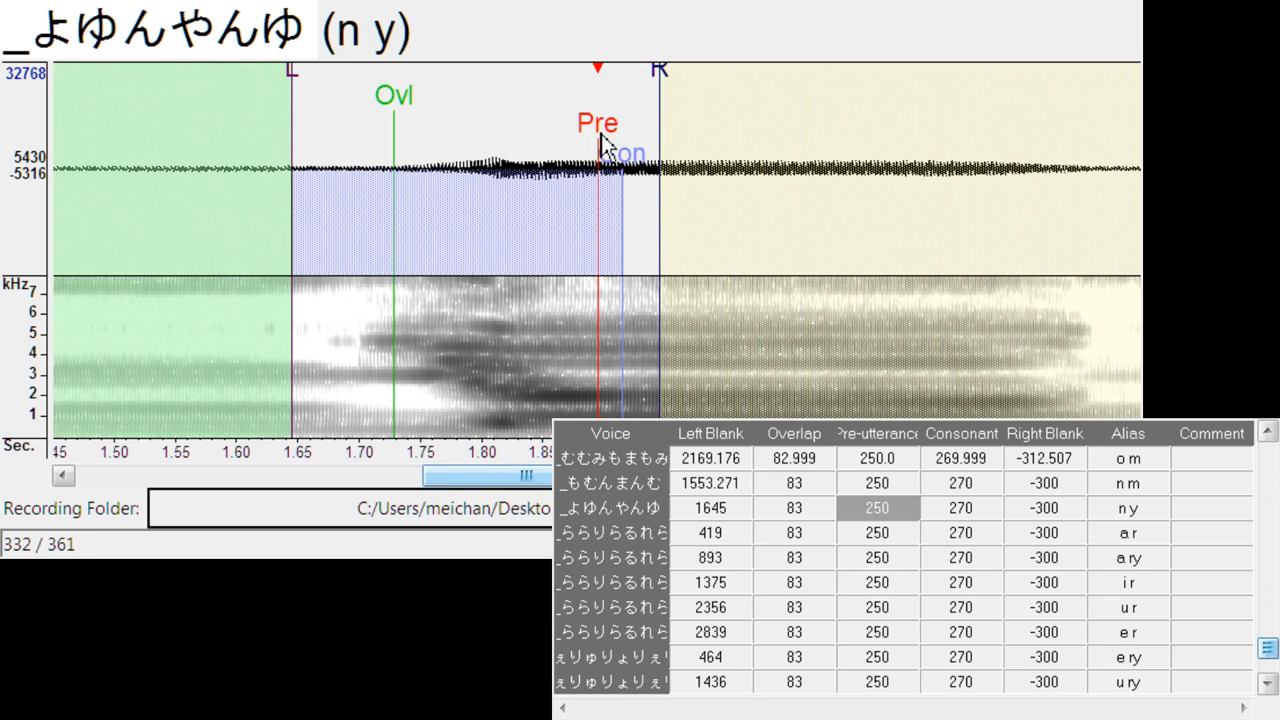
{"action": "left_click_drag", "start_coordinate": [601, 145], "coordinate": [353, 157]}
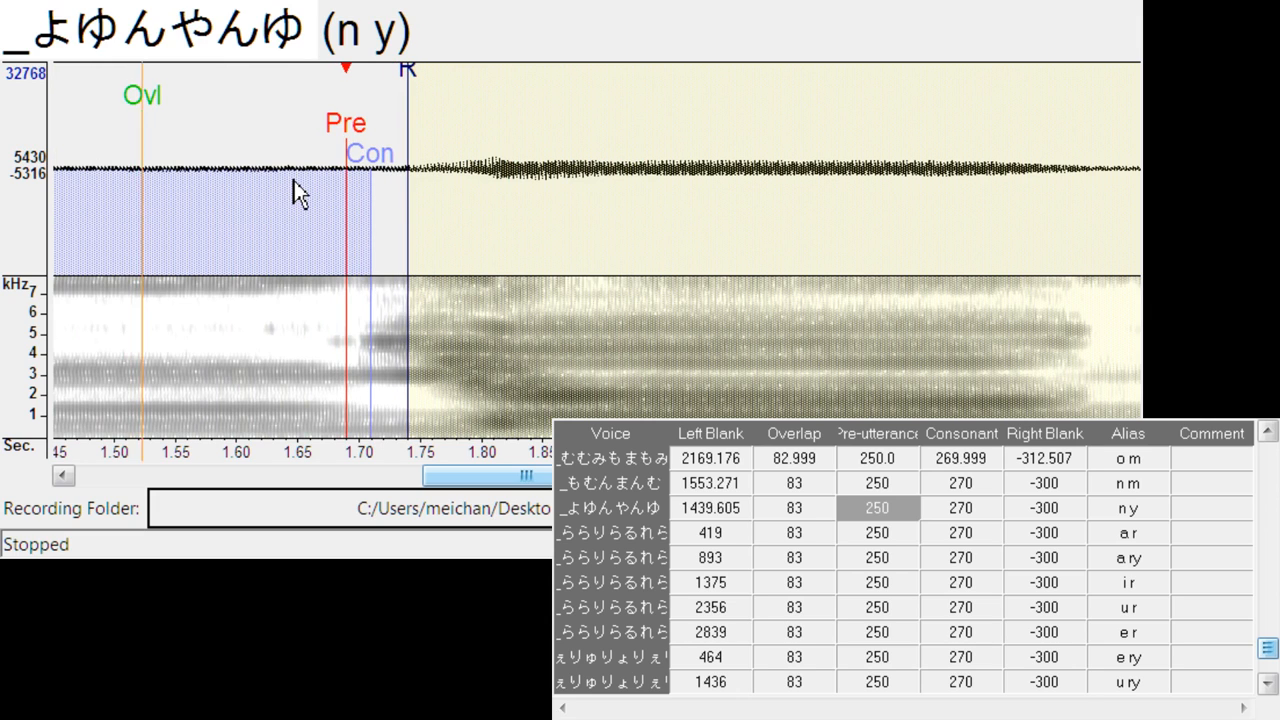
{"action": "left_click_drag", "start_coordinate": [355, 130], "coordinate": [361, 130]}
{"action": "left_click_drag", "start_coordinate": [412, 96], "coordinate": [433, 90]}
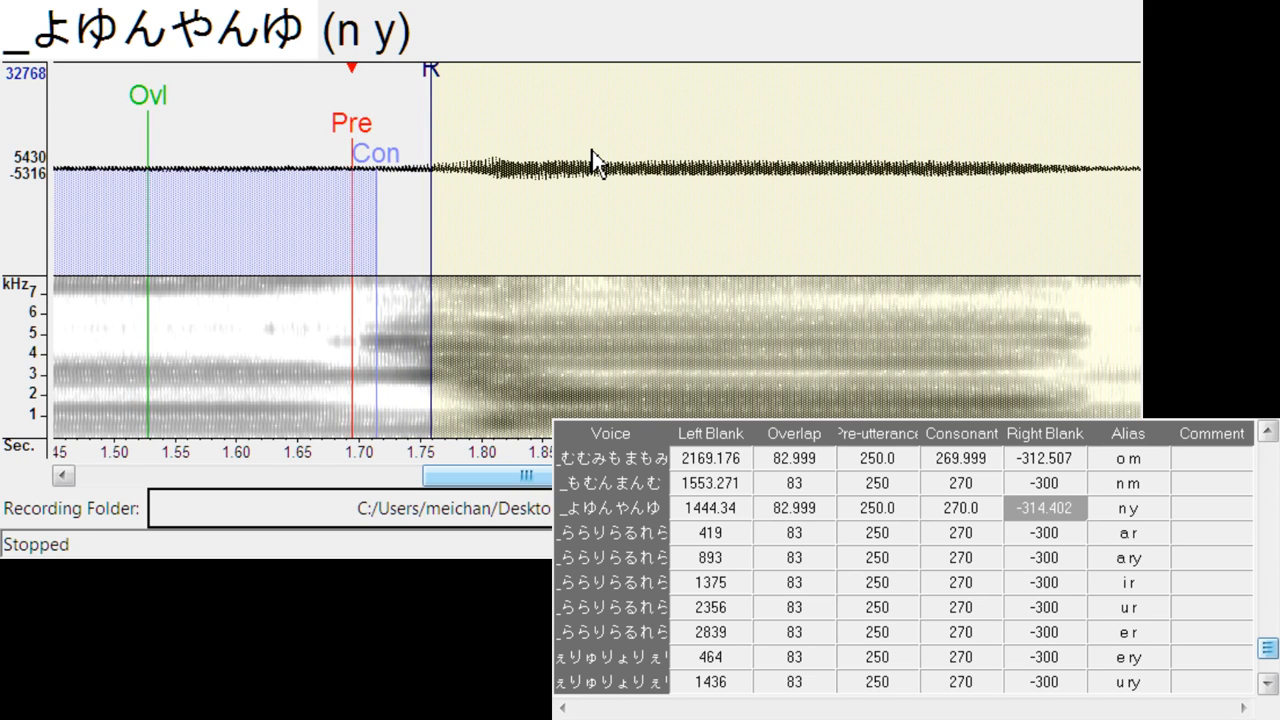
- Align a r at left blank about 509.6, consonant 252.8, right blank -266.1, and a ry at left blank about 989.9, consonant 252.8, right blank -267.0
{"action": "key", "text": "Down"}
{"action": "mouse_move", "coordinate": [612, 135]}
{"action": "left_mouse_down"}
{"action": "mouse_move", "coordinate": [726, 128]}
{"action": "mouse_move", "coordinate": [718, 175]}
{"action": "left_mouse_up"}
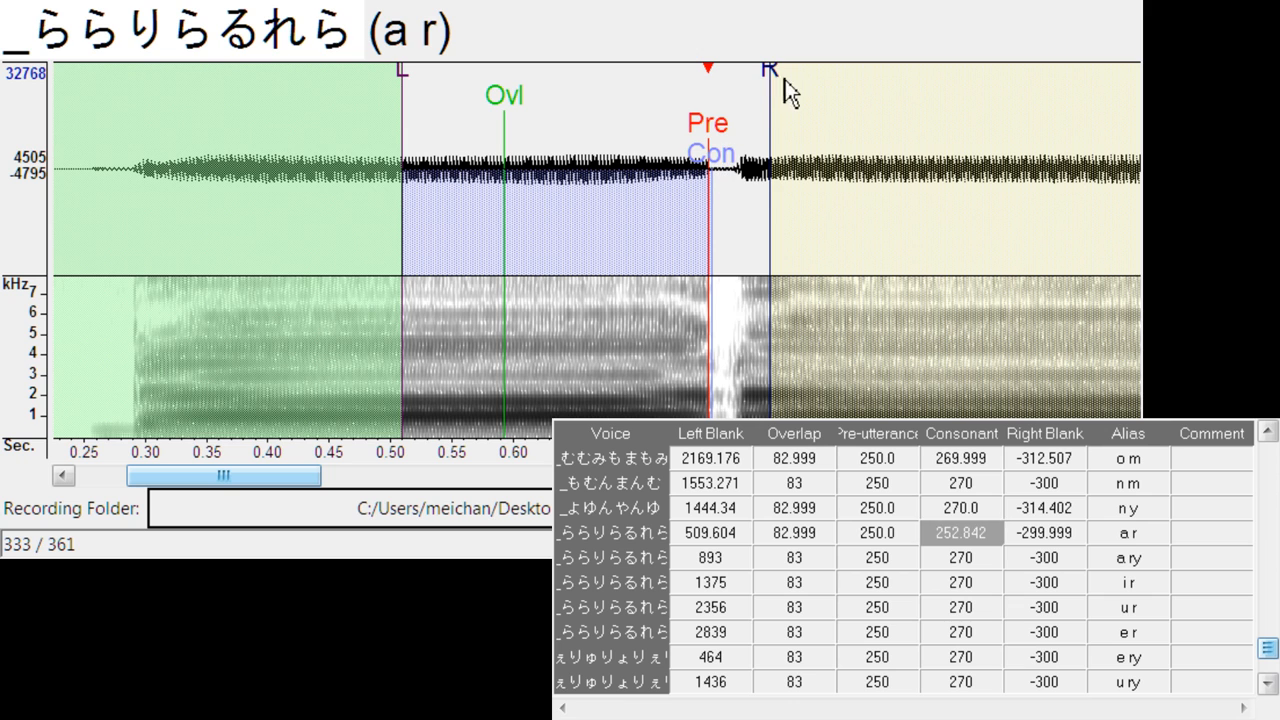
{"action": "left_click_drag", "start_coordinate": [784, 82], "coordinate": [731, 91]}
{"action": "key", "text": "Down"}
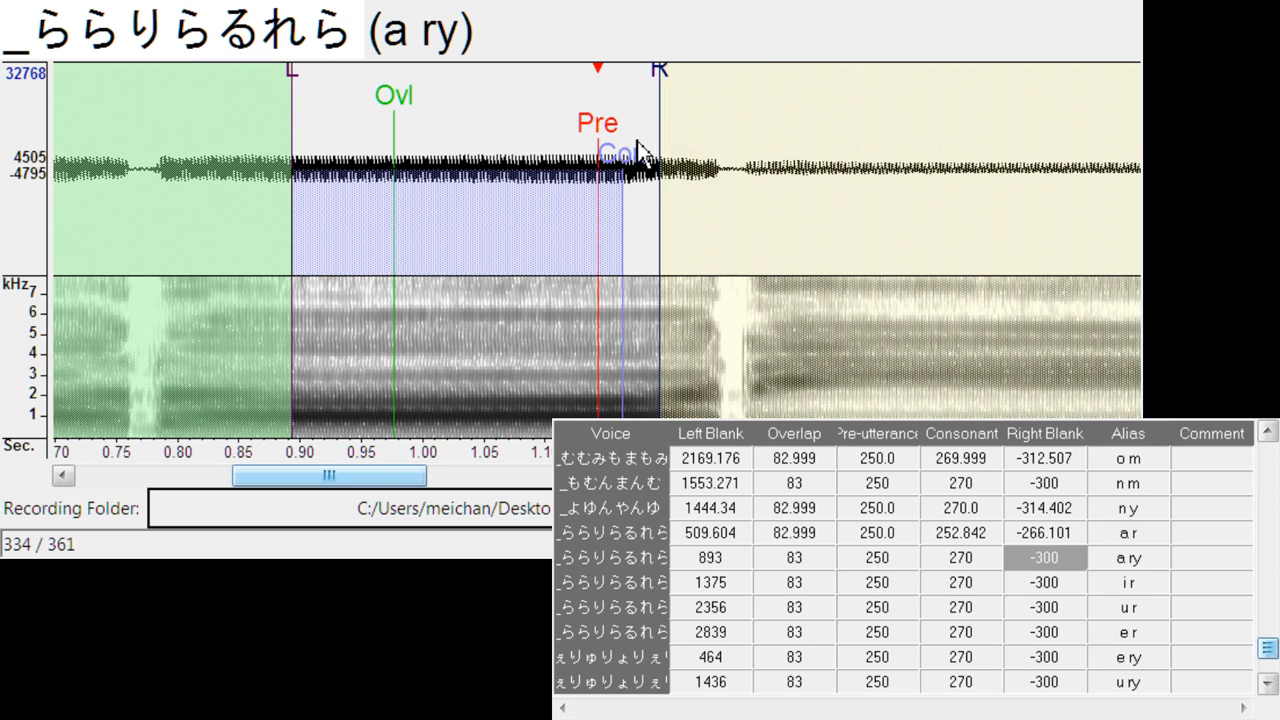
{"action": "left_click_drag", "start_coordinate": [604, 125], "coordinate": [722, 118]}
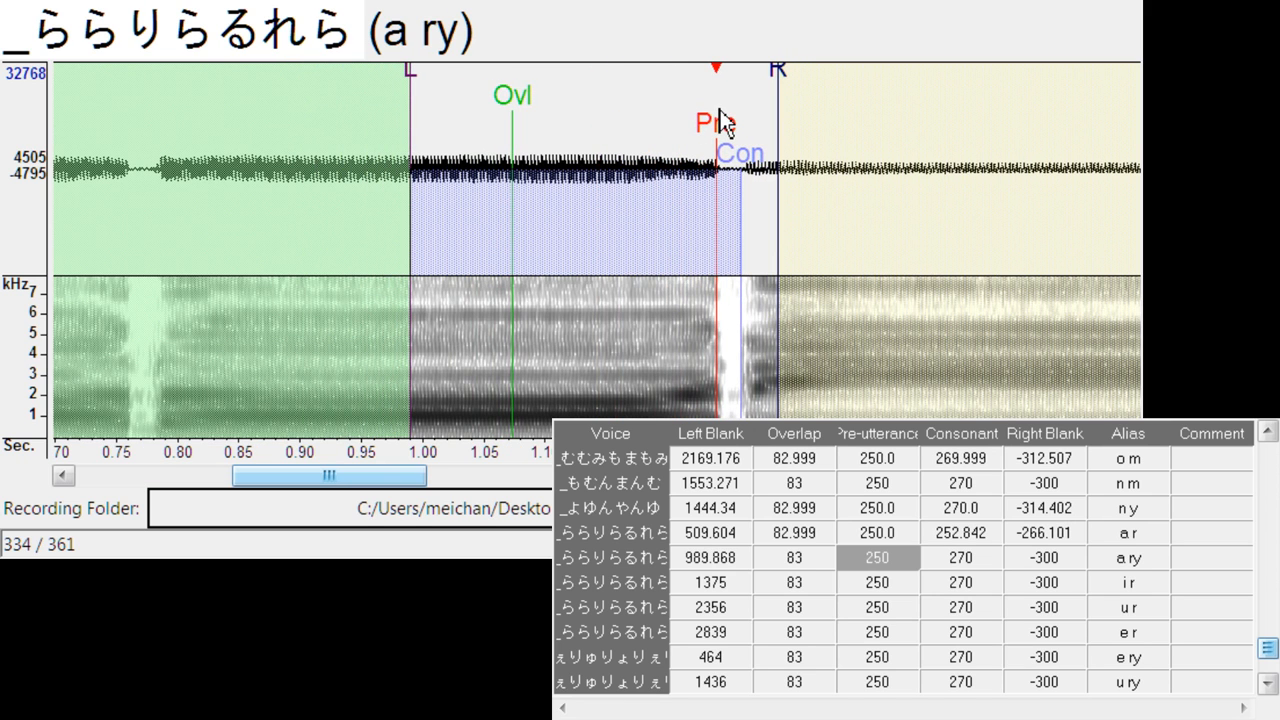
{"action": "left_click_drag", "start_coordinate": [740, 160], "coordinate": [723, 158]}
{"action": "left_click_drag", "start_coordinate": [783, 85], "coordinate": [739, 90]}
- Align i r at left blank about 1498.5, consonant 251.9, right blank -264.2, and u r at left blank about 2487.5, consonant 255.7, right blank -268.9
{"action": "key", "text": "Down"}
{"action": "mouse_move", "coordinate": [614, 130]}
{"action": "left_mouse_down"}
{"action": "mouse_move", "coordinate": [755, 130]}
{"action": "mouse_move", "coordinate": [768, 160]}
{"action": "mouse_move", "coordinate": [760, 197]}
{"action": "left_mouse_up"}
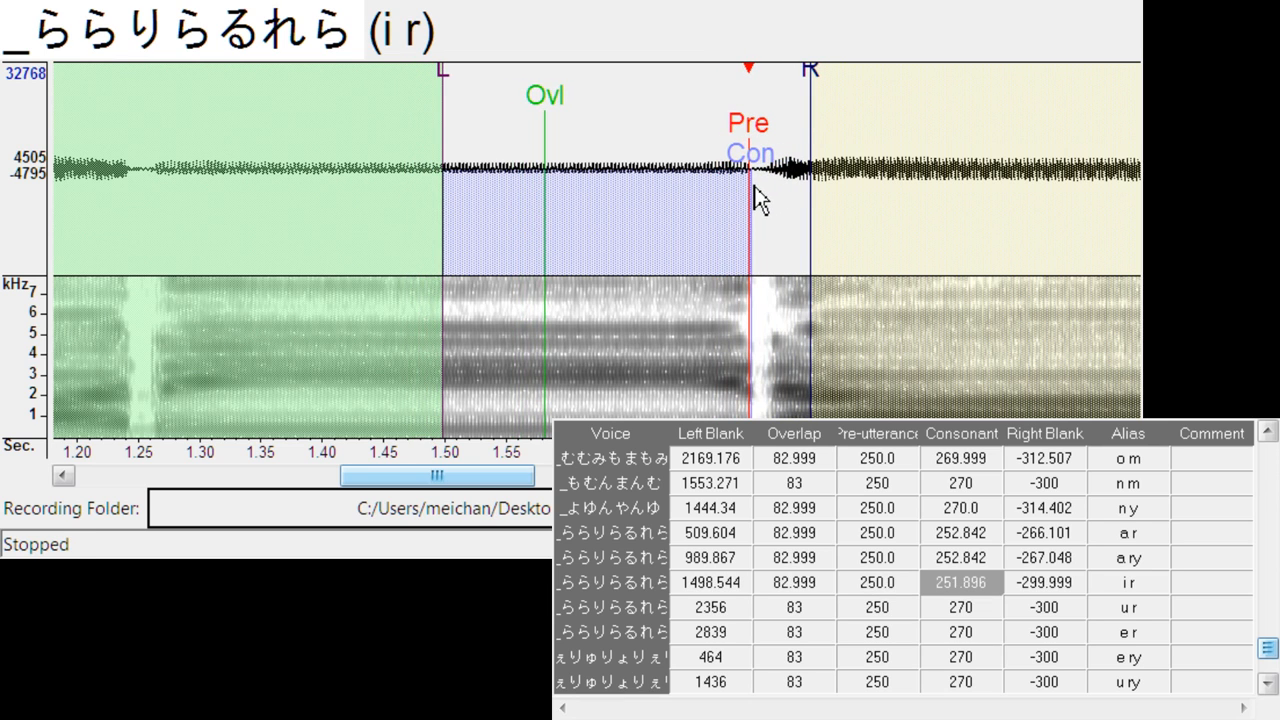
{"action": "mouse_move", "coordinate": [818, 100]}
{"action": "left_mouse_down"}
{"action": "mouse_move", "coordinate": [782, 106]}
{"action": "mouse_move", "coordinate": [770, 128]}
{"action": "left_mouse_up"}
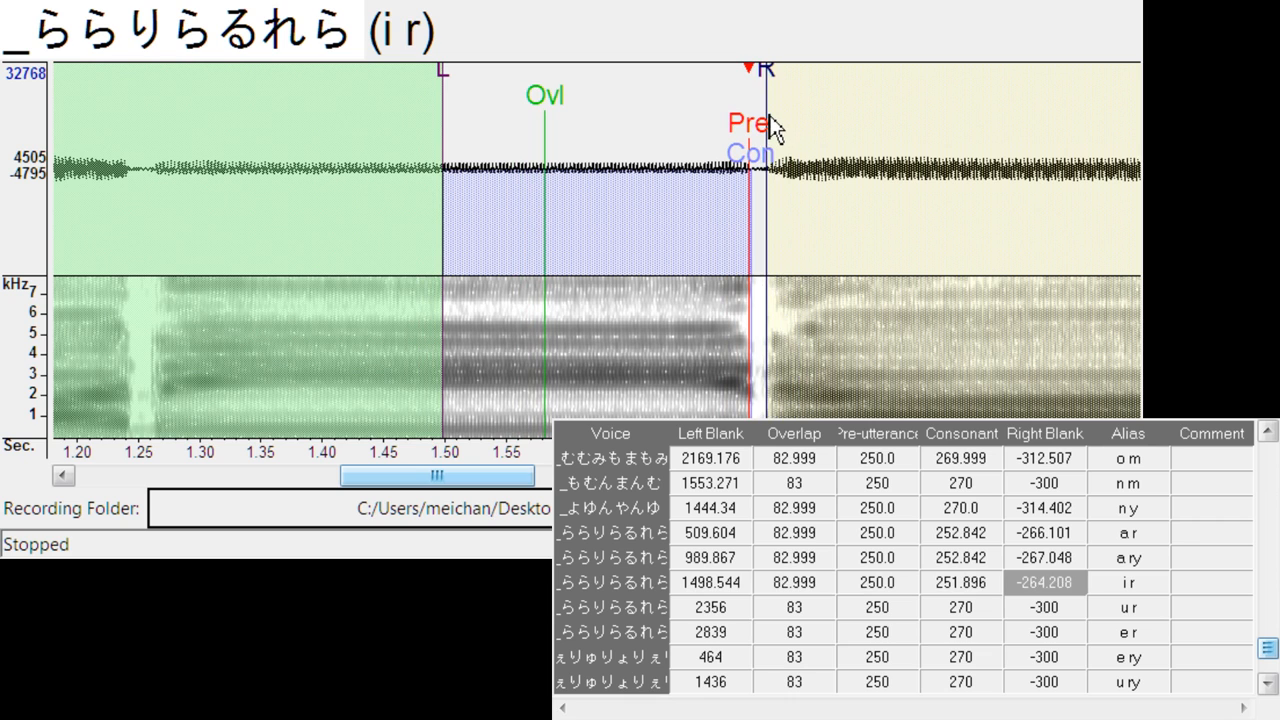
{"action": "key", "text": "Down"}
{"action": "mouse_move", "coordinate": [596, 128]}
{"action": "left_mouse_down"}
{"action": "mouse_move", "coordinate": [775, 136]}
{"action": "mouse_move", "coordinate": [762, 148]}
{"action": "mouse_move", "coordinate": [780, 155]}
{"action": "mouse_move", "coordinate": [773, 174]}
{"action": "left_mouse_up"}
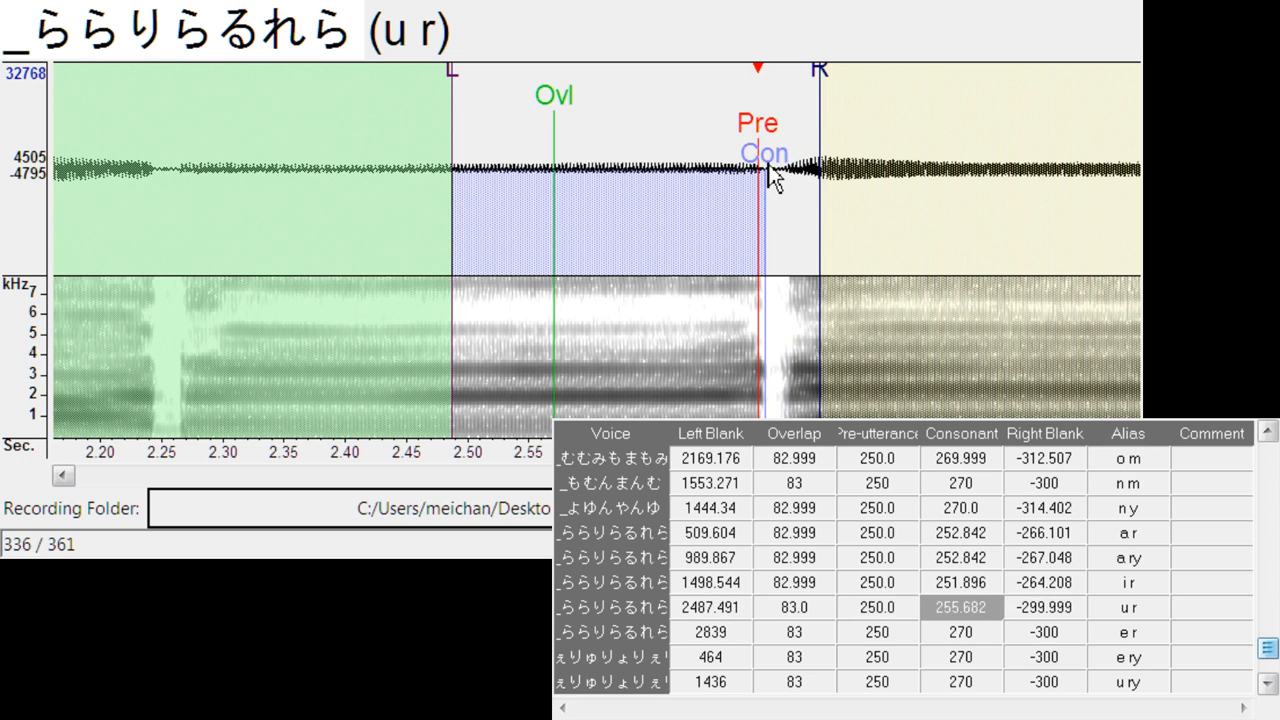
{"action": "left_click_drag", "start_coordinate": [819, 84], "coordinate": [782, 106]}
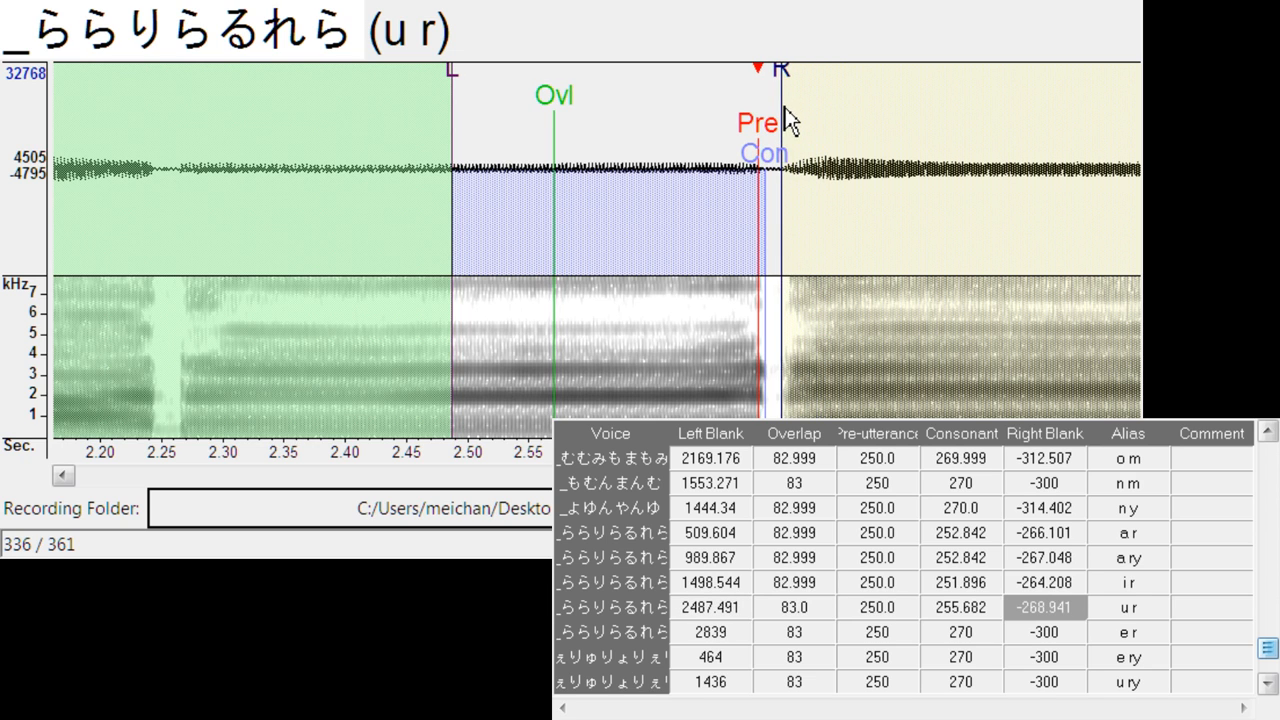
- Align e r at left blank about 2976.3, consonant 255.7, right blank -268.0, and e ry at left blank about 569.3, consonant 252.8, right blank -261.4
{"action": "key", "text": "Down"}
{"action": "mouse_move", "coordinate": [614, 143]}
{"action": "left_mouse_down"}
{"action": "mouse_move", "coordinate": [766, 152]}
{"action": "mouse_move", "coordinate": [790, 178]}
{"action": "mouse_move", "coordinate": [776, 167]}
{"action": "left_mouse_up"}
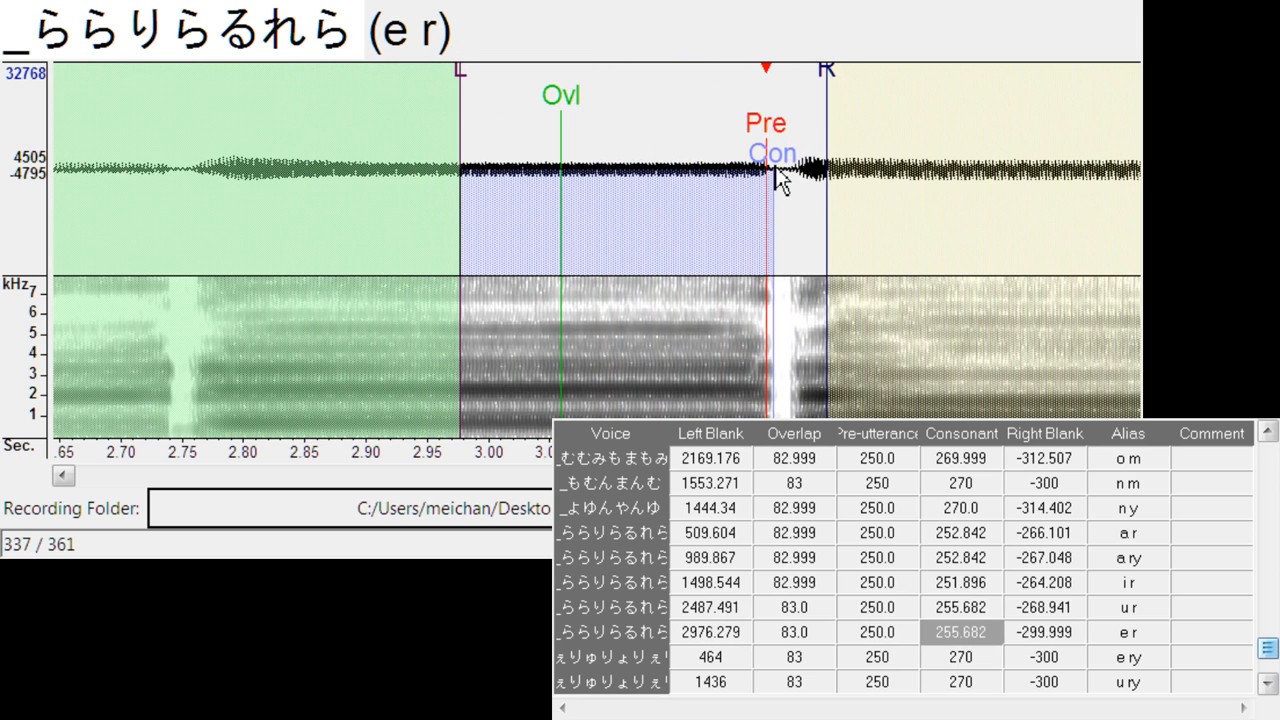
{"action": "left_click_drag", "start_coordinate": [838, 80], "coordinate": [790, 113]}
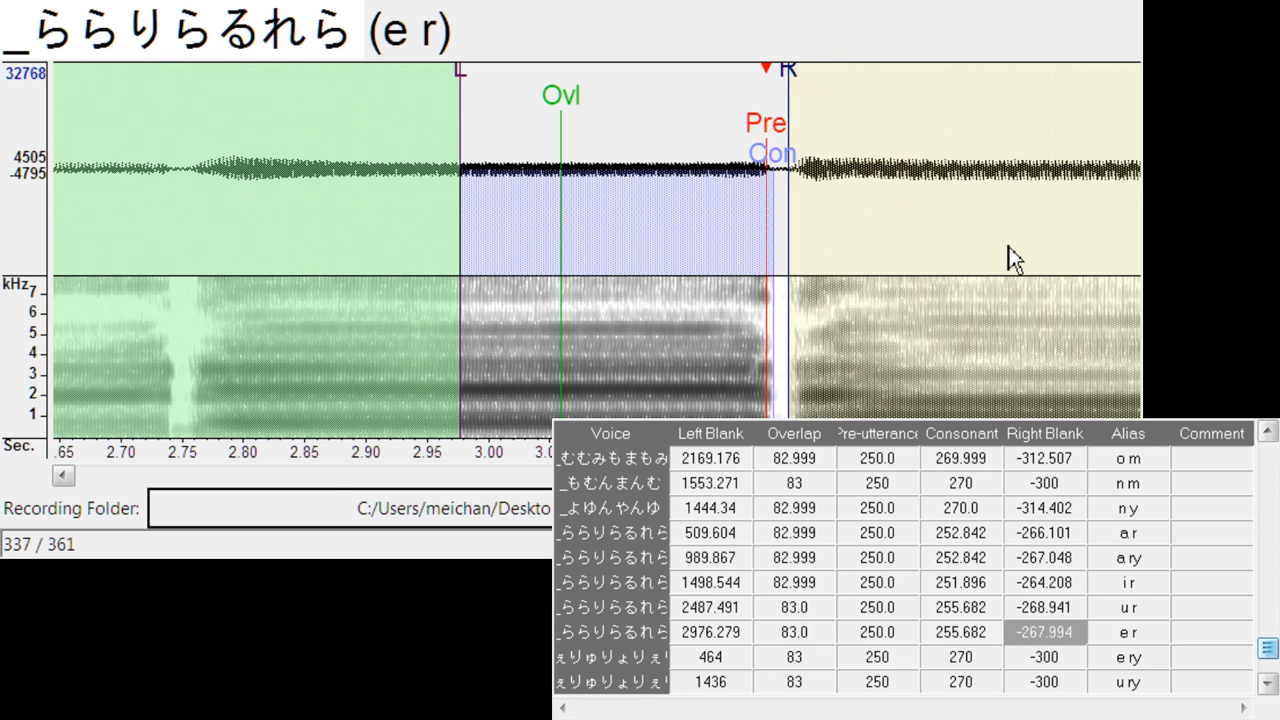
{"action": "key", "text": "Down"}
{"action": "mouse_move", "coordinate": [612, 150]}
{"action": "left_mouse_down"}
{"action": "mouse_move", "coordinate": [742, 150]}
{"action": "mouse_move", "coordinate": [733, 172]}
{"action": "left_mouse_up"}
{"action": "left_click_drag", "start_coordinate": [792, 100], "coordinate": [745, 125]}
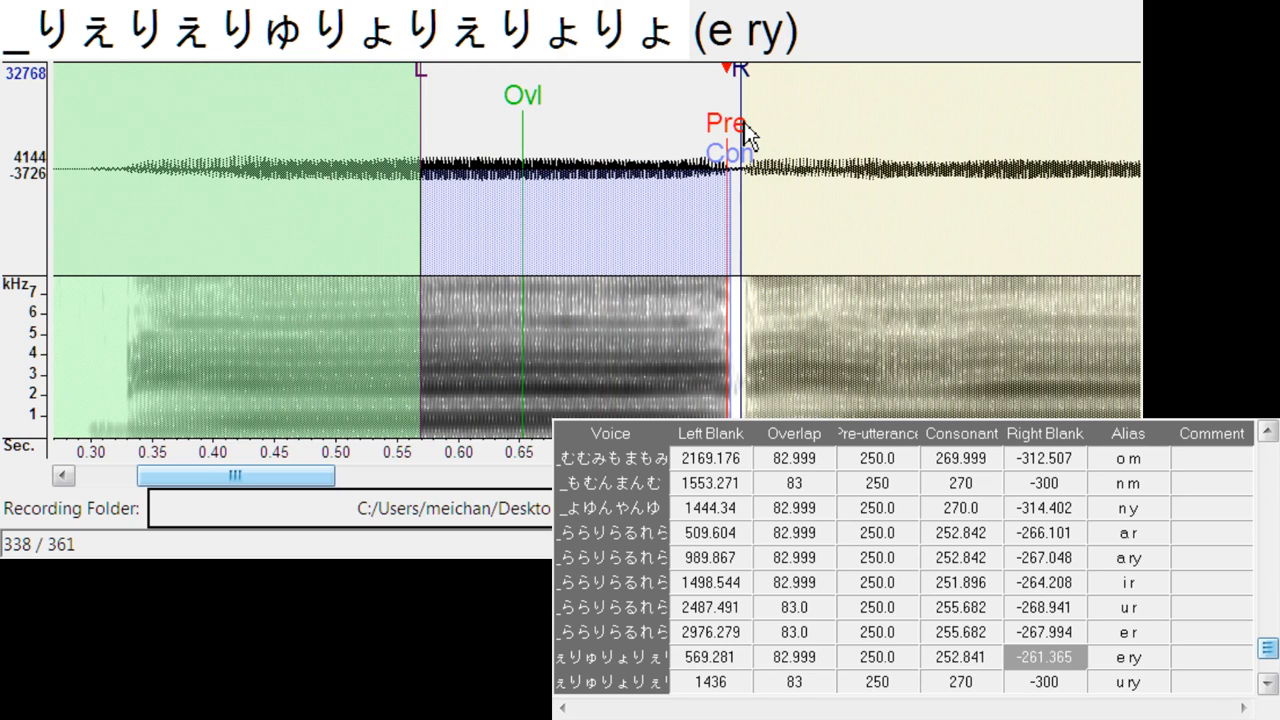
- Align u ry at left blank about 1547.8, consonant about 251.9 and right blank about -268.0
{"action": "key", "text": "Down"}
{"action": "mouse_move", "coordinate": [600, 135]}
{"action": "left_mouse_down"}
{"action": "mouse_move", "coordinate": [751, 138]}
{"action": "mouse_move", "coordinate": [738, 140]}
{"action": "mouse_move", "coordinate": [739, 170]}
{"action": "left_mouse_up"}
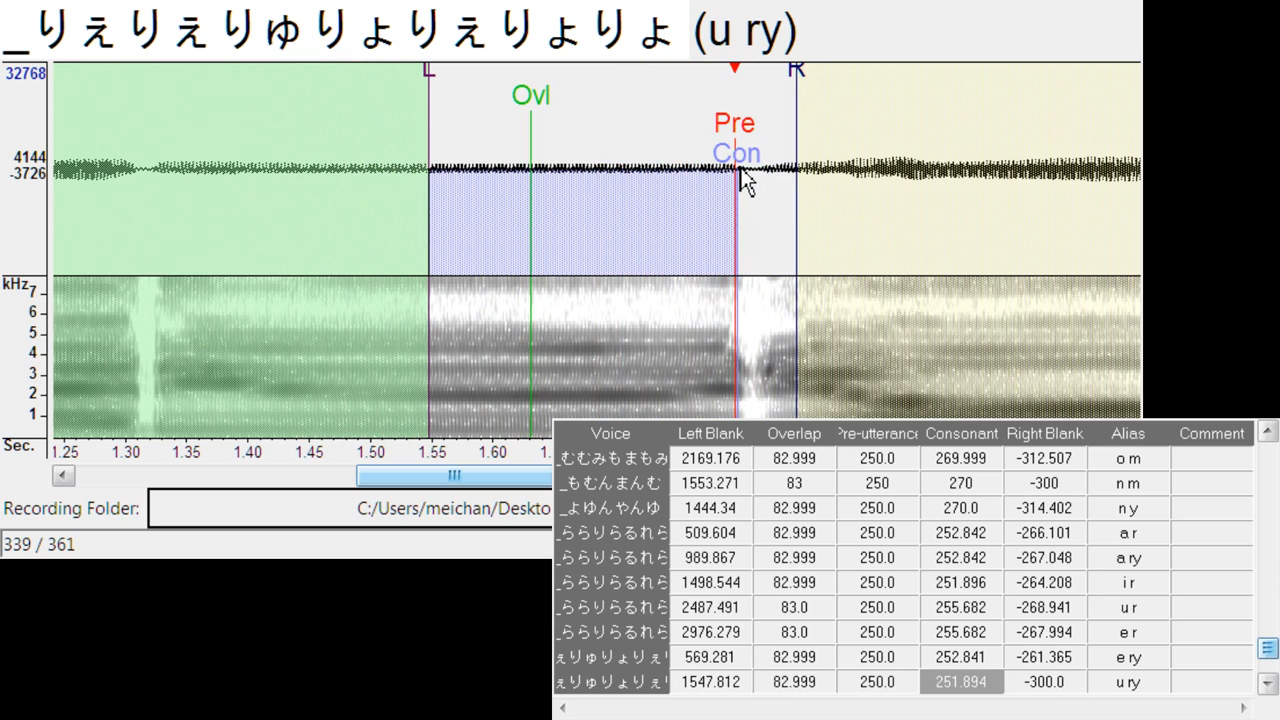
{"action": "left_click_drag", "start_coordinate": [808, 113], "coordinate": [757, 100]}
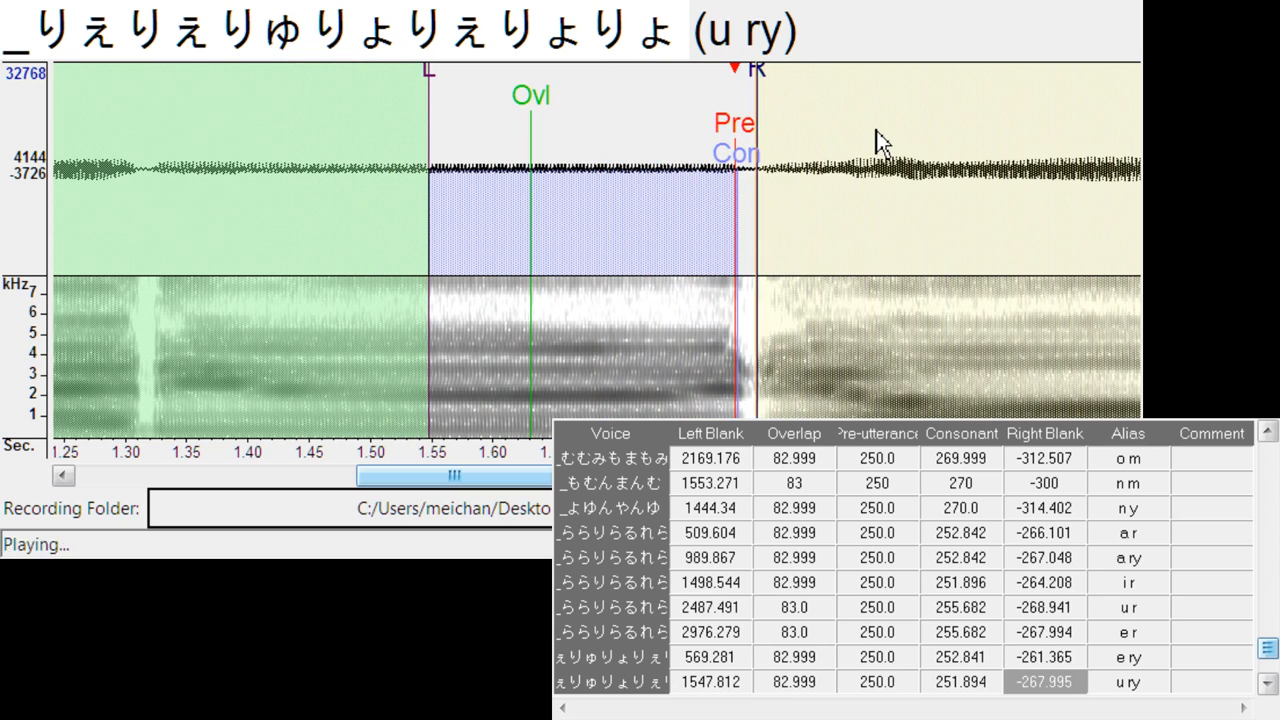
{"action": "key", "text": "Down"}
{"action": "key", "text": "Up"}
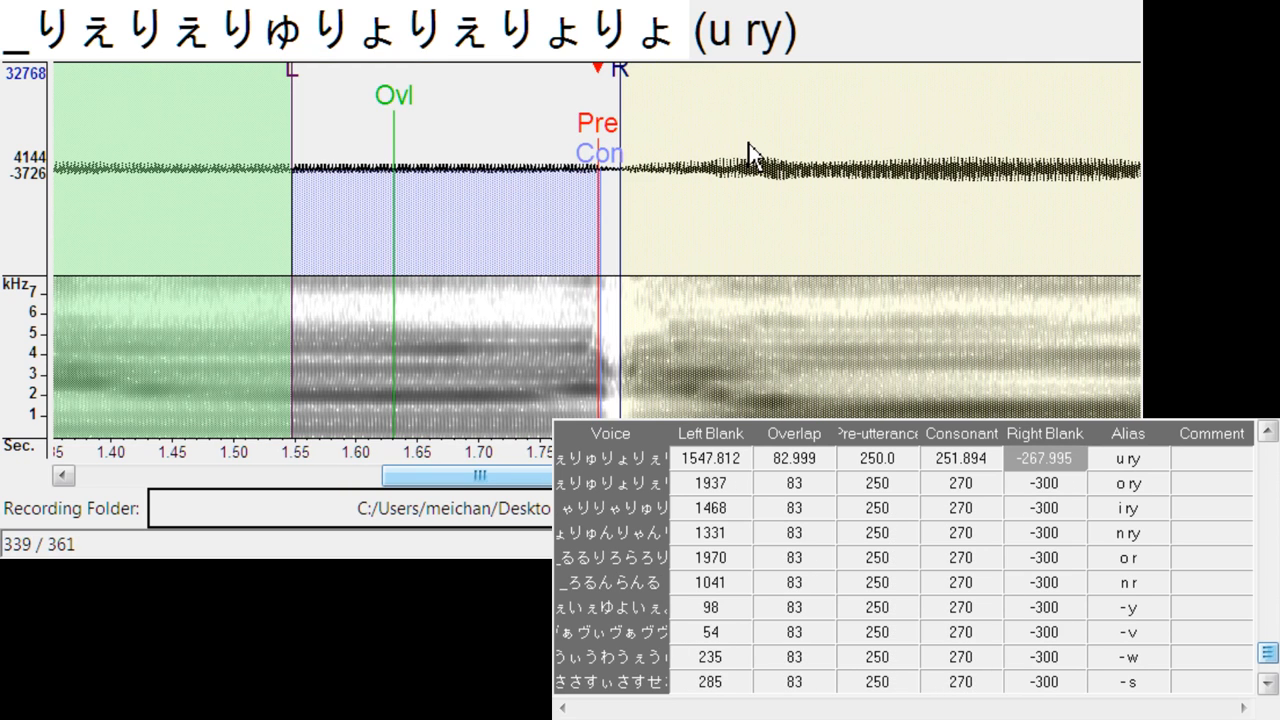
- Align o ry at left blank about 2039.4, consonant 254.7, right blank -269.9, and i ry at left blank about 1597.0, consonant 251.9, right blank -264.2
{"action": "key", "text": "Down"}
{"action": "left_click_drag", "start_coordinate": [605, 127], "coordinate": [728, 122]}
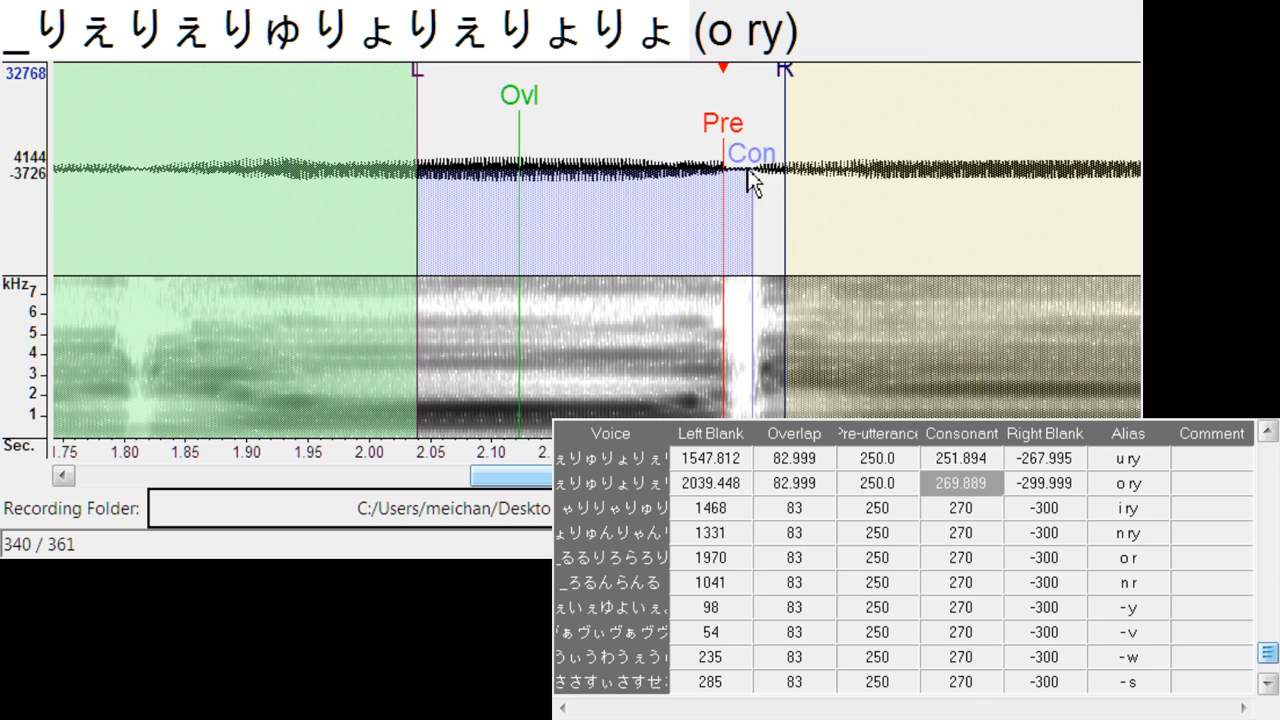
{"action": "left_click_drag", "start_coordinate": [749, 177], "coordinate": [736, 186]}
{"action": "left_click_drag", "start_coordinate": [790, 107], "coordinate": [751, 115]}
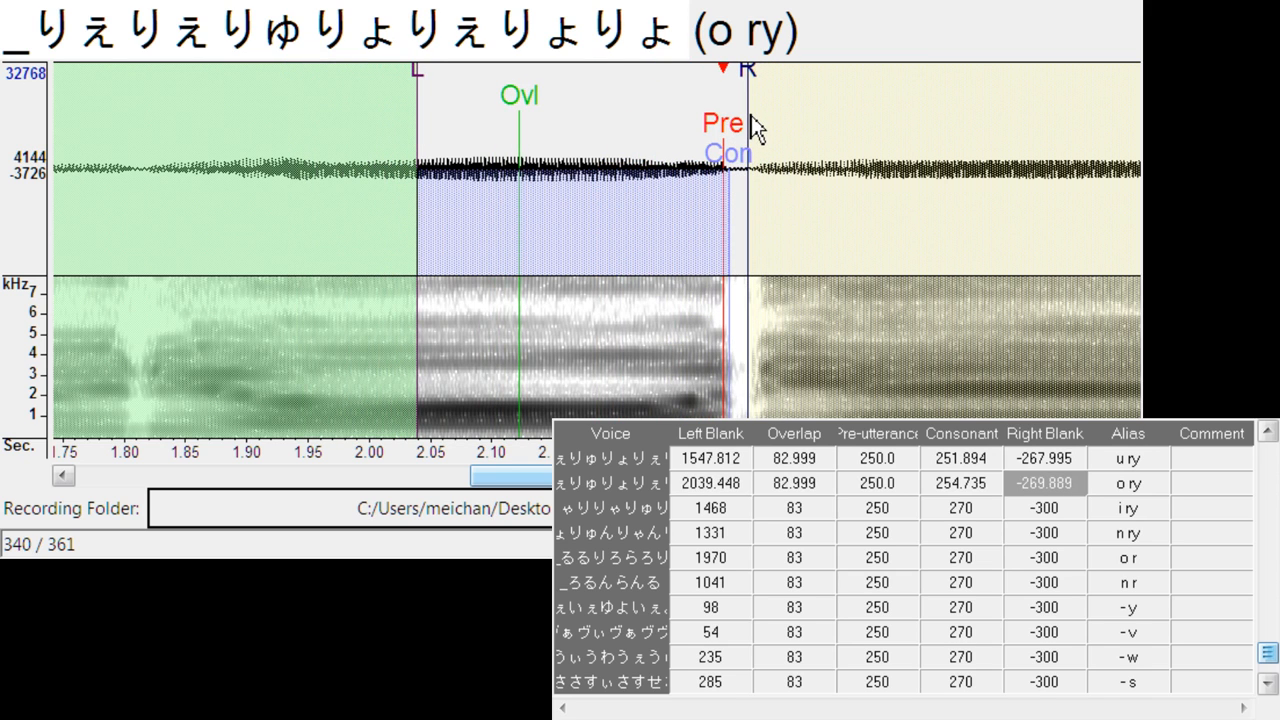
{"action": "key", "text": "Down"}
{"action": "mouse_move", "coordinate": [617, 143]}
{"action": "left_mouse_down"}
{"action": "mouse_move", "coordinate": [774, 143]}
{"action": "mouse_move", "coordinate": [786, 156]}
{"action": "mouse_move", "coordinate": [761, 168]}
{"action": "left_mouse_up"}
{"action": "left_click_drag", "start_coordinate": [812, 78], "coordinate": [774, 150]}
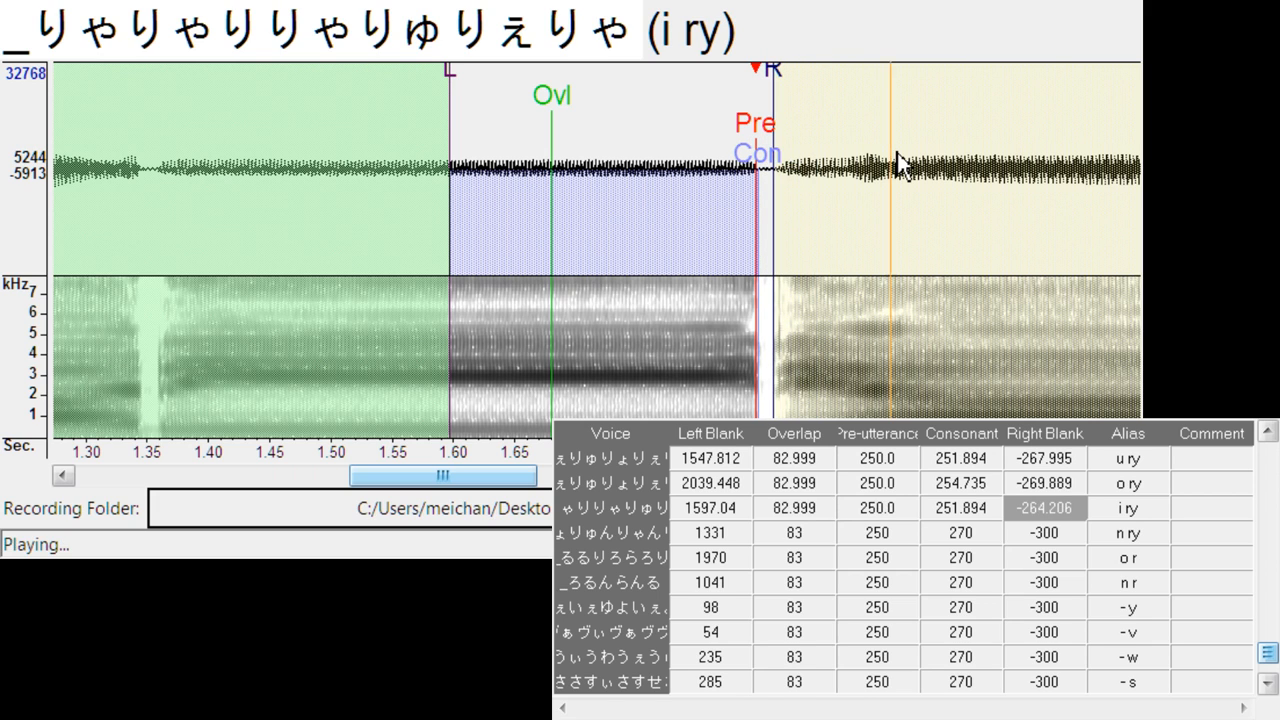
- Align n ry at left blank about 1468.0, right blank -296.4, and o r at left blank about 2069.7, consonant 255.7, right blank -274.6
{"action": "key", "text": "Down"}
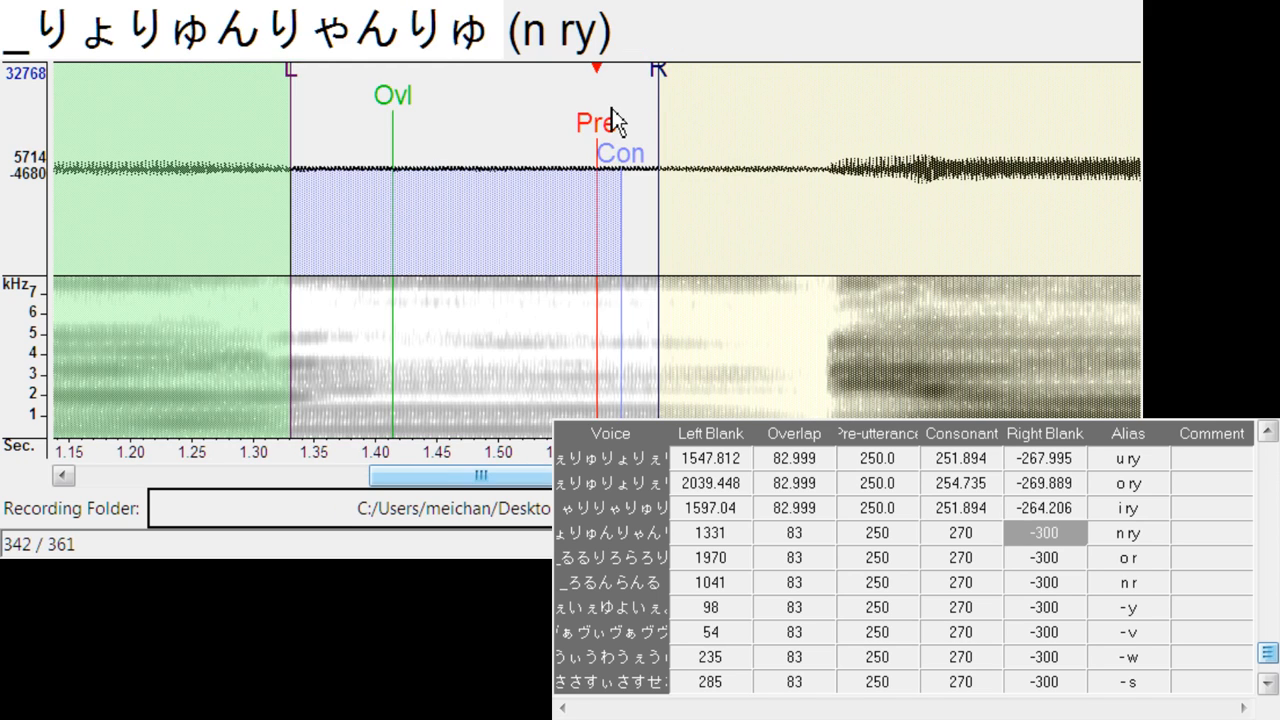
{"action": "mouse_move", "coordinate": [607, 122]}
{"action": "left_mouse_down"}
{"action": "mouse_move", "coordinate": [750, 130]}
{"action": "mouse_move", "coordinate": [770, 145]}
{"action": "left_mouse_up"}
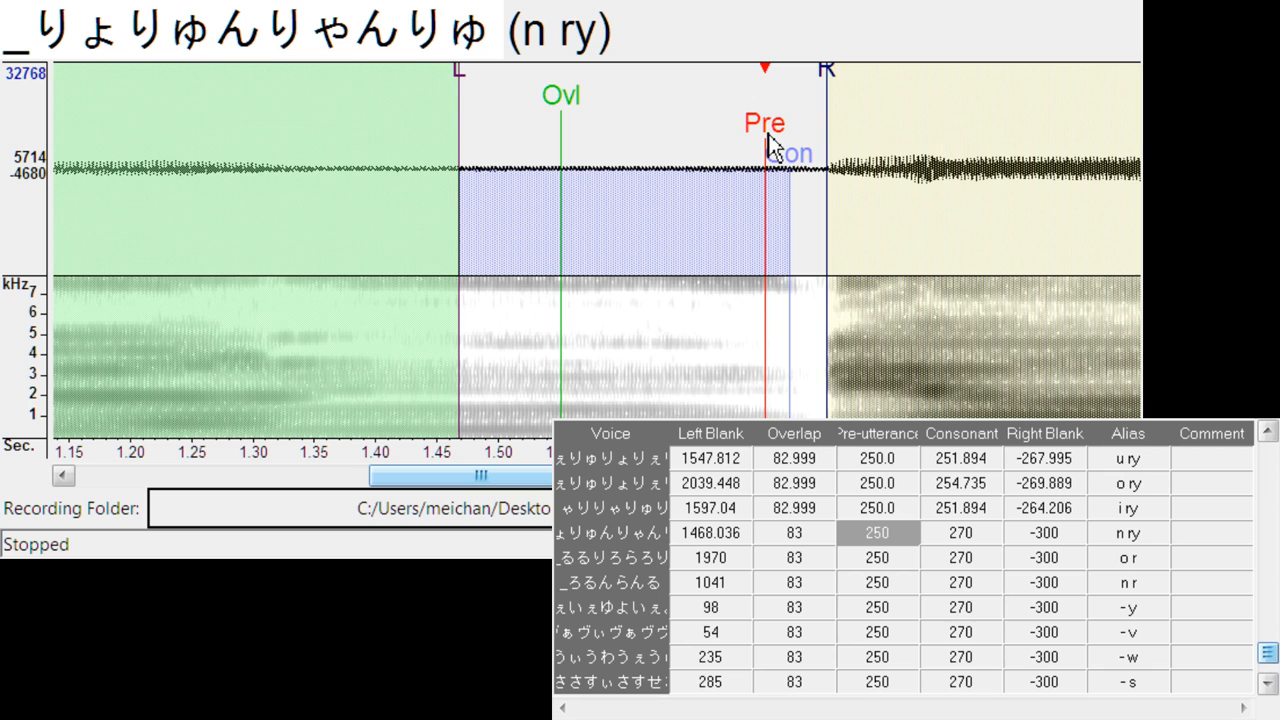
{"action": "left_click_drag", "start_coordinate": [829, 78], "coordinate": [825, 80]}
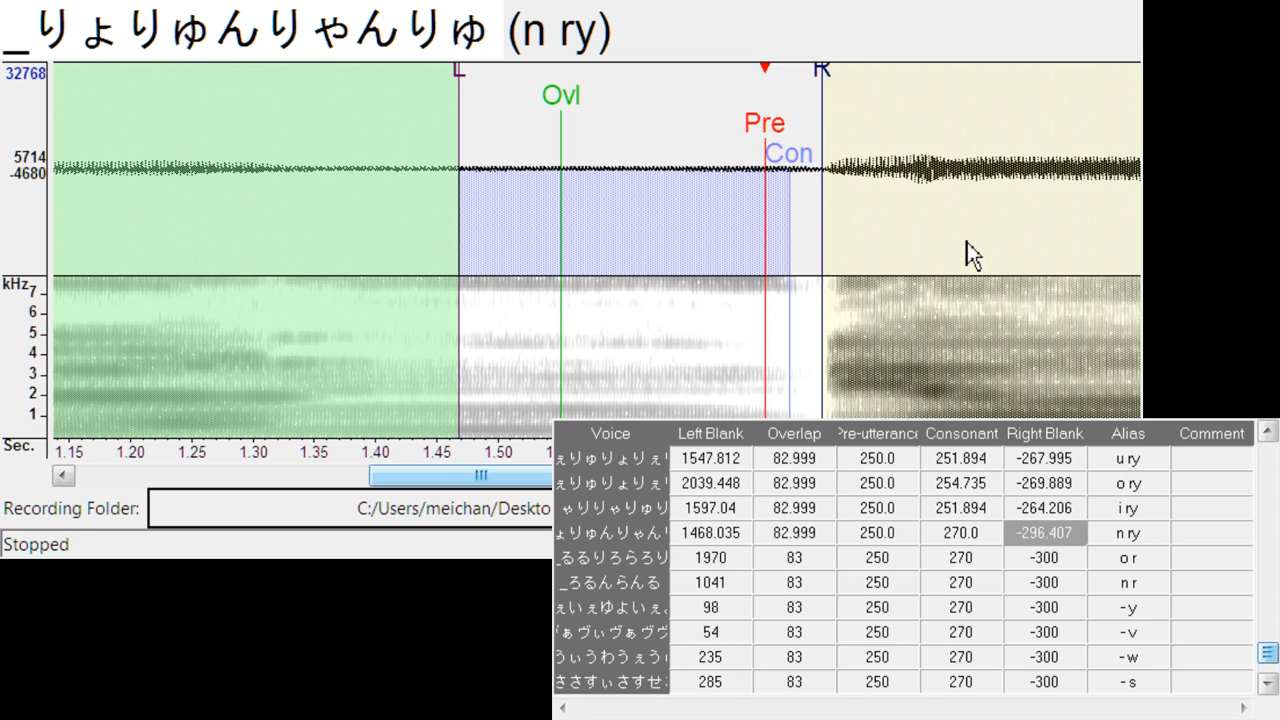
{"action": "key", "text": "Down"}
{"action": "mouse_move", "coordinate": [594, 132]}
{"action": "left_mouse_down"}
{"action": "mouse_move", "coordinate": [726, 132]}
{"action": "mouse_move", "coordinate": [730, 156]}
{"action": "left_mouse_up"}
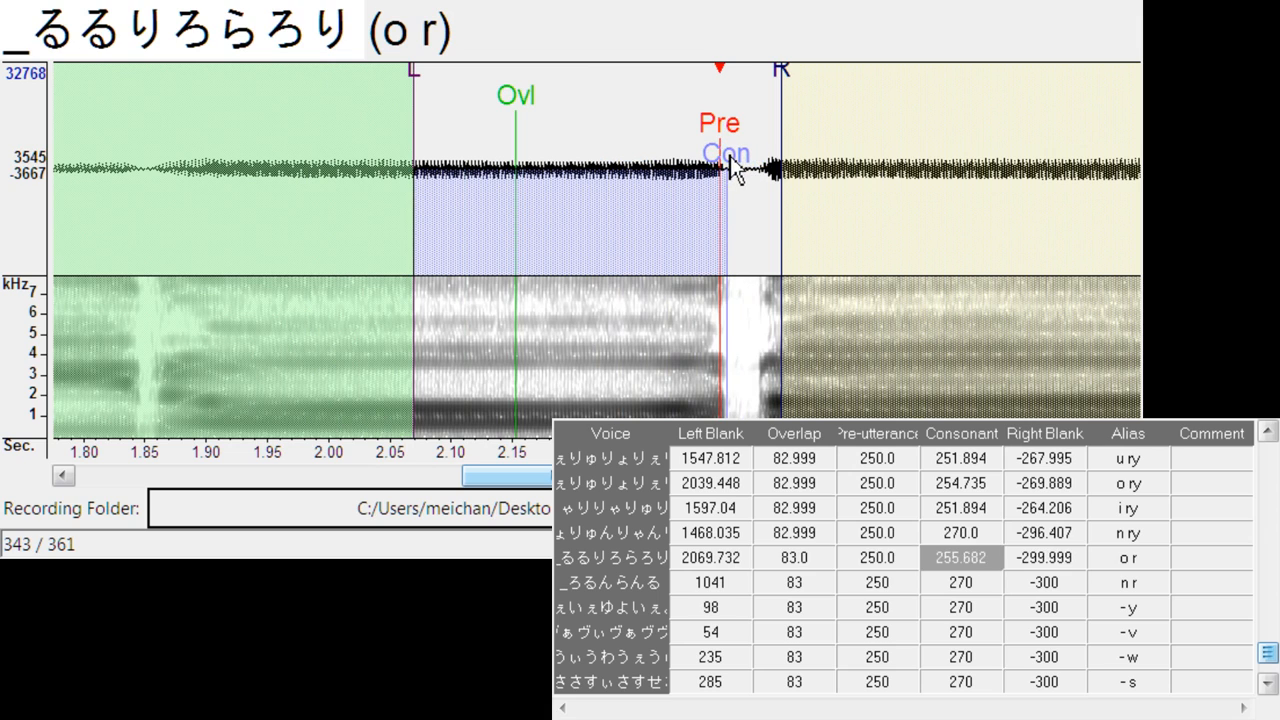
{"action": "left_click_drag", "start_coordinate": [792, 84], "coordinate": [751, 91]}
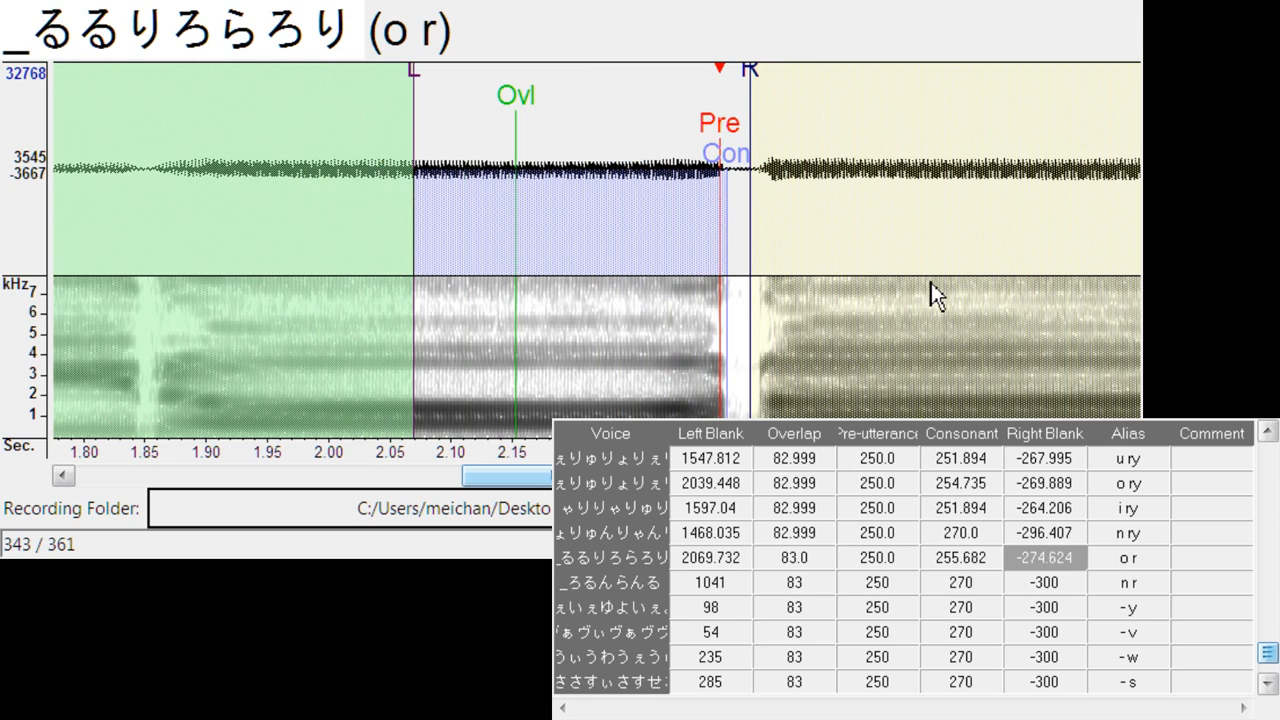
- Align n r just before the second r sound, at left blank about 1552.3 and right blank about -288.8
{"action": "key", "text": "Down"}
{"action": "mouse_move", "coordinate": [598, 141]}
{"action": "left_mouse_down"}
{"action": "mouse_move", "coordinate": [686, 137]}
{"action": "mouse_move", "coordinate": [657, 140]}
{"action": "left_mouse_up"}
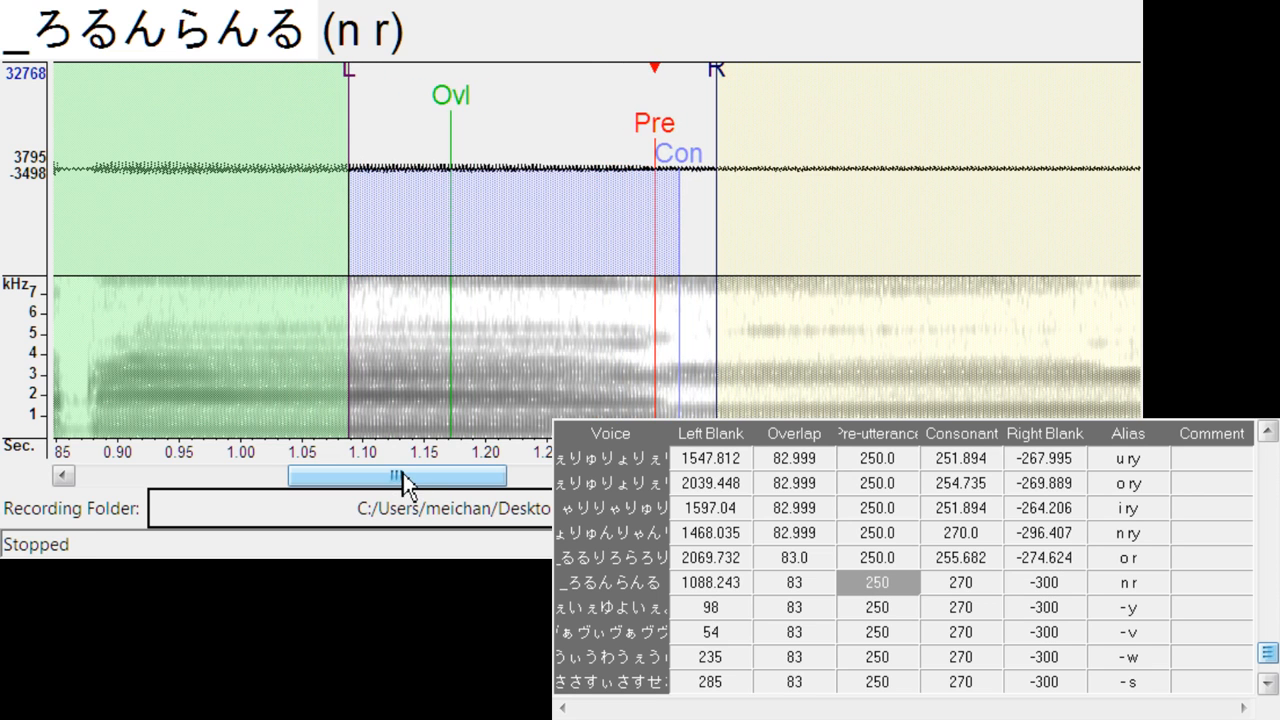
{"action": "mouse_move", "coordinate": [403, 478]}
{"action": "left_mouse_down"}
{"action": "mouse_move", "coordinate": [239, 493]}
{"action": "mouse_move", "coordinate": [390, 482]}
{"action": "mouse_move", "coordinate": [456, 505]}
{"action": "left_mouse_up"}
{"action": "mouse_move", "coordinate": [404, 122]}
{"action": "left_mouse_down"}
{"action": "mouse_move", "coordinate": [820, 151]}
{"action": "mouse_move", "coordinate": [963, 130]}
{"action": "mouse_move", "coordinate": [940, 131]}
{"action": "left_mouse_up"}
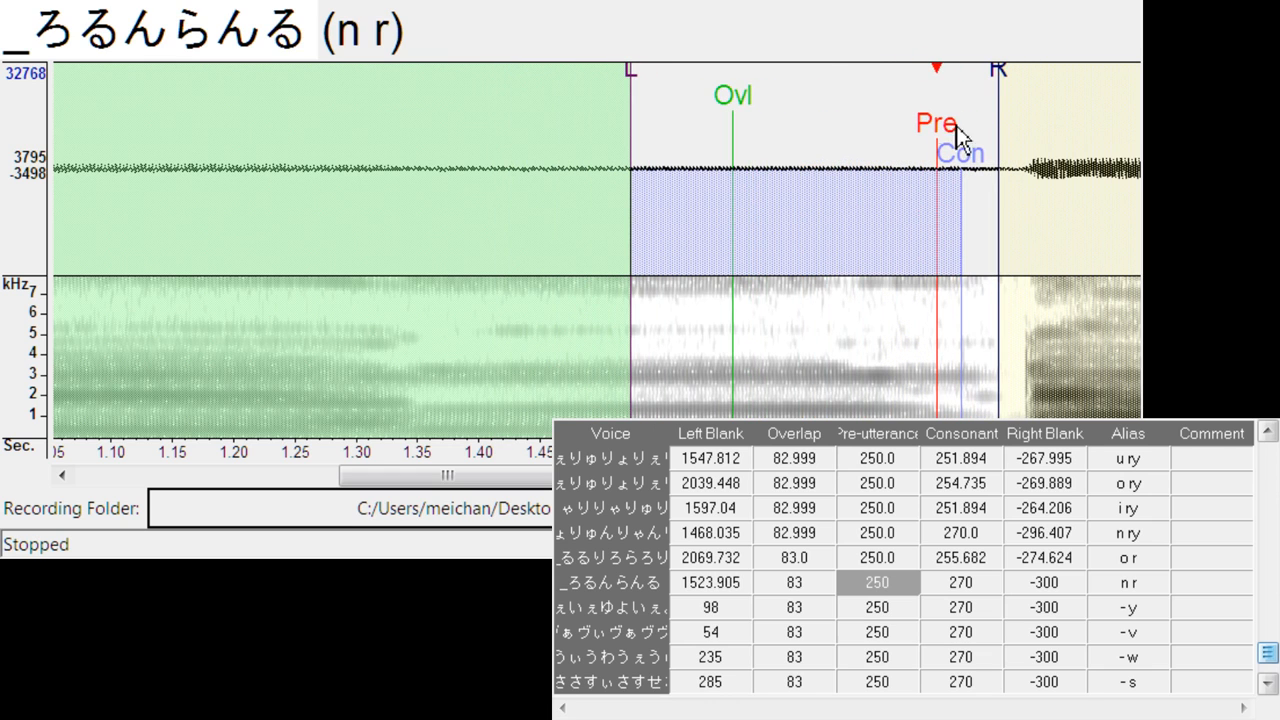
{"action": "left_click_drag", "start_coordinate": [998, 72], "coordinate": [993, 90]}
{"action": "left_click_drag", "start_coordinate": [941, 127], "coordinate": [972, 127]}
{"action": "left_click_drag", "start_coordinate": [1027, 70], "coordinate": [1019, 78]}
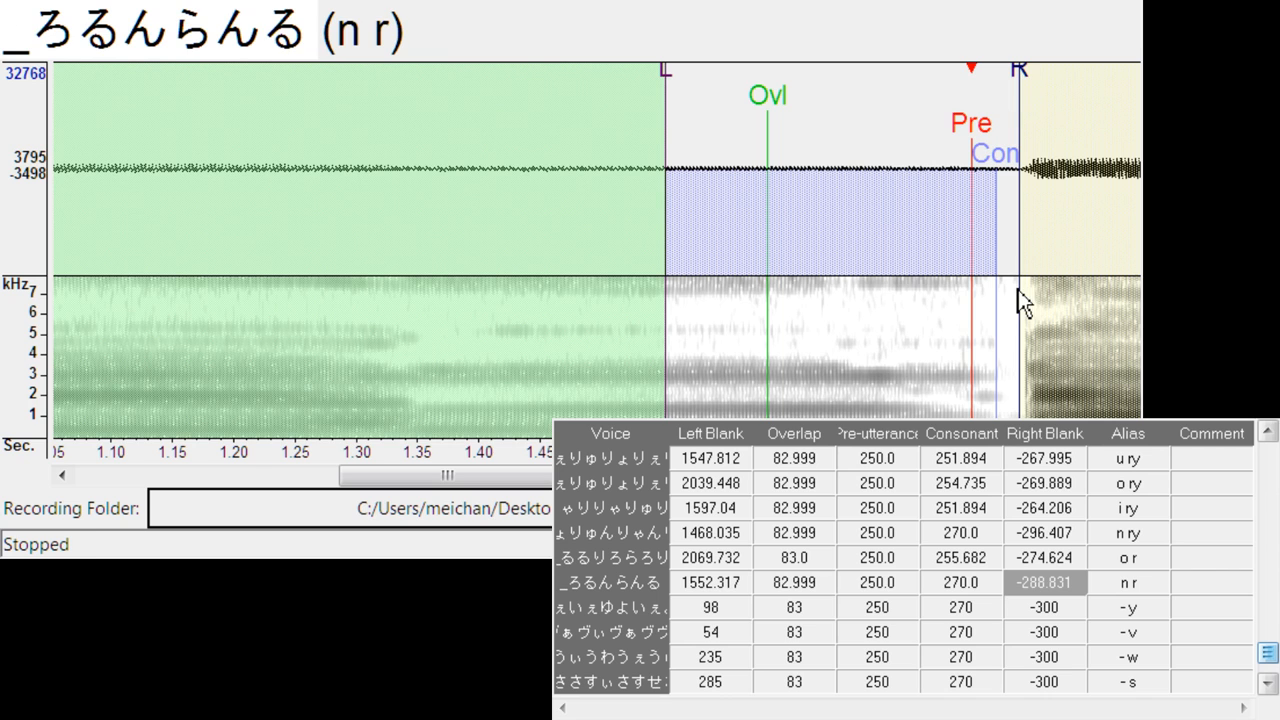
- Align - y at left blank about 73.9 and right blank about -311.6, and listen to the sample
{"action": "key", "text": "Down"}
{"action": "left_click_drag", "start_coordinate": [491, 124], "coordinate": [454, 145]}
{"action": "key", "text": "space"}
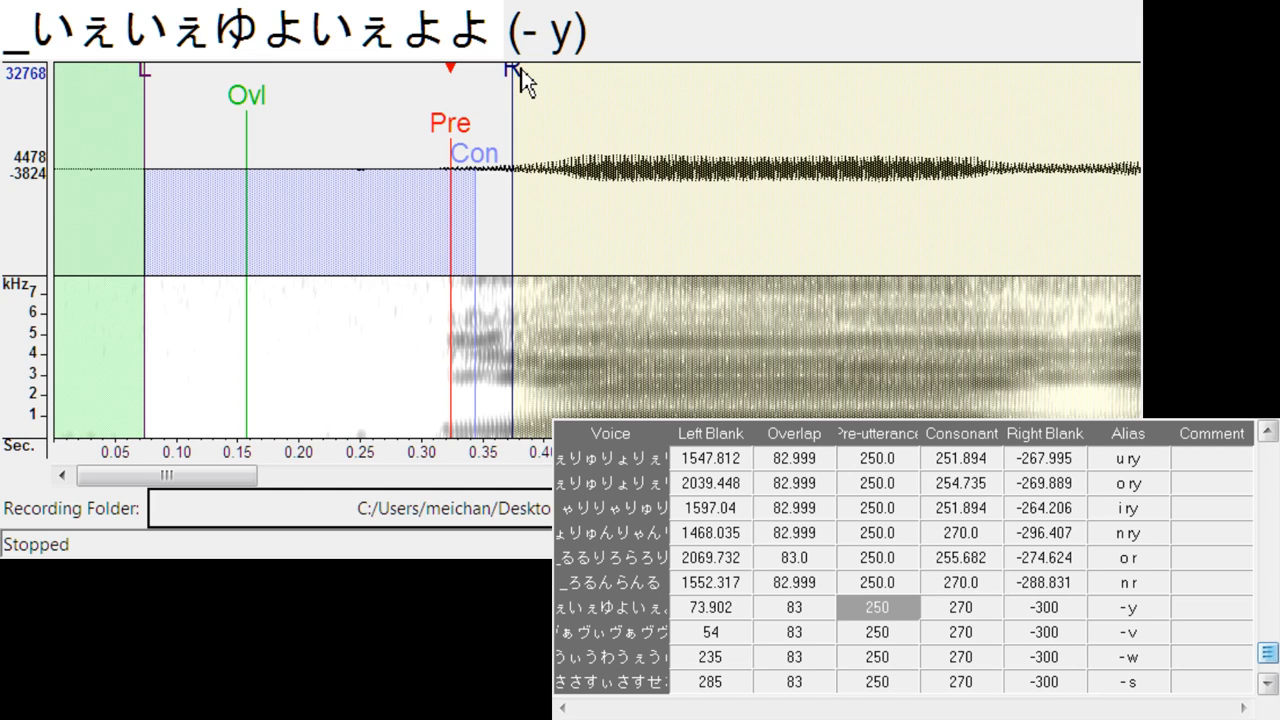
{"action": "left_click_drag", "start_coordinate": [517, 78], "coordinate": [531, 80]}
{"action": "key", "text": "space"}
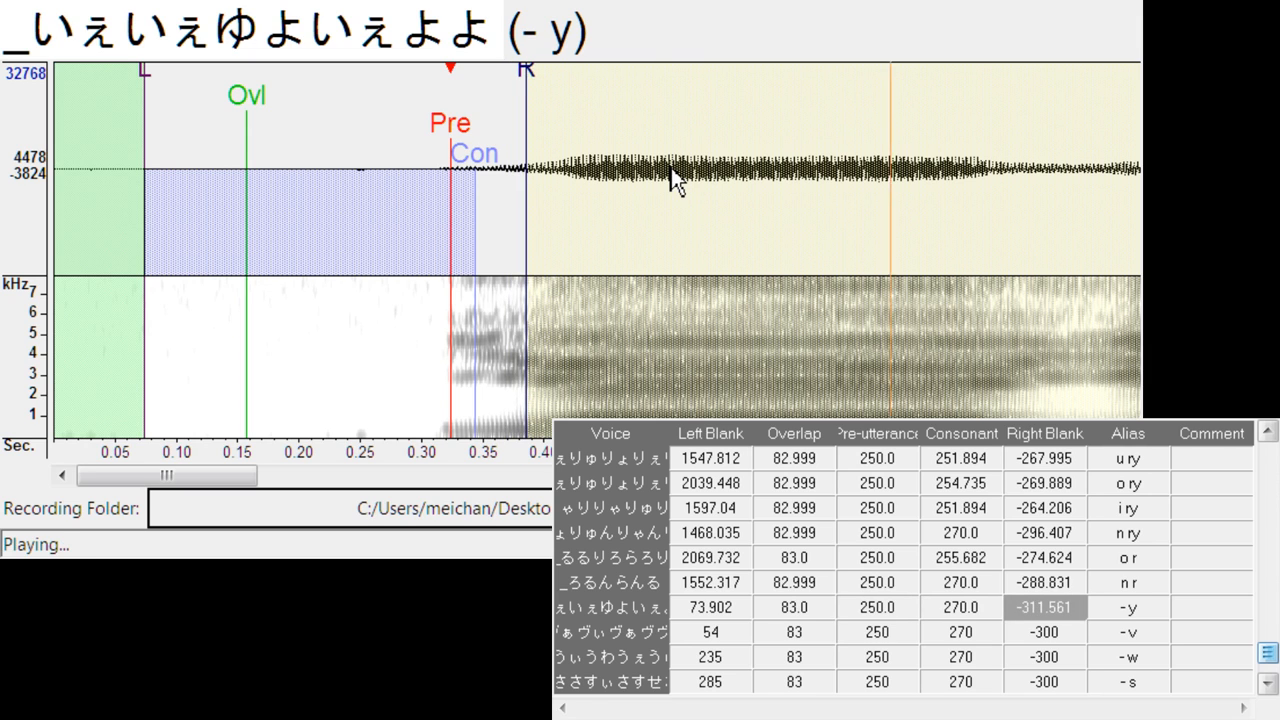
- Align - v at left blank 0, overlap about 59.3, pre-utterance about 226.3, consonant about 246.3 and right blank about -269.9
{"action": "key", "text": "Down"}
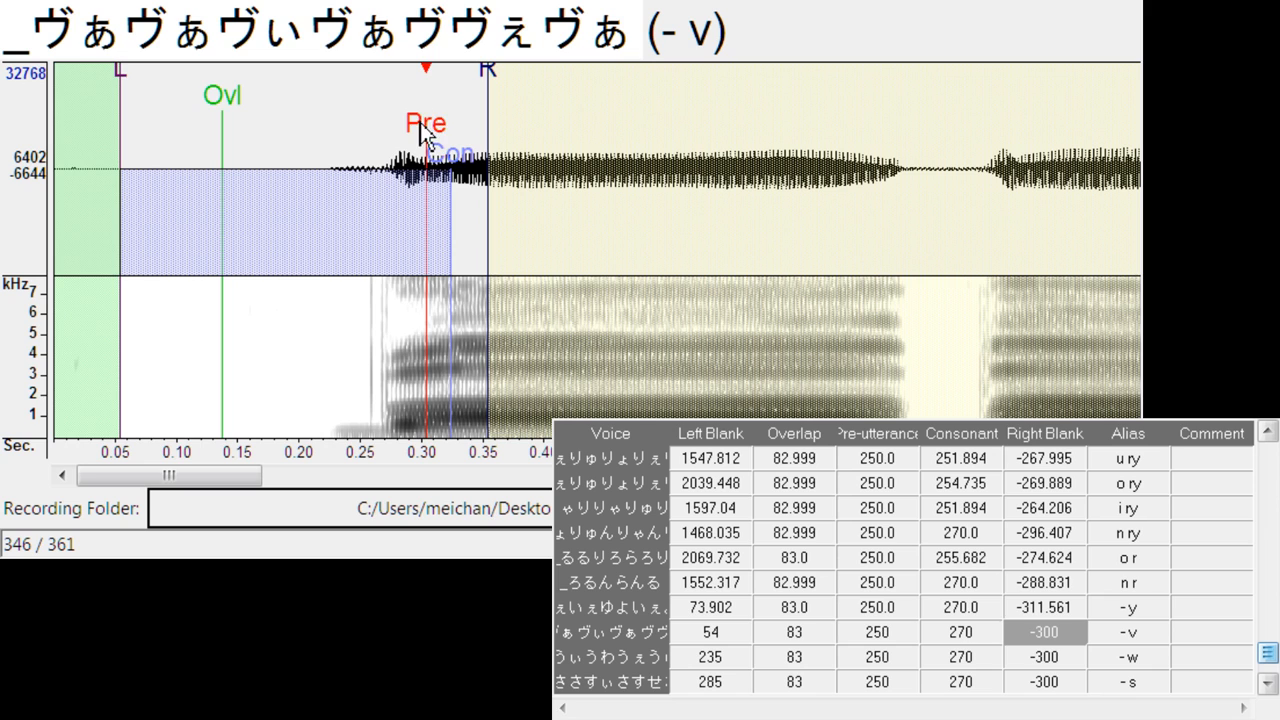
{"action": "left_click_drag", "start_coordinate": [421, 130], "coordinate": [335, 165]}
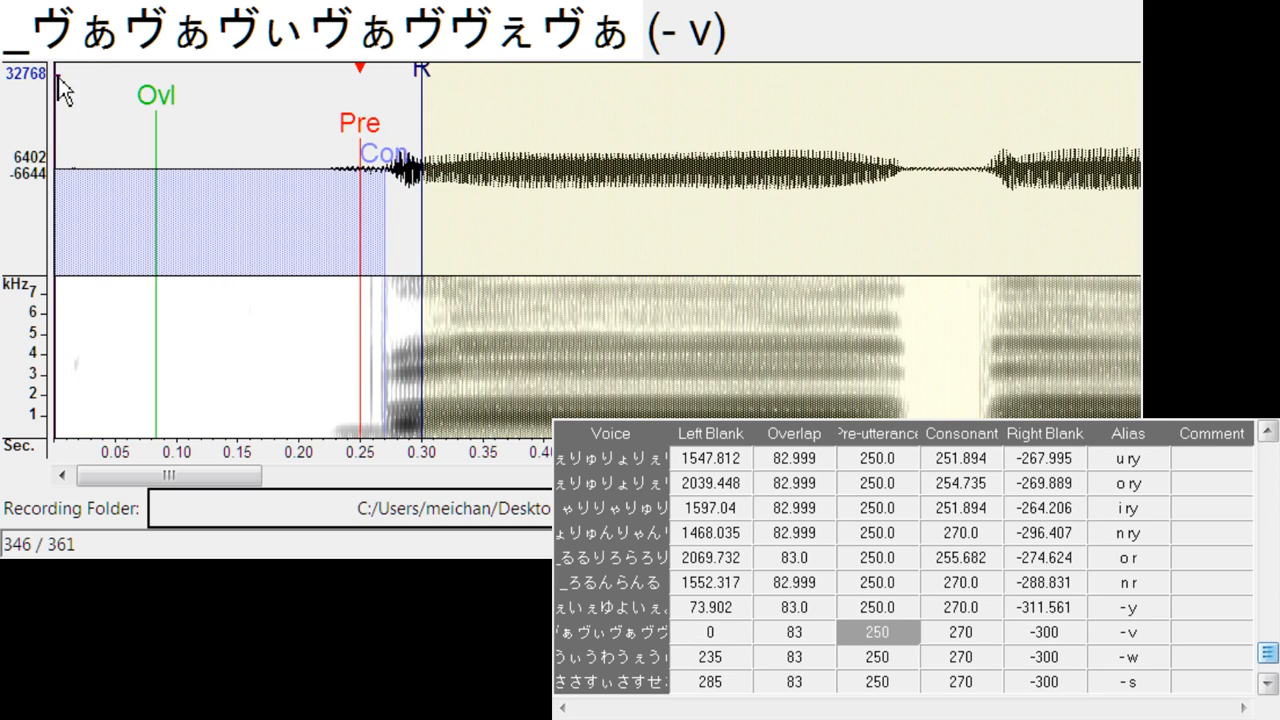
{"action": "left_click_drag", "start_coordinate": [57, 77], "coordinate": [86, 78]}
{"action": "left_click_drag", "start_coordinate": [362, 133], "coordinate": [334, 143]}
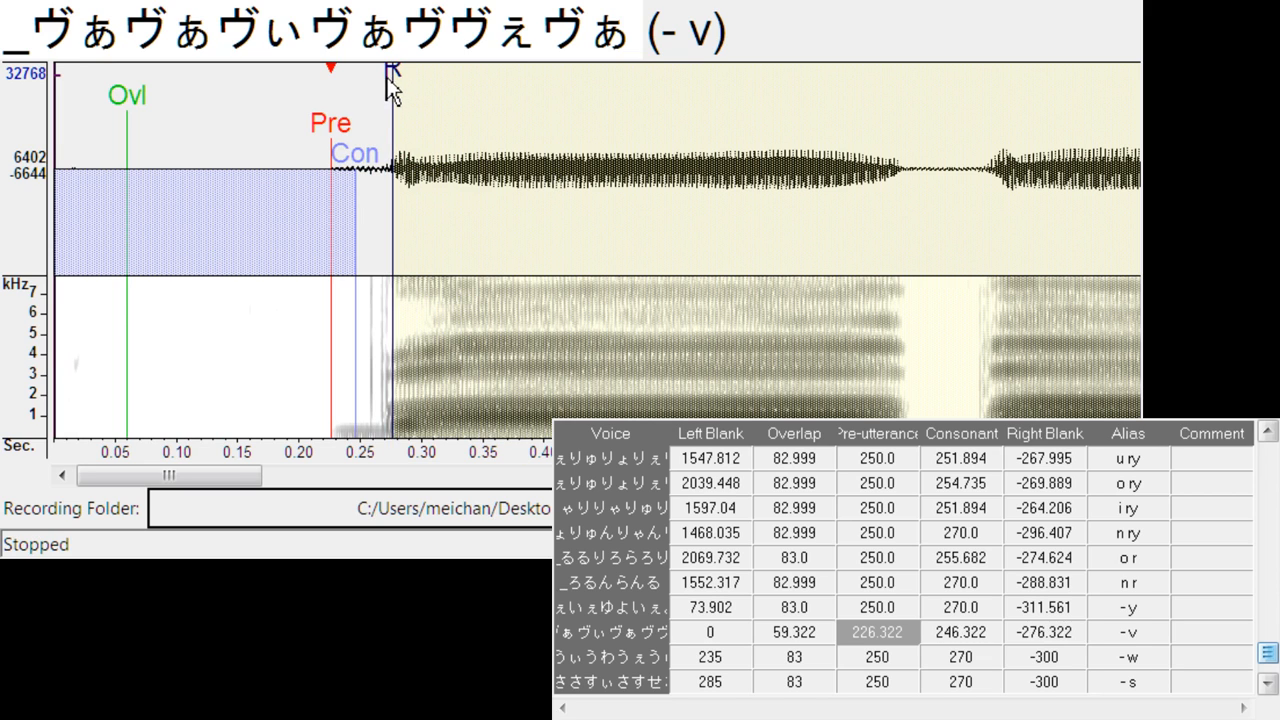
{"action": "left_click_drag", "start_coordinate": [387, 77], "coordinate": [389, 78]}
- Align - w at left blank about 243.4 and right blank about -288.8, and - s at left blank about 48.3
{"action": "key", "text": "Down"}
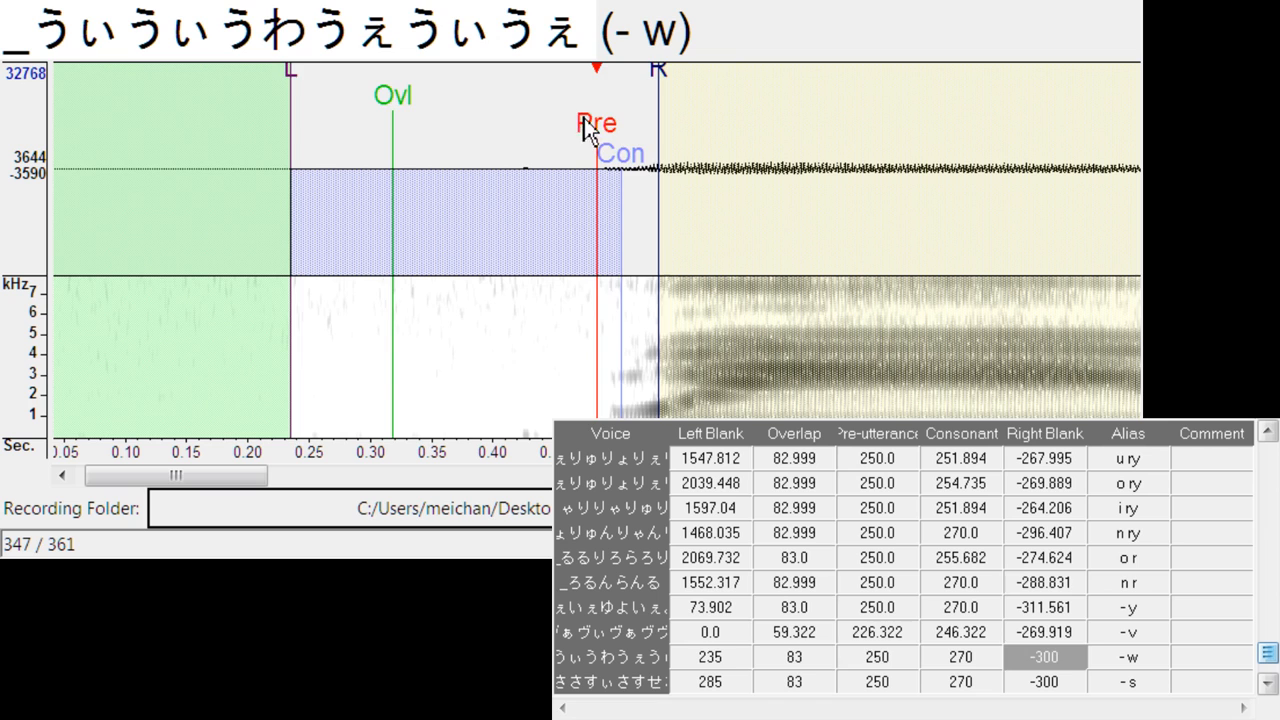
{"action": "mouse_move", "coordinate": [591, 126]}
{"action": "left_mouse_down"}
{"action": "mouse_move", "coordinate": [607, 140]}
{"action": "mouse_move", "coordinate": [611, 129]}
{"action": "left_mouse_up"}
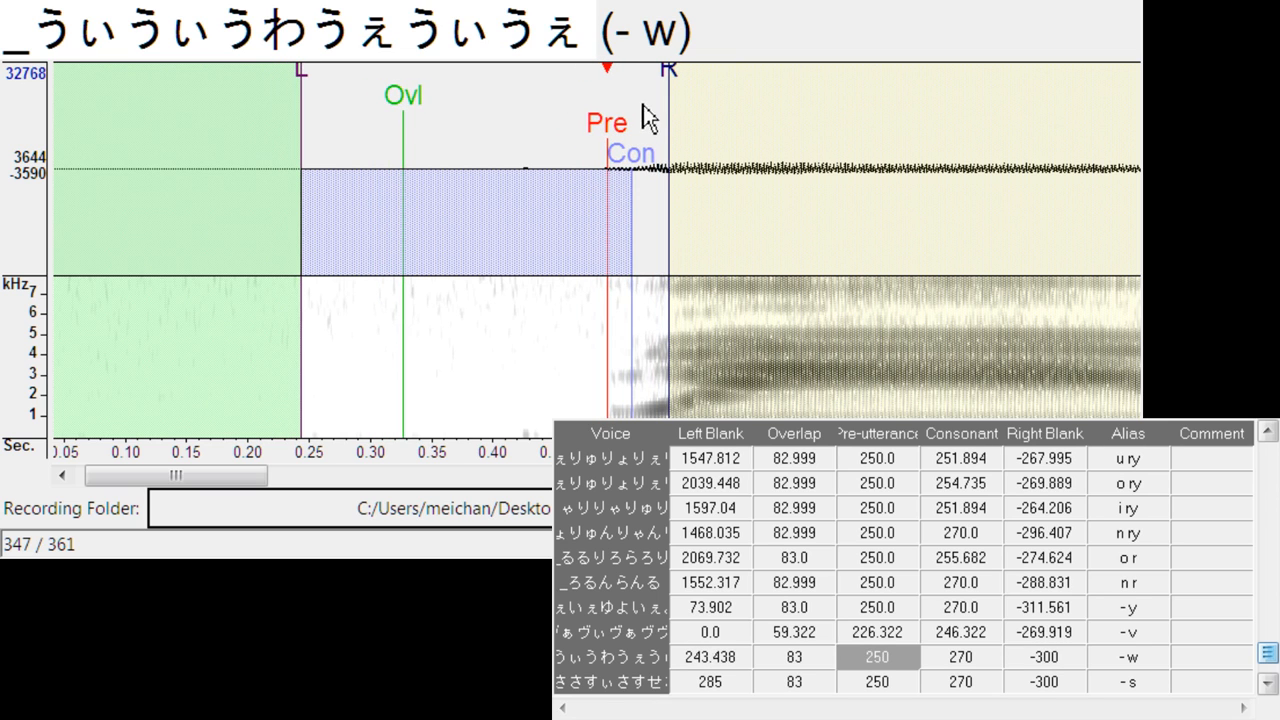
{"action": "left_click_drag", "start_coordinate": [669, 85], "coordinate": [658, 85]}
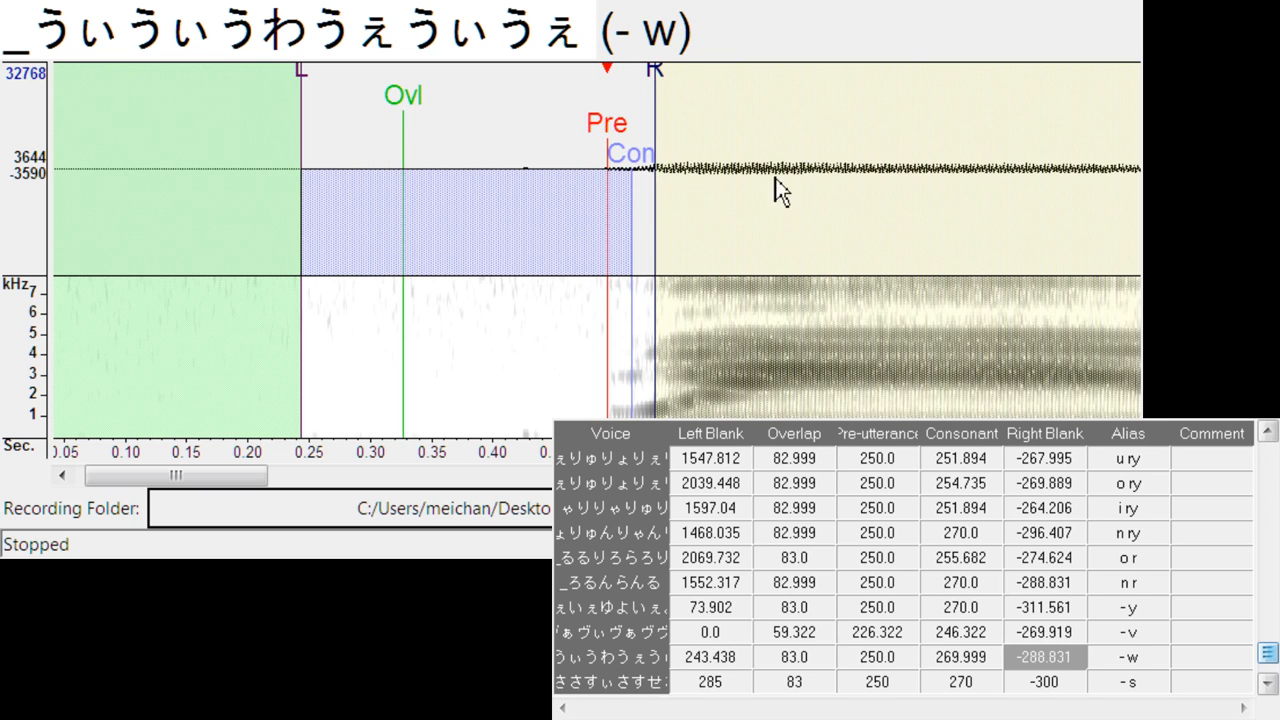
{"action": "key", "text": "Down"}
{"action": "mouse_move", "coordinate": [609, 124]}
{"action": "left_mouse_down"}
{"action": "mouse_move", "coordinate": [294, 126]}
{"action": "mouse_move", "coordinate": [330, 116]}
{"action": "mouse_move", "coordinate": [311, 102]}
{"action": "left_mouse_up"}
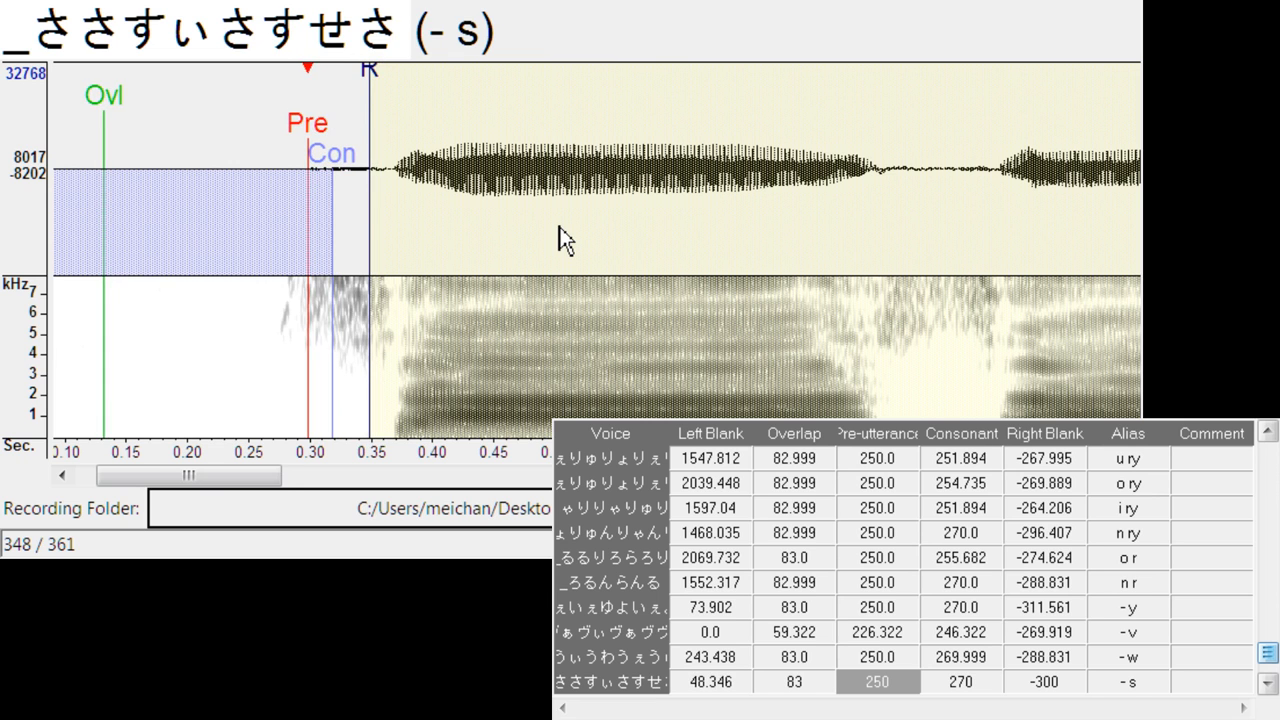
- Align - z at left blank about 83.4, consonant 260.4, right blank -286.0, and - sh at left blank 28.5, consonant 284.1, right blank -334.3
{"action": "key", "text": "Down"}
{"action": "mouse_move", "coordinate": [596, 124]}
{"action": "left_mouse_down"}
{"action": "mouse_move", "coordinate": [339, 123]}
{"action": "mouse_move", "coordinate": [354, 155]}
{"action": "left_mouse_up"}
{"action": "left_click_drag", "start_coordinate": [397, 84], "coordinate": [384, 88]}
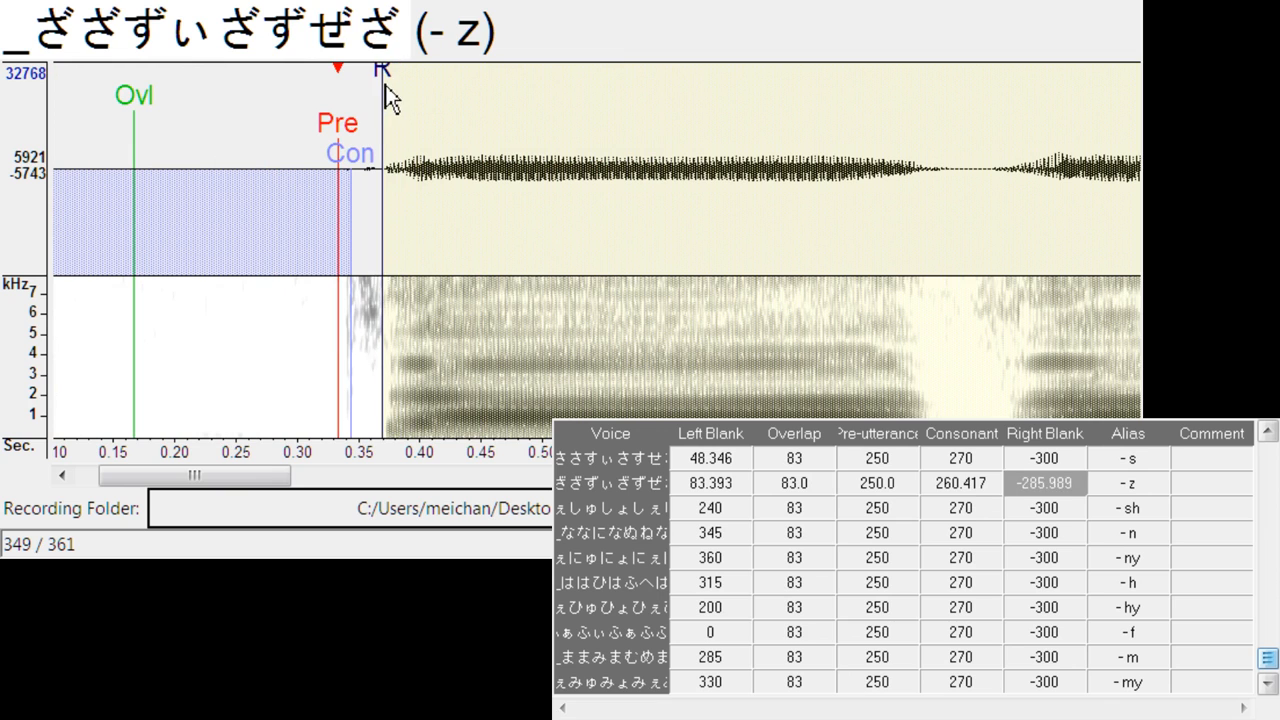
{"action": "key", "text": "Down"}
{"action": "left_click_drag", "start_coordinate": [577, 122], "coordinate": [341, 110]}
{"action": "left_click_drag", "start_coordinate": [416, 62], "coordinate": [444, 86]}
{"action": "left_click_drag", "start_coordinate": [370, 165], "coordinate": [381, 168]}
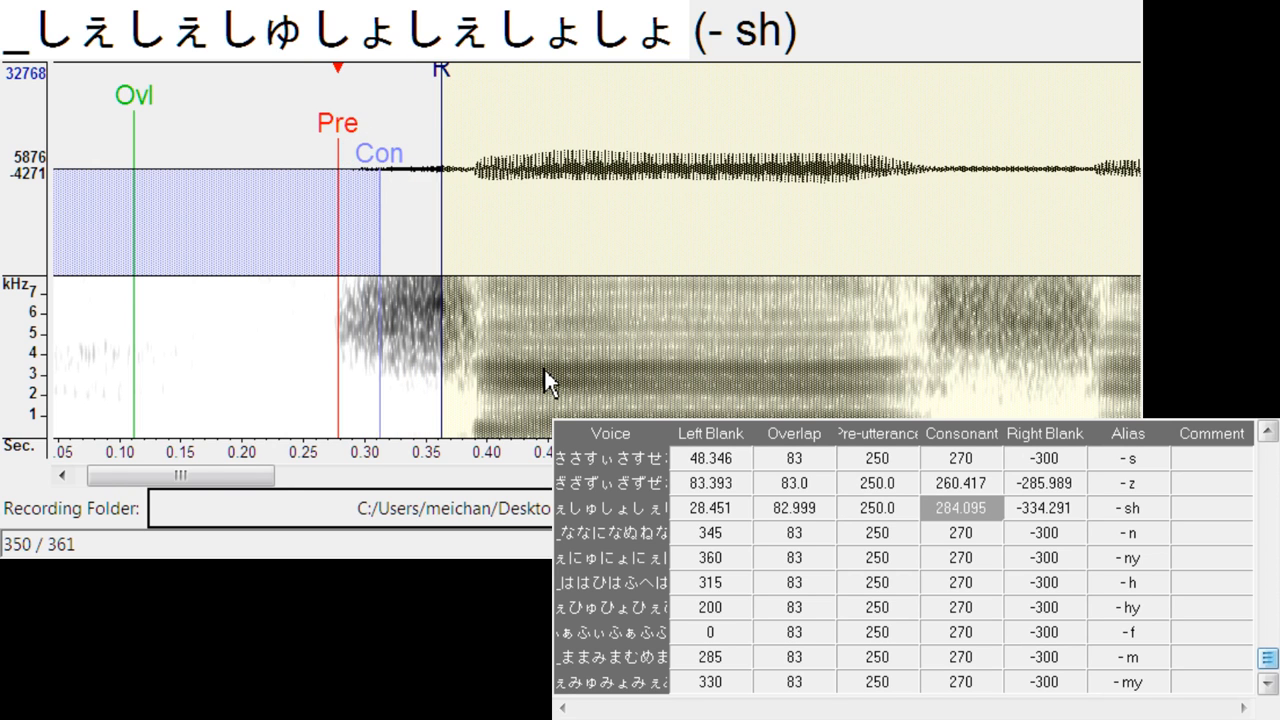
- Align - n at left blank about 142.1, consonant 255.7, right blank -283.1, and - ny at left blank 154.4, consonant 255.7, right blank -279.4
{"action": "key", "text": "Down"}
{"action": "mouse_move", "coordinate": [600, 130]}
{"action": "left_mouse_down"}
{"action": "mouse_move", "coordinate": [603, 140]}
{"action": "mouse_move", "coordinate": [418, 178]}
{"action": "mouse_move", "coordinate": [350, 185]}
{"action": "mouse_move", "coordinate": [355, 174]}
{"action": "left_mouse_up"}
{"action": "left_click", "coordinate": [356, 175]}
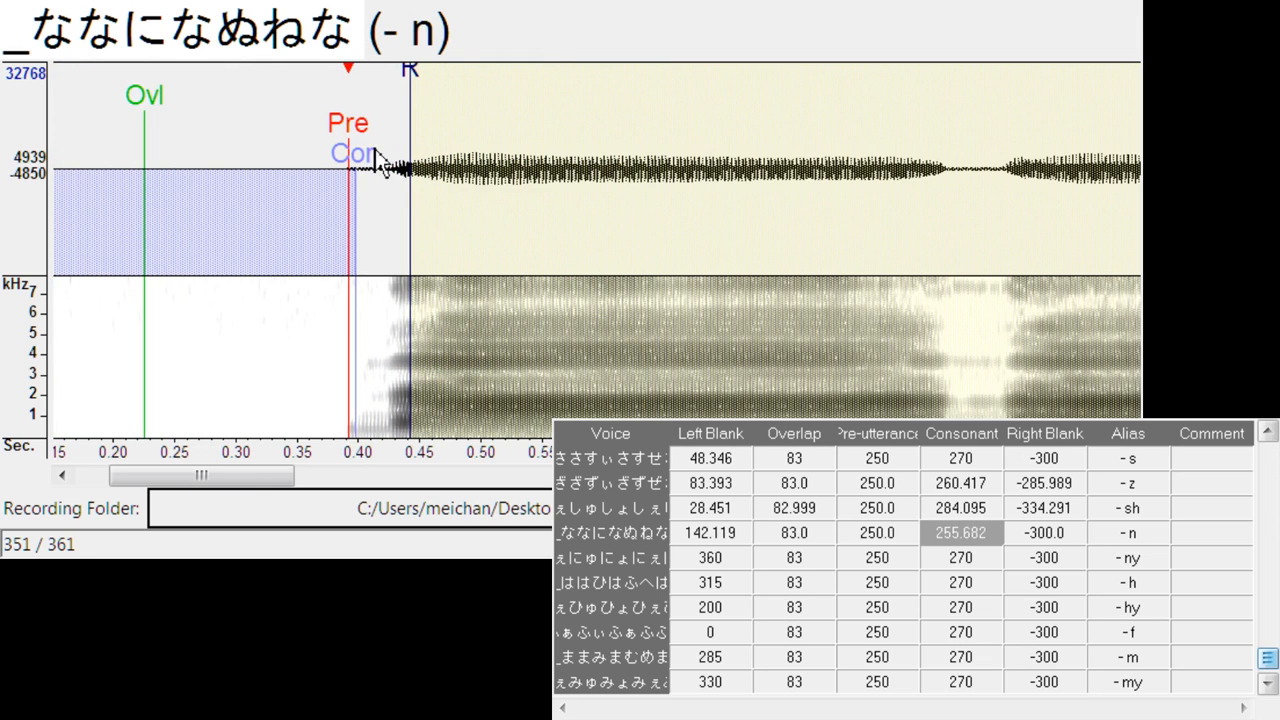
{"action": "left_click_drag", "start_coordinate": [409, 80], "coordinate": [390, 80]}
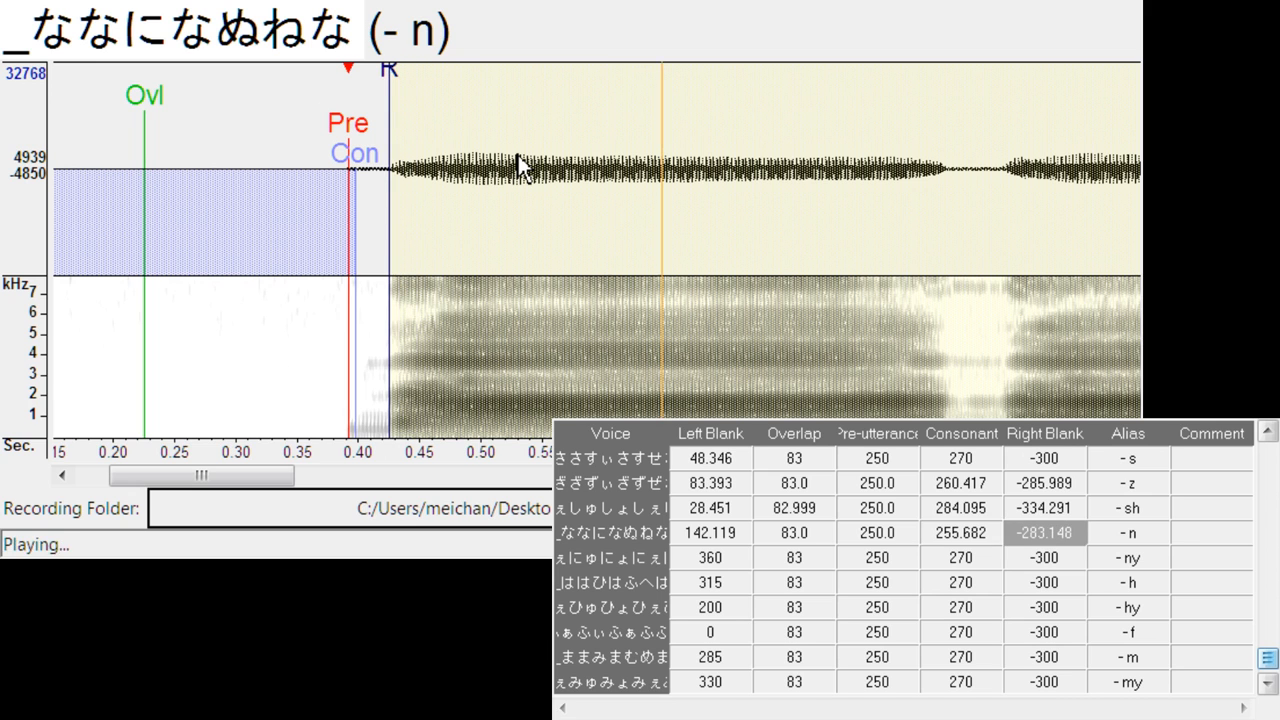
{"action": "key", "text": "Down"}
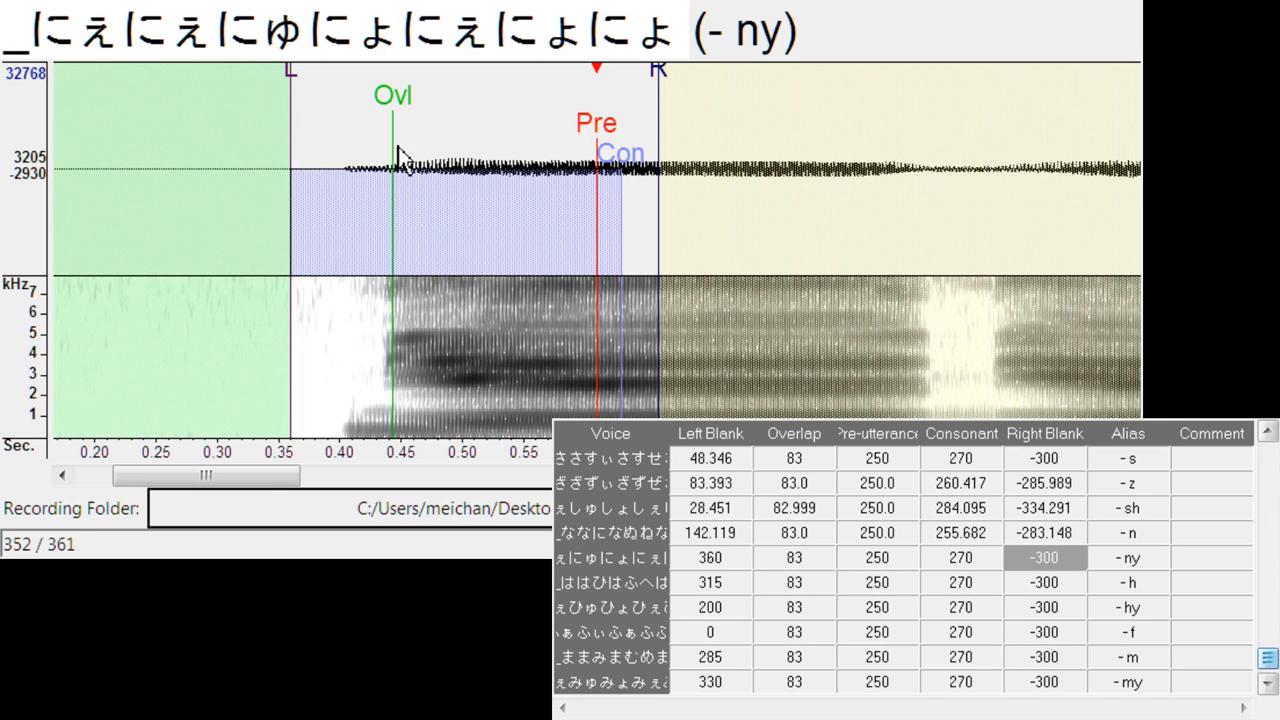
{"action": "mouse_move", "coordinate": [586, 130]}
{"action": "left_mouse_down"}
{"action": "mouse_move", "coordinate": [336, 142]}
{"action": "mouse_move", "coordinate": [349, 139]}
{"action": "mouse_move", "coordinate": [352, 169]}
{"action": "left_mouse_up"}
{"action": "left_click_drag", "start_coordinate": [410, 95], "coordinate": [387, 102]}
- Align - h at left blank about 96.7, consonant about 257.6 and right blank about -286.9
{"action": "key", "text": "Down"}
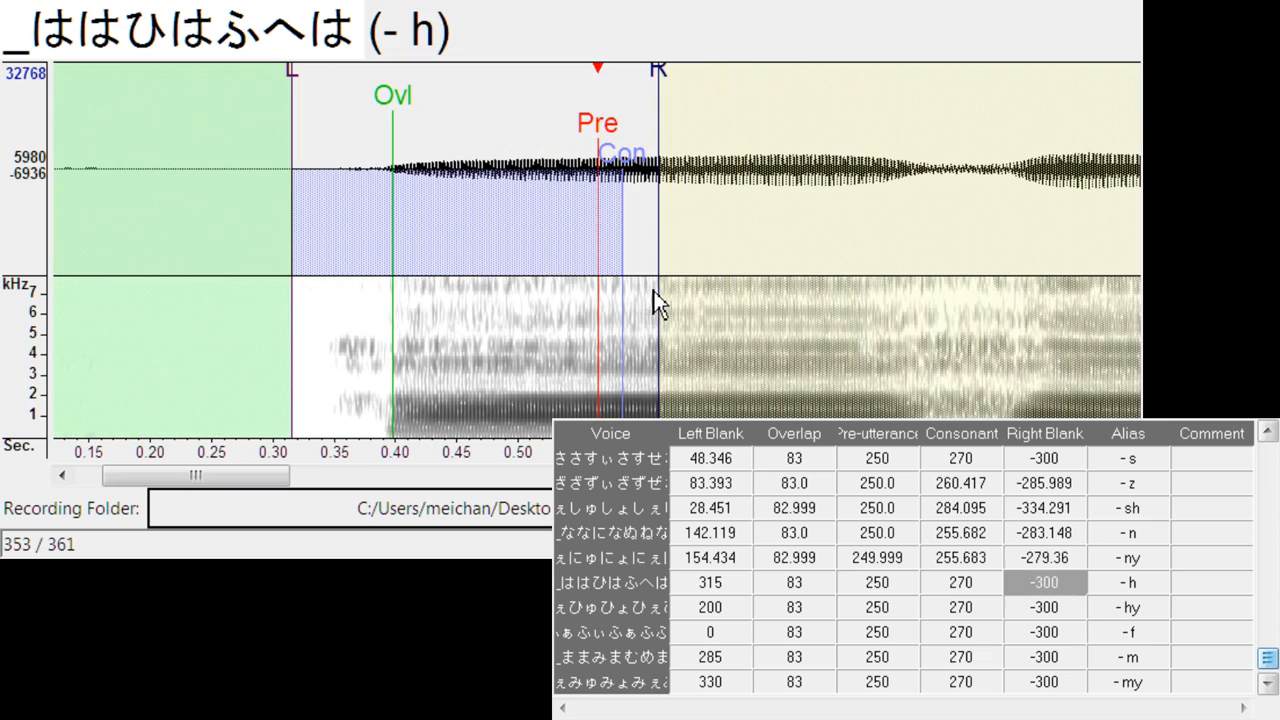
{"action": "mouse_move", "coordinate": [609, 149]}
{"action": "left_mouse_down"}
{"action": "mouse_move", "coordinate": [326, 134]}
{"action": "mouse_move", "coordinate": [350, 185]}
{"action": "left_mouse_up"}
{"action": "left_click_drag", "start_coordinate": [391, 100], "coordinate": [379, 93]}
- Align - hy at left blank about 16.1, overlap 50.8, pre-utterance 217.8, consonant 237.8 and right blank -291.7
{"action": "key", "text": "Down"}
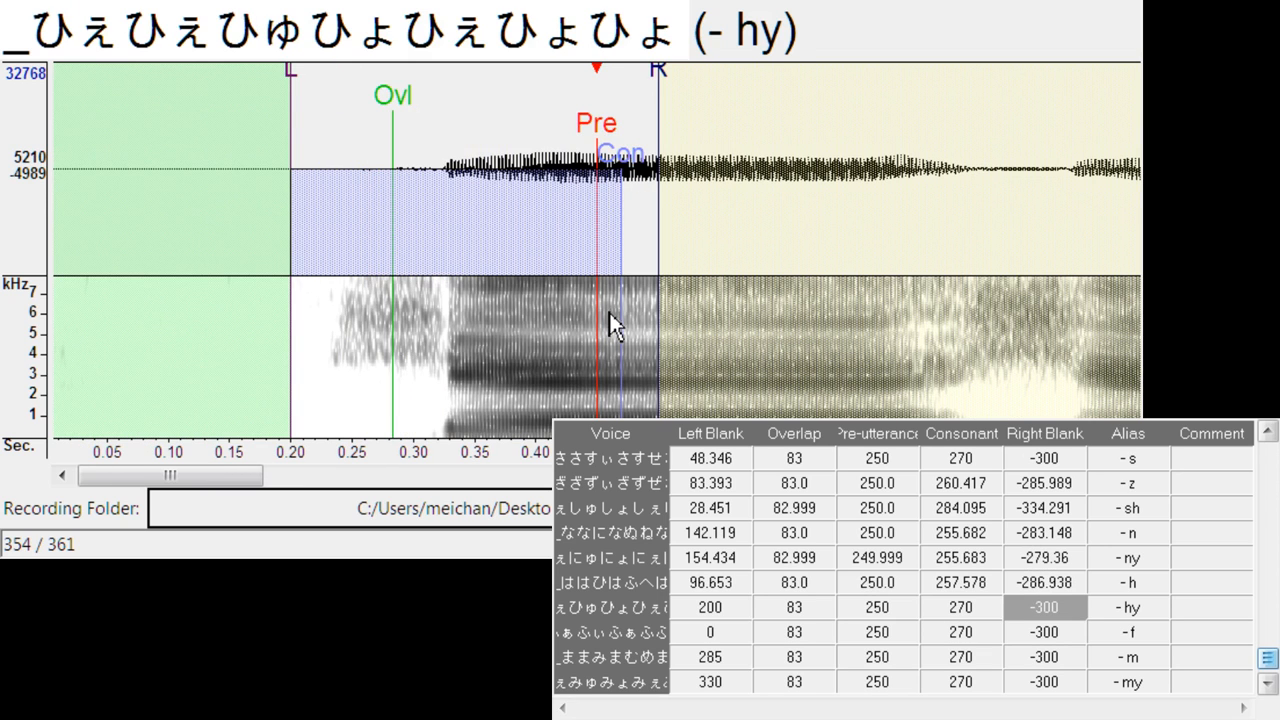
{"action": "left_click_drag", "start_coordinate": [605, 135], "coordinate": [321, 220]}
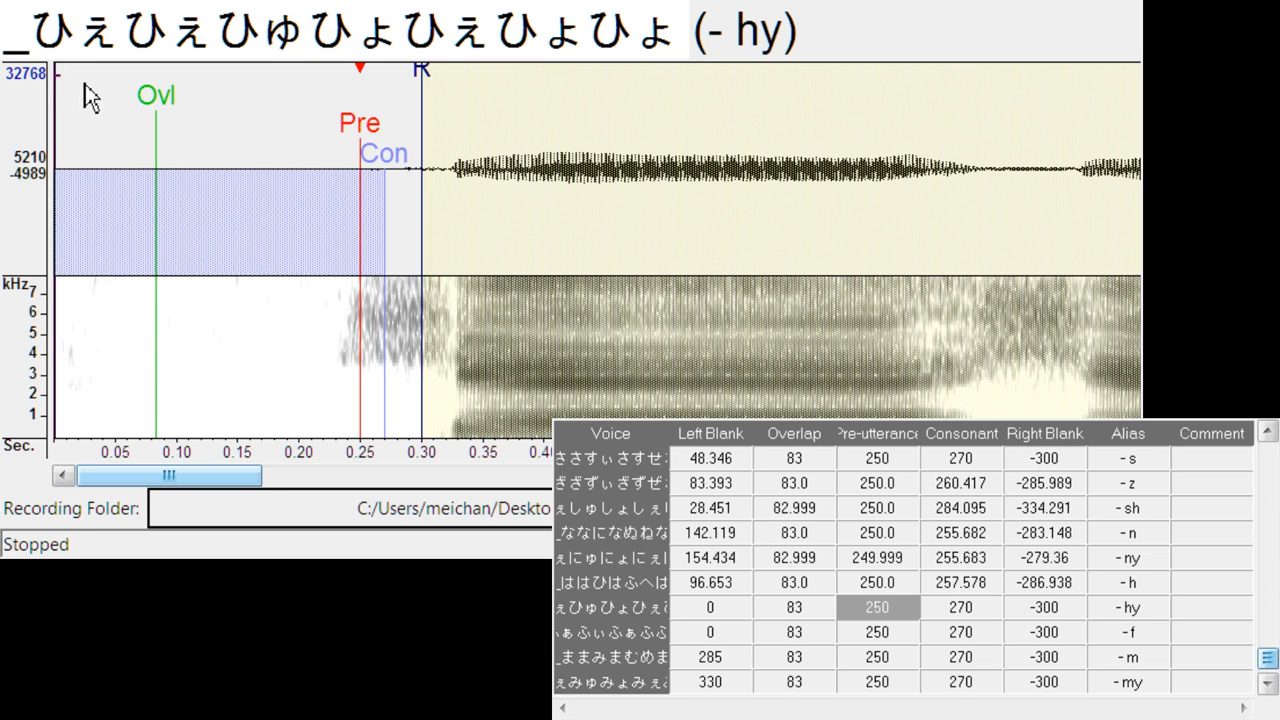
{"action": "left_click_drag", "start_coordinate": [55, 80], "coordinate": [100, 84]}
{"action": "left_click_drag", "start_coordinate": [359, 132], "coordinate": [343, 137]}
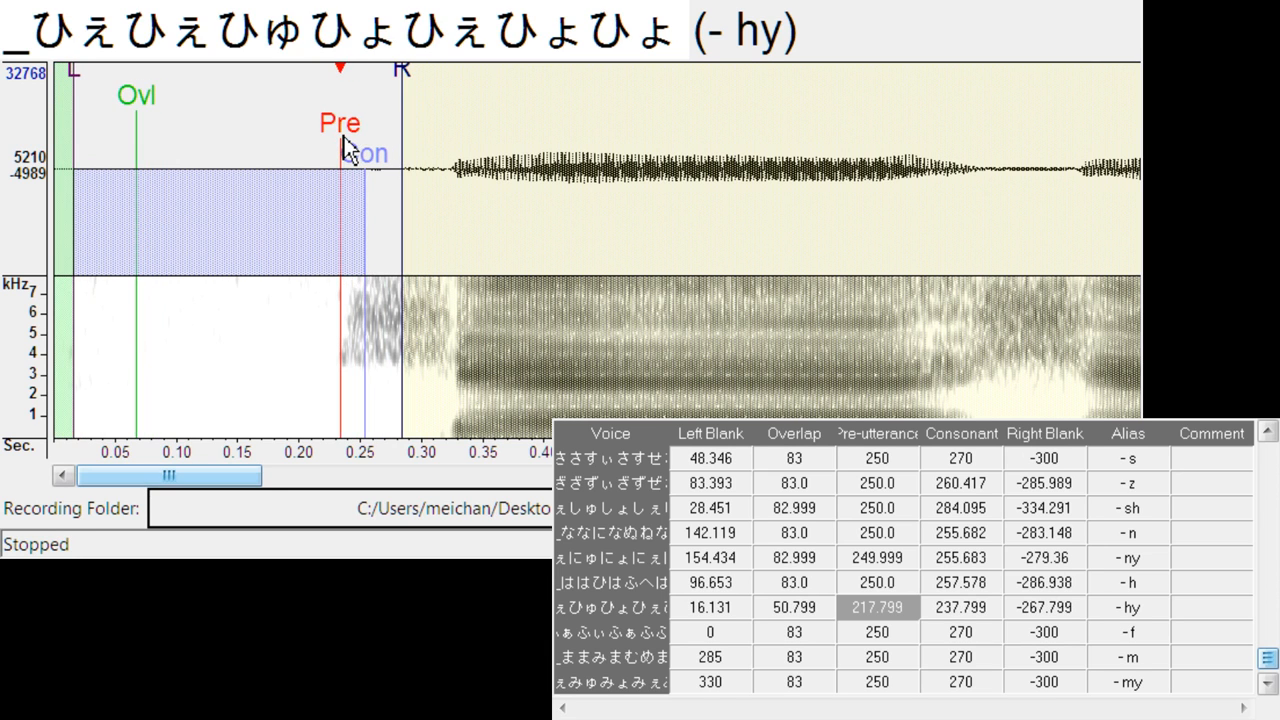
{"action": "left_click_drag", "start_coordinate": [403, 91], "coordinate": [434, 80]}
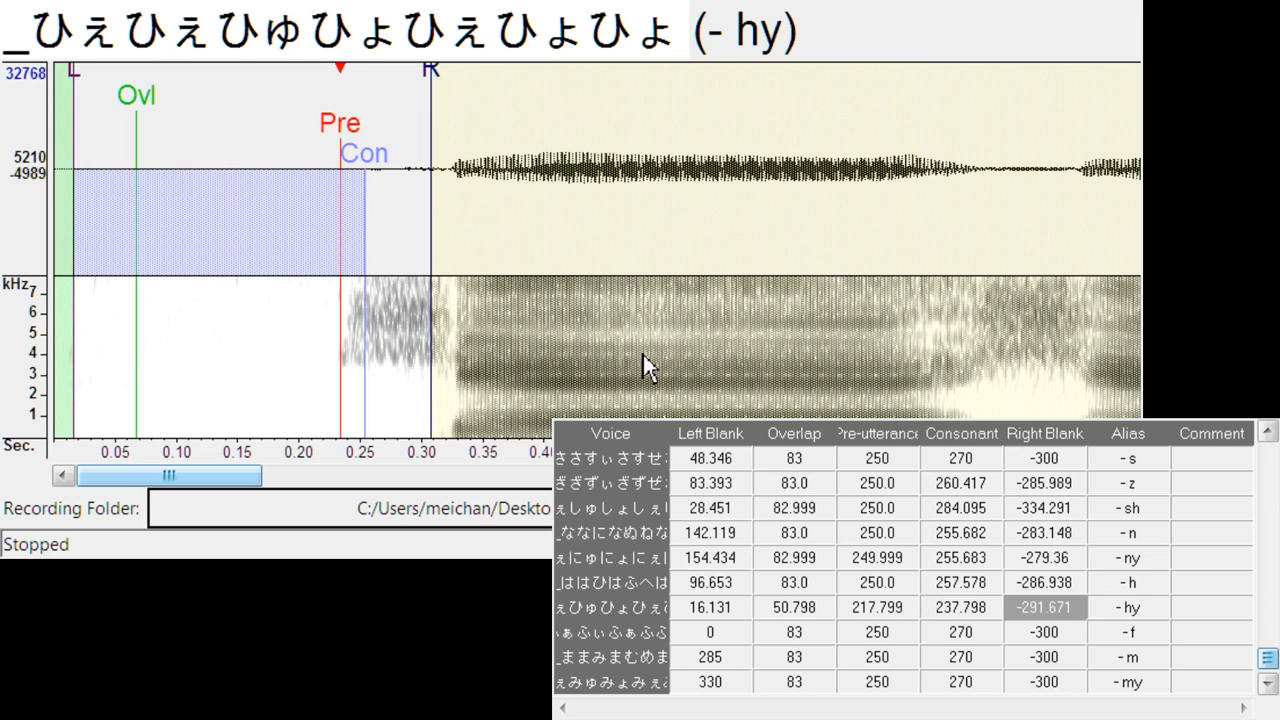
- Align - f at left blank about 22.8, and - m at left blank about 77.7, consonant 261.4 and right blank -274.6
{"action": "key", "text": "Down"}
{"action": "mouse_move", "coordinate": [366, 132]}
{"action": "left_mouse_down"}
{"action": "mouse_move", "coordinate": [406, 134]}
{"action": "mouse_move", "coordinate": [394, 134]}
{"action": "left_mouse_up"}
{"action": "key", "text": "space"}
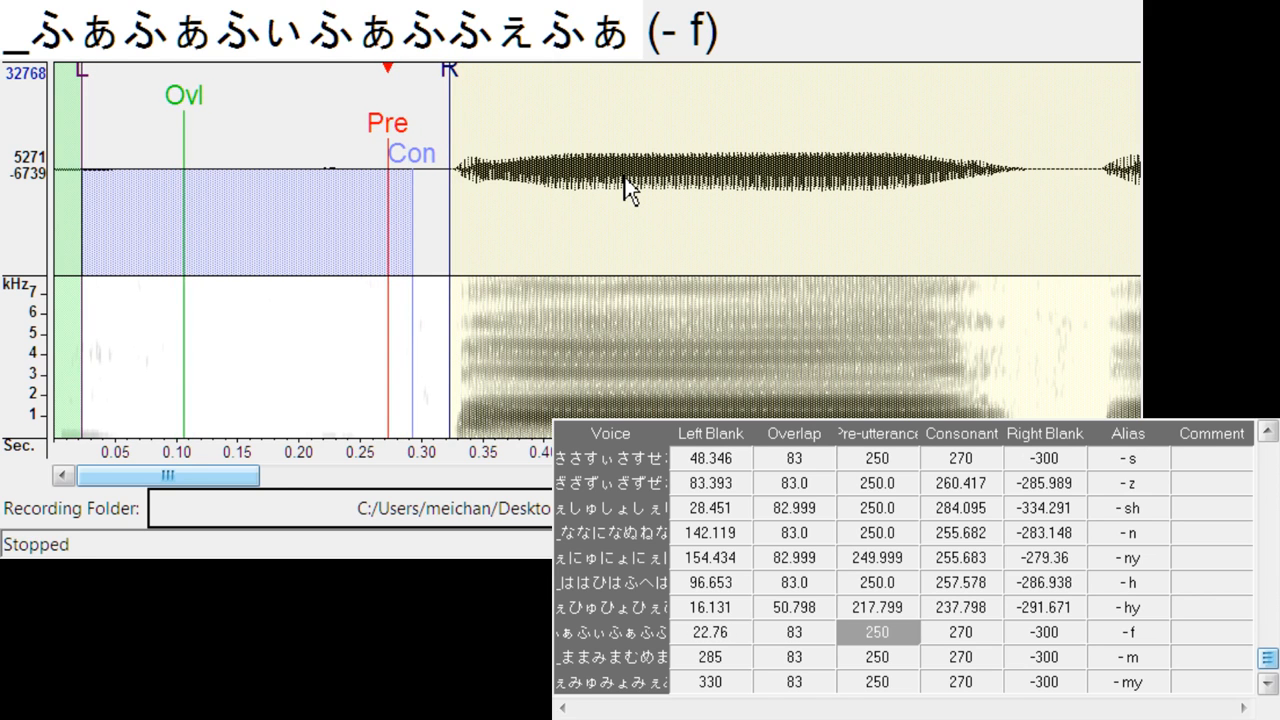
{"action": "key", "text": "Down"}
{"action": "mouse_move", "coordinate": [590, 140]}
{"action": "left_mouse_down"}
{"action": "mouse_move", "coordinate": [350, 148]}
{"action": "mouse_move", "coordinate": [362, 151]}
{"action": "left_mouse_up"}
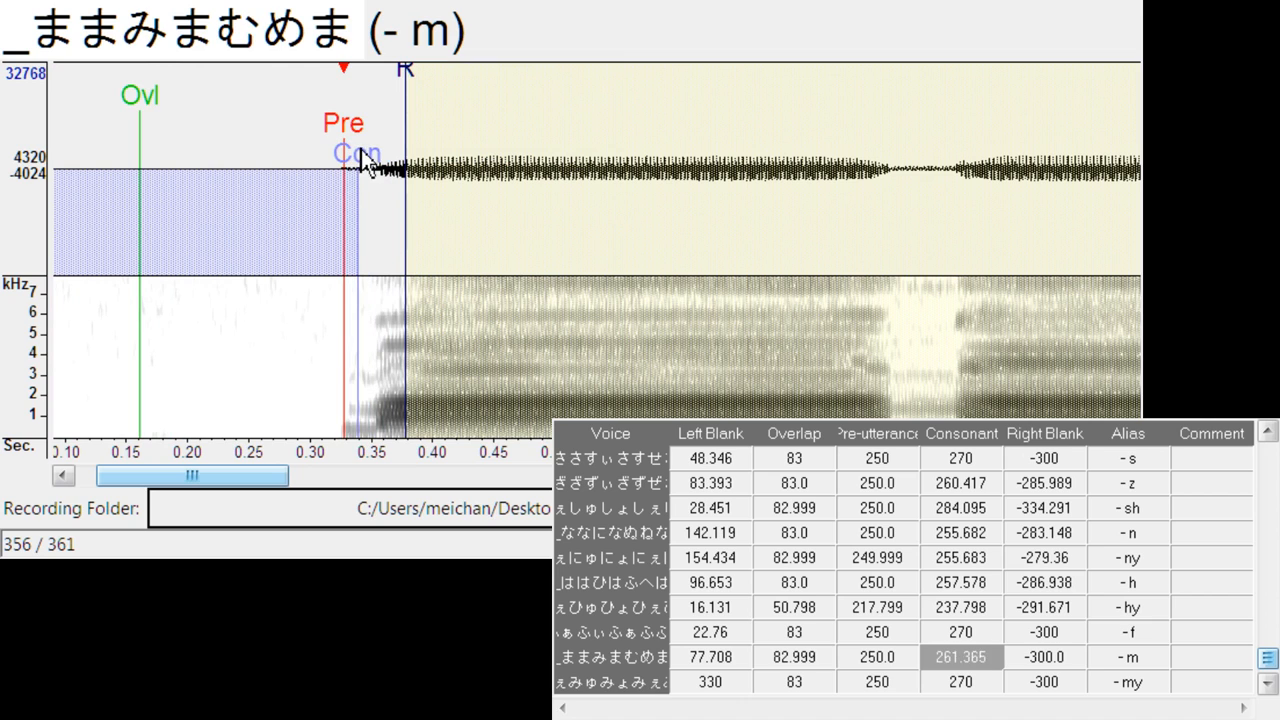
{"action": "left_click_drag", "start_coordinate": [425, 84], "coordinate": [374, 94]}
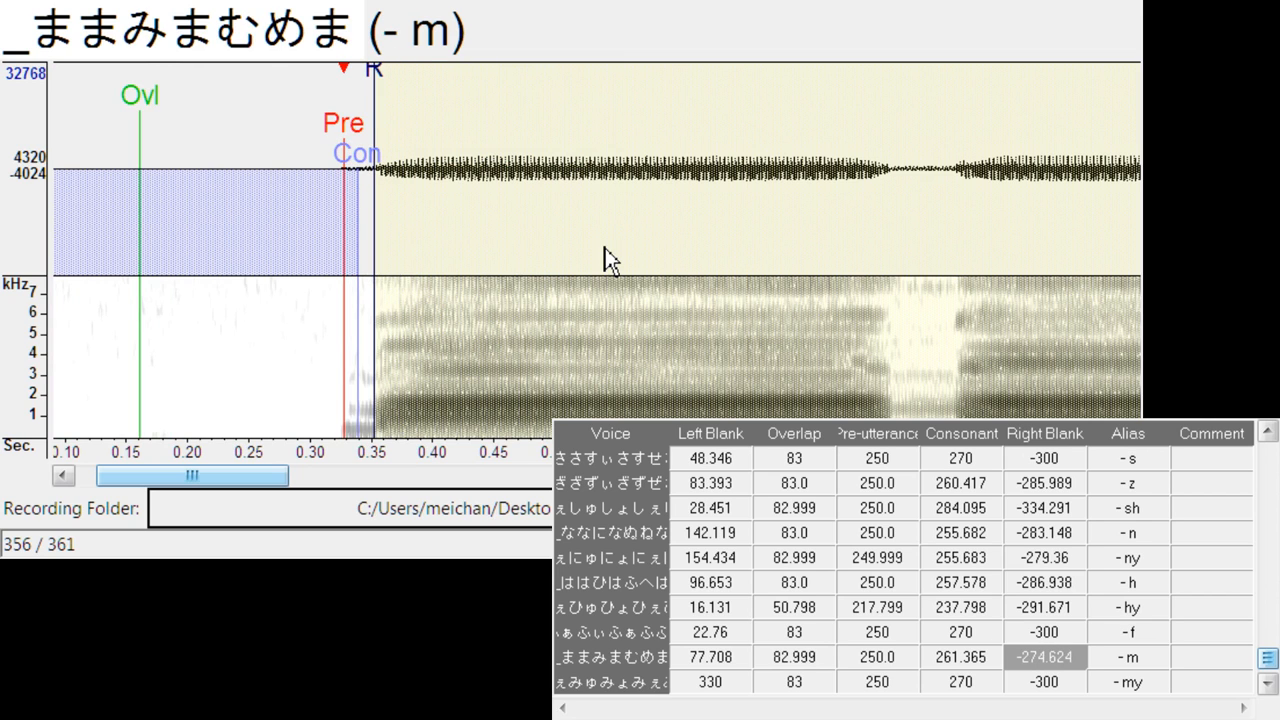
- Align - my at left blank about 126.0, consonant about 258.5 and right blank about -281.3
{"action": "key", "text": "Down"}
{"action": "mouse_move", "coordinate": [598, 145]}
{"action": "left_mouse_down"}
{"action": "mouse_move", "coordinate": [340, 145]}
{"action": "mouse_move", "coordinate": [355, 137]}
{"action": "mouse_move", "coordinate": [360, 163]}
{"action": "left_mouse_up"}
{"action": "left_click_drag", "start_coordinate": [413, 84], "coordinate": [389, 92]}
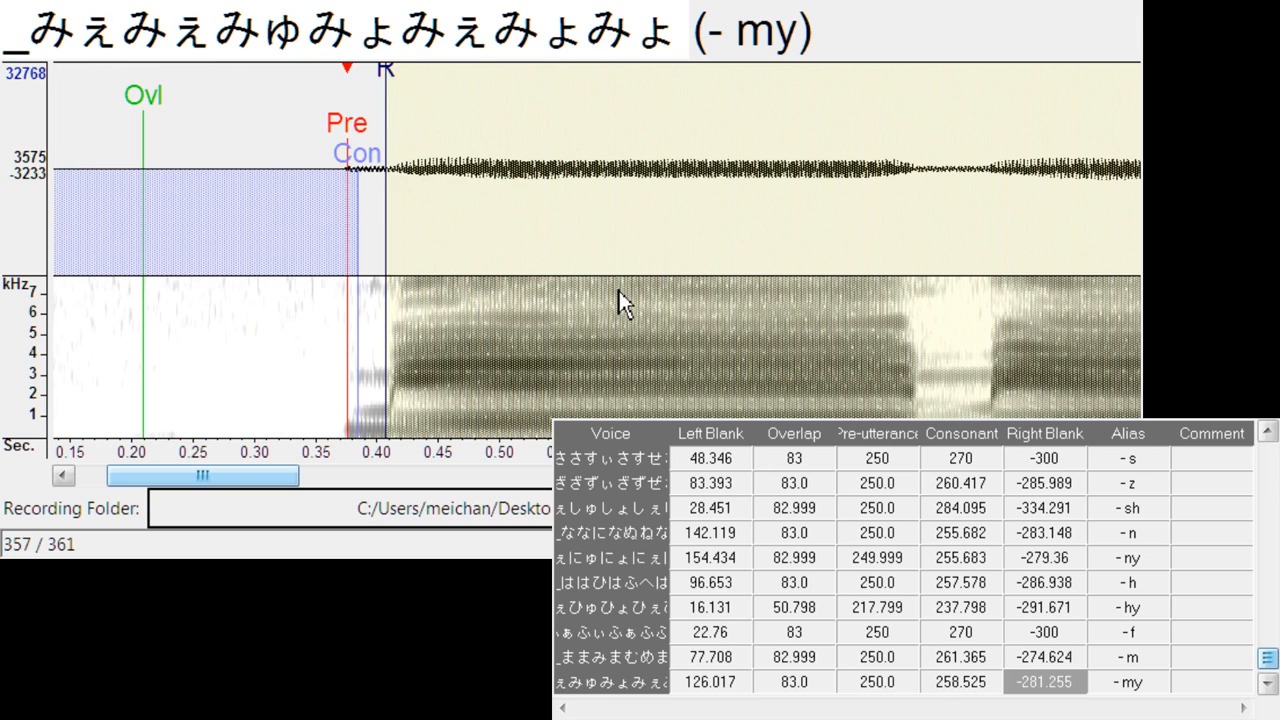
- Look through the breath samples 息1 to 息4, listen to 息4, and return to 息1
{"action": "key", "text": "Down"}
{"action": "key", "text": "Down"}
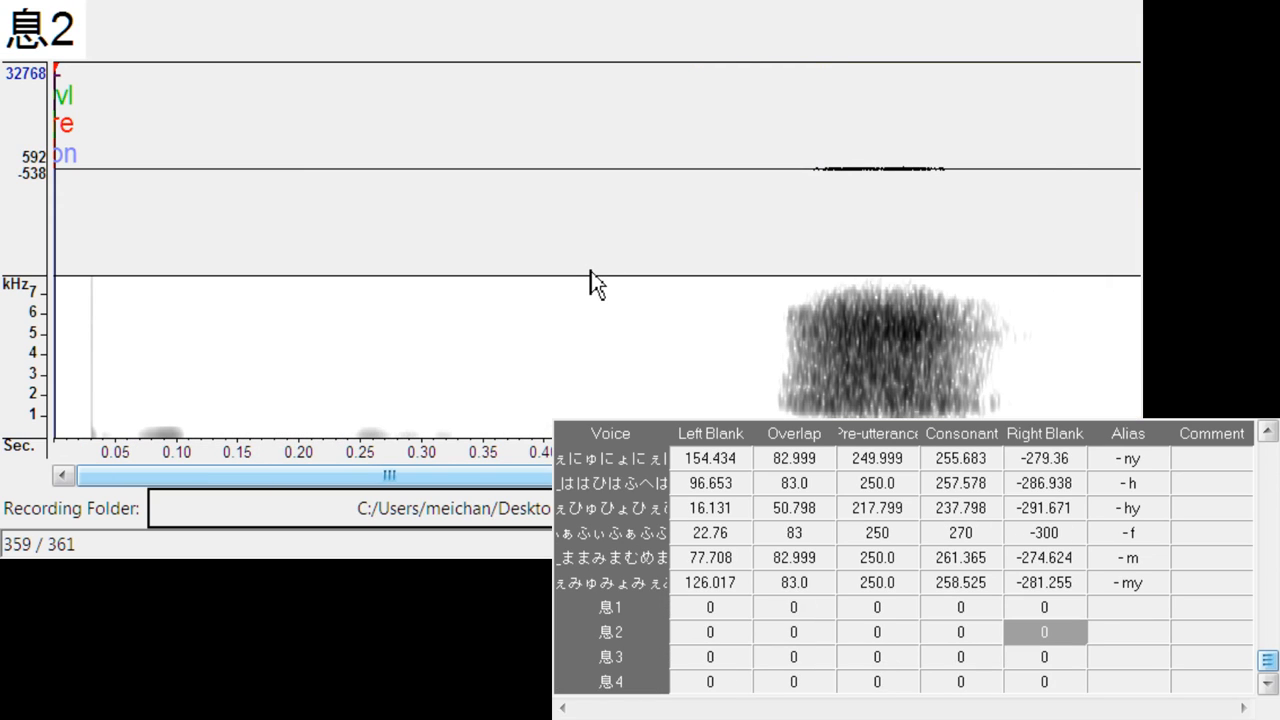
{"action": "key", "text": "Down"}
{"action": "key", "text": "Down"}
{"action": "key", "text": "space"}
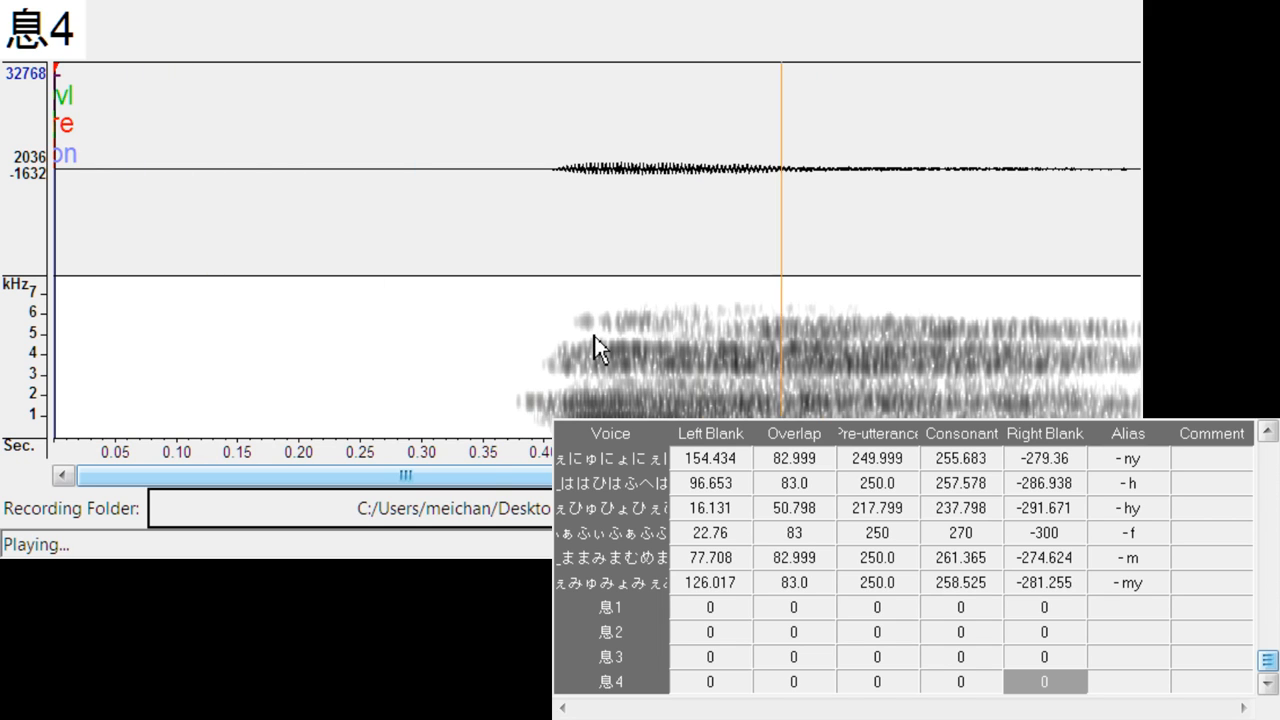
{"action": "key", "text": "Up"}
{"action": "key", "text": "Up"}
{"action": "key", "text": "Up"}
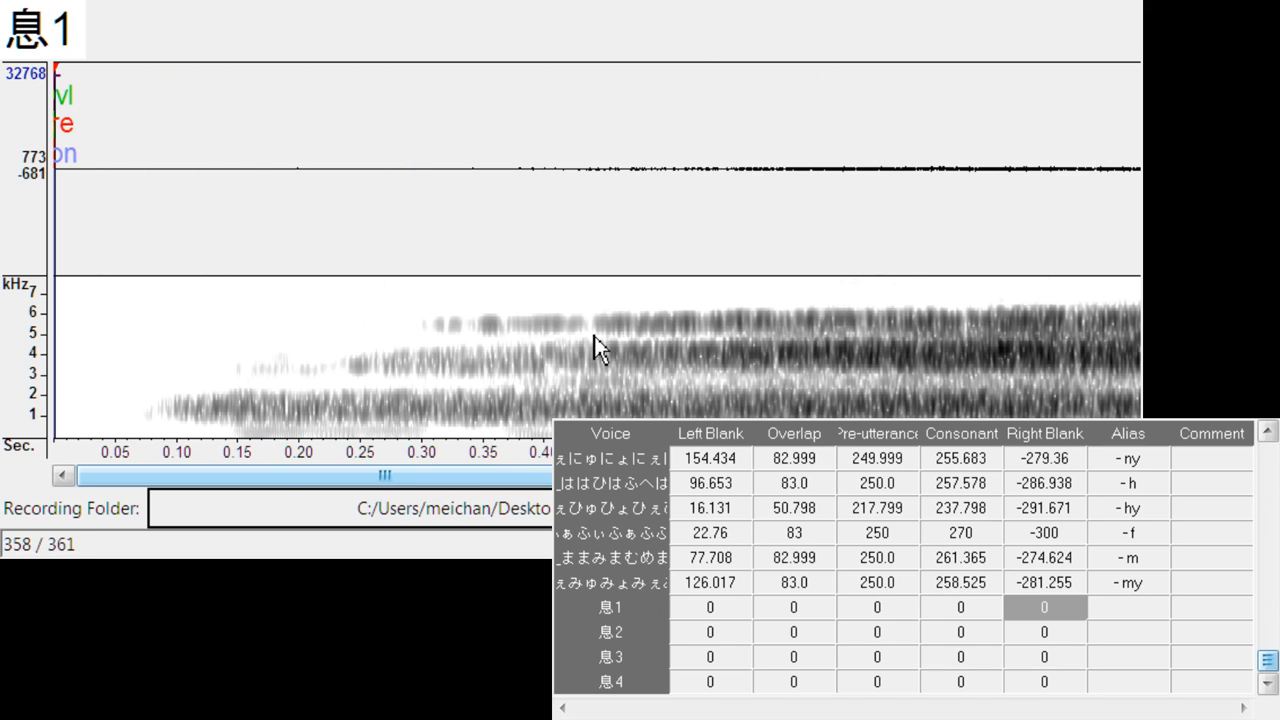
- Place the breath sample 息1's left blank at about 116.5, consonant at about 1013.7 and right blank at about -1238.1
{"action": "left_click", "coordinate": [58, 68]}
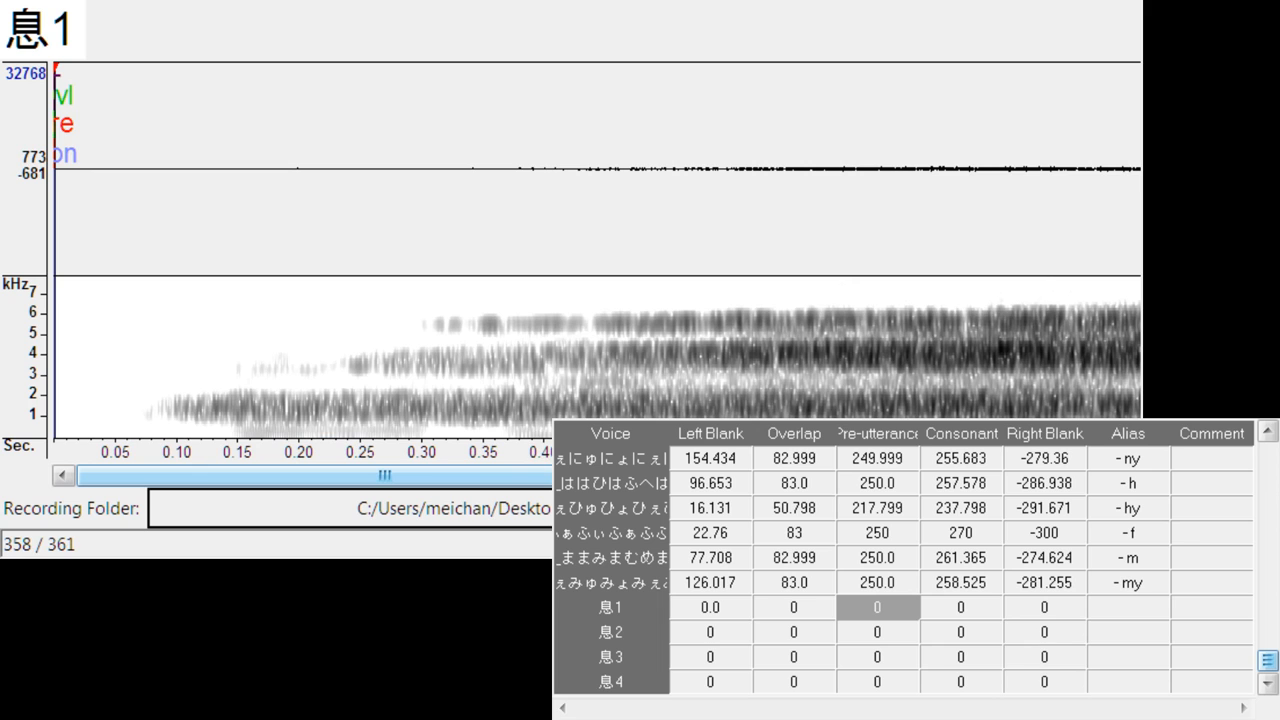
{"action": "left_click_drag", "start_coordinate": [620, 476], "coordinate": [1042, 476]}
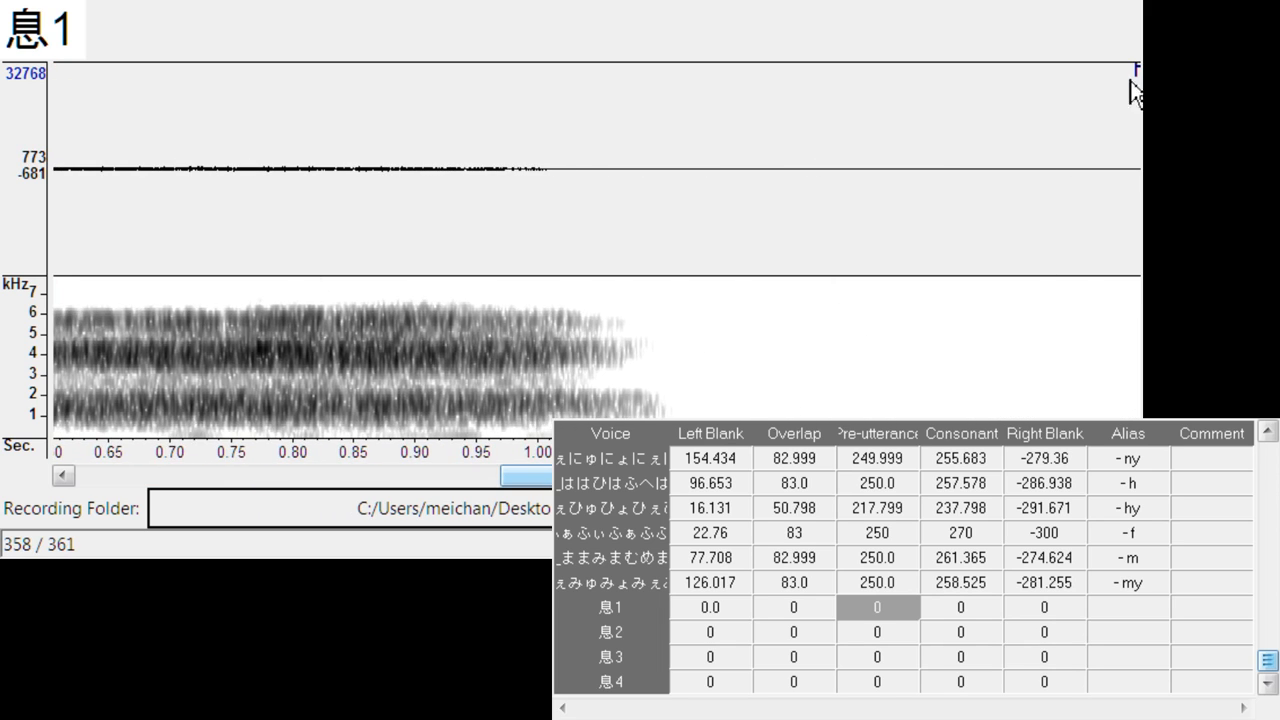
{"action": "mouse_move", "coordinate": [1134, 78]}
{"action": "left_mouse_down"}
{"action": "mouse_move", "coordinate": [1008, 88]}
{"action": "mouse_move", "coordinate": [828, 145]}
{"action": "left_mouse_up"}
{"action": "left_click_drag", "start_coordinate": [525, 476], "coordinate": [184, 470]}
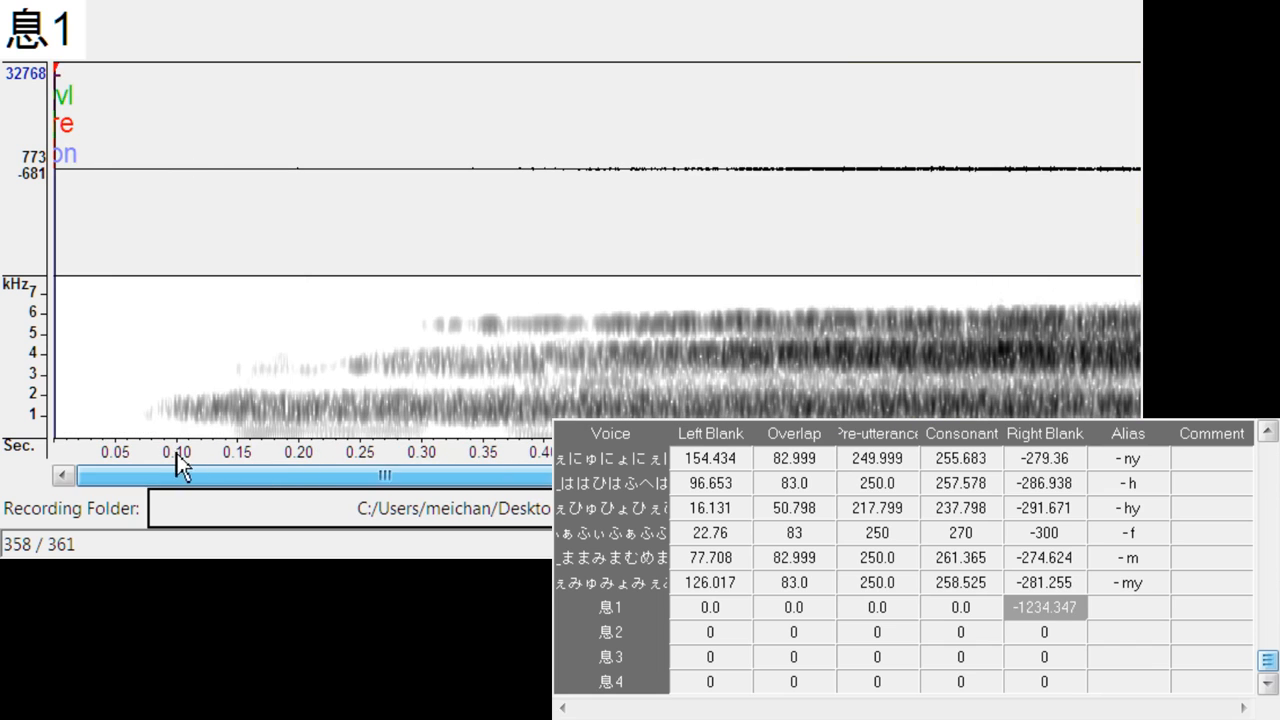
{"action": "mouse_move", "coordinate": [52, 79]}
{"action": "left_mouse_down"}
{"action": "mouse_move", "coordinate": [148, 80]}
{"action": "mouse_move", "coordinate": [120, 97]}
{"action": "mouse_move", "coordinate": [197, 94]}
{"action": "mouse_move", "coordinate": [246, 137]}
{"action": "mouse_move", "coordinate": [199, 130]}
{"action": "mouse_move", "coordinate": [237, 171]}
{"action": "mouse_move", "coordinate": [822, 190]}
{"action": "mouse_move", "coordinate": [818, 209]}
{"action": "left_mouse_up"}
{"action": "left_click_drag", "start_coordinate": [620, 475], "coordinate": [1040, 475]}
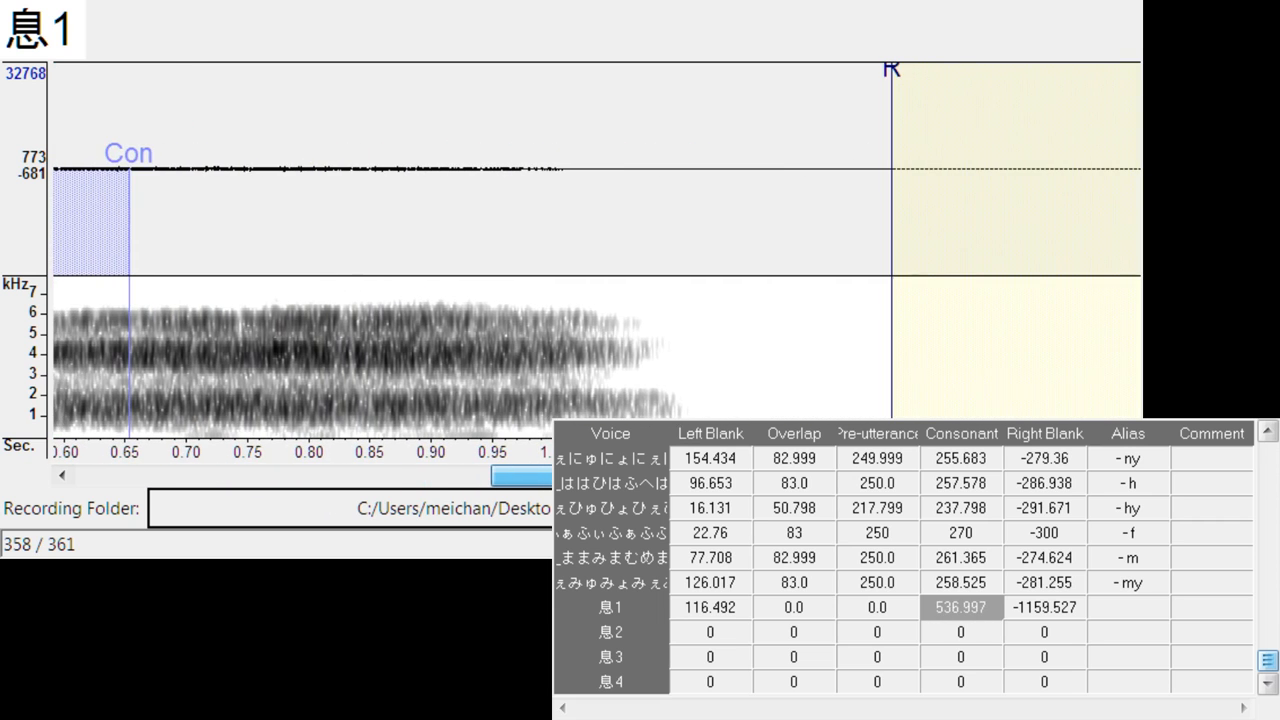
{"action": "mouse_move", "coordinate": [122, 154]}
{"action": "left_mouse_down"}
{"action": "mouse_move", "coordinate": [712, 200]}
{"action": "mouse_move", "coordinate": [728, 190]}
{"action": "left_mouse_up"}
{"action": "mouse_move", "coordinate": [894, 76]}
{"action": "left_mouse_down"}
{"action": "mouse_move", "coordinate": [977, 80]}
{"action": "mouse_move", "coordinate": [992, 110]}
{"action": "left_mouse_up"}
{"action": "left_click_drag", "start_coordinate": [985, 475], "coordinate": [457, 506]}
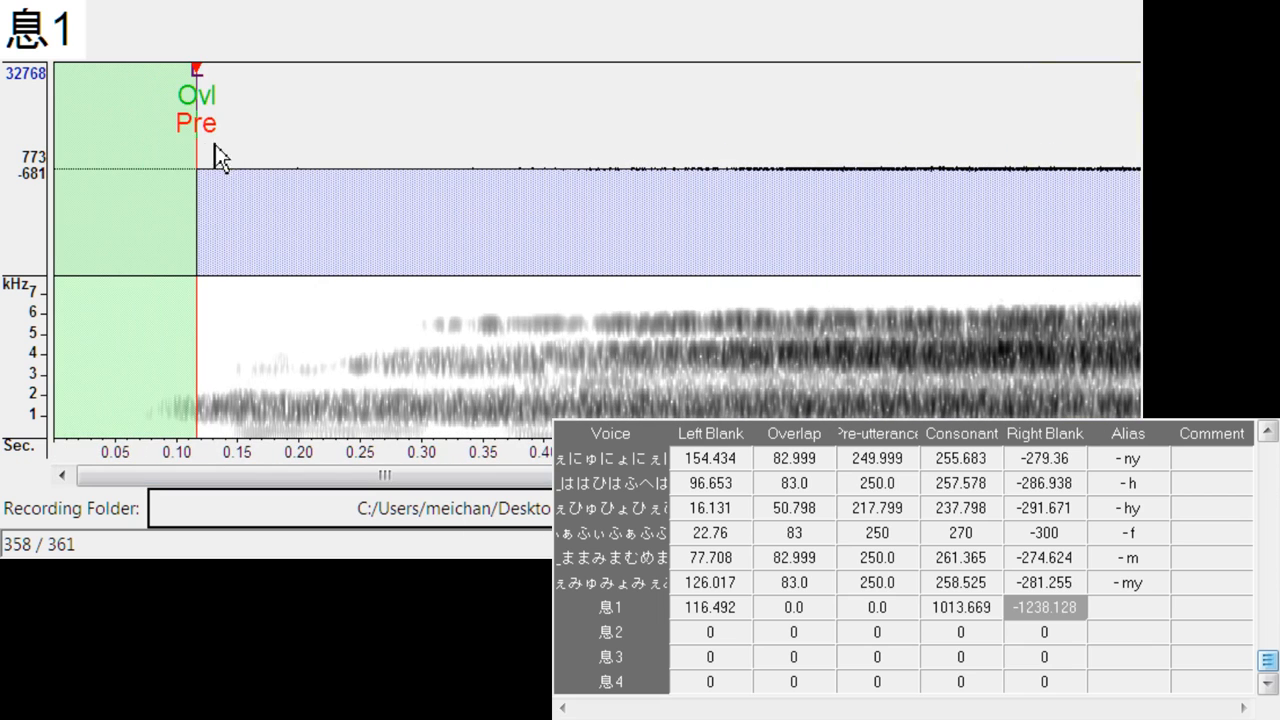
- Adjust 息1 to left blank about 102.3, overlap 260.4, pre-utterance 66.3, consonant 1080.0 and right blank -1304.4
{"action": "mouse_move", "coordinate": [202, 128]}
{"action": "left_mouse_down"}
{"action": "mouse_move", "coordinate": [235, 135]}
{"action": "mouse_move", "coordinate": [198, 143]}
{"action": "mouse_move", "coordinate": [252, 142]}
{"action": "mouse_move", "coordinate": [209, 142]}
{"action": "mouse_move", "coordinate": [246, 143]}
{"action": "mouse_move", "coordinate": [181, 86]}
{"action": "mouse_move", "coordinate": [113, 129]}
{"action": "left_mouse_up"}
{"action": "mouse_move", "coordinate": [180, 82]}
{"action": "left_mouse_down"}
{"action": "mouse_move", "coordinate": [90, 142]}
{"action": "mouse_move", "coordinate": [101, 137]}
{"action": "left_mouse_up"}
{"action": "mouse_move", "coordinate": [118, 112]}
{"action": "left_mouse_down"}
{"action": "mouse_move", "coordinate": [334, 148]}
{"action": "mouse_move", "coordinate": [253, 160]}
{"action": "mouse_move", "coordinate": [527, 190]}
{"action": "mouse_move", "coordinate": [423, 226]}
{"action": "left_mouse_up"}
{"action": "left_click_drag", "start_coordinate": [206, 126], "coordinate": [394, 140]}
{"action": "mouse_move", "coordinate": [549, 156]}
{"action": "left_mouse_down"}
{"action": "mouse_move", "coordinate": [254, 170]}
{"action": "mouse_move", "coordinate": [490, 191]}
{"action": "mouse_move", "coordinate": [262, 194]}
{"action": "left_mouse_up"}
- Move on to the last breath sample, 息4, and save the oto parameters
{"action": "key", "text": "Down"}
{"action": "key", "text": "Down"}
{"action": "key", "text": "Down"}
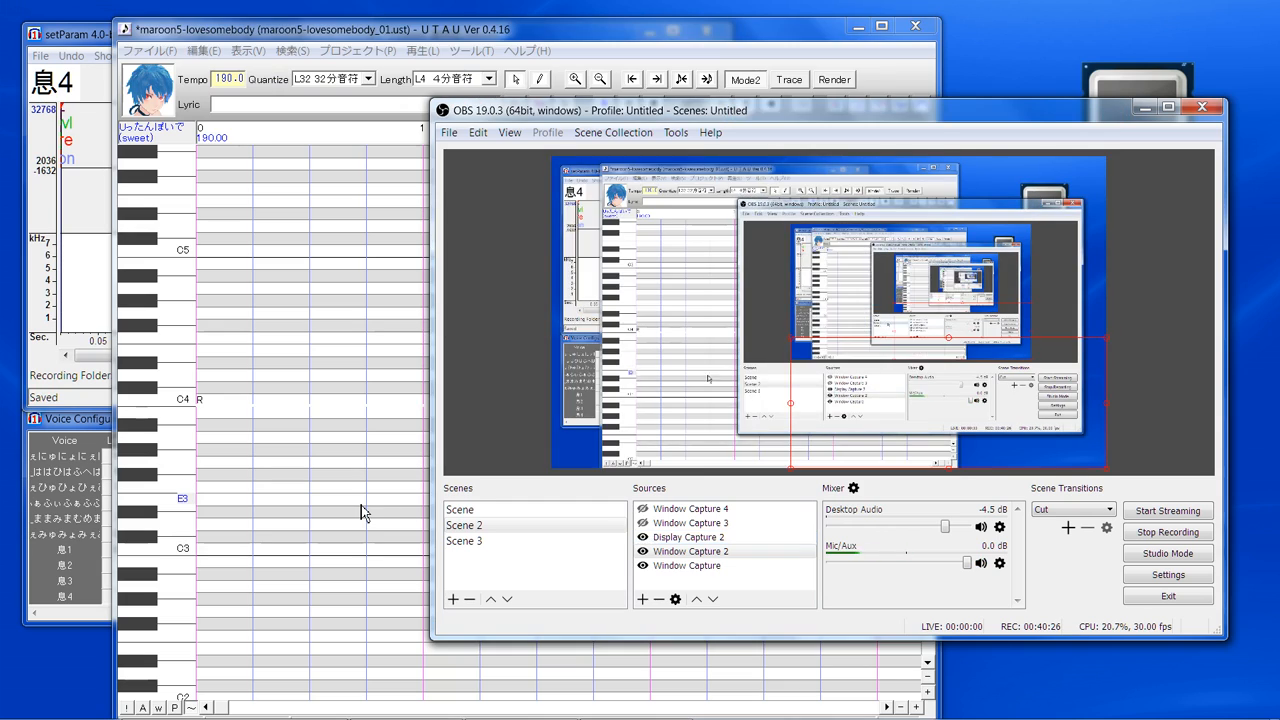
- Switch to the UTAU project, open the properties of the selected notes and accept them without entering values
{"action": "left_click", "coordinate": [361, 505]}
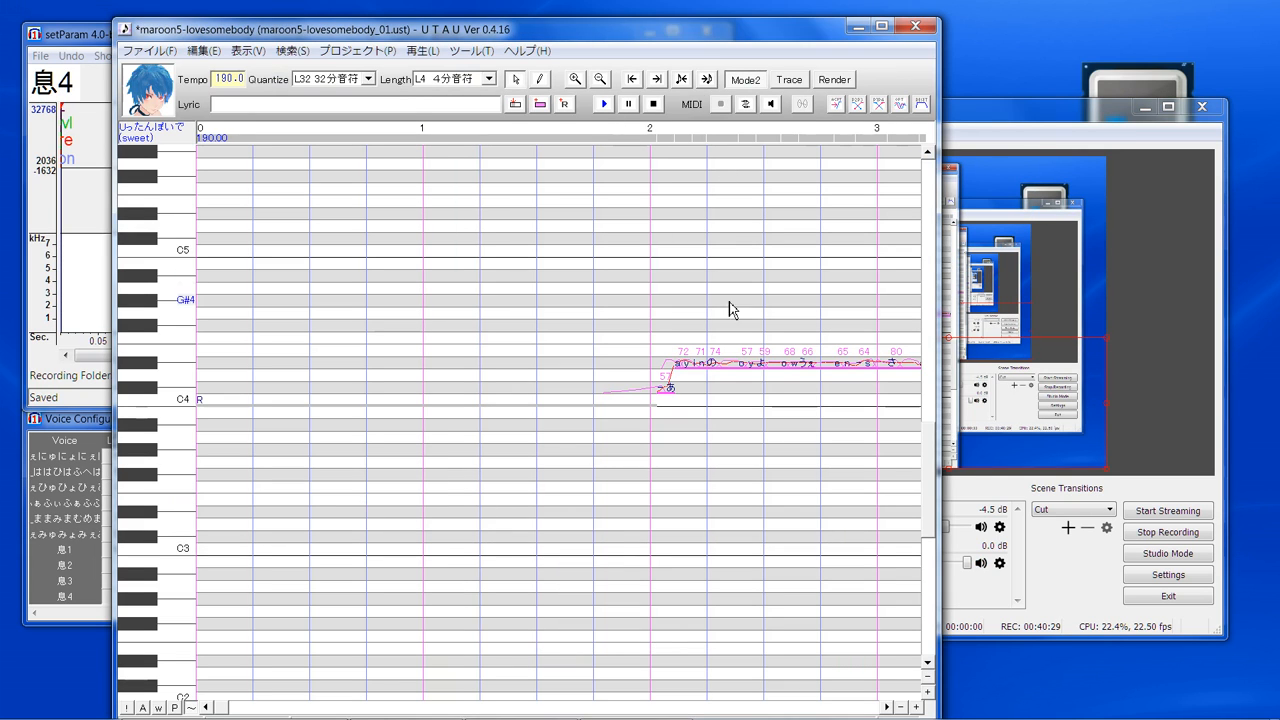
{"action": "right_click", "coordinate": [797, 367]}
{"action": "left_click", "coordinate": [837, 537]}
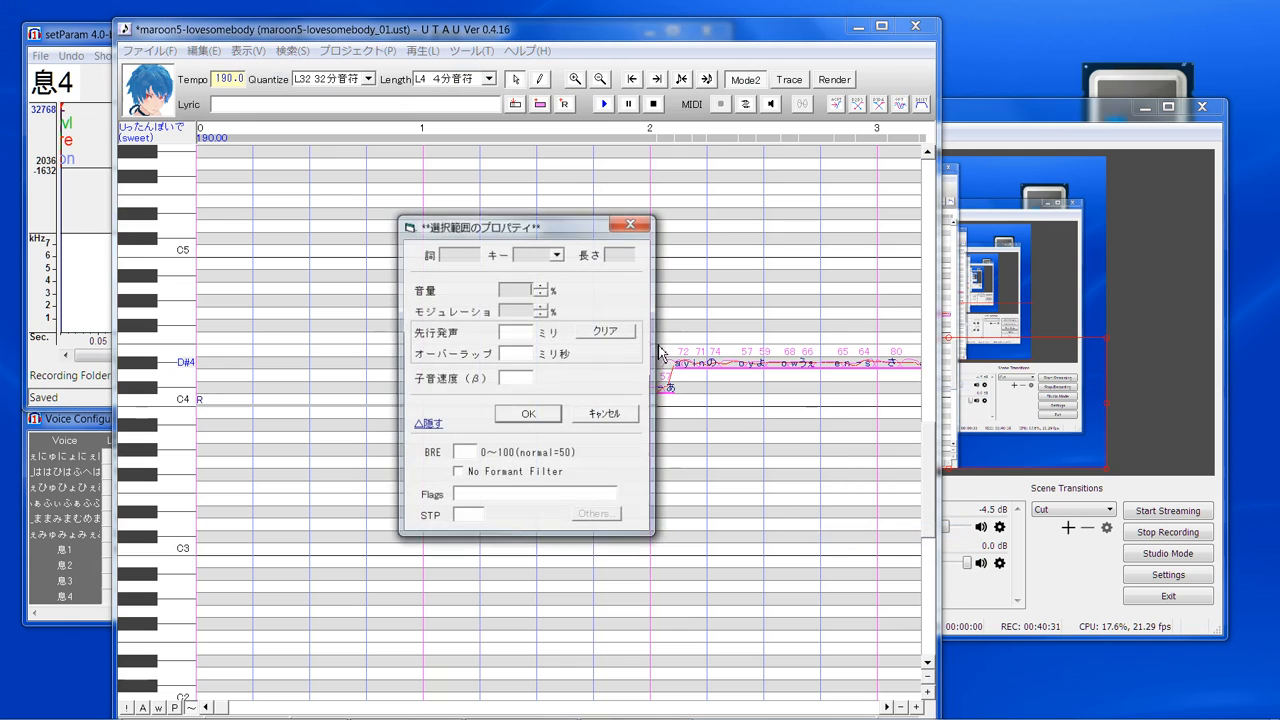
{"action": "left_click", "coordinate": [505, 418]}
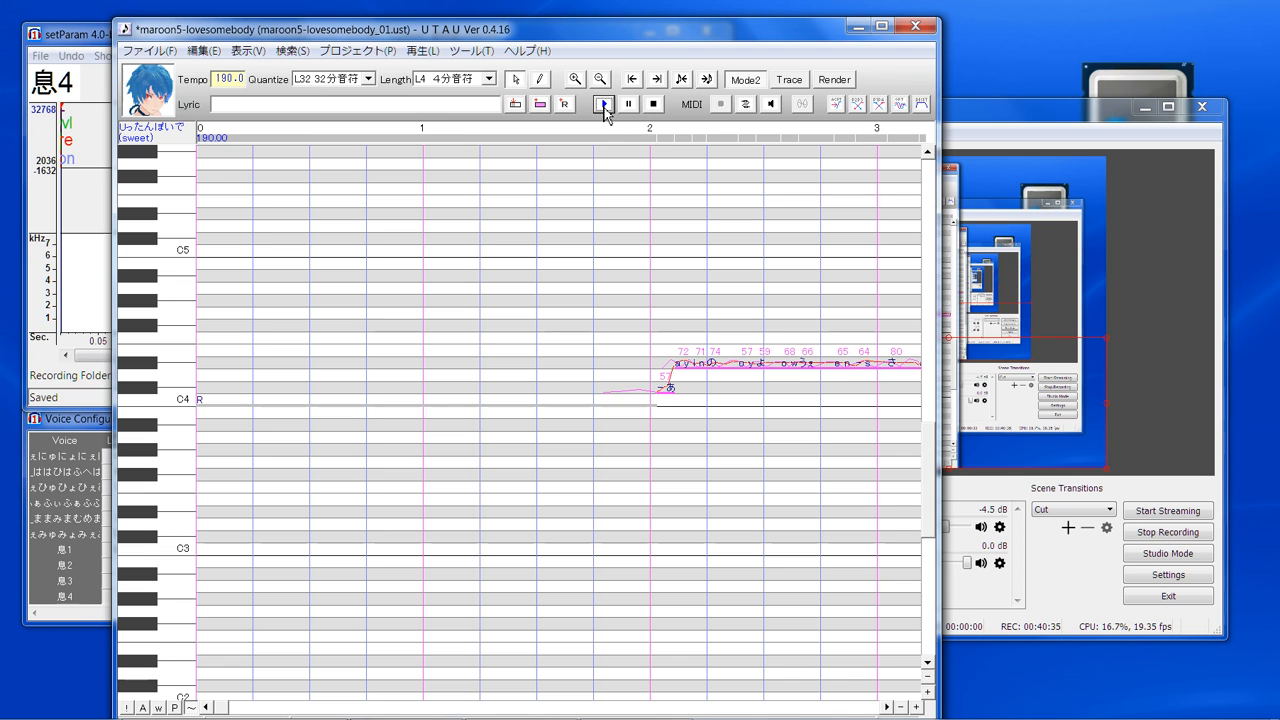
- Render the whole song for playback in UTAU, with the Mic/Aux input muted in OBS
{"action": "key", "text": "space"}
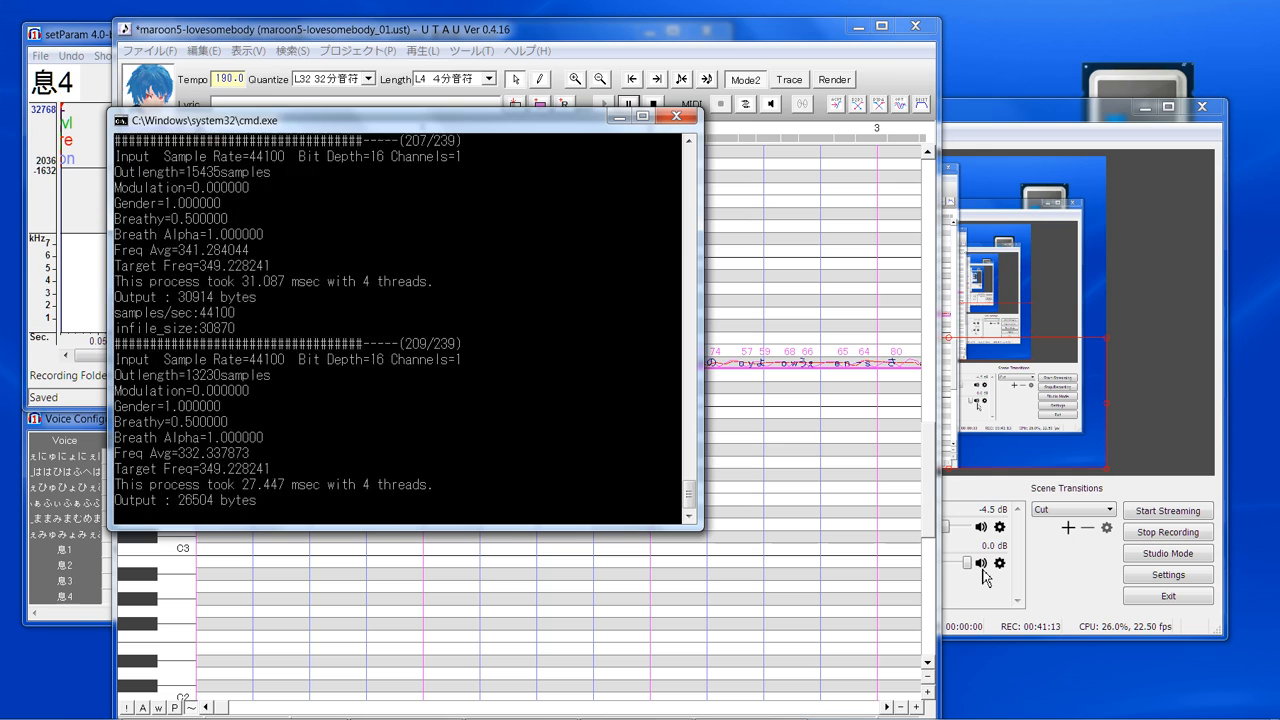
{"action": "left_click", "coordinate": [985, 577]}
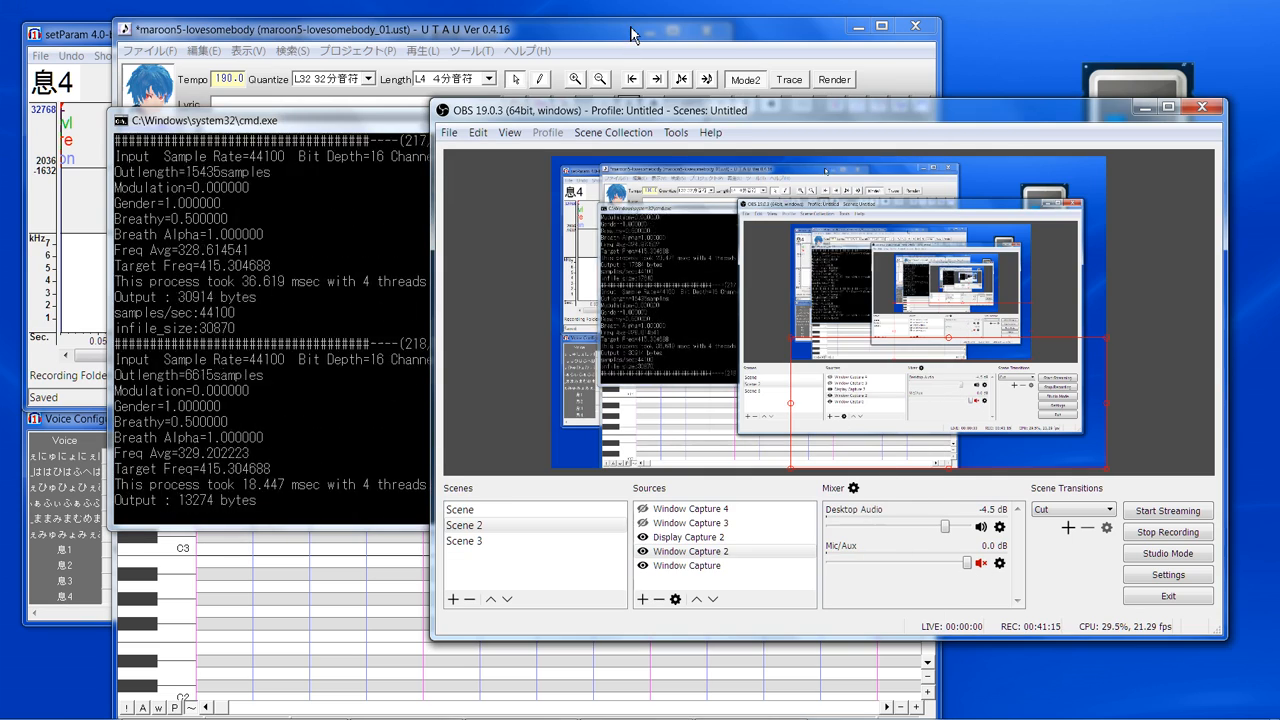
{"action": "left_click", "coordinate": [634, 31]}
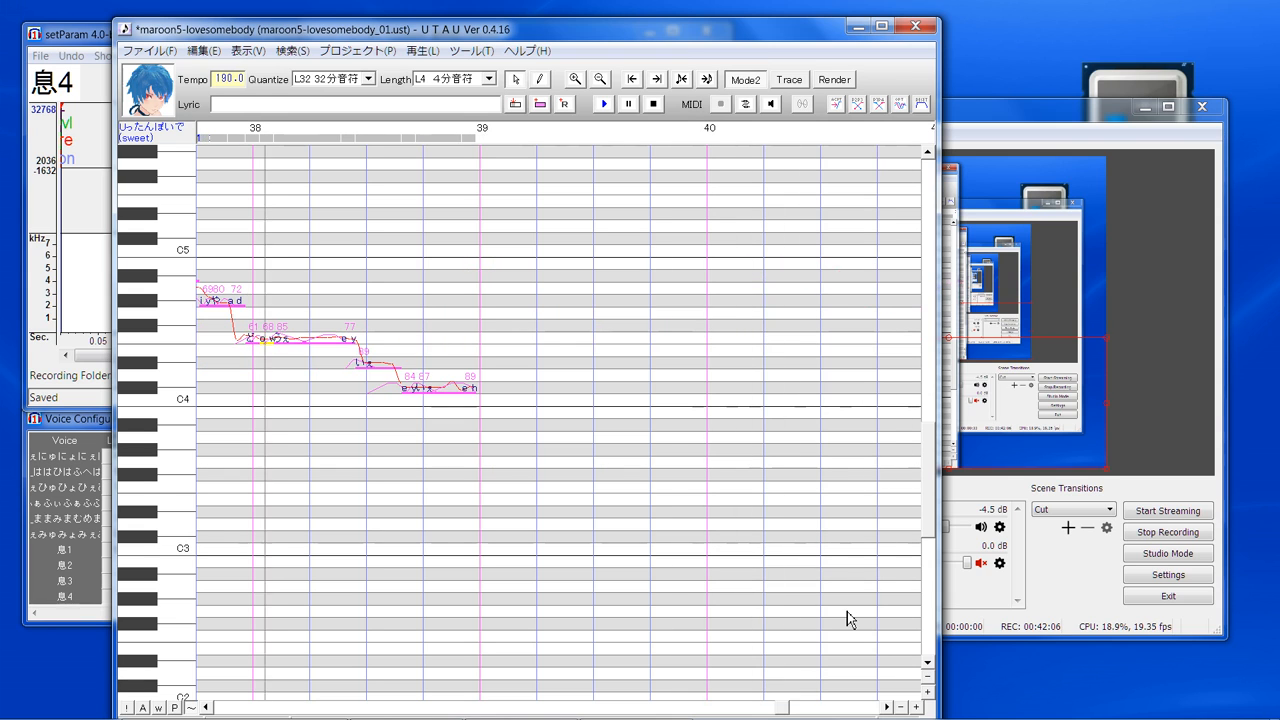
- Optimize the crossfades of all notes in the UTAU project and clear the note selection
{"action": "left_click", "coordinate": [899, 107]}
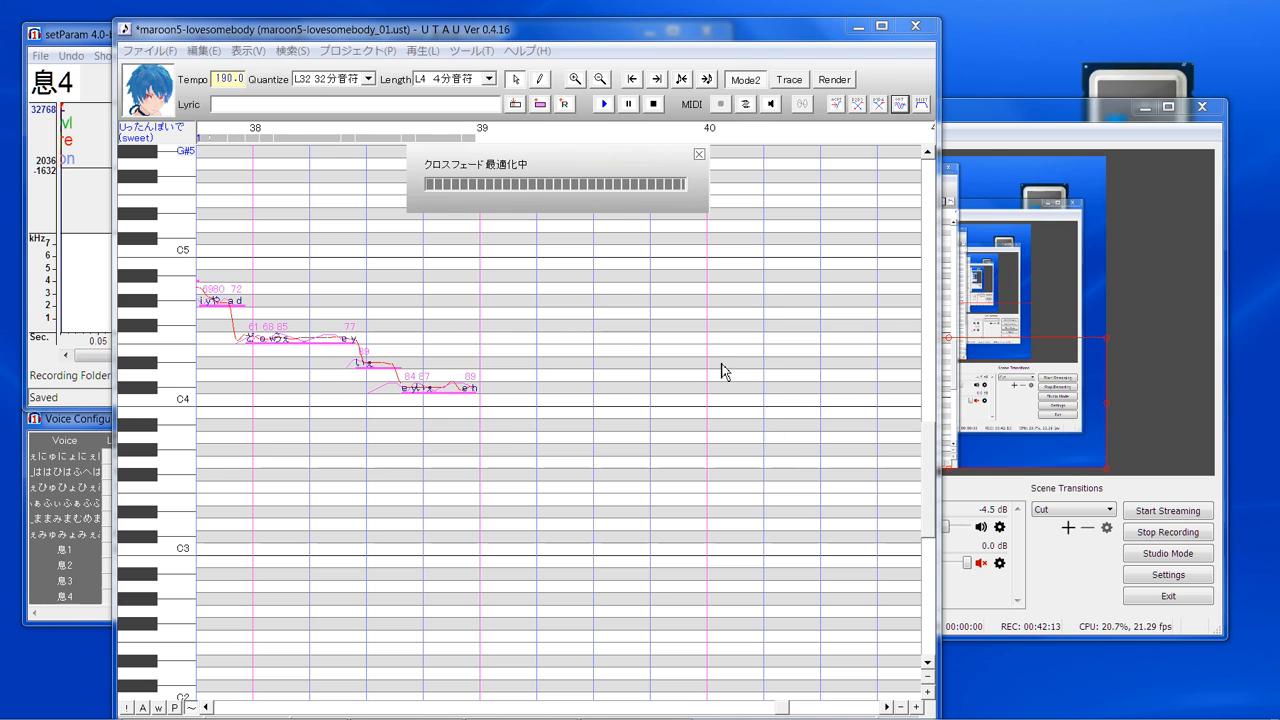
{"action": "left_click", "coordinate": [660, 434]}
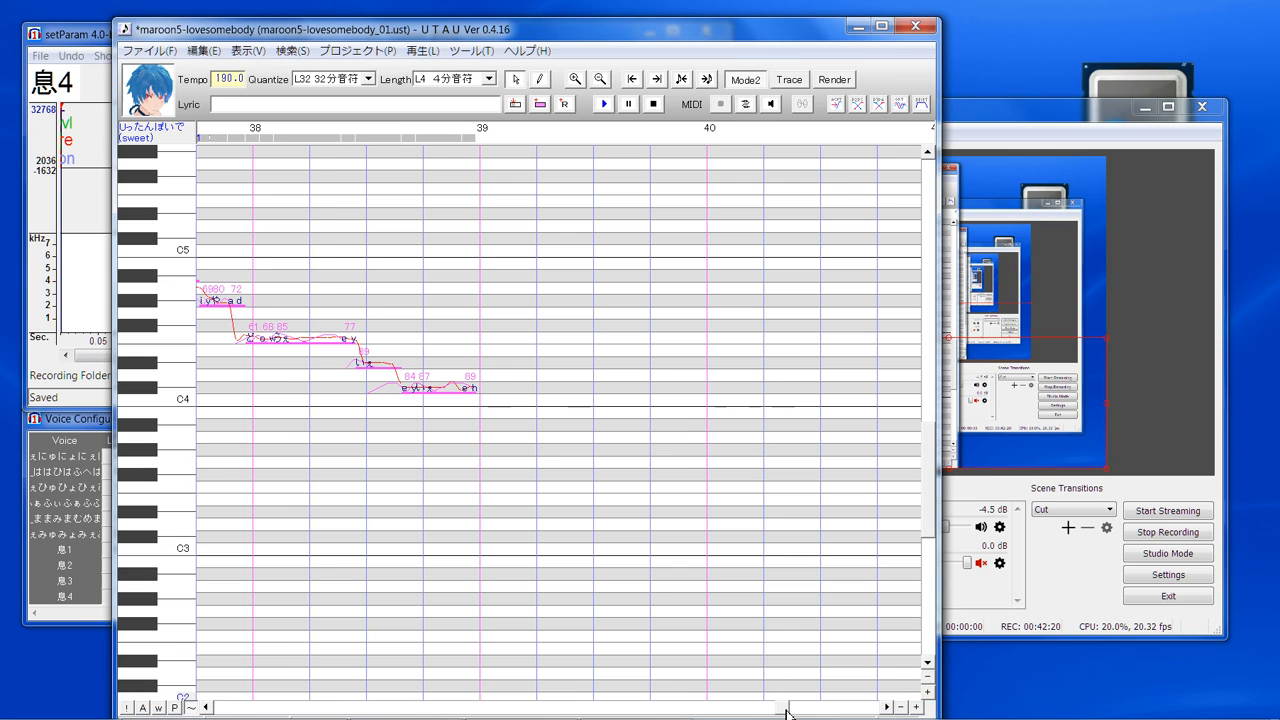
- Move the second envelope point of the flagged F4 note just after measure 34 slightly earlier and lower, and accept the envelope
{"action": "left_click_drag", "start_coordinate": [787, 712], "coordinate": [715, 712]}
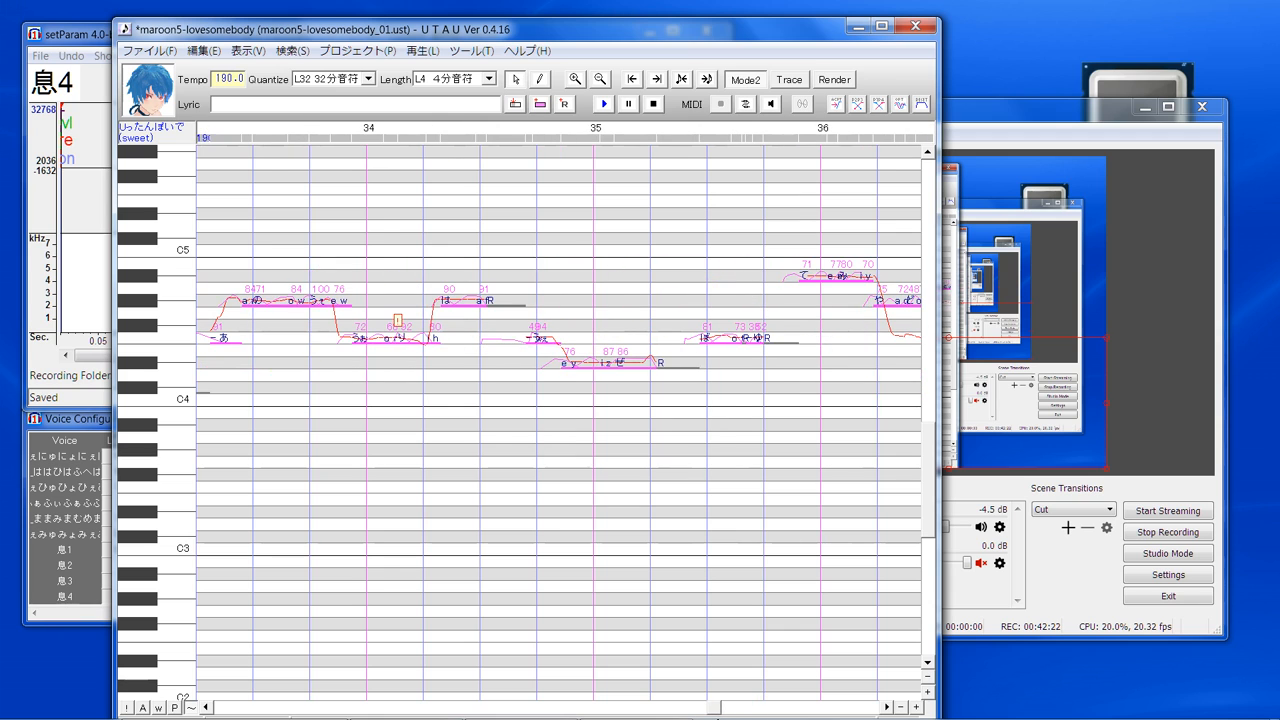
{"action": "key", "text": "ctrl+a"}
{"action": "right_click", "coordinate": [403, 343]}
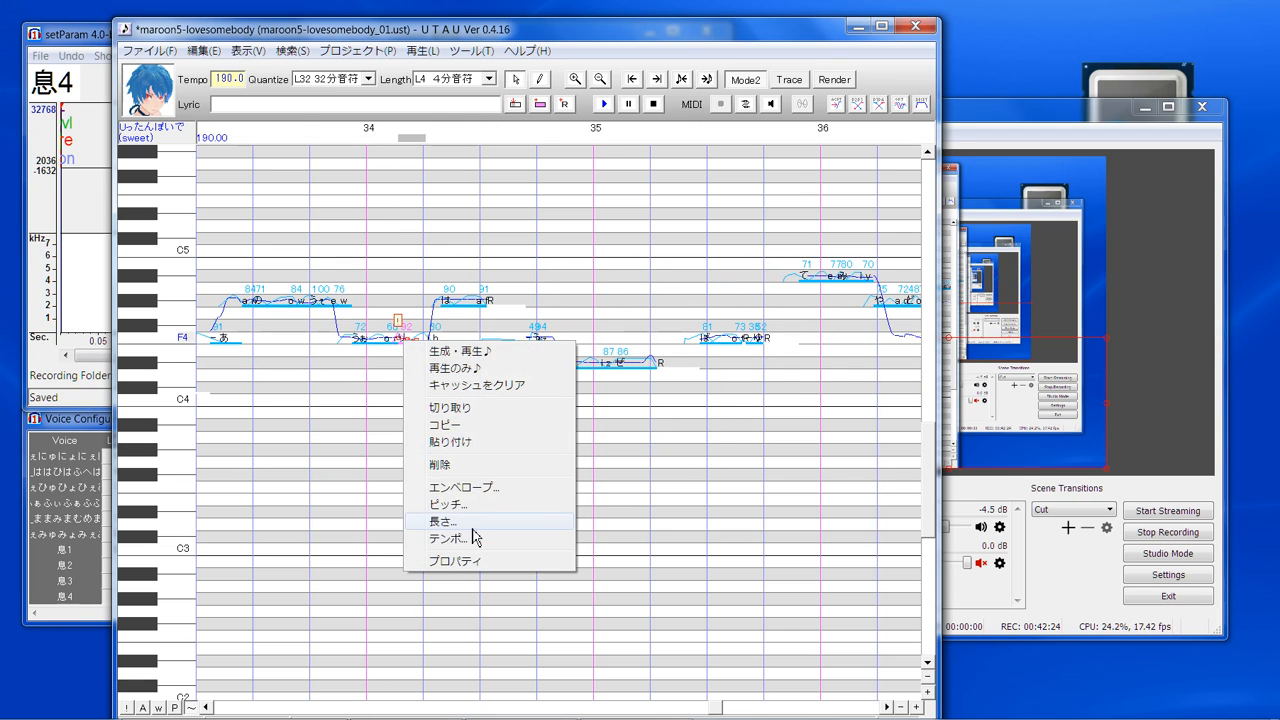
{"action": "left_click", "coordinate": [485, 489]}
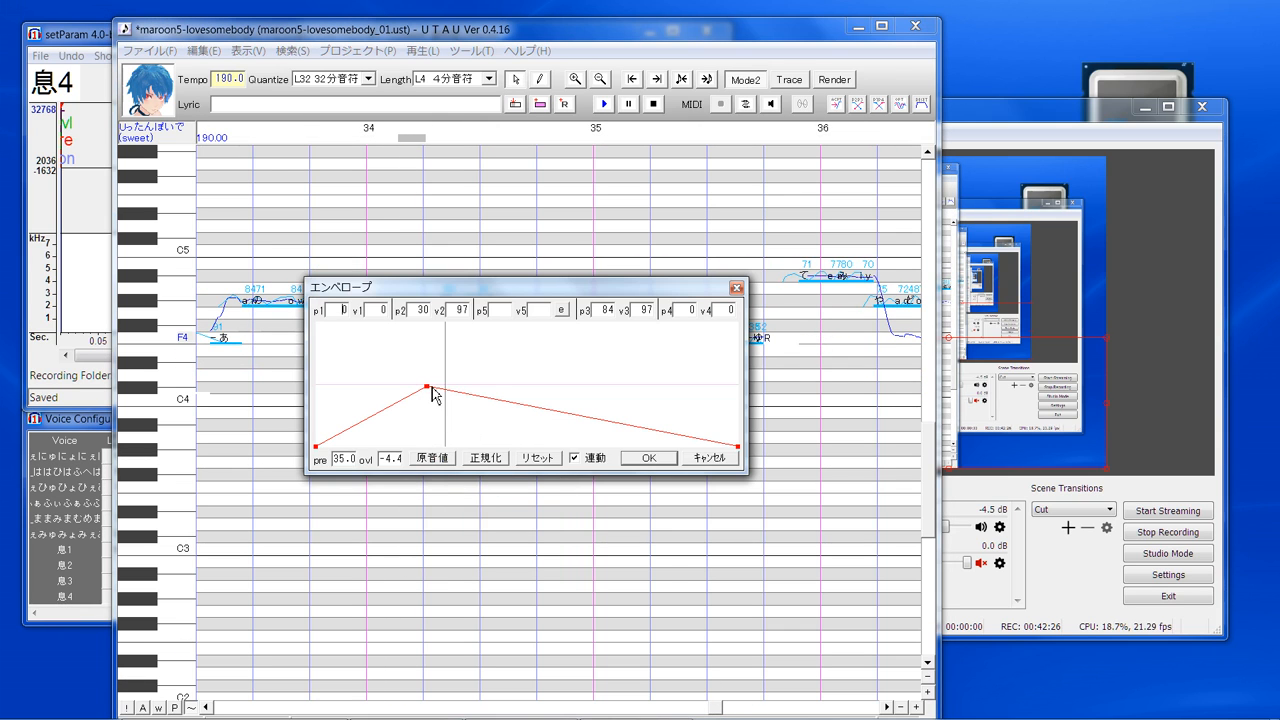
{"action": "left_click_drag", "start_coordinate": [426, 388], "coordinate": [413, 399]}
{"action": "left_click", "coordinate": [649, 457]}
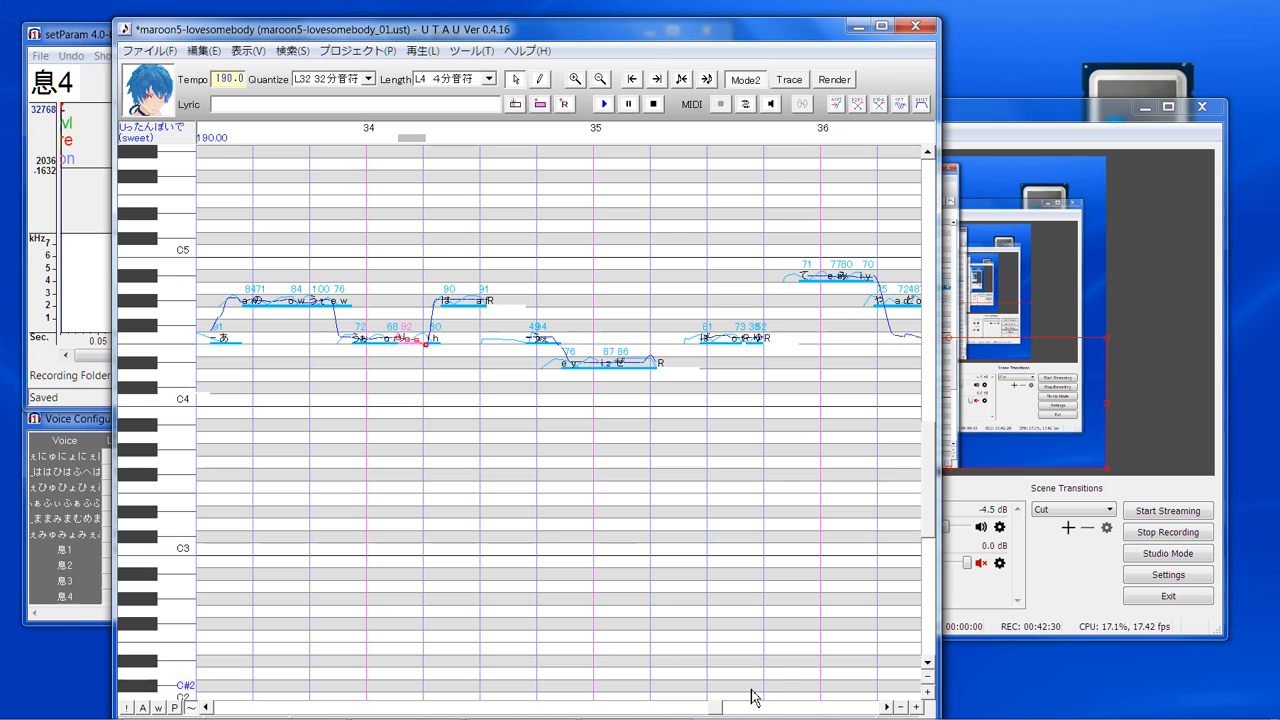
- Render the song again from its beginning, unmute Mic/Aux in OBS during rendering, and bring the render console back to the front
{"action": "left_click_drag", "start_coordinate": [718, 712], "coordinate": [225, 688]}
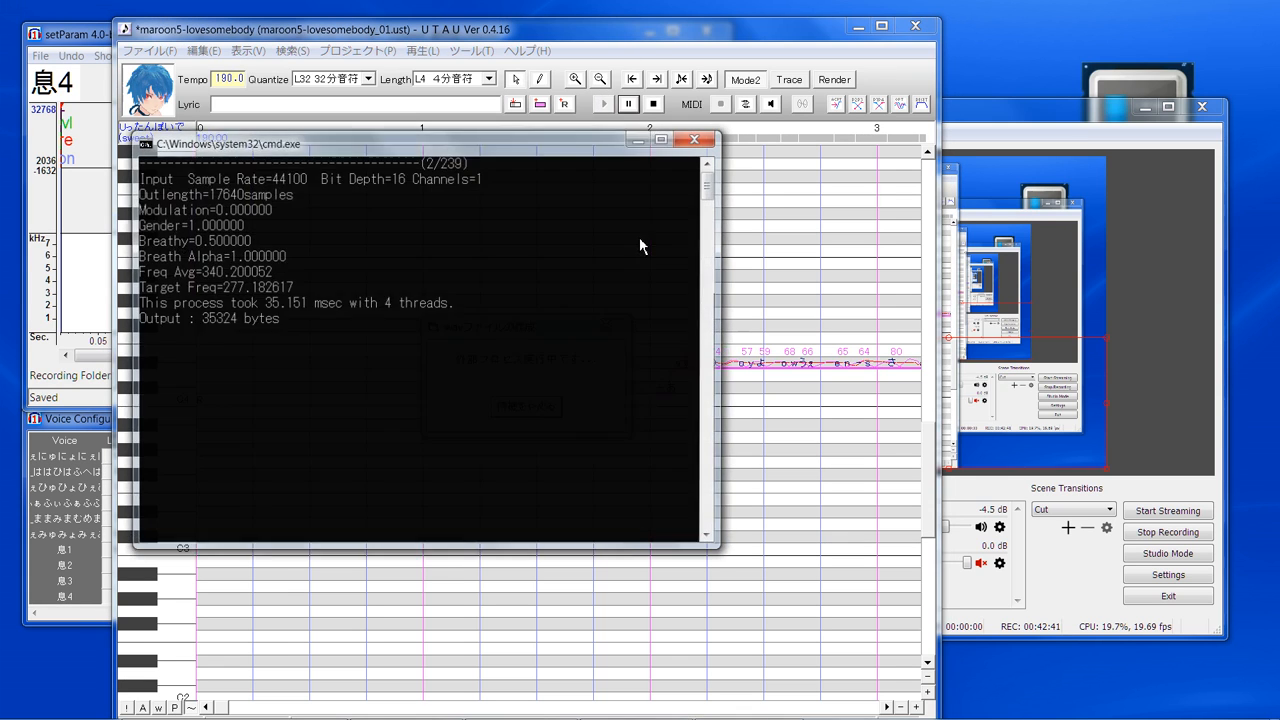
{"action": "left_click", "coordinate": [981, 566]}
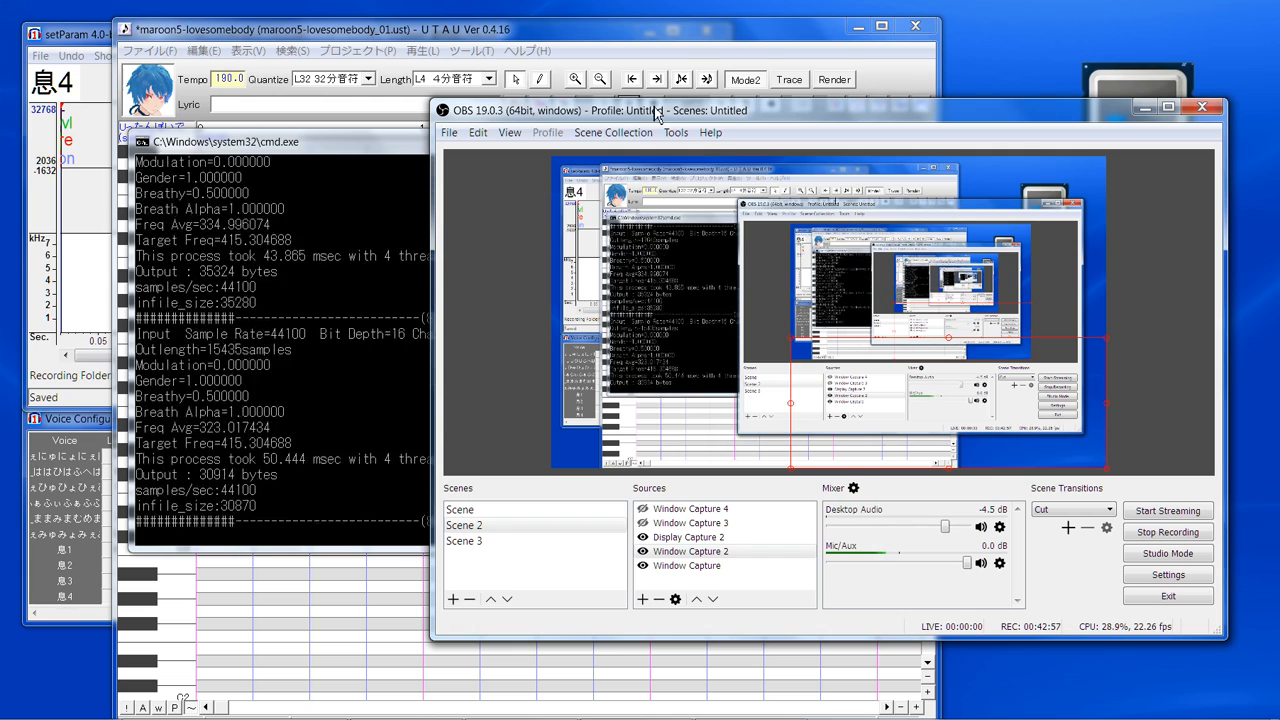
{"action": "left_click_drag", "start_coordinate": [656, 108], "coordinate": [683, 105]}
{"action": "left_click", "coordinate": [412, 151]}
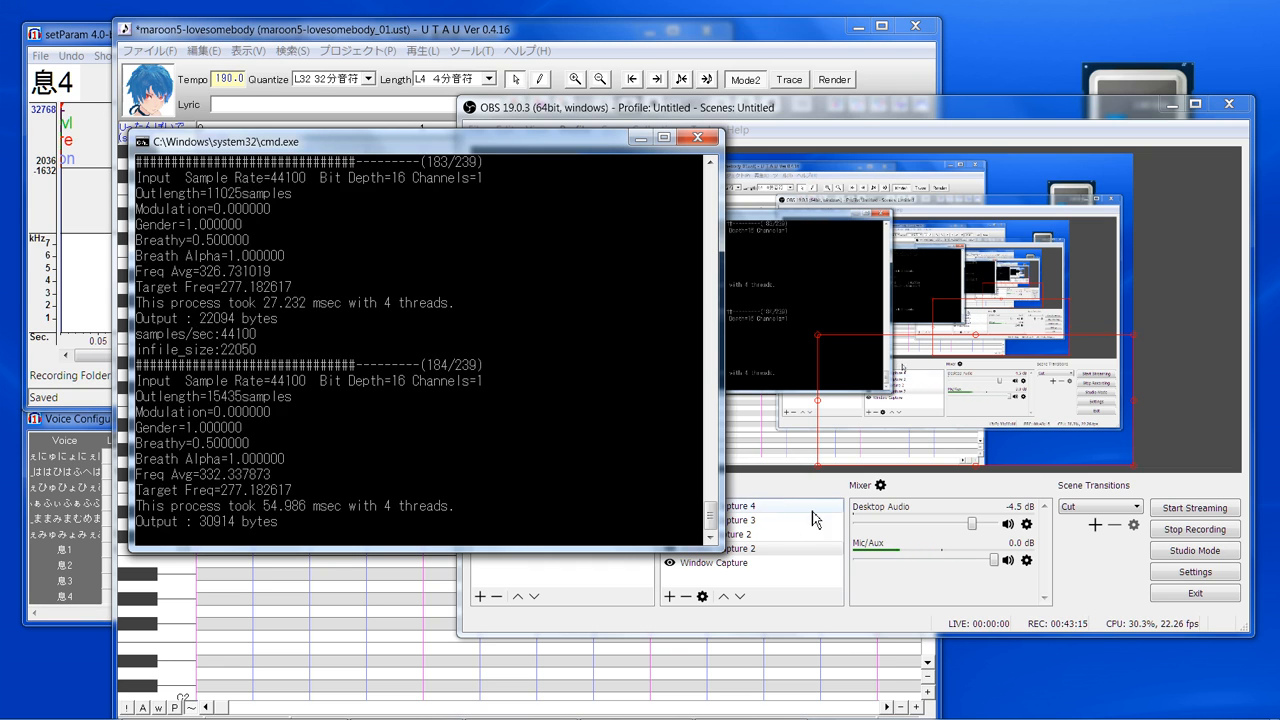
- Mute Mic/Aux in OBS, return to UTAU to listen to the song, and unmute Mic/Aux after playback
{"action": "left_click", "coordinate": [1008, 561]}
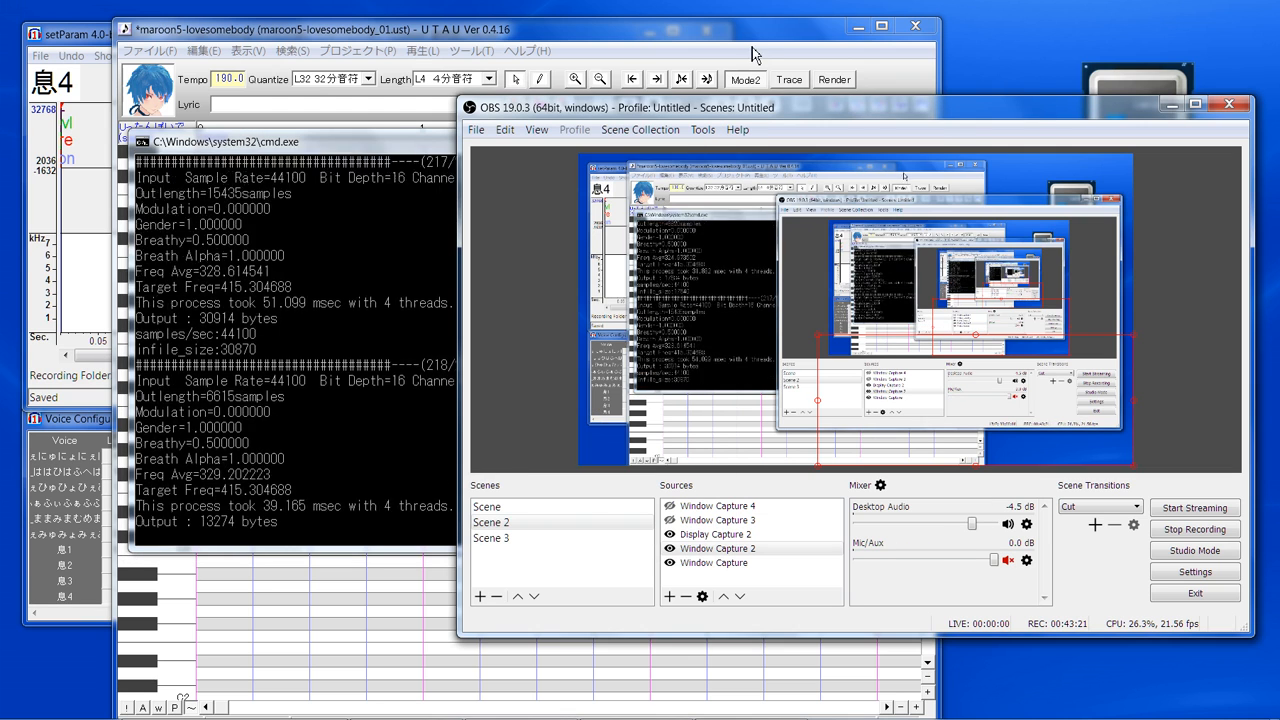
{"action": "left_click", "coordinate": [757, 47]}
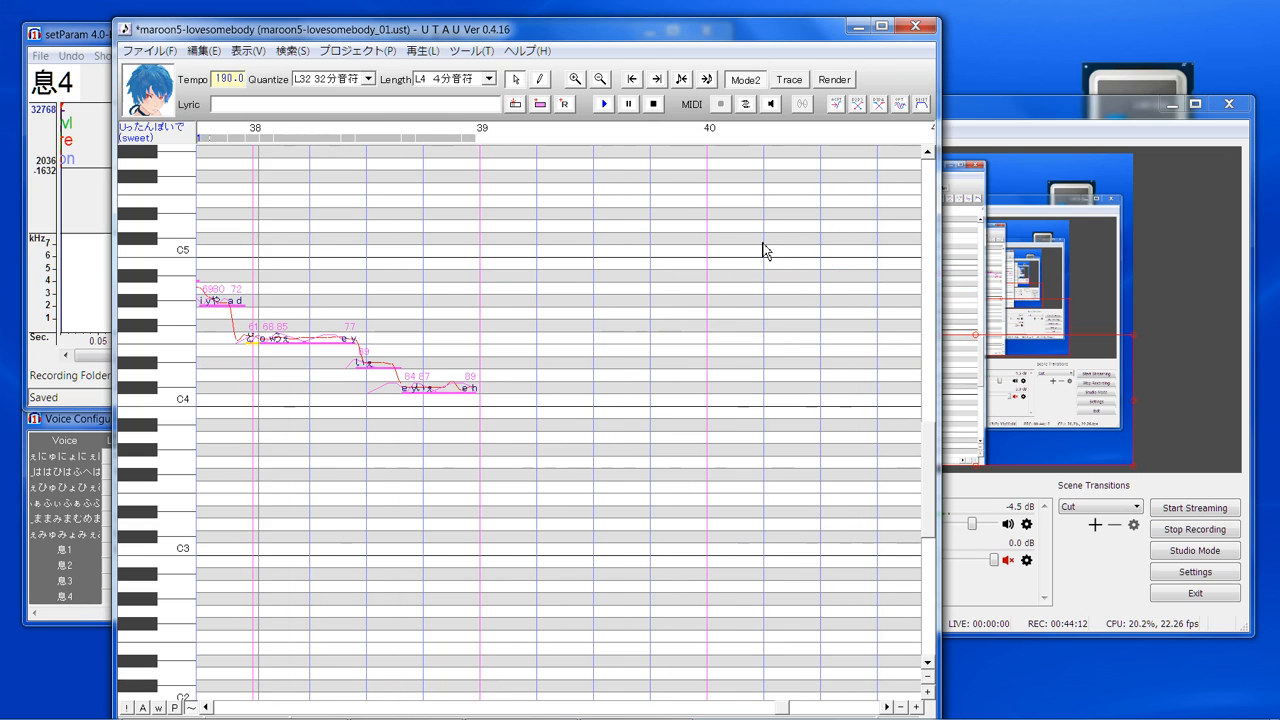
{"action": "left_click", "coordinate": [1010, 565]}
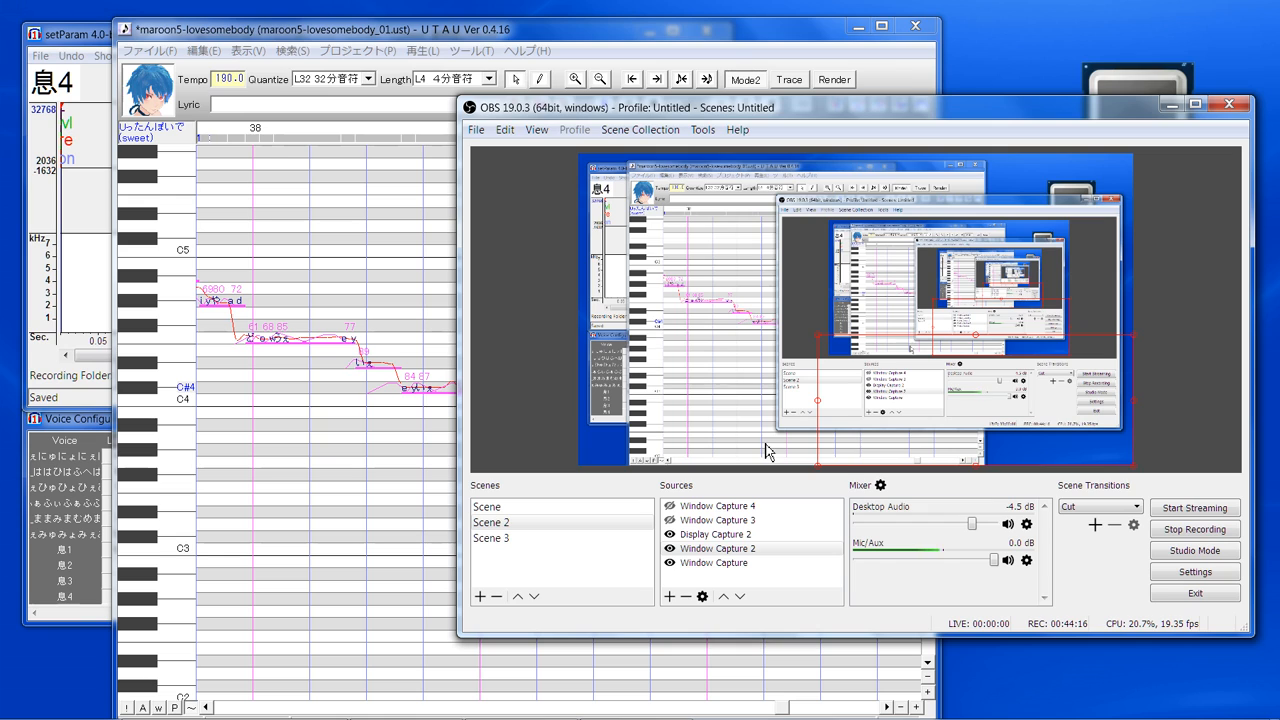